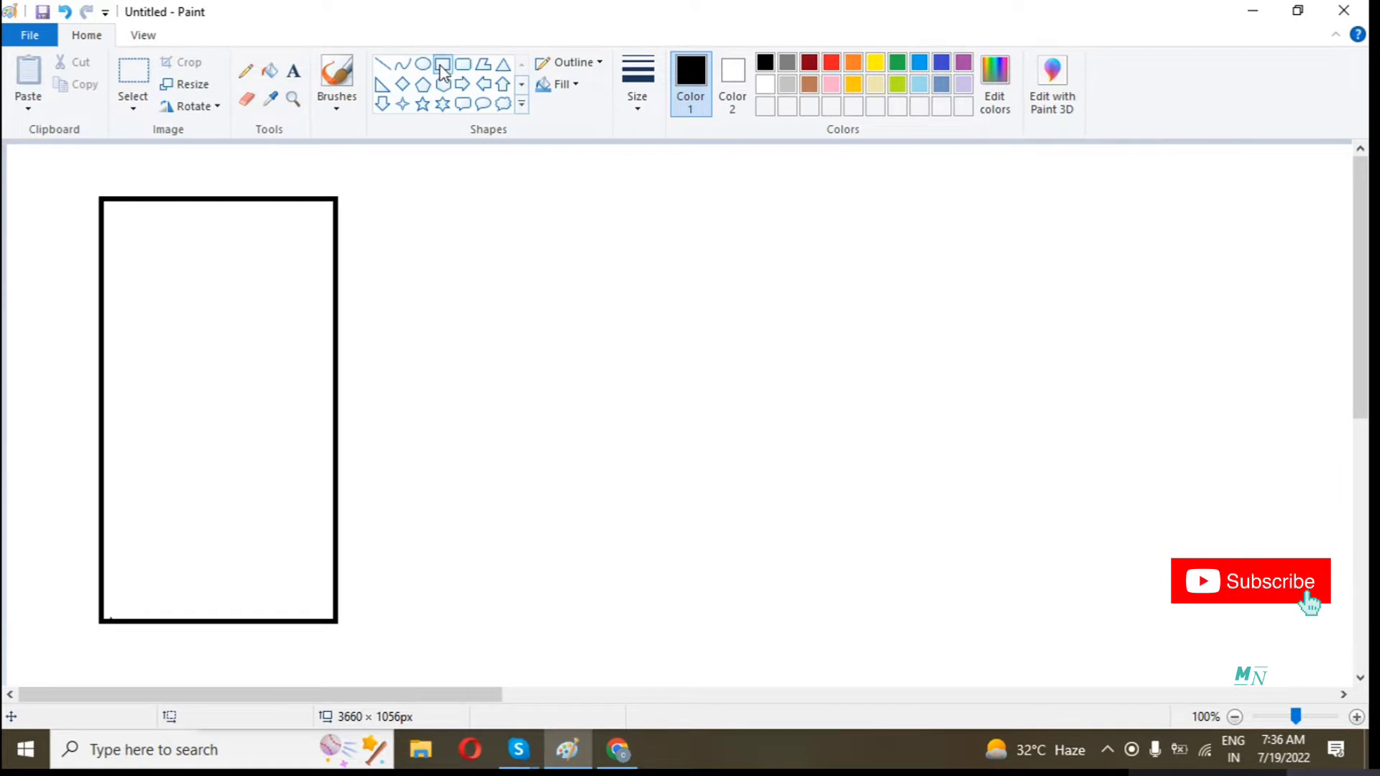
# Draw a second tall rectangle well apart from the first, then add the text 10.0.0.5 inside the first rectangle
pyautogui.moveTo(872, 176); pyautogui.dragTo(1132, 633)
pyautogui.click(710, 529)
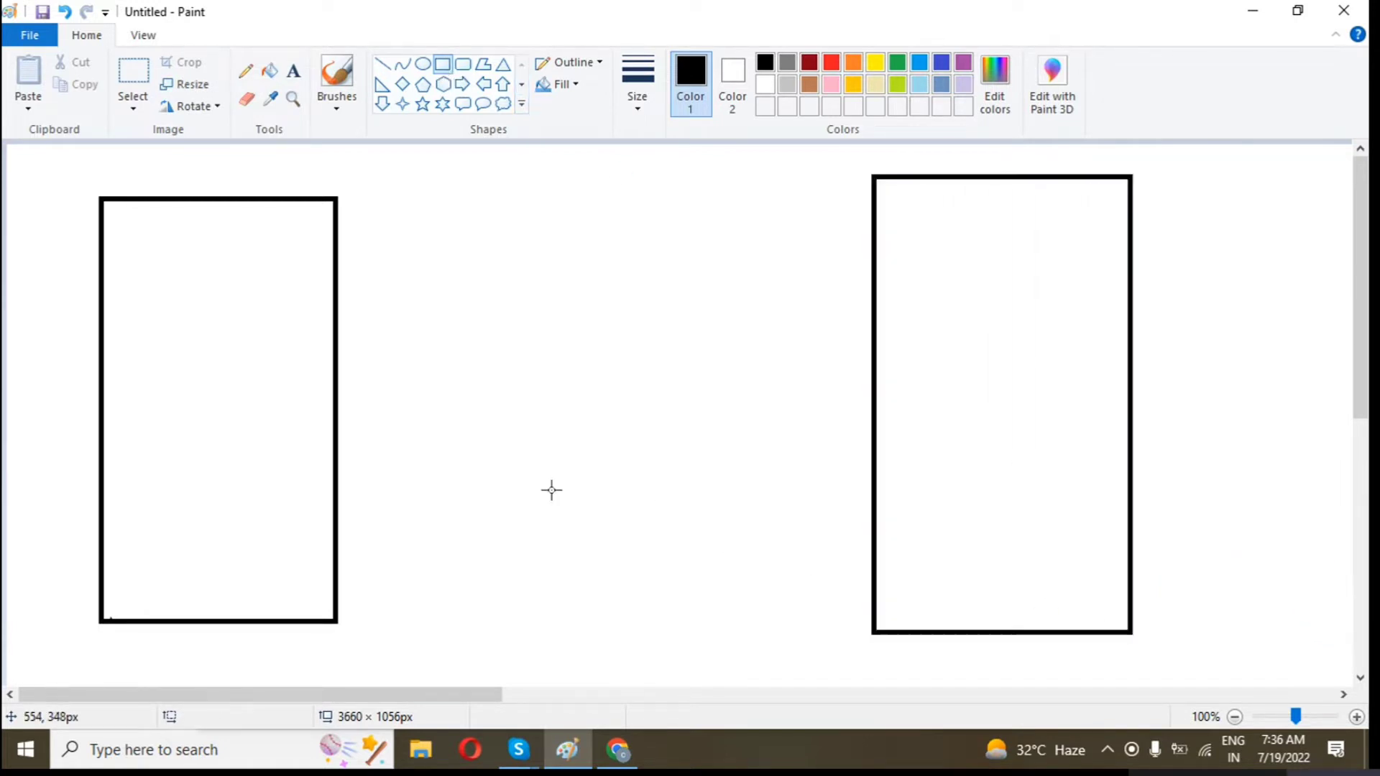
pyautogui.click(293, 70)
pyautogui.moveTo(163, 378); pyautogui.dragTo(164, 379)
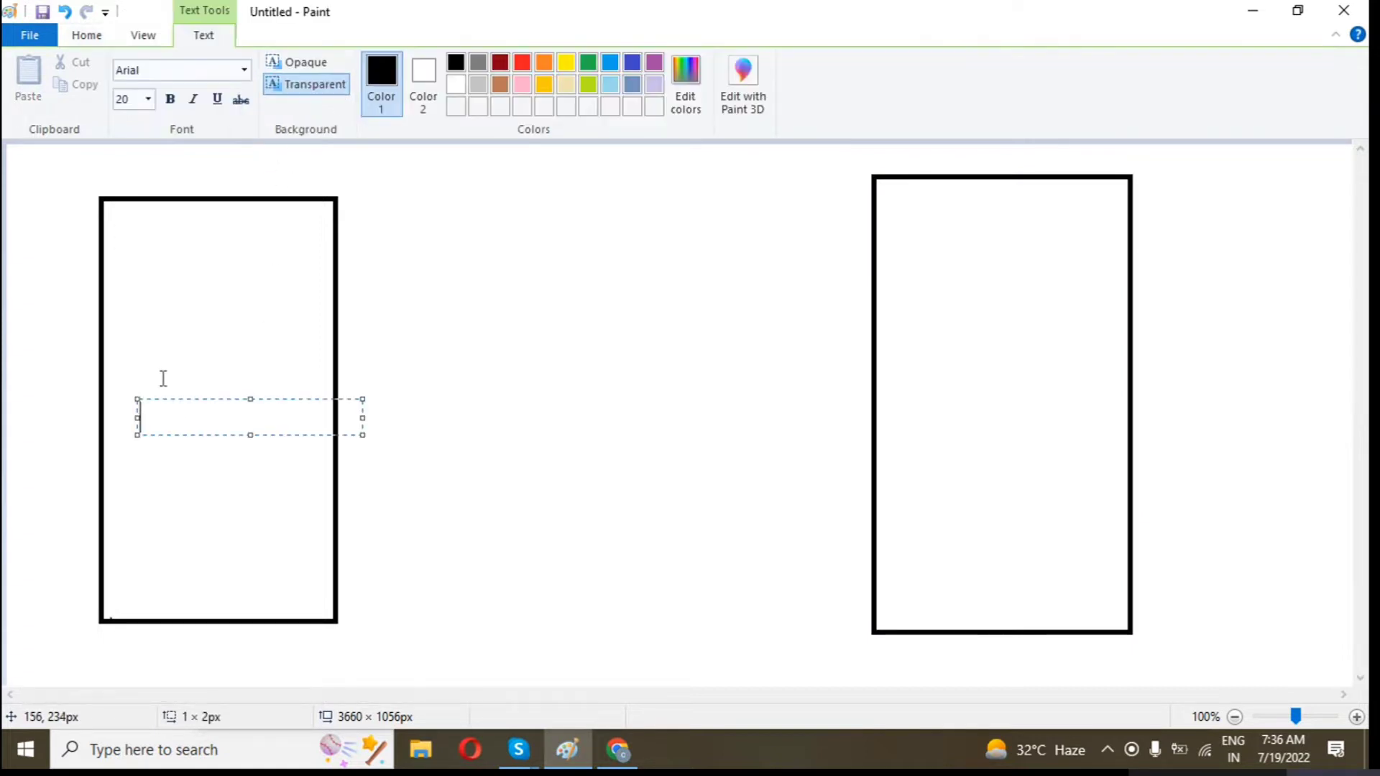
pyautogui.write('10.0.0.')
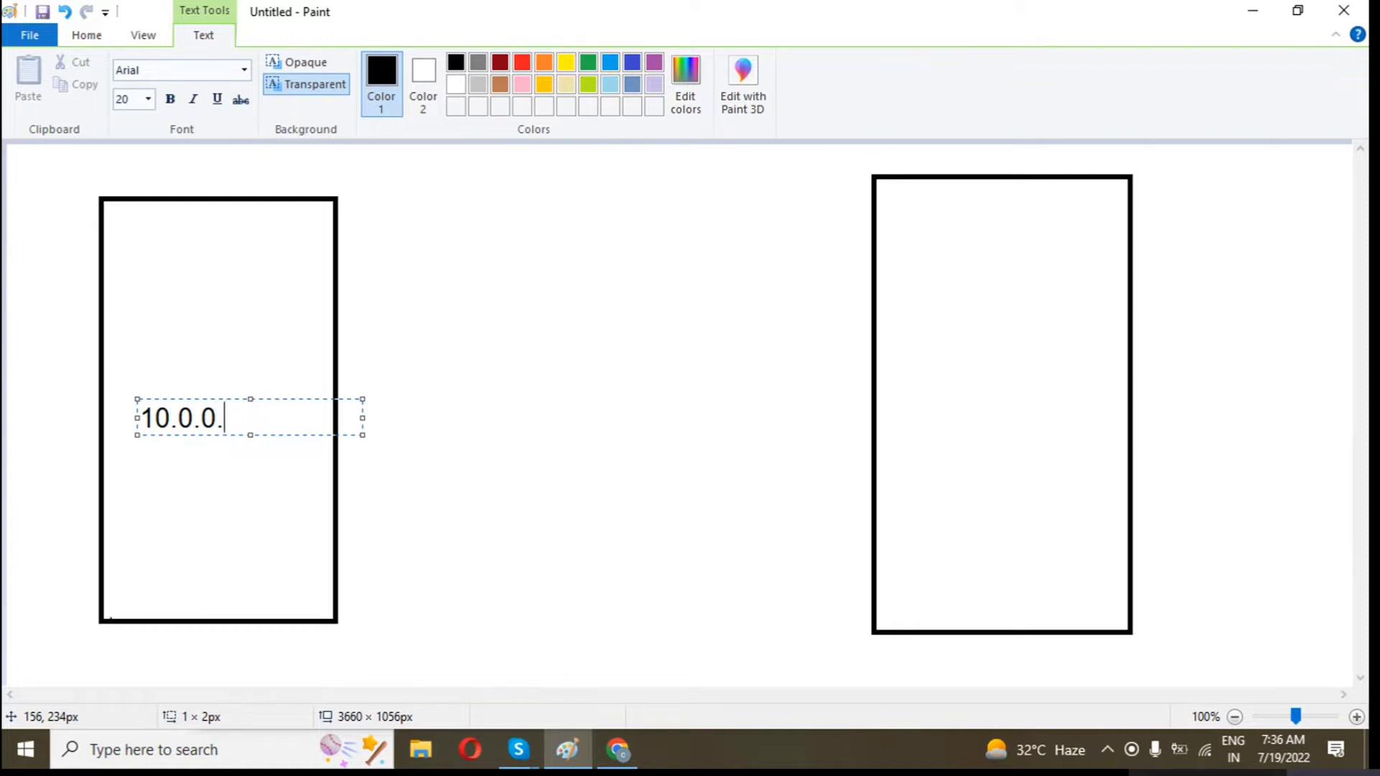
pyautogui.write('5')
pyautogui.click(509, 414)
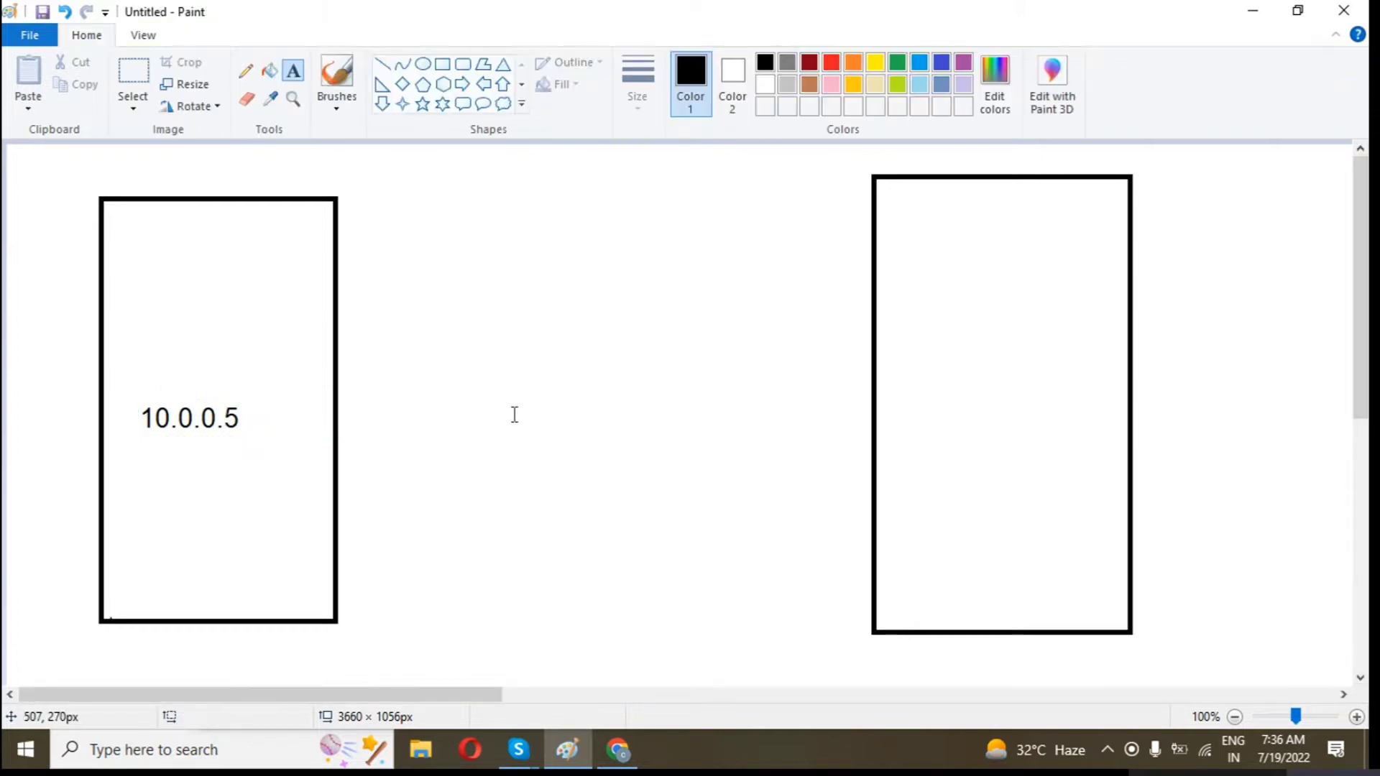
# Add the text 192.168.0.8 inside the second rectangle
pyautogui.click(916, 398)
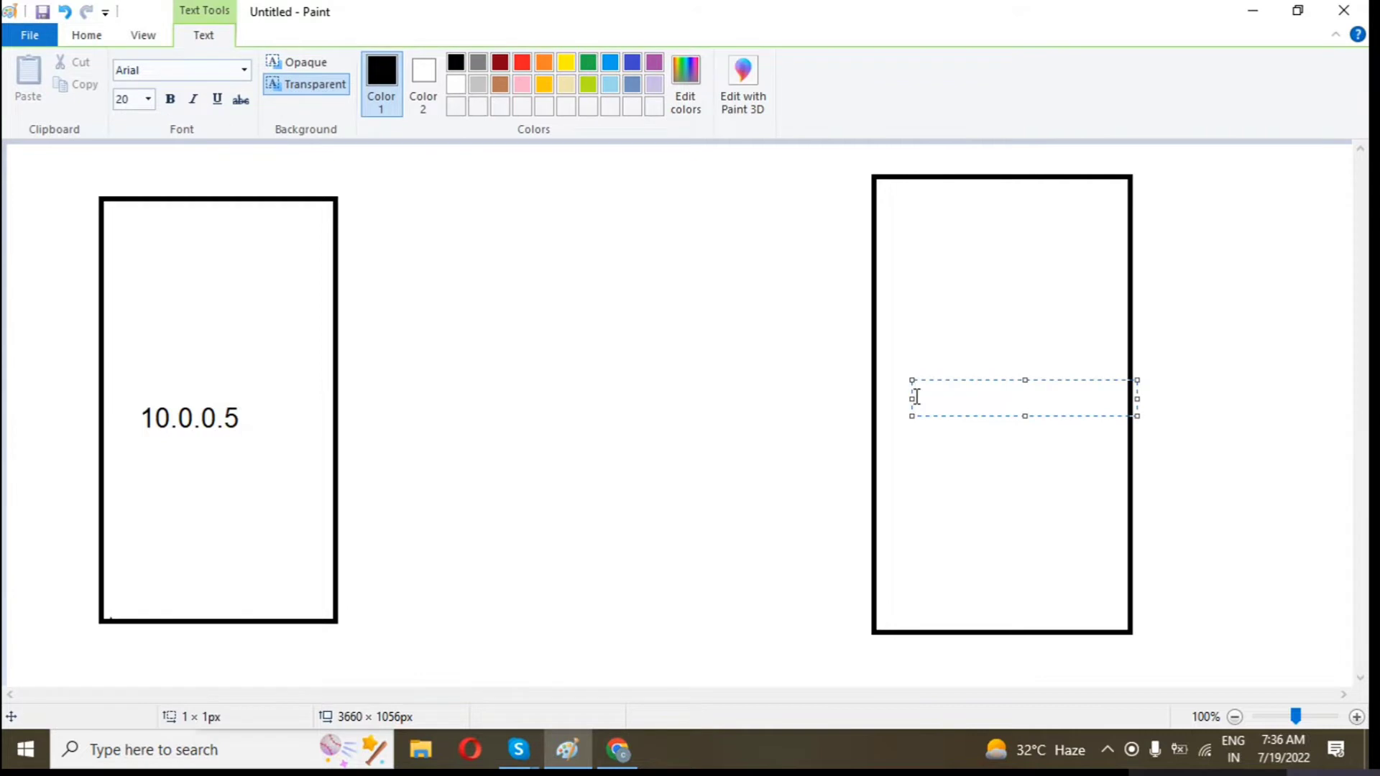
pyautogui.write('192.168.0.')
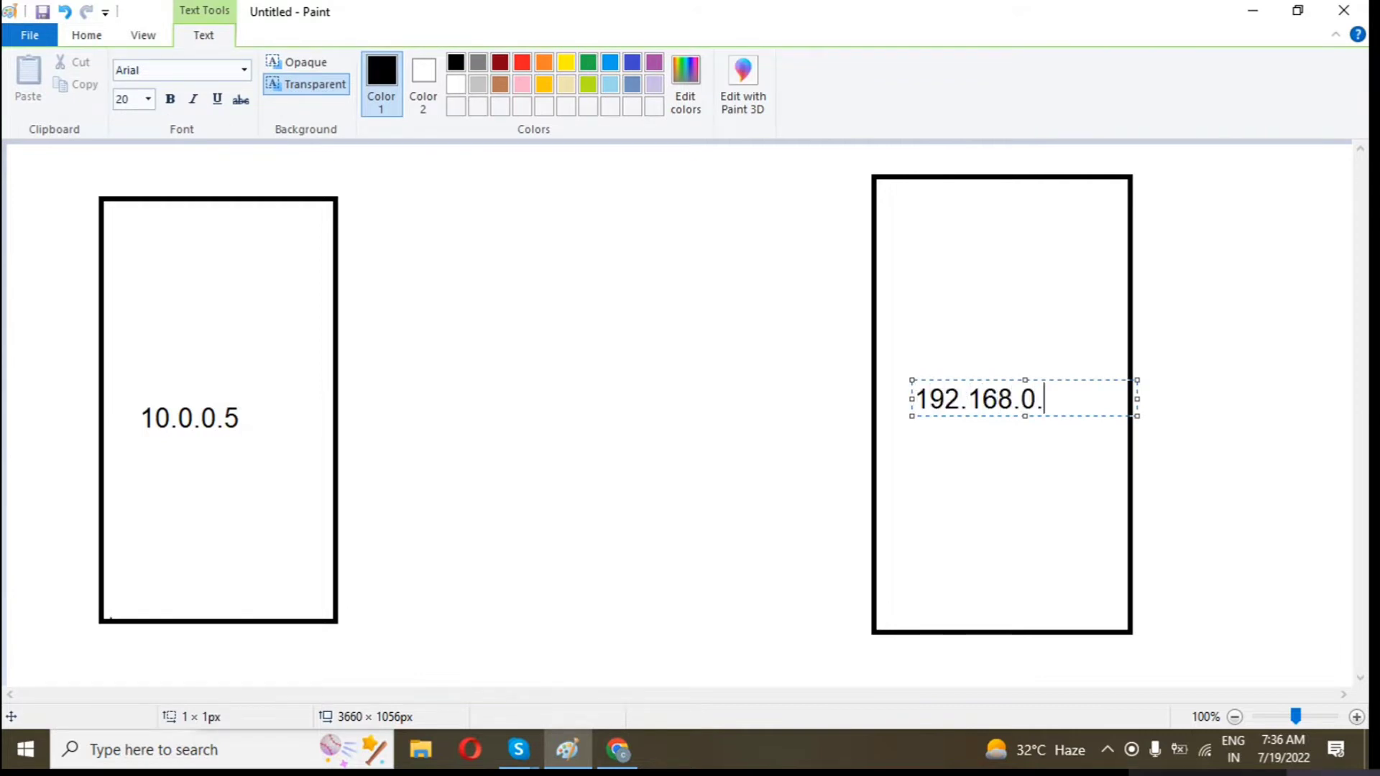
pyautogui.write('0.')
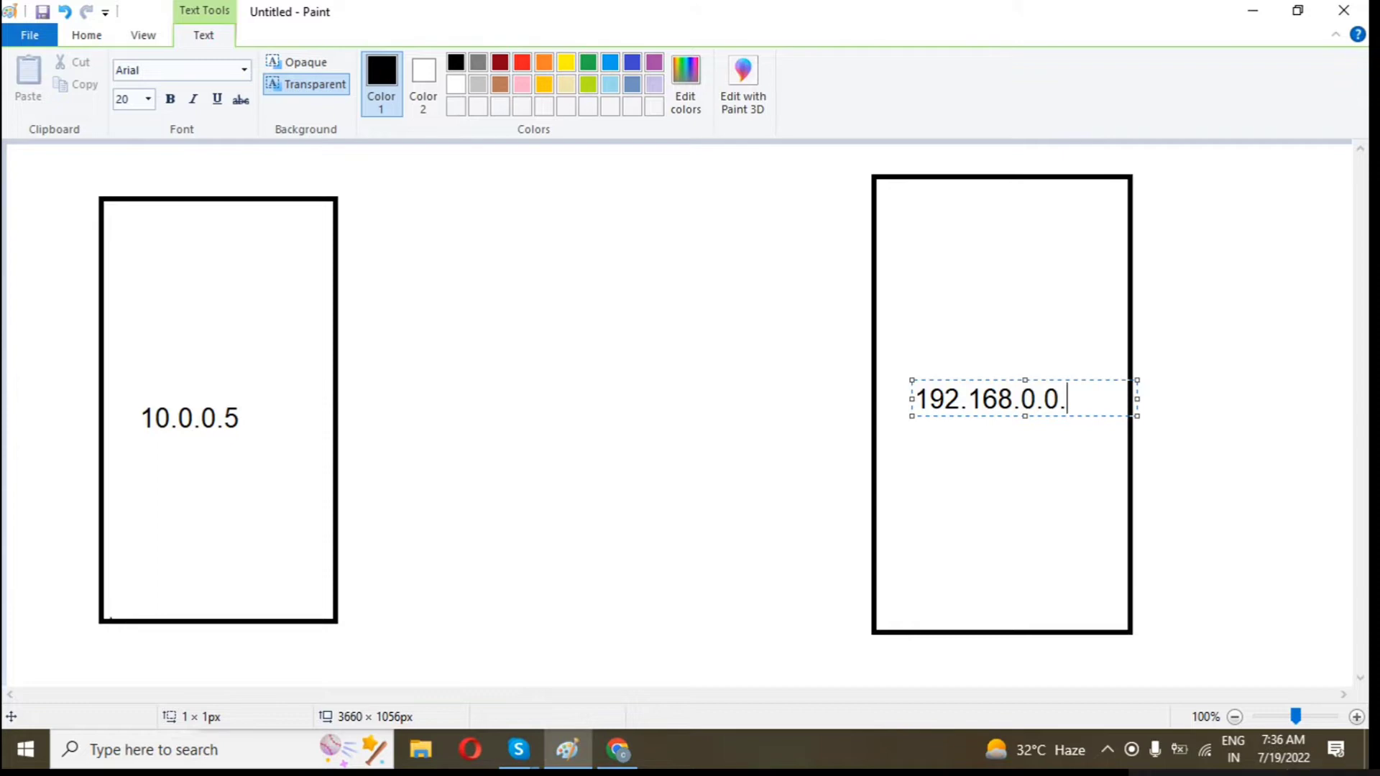
pyautogui.press('BackSpace')
pyautogui.press('BackSpace')
pyautogui.write('8')
pyautogui.click(808, 388)
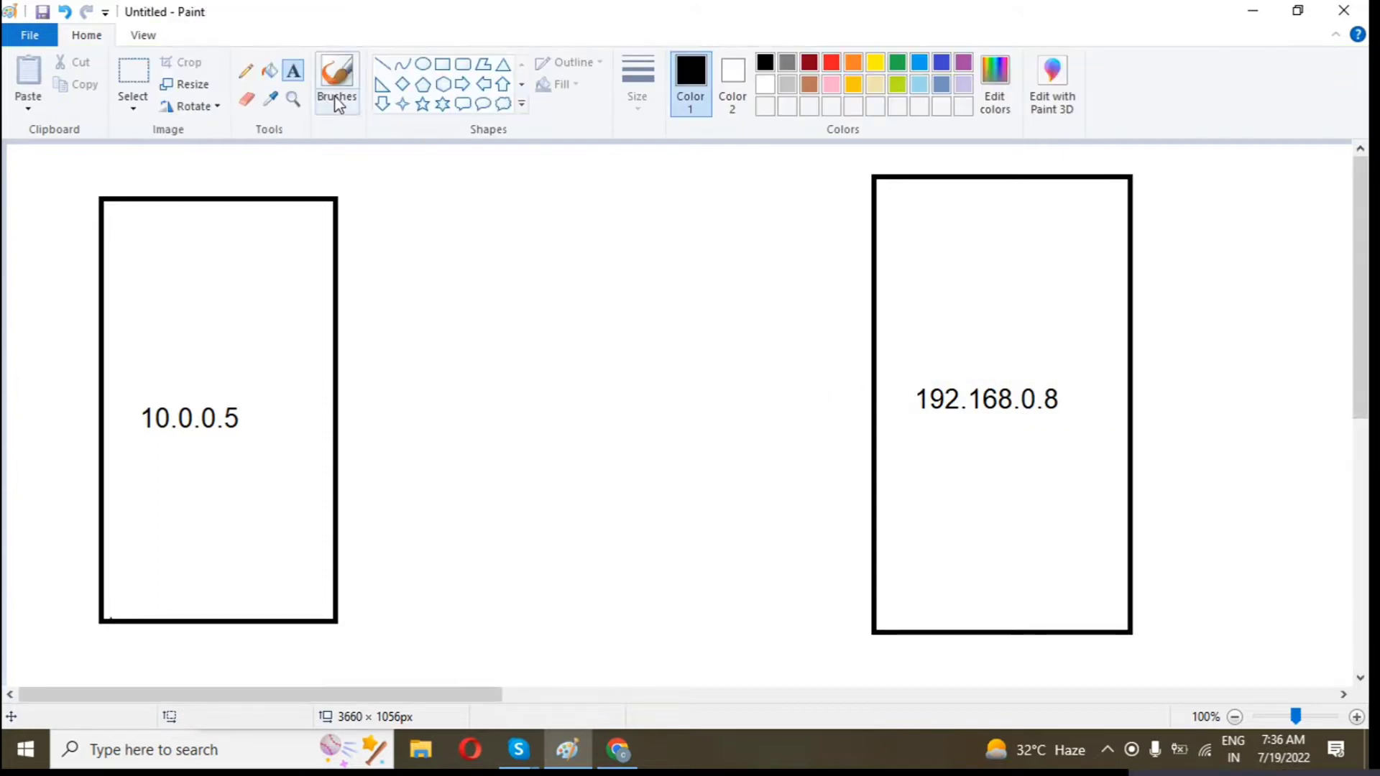
# Connect 10.0.0.5 to 192.168.0.8 with a straight line and start a text label in the upper part of the first rectangle
pyautogui.click(382, 64)
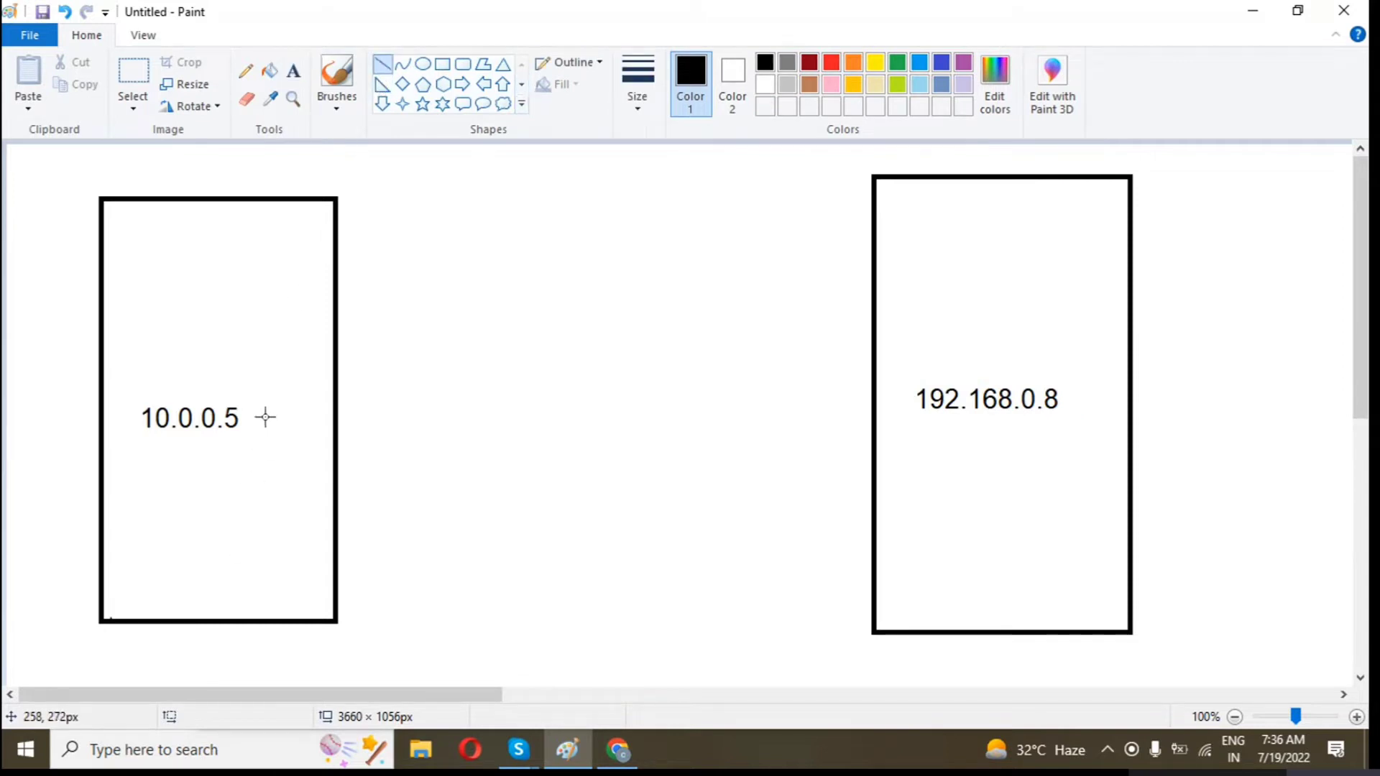
pyautogui.moveTo(291, 415); pyautogui.dragTo(900, 399)
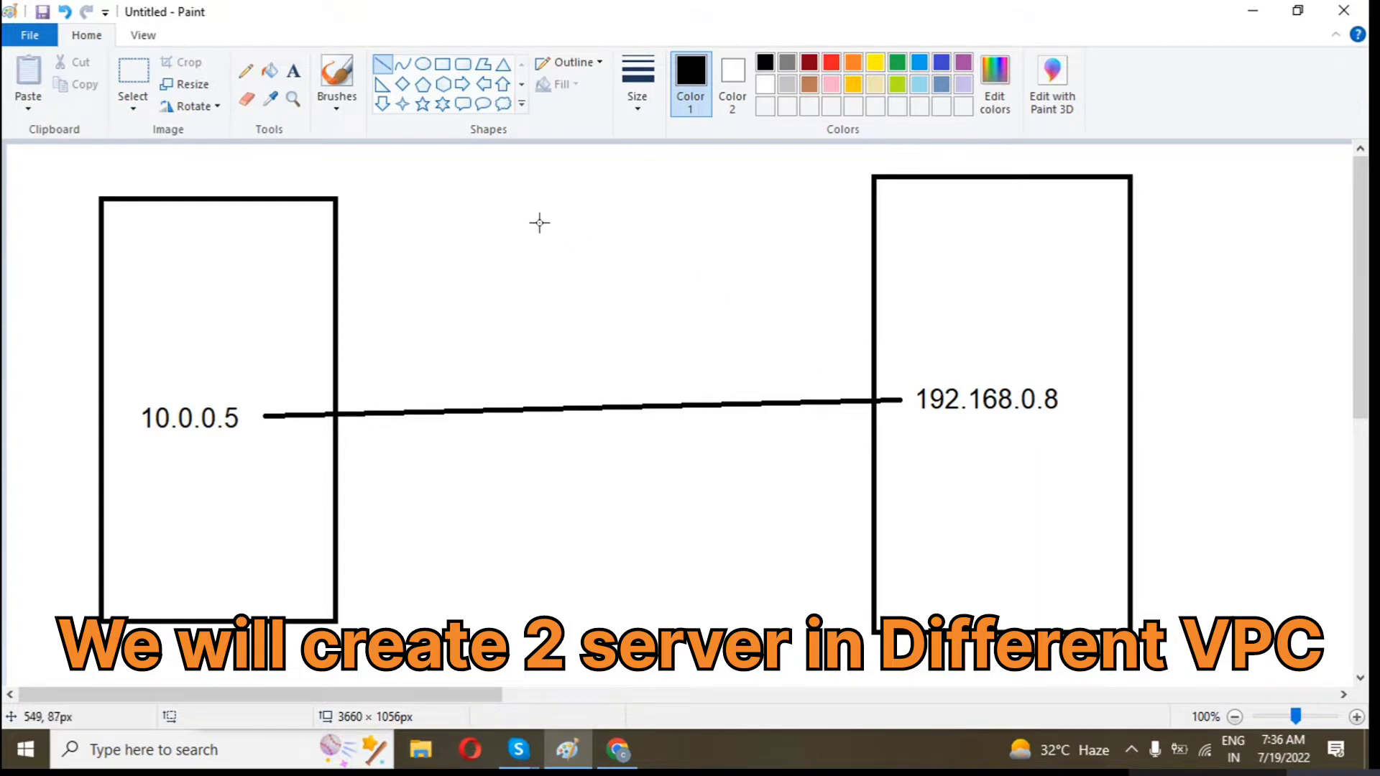
pyautogui.click(295, 71)
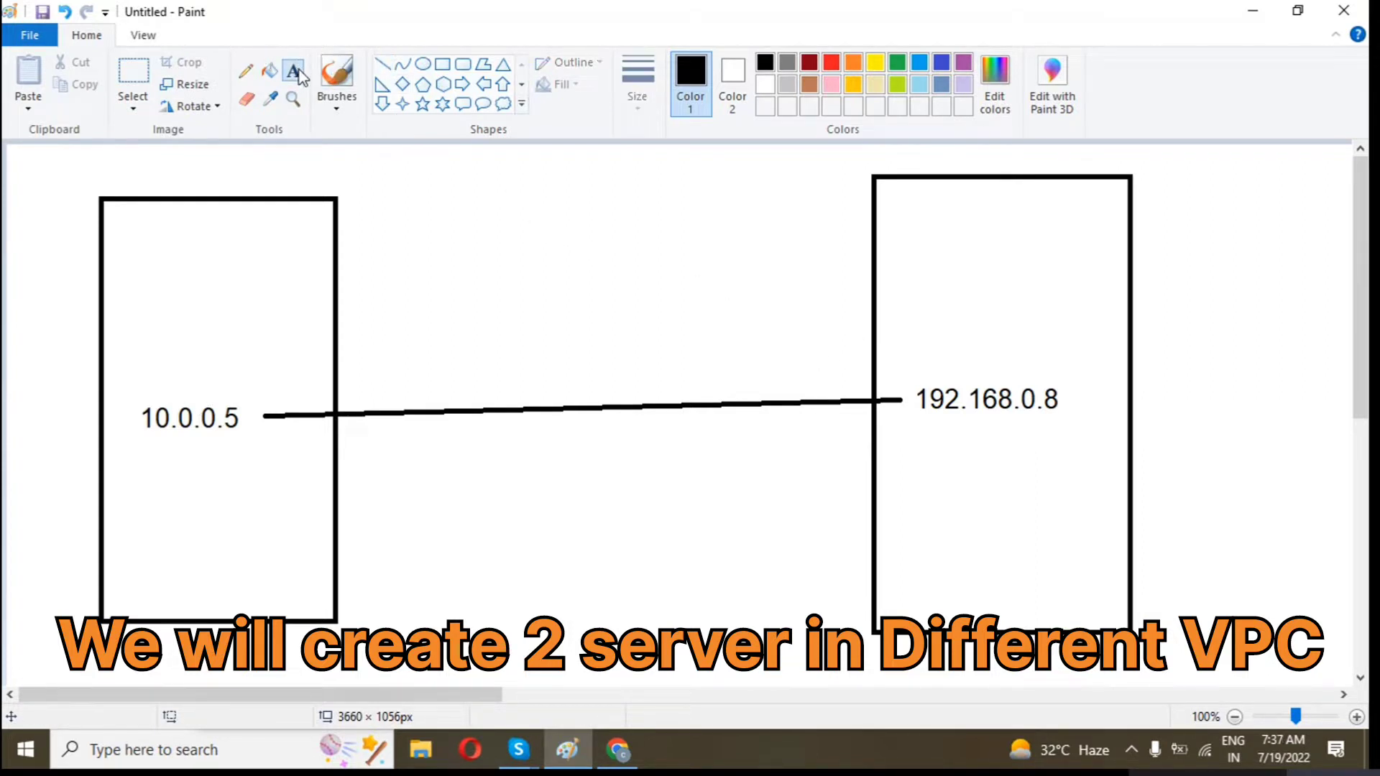
pyautogui.click(181, 252)
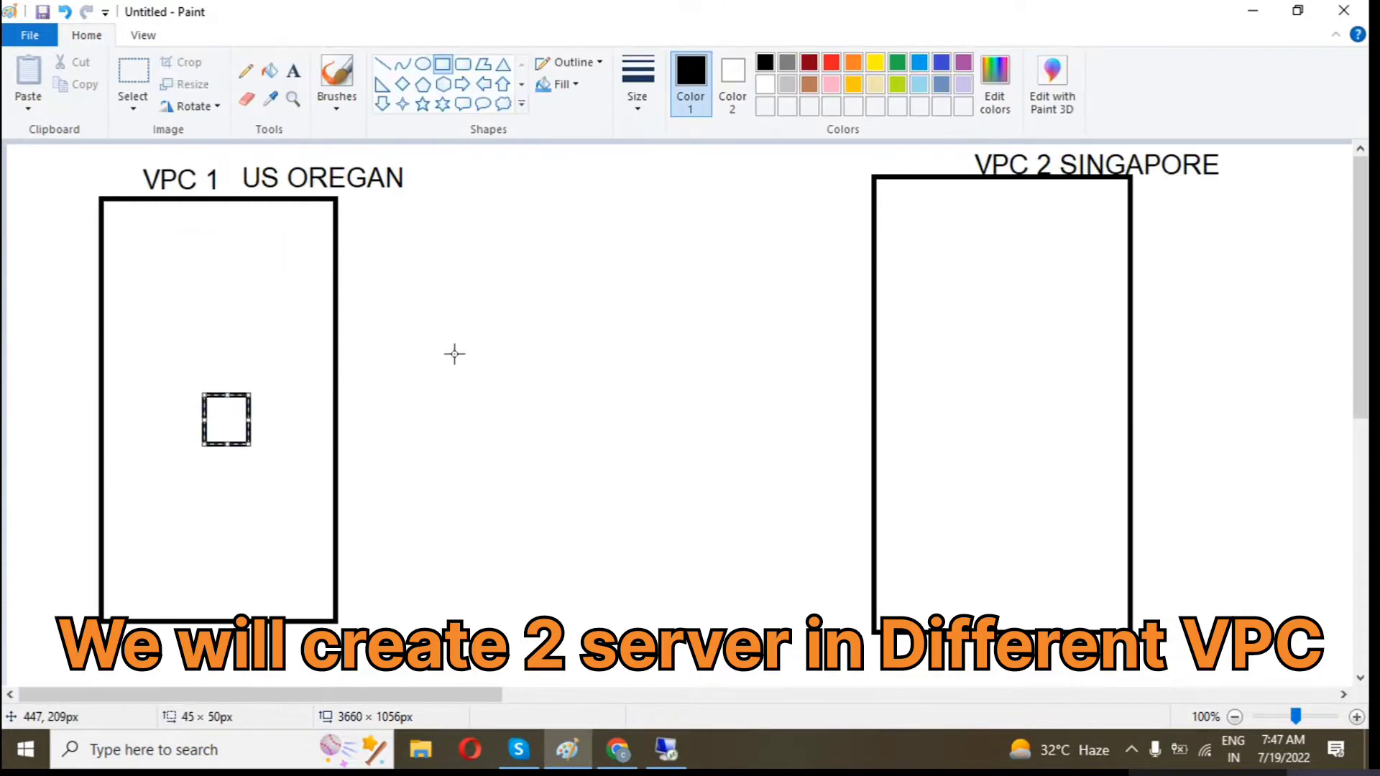
# Draw a small box about 39 × 54 px inside the VPC 2 rectangle and connect it by a line to the small box in VPC 1
pyautogui.click(456, 352)
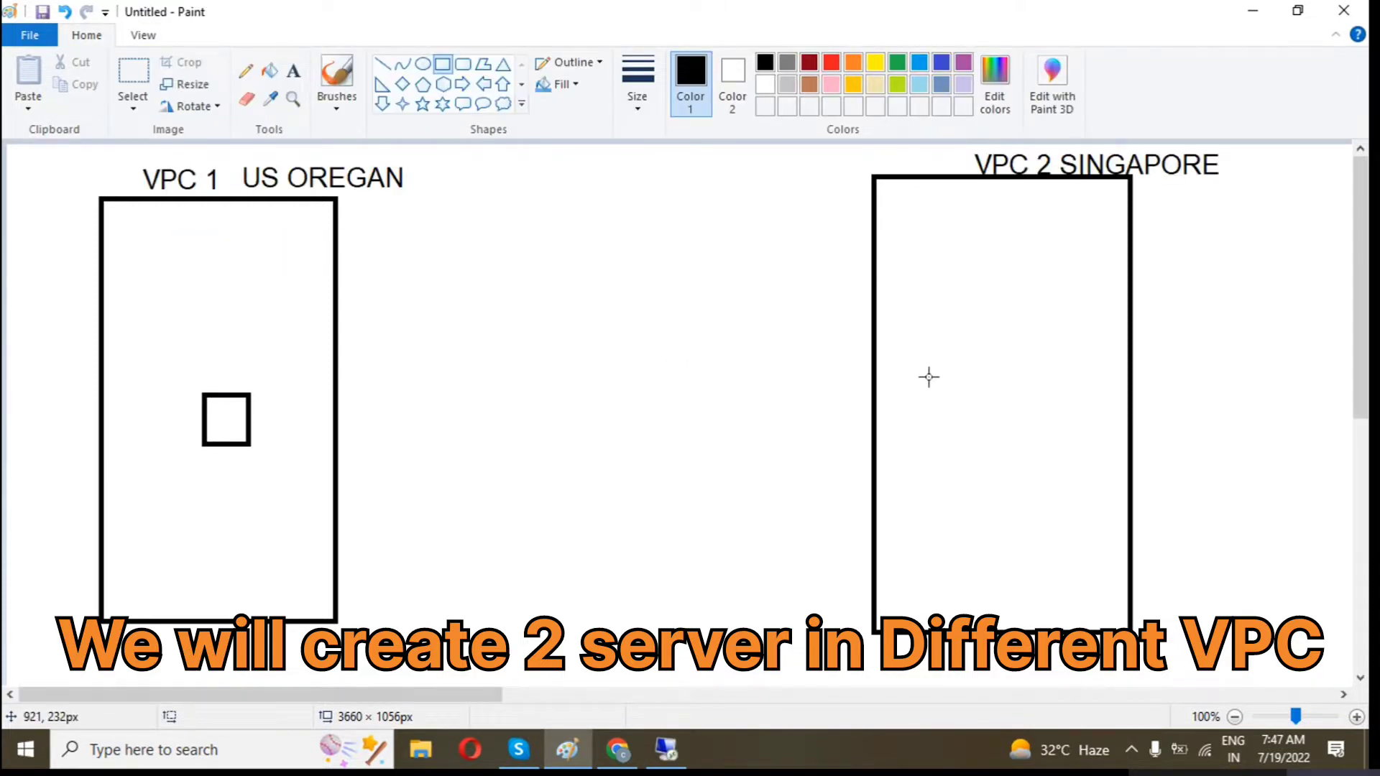
pyautogui.moveTo(923, 372)
pyautogui.mouseDown()
pyautogui.moveTo(971, 409)
pyautogui.moveTo(964, 428)
pyautogui.mouseUp()
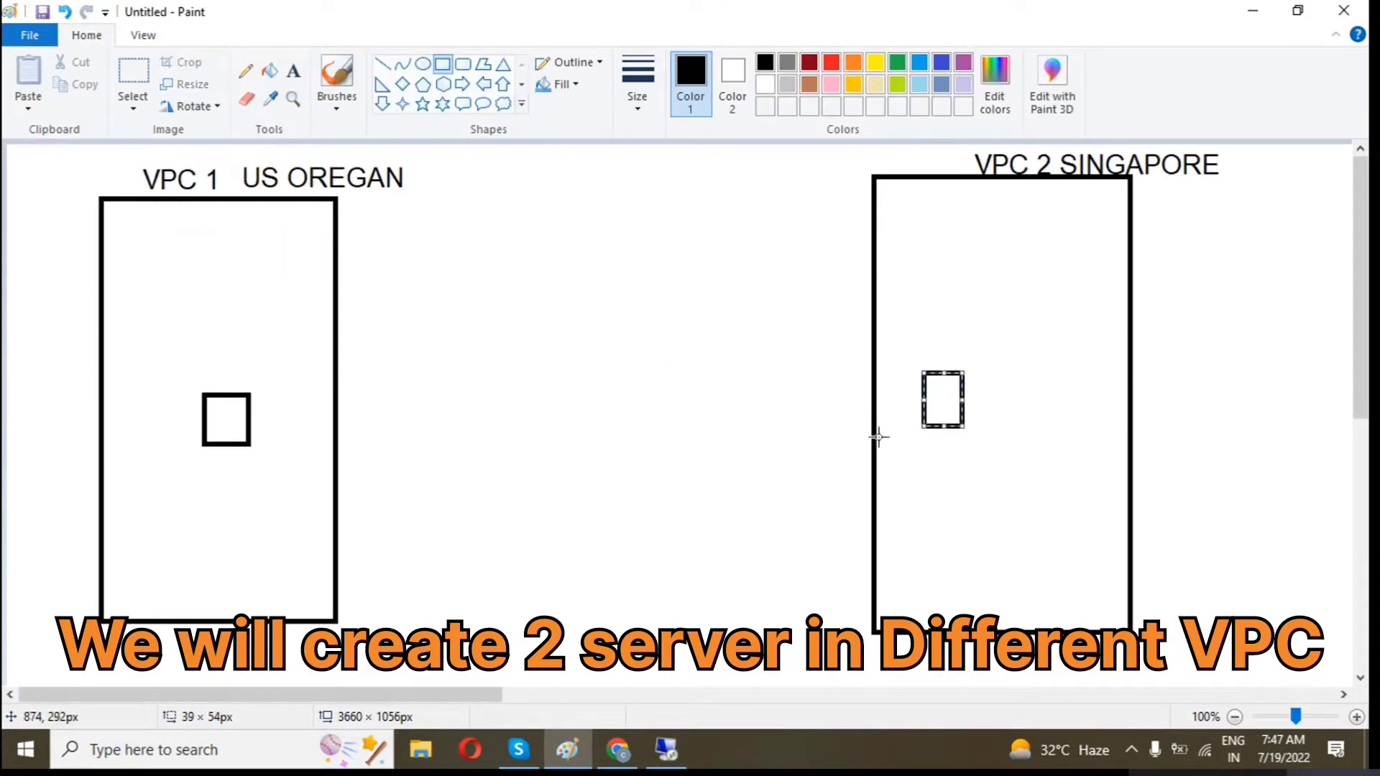
pyautogui.click(798, 425)
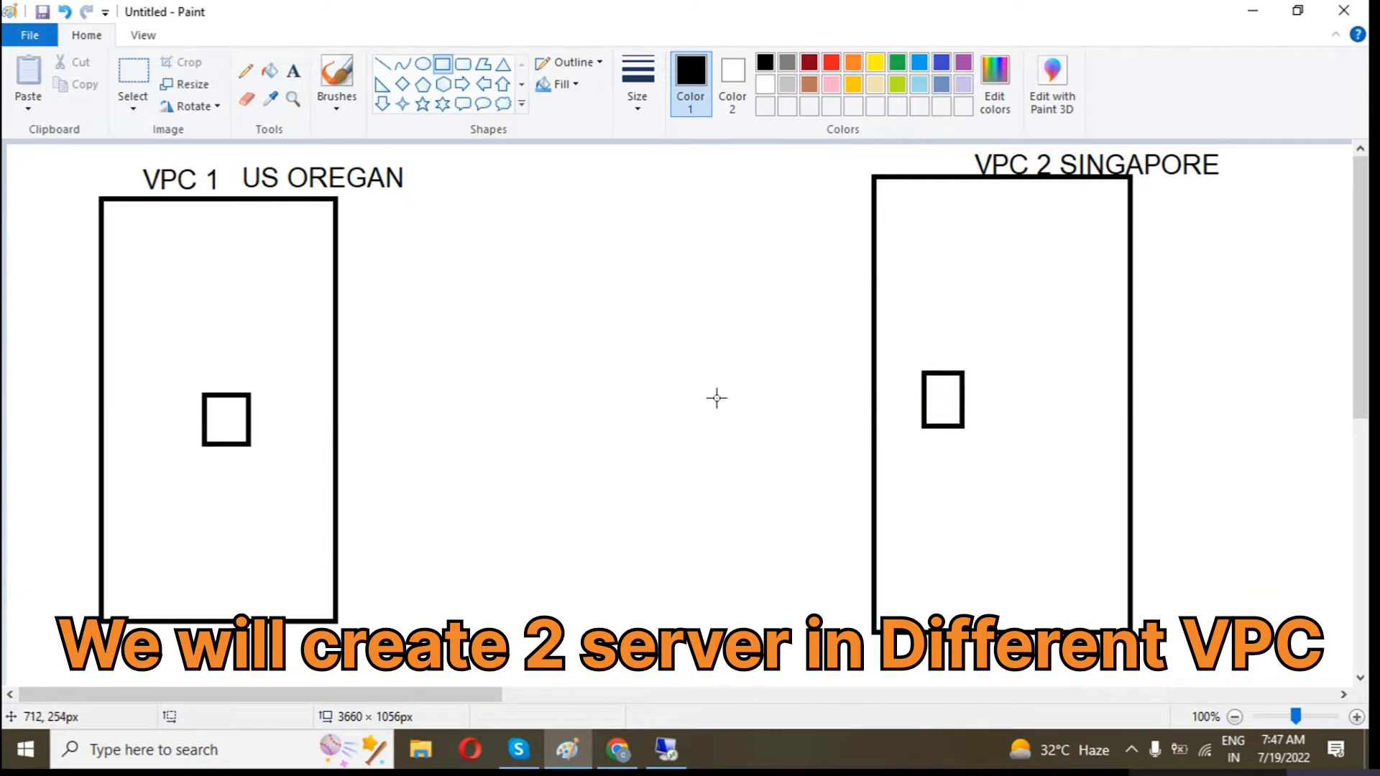
pyautogui.click(383, 65)
pyautogui.moveTo(249, 437); pyautogui.dragTo(925, 425)
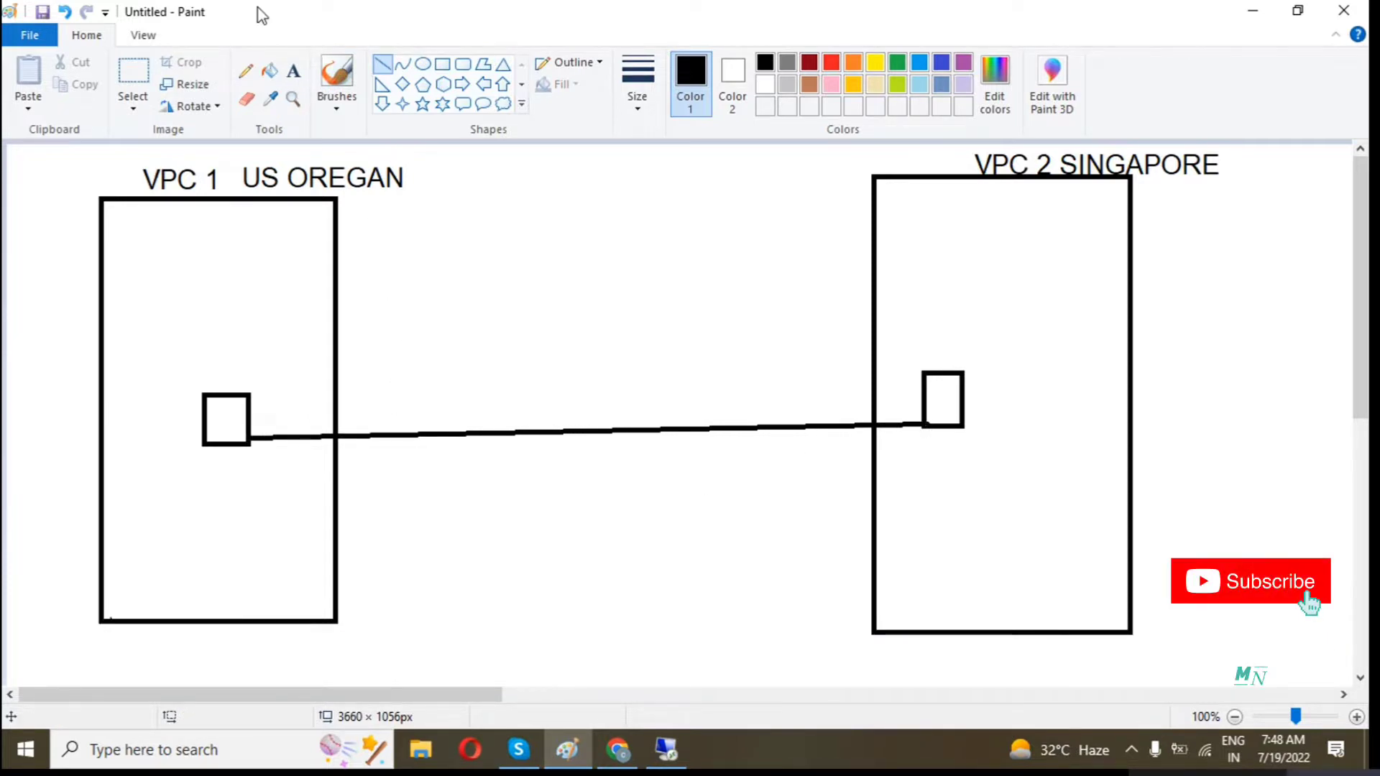
pyautogui.click(293, 70)
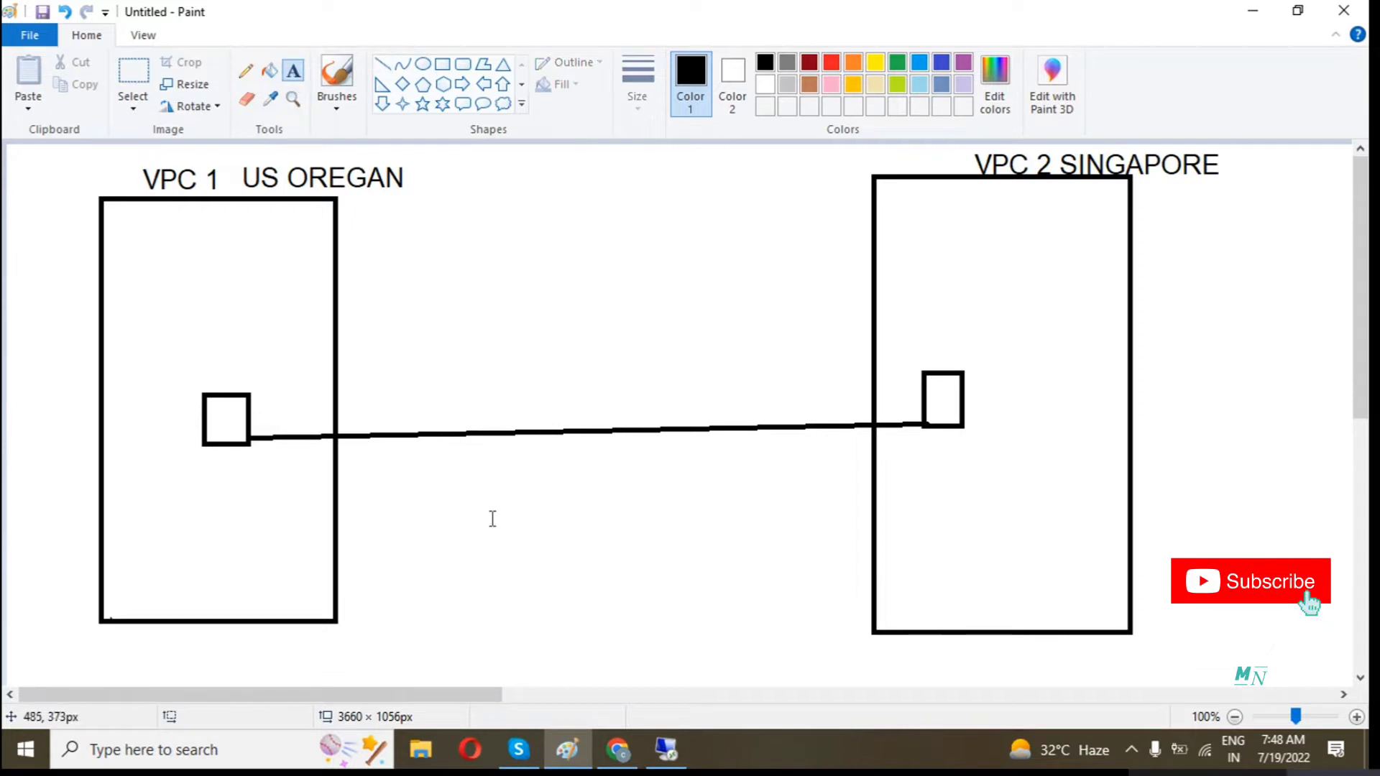
# Switch to the AWS console in Chrome, start a new VPC in the Oregon region and name it my-vpc1
pyautogui.click(618, 750)
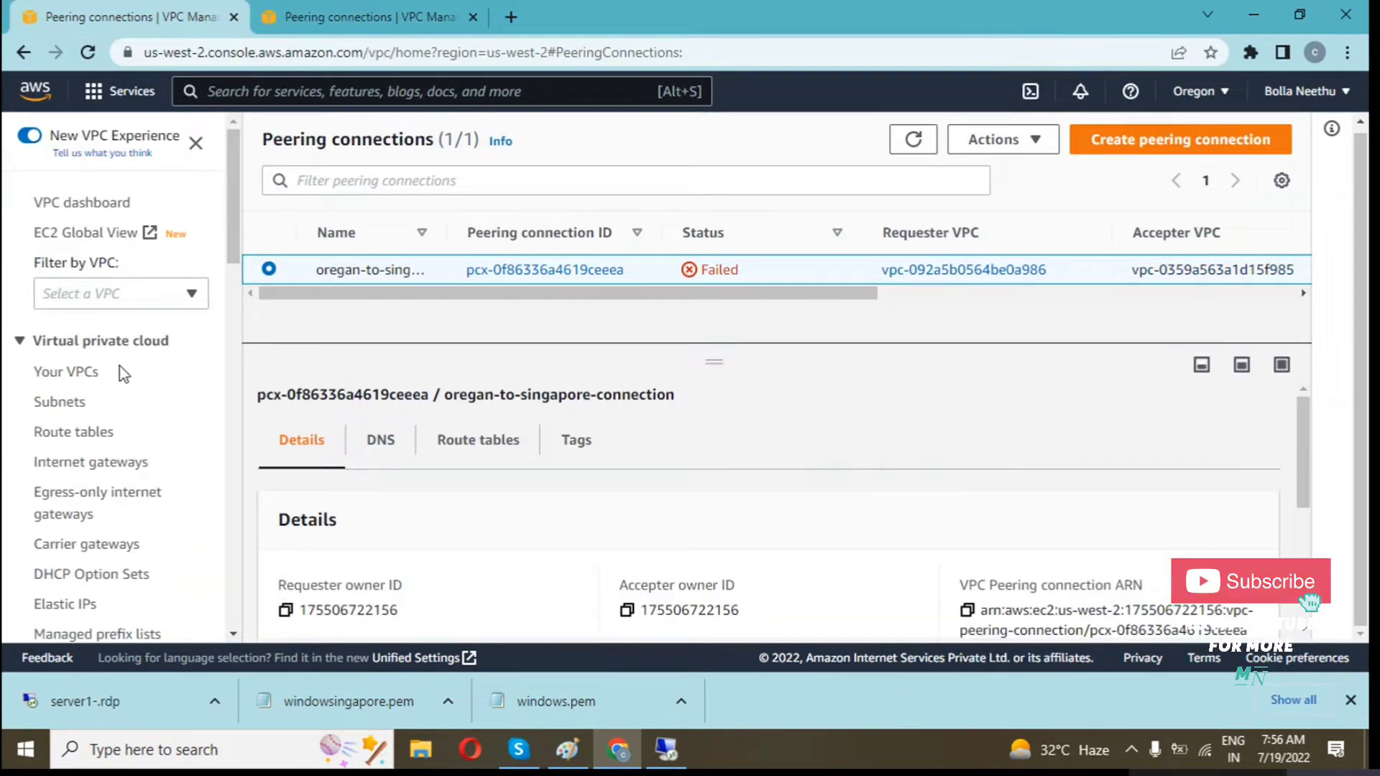
pyautogui.click(84, 376)
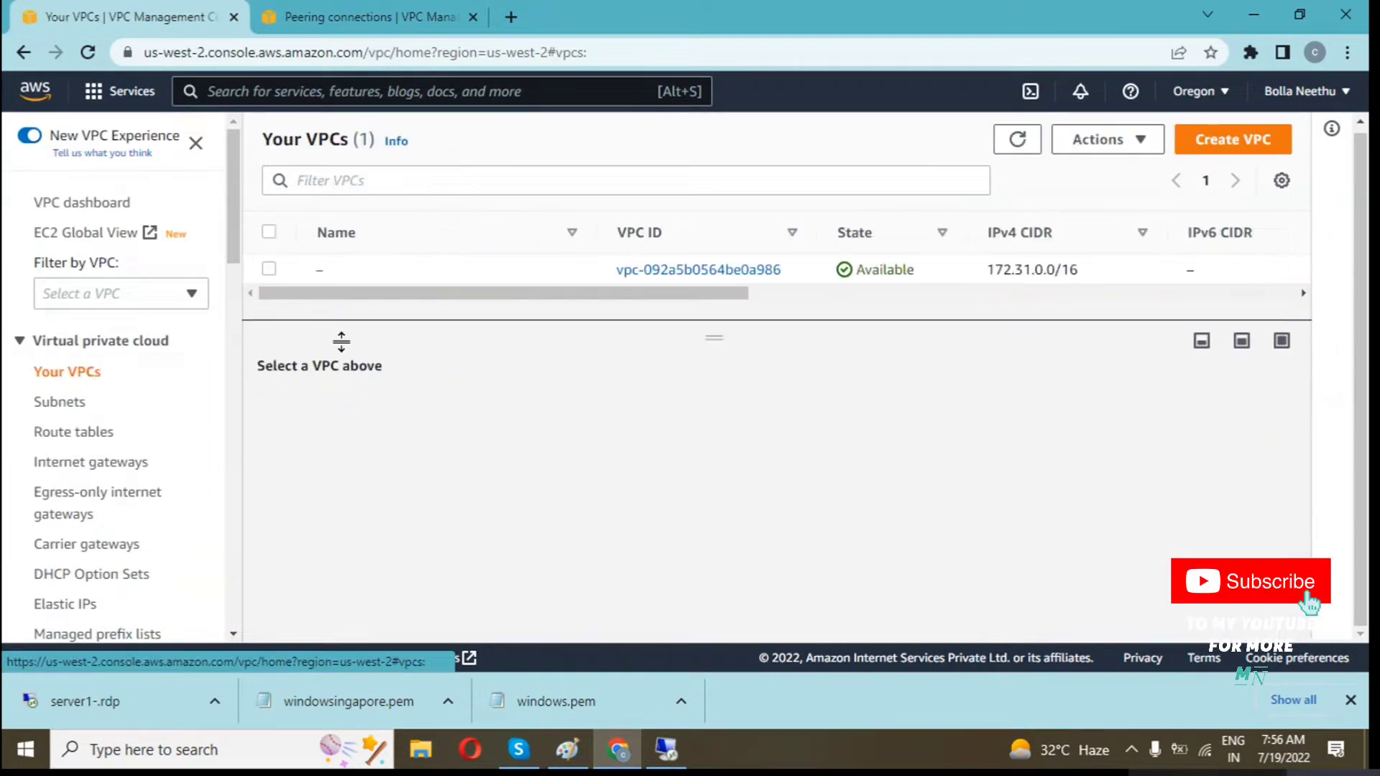
pyautogui.click(1242, 137)
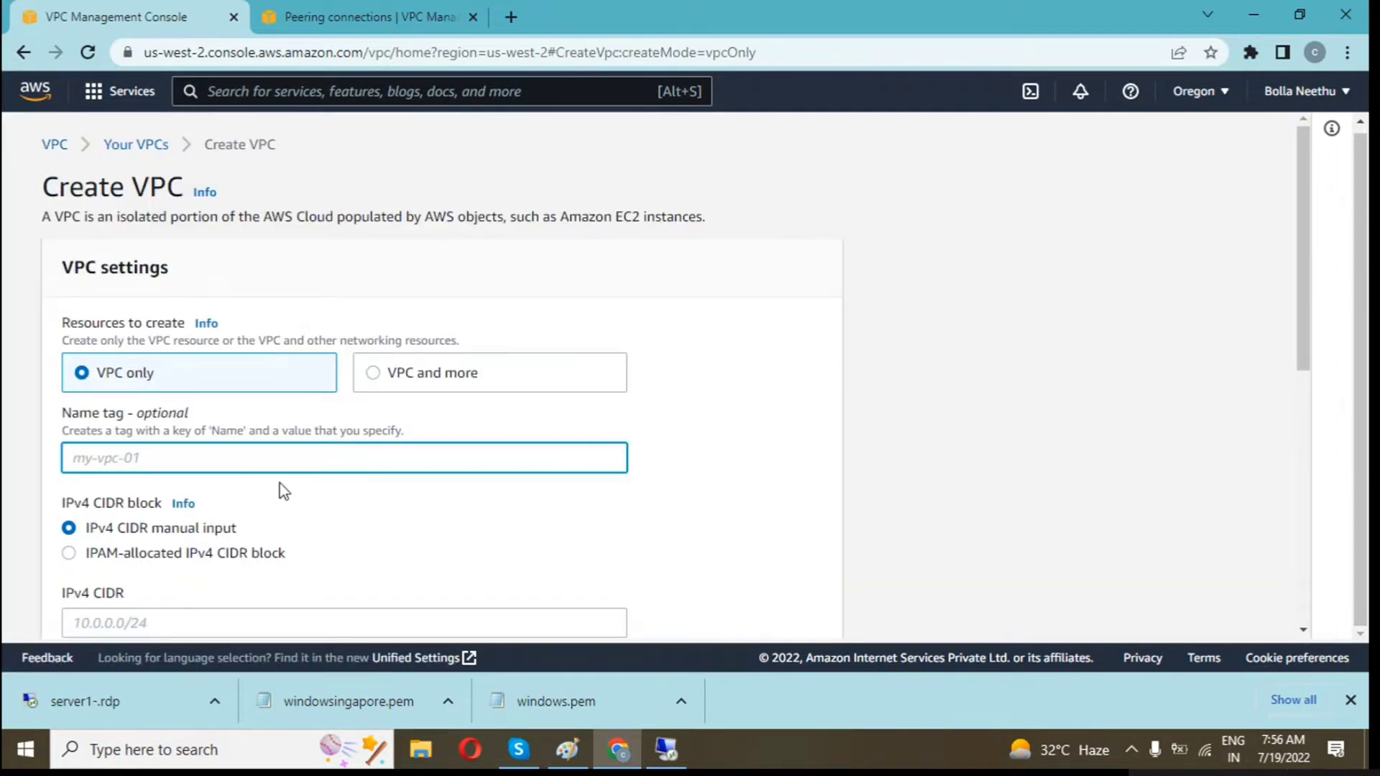
pyautogui.write('my-vp1')
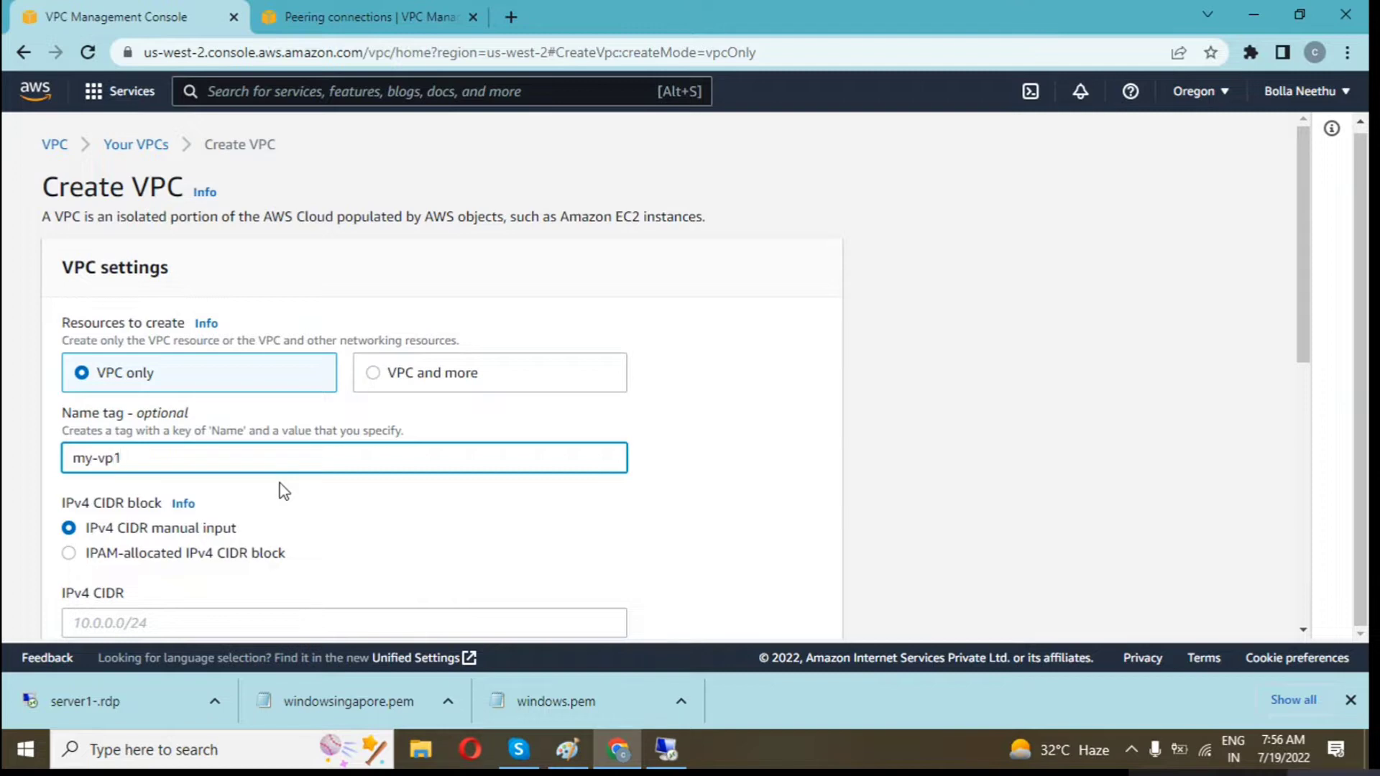
pyautogui.press('BackSpace')
pyautogui.write('c1')
# Set the IPv4 CIDR of my-vpc1 to 10.0.0.0/16 and create the VPC
pyautogui.scroll(-4, 274, 528)
pyautogui.click(72, 327)
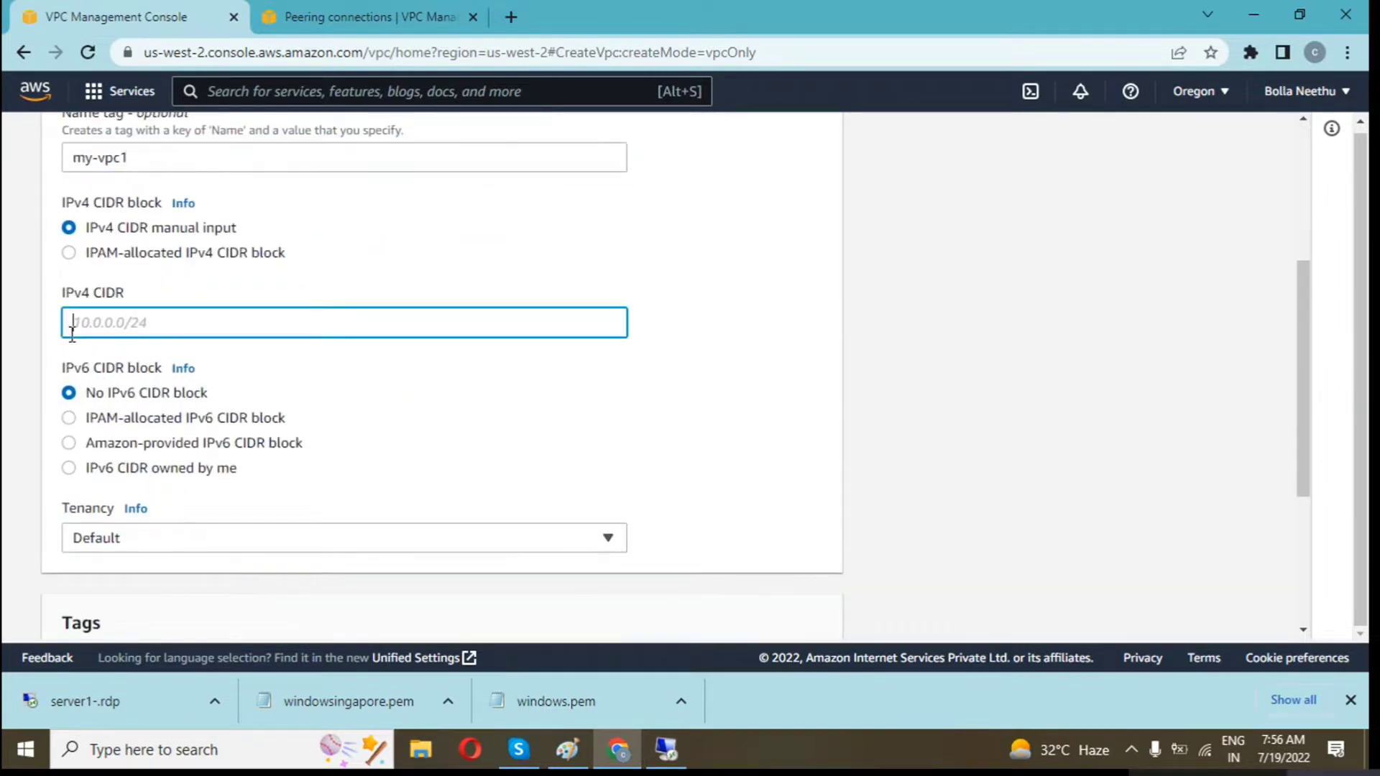
pyautogui.write('10.0.0.0/16')
pyautogui.scroll(-4, 154, 476)
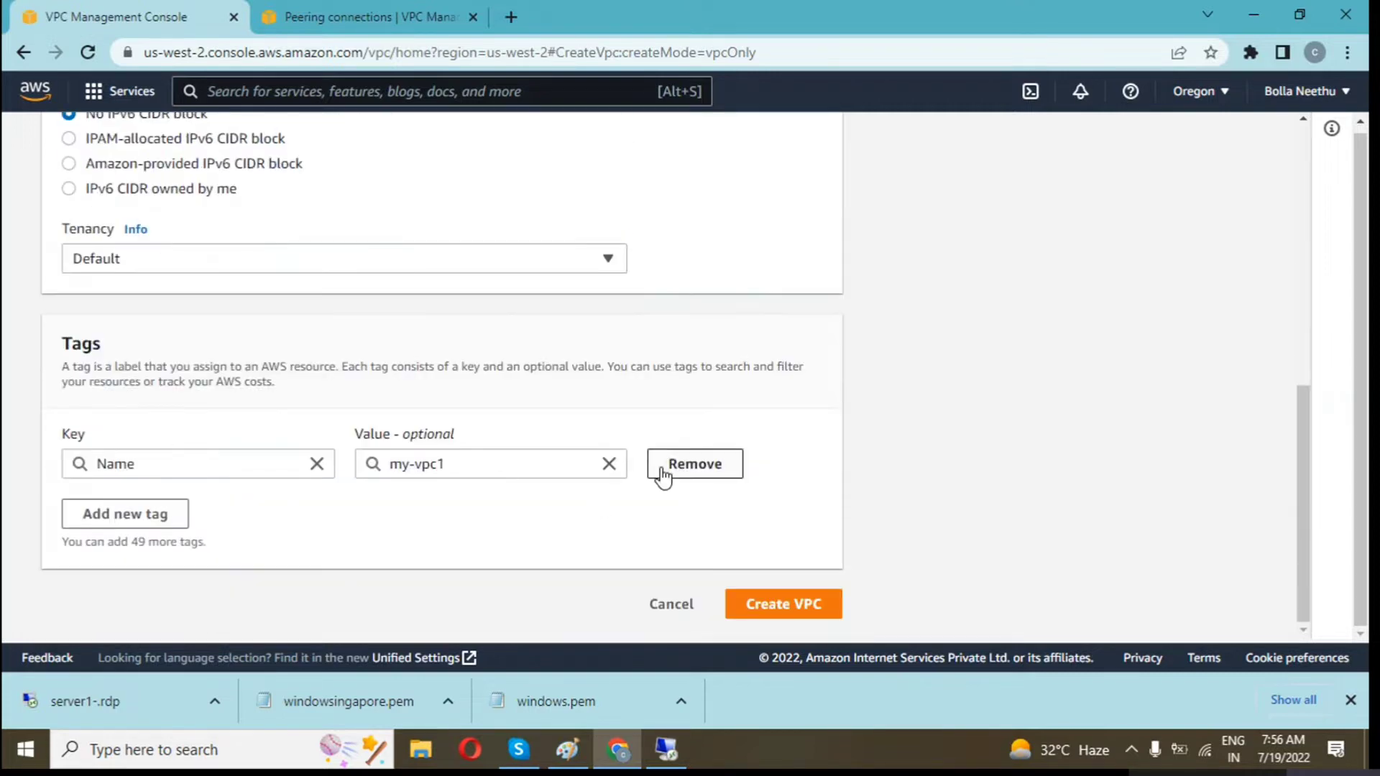
pyautogui.click(788, 605)
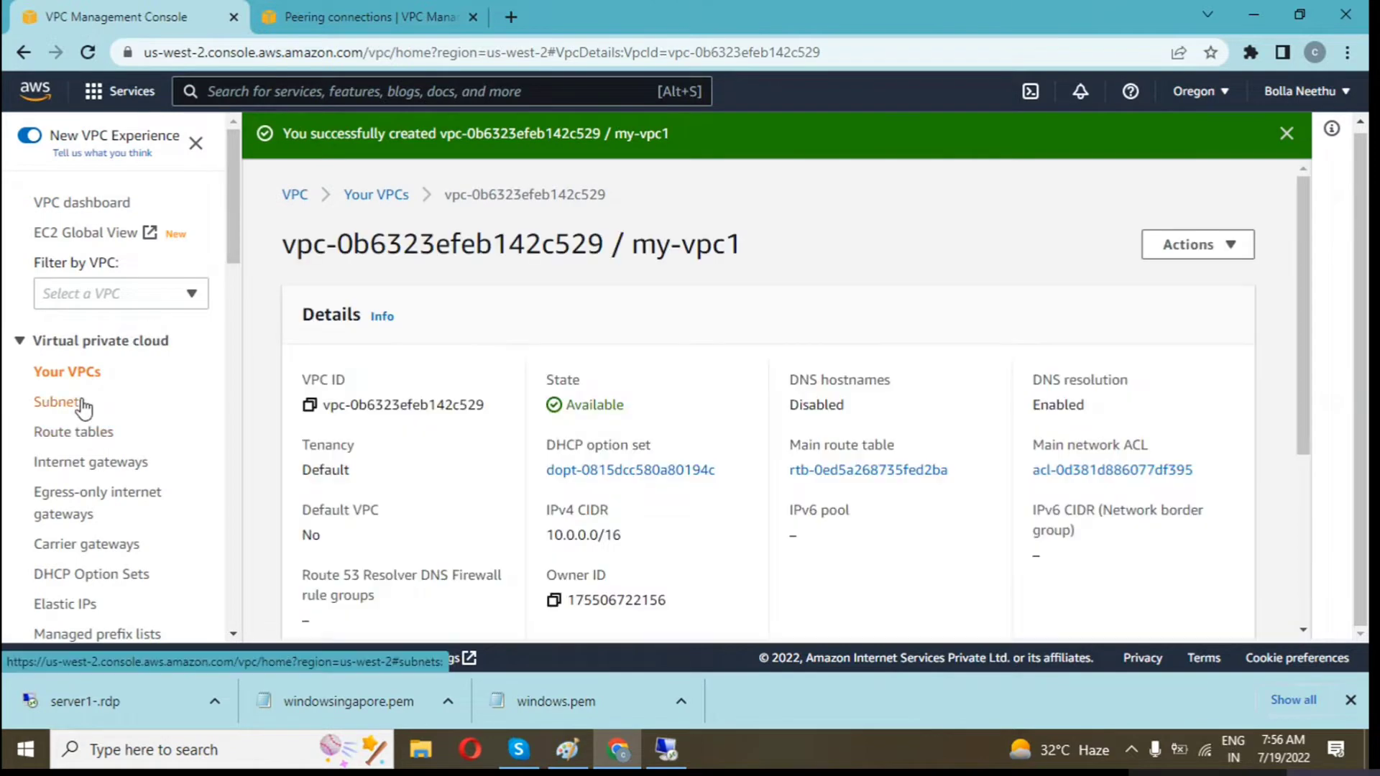
# Start creating a new subnet and assign it to my-vpc1
pyautogui.click(79, 402)
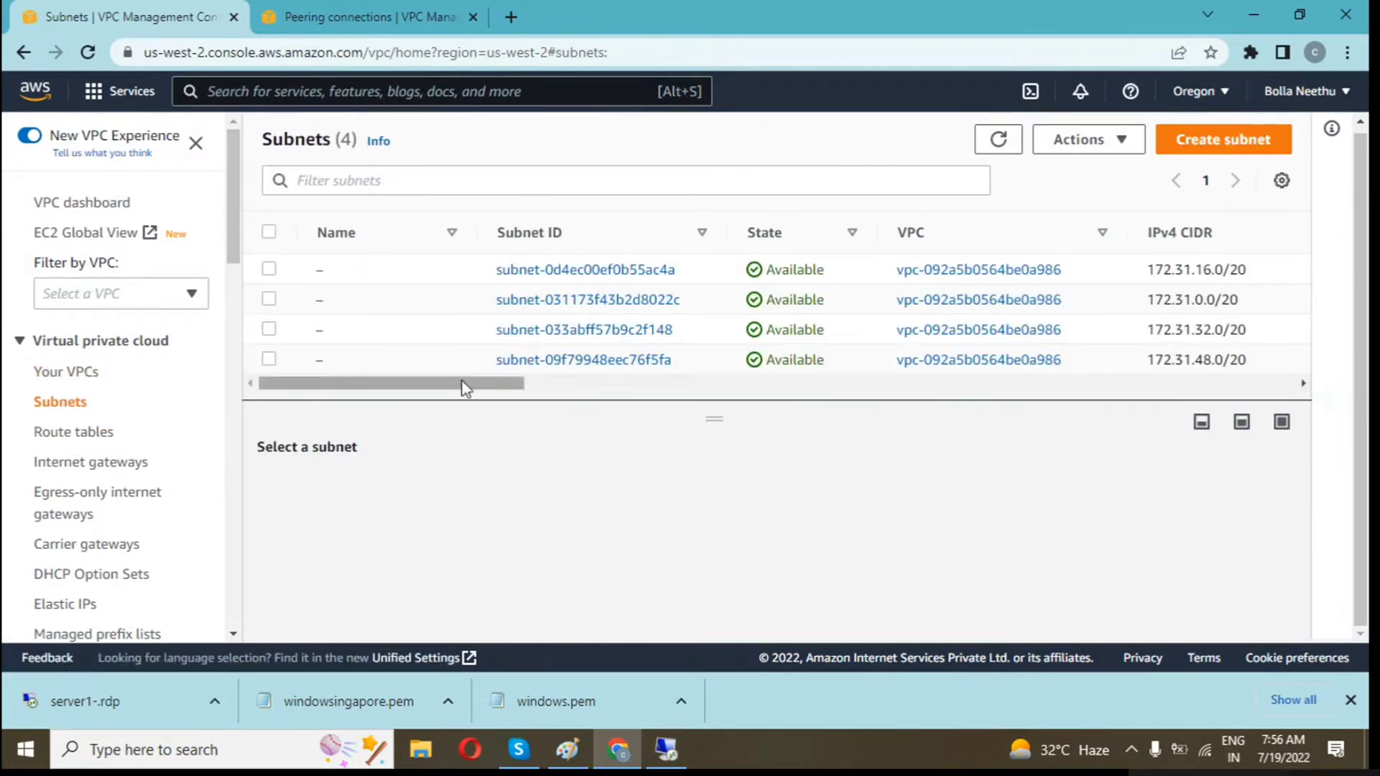
pyautogui.click(1190, 143)
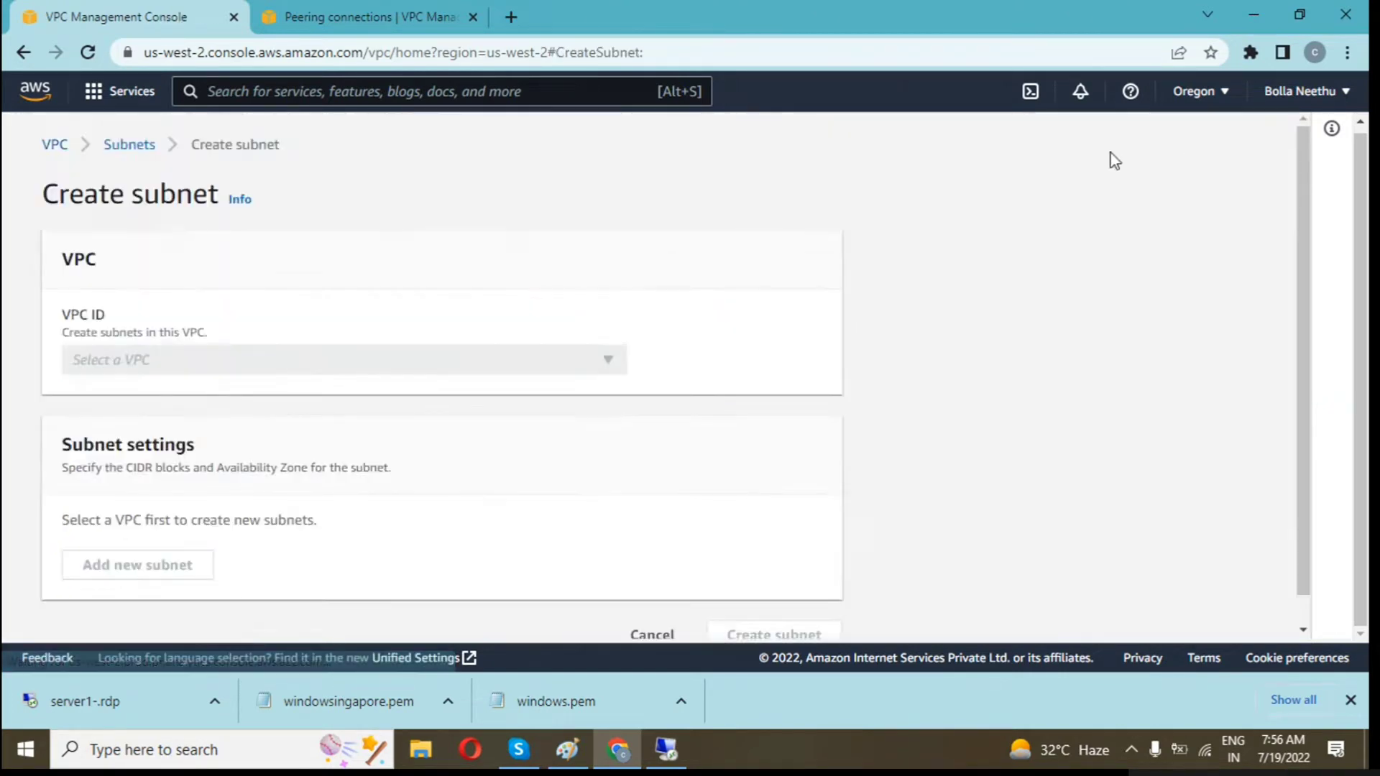
pyautogui.click(286, 360)
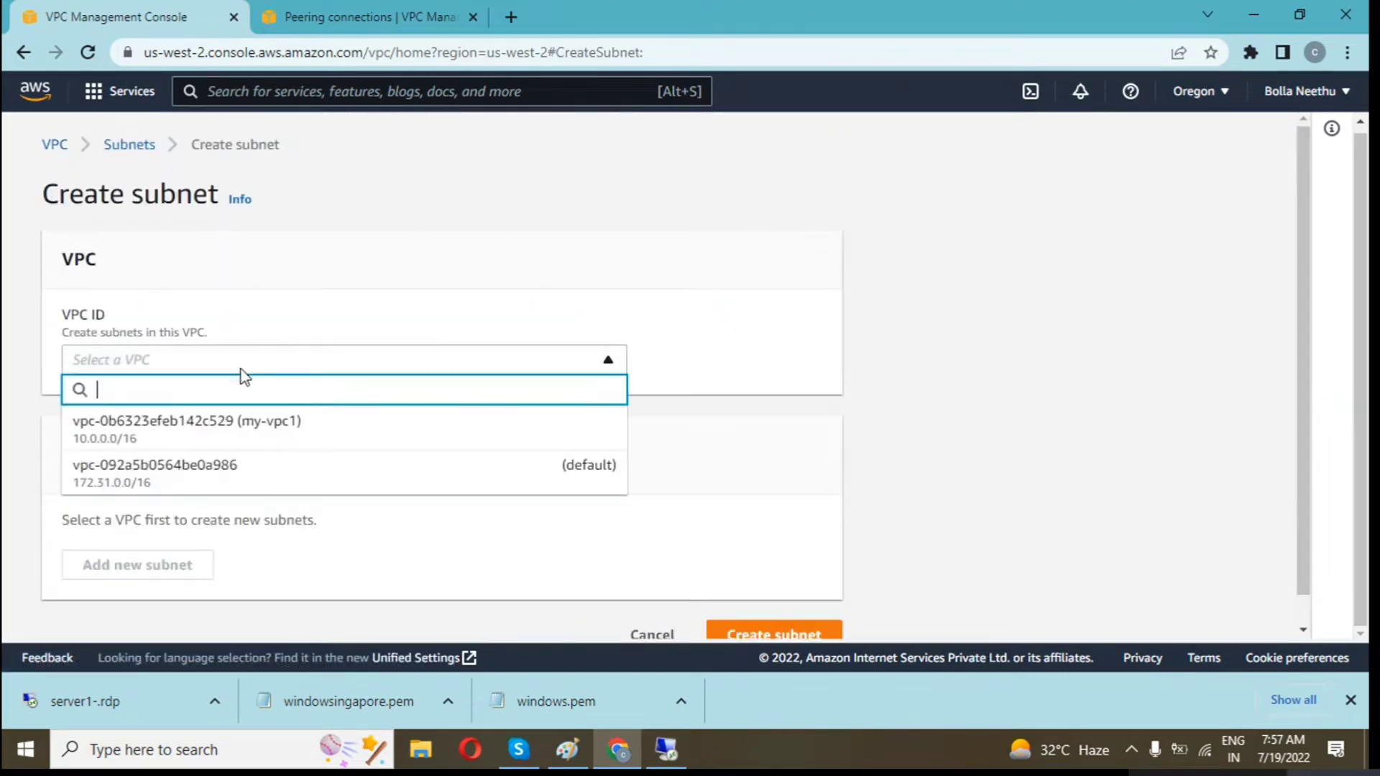
pyautogui.click(172, 435)
# Name the new subnet my-vpc1-sub1
pyautogui.scroll(-4, 151, 460)
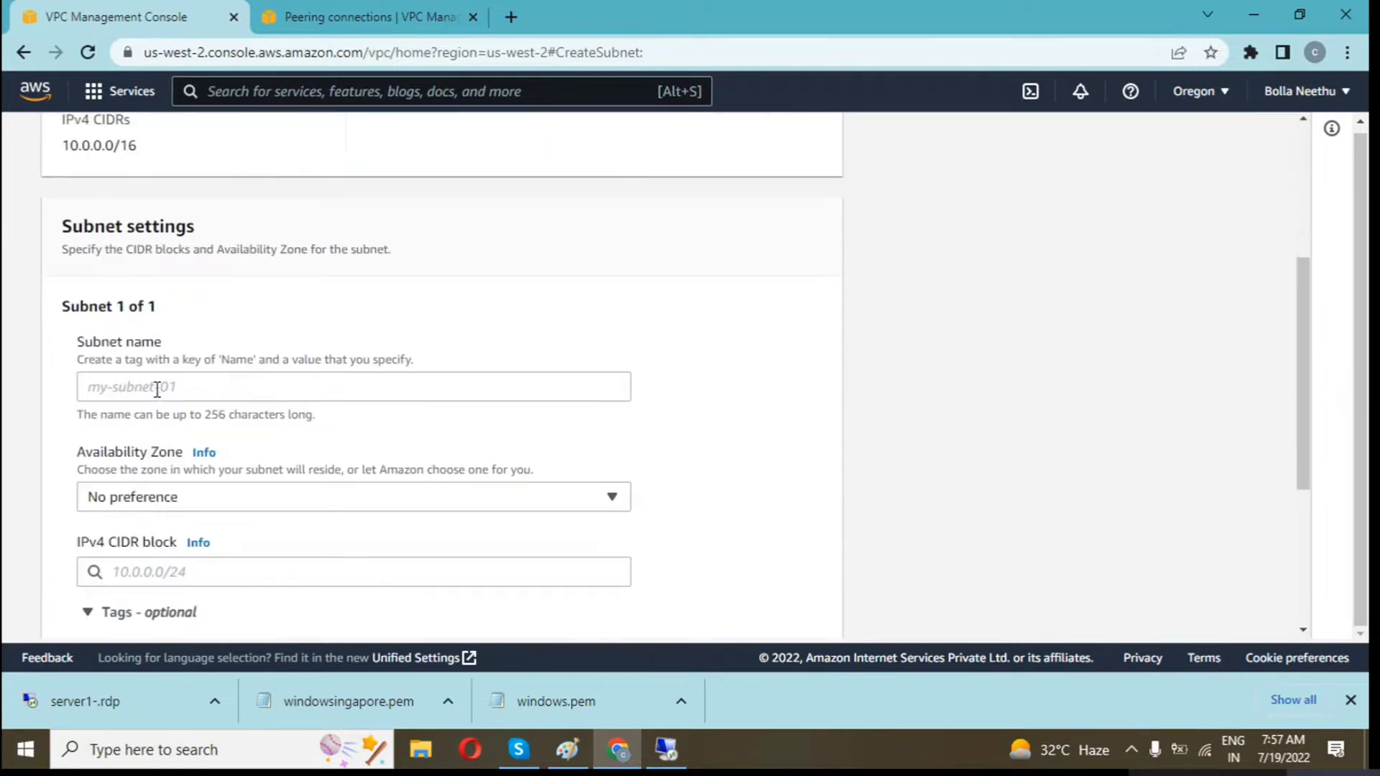
pyautogui.click(156, 388)
pyautogui.write('my')
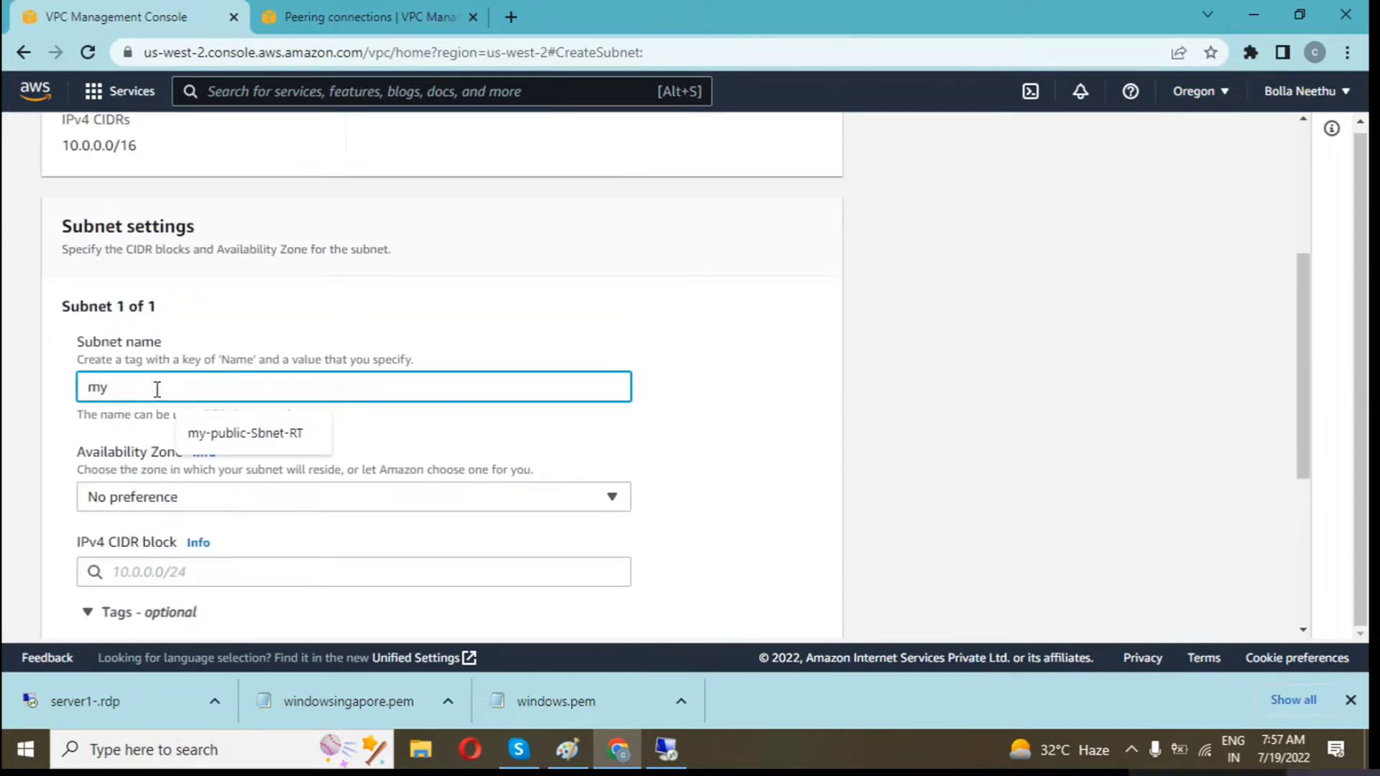
pyautogui.write('-vpc')
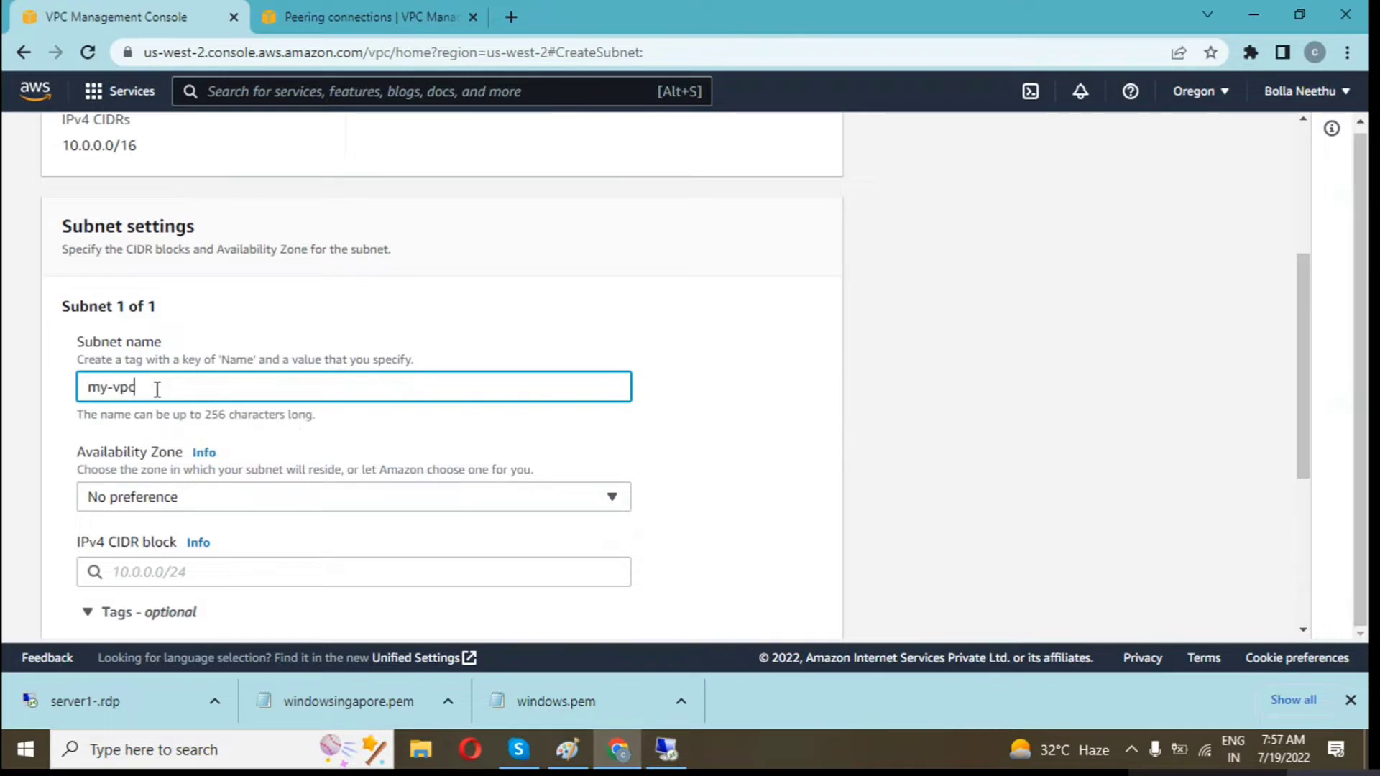
pyautogui.write('1-subne')
pyautogui.write('t')
pyautogui.write('1-sub1')
# Set the subnet's availability zone to US West (Oregon) / us-west-2a and its IPv4 CIDR block to 10.0.0.0/24
pyautogui.scroll(-1, 266, 550)
pyautogui.click(253, 392)
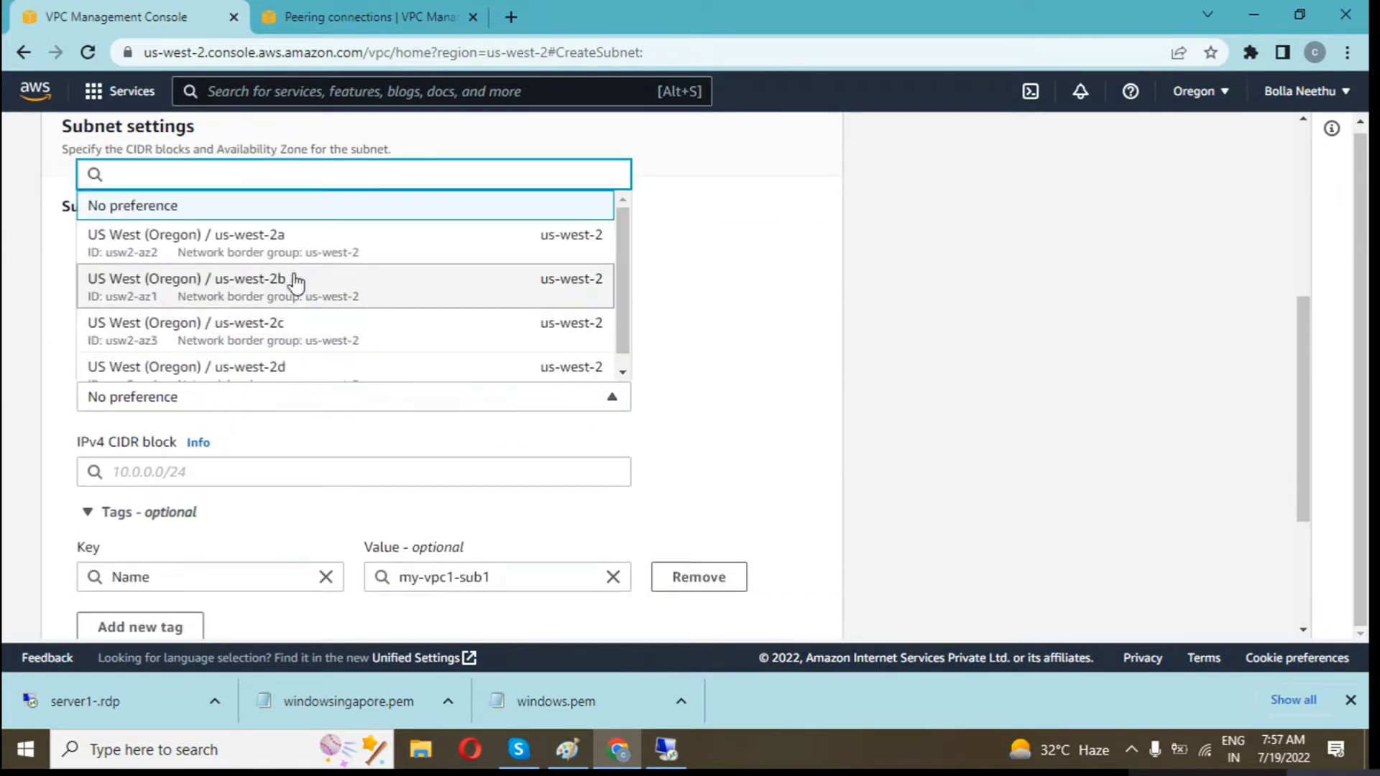
pyautogui.click(362, 246)
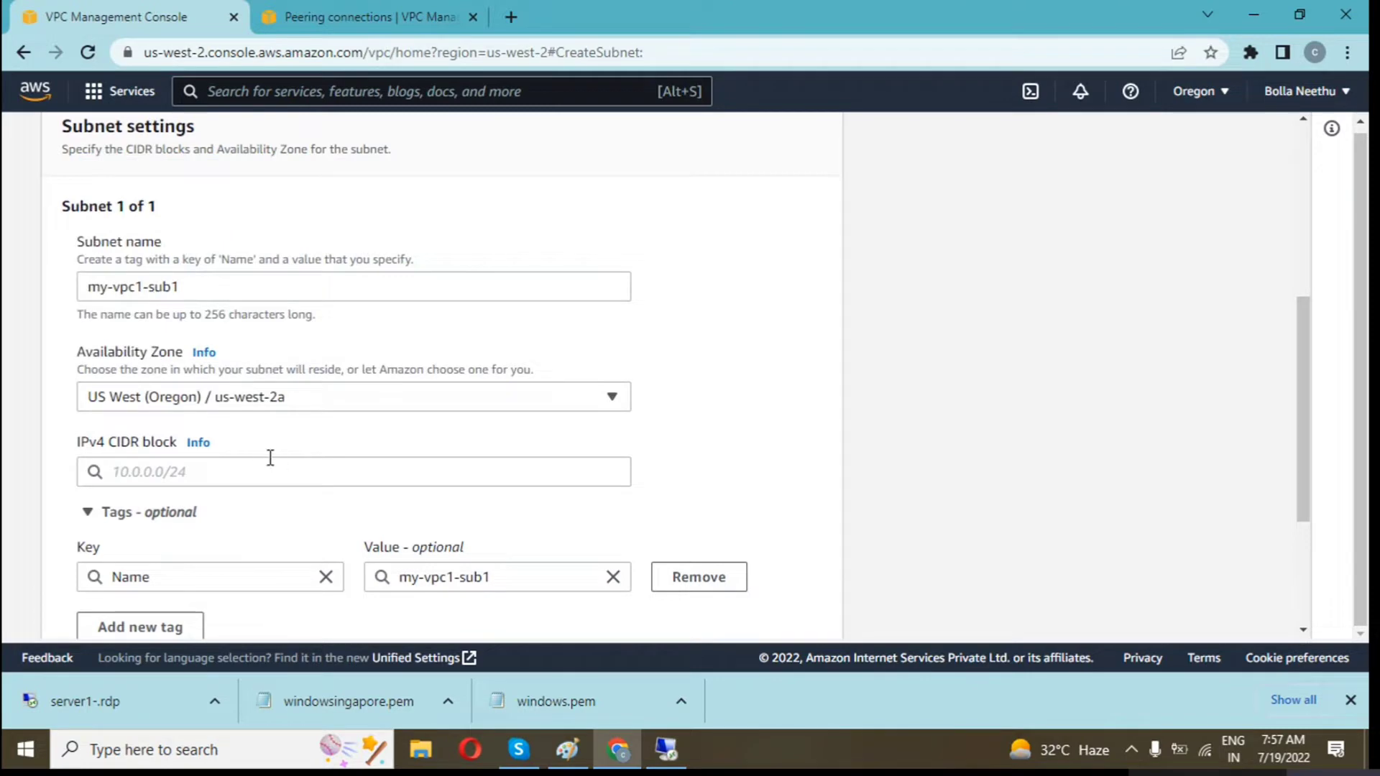
pyautogui.click(245, 472)
pyautogui.write('10')
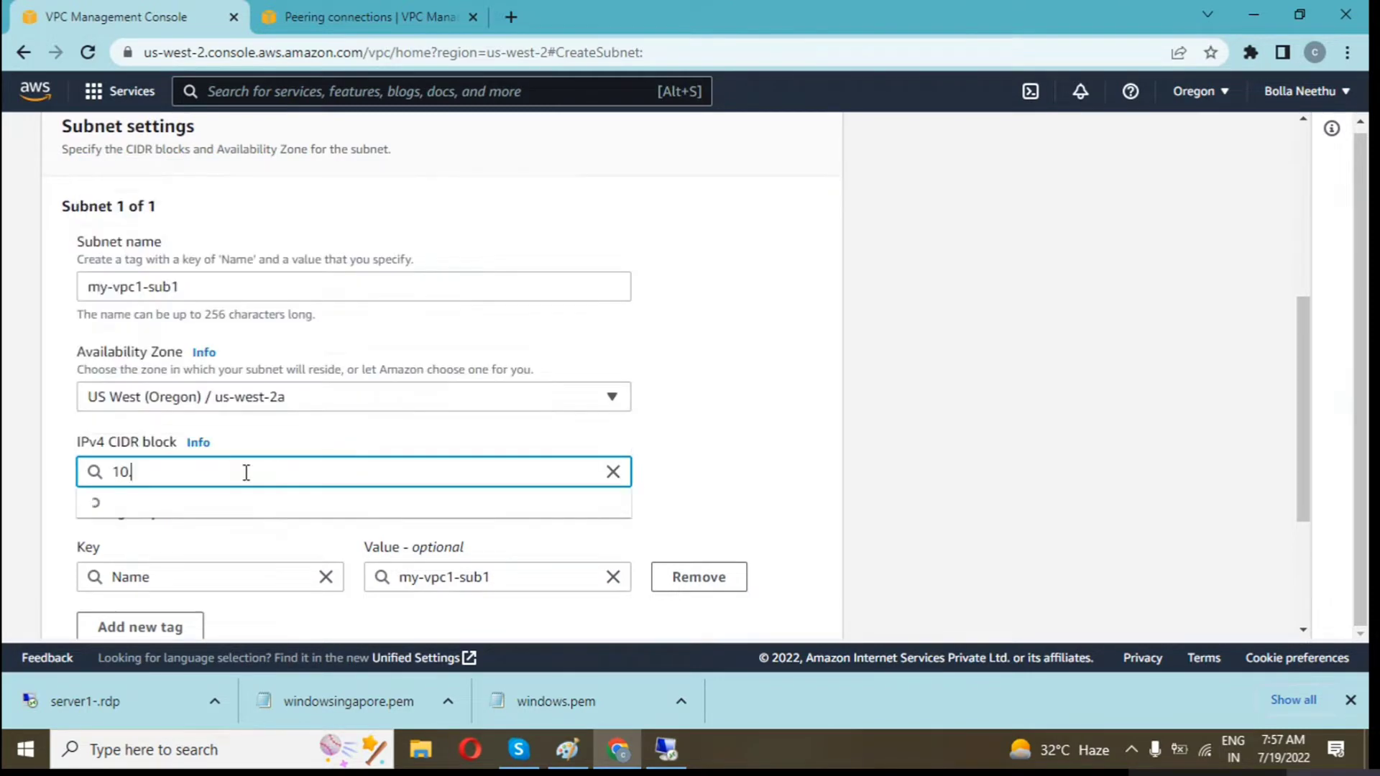
pyautogui.write('.0.0.0')
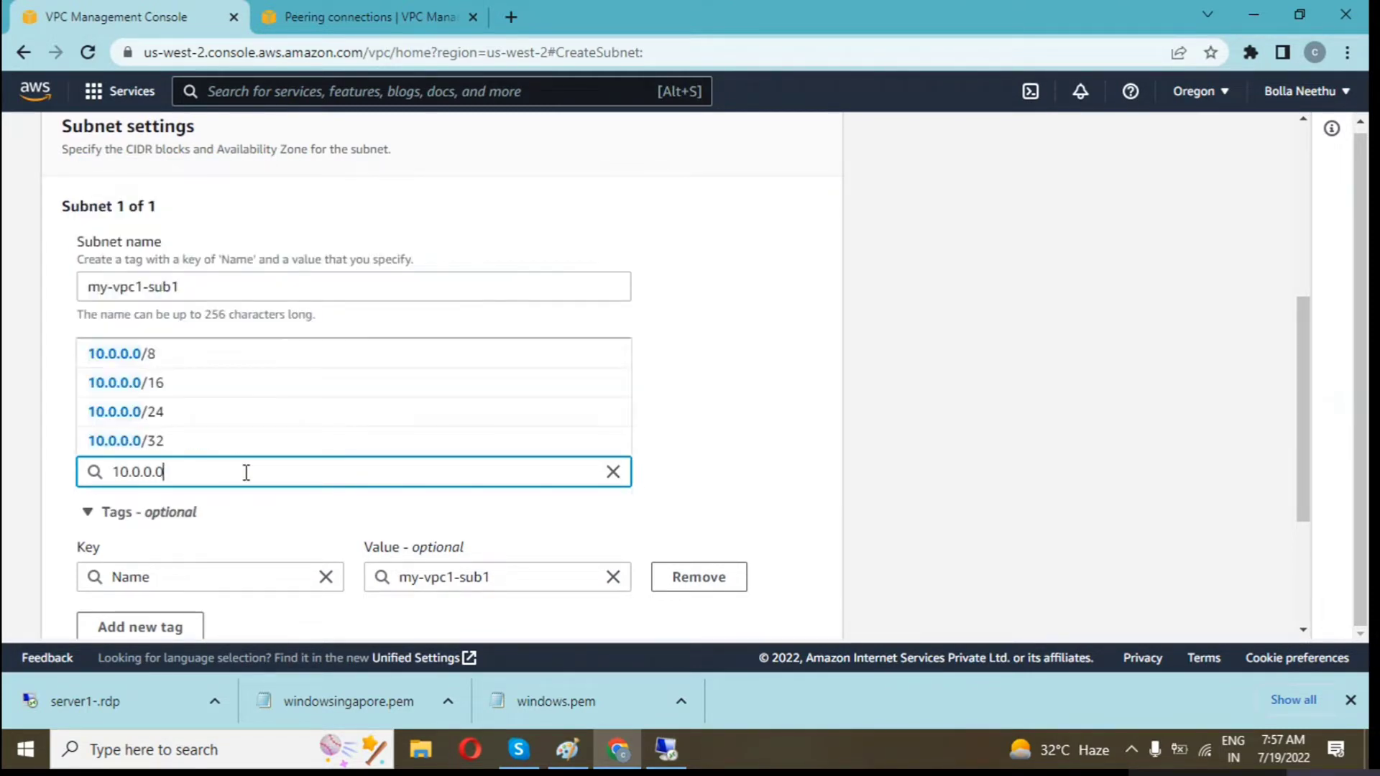
pyautogui.write('/24')
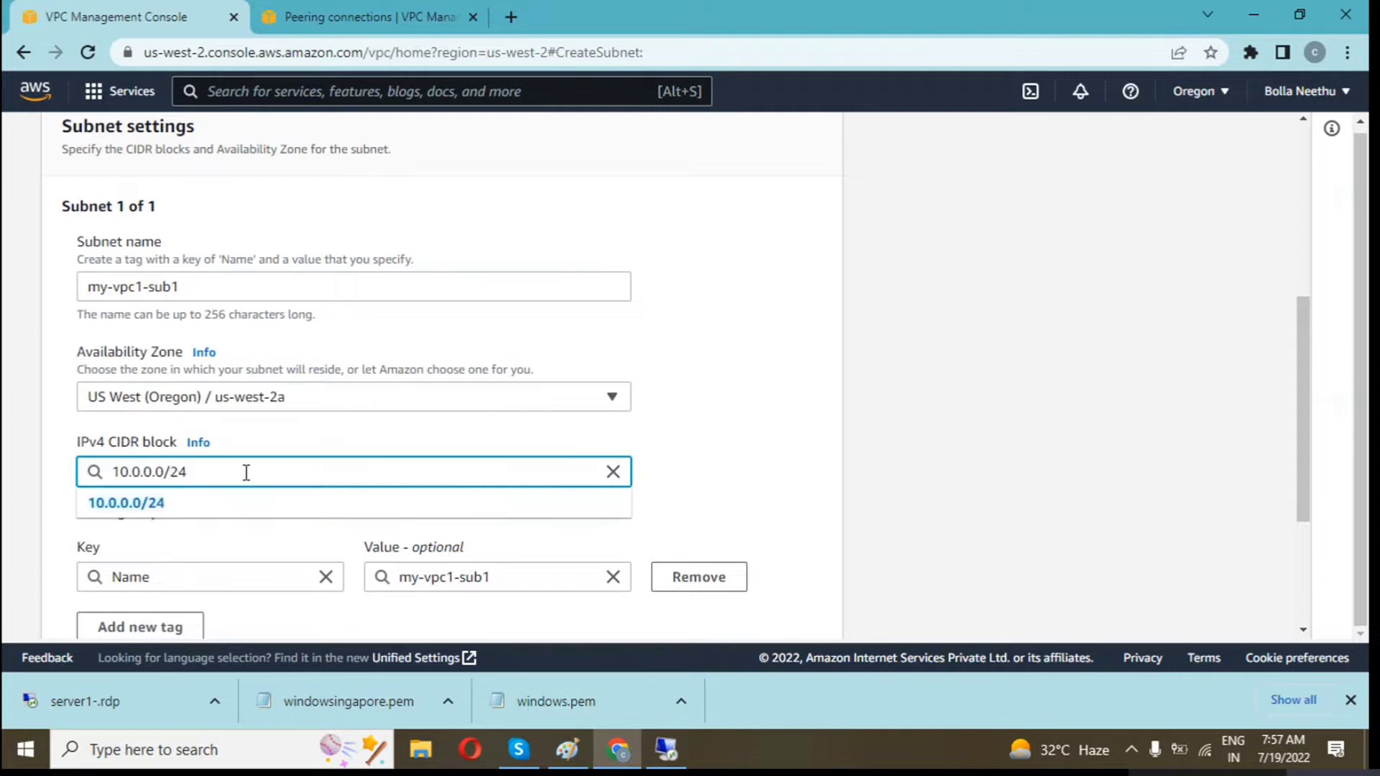
# Confirm the 10.0.0.0/24 IPv4 CIDR block and create the my-vpc1-sub1 subnet
pyautogui.click(126, 506)
pyautogui.scroll(-3, 289, 467)
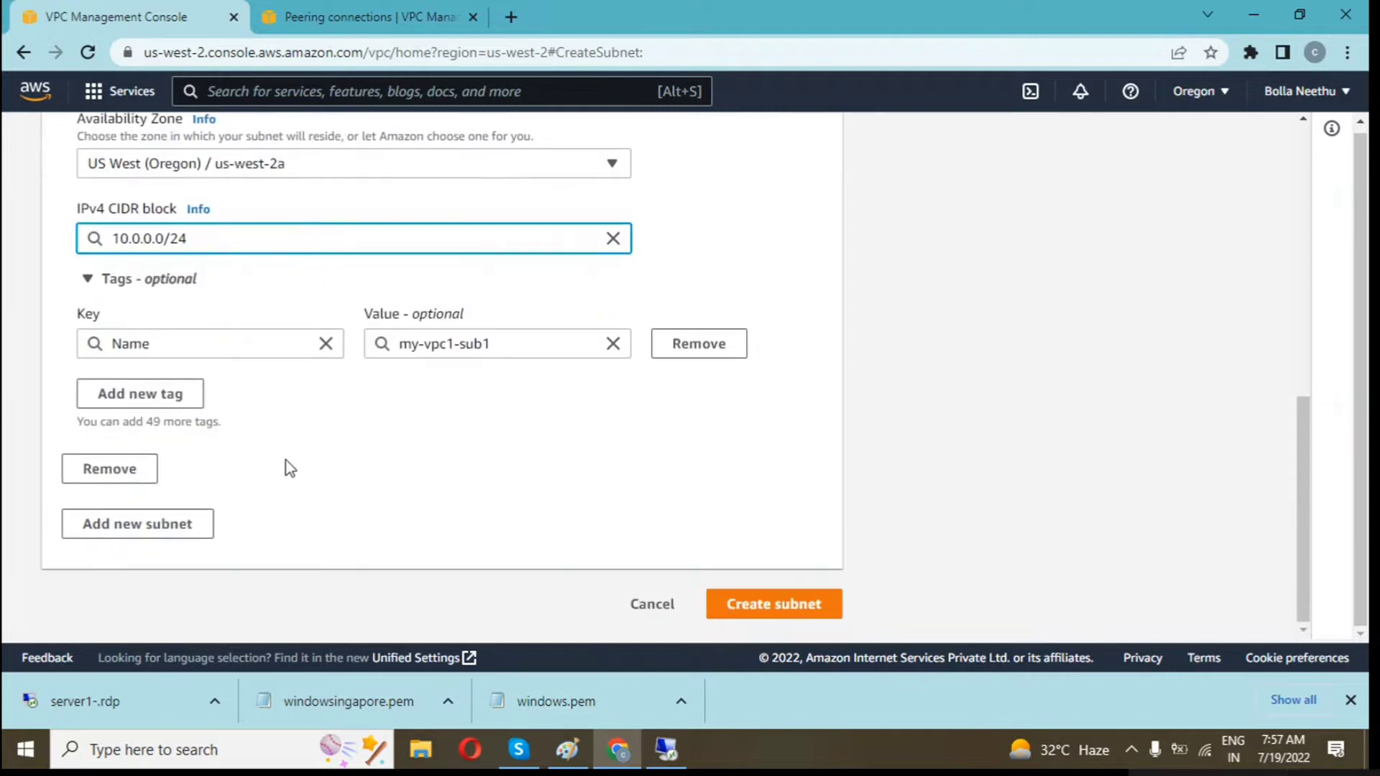
pyautogui.click(800, 607)
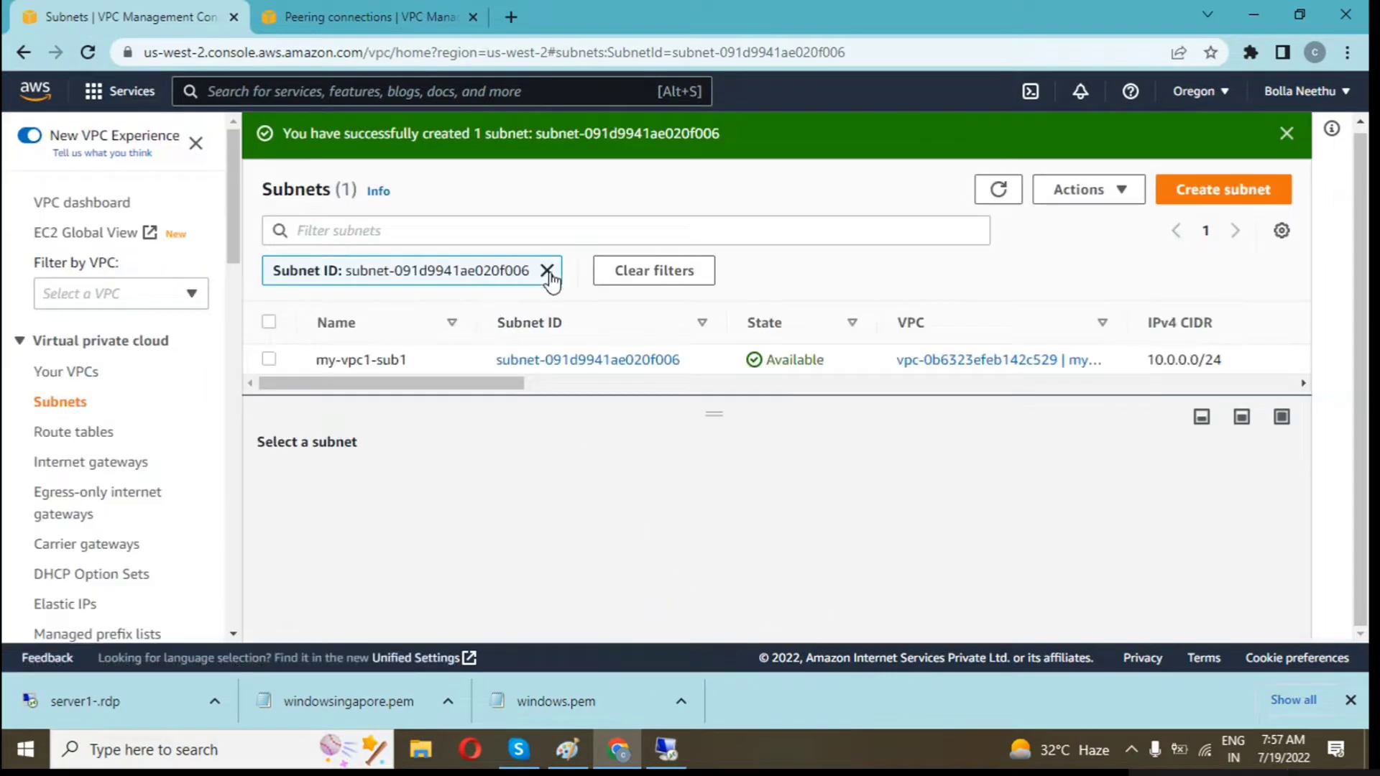
# Create an internet gateway with the name tag myigw in the Oregon region
pyautogui.click(72, 470)
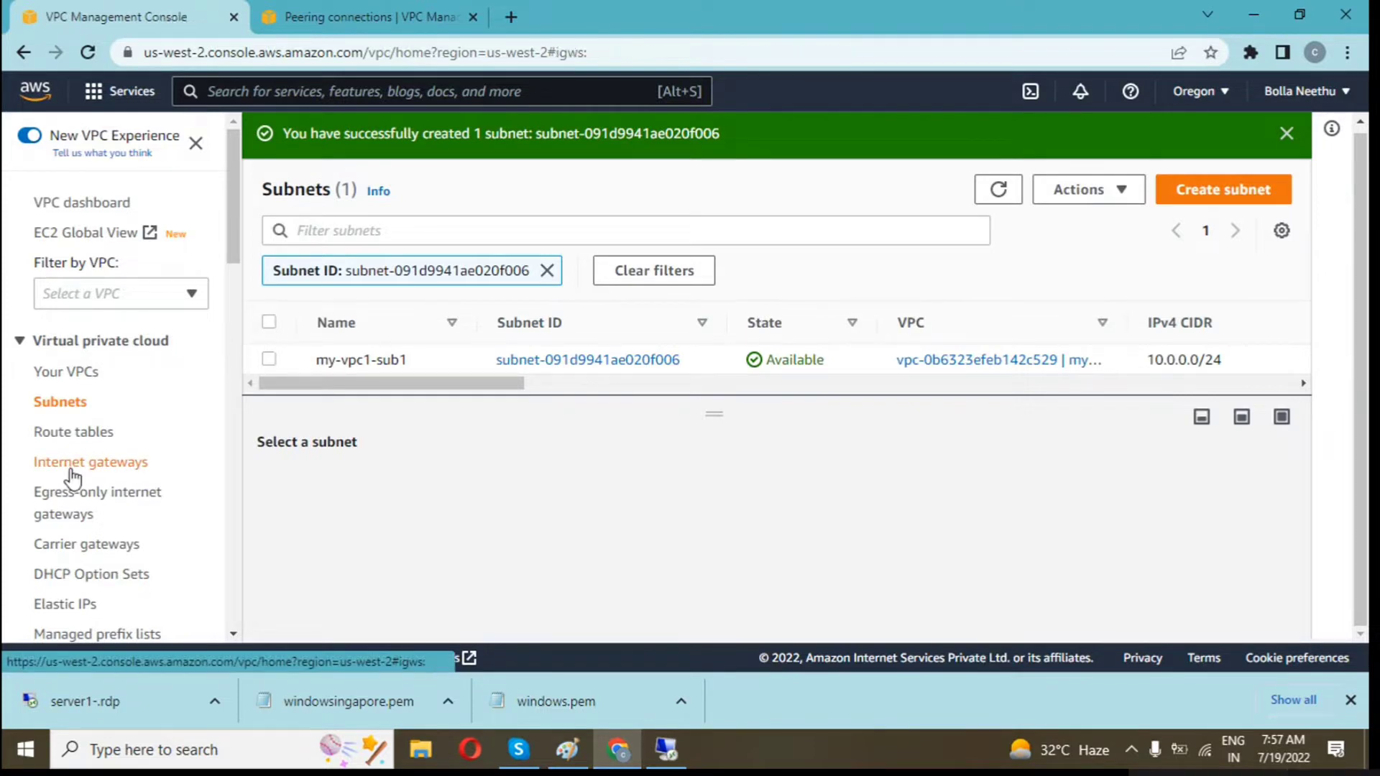
pyautogui.click(1143, 152)
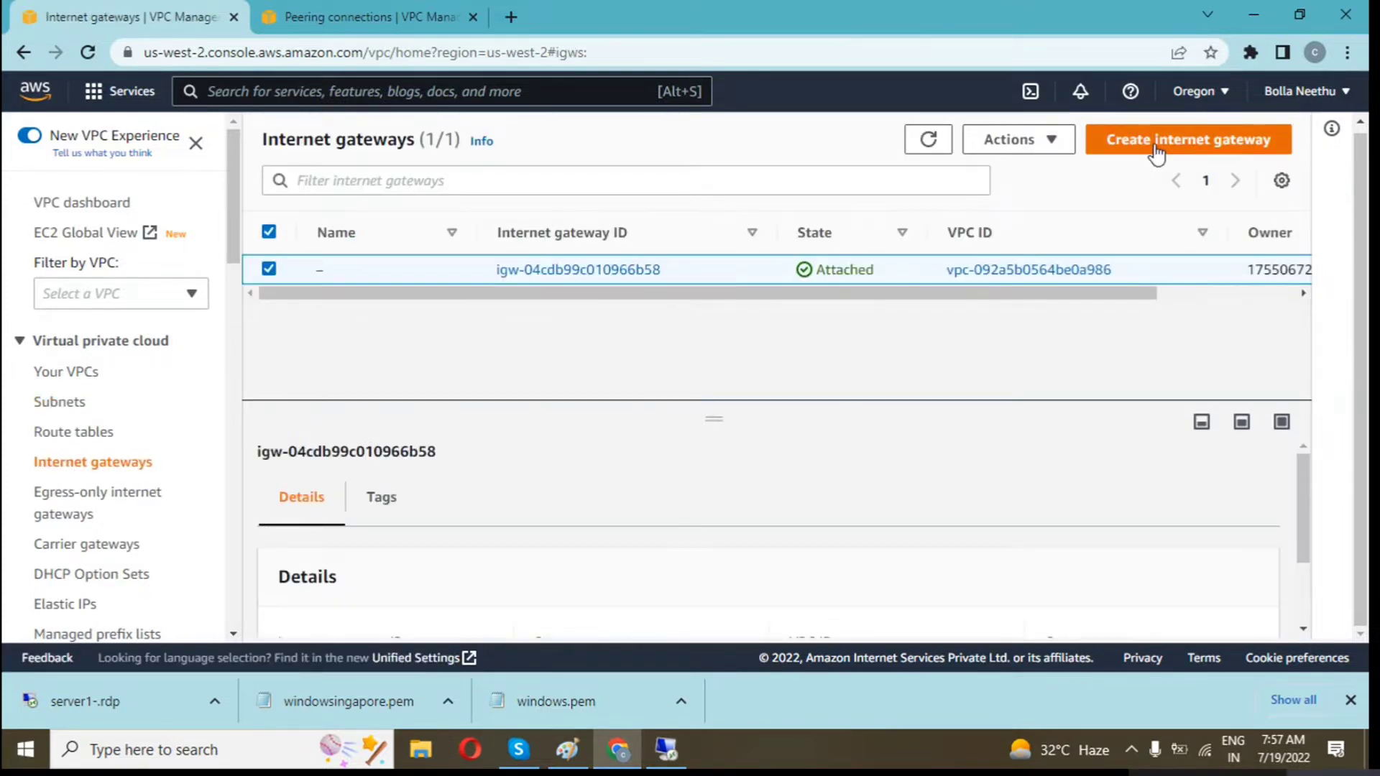
pyautogui.click(177, 408)
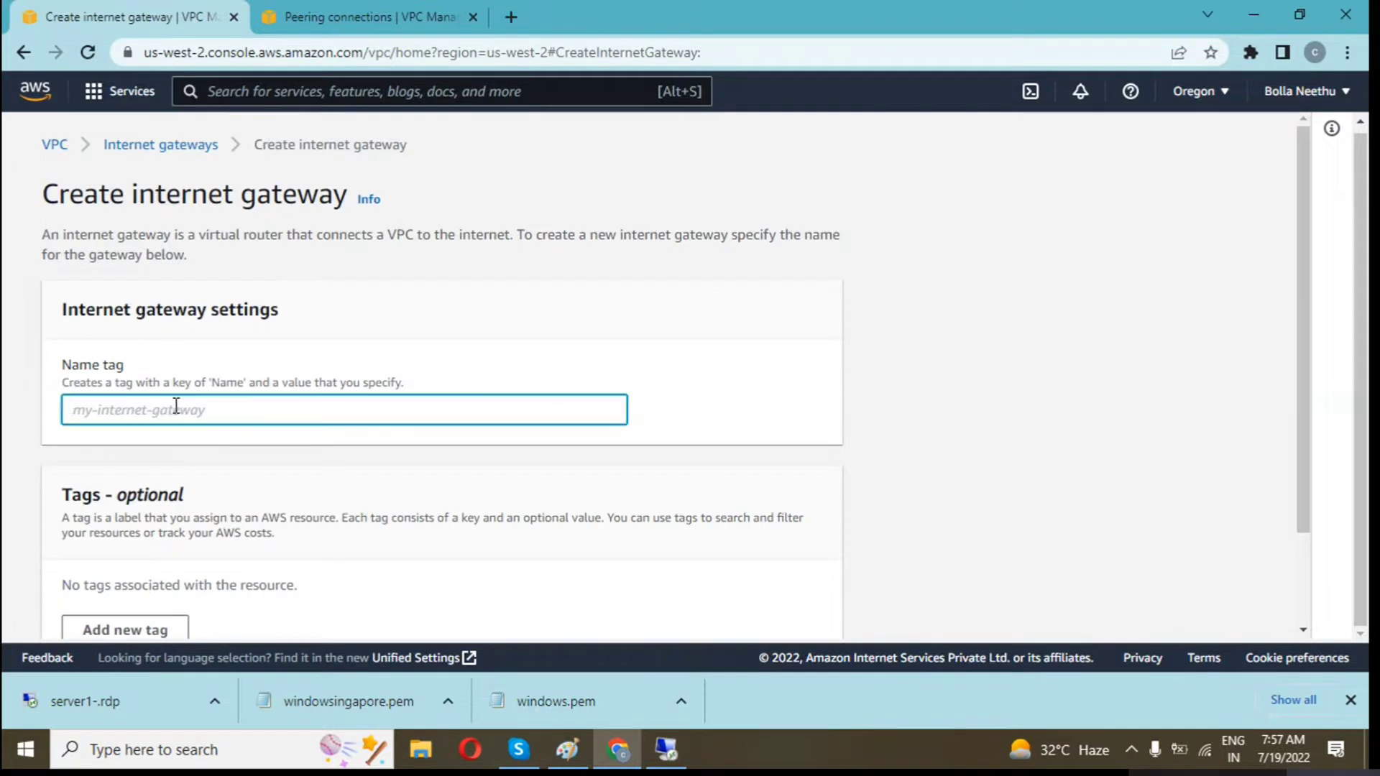
pyautogui.write('myigw')
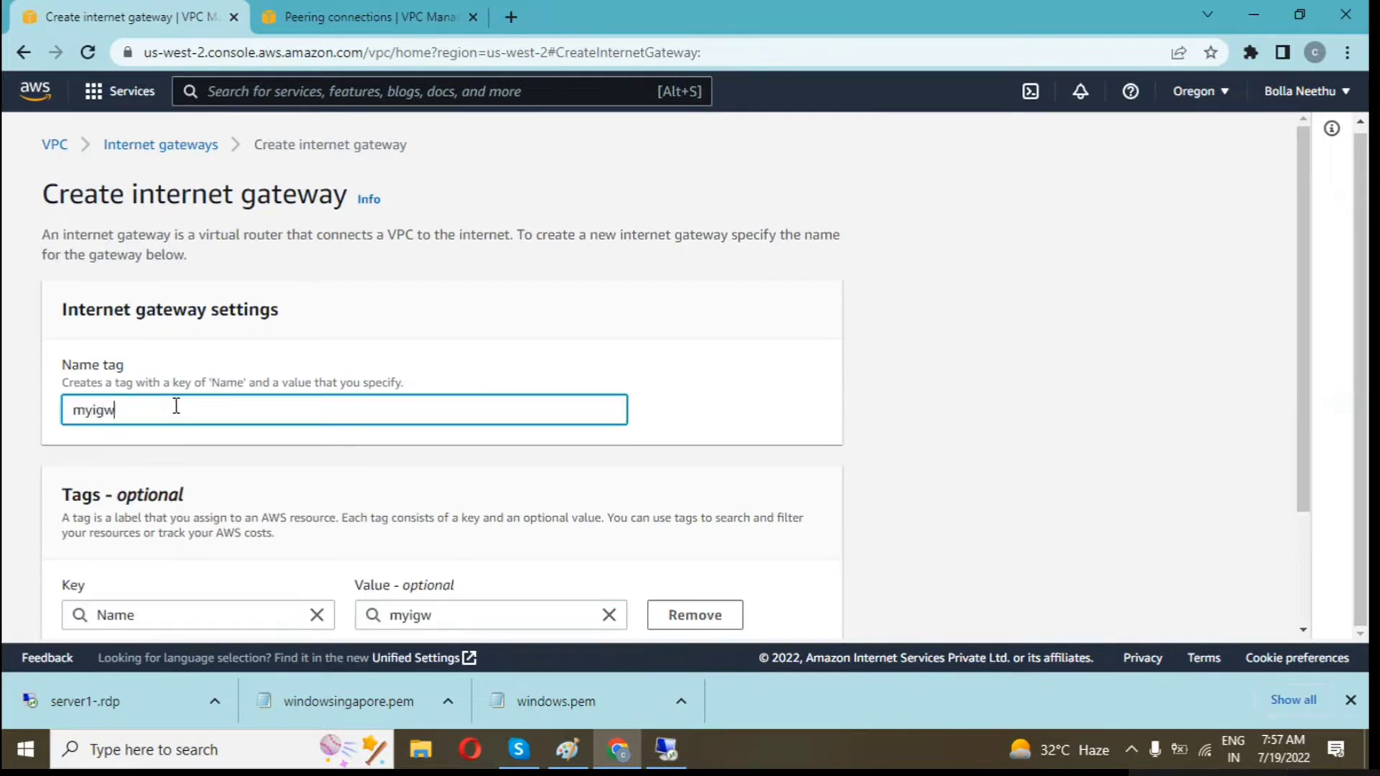
pyautogui.scroll(-2, 575, 353)
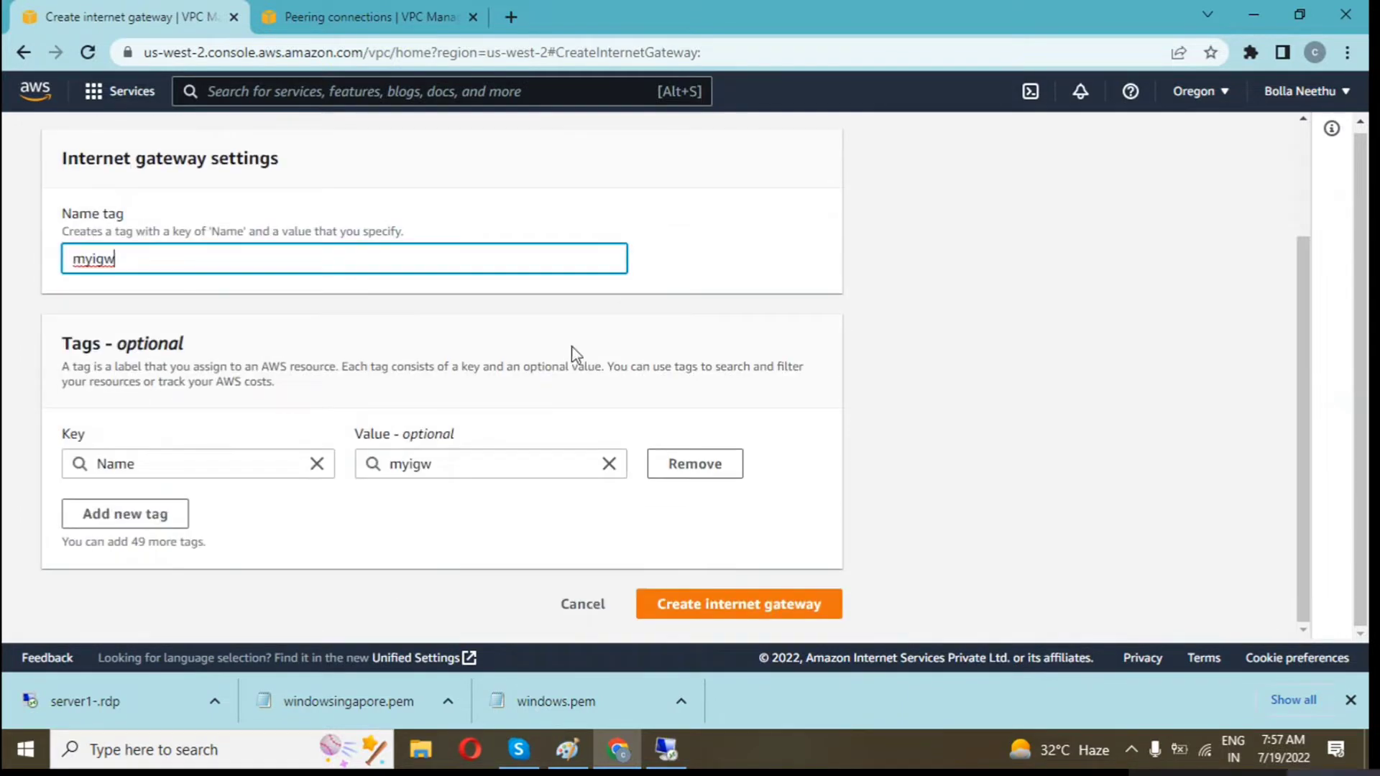
pyautogui.click(722, 606)
pyautogui.scroll(-1, 736, 359)
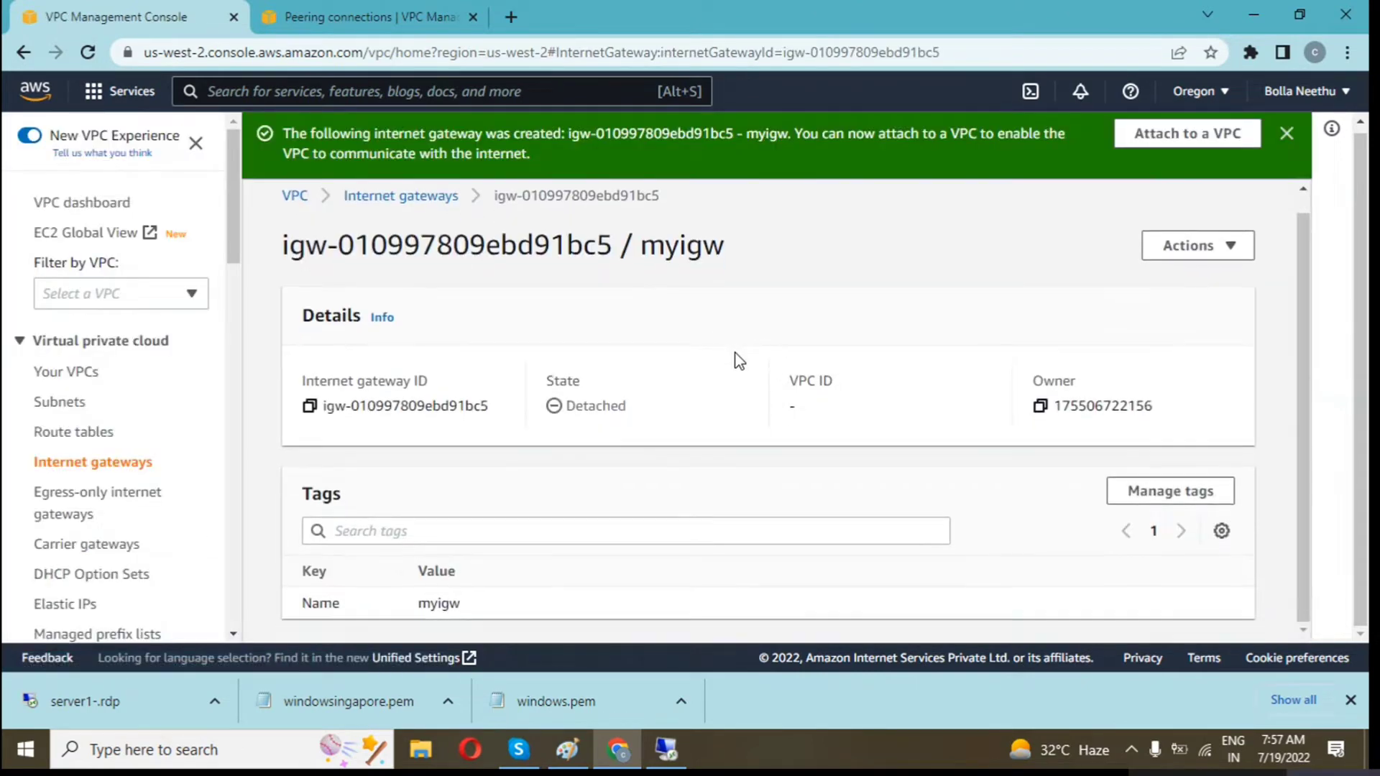
# Attach the myigw internet gateway to the my-vpc1 VPC
pyautogui.scroll(1, 575, 287)
pyautogui.click(422, 216)
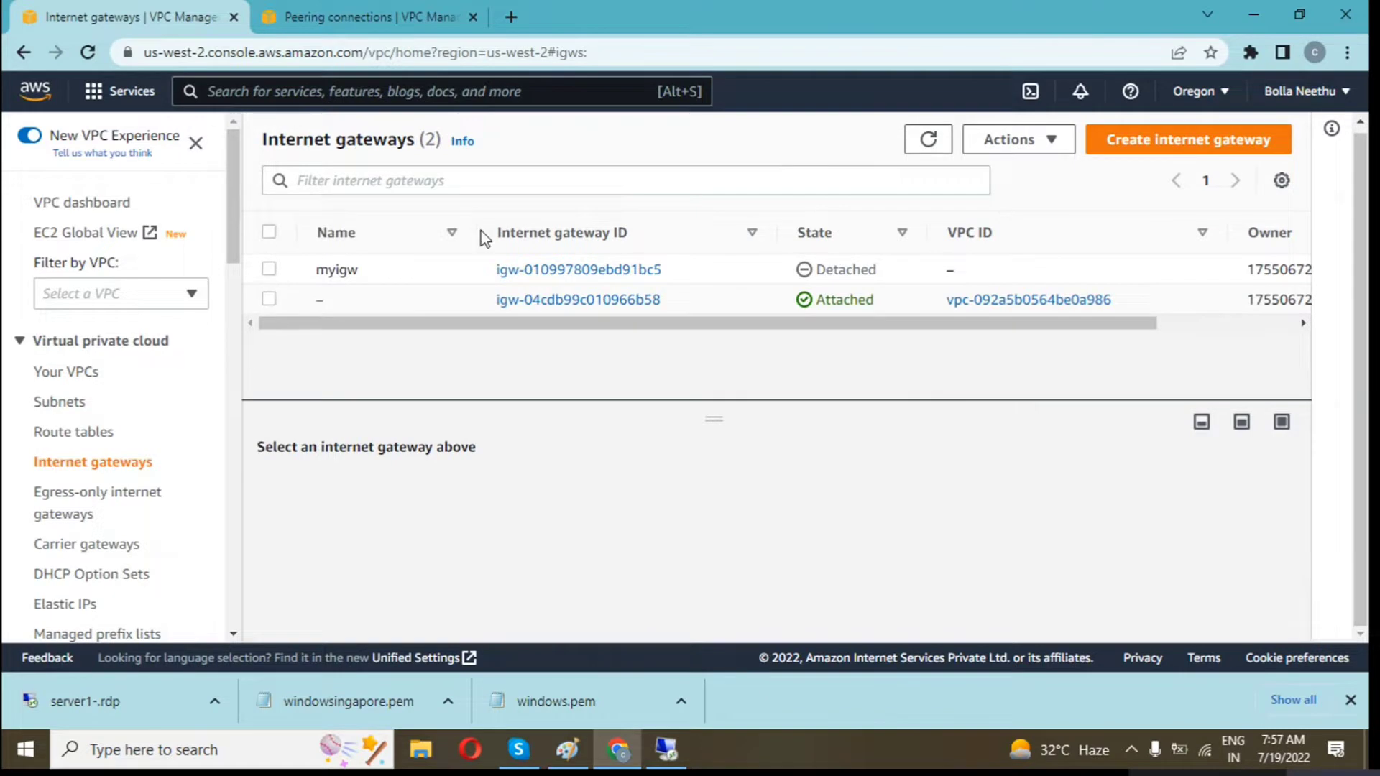
pyautogui.click(460, 269)
pyautogui.click(1032, 140)
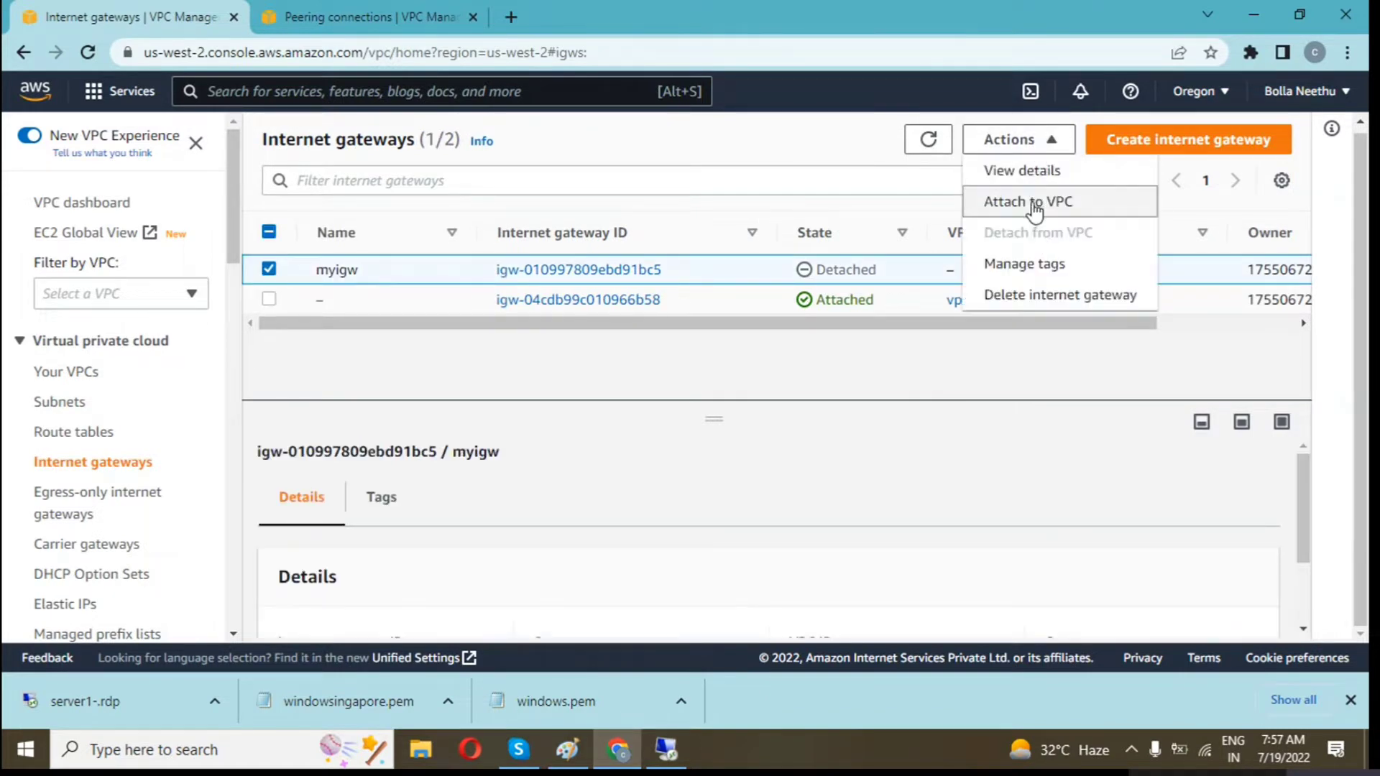
pyautogui.click(1033, 205)
pyautogui.click(368, 389)
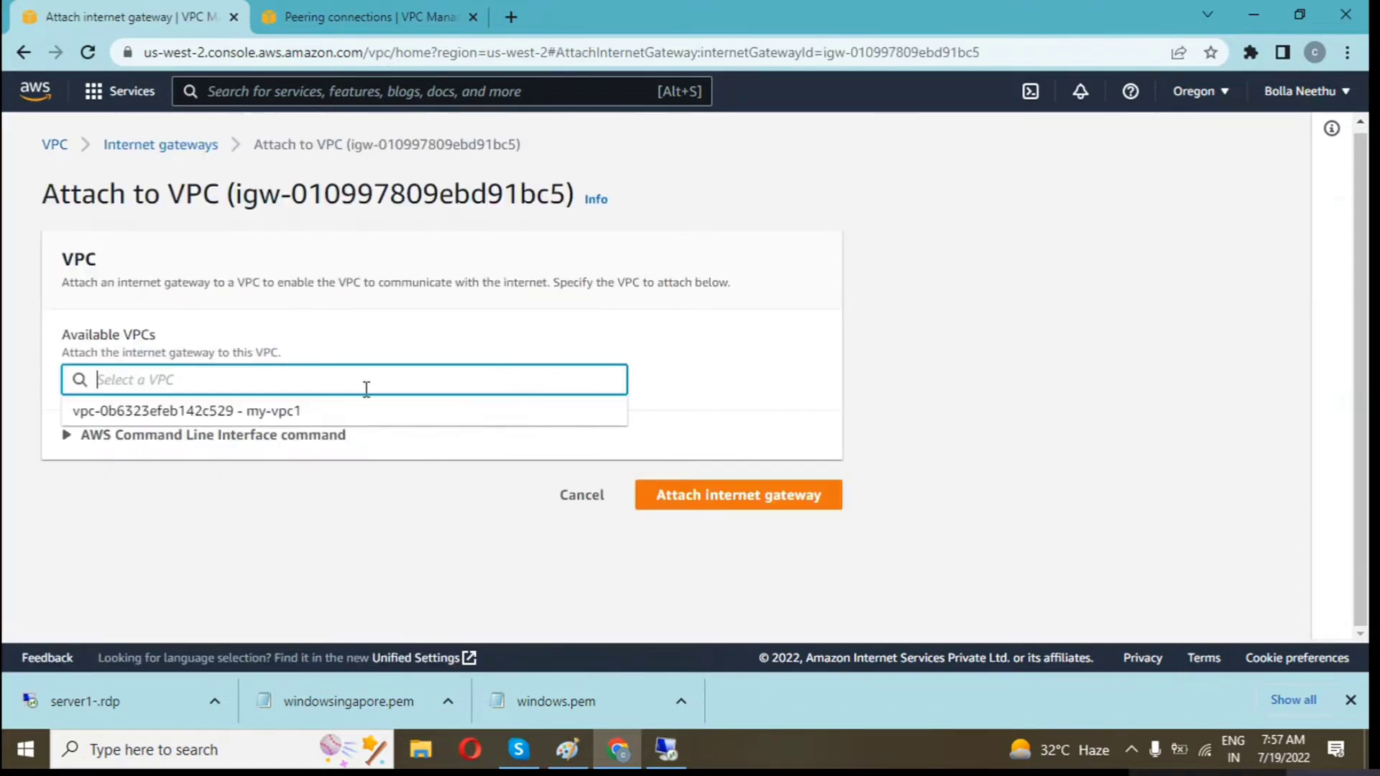
pyautogui.click(274, 420)
pyautogui.click(773, 496)
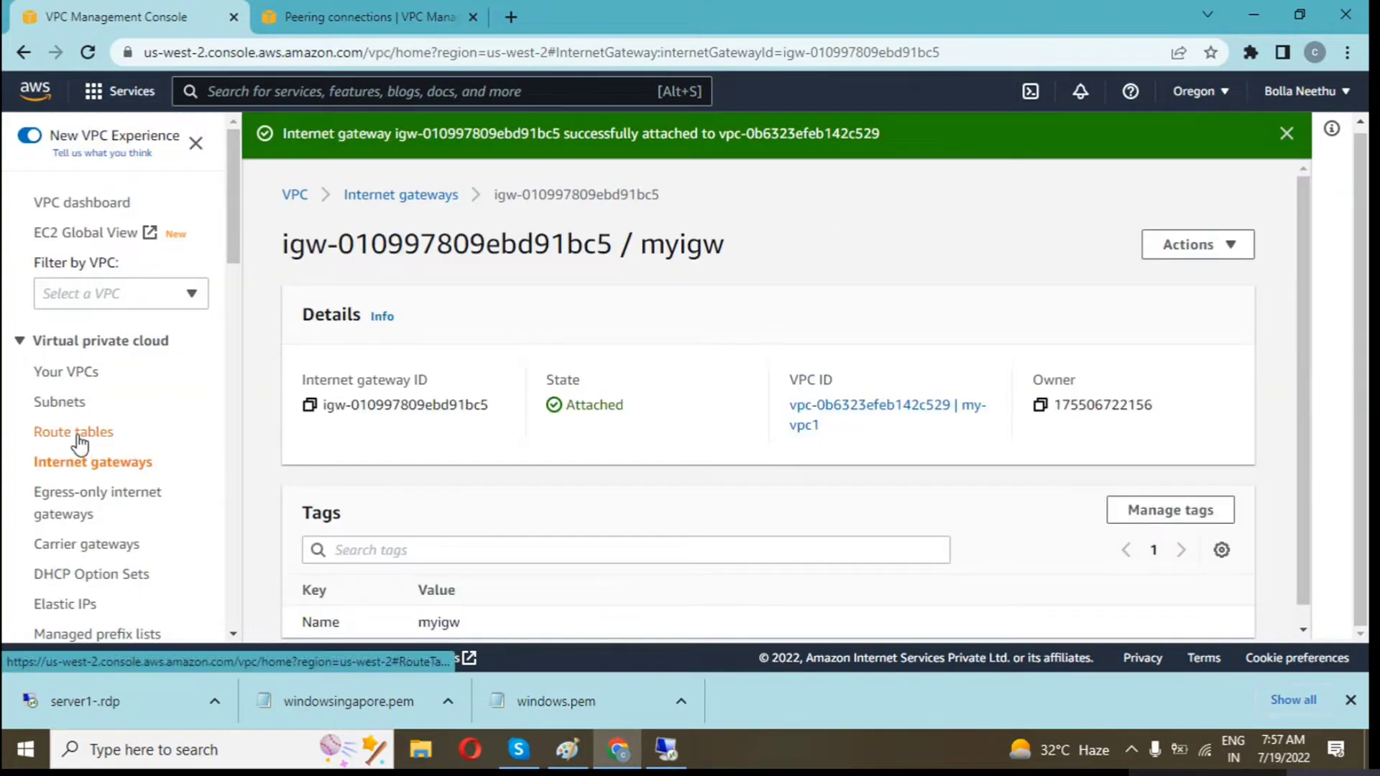
# Find the route table that belongs to my-vpc1 and open its details
pyautogui.click(79, 434)
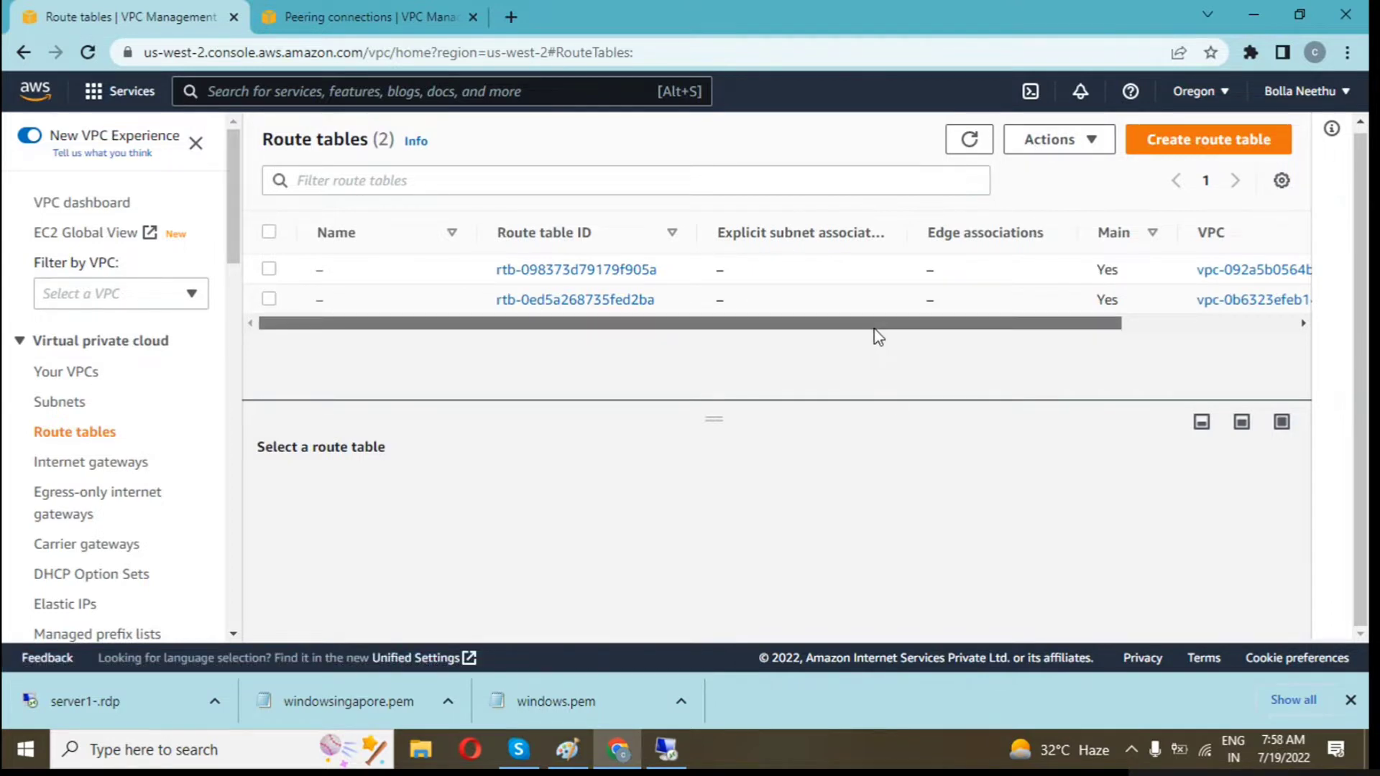
pyautogui.moveTo(879, 325); pyautogui.dragTo(1231, 329)
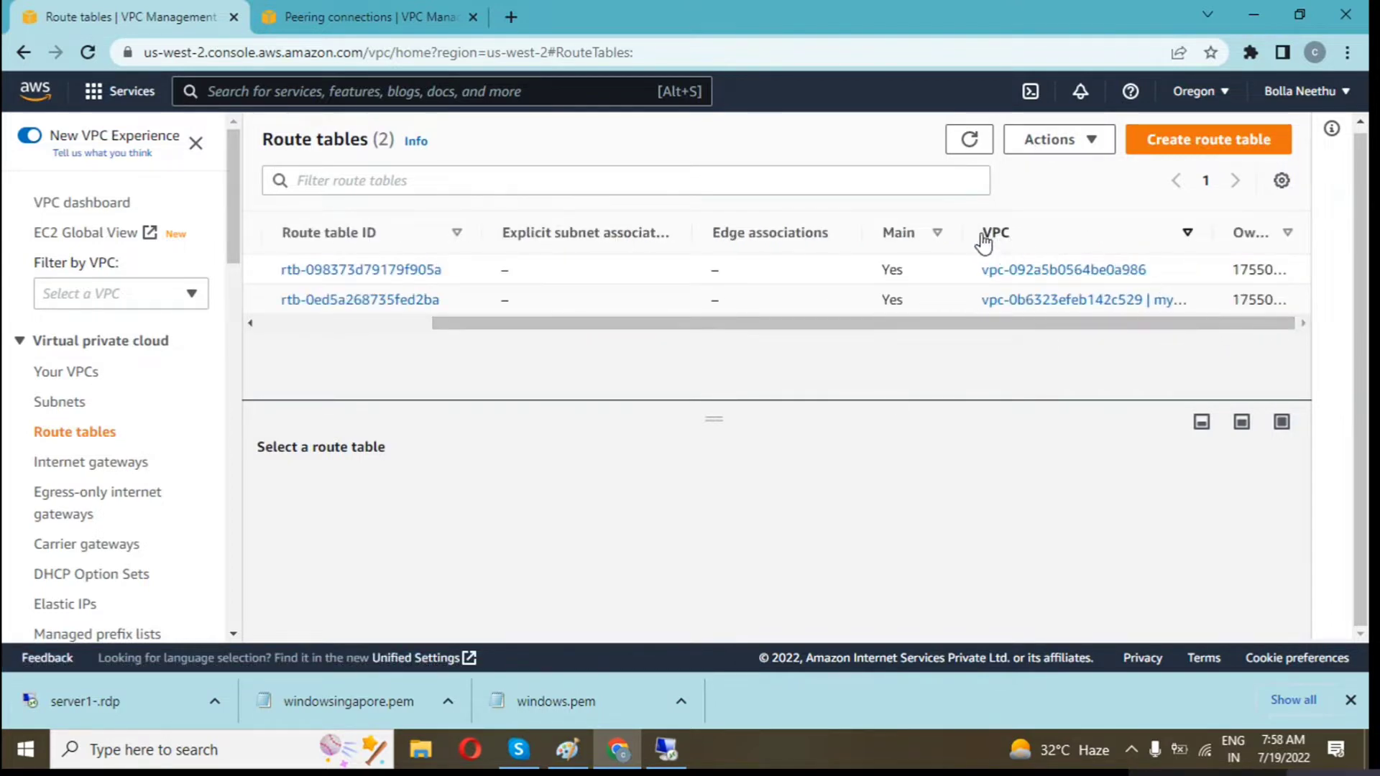
pyautogui.moveTo(964, 231)
pyautogui.mouseDown()
pyautogui.moveTo(1057, 231)
pyautogui.moveTo(961, 231)
pyautogui.mouseUp()
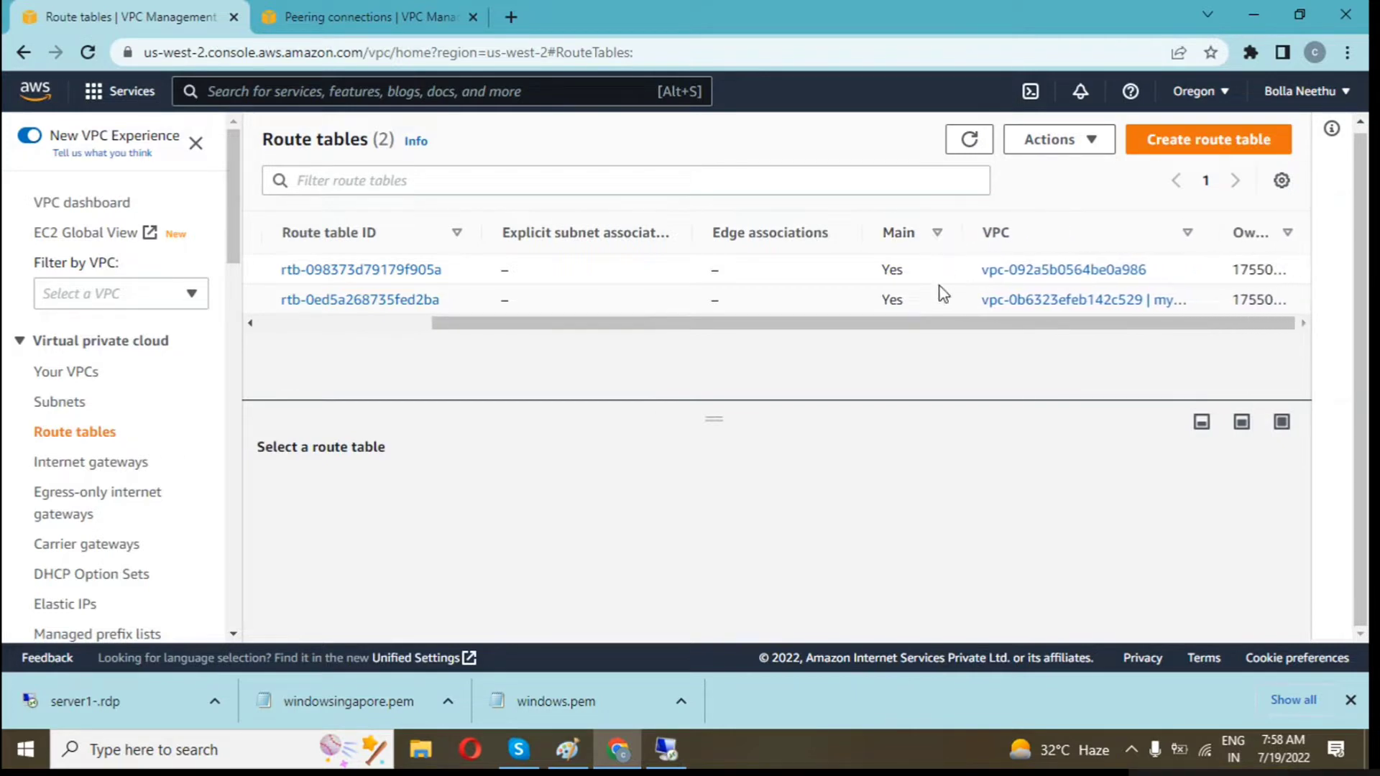
pyautogui.moveTo(1213, 228)
pyautogui.mouseDown()
pyautogui.moveTo(1291, 225)
pyautogui.moveTo(1240, 227)
pyautogui.mouseUp()
pyautogui.moveTo(987, 330); pyautogui.dragTo(676, 330)
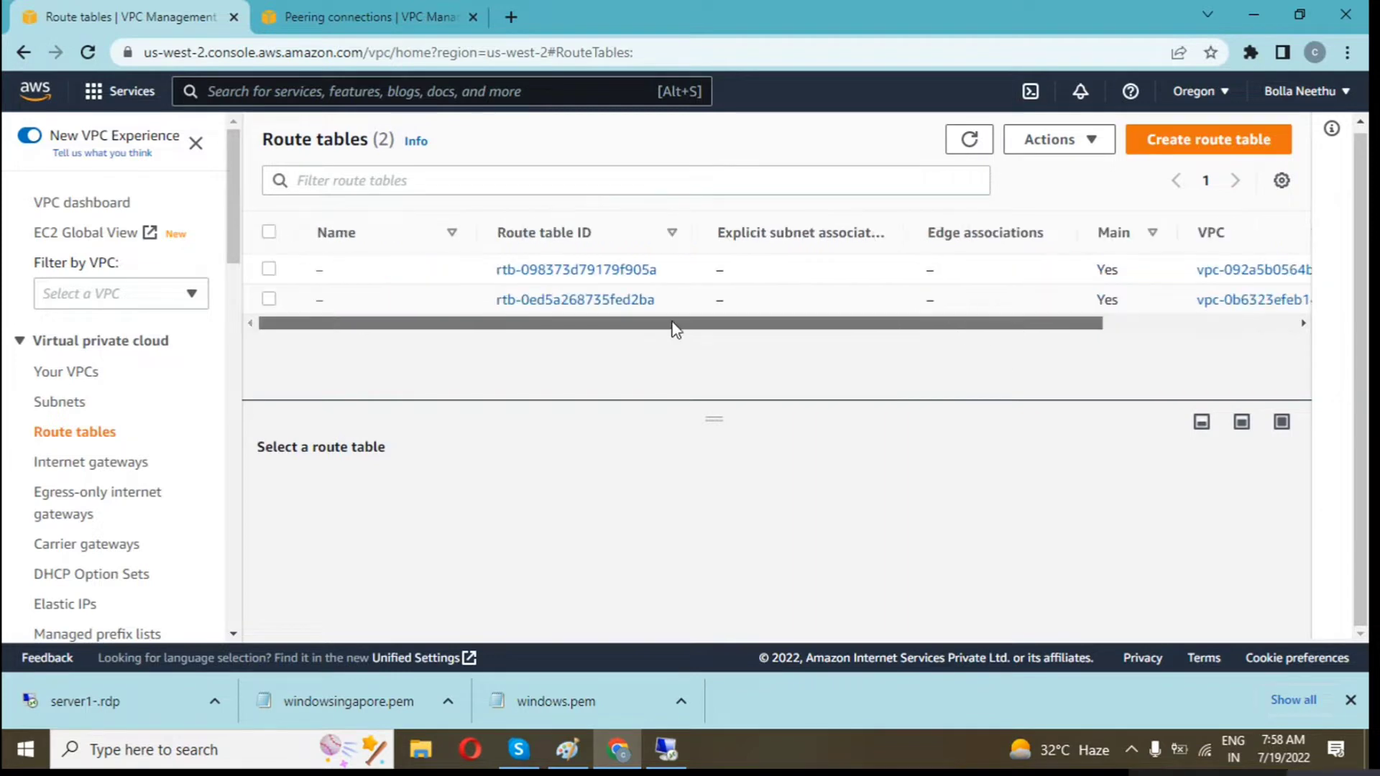
pyautogui.click(520, 305)
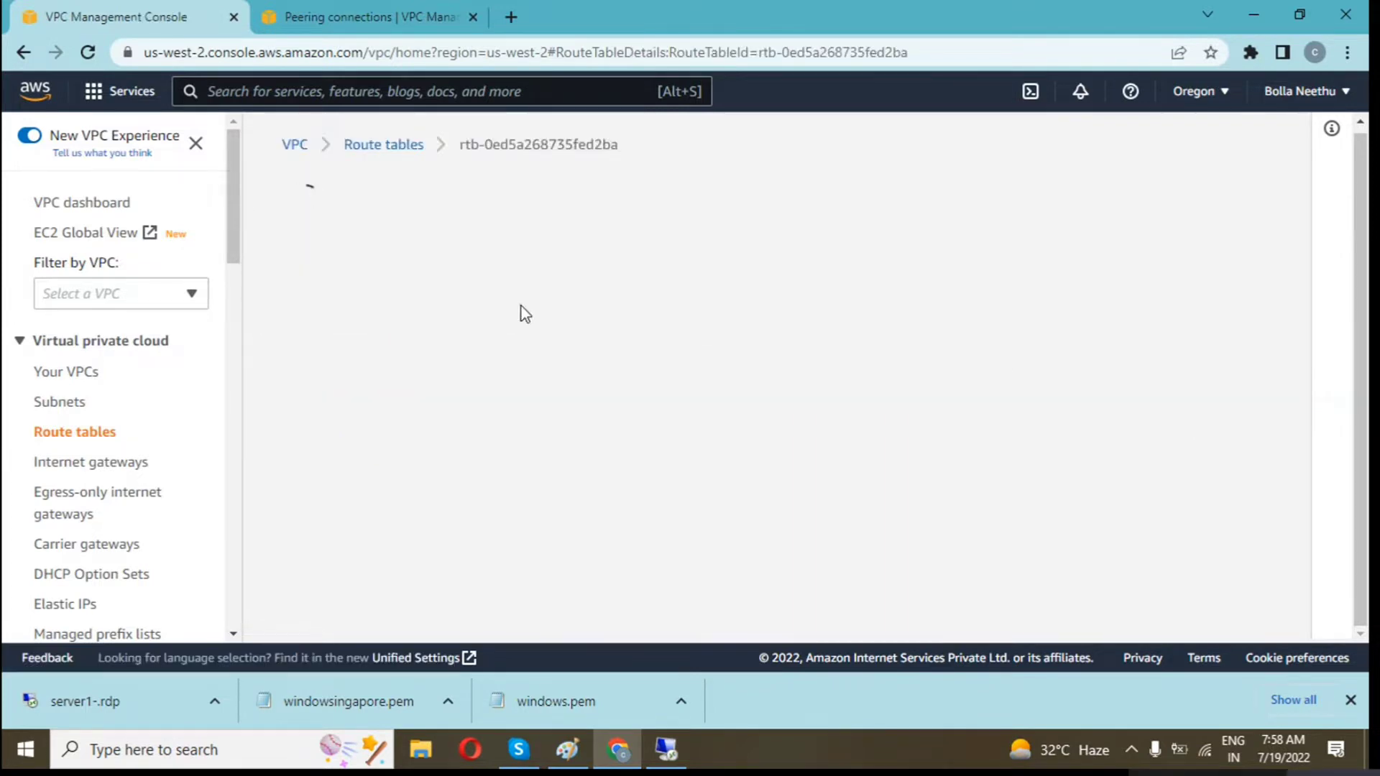
# Associate the my-vpc1-sub1 subnet explicitly with my-vpc1's route table and save the association
pyautogui.scroll(-2, 496, 388)
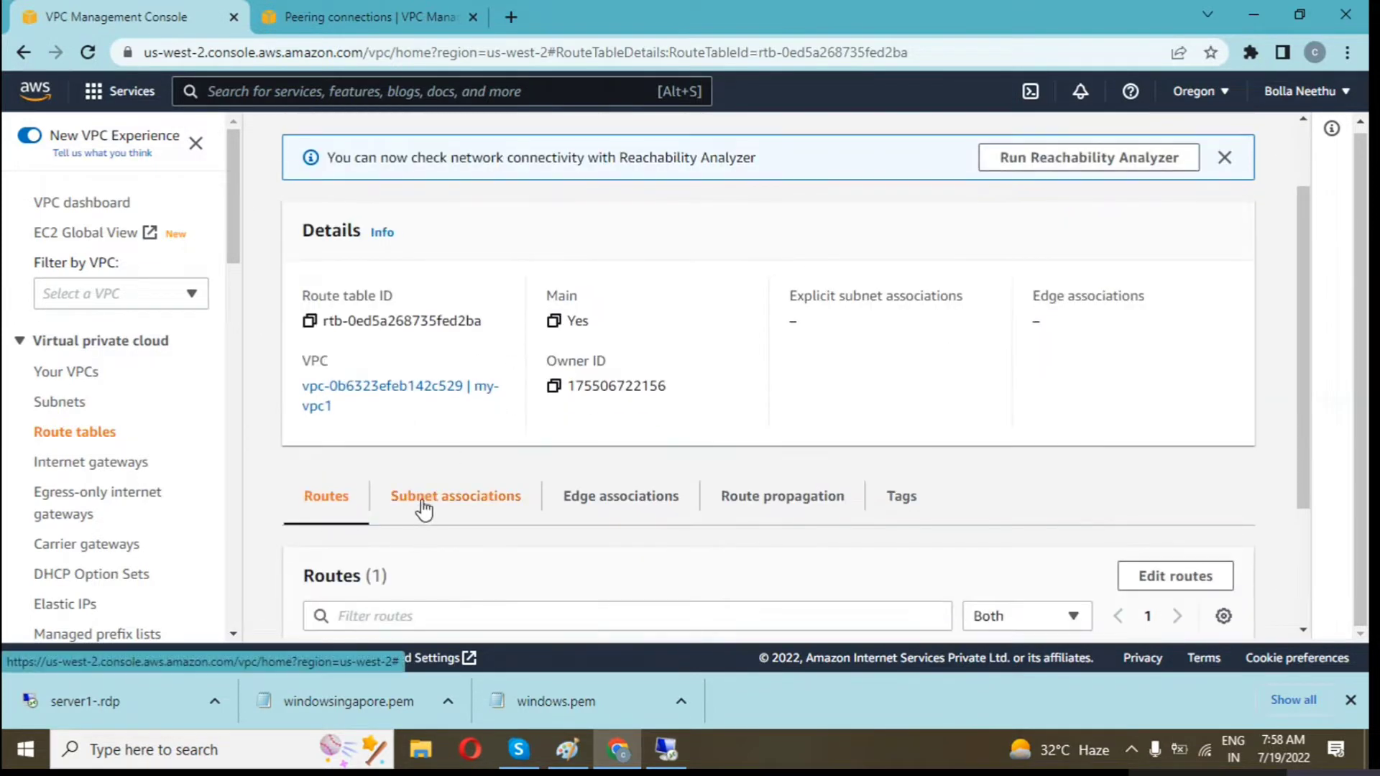
pyautogui.click(424, 506)
pyautogui.scroll(-5, 783, 403)
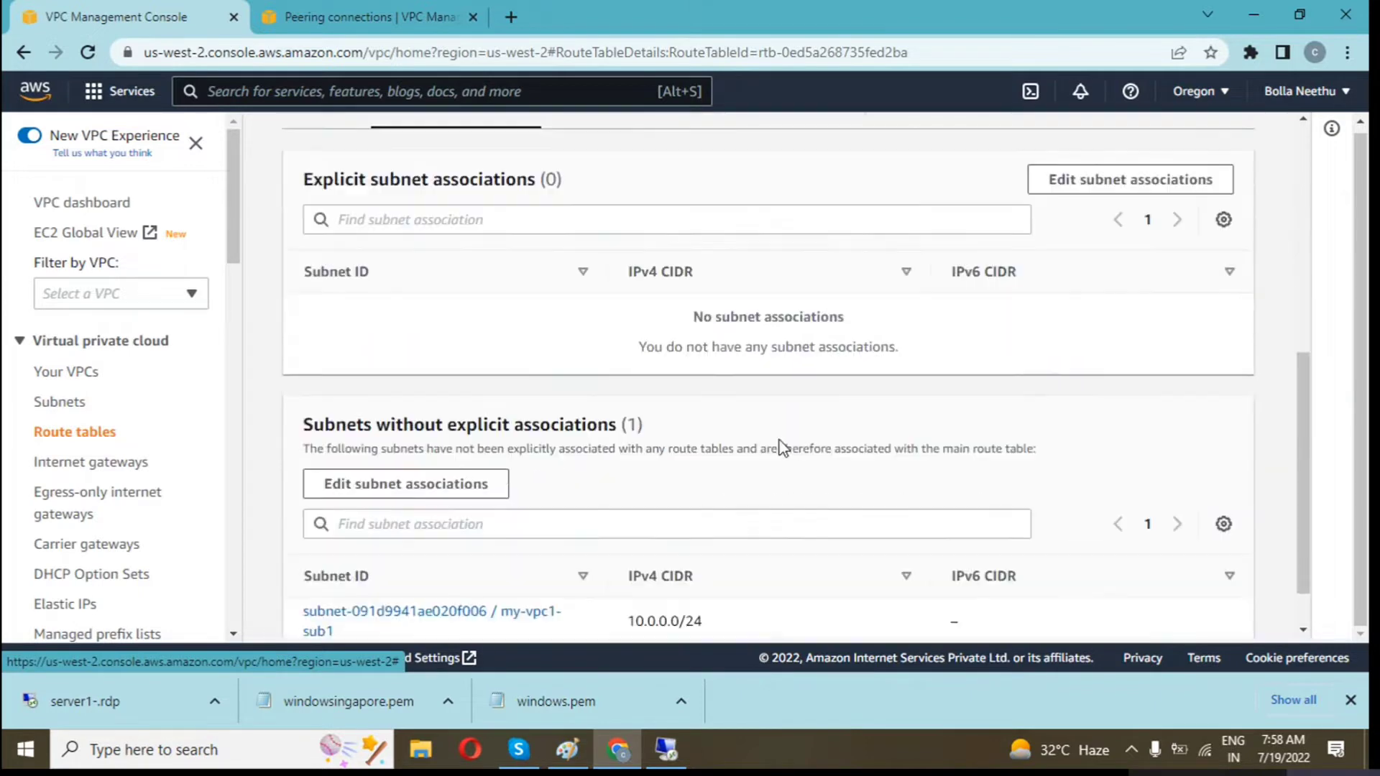
pyautogui.click(1094, 188)
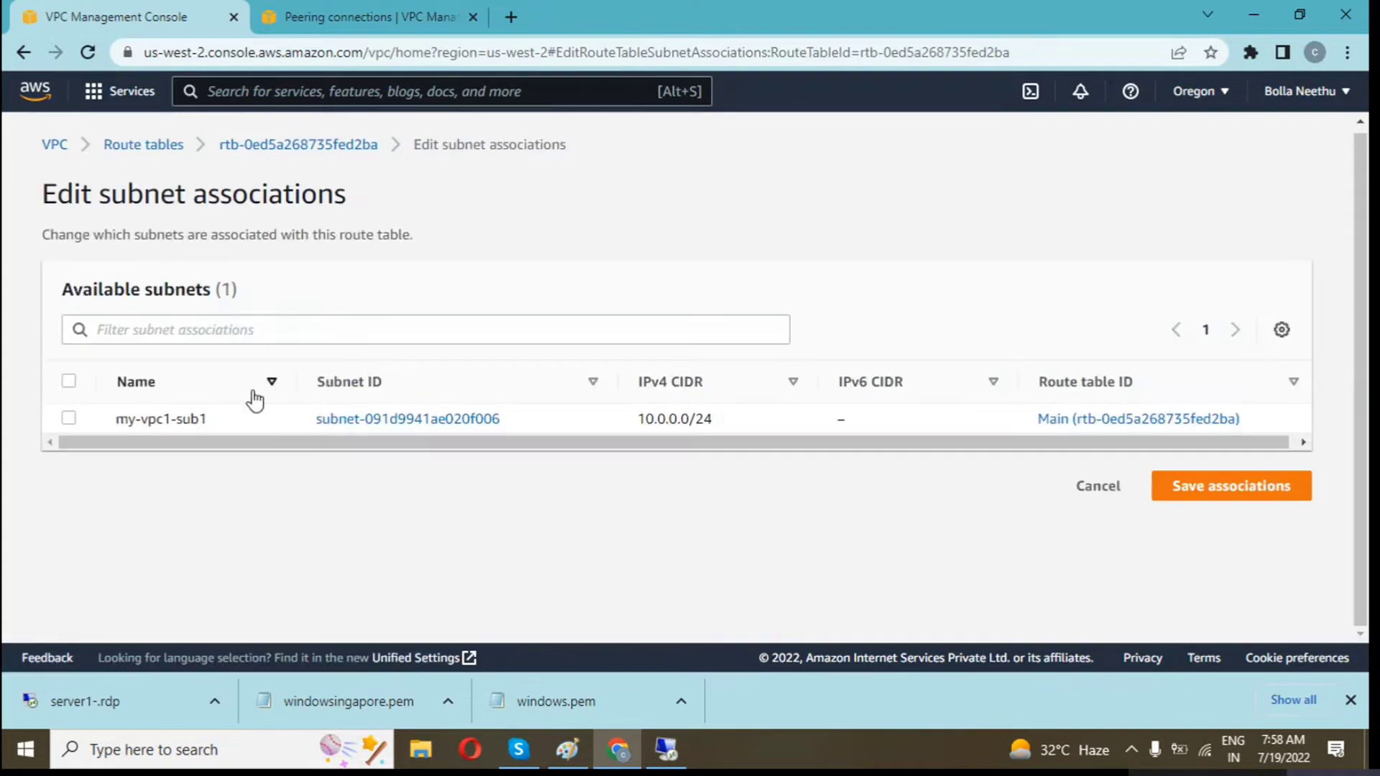
pyautogui.click(69, 418)
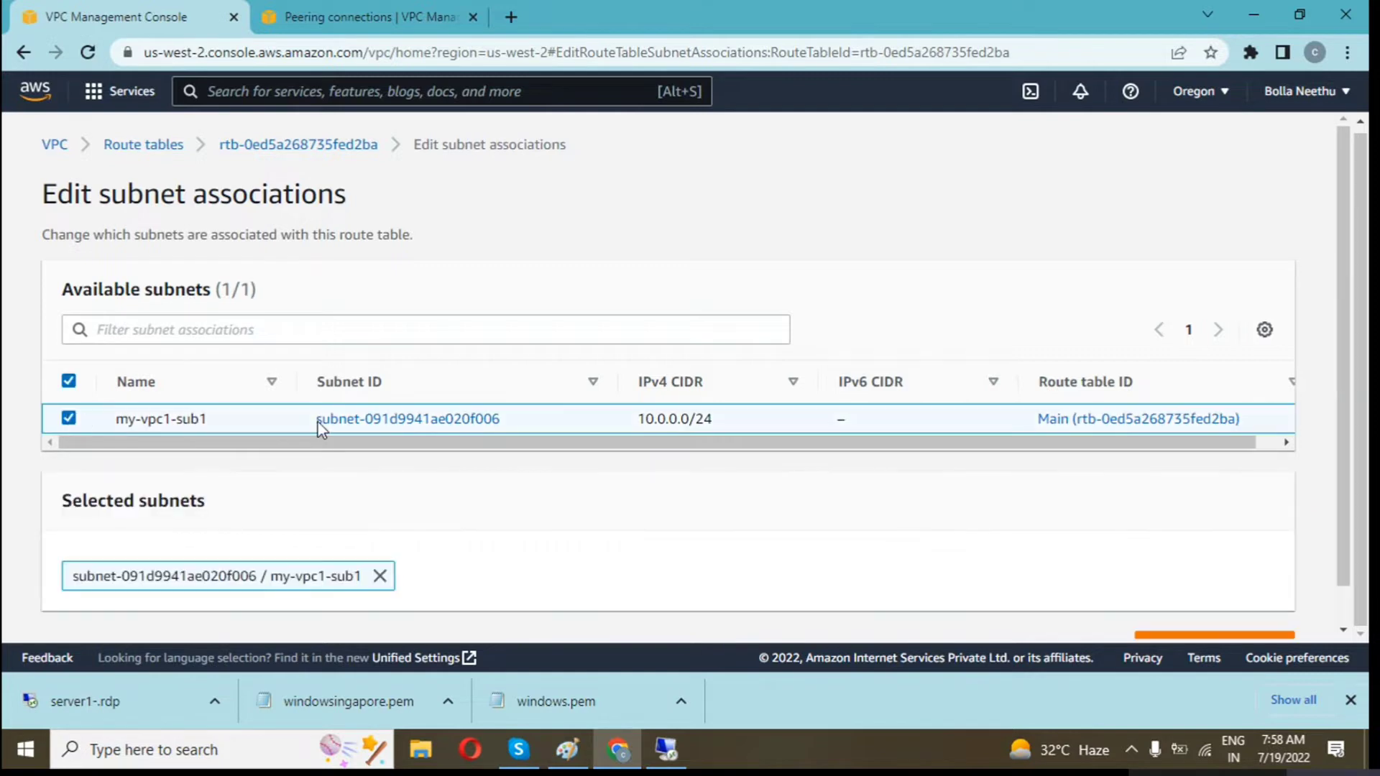
pyautogui.scroll(-1, 1235, 506)
pyautogui.click(1192, 604)
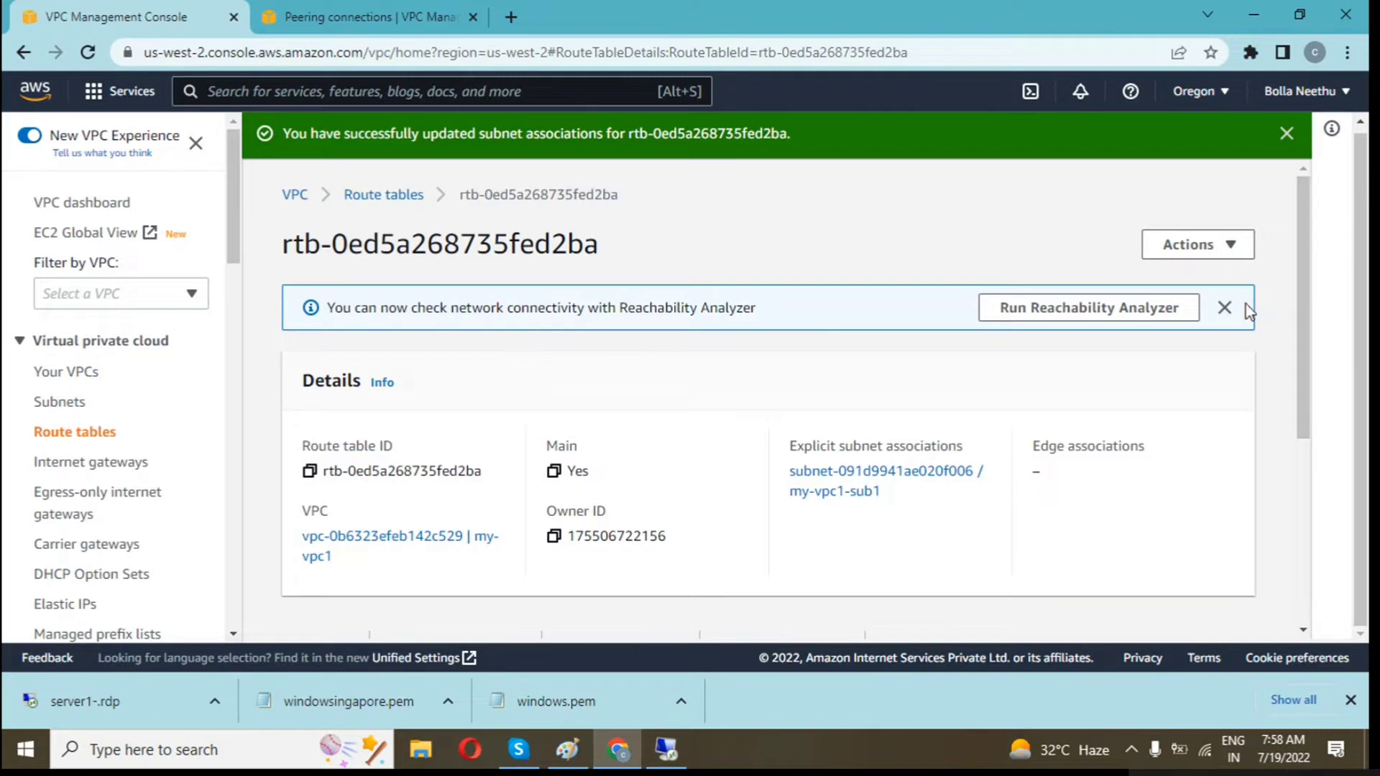
# Review the routes of my-vpc1's route table and dismiss the notices on its details page
pyautogui.click(1224, 309)
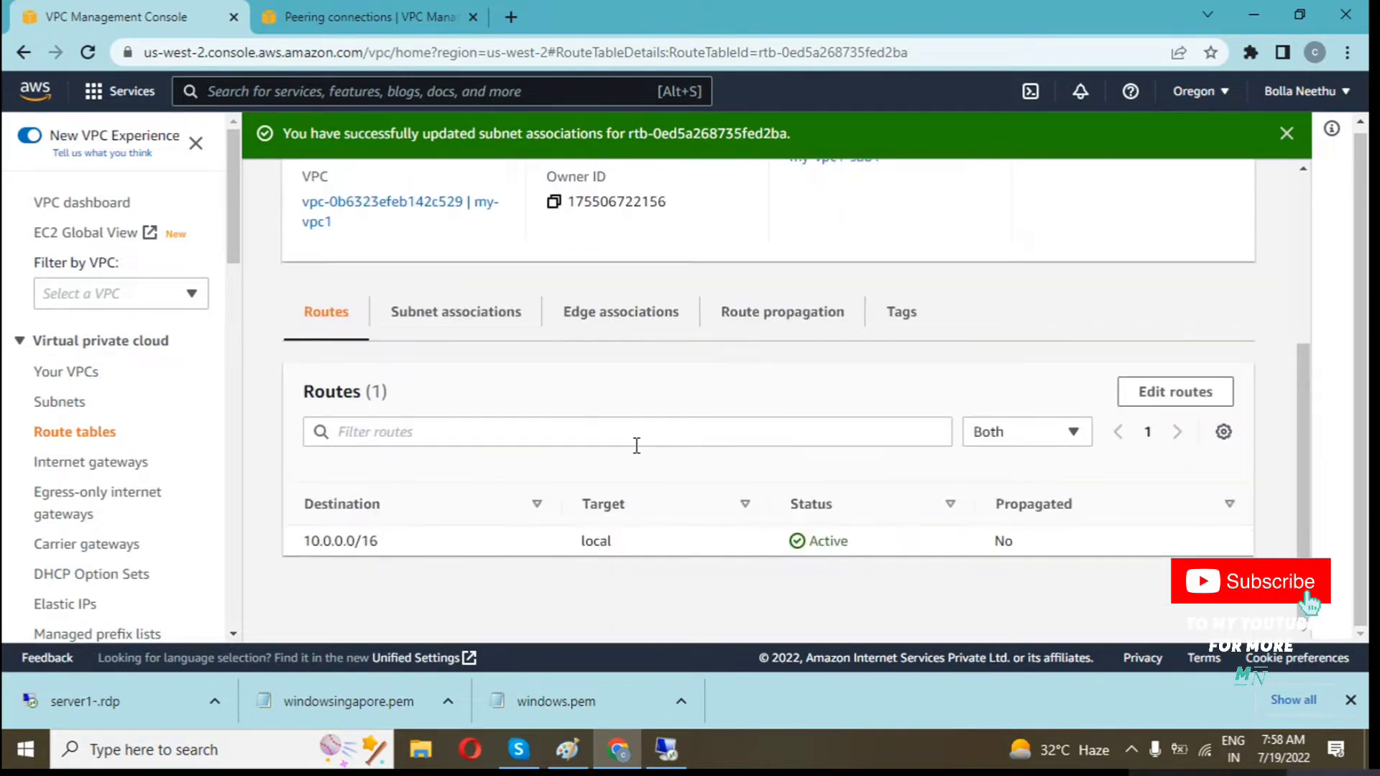
pyautogui.scroll(4, 636, 447)
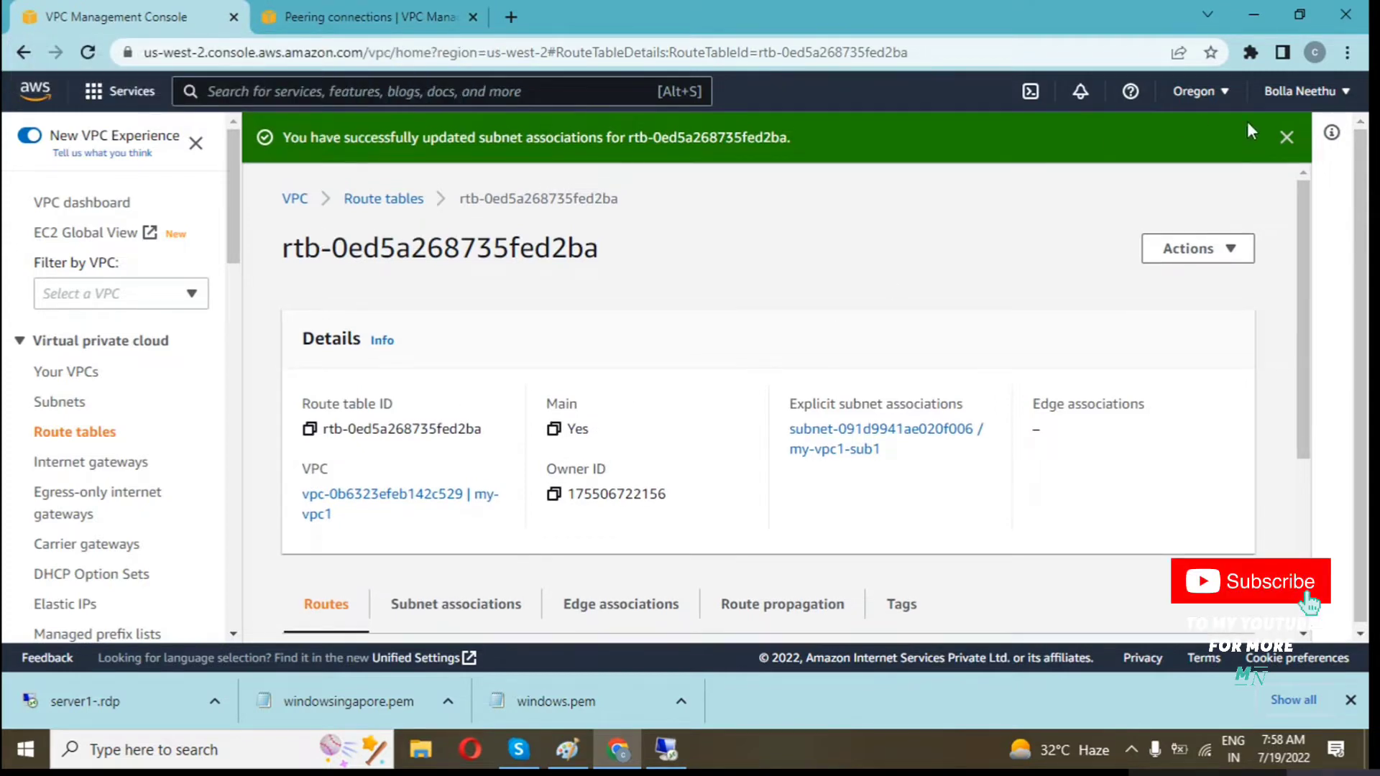
pyautogui.click(1287, 138)
# Search the AWS services for ec2 and open the EC2 dashboard
pyautogui.click(315, 97)
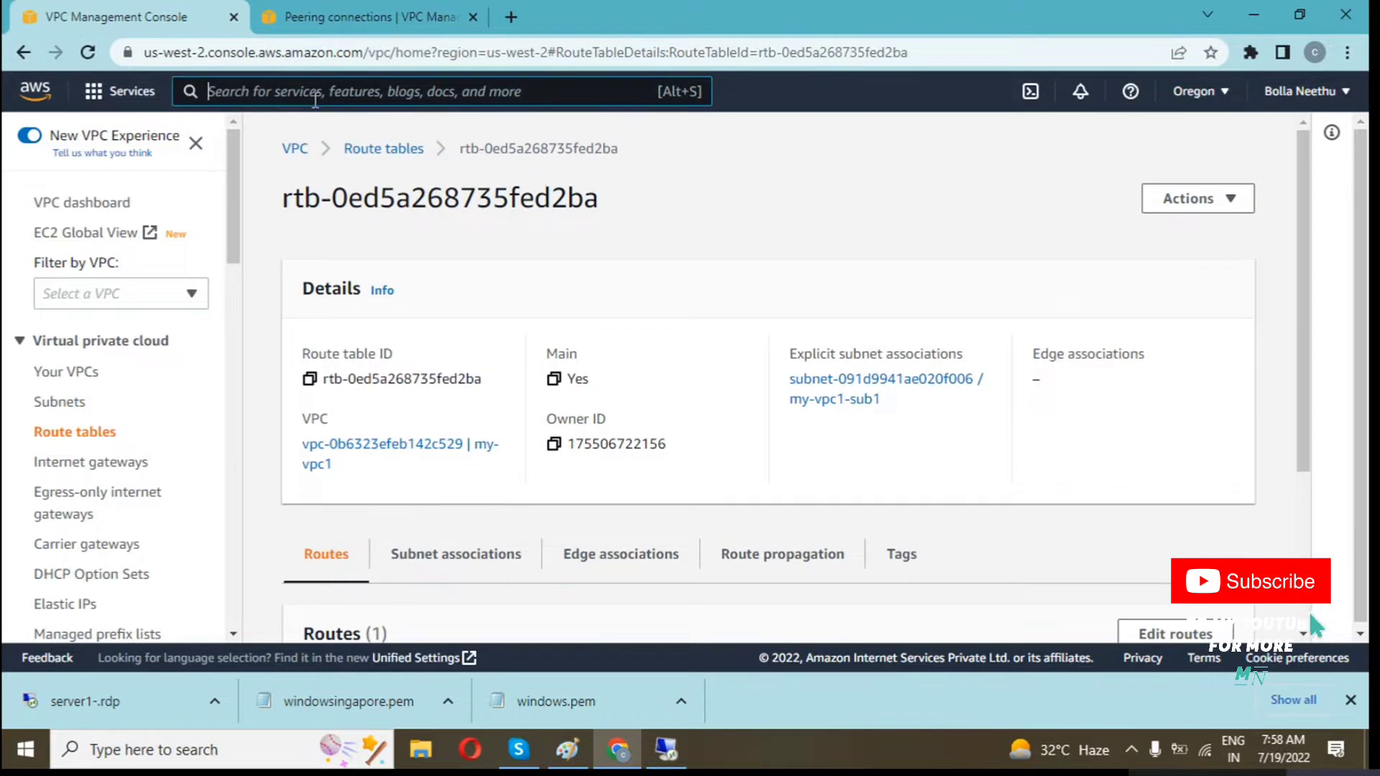
pyautogui.write('aws')
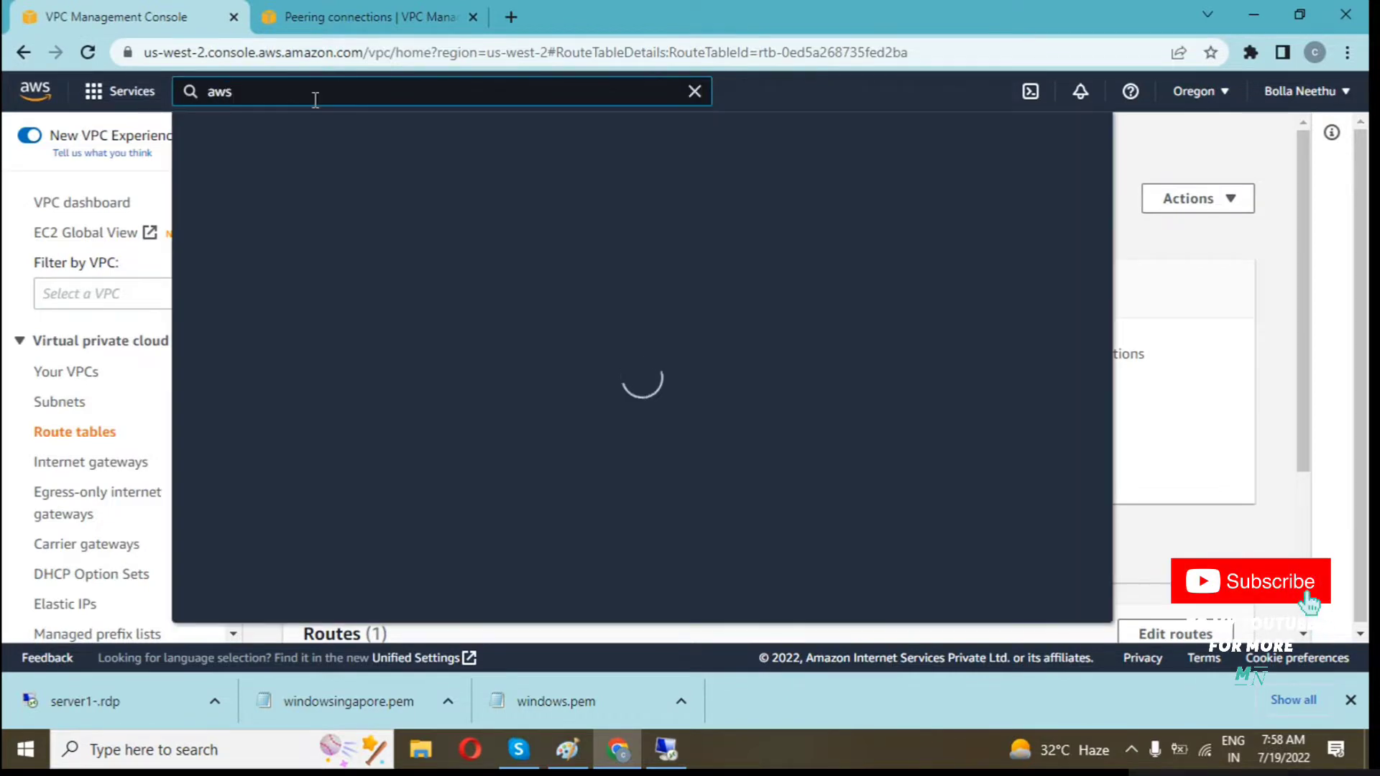
pyautogui.press('BackSpace')
pyautogui.press('BackSpace')
pyautogui.press('BackSpace')
pyautogui.write('ec2')
pyautogui.click(492, 248)
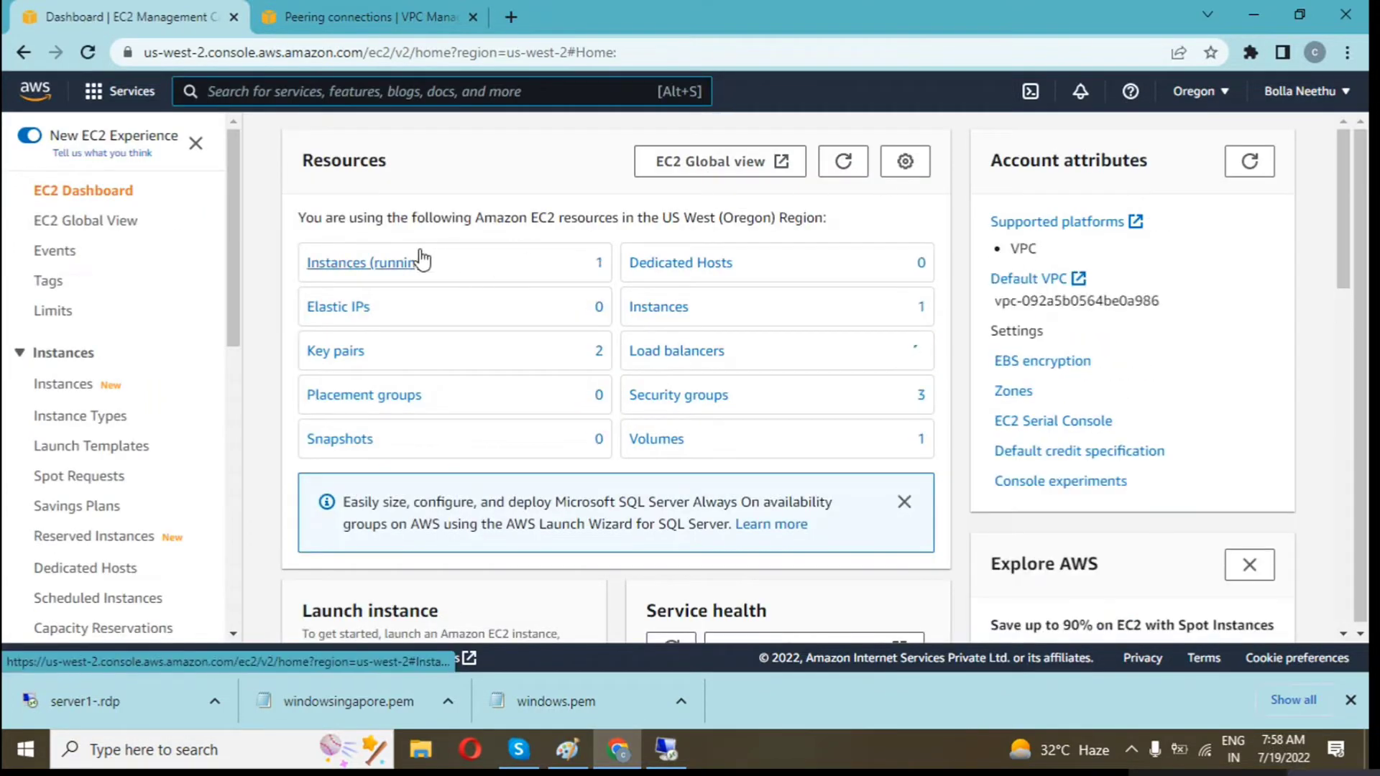
# Start launching a new EC2 instance from the instances list and name it VPC-VM1
pyautogui.click(421, 260)
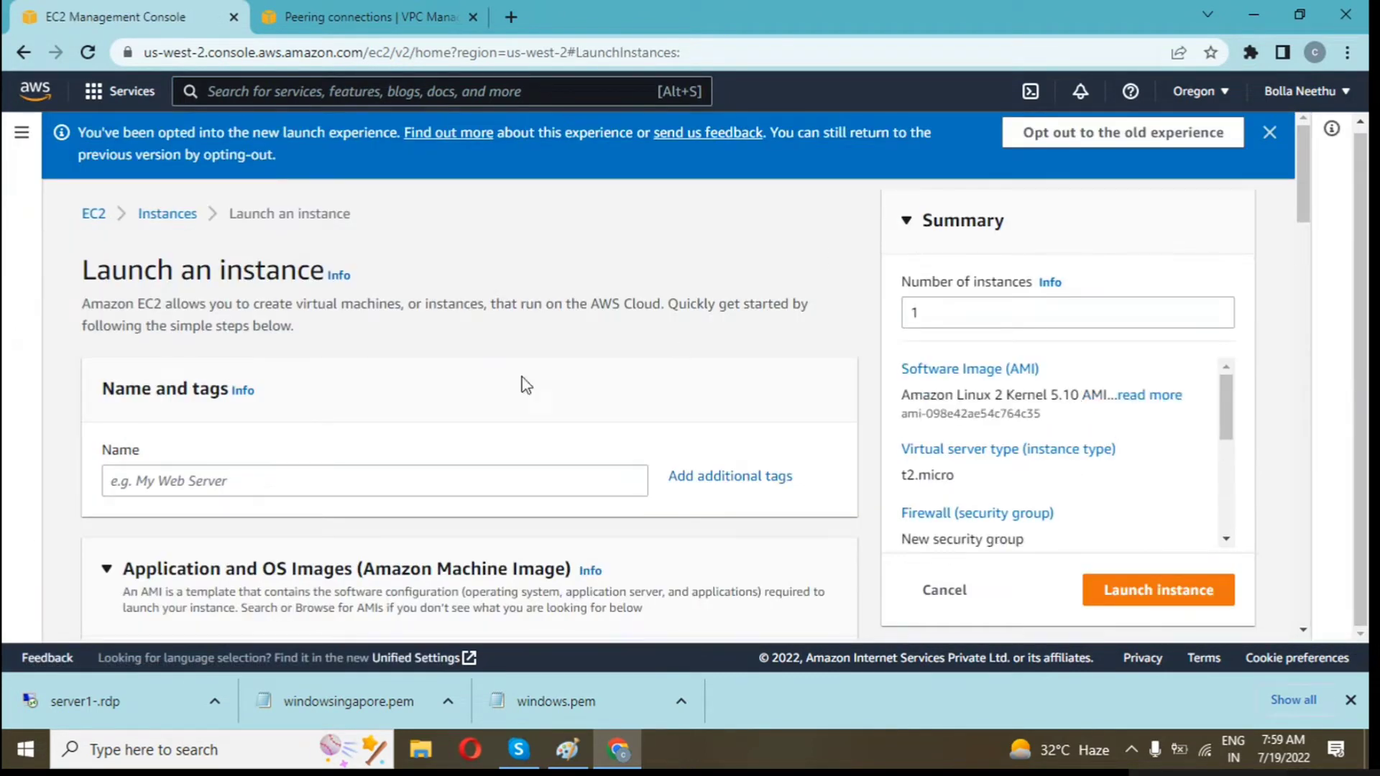
pyautogui.click(388, 486)
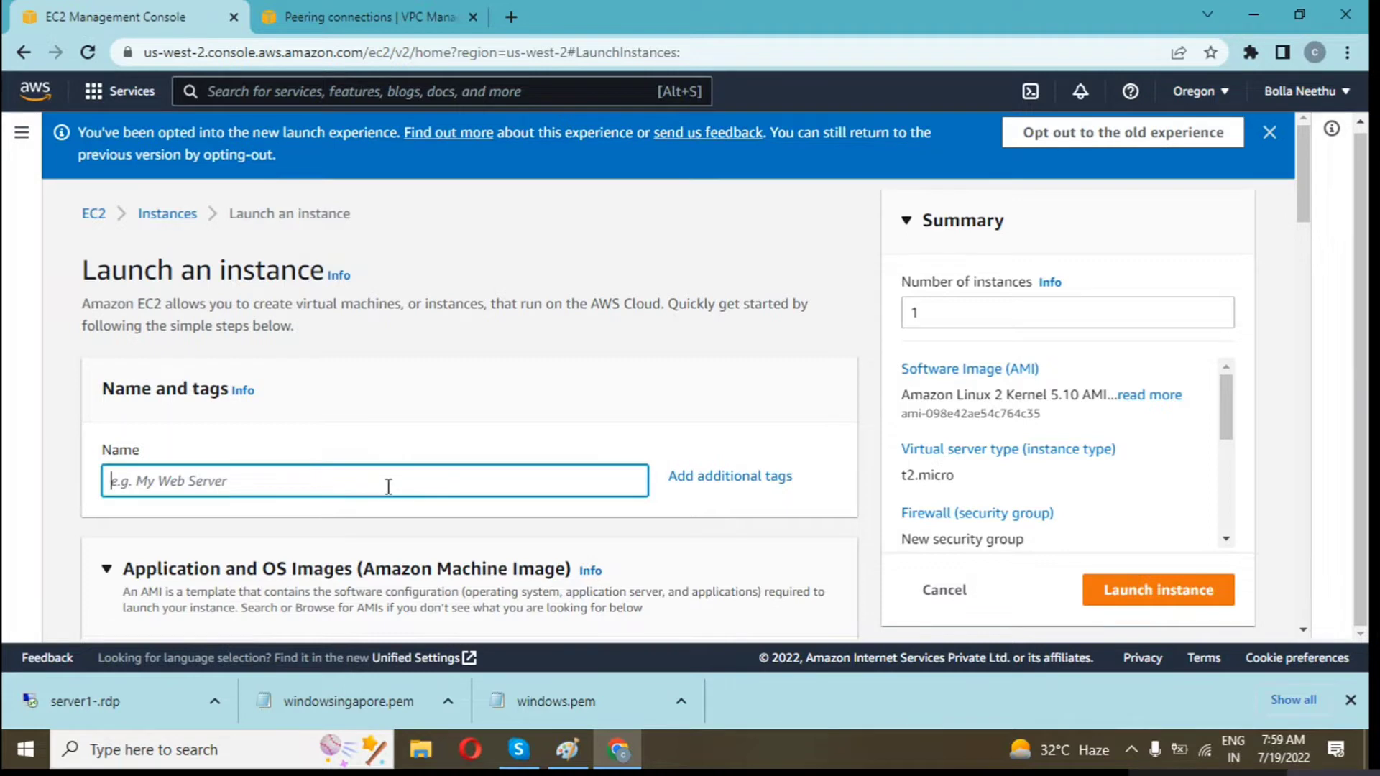
pyautogui.write('V')
pyautogui.press('BackSpace')
pyautogui.write('VPC-VM1')
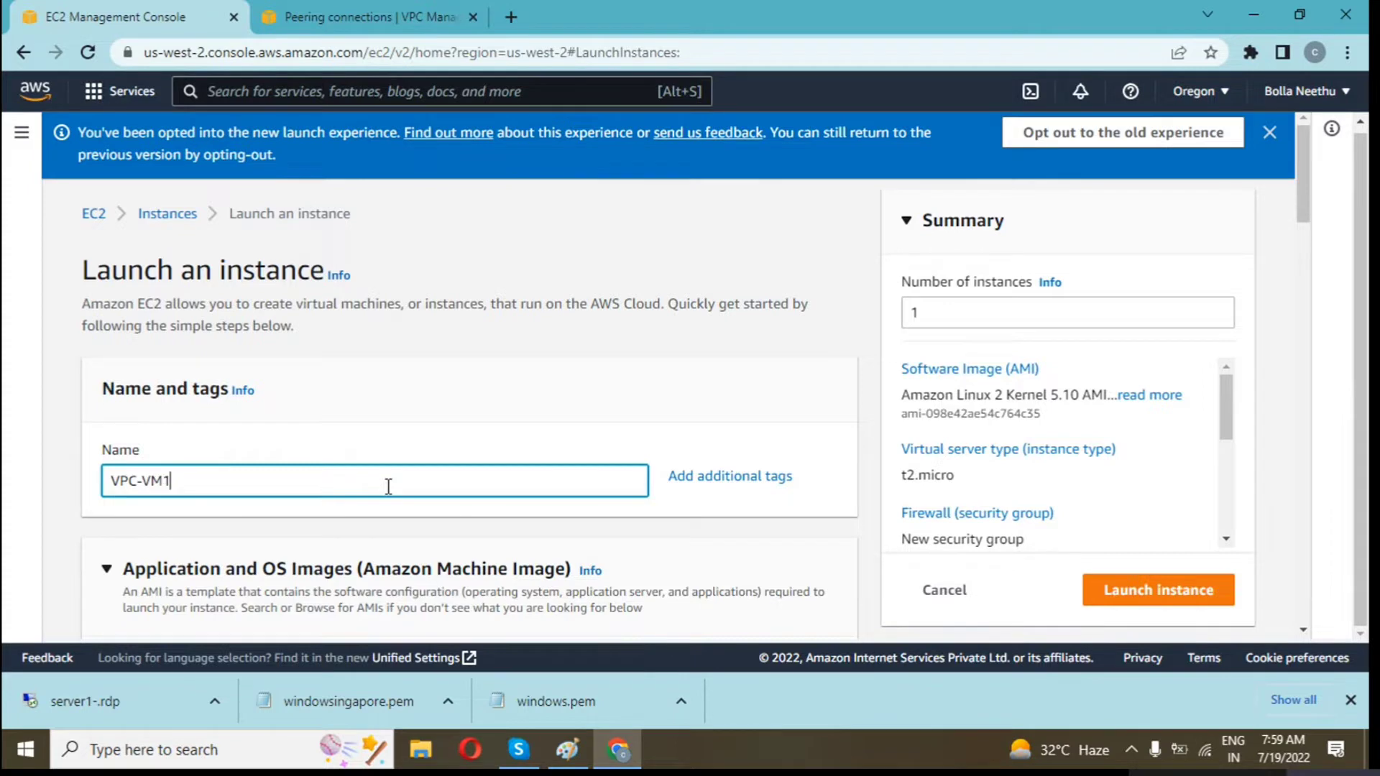
# Choose the Windows quick-start image and the existing windows key pair for the VPC-VM1 instance
pyautogui.scroll(-5, 388, 486)
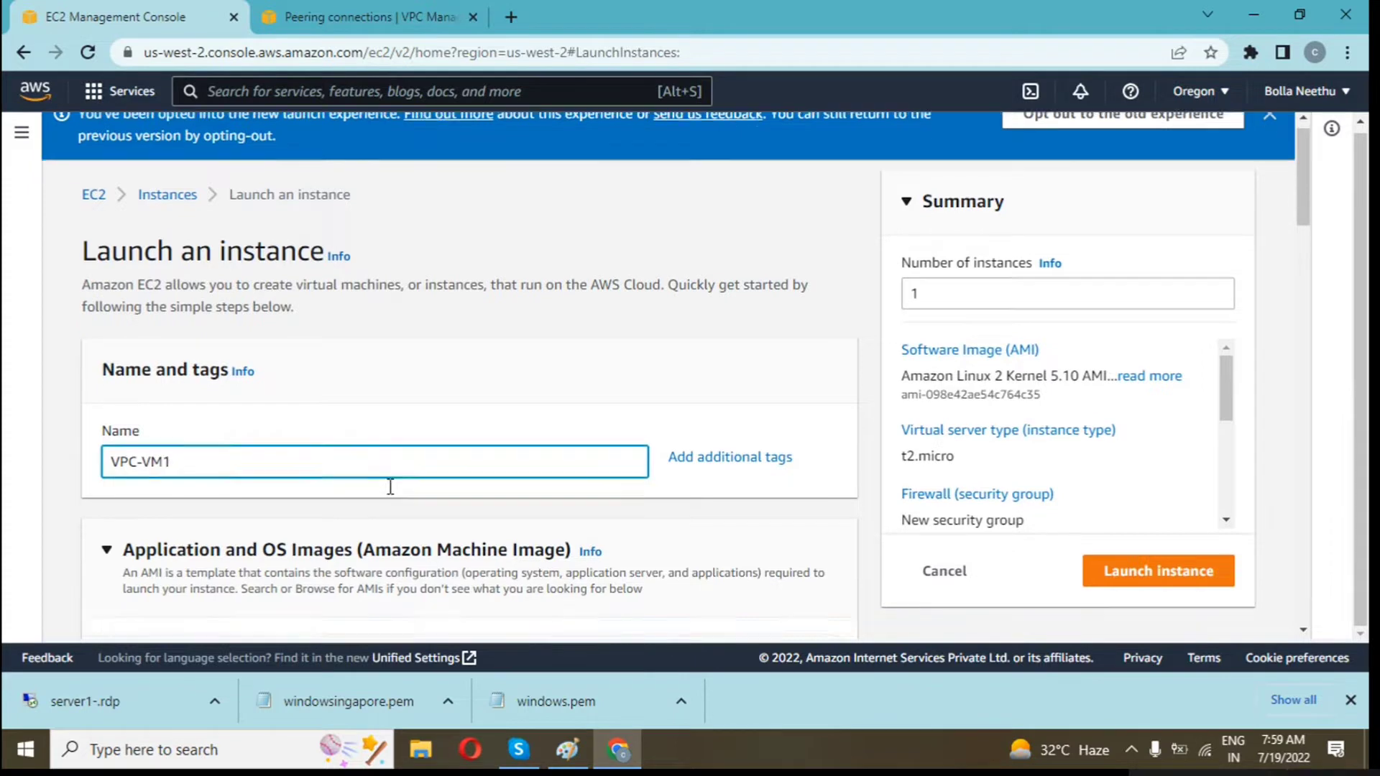
pyautogui.click(357, 461)
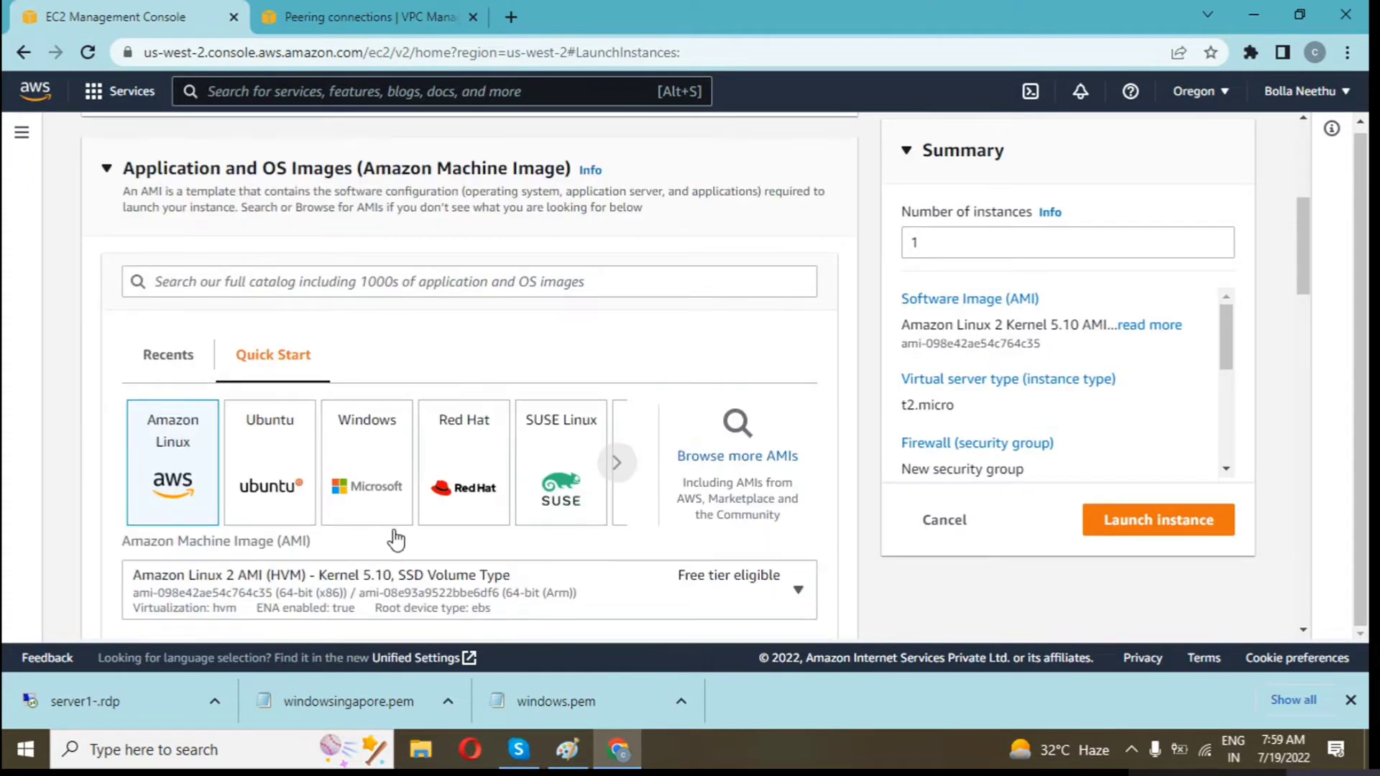
pyautogui.scroll(-10, 385, 493)
pyautogui.scroll(-2, 361, 492)
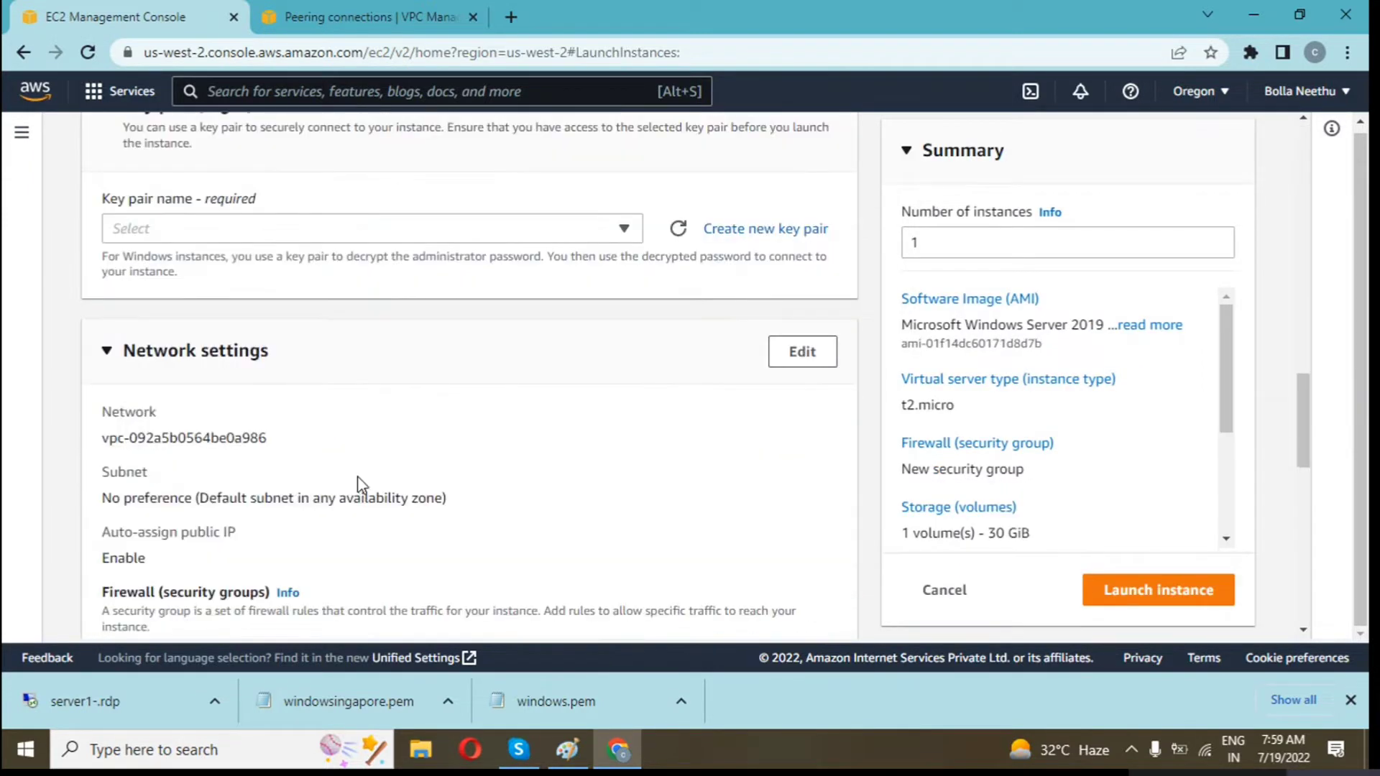
pyautogui.click(563, 232)
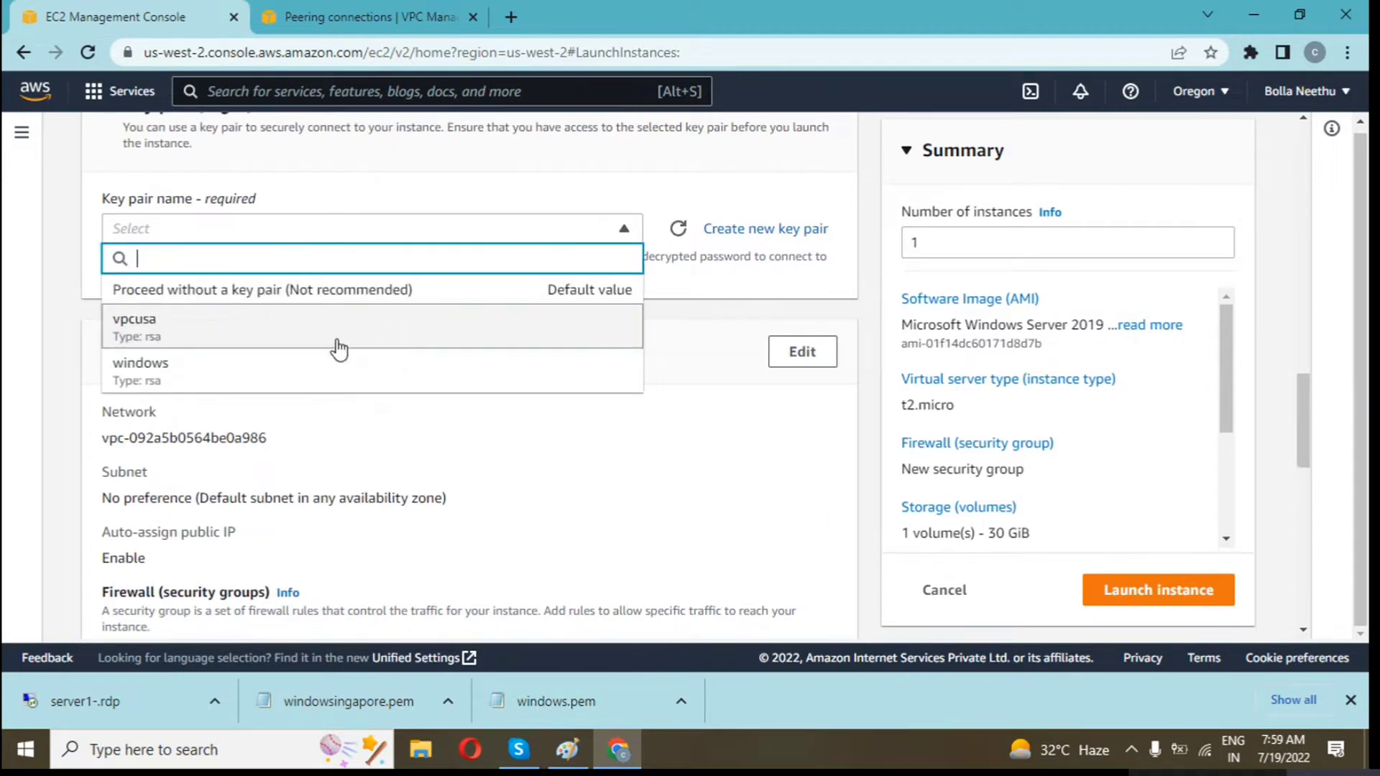
pyautogui.click(317, 380)
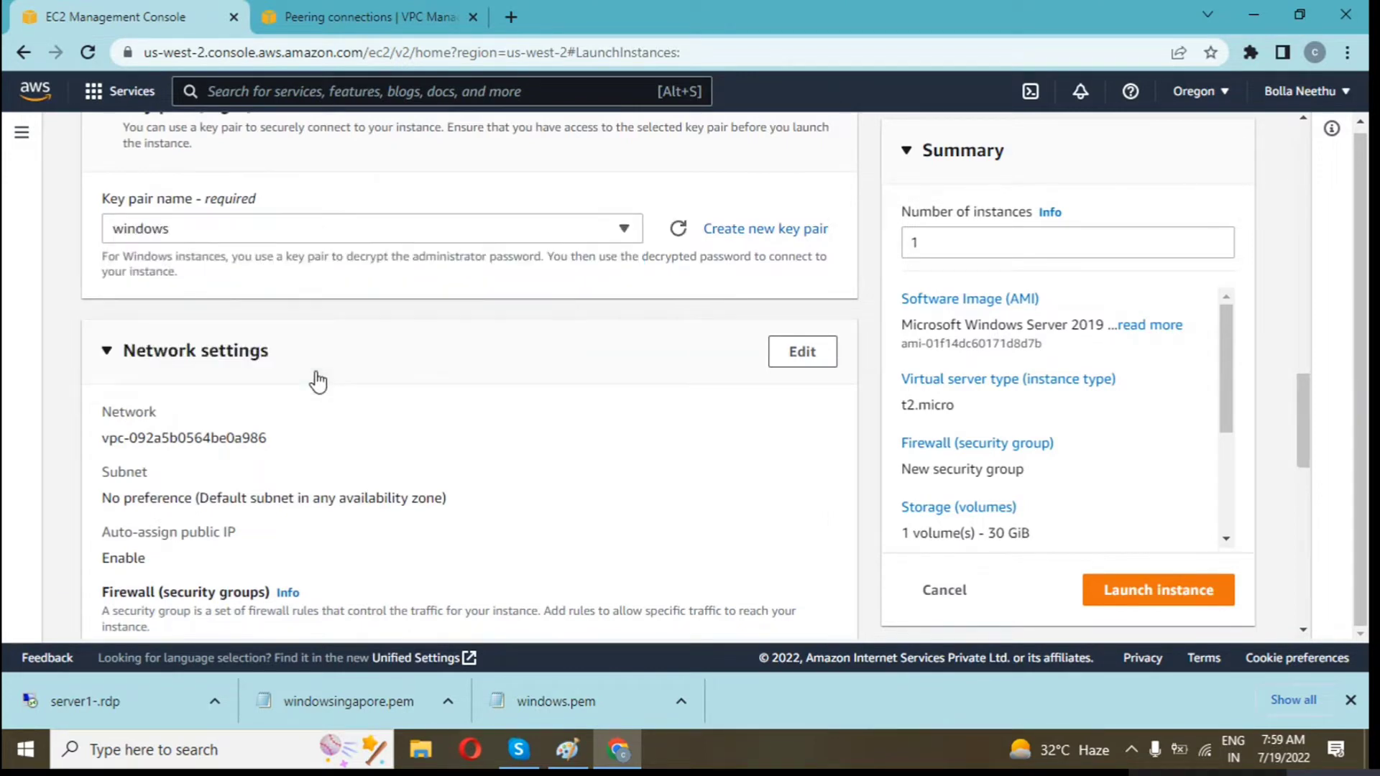
# Edit the network settings to use VPC my-vpc1 with subnet my-vpc1-sub1 and enable auto-assign public IP
pyautogui.click(801, 352)
pyautogui.scroll(-2, 555, 385)
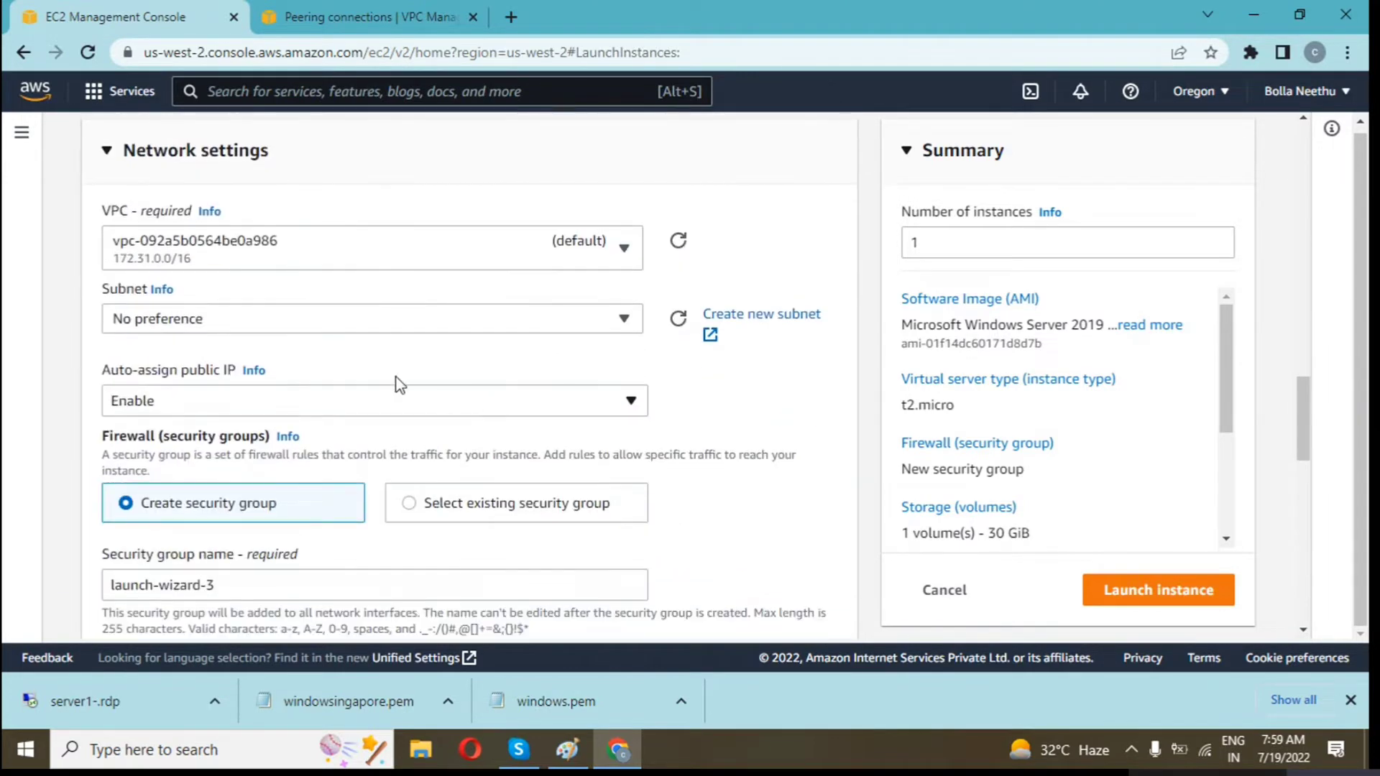
pyautogui.click(392, 245)
pyautogui.click(276, 327)
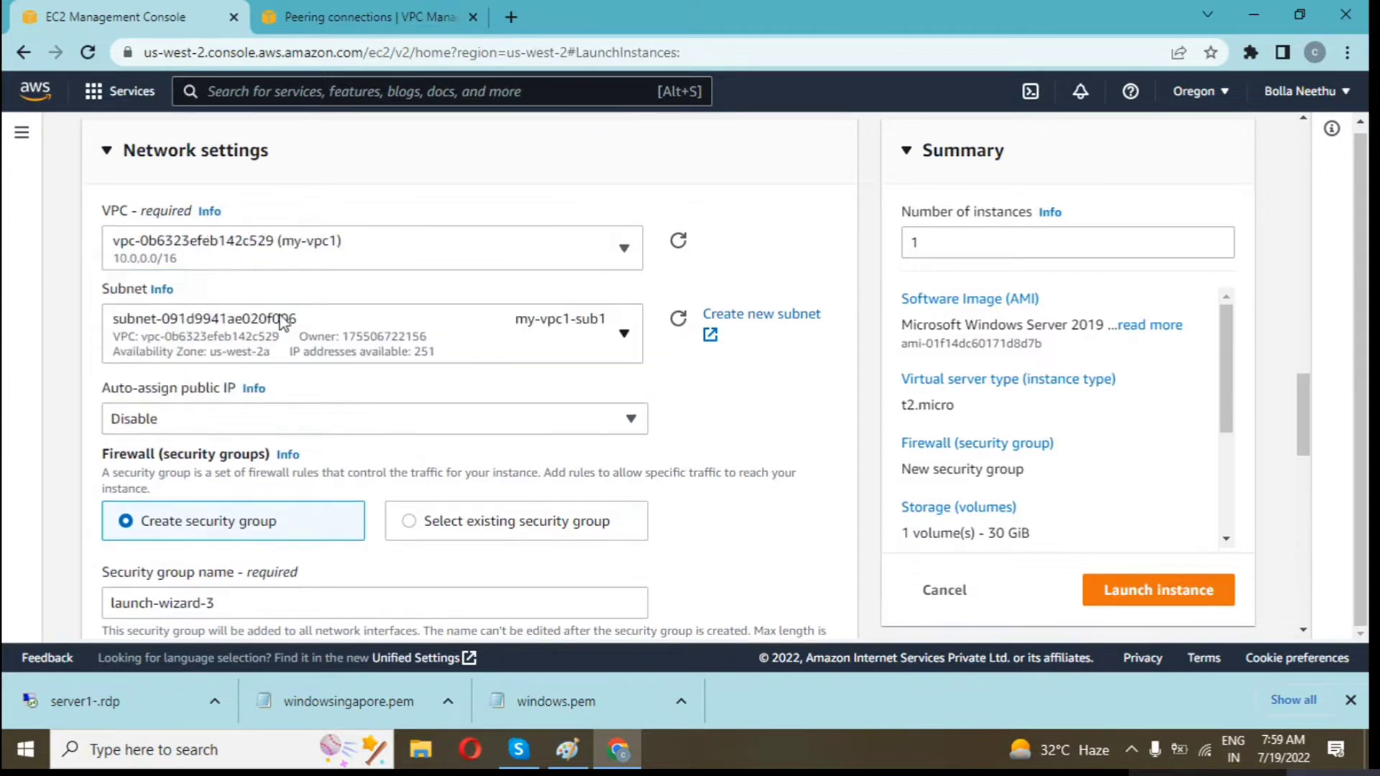
pyautogui.click(322, 332)
pyautogui.click(318, 341)
pyautogui.scroll(-2, 291, 429)
pyautogui.click(291, 331)
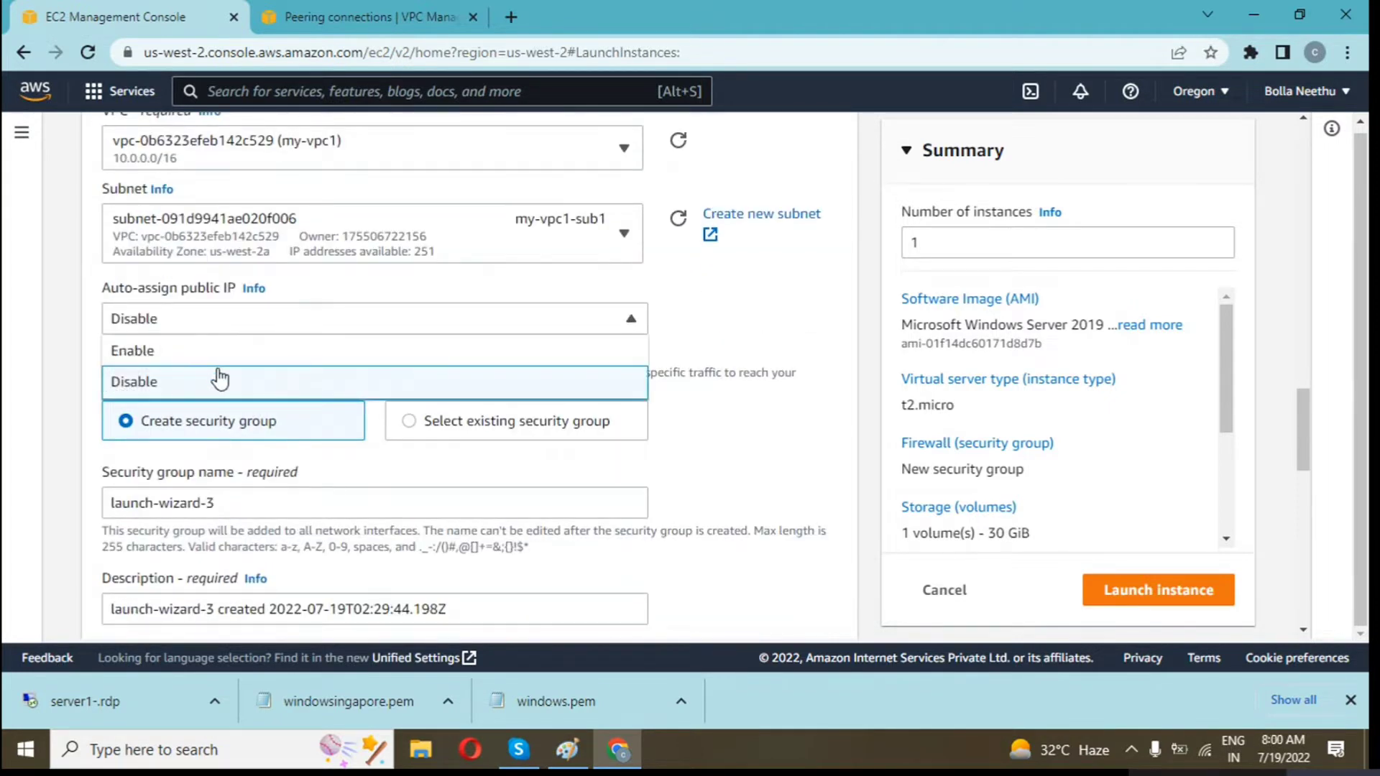
pyautogui.click(204, 353)
# Launch the VPC-VM1 instance, keeping the default new security group and storage settings
pyautogui.scroll(-3, 269, 367)
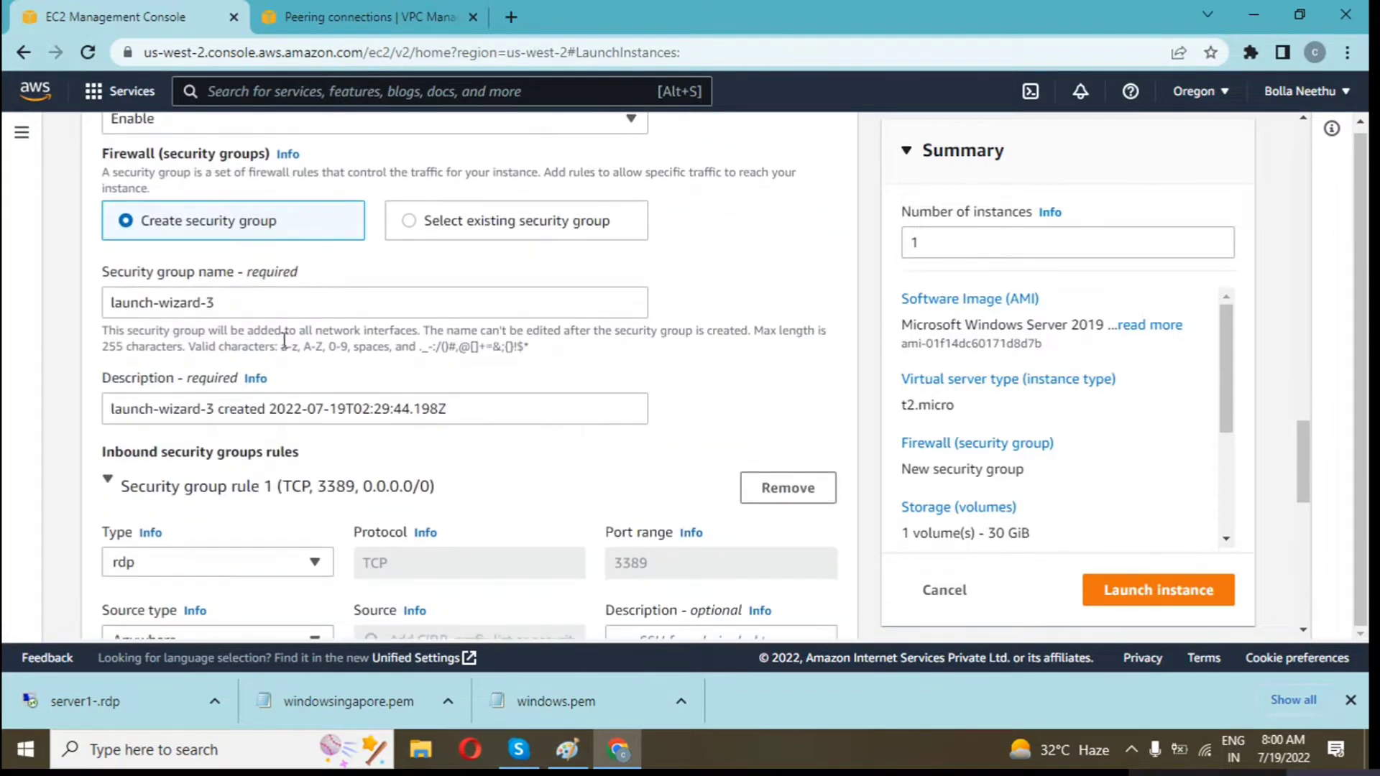
pyautogui.scroll(-5, 304, 353)
pyautogui.scroll(-5, 308, 352)
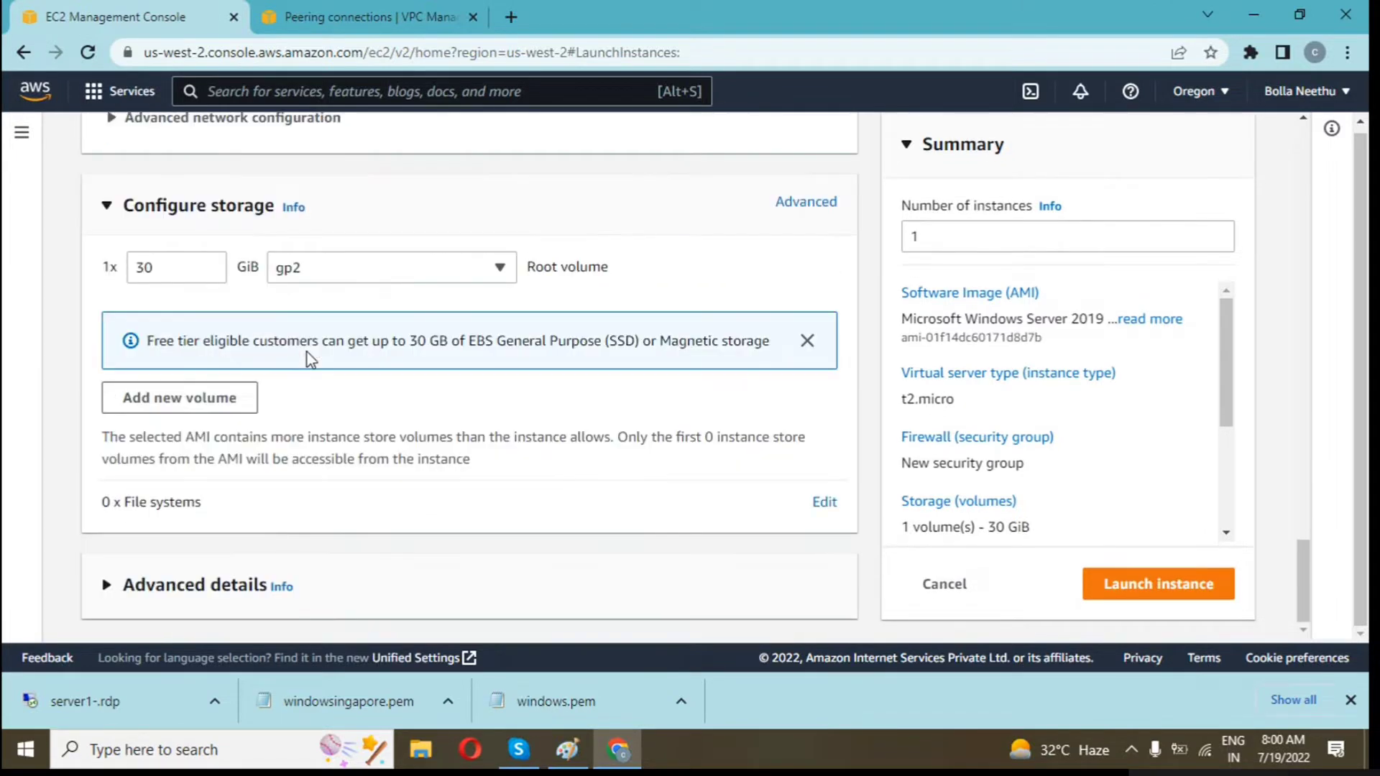
pyautogui.click(1146, 586)
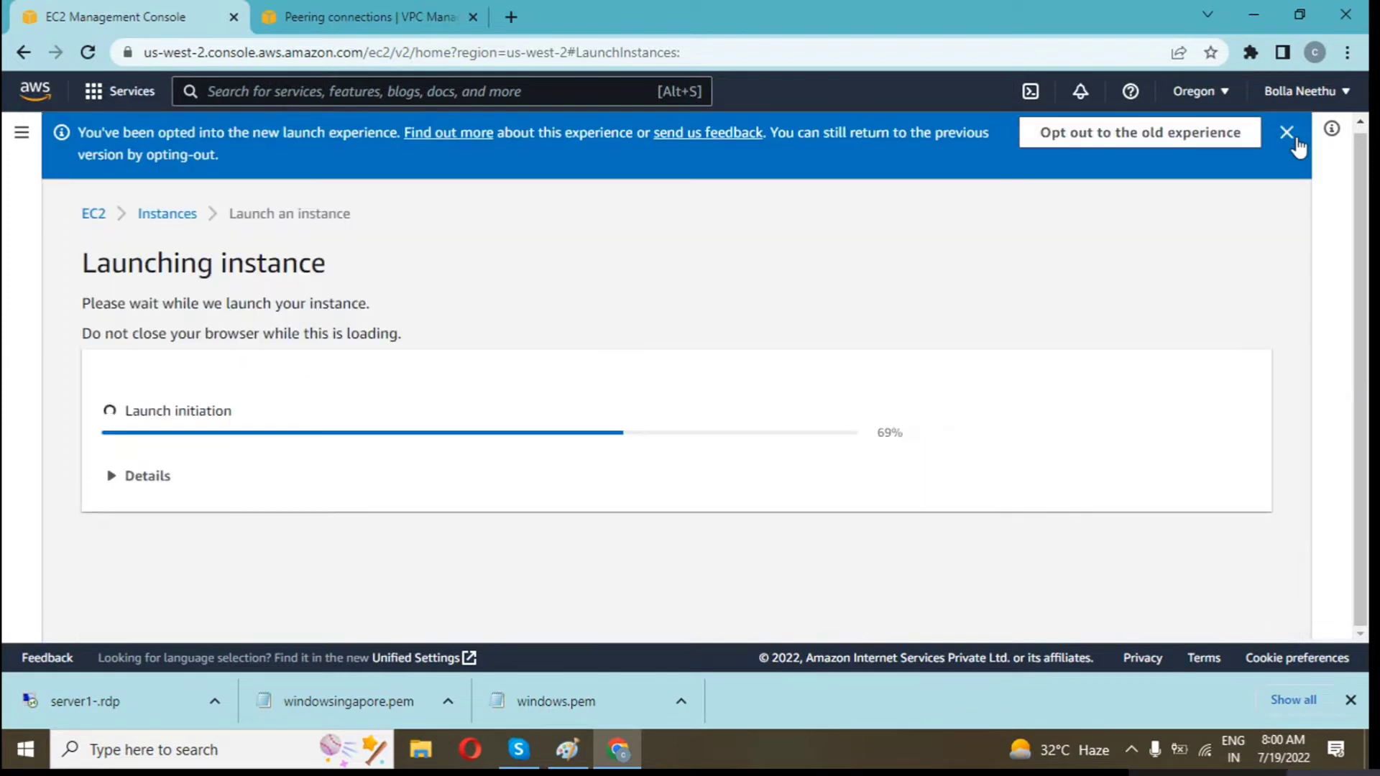
# Return to the refreshed instances list and select the VPC-VM1 instance to show its details
pyautogui.click(162, 214)
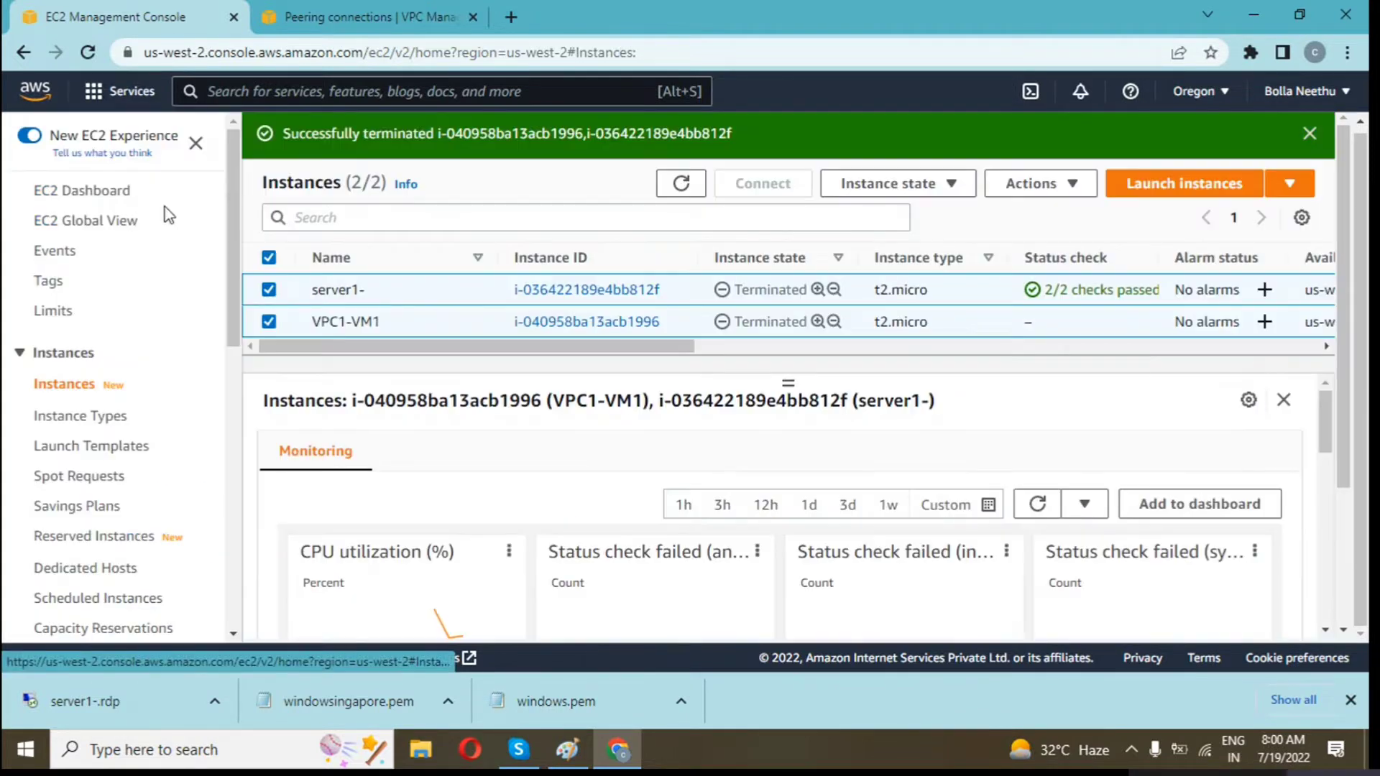
pyautogui.click(268, 290)
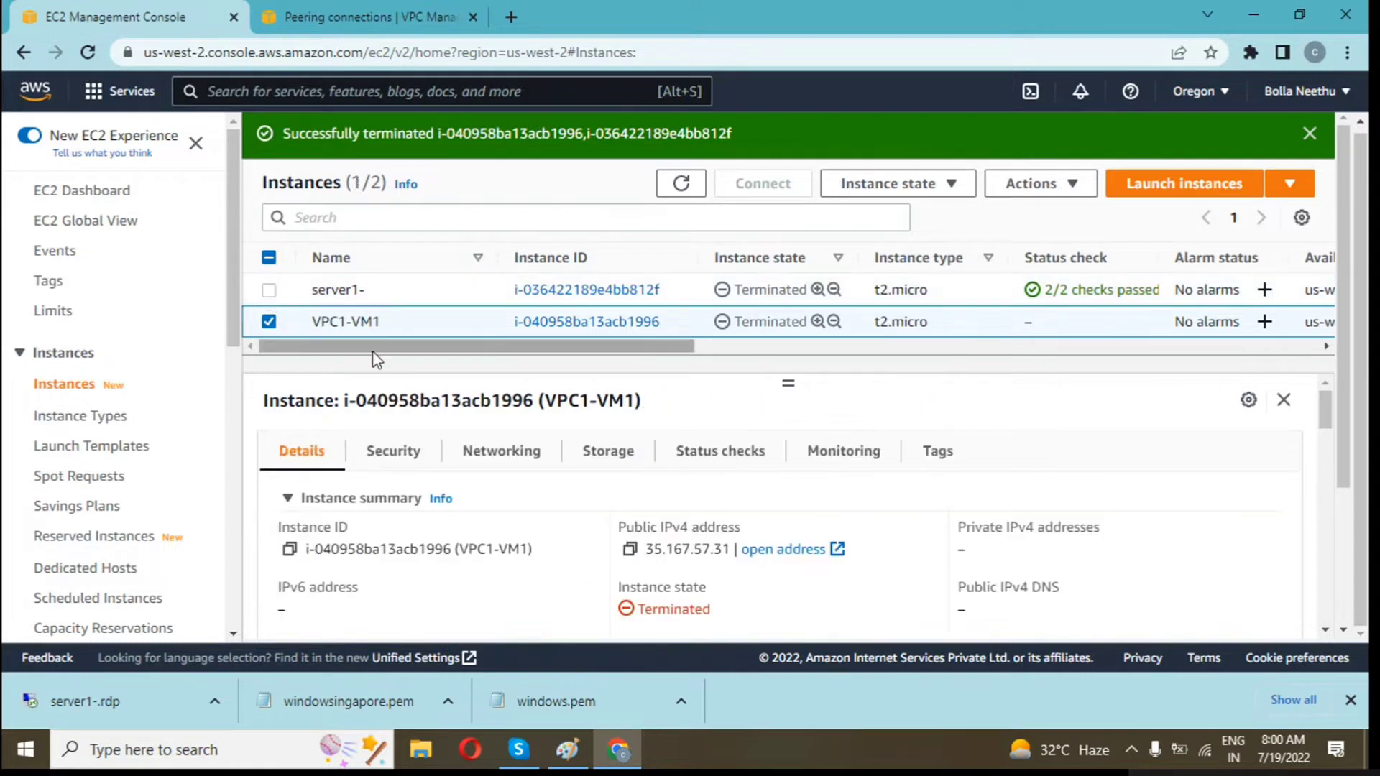
pyautogui.click(677, 183)
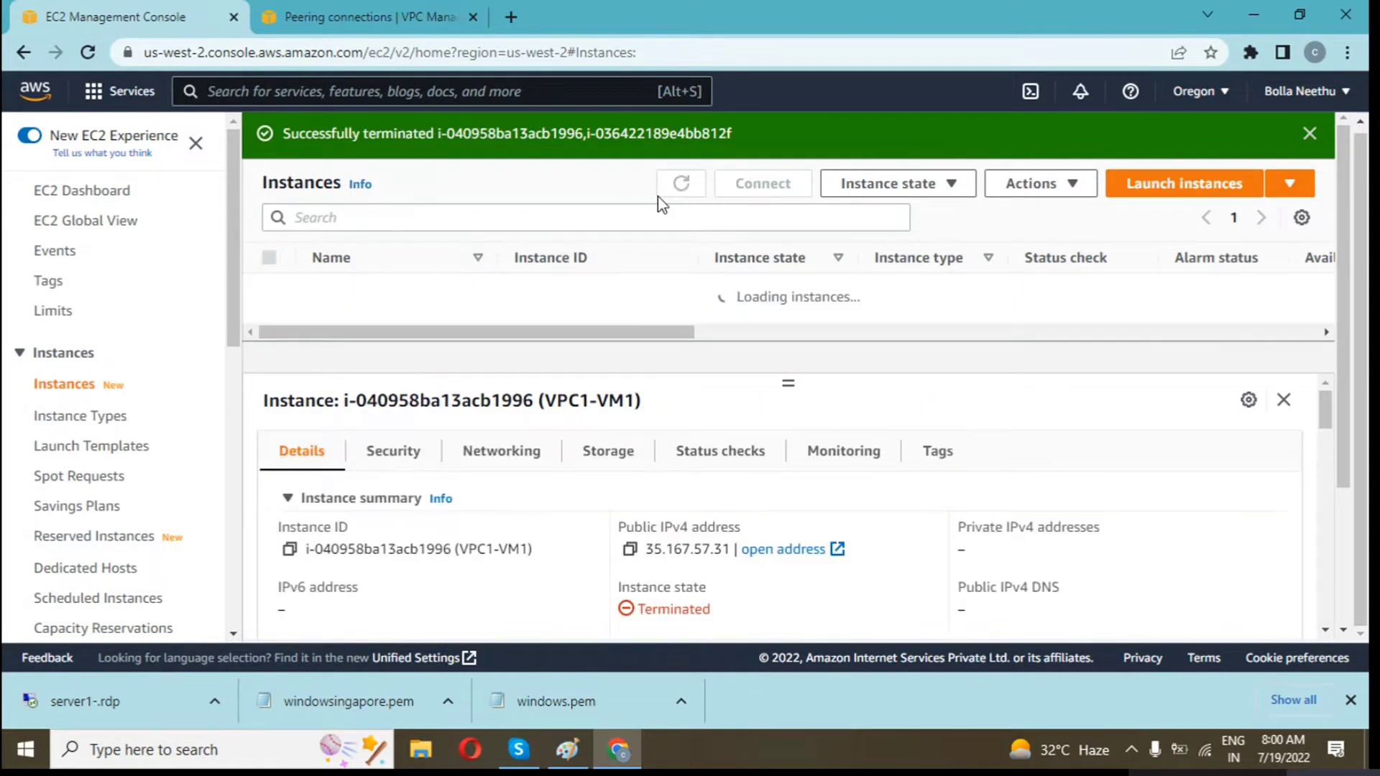
pyautogui.scroll(-3, 323, 338)
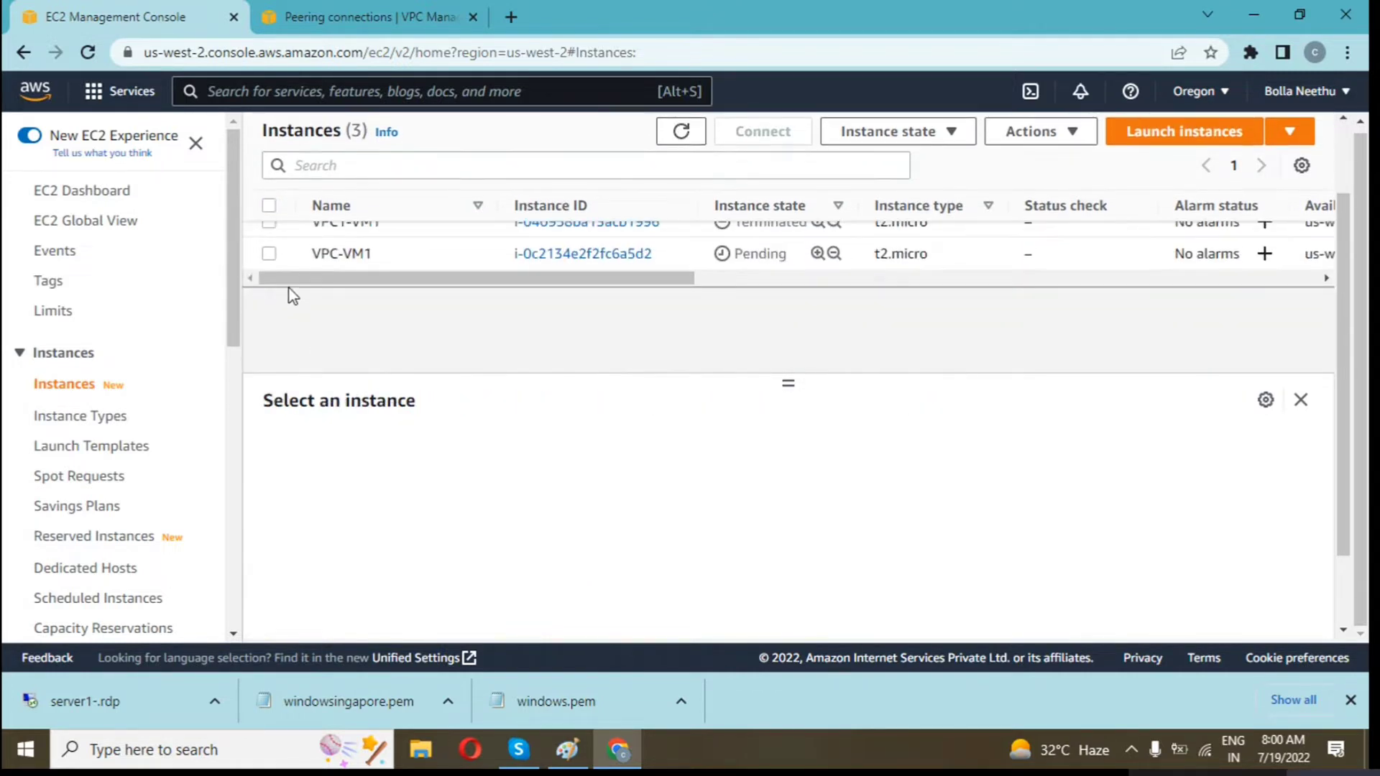
pyautogui.click(272, 255)
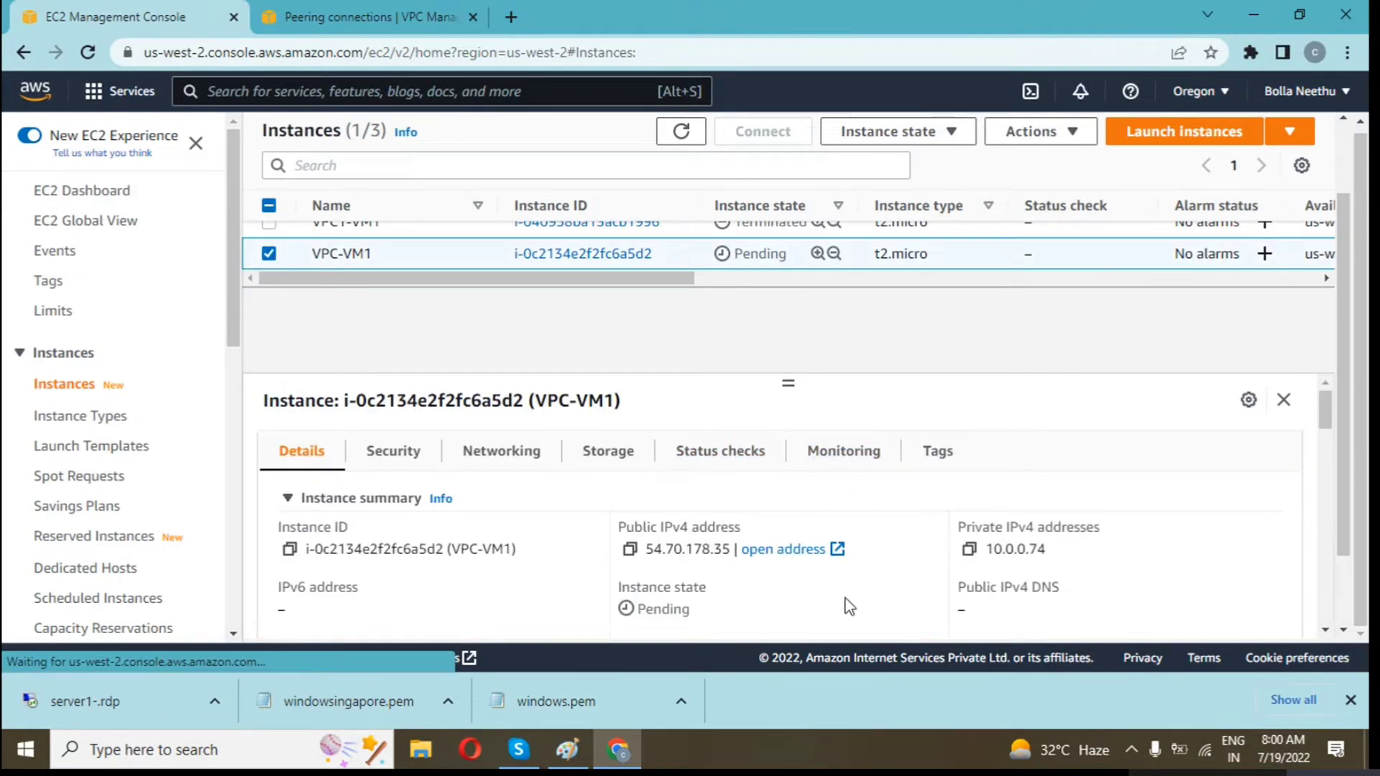
# Open Paint and draw a tall rectangle for the first VPC with a small flat rectangle inside its upper half
pyautogui.click(173, 754)
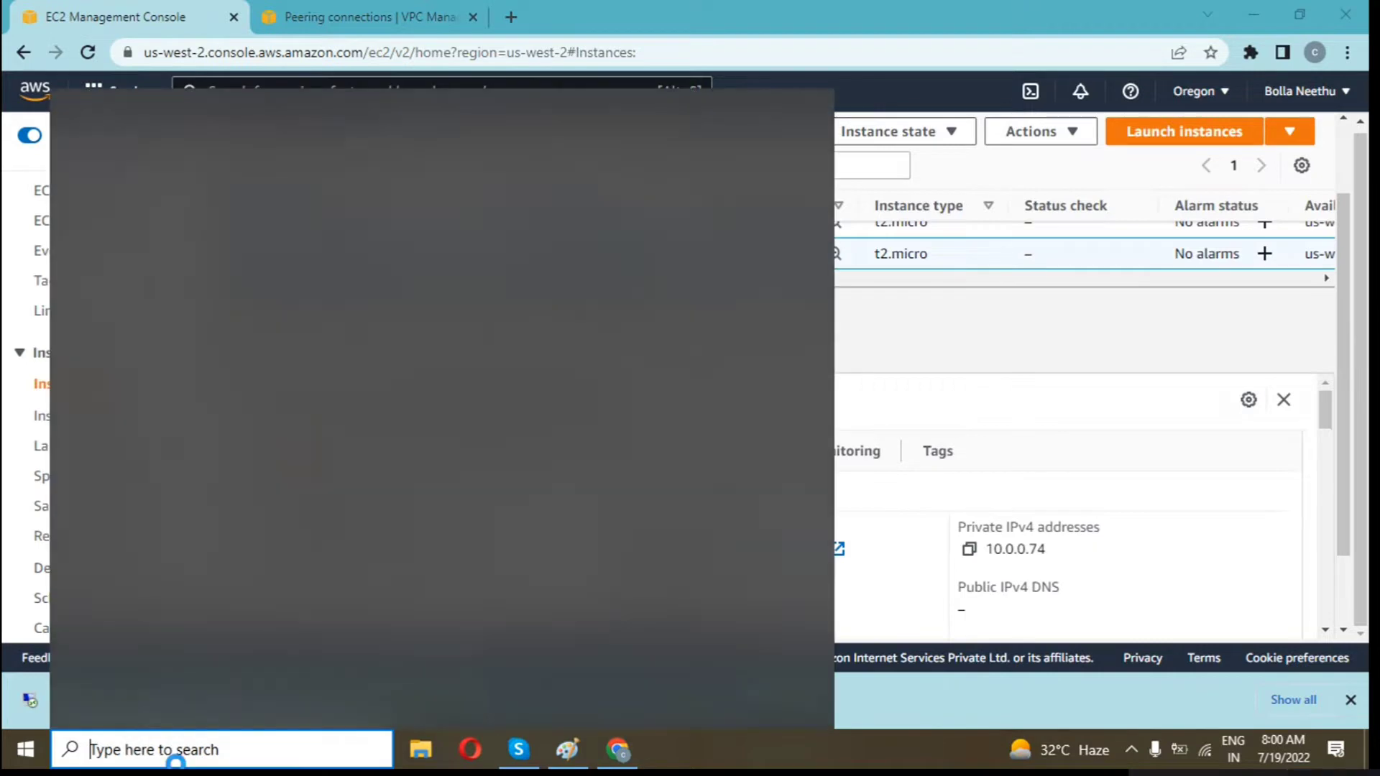
pyautogui.write('pai')
pyautogui.press('Return')
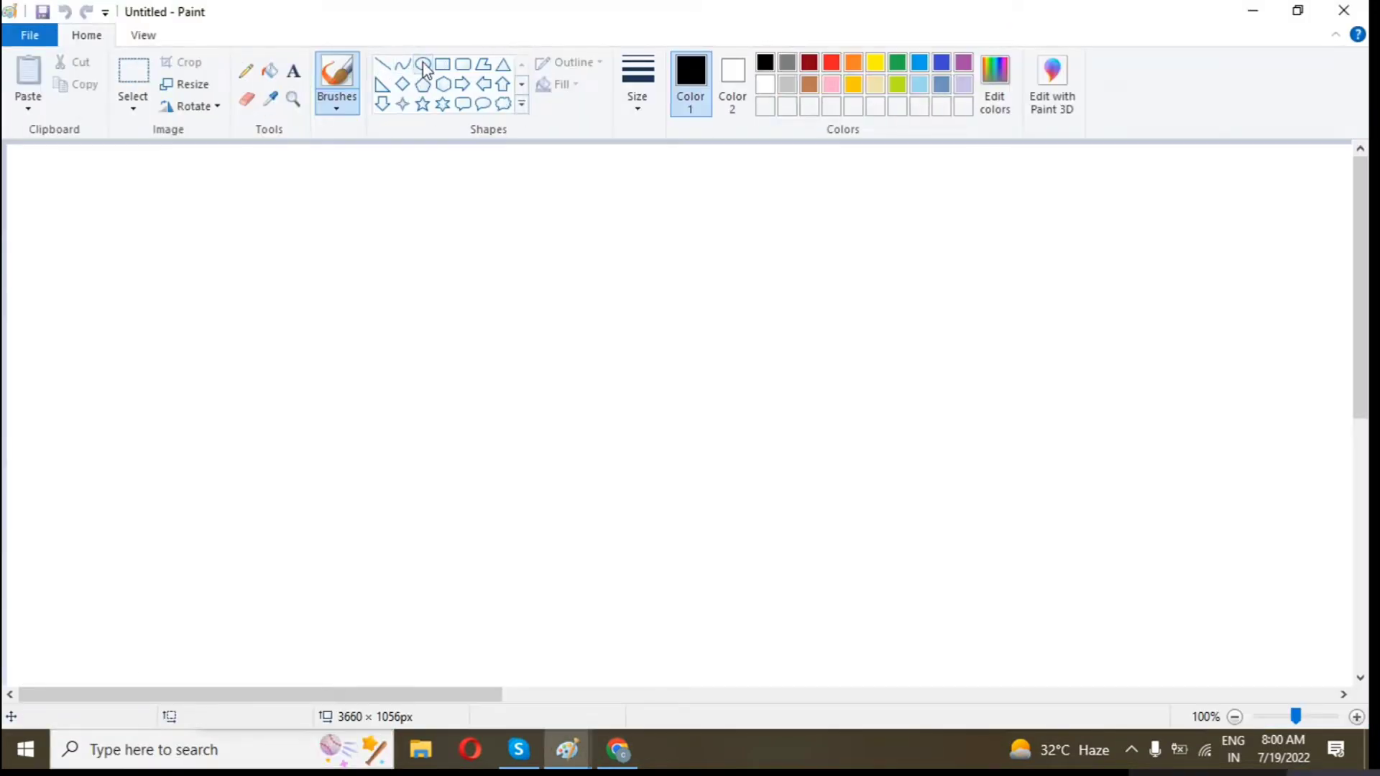
pyautogui.click(443, 63)
pyautogui.moveTo(176, 232)
pyautogui.mouseDown()
pyautogui.moveTo(451, 683)
pyautogui.moveTo(491, 656)
pyautogui.mouseUp()
pyautogui.click(601, 468)
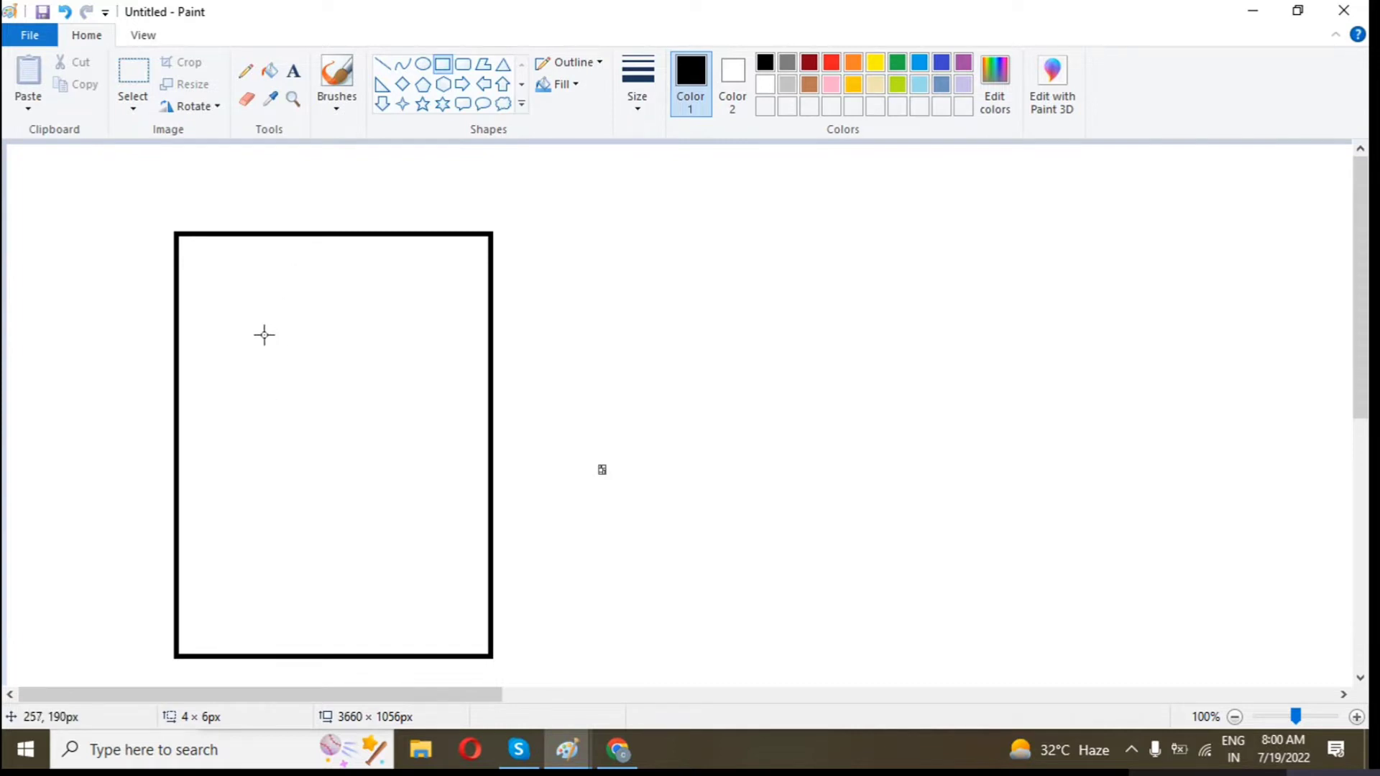
pyautogui.moveTo(264, 334); pyautogui.dragTo(434, 369)
pyautogui.click(530, 369)
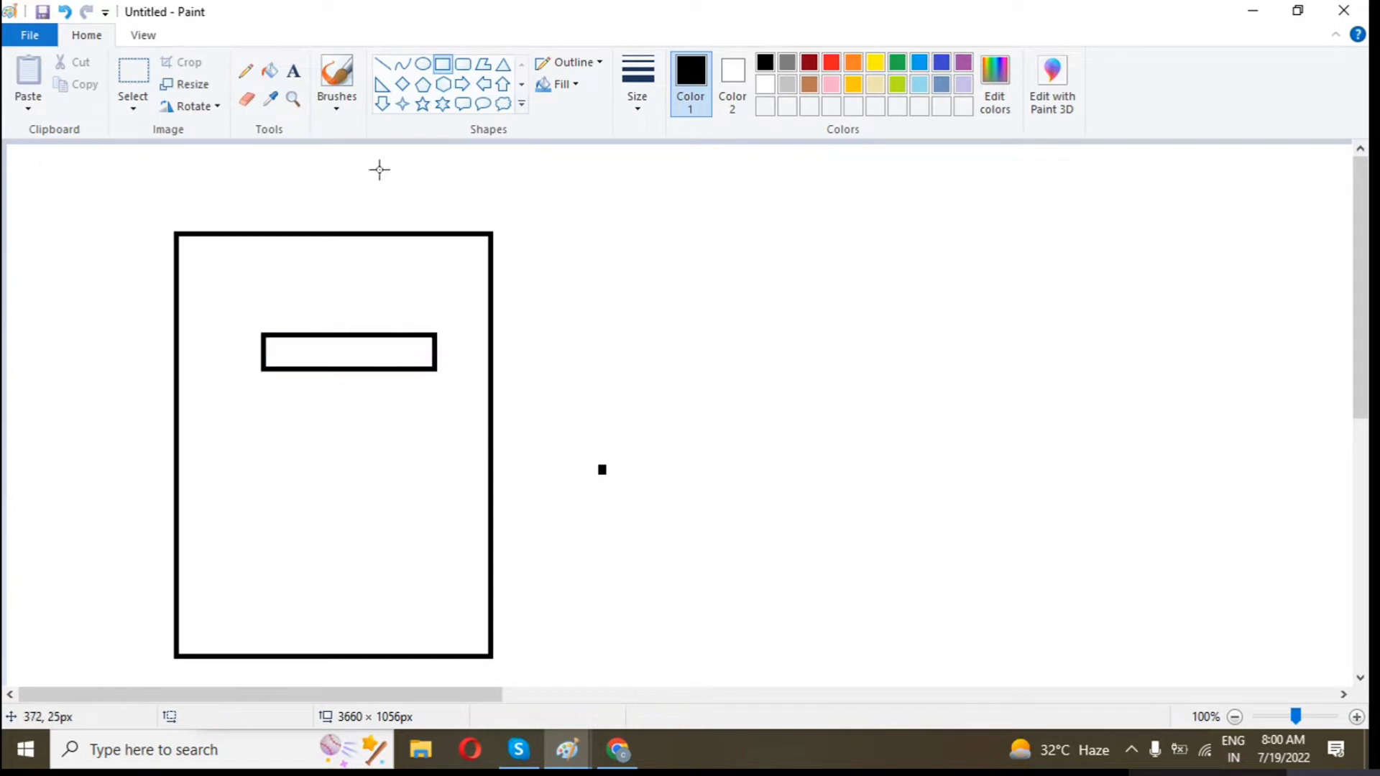
# Add the text label "VPC1 10.0.0.0/16" above the tall rectangle
pyautogui.click(294, 71)
pyautogui.click(200, 184)
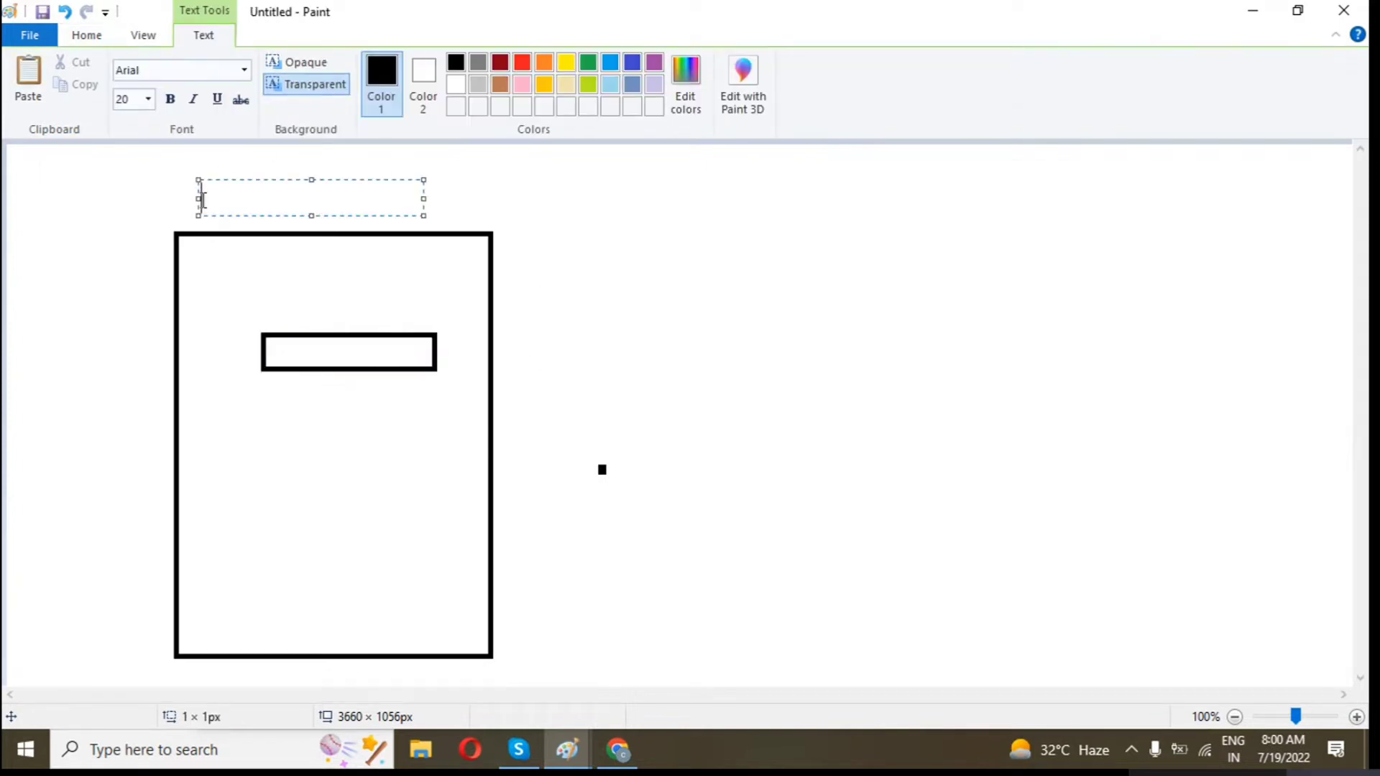
pyautogui.write('VPC1 10.0.0.0/16')
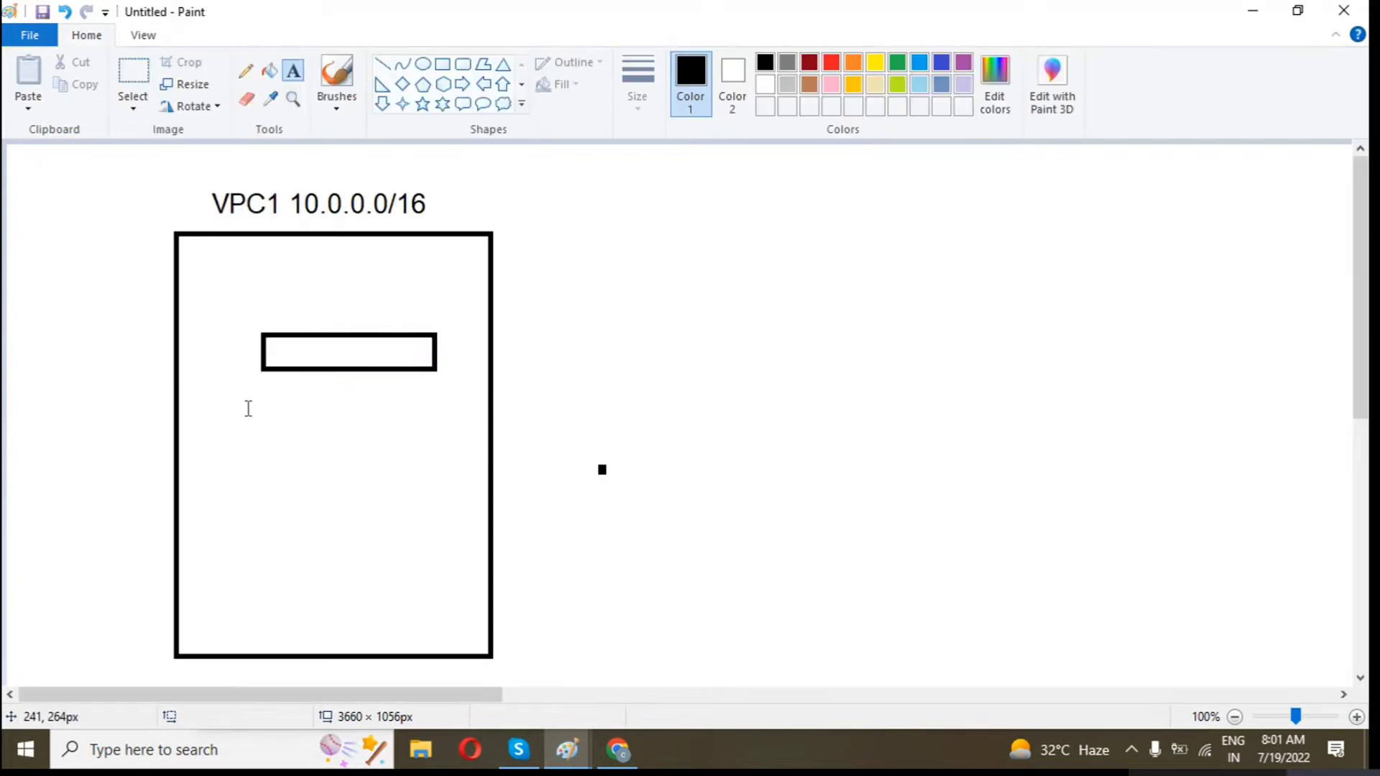
# Copy VPC-VM1's private IPv4 address from the EC2 console and paste it in Paint as a label, 10.0.0.74, below the small rectangle
pyautogui.click(286, 401)
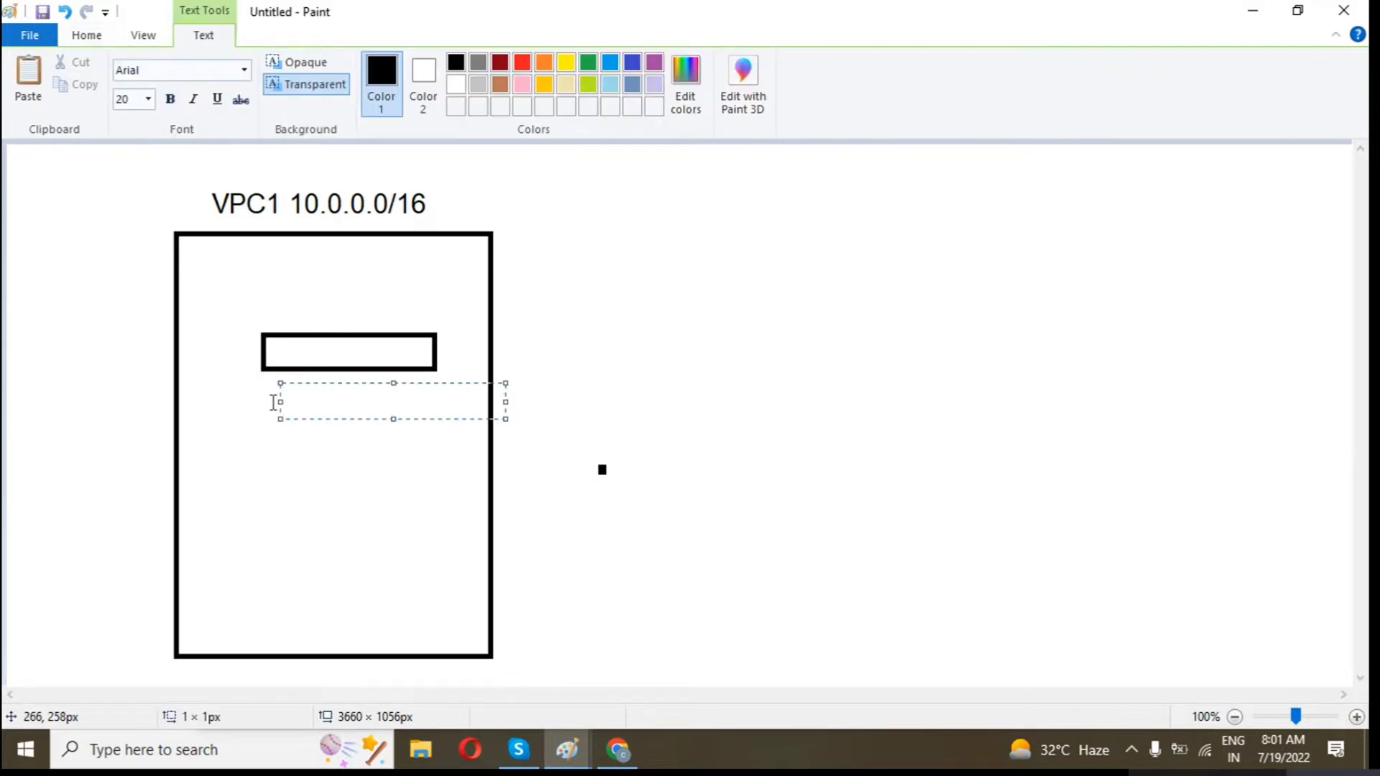
pyautogui.hotkey('alt', 'Tab')
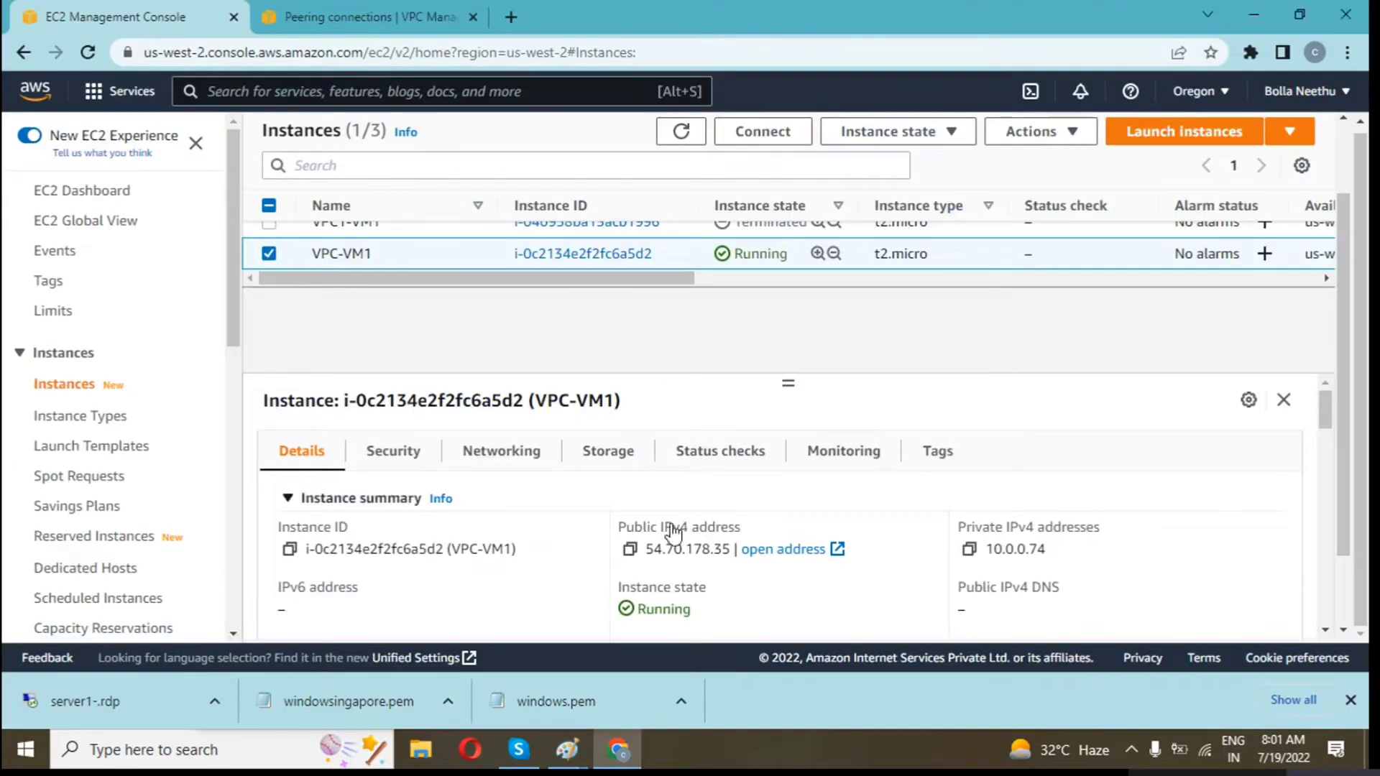
pyautogui.click(969, 552)
pyautogui.hotkey('alt', 'Tab')
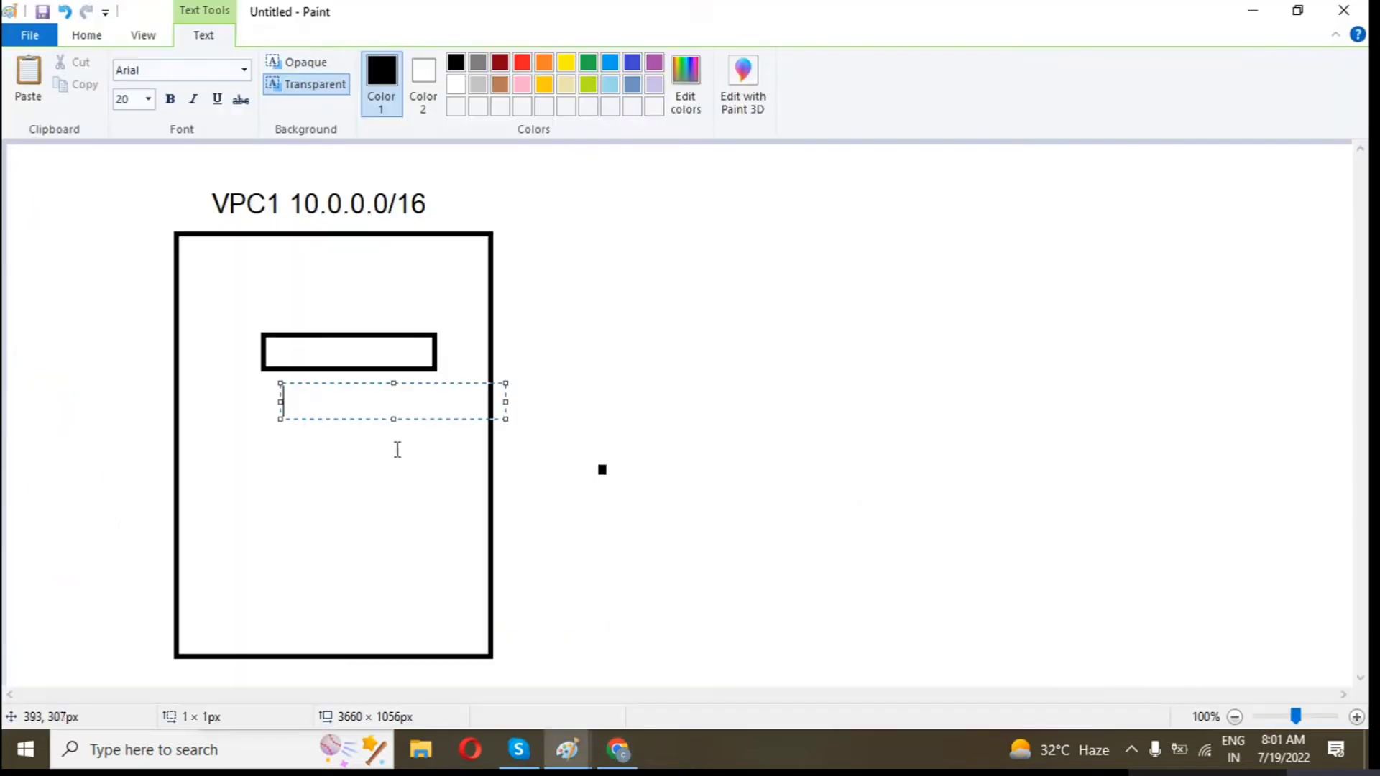
pyautogui.hotkey('ctrl', 'v')
pyautogui.click(400, 436)
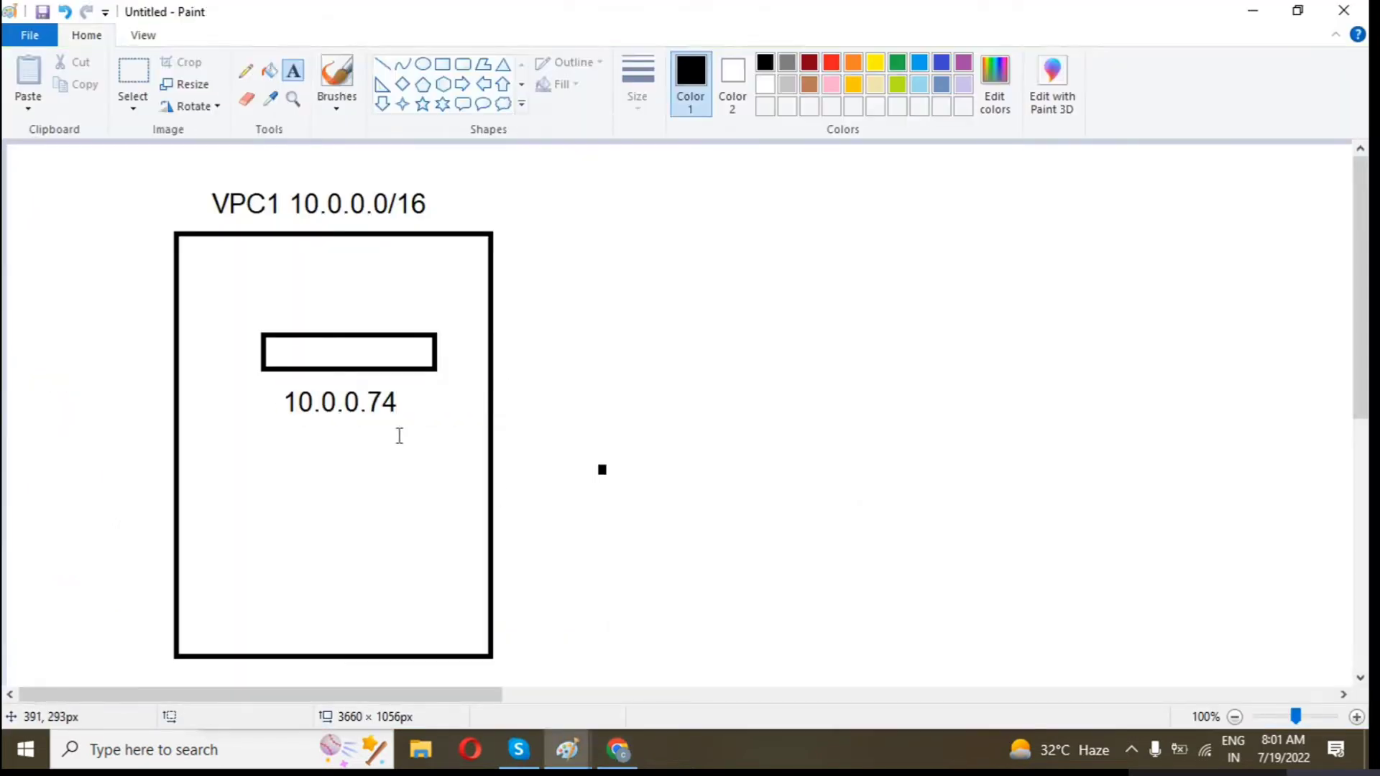
# Add the region label "OREGAN" near the lower edge inside the VPC1 rectangle
pyautogui.click(621, 376)
pyautogui.click(551, 249)
pyautogui.click(225, 625)
pyautogui.write('O')
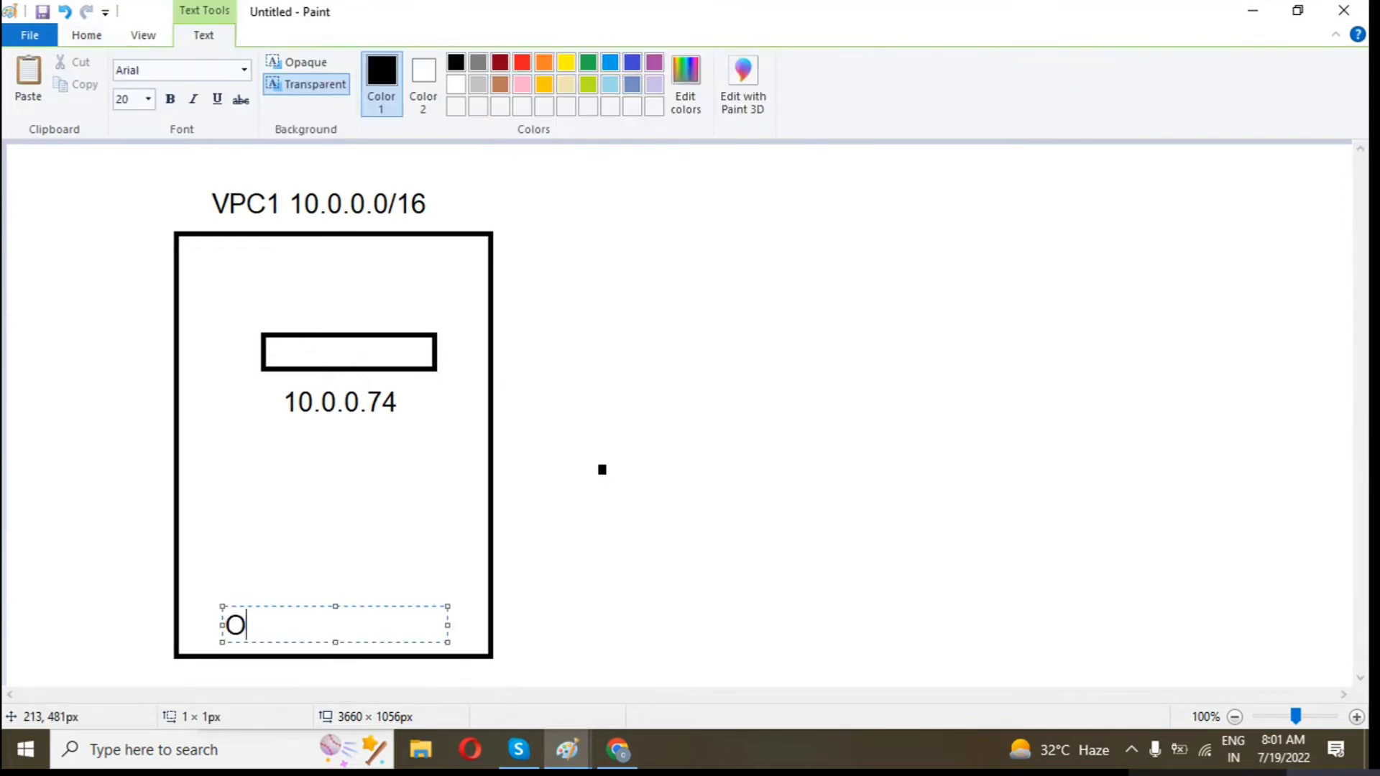
pyautogui.write('REGAN')
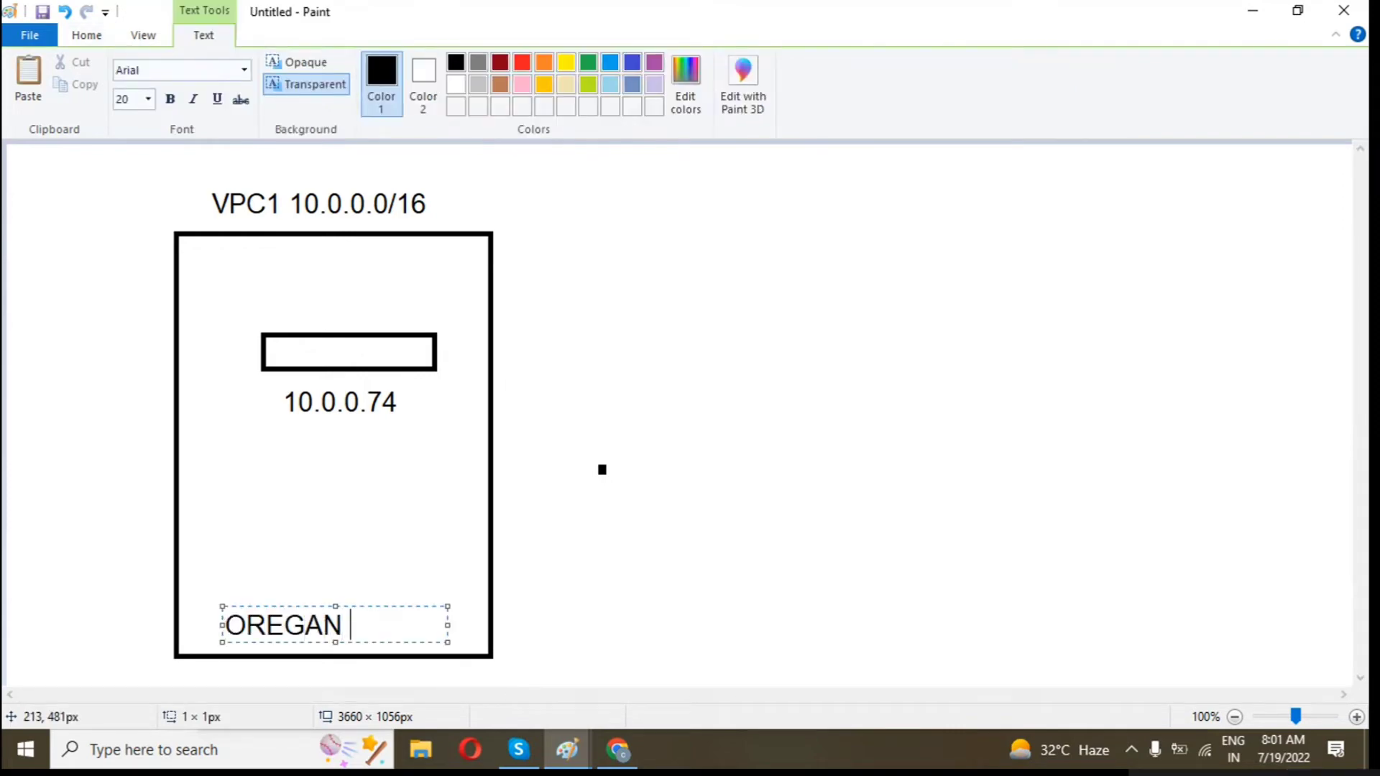
pyautogui.click(762, 525)
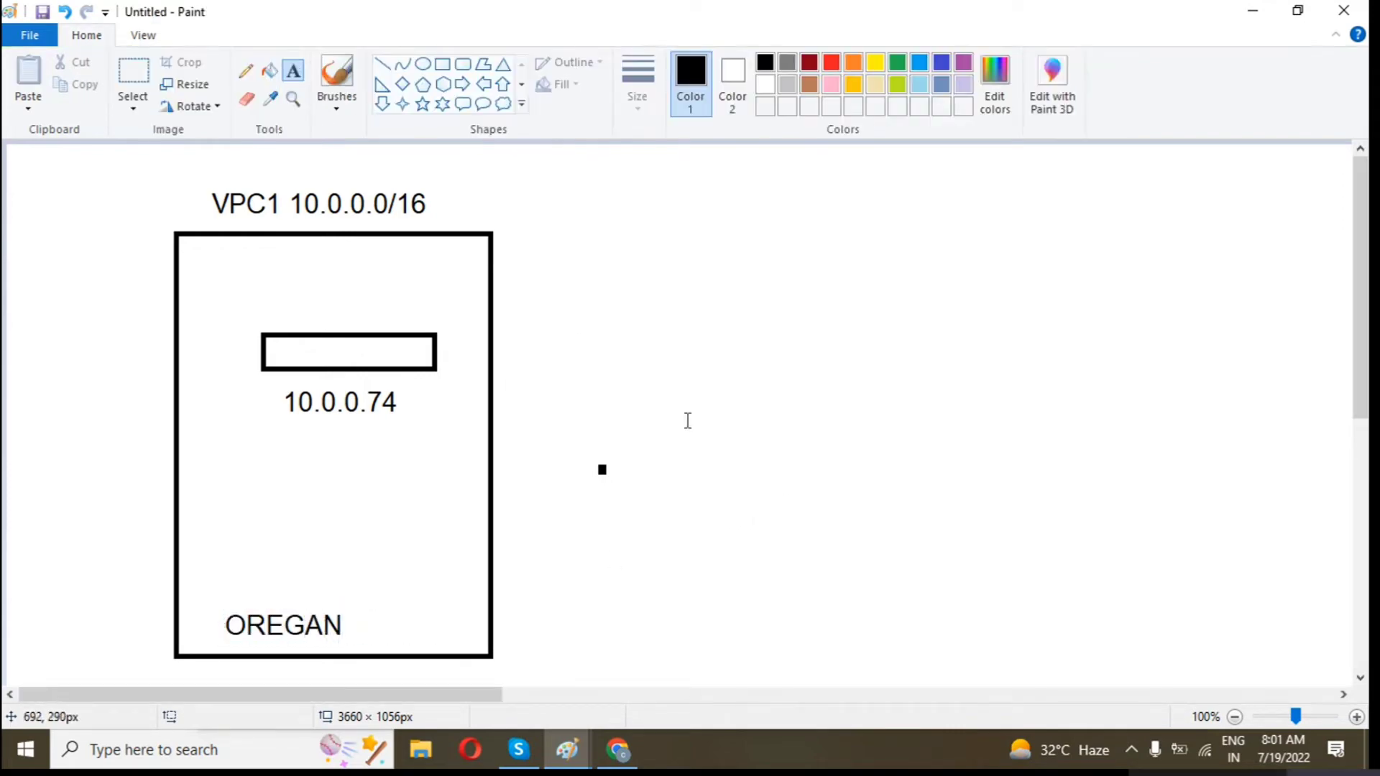
# Draw a second large rectangle for the other VPC, well to the right of the VPC1 rectangle
pyautogui.click(442, 64)
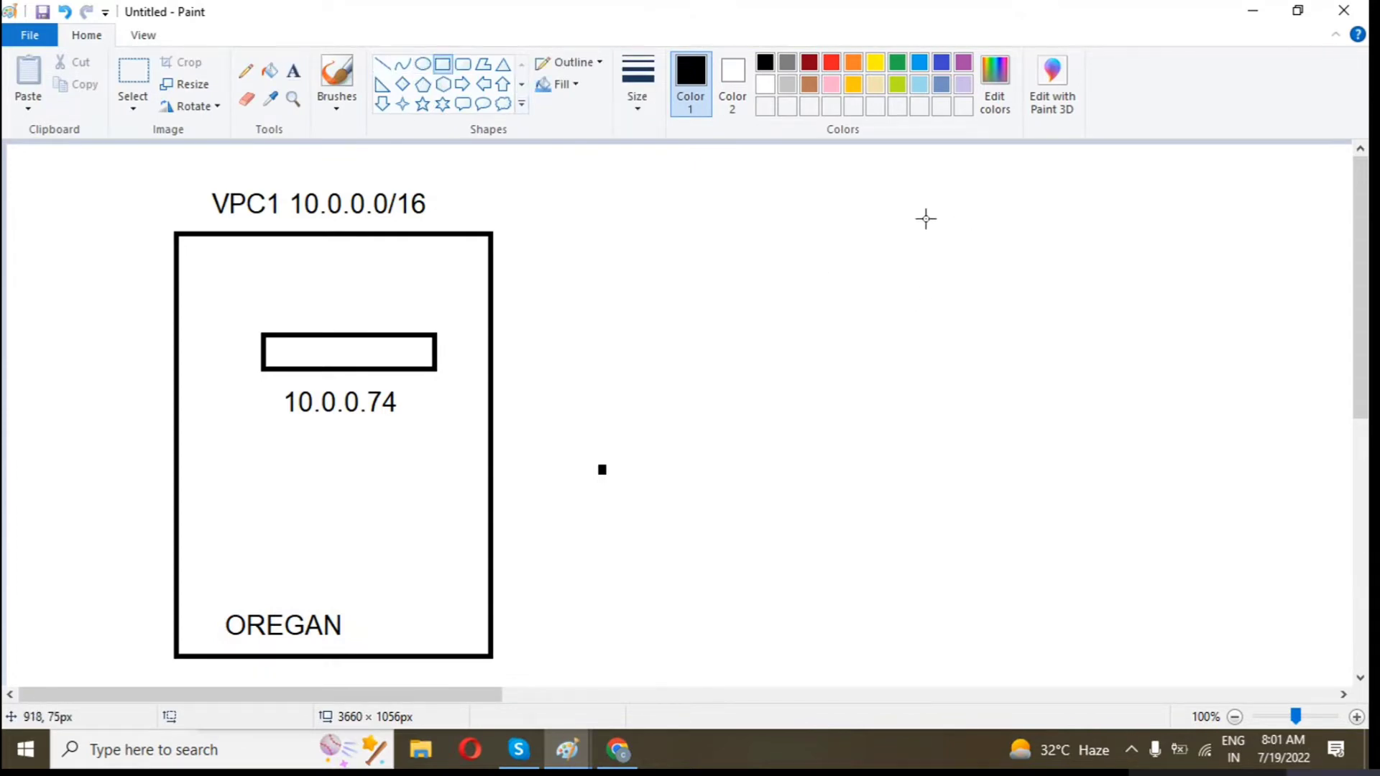
pyautogui.moveTo(920, 209); pyautogui.dragTo(1296, 654)
pyautogui.click(853, 551)
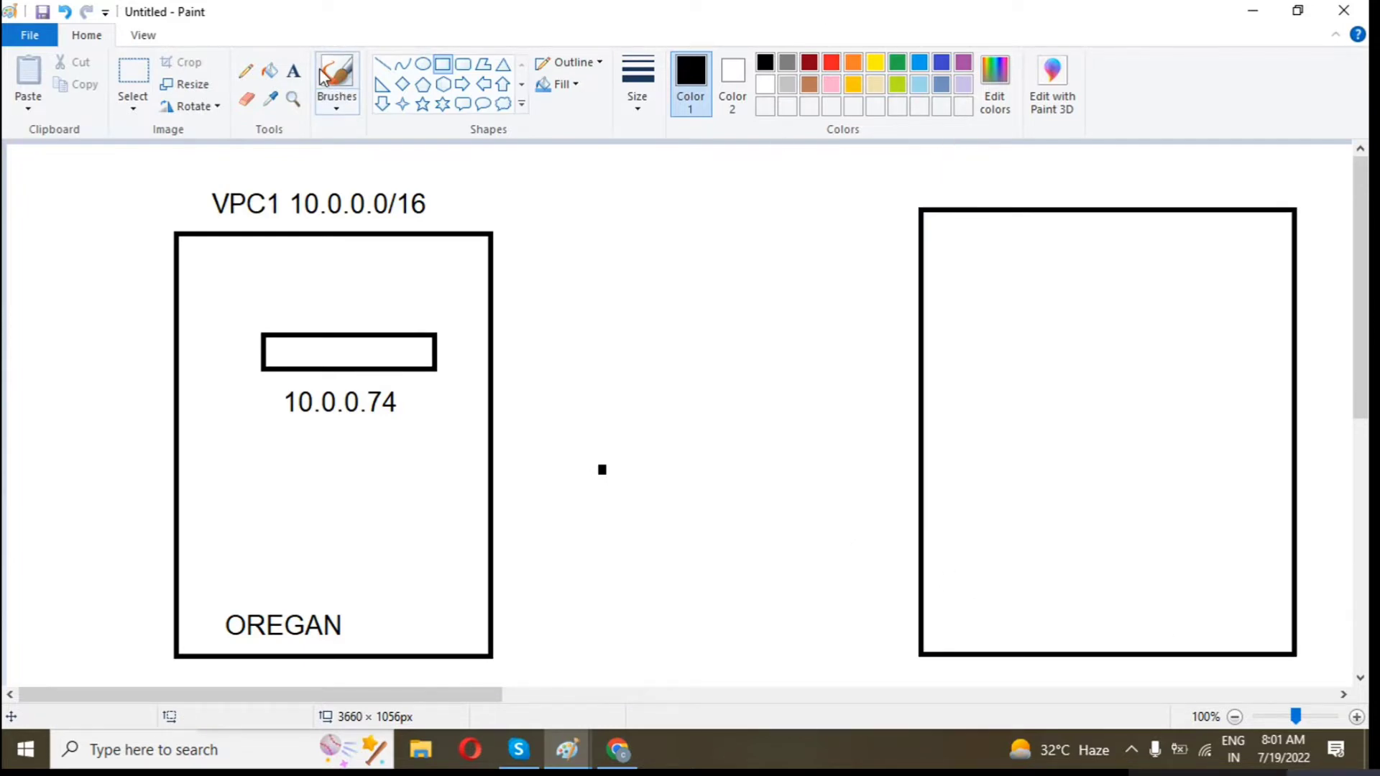
# Label the second rectangle "VPC2- 192.168.0.0/16" above its upper edge, widening the text box so it fits on one line
pyautogui.click(291, 79)
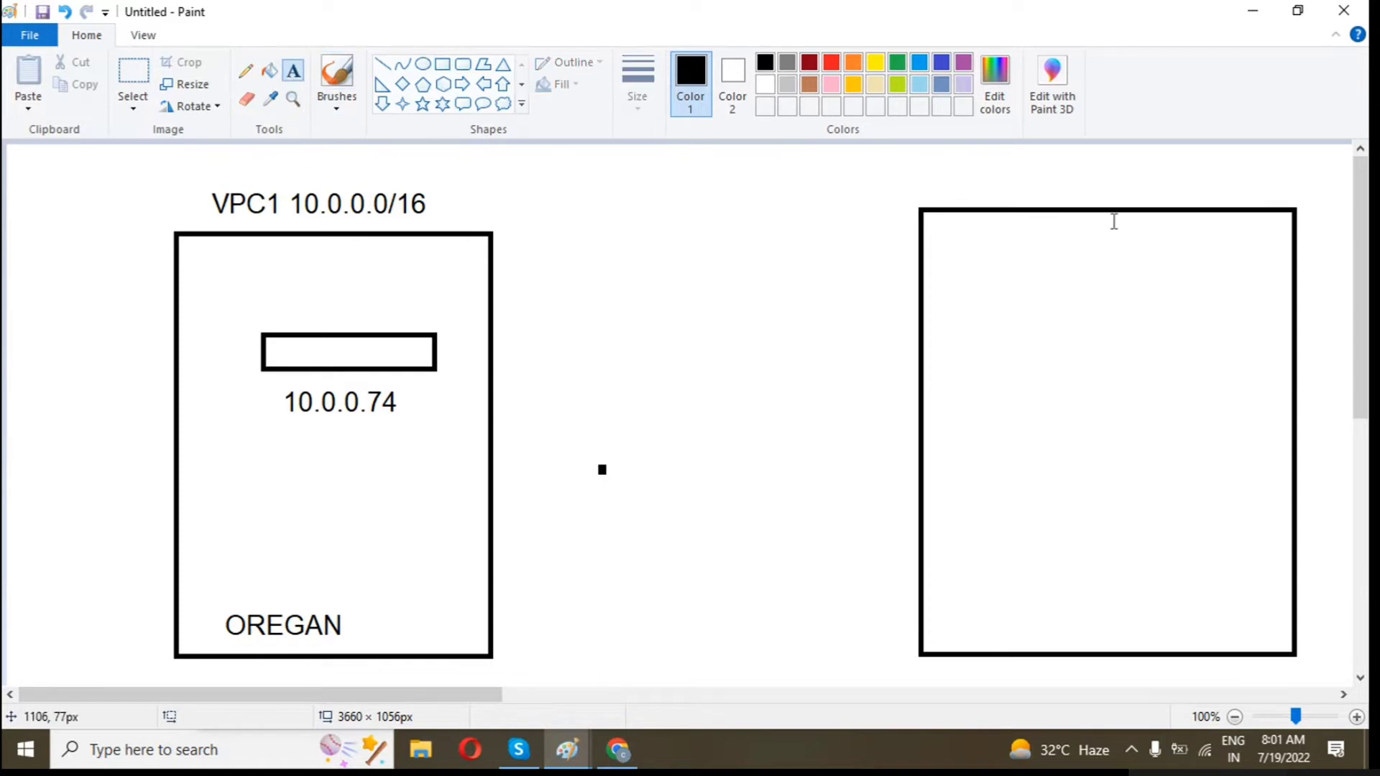
pyautogui.click(962, 174)
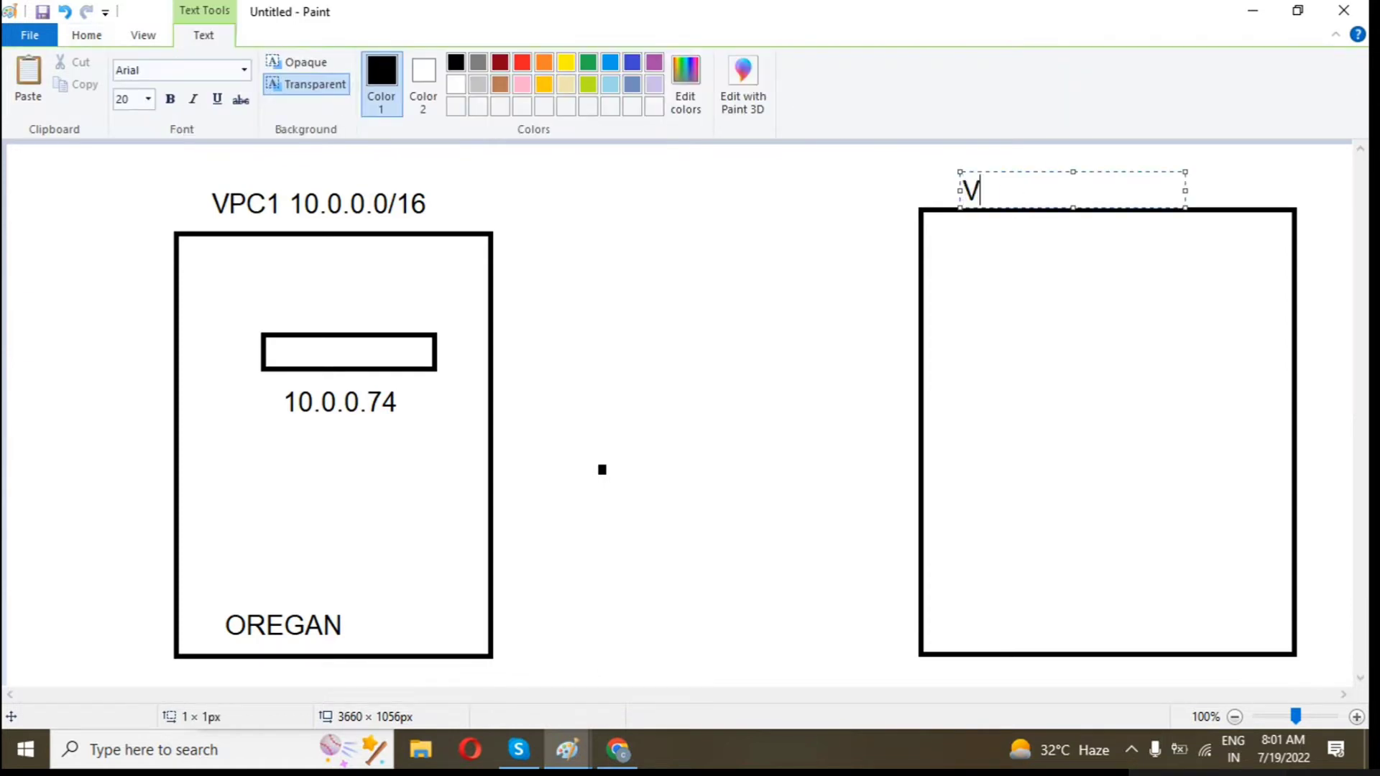
pyautogui.write('VPC2- 19')
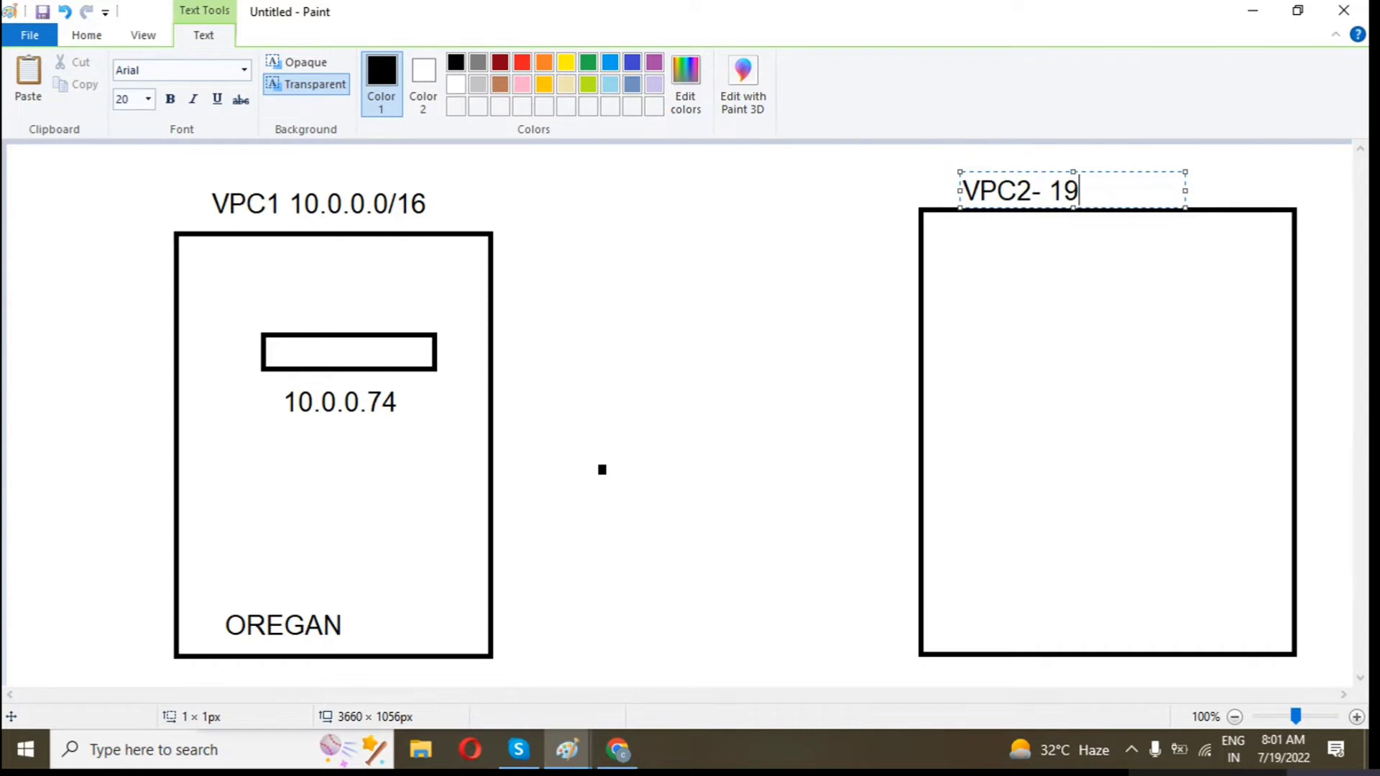
pyautogui.write('2.168.')
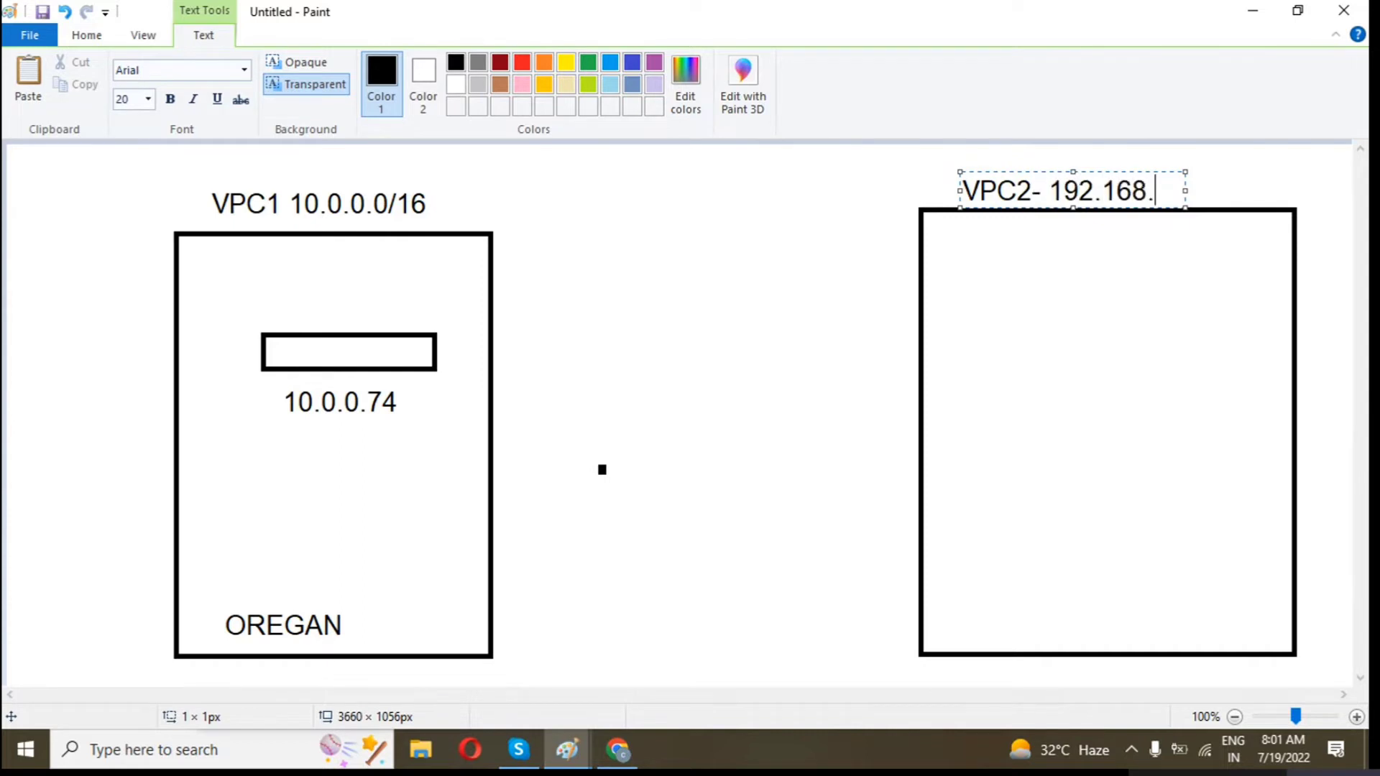
pyautogui.write('0.0/16')
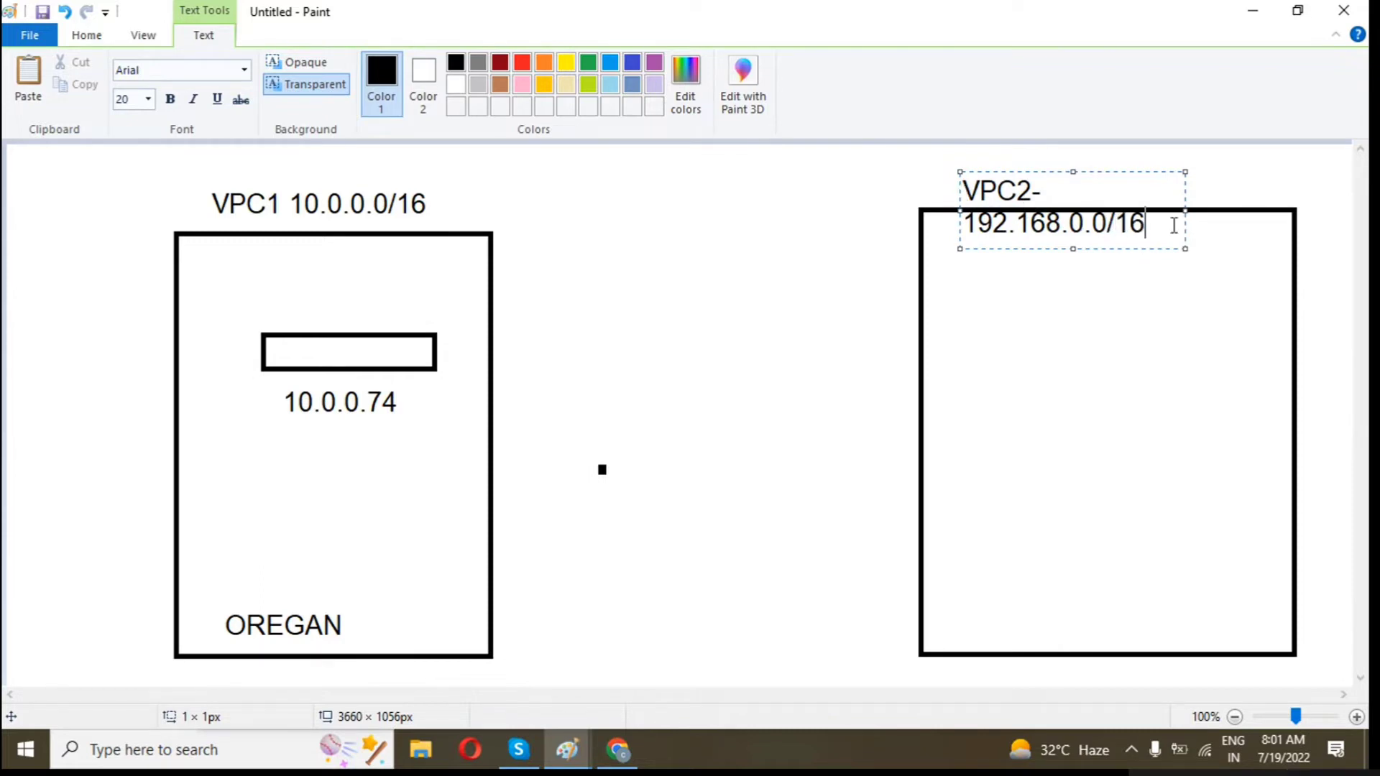
pyautogui.moveTo(1184, 210); pyautogui.dragTo(1268, 210)
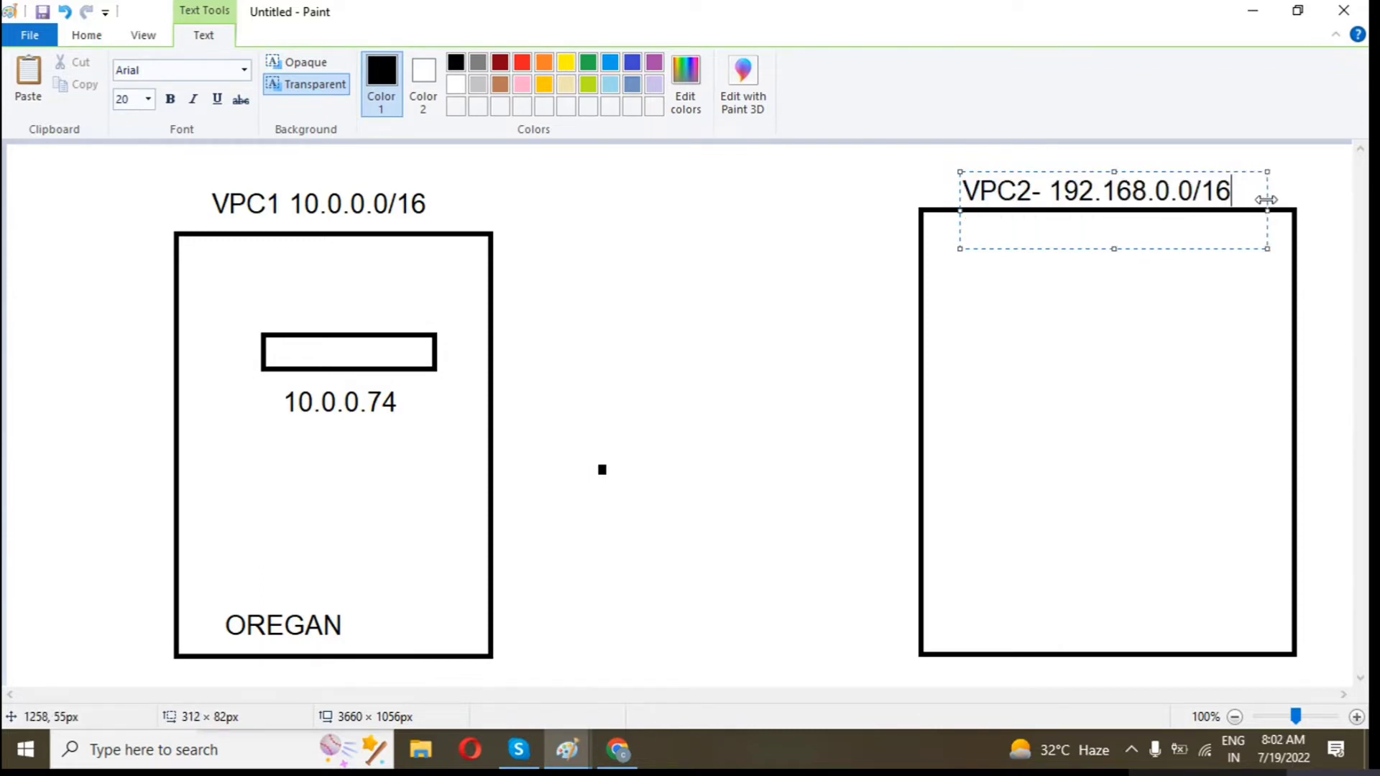
pyautogui.click(1134, 370)
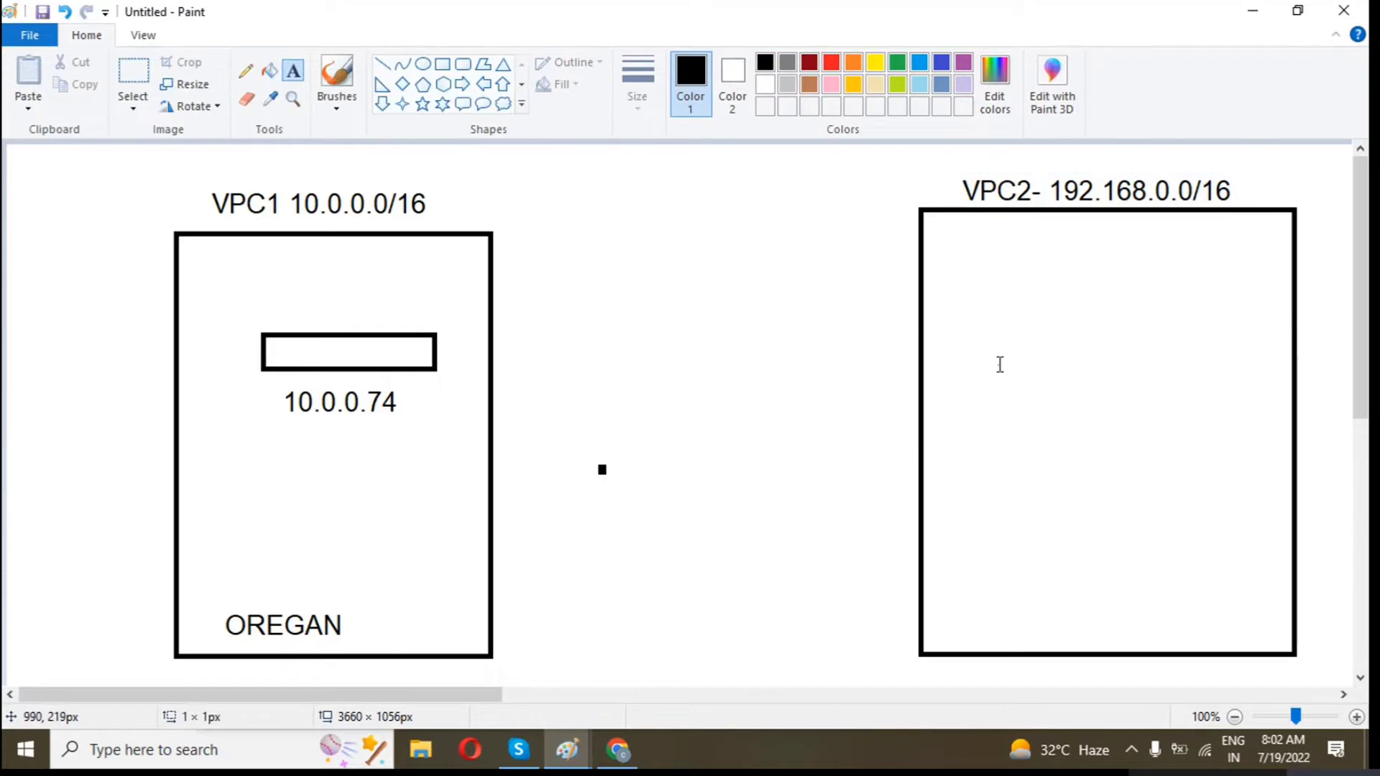
pyautogui.click(999, 363)
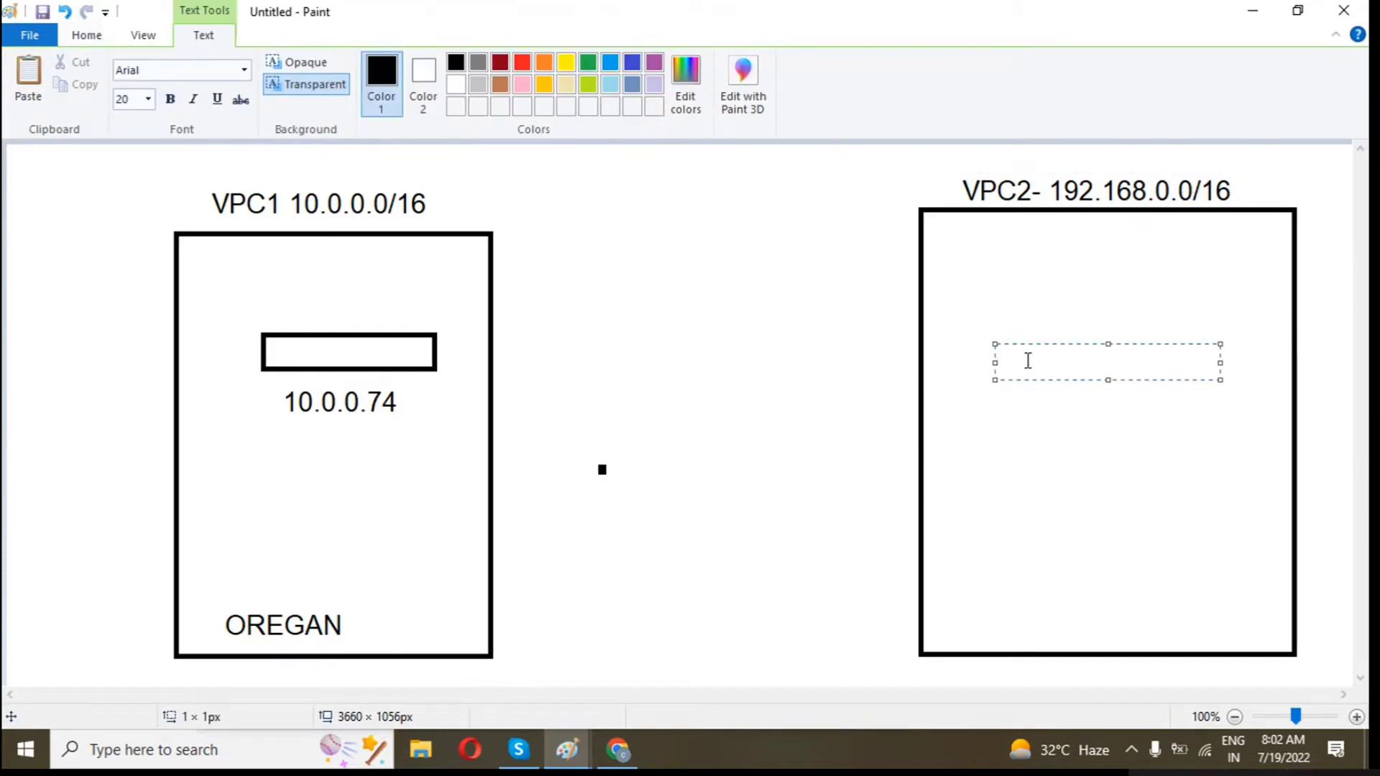
pyautogui.click(687, 247)
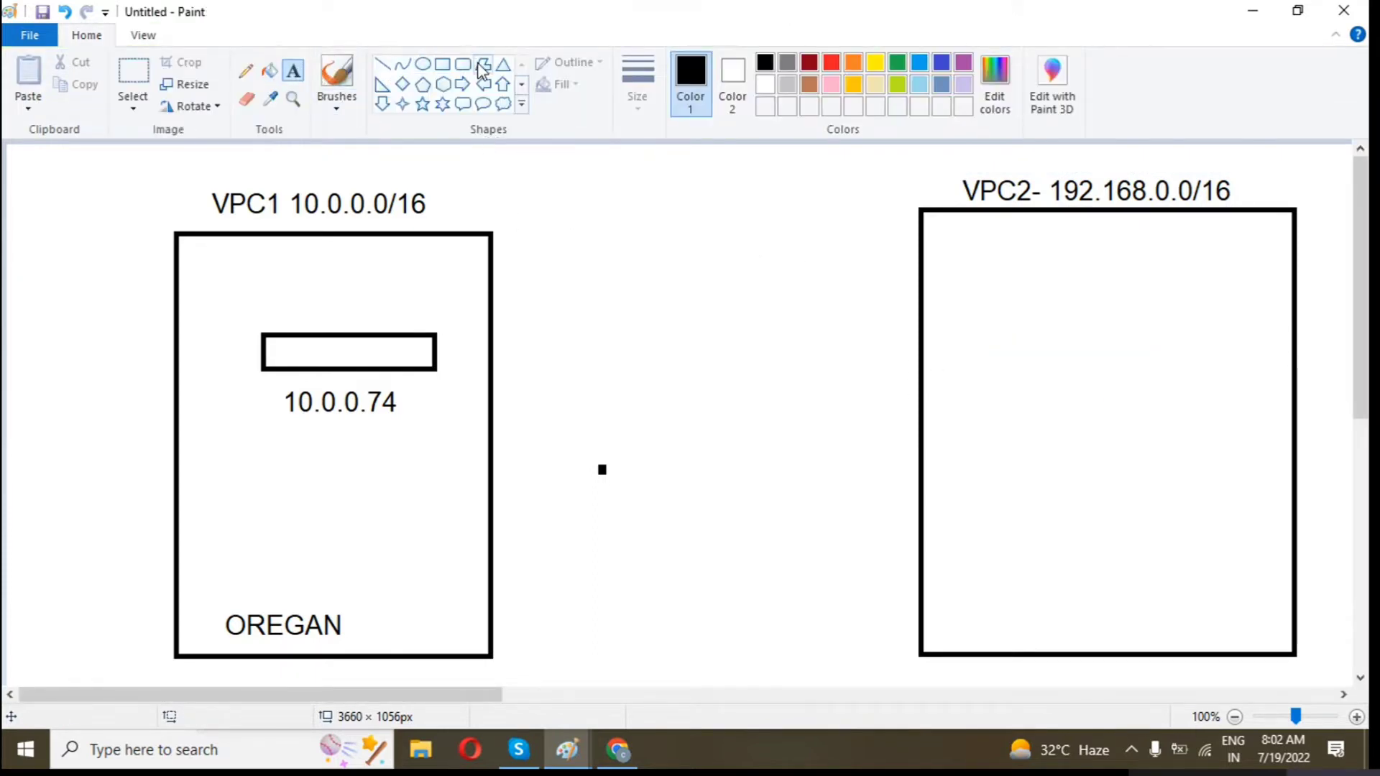
# Draw a small wide rectangle for the VM inside the upper half of the VPC2 rectangle
pyautogui.click(443, 64)
pyautogui.moveTo(1013, 332); pyautogui.dragTo(1234, 379)
pyautogui.click(719, 391)
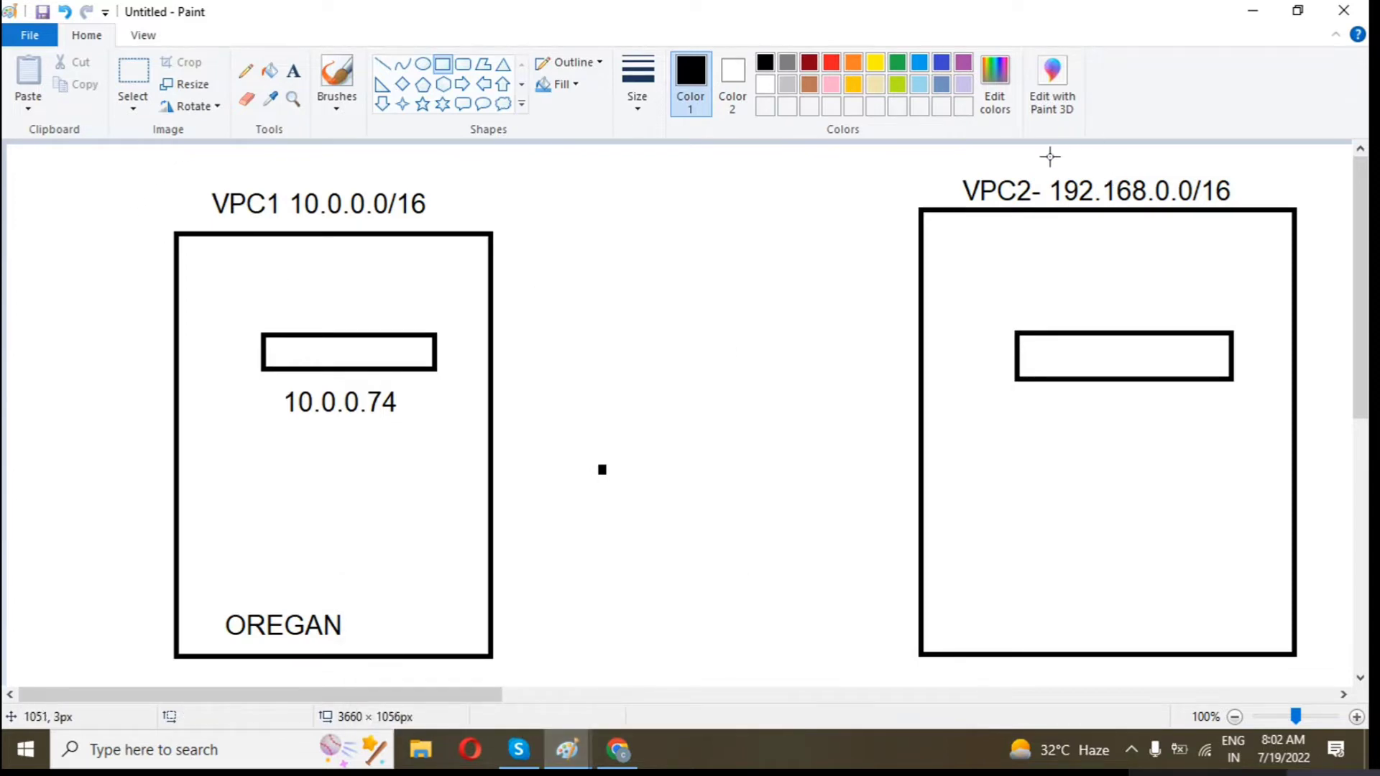
# Switch to the Singapore VPC console in Chrome and create a VPC named VPC2 with IPv4 CIDR 192.168.0.0/16
pyautogui.click(617, 750)
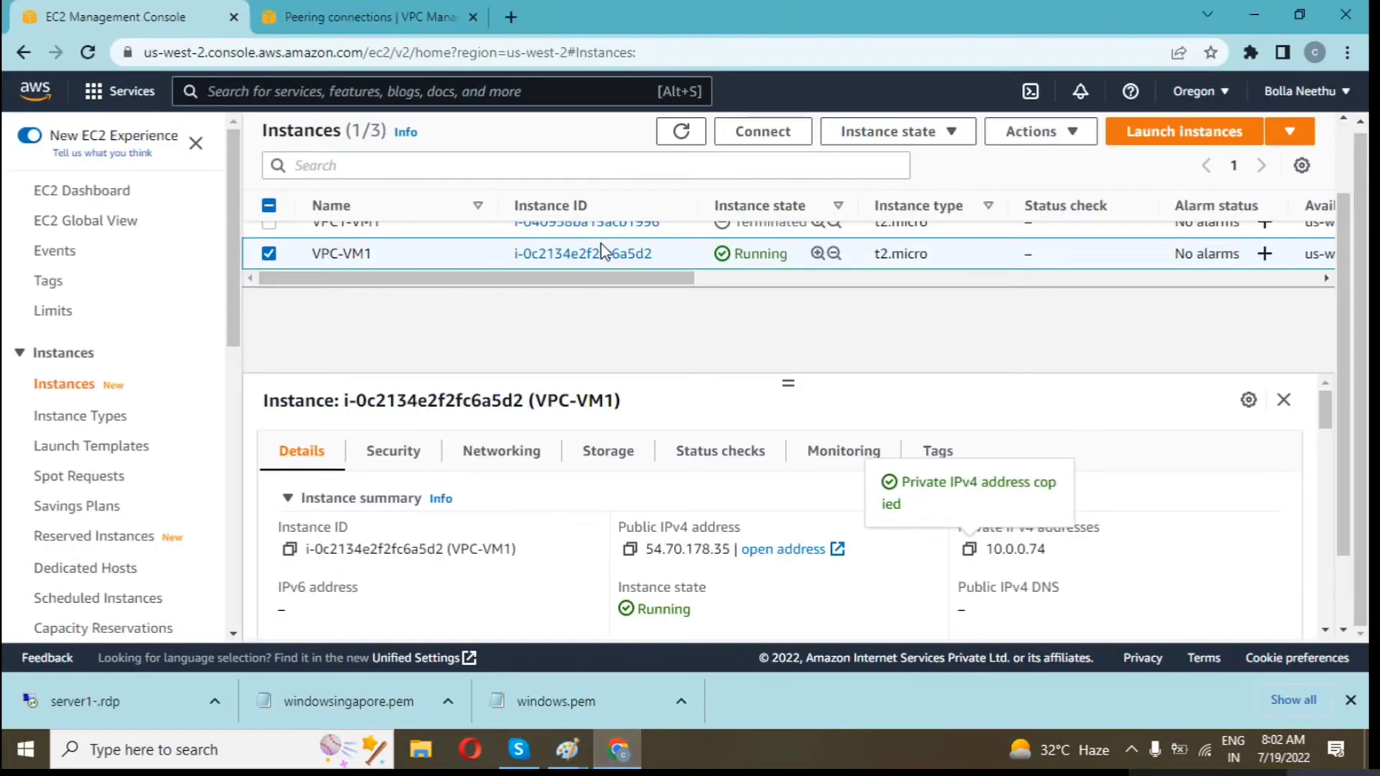
pyautogui.click(330, 7)
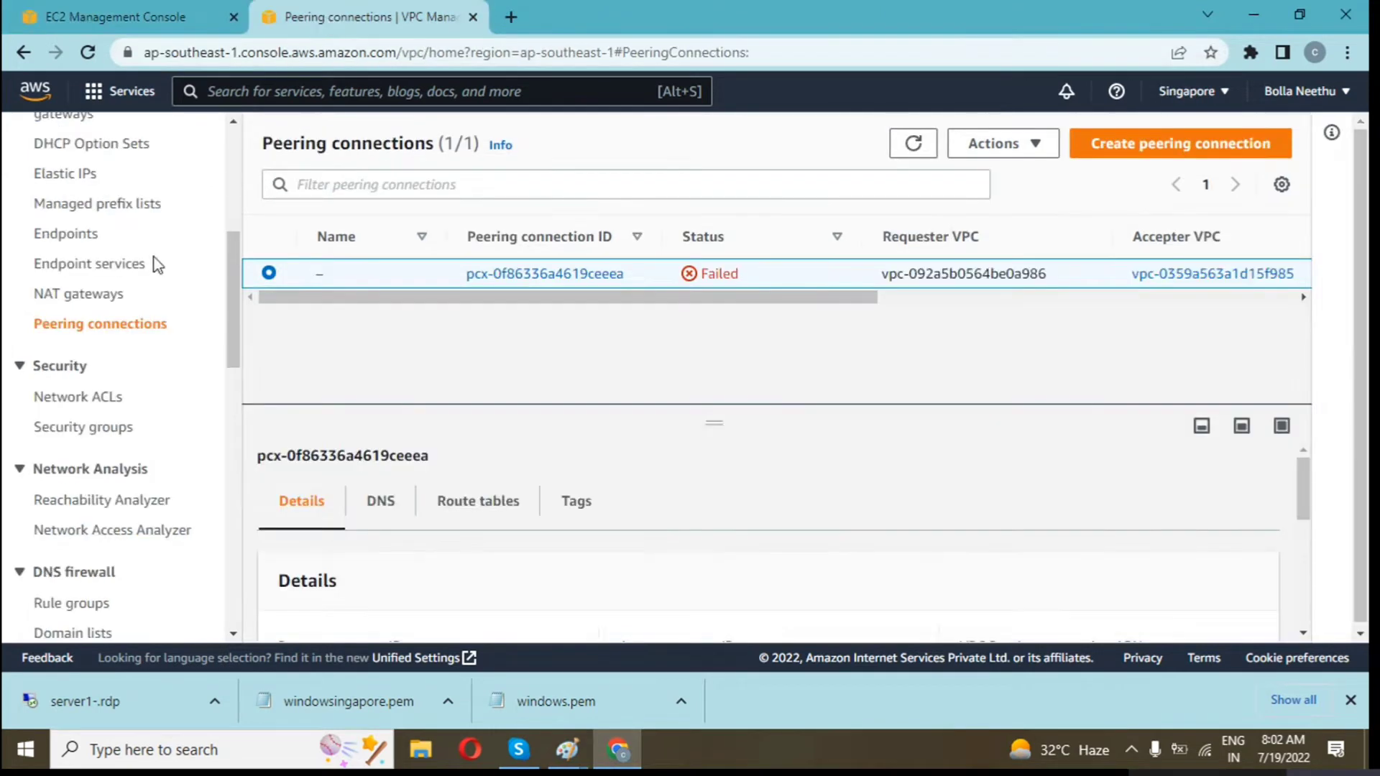
pyautogui.scroll(5, 157, 266)
pyautogui.click(51, 375)
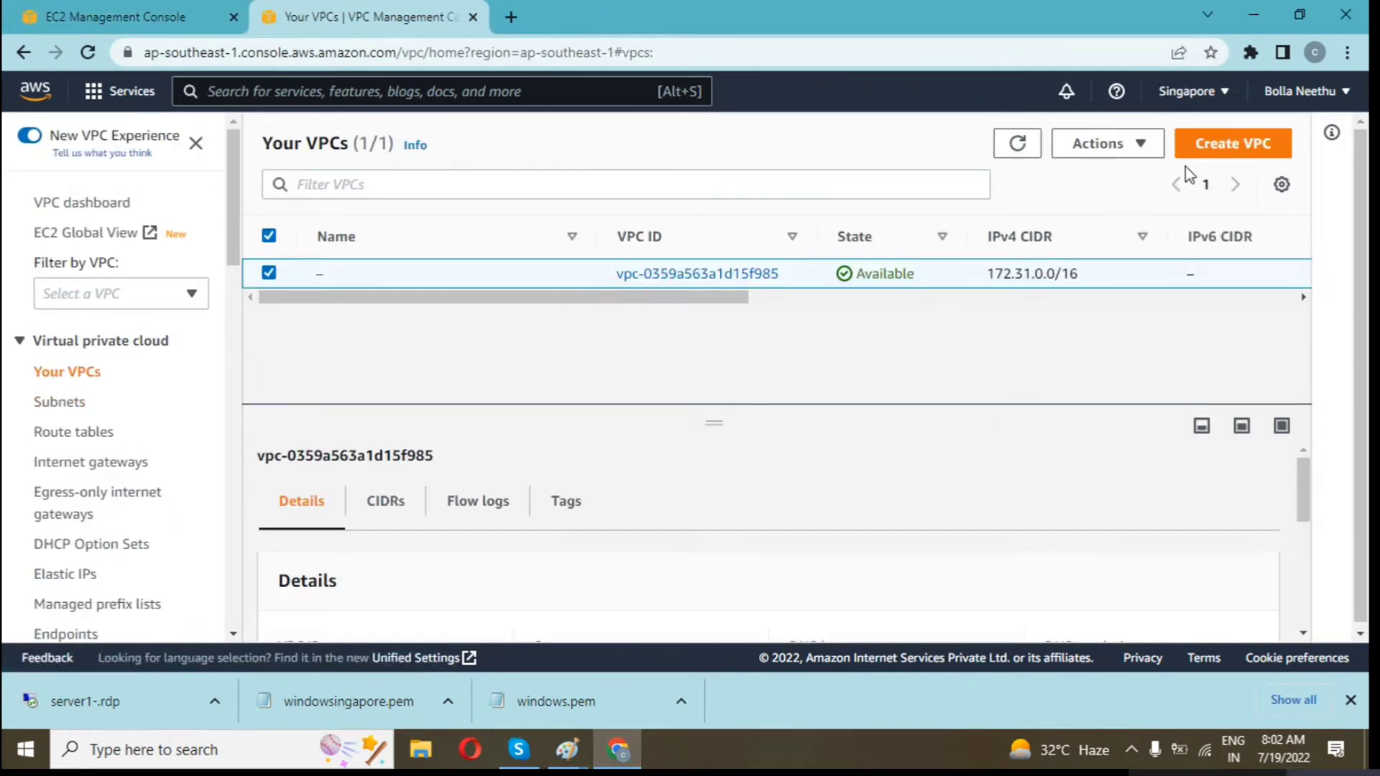
pyautogui.click(1219, 146)
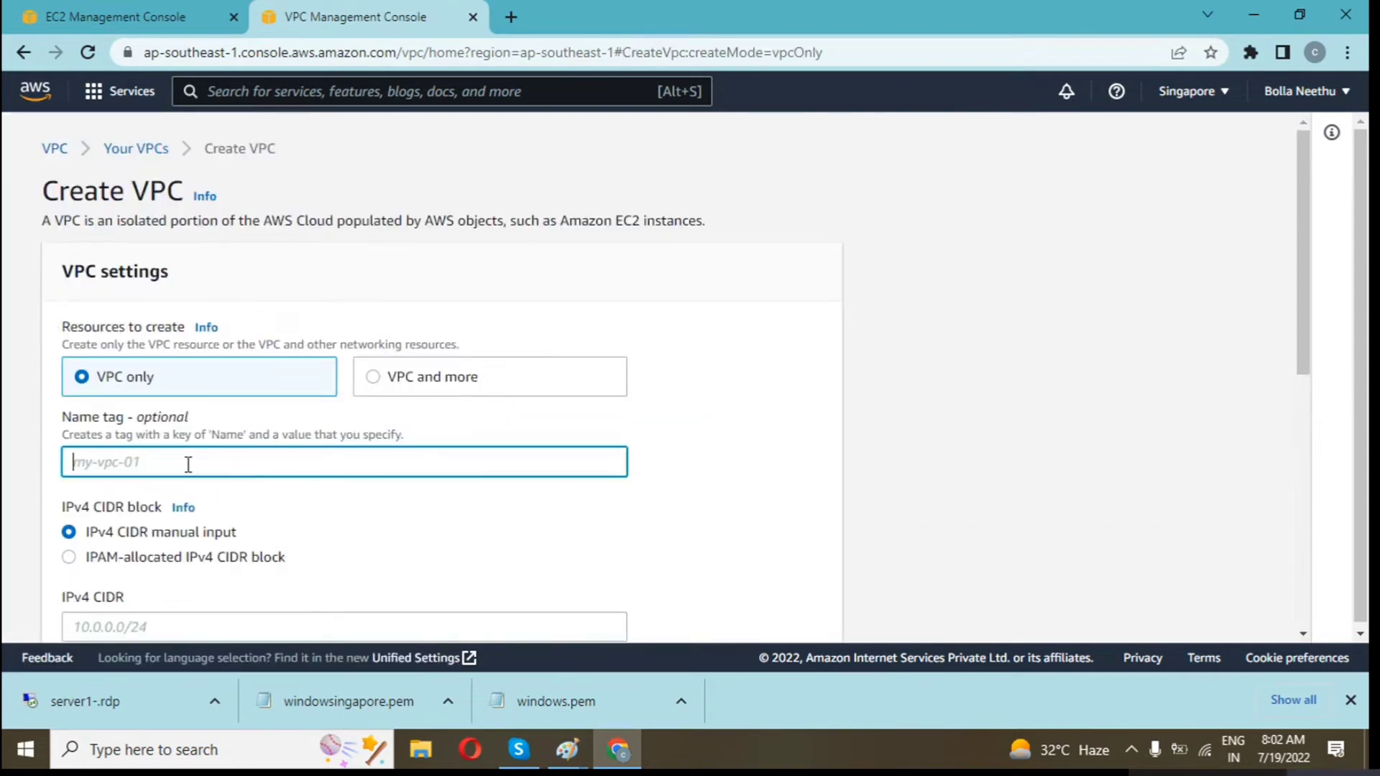
pyautogui.write('VPC2')
pyautogui.scroll(-4, 189, 464)
pyautogui.click(114, 331)
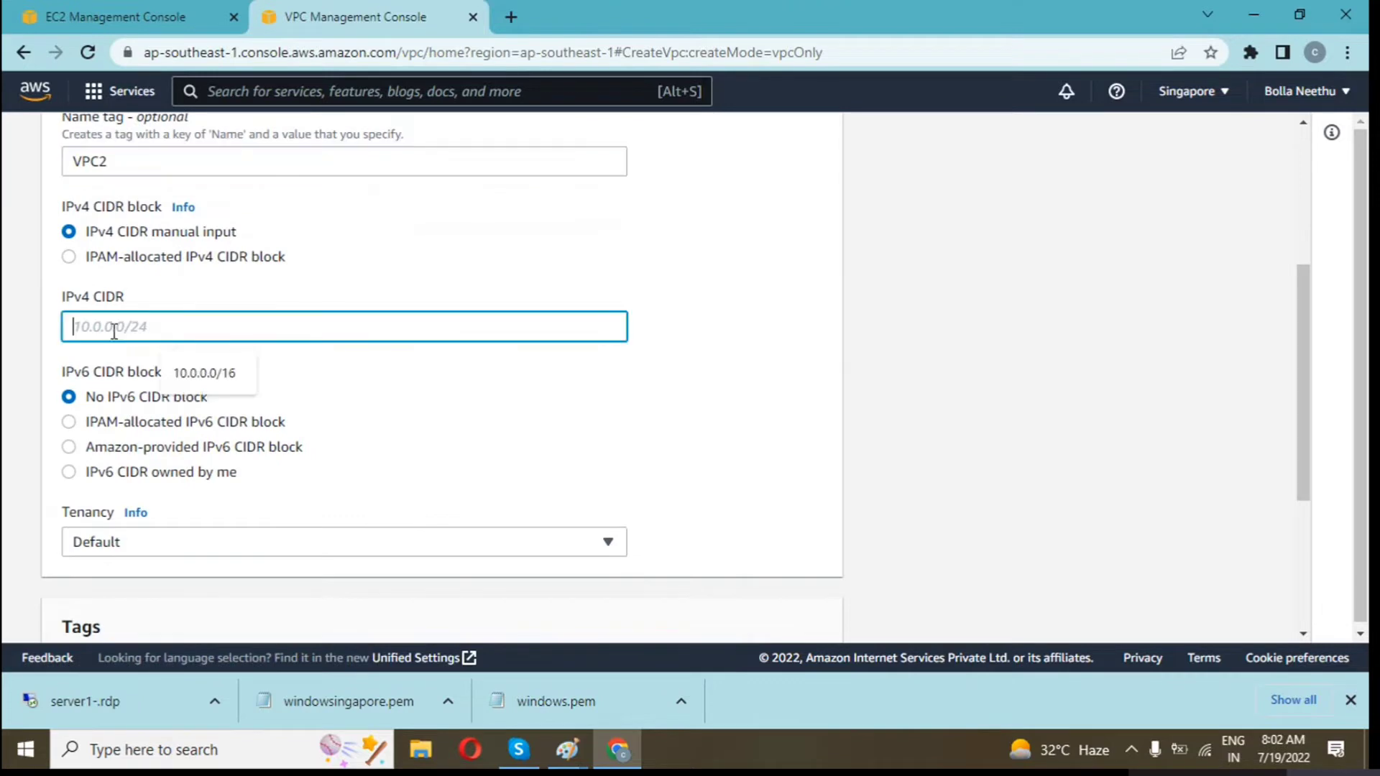
pyautogui.write('192.168.0.0/16')
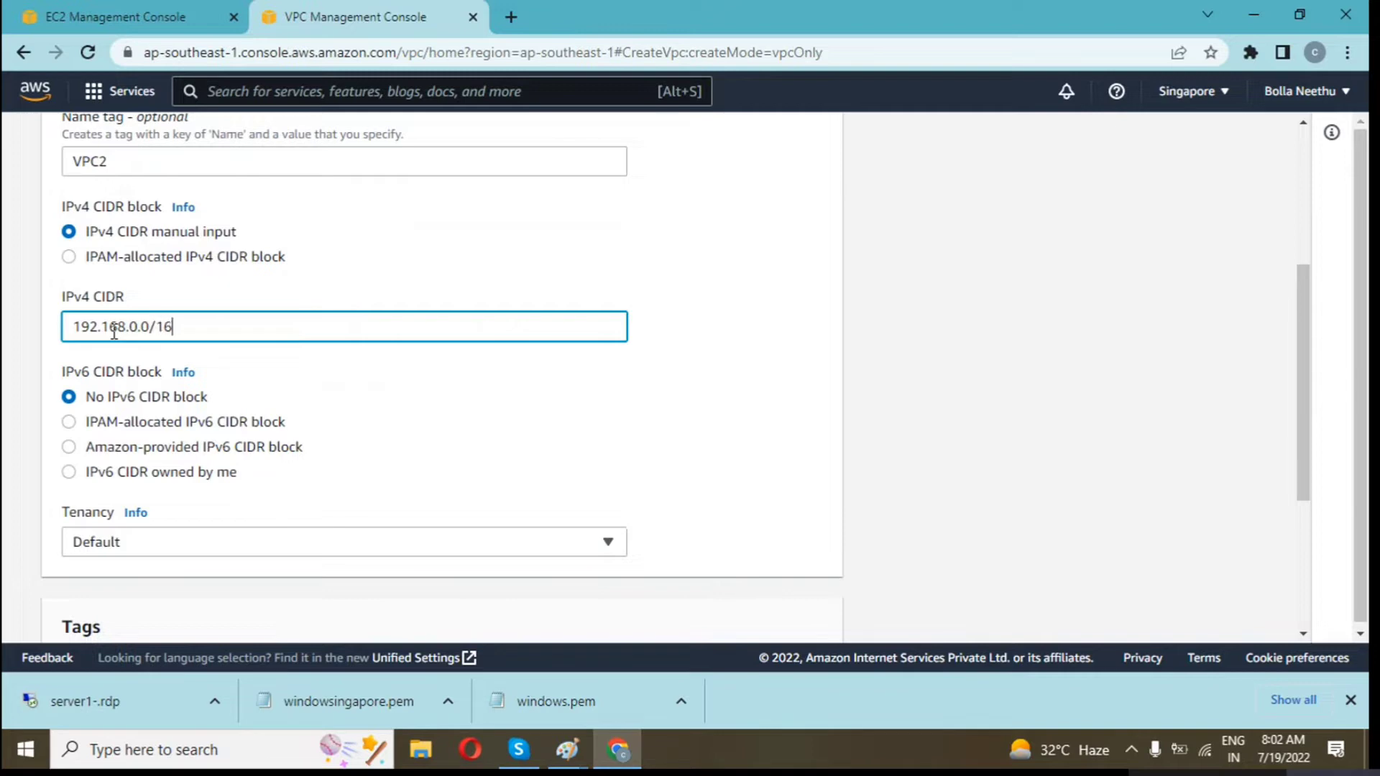
pyautogui.scroll(-4, 163, 389)
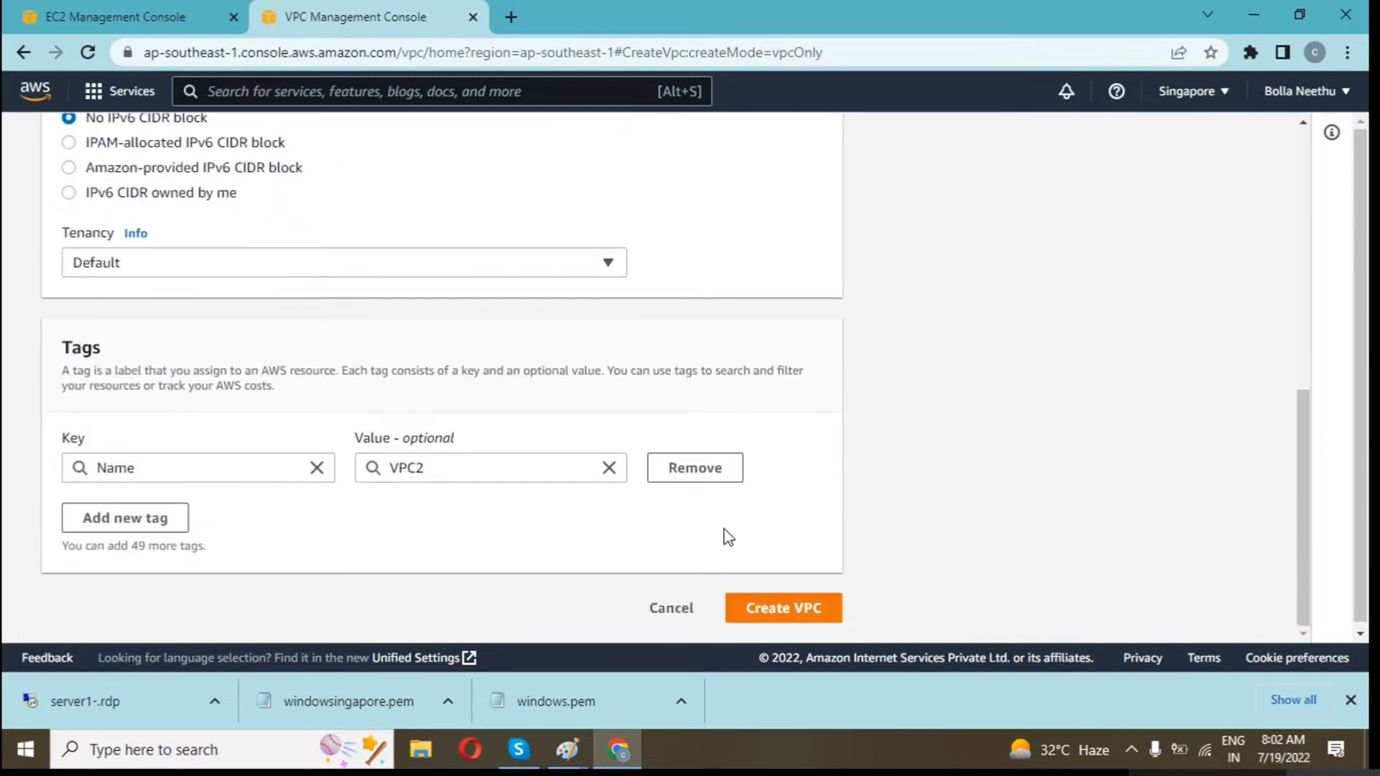
pyautogui.click(778, 623)
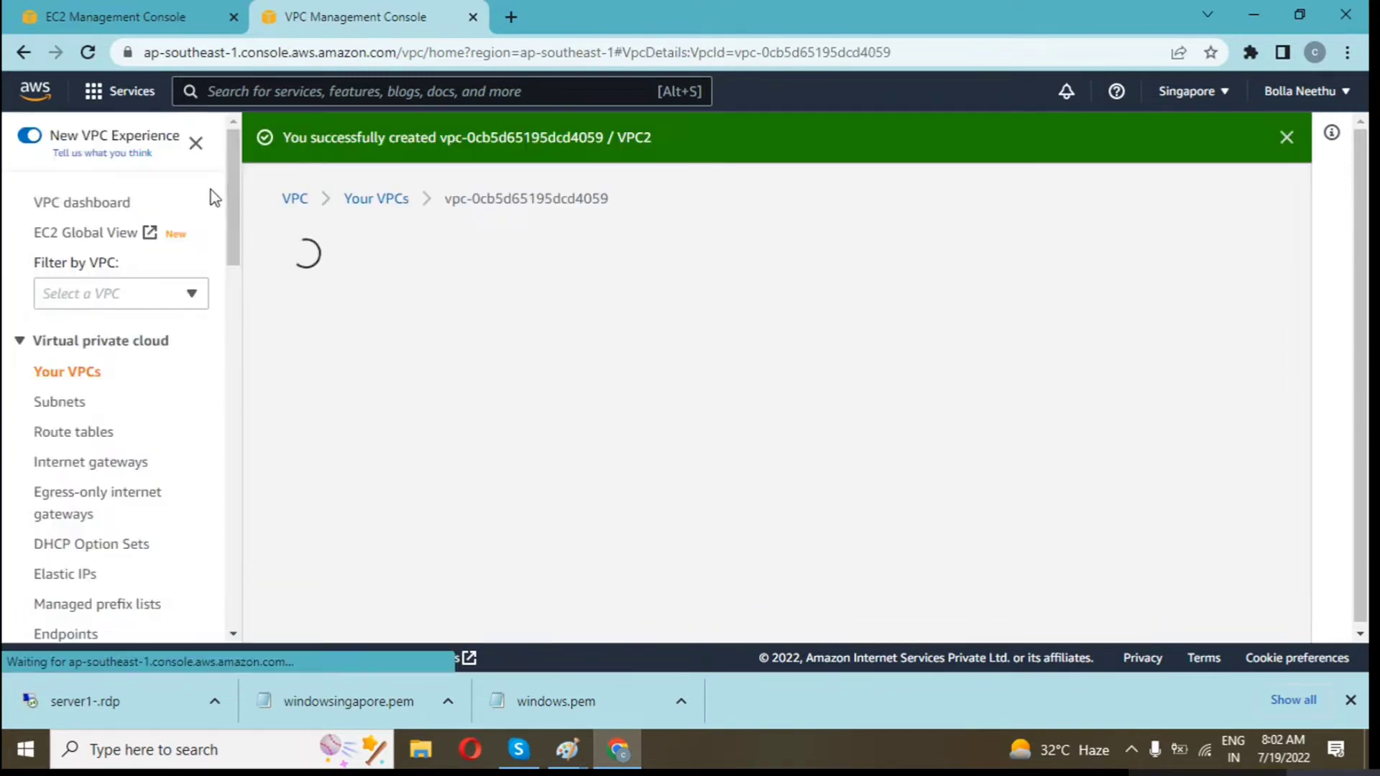
# Start creating a new subnet and choose VPC2 as its VPC
pyautogui.click(56, 404)
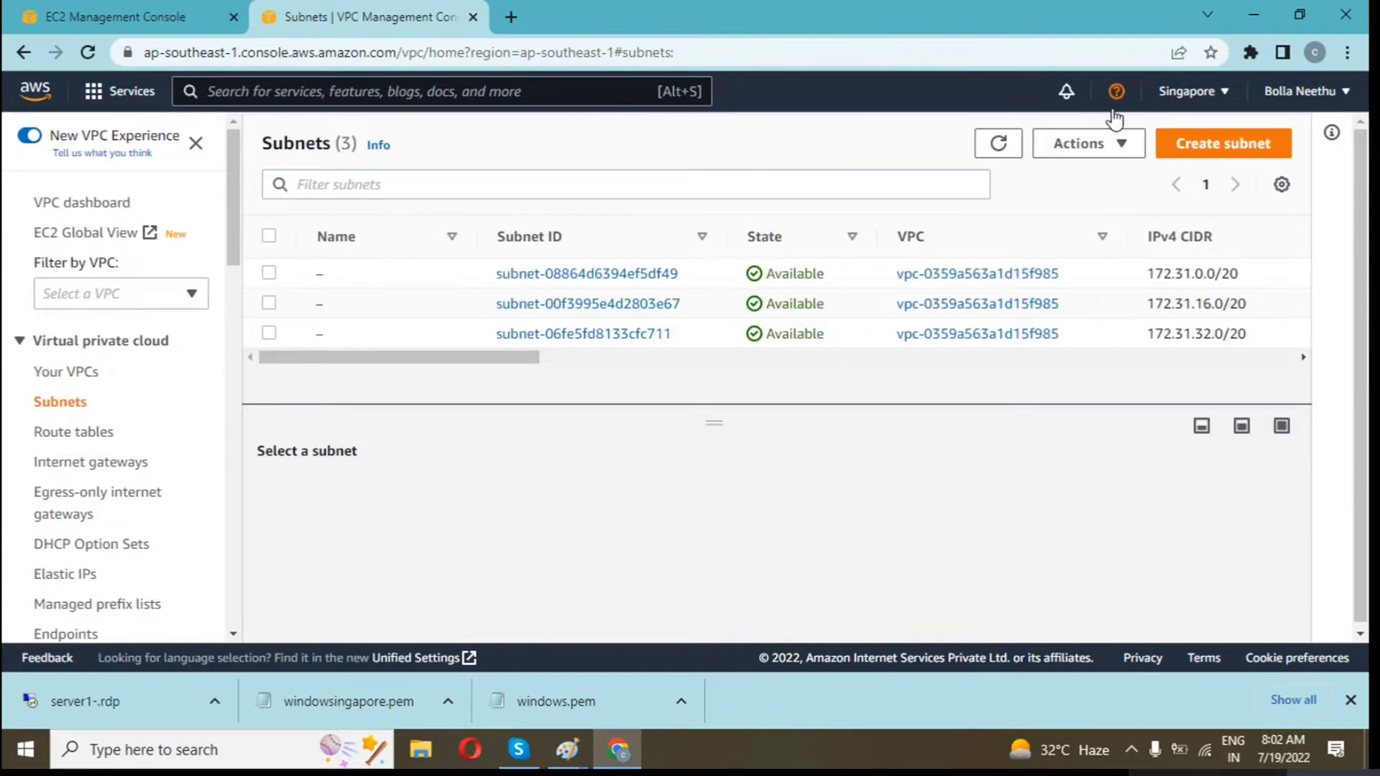
pyautogui.click(1237, 154)
pyautogui.click(158, 365)
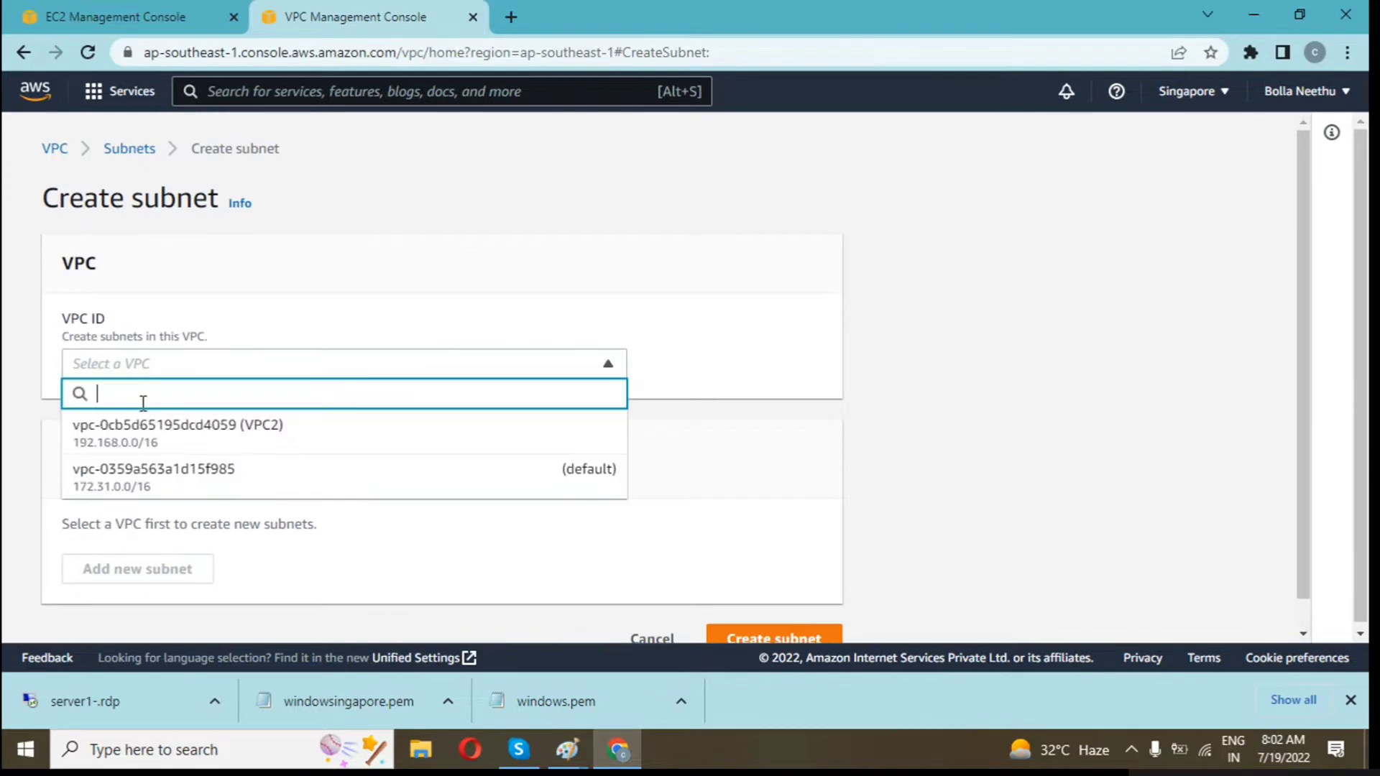
pyautogui.click(153, 432)
pyautogui.scroll(-4, 147, 512)
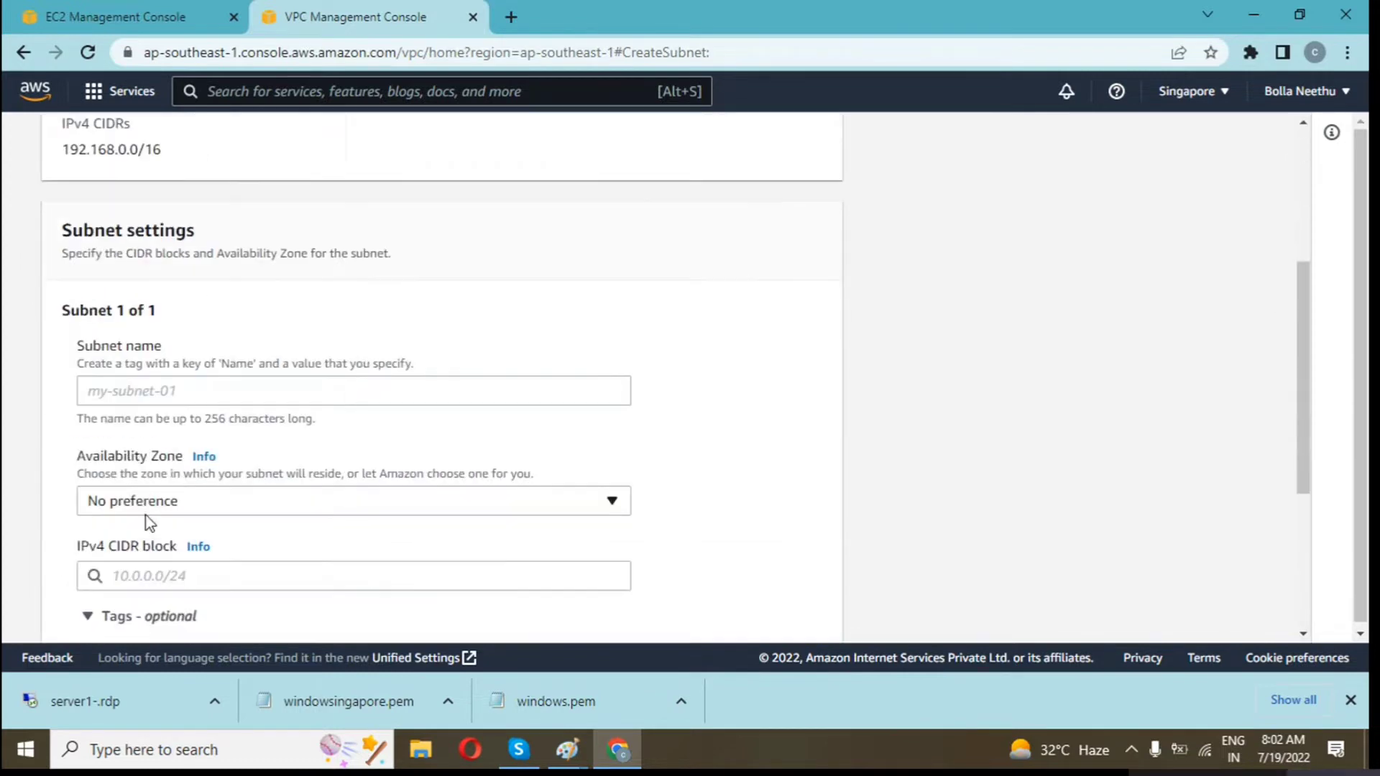
# Name the subnet my-vpc2-subnet and place it in the availability zone ap-southeast-1a
pyautogui.click(140, 393)
pyautogui.write('MY-')
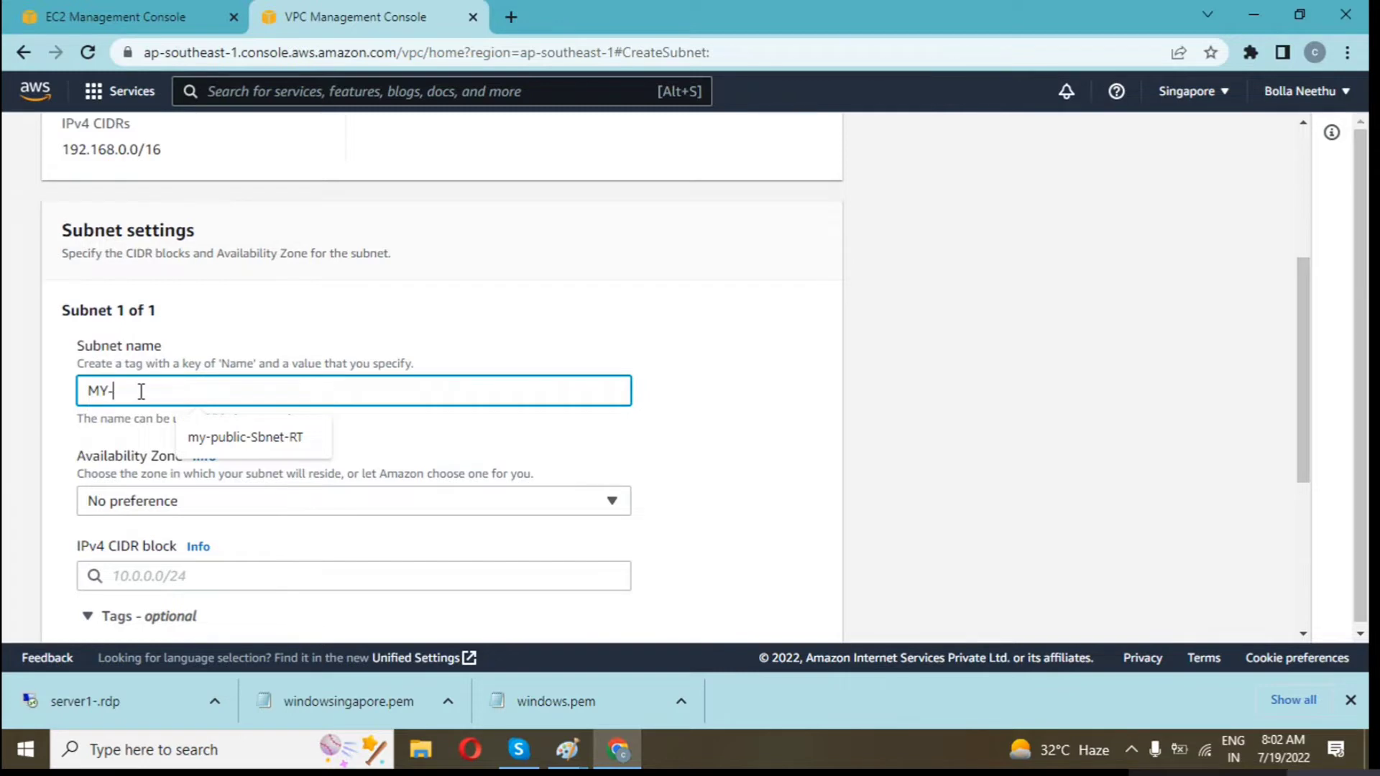
pyautogui.press('BackSpace')
pyautogui.press('BackSpace')
pyautogui.press('BackSpace')
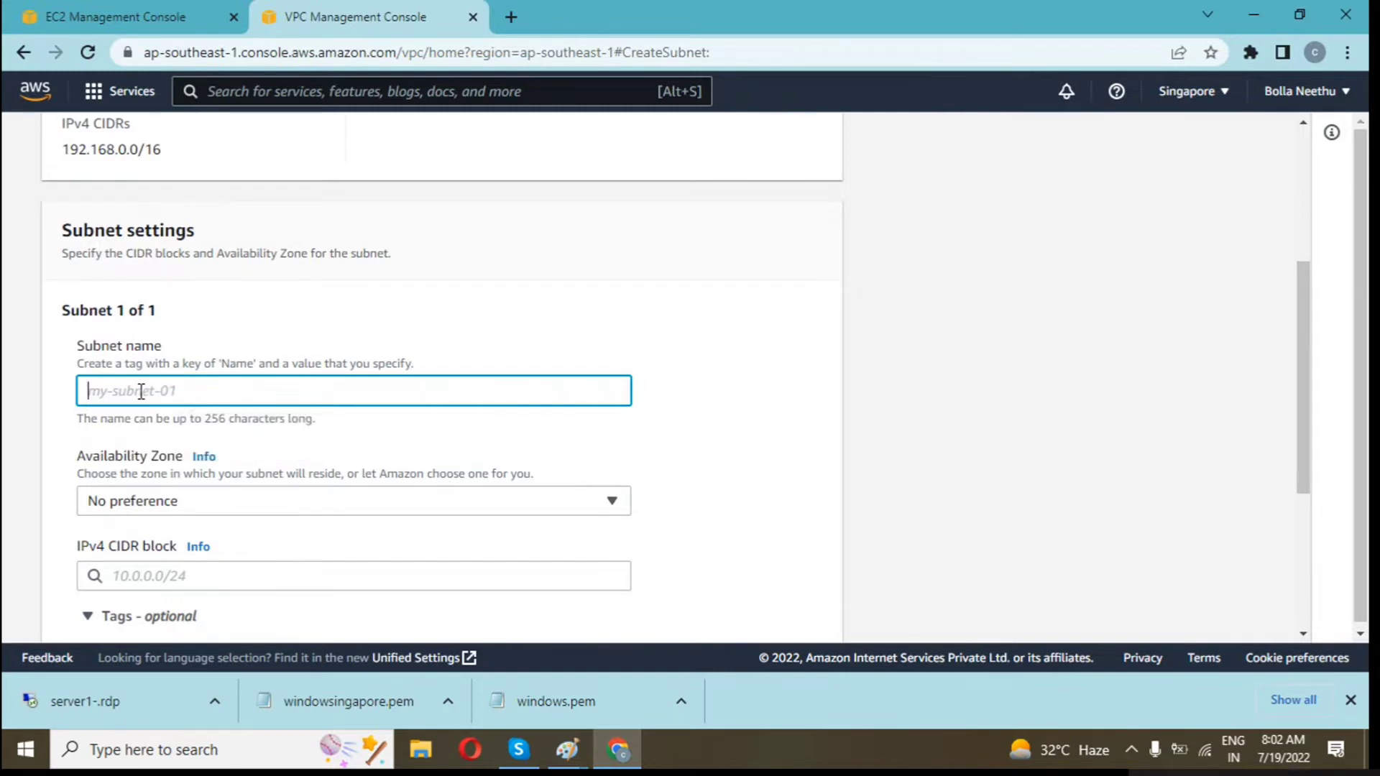
pyautogui.write('my')
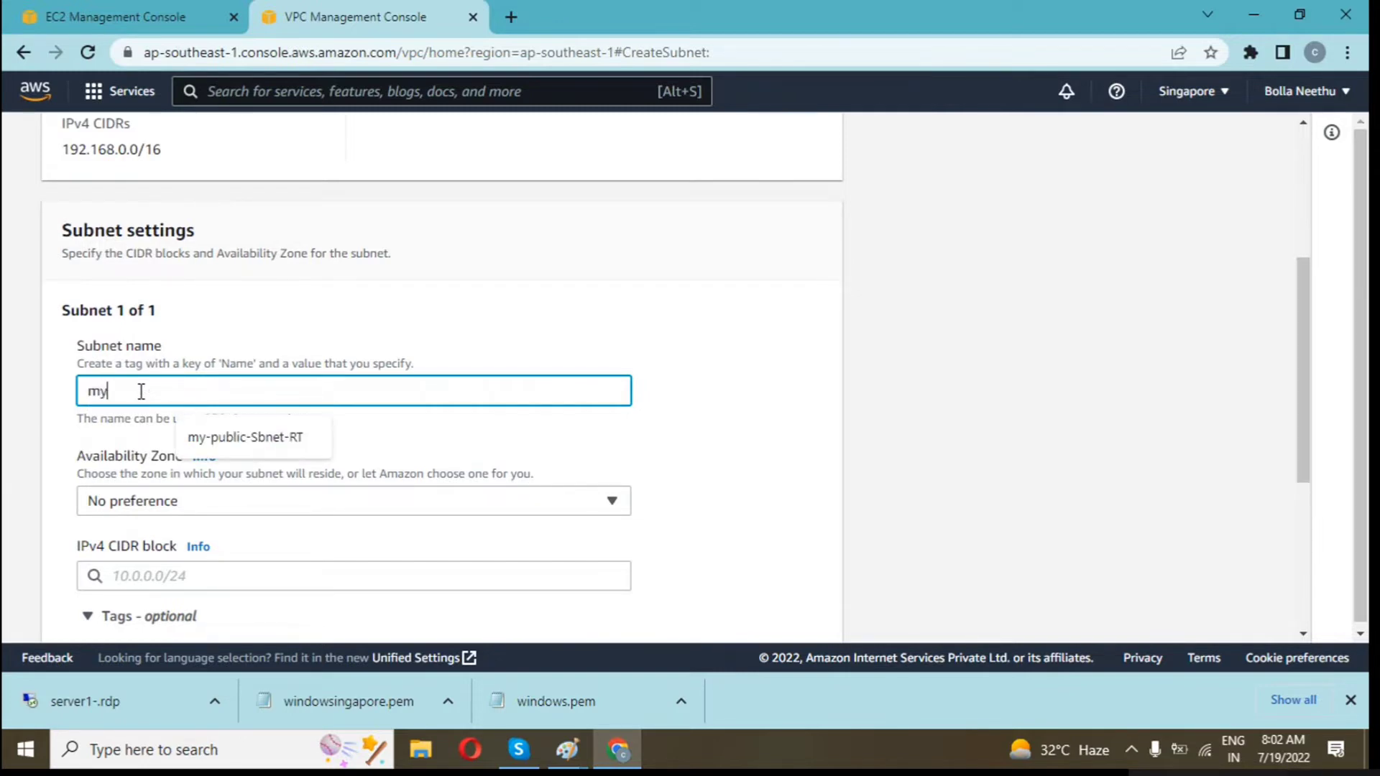
pyautogui.write('-vpc2-sunme')
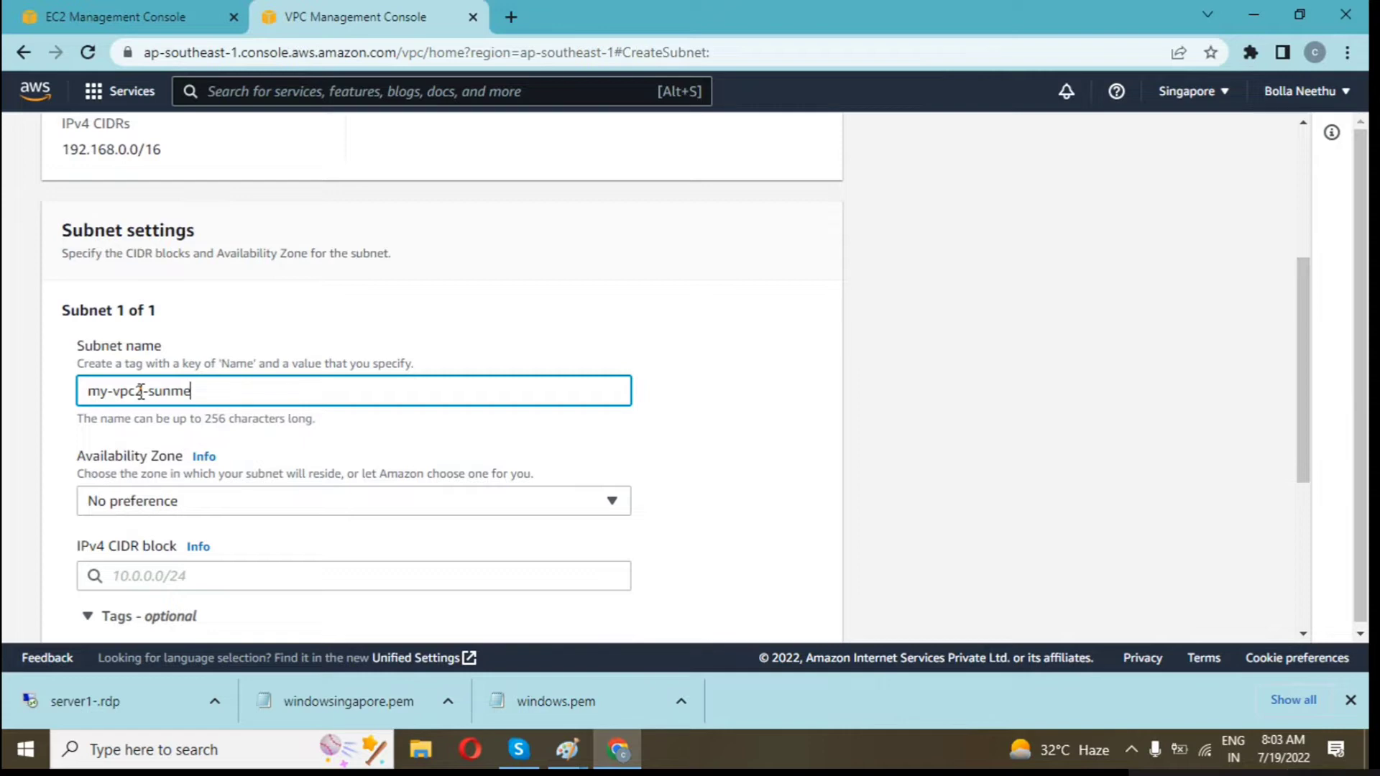
pyautogui.press('BackSpace')
pyautogui.press('BackSpace')
pyautogui.press('BackSpace')
pyautogui.press('BackSpace')
pyautogui.click(122, 508)
pyautogui.click(180, 368)
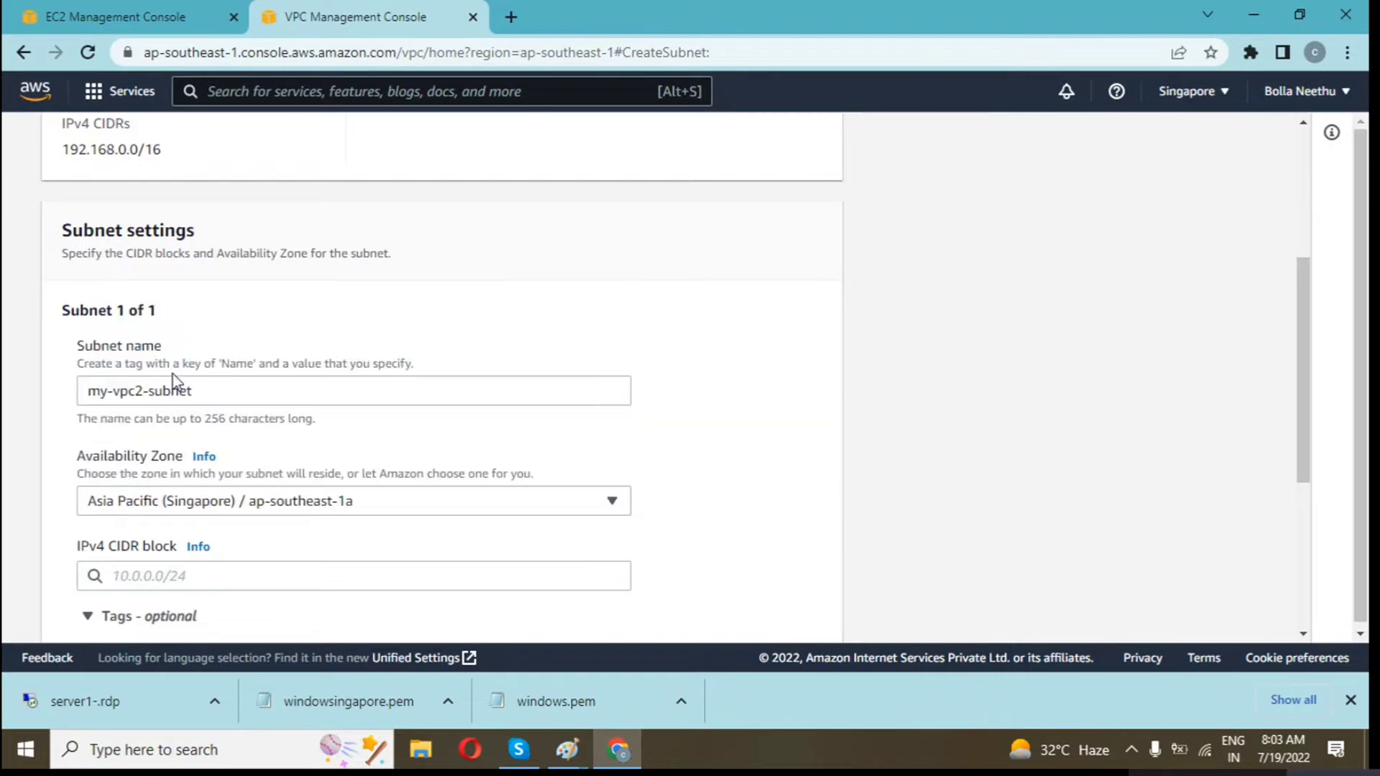
# Set the subnet's IPv4 CIDR block to 192.168.0.0/24, create the subnet and clear the subnet list's filter
pyautogui.scroll(-4, 188, 377)
pyautogui.scroll(-1, 190, 380)
pyautogui.click(212, 281)
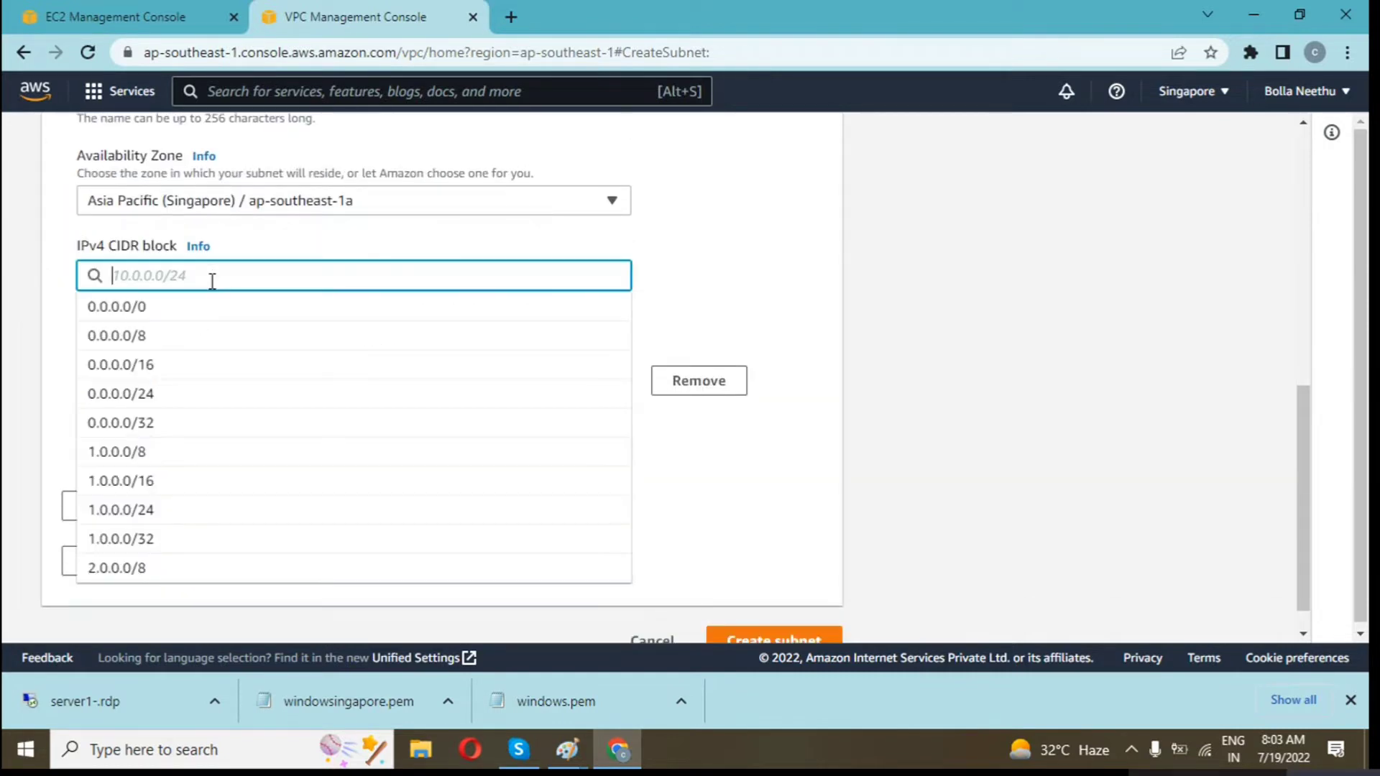
pyautogui.write('1')
pyautogui.press('BackSpace')
pyautogui.write('1')
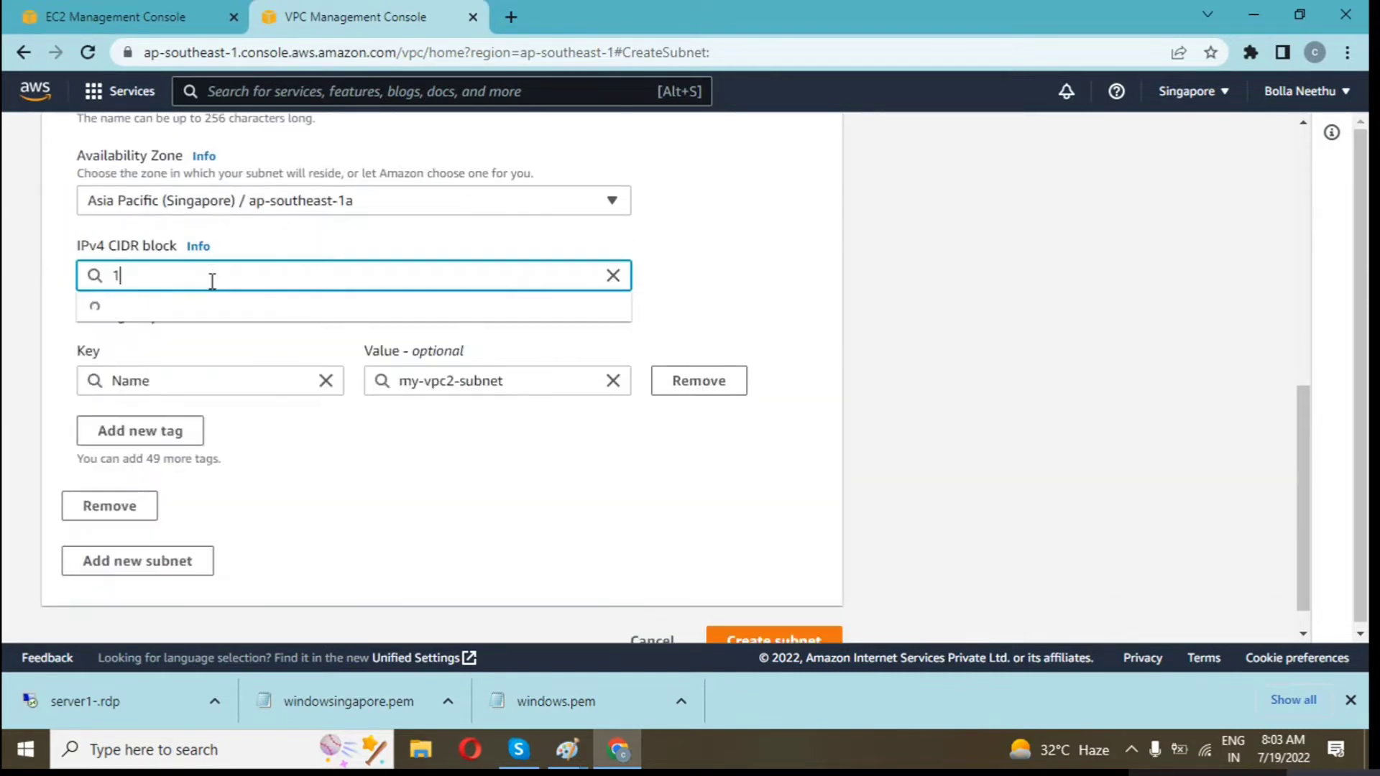
pyautogui.write('92.168.0.0')
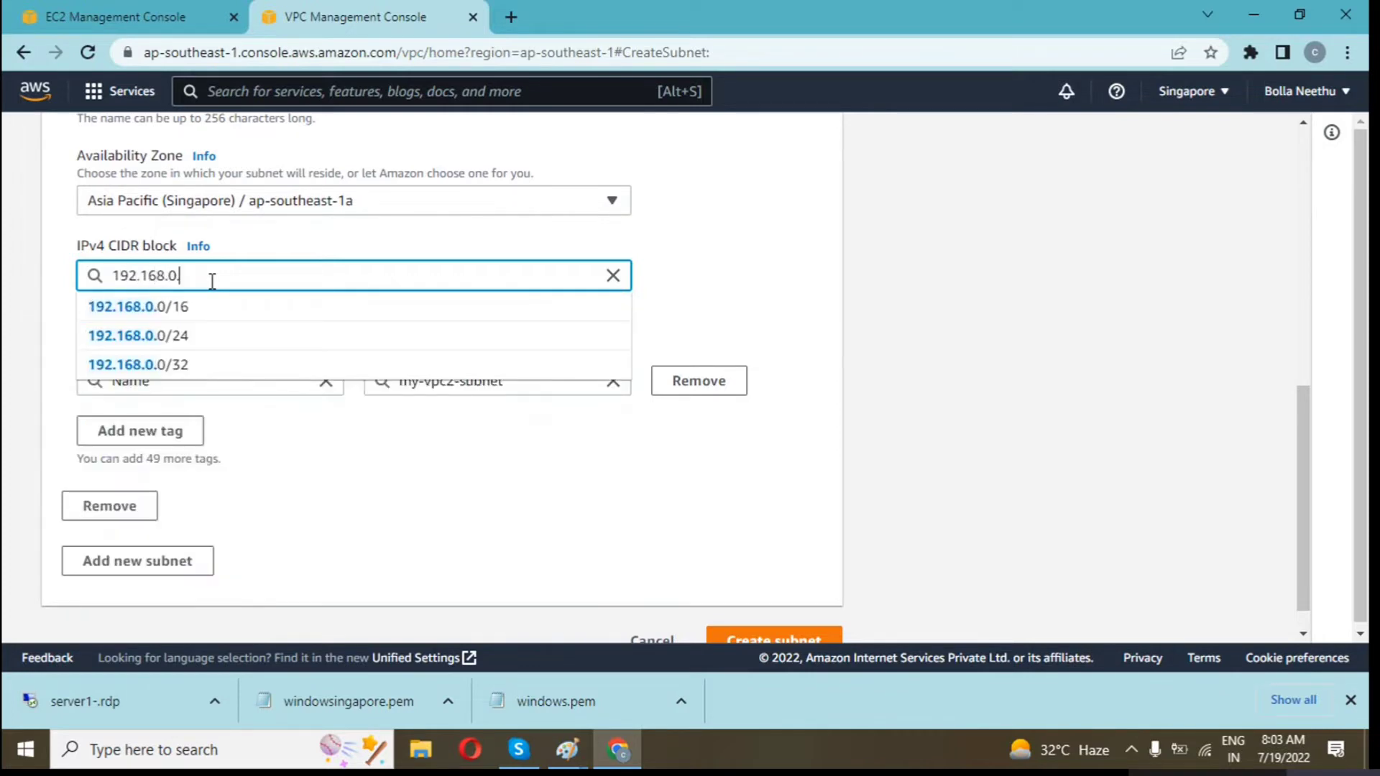
pyautogui.write('/')
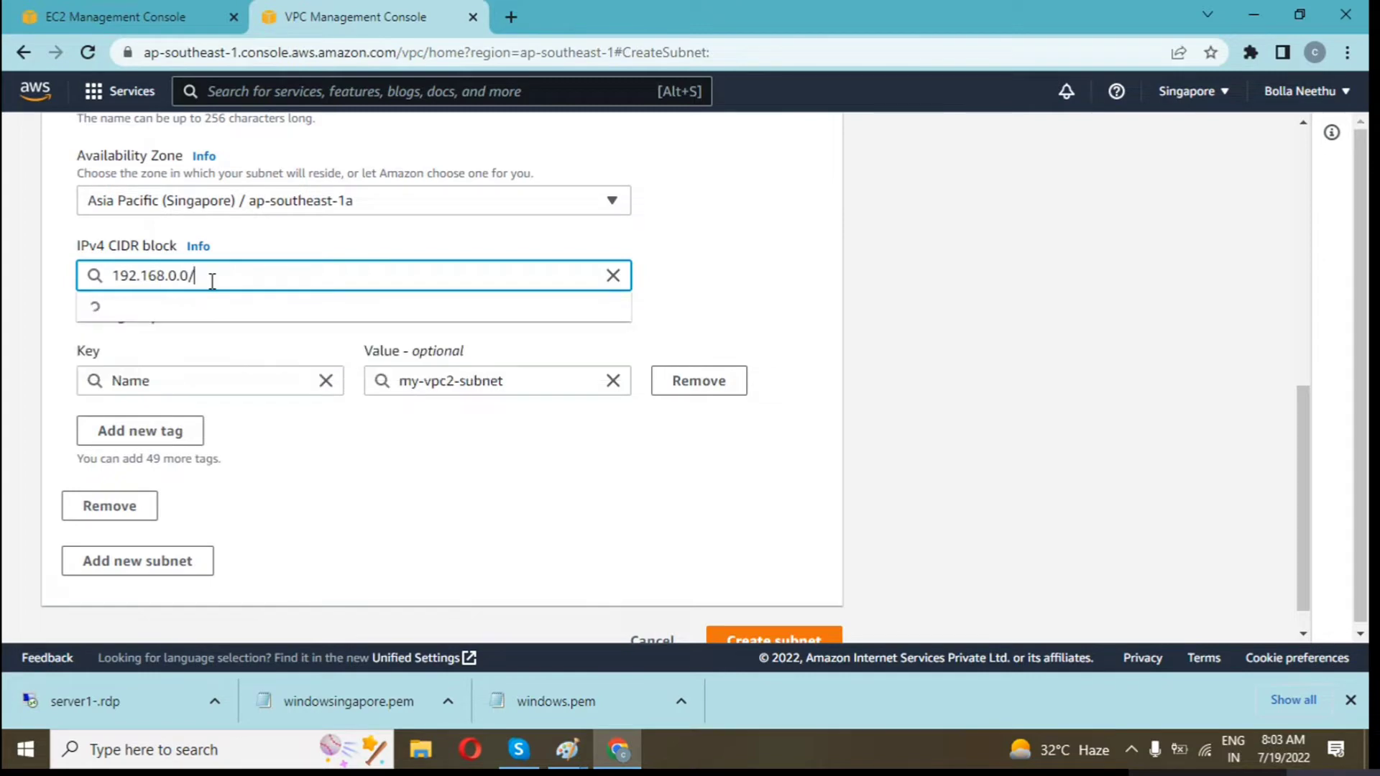
pyautogui.write('24')
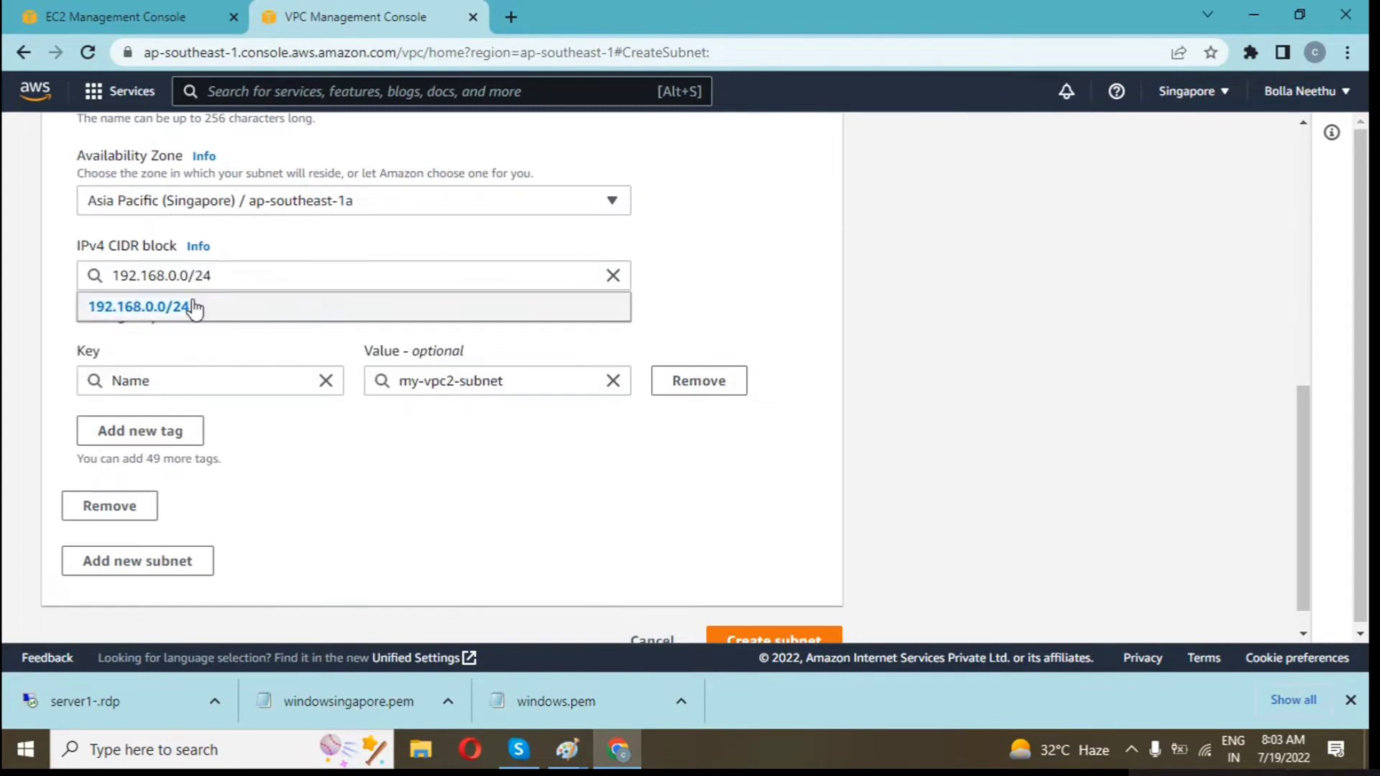
pyautogui.click(197, 298)
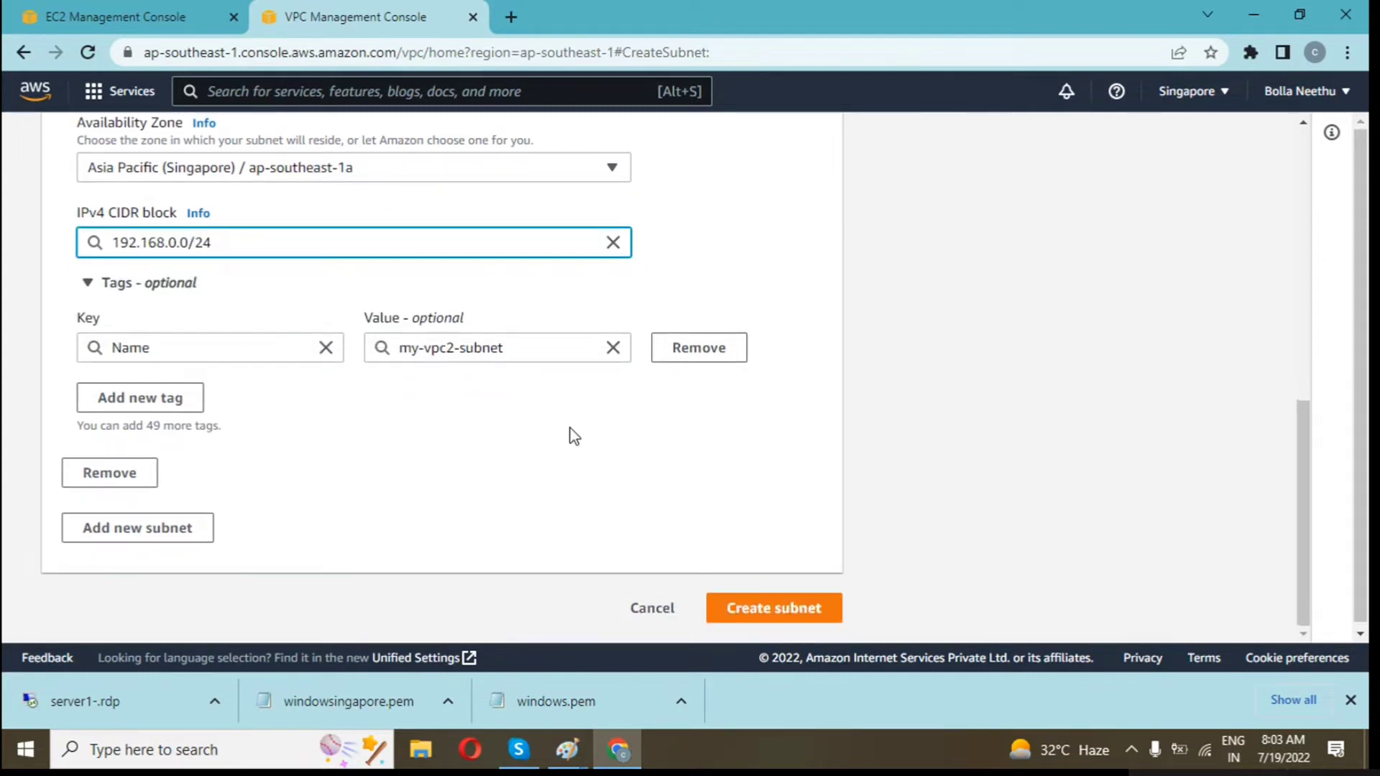
pyautogui.click(814, 617)
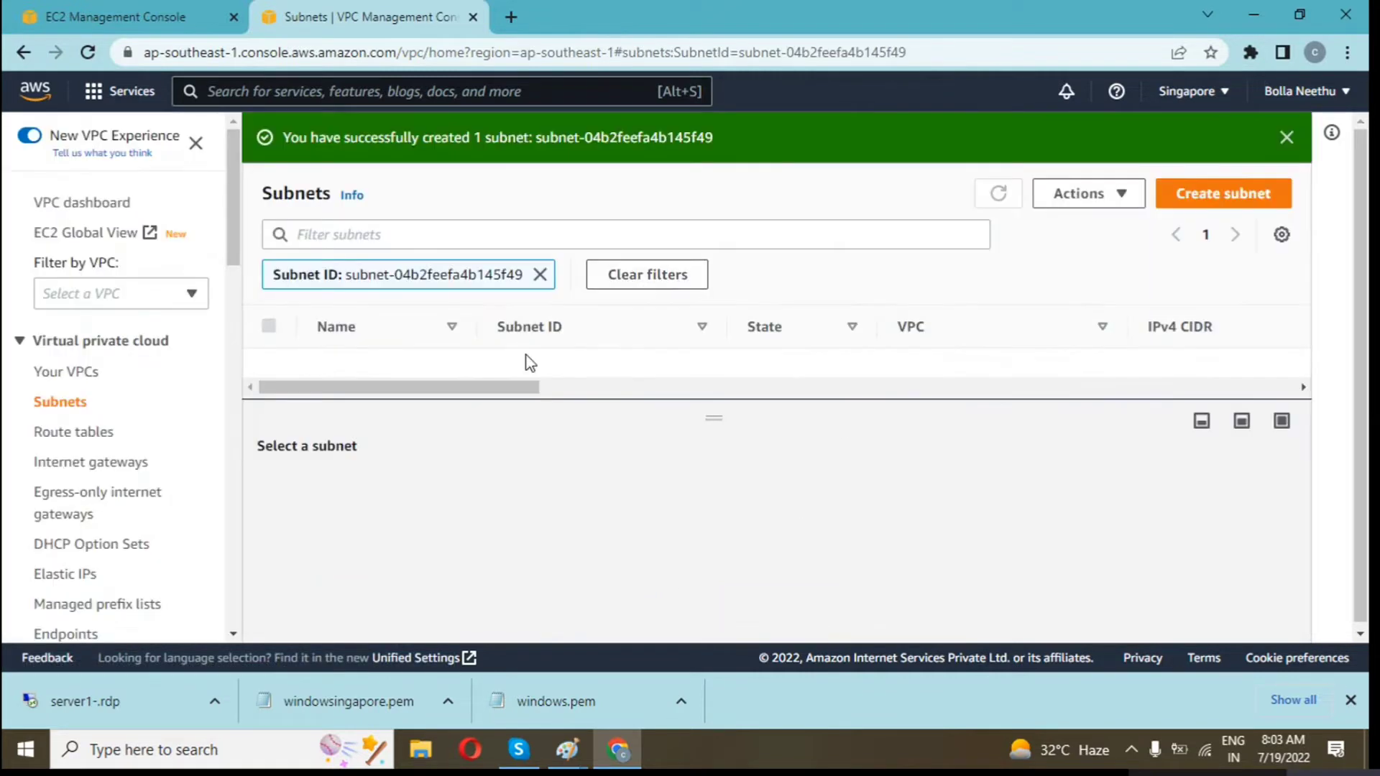
pyautogui.click(540, 274)
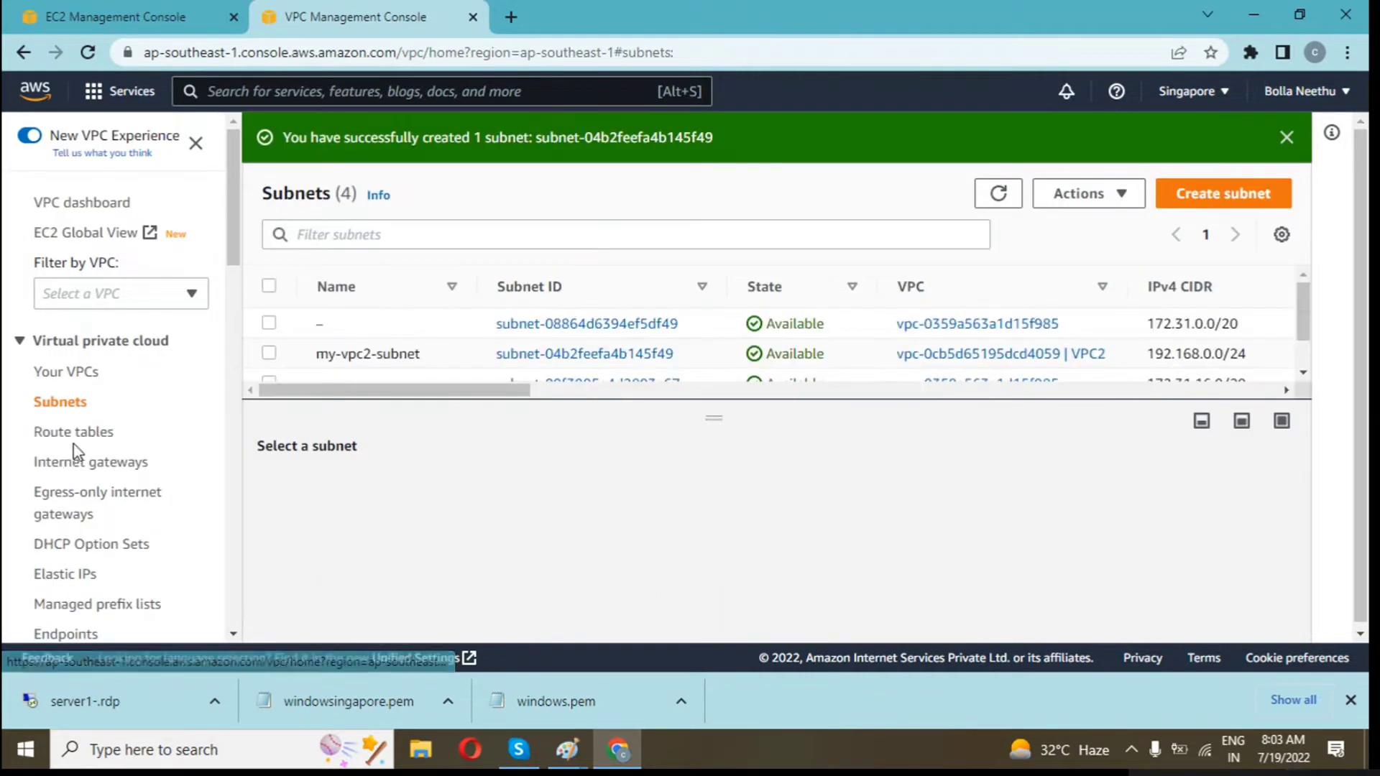
# Create an internet gateway named myigw2 in the Singapore region
pyautogui.click(72, 462)
pyautogui.click(875, 267)
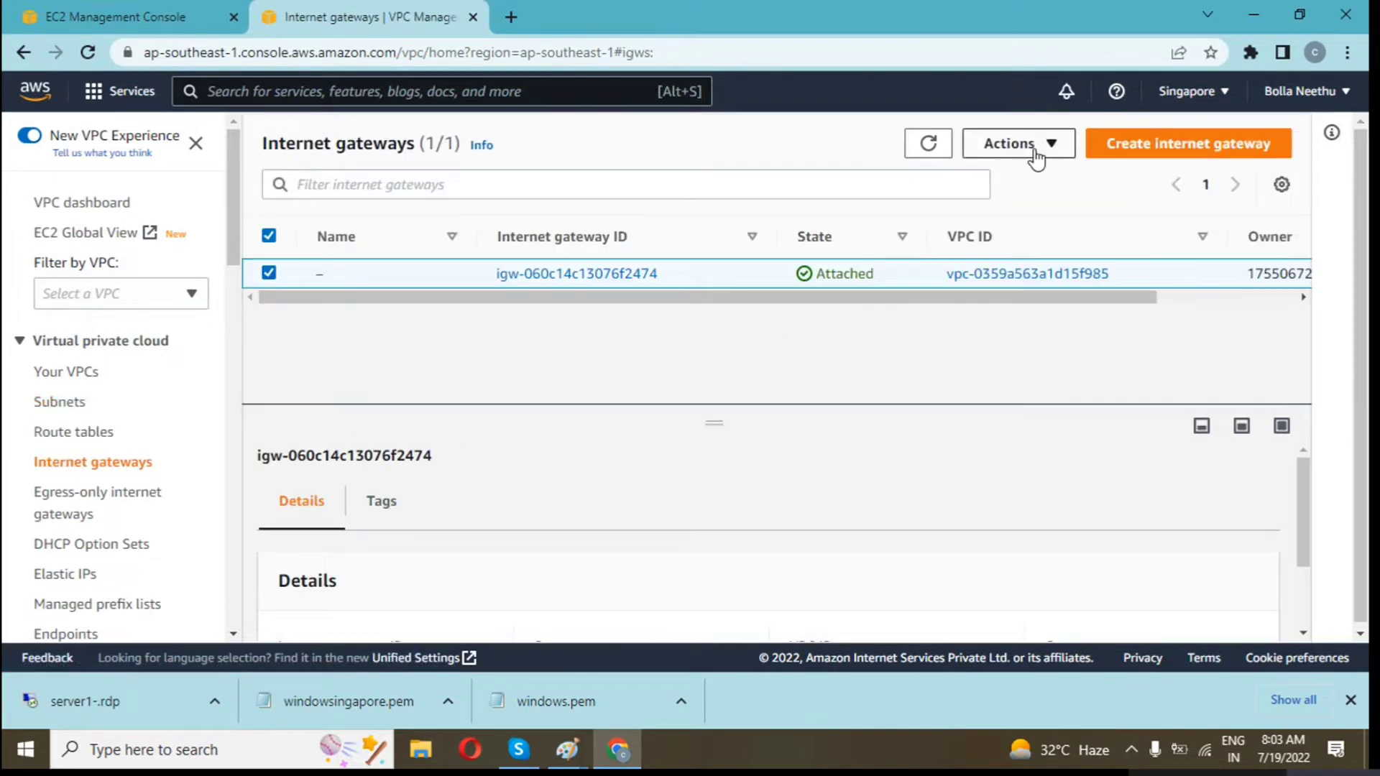
pyautogui.click(1111, 148)
pyautogui.click(394, 414)
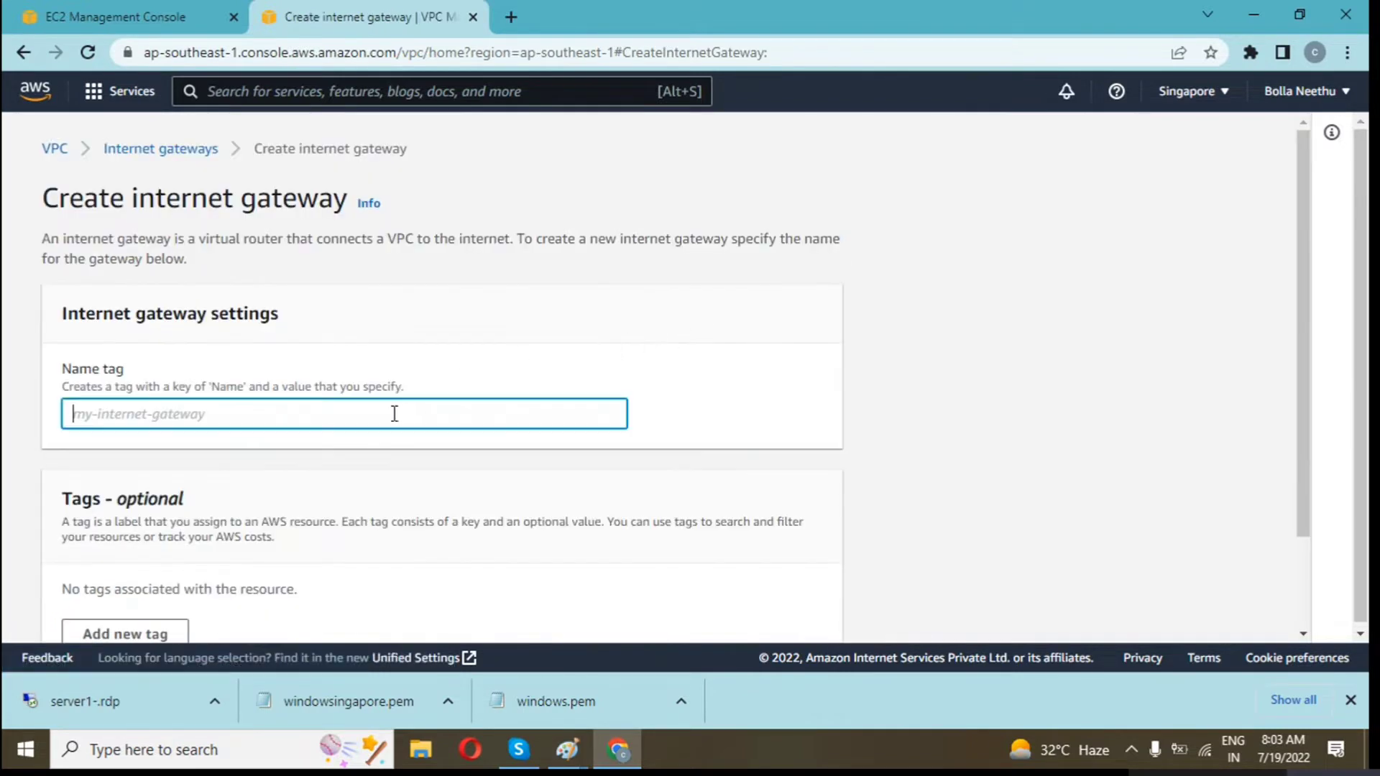
pyautogui.write('myigw2')
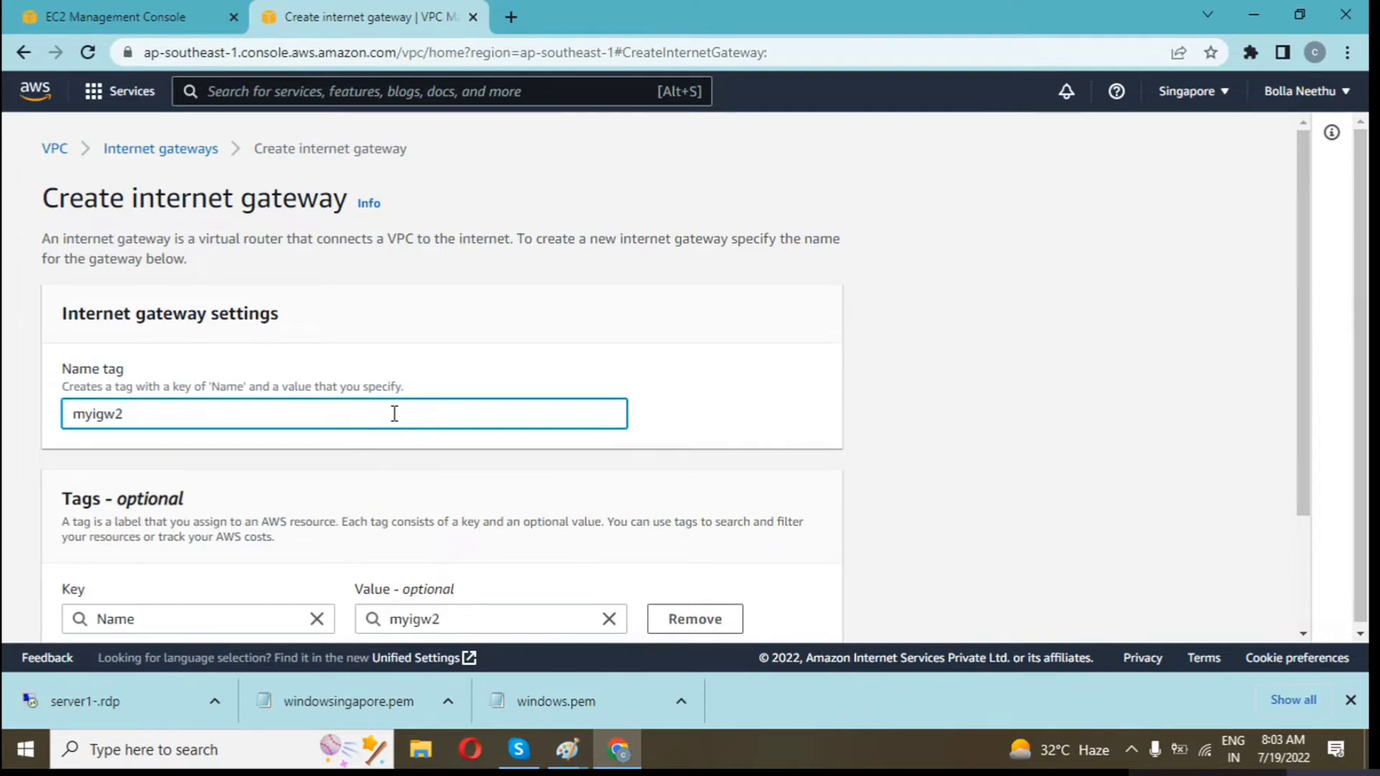
pyautogui.scroll(-2, 394, 415)
pyautogui.click(718, 609)
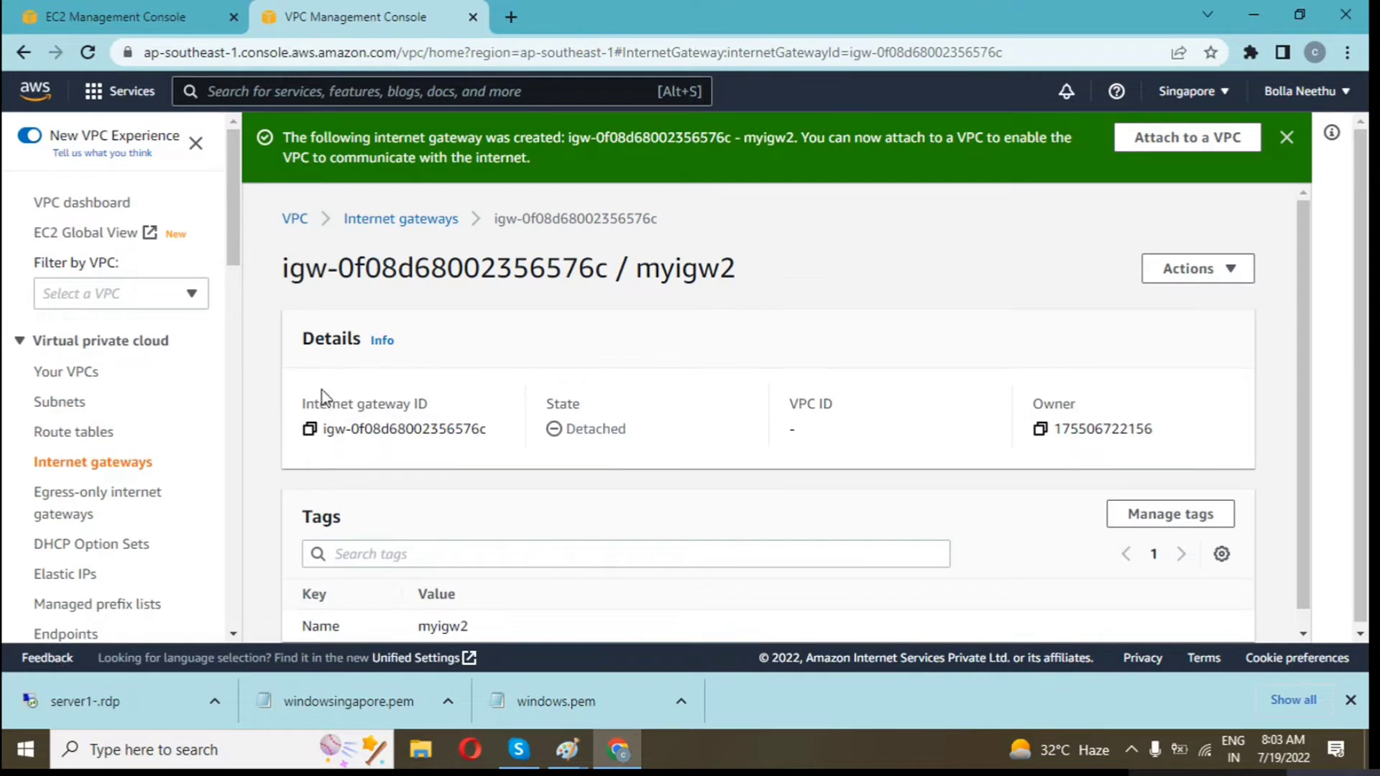
# Explicitly associate my-vpc2-subnet with VPC2's main route table and save the association
pyautogui.click(61, 434)
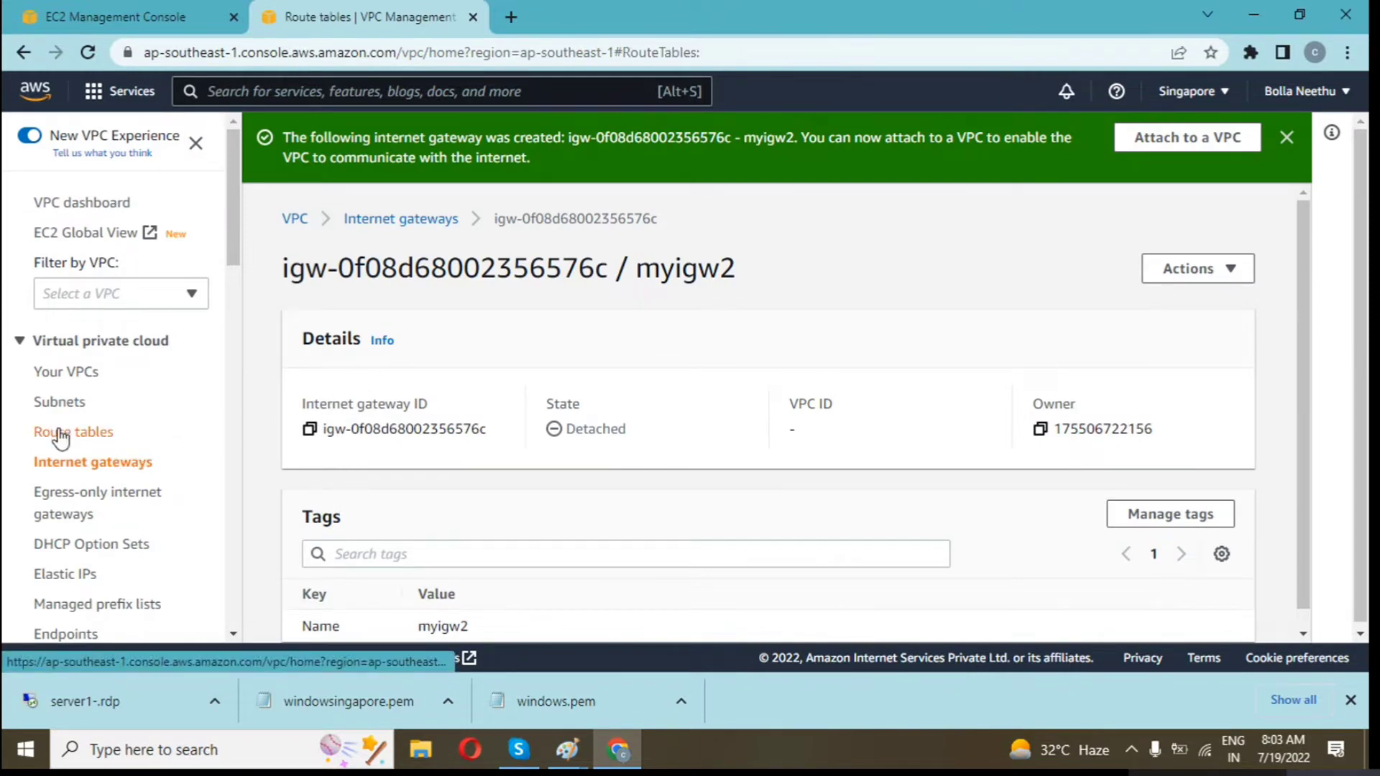
pyautogui.moveTo(511, 329); pyautogui.dragTo(701, 338)
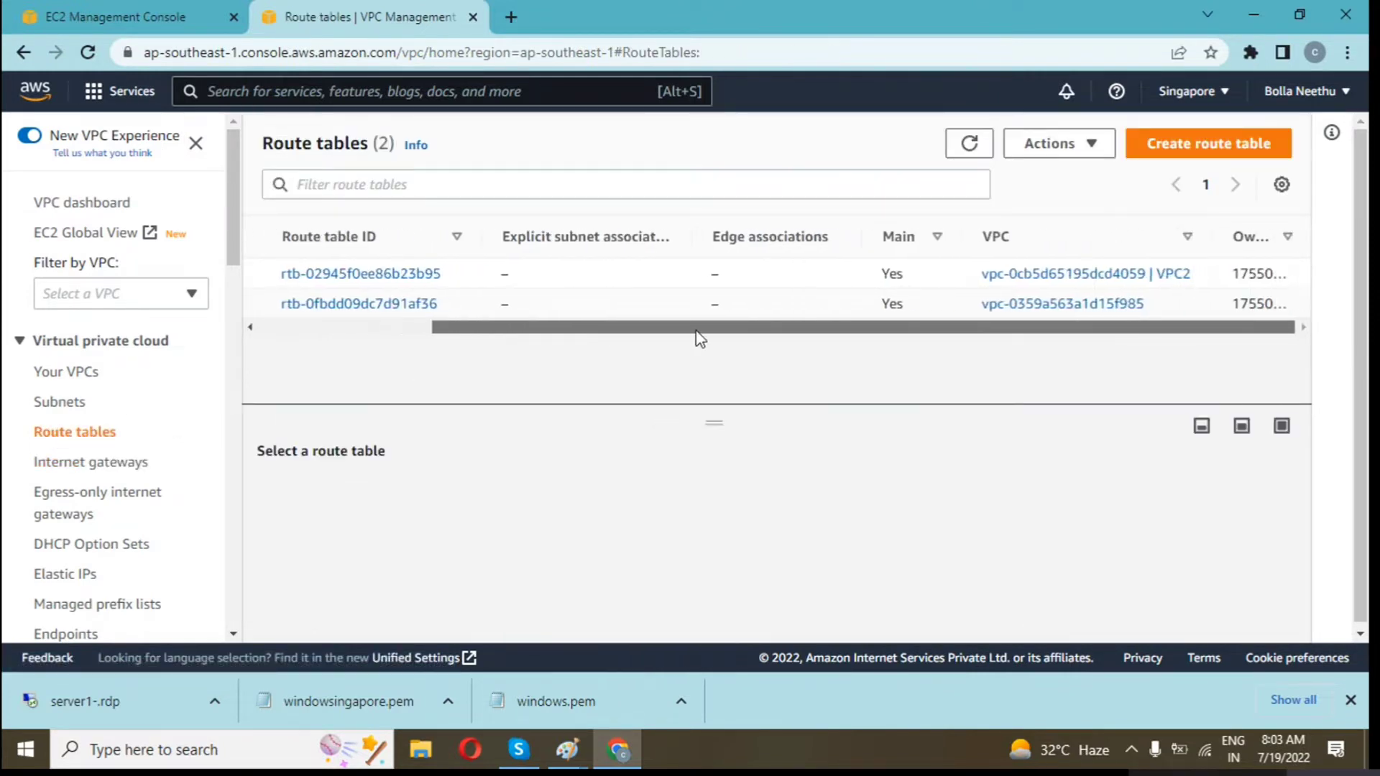
pyautogui.click(367, 280)
pyautogui.scroll(-4, 952, 382)
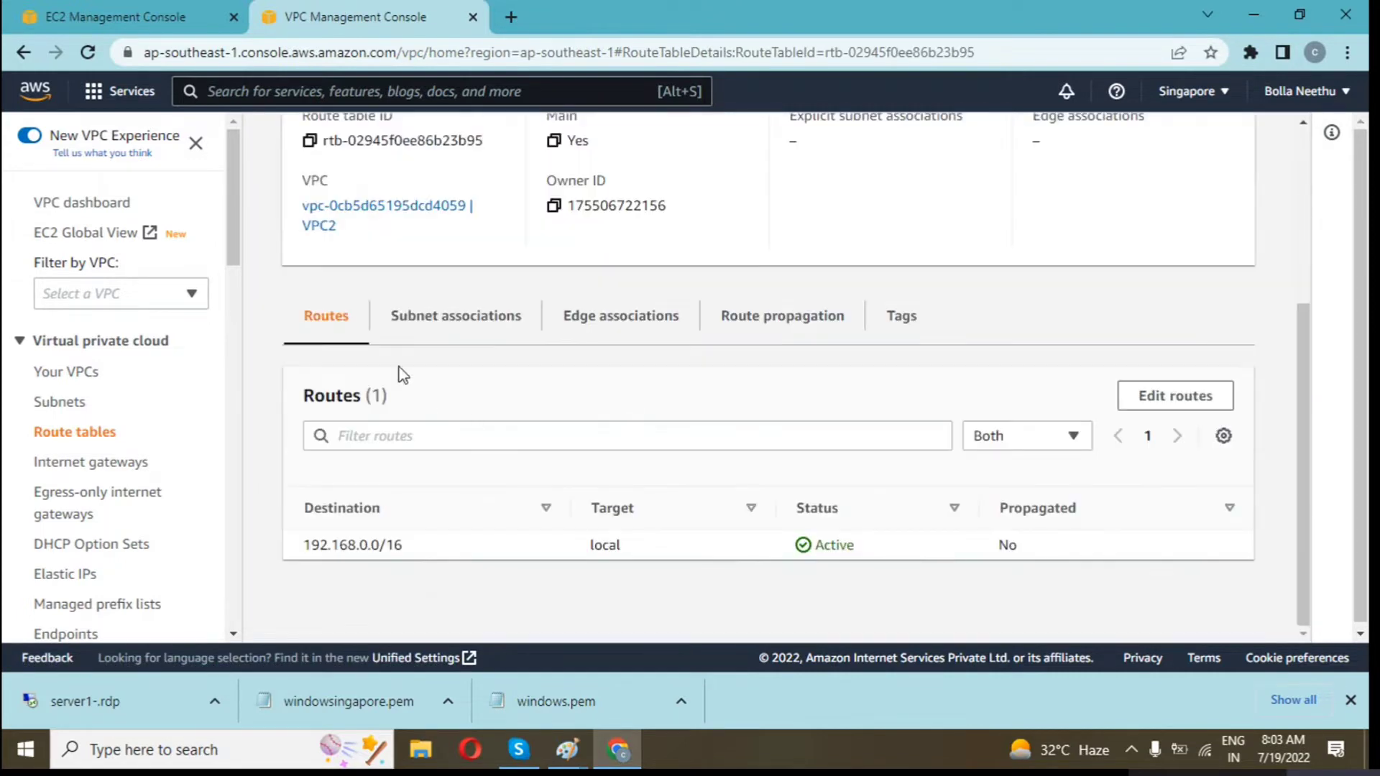
pyautogui.click(438, 329)
pyautogui.scroll(-4, 900, 323)
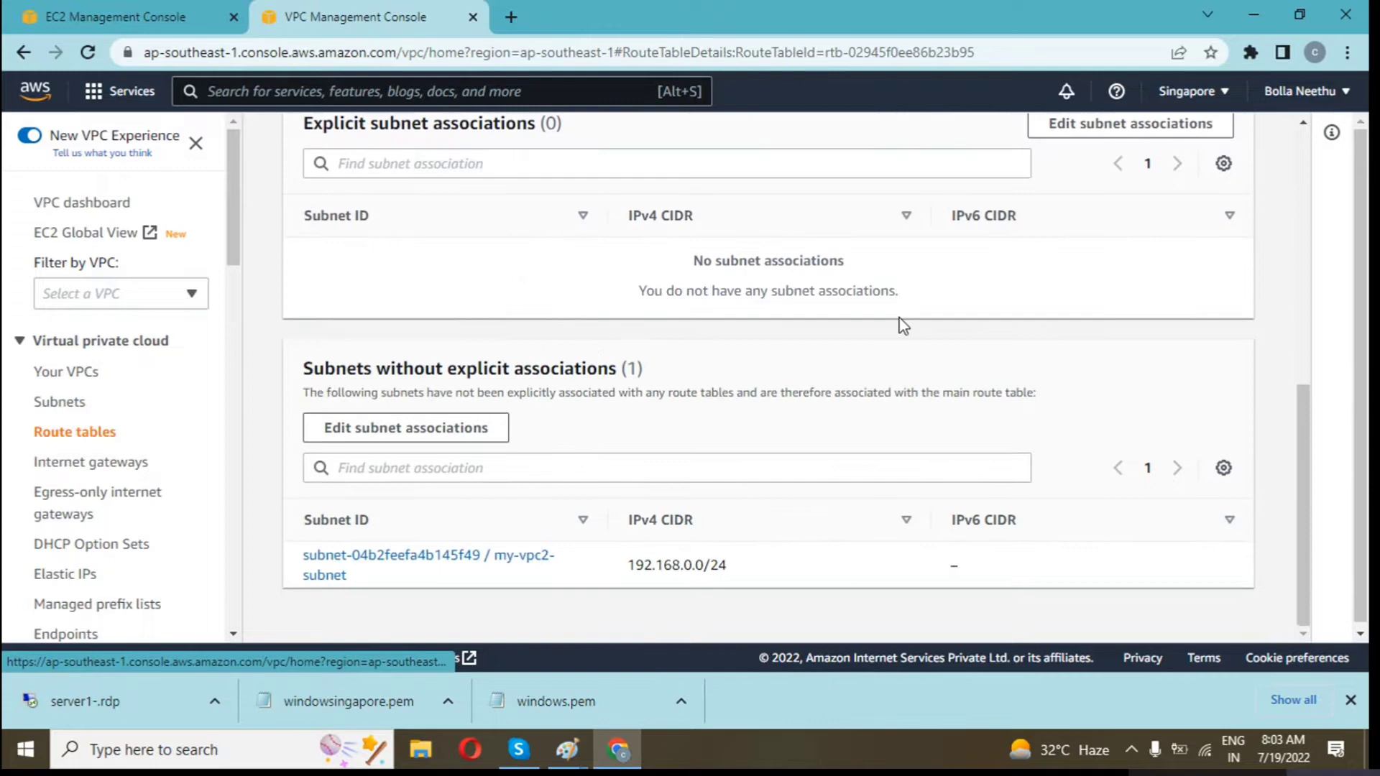
pyautogui.scroll(1, 1087, 212)
pyautogui.click(1084, 220)
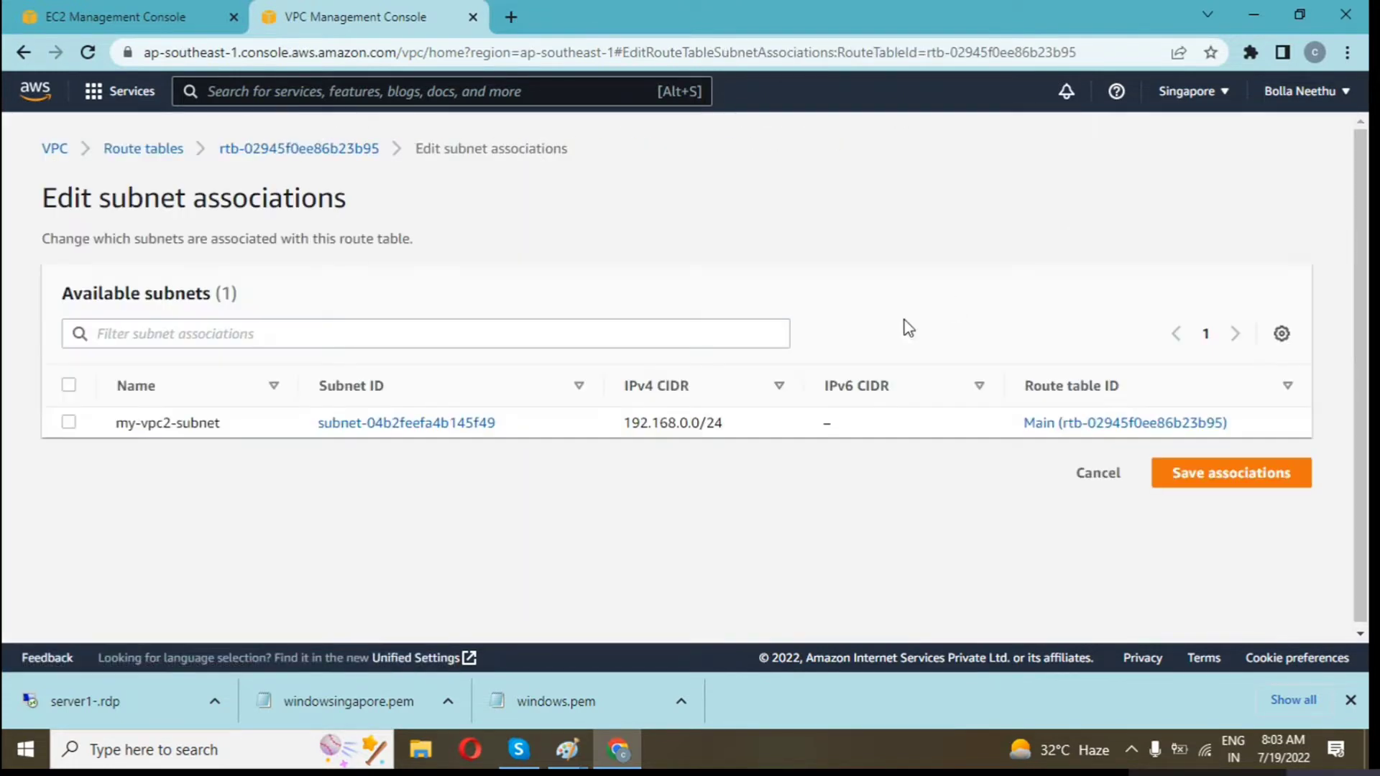
pyautogui.click(70, 423)
pyautogui.click(1166, 631)
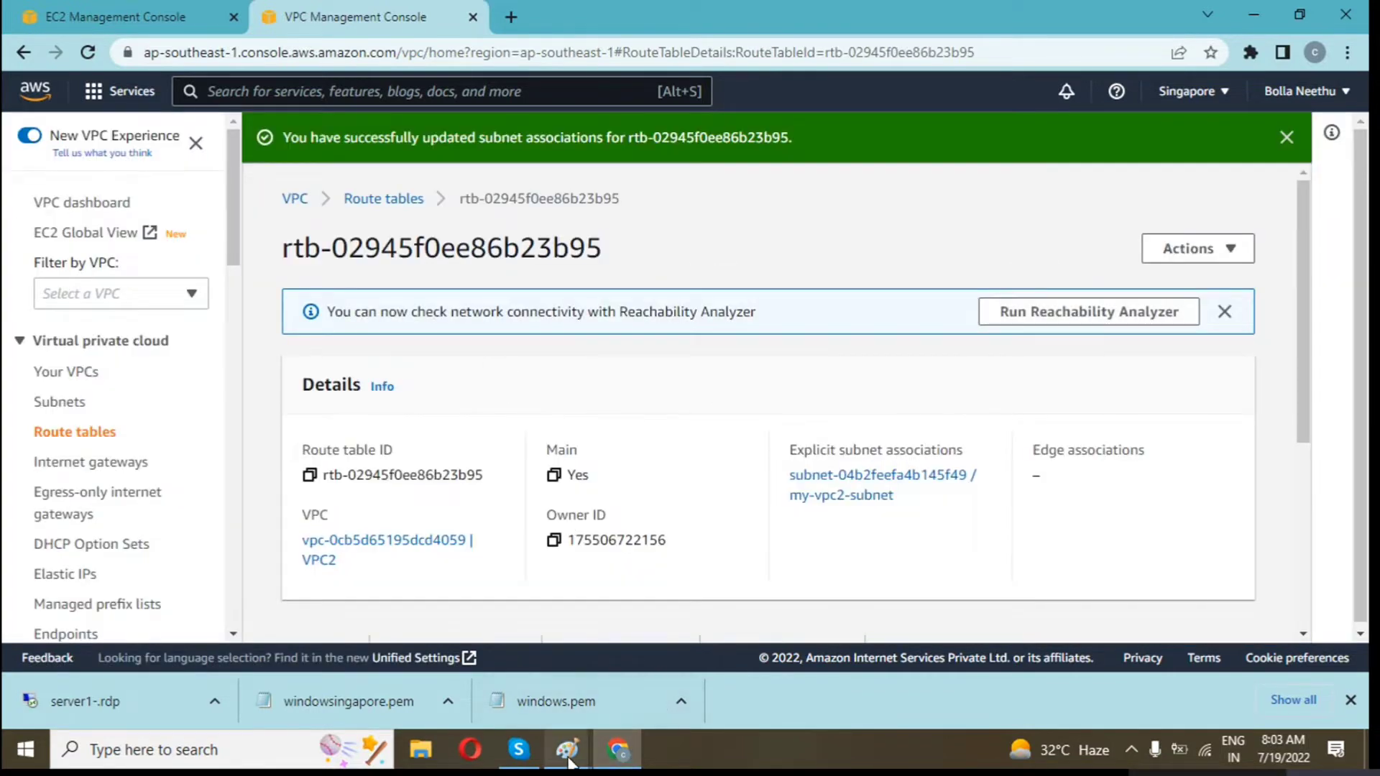
# Check the VPC diagram in Paint, return to the AWS console in Chrome and view the Singapore region's VPC list
pyautogui.moveTo(567, 750)
pyautogui.click(680, 654)
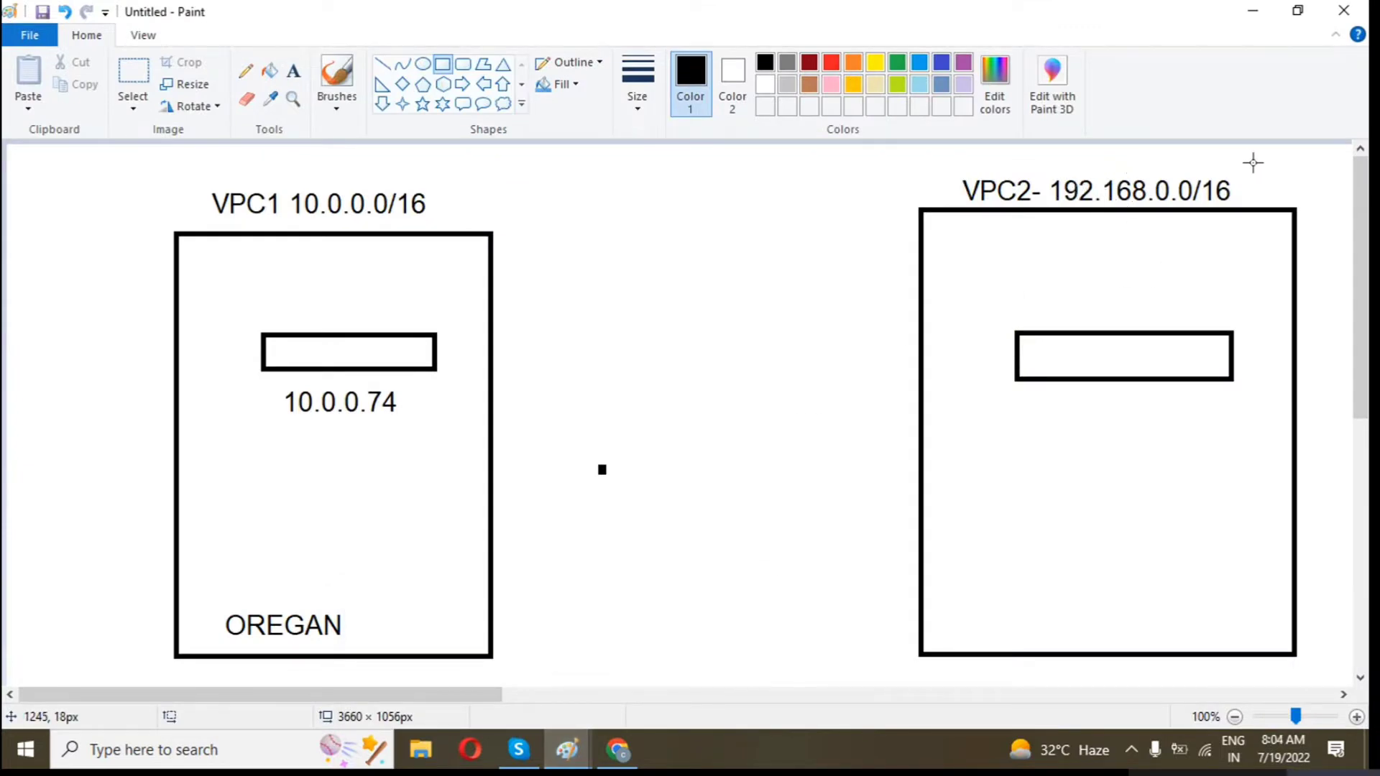
pyautogui.hotkey('alt', 'Tab')
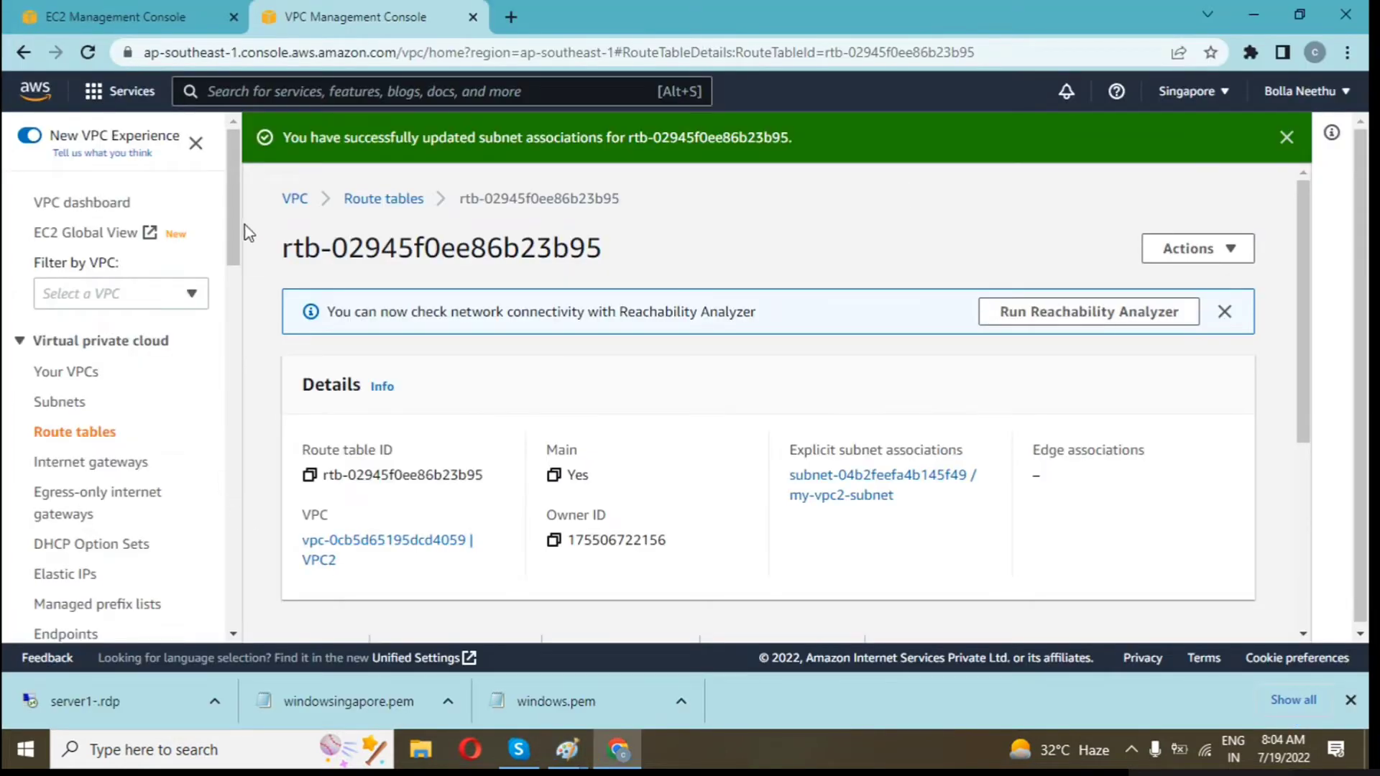
pyautogui.click(367, 204)
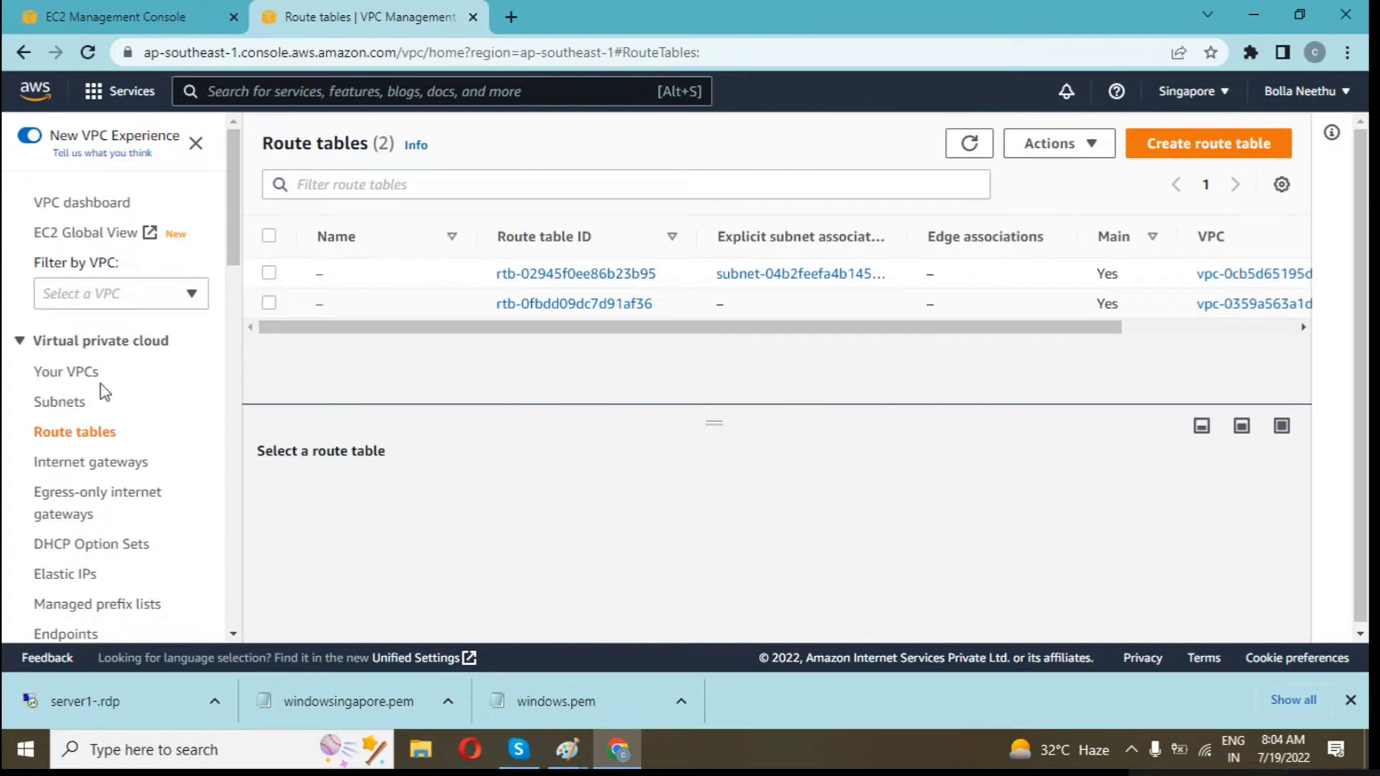
pyautogui.click(49, 373)
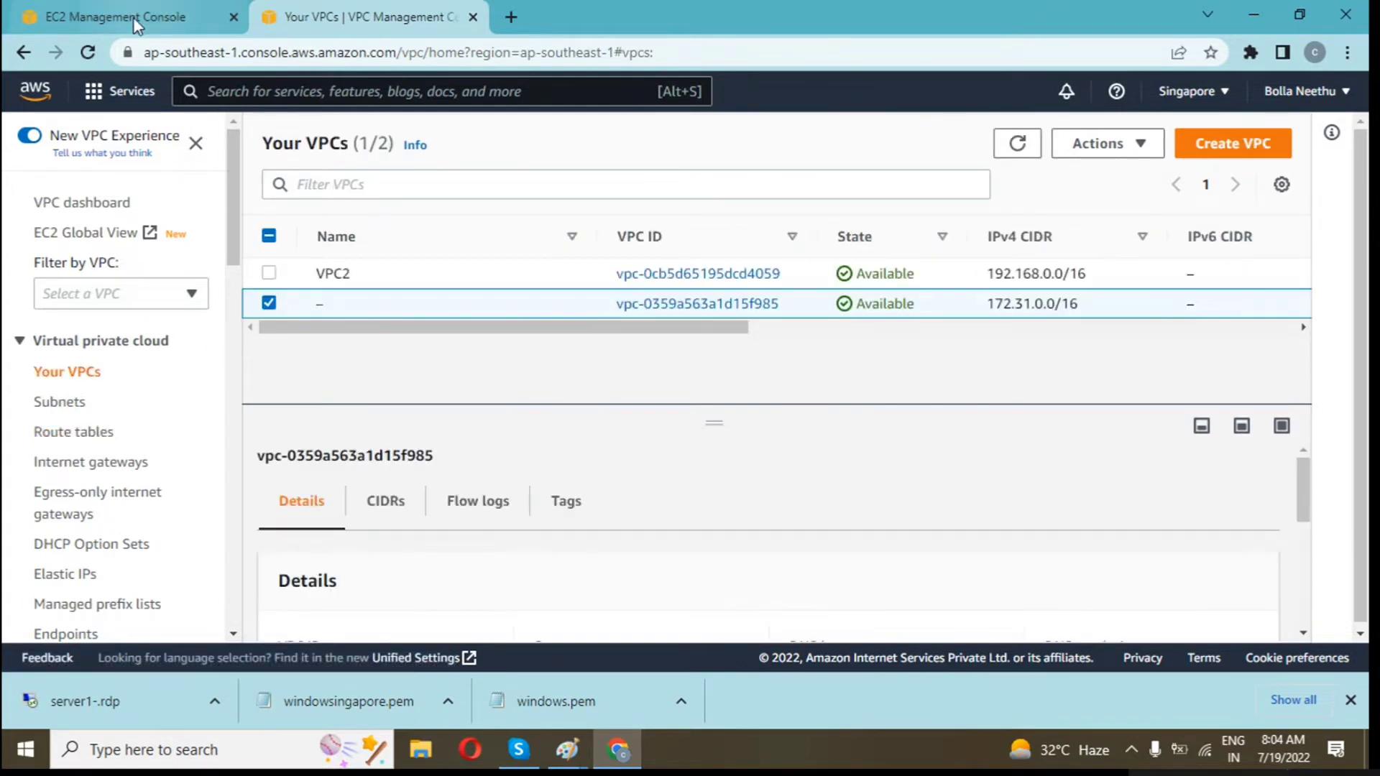
# Begin launching a new EC2 instance in the Singapore region and name it my-vpc-vm2
pyautogui.click(164, 22)
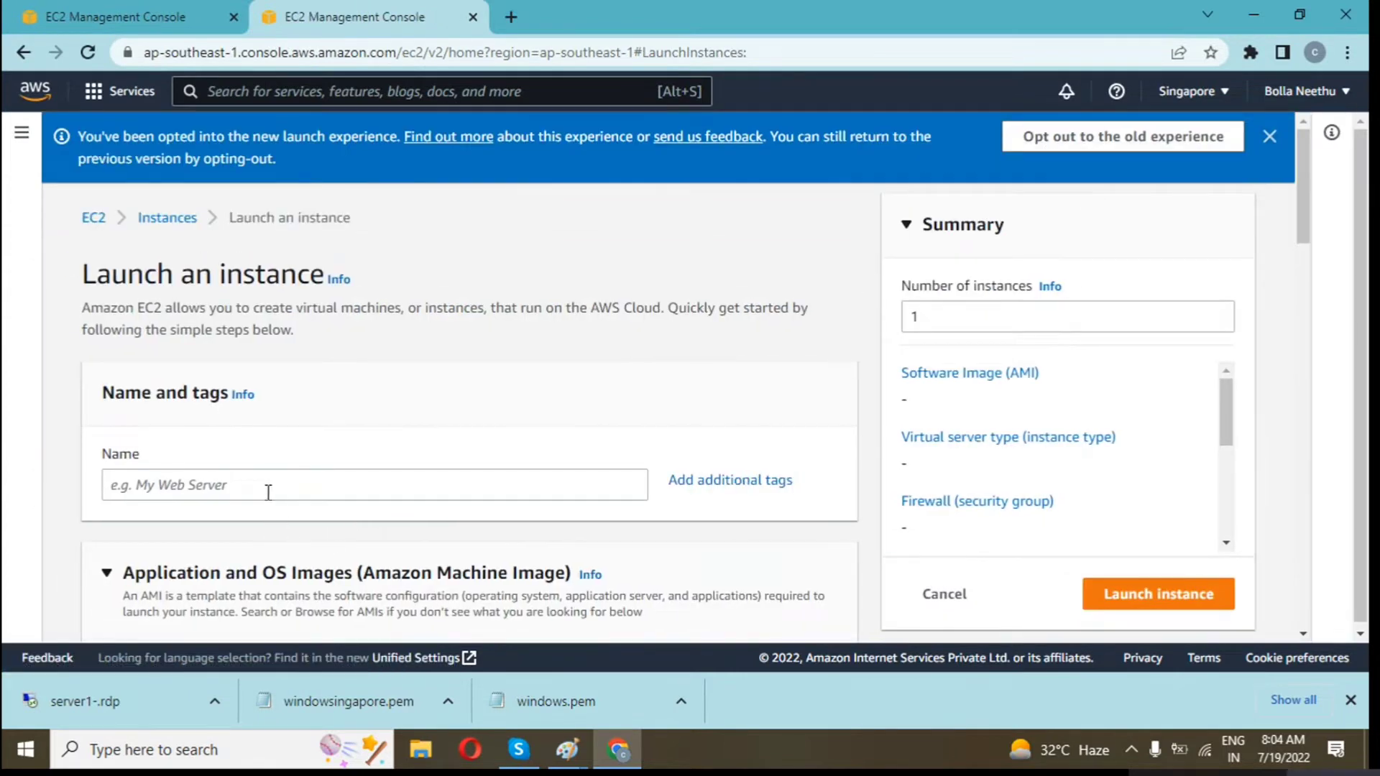
pyautogui.click(267, 492)
pyautogui.write('n')
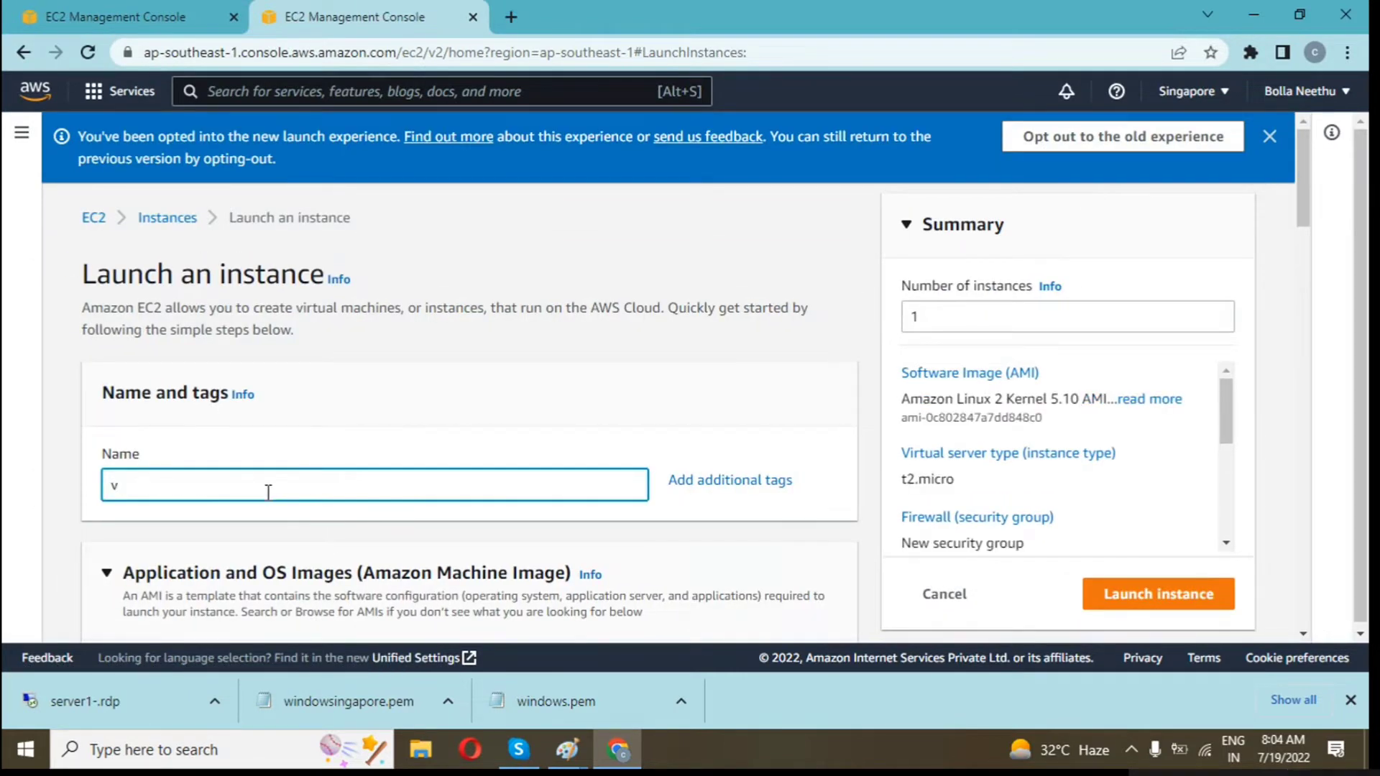
pyautogui.press('BackSpace')
pyautogui.write('m')
pyautogui.press('BackSpace')
pyautogui.write('-')
pyautogui.press('BackSpace')
pyautogui.write('my-vpc-vm2')
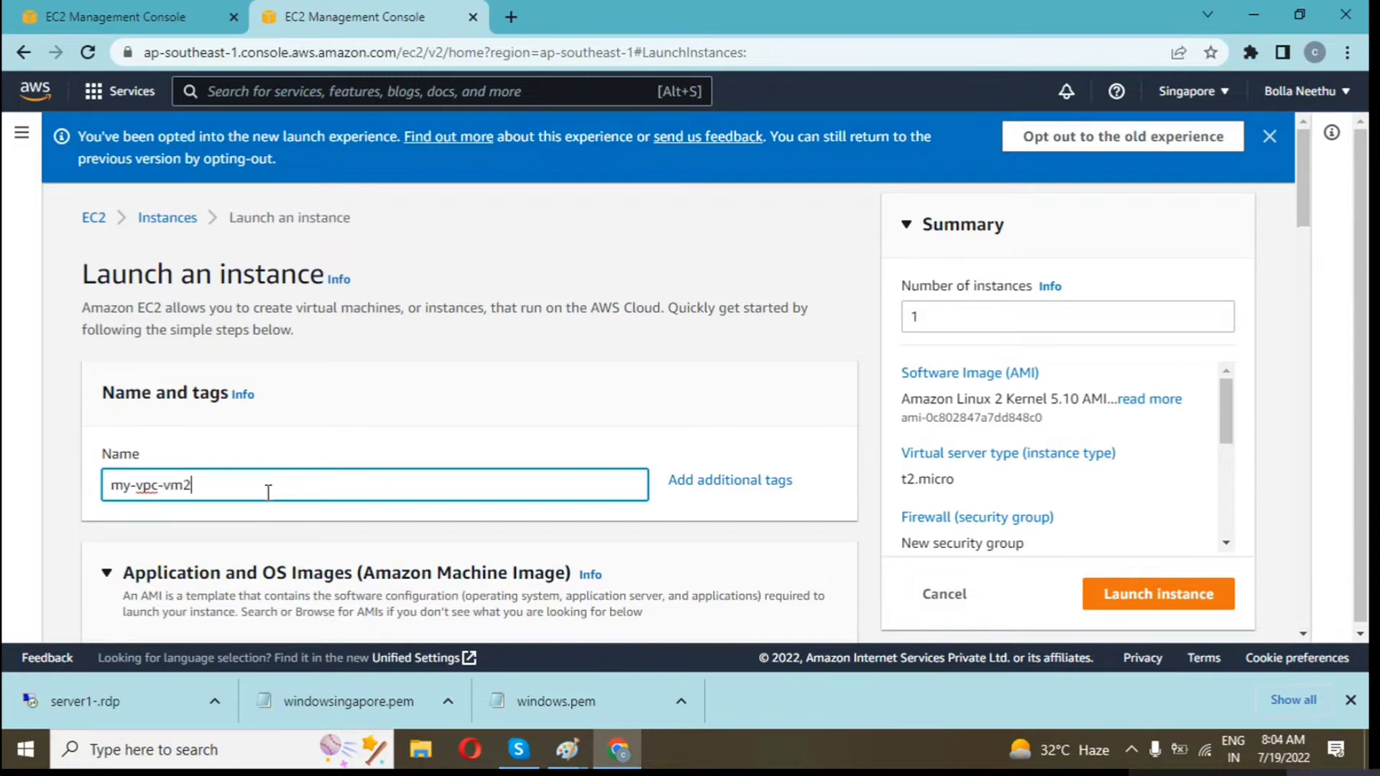
# Choose the Windows machine image for the instance and assign the windowsingapore key pair
pyautogui.scroll(-5, 265, 511)
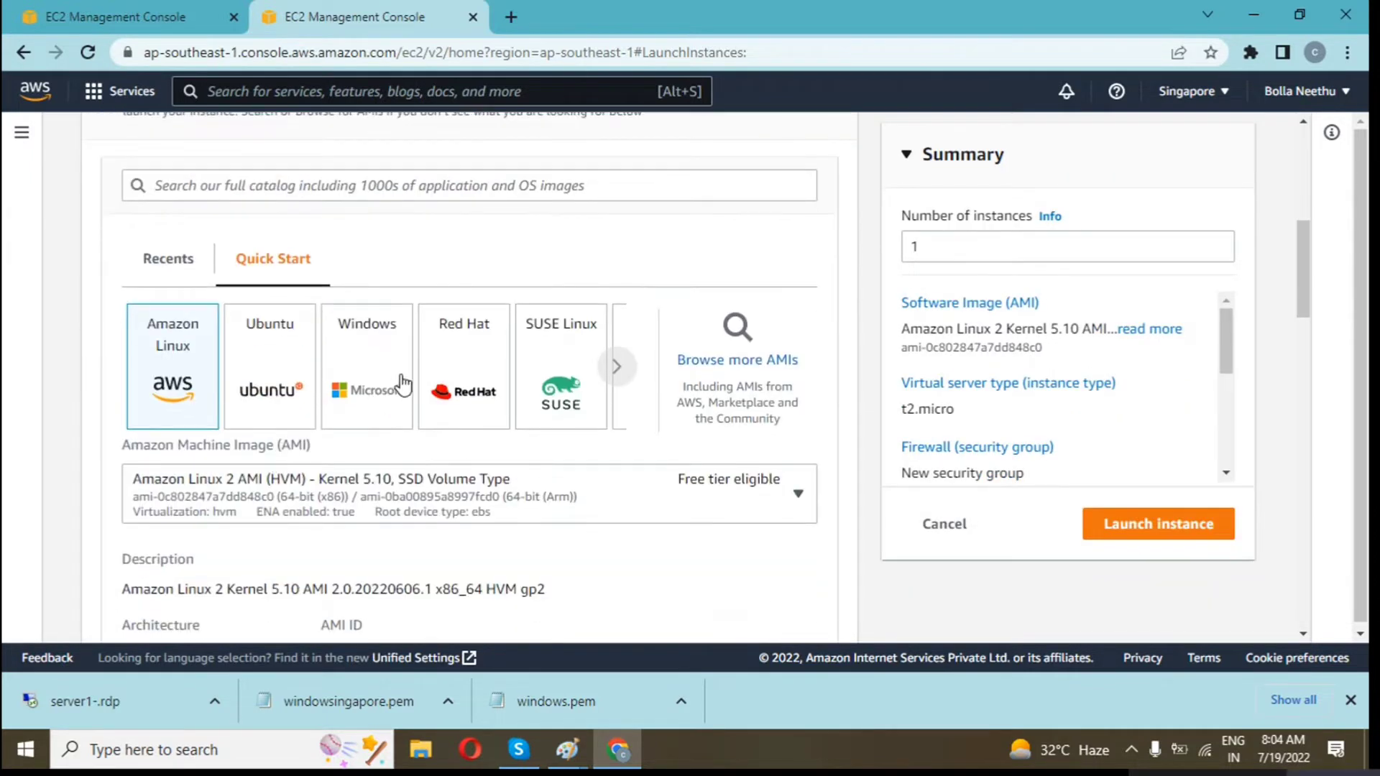
pyautogui.click(403, 385)
pyautogui.scroll(-8, 518, 410)
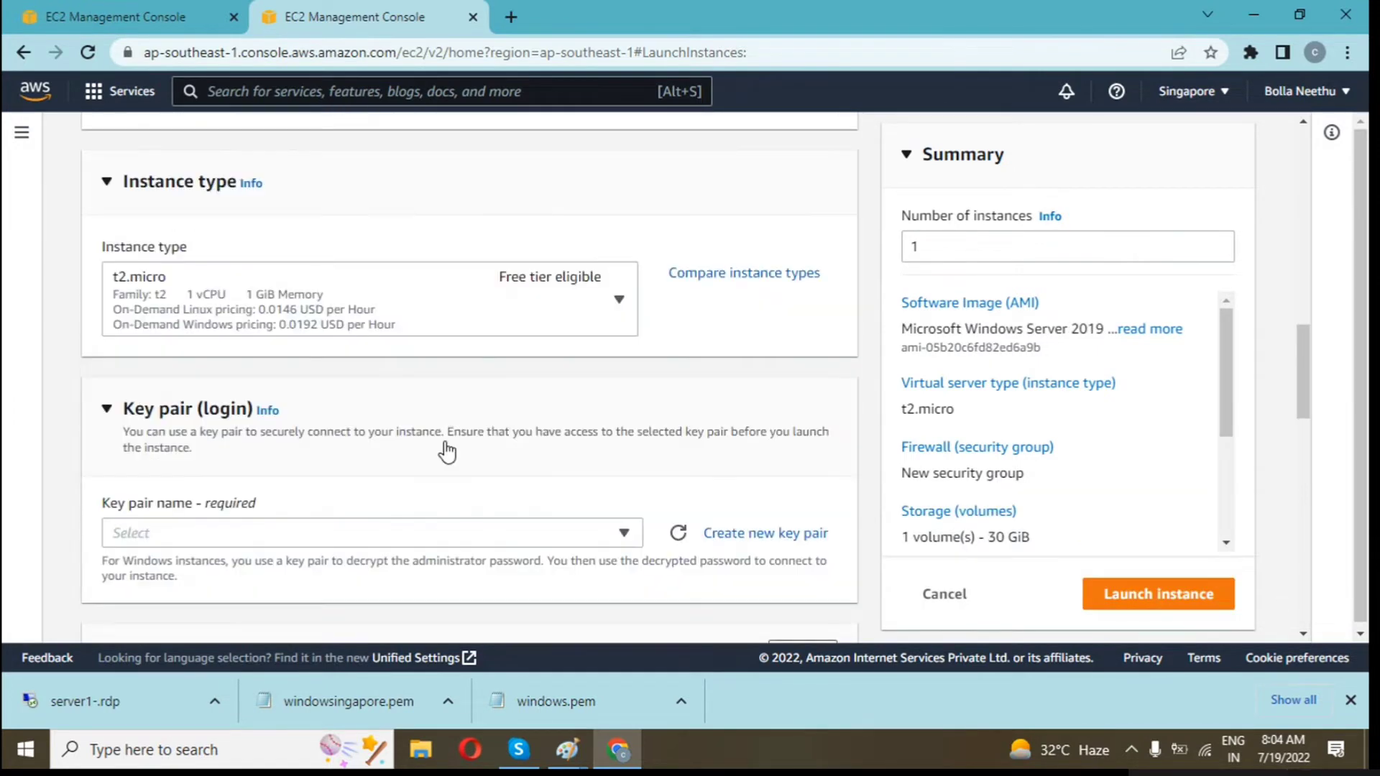
pyautogui.click(395, 534)
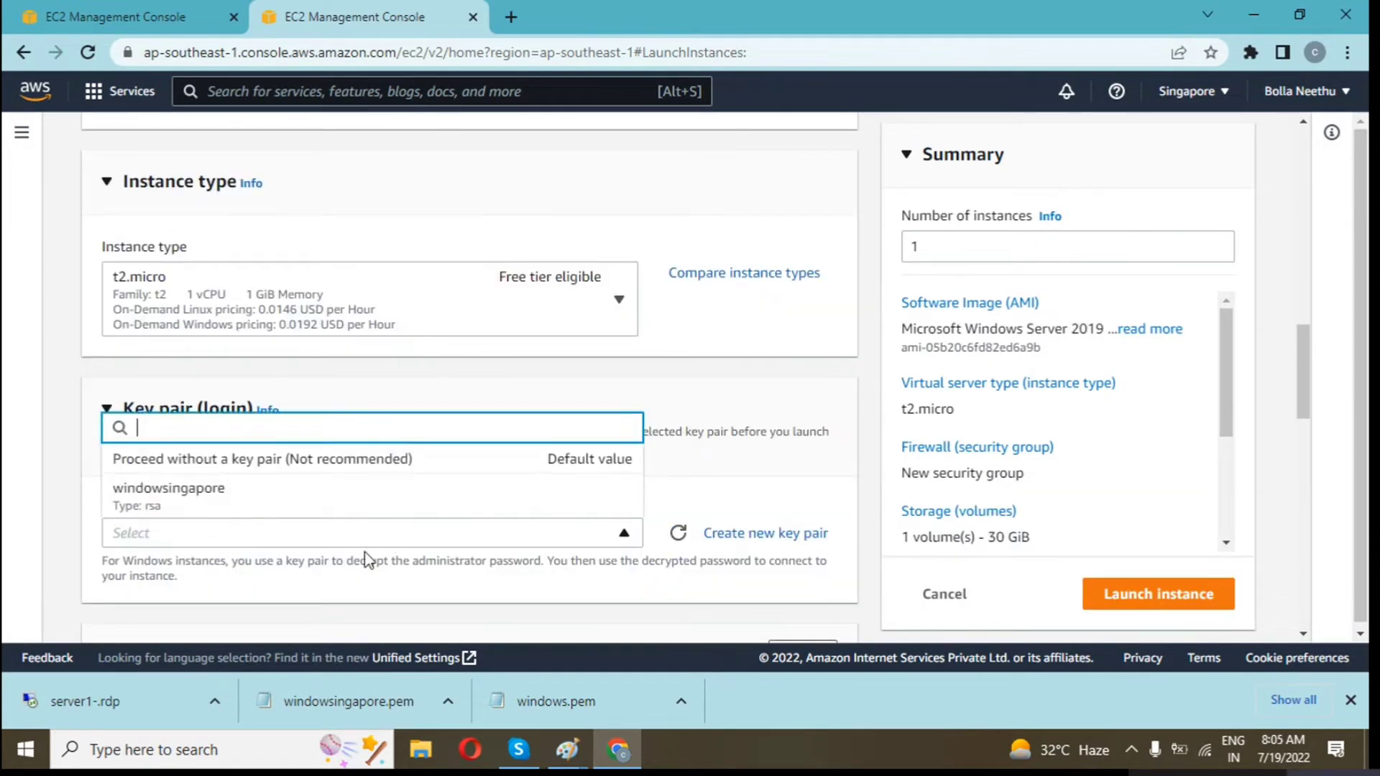
pyautogui.click(333, 506)
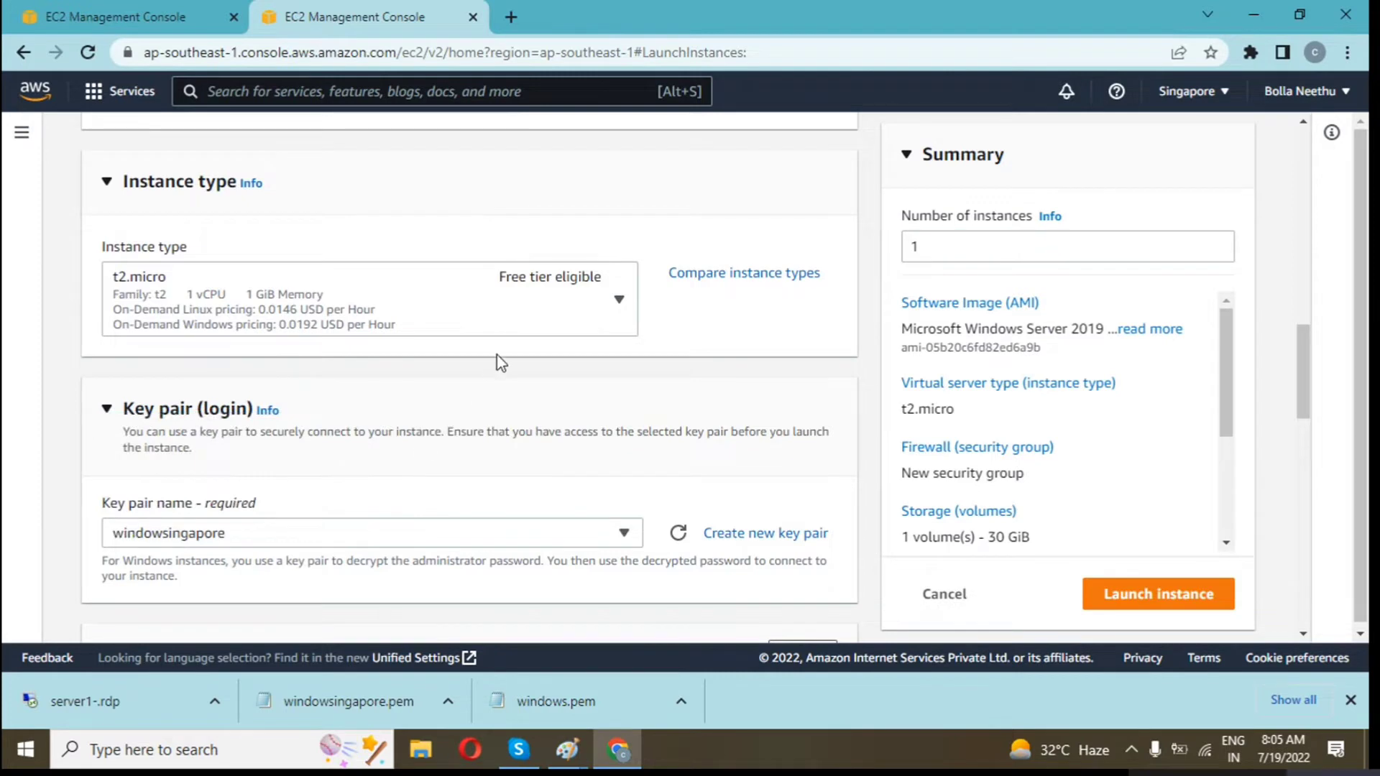
# Edit the instance's network settings to use VPC2 and my-vpc2-subnet, and enable auto-assigning a public IP
pyautogui.scroll(-5, 489, 410)
pyautogui.click(797, 258)
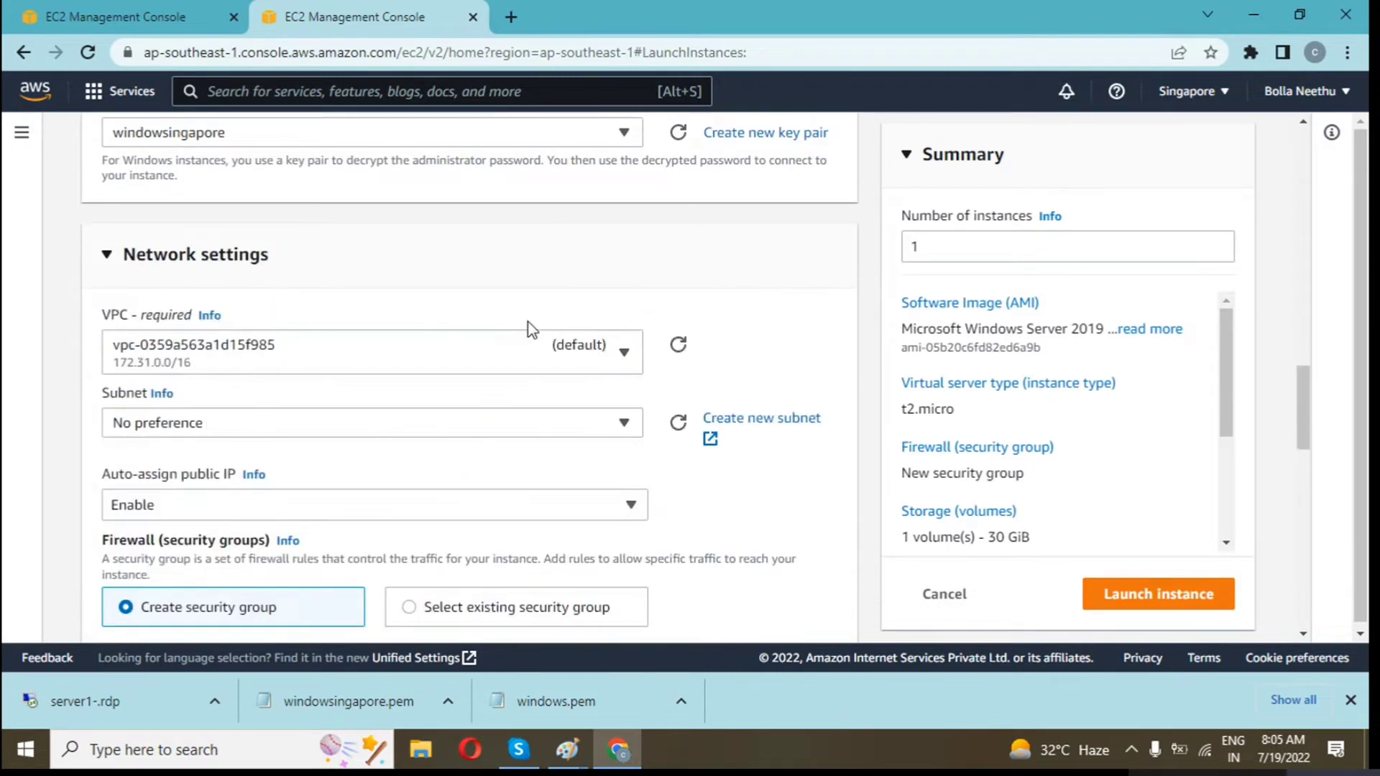
pyautogui.click(438, 347)
pyautogui.click(317, 428)
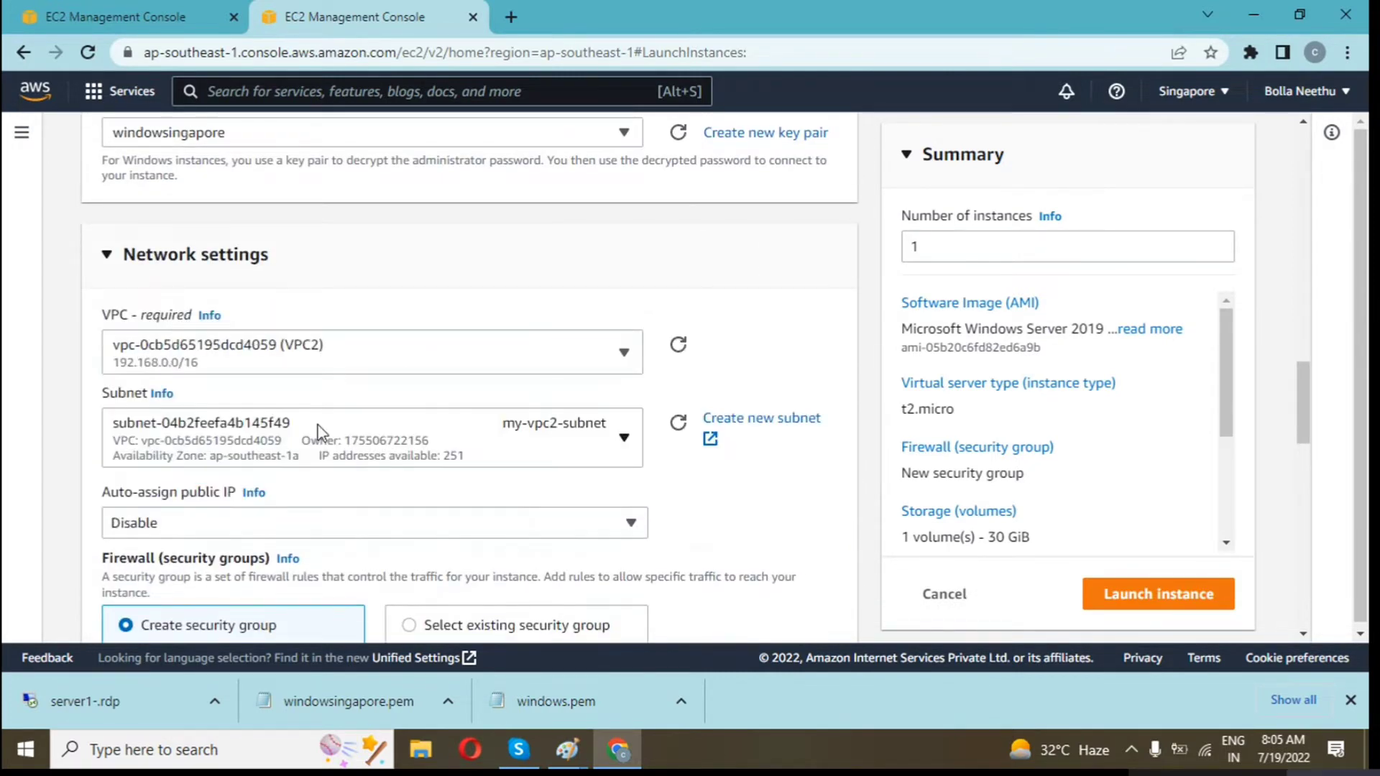
pyautogui.click(318, 438)
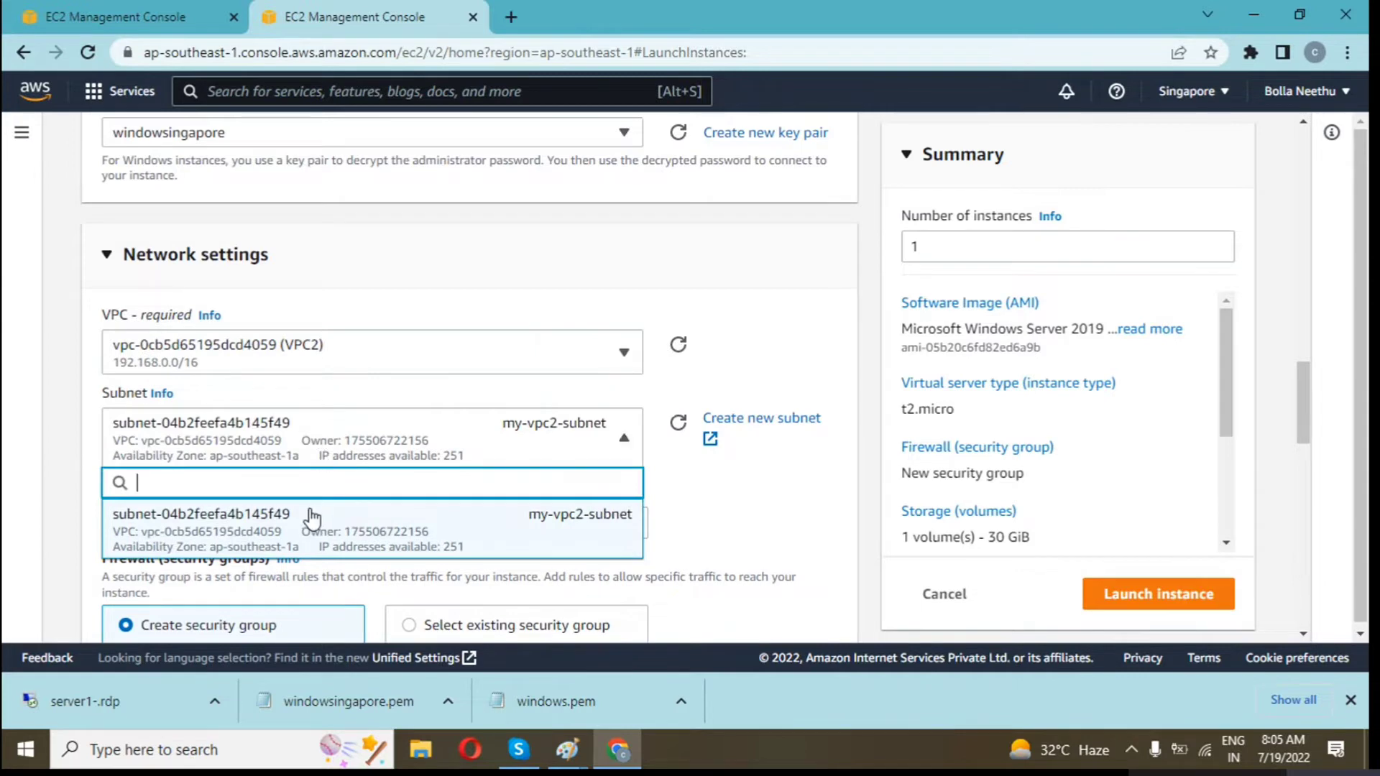
pyautogui.click(311, 516)
pyautogui.scroll(-1, 352, 482)
pyautogui.click(333, 423)
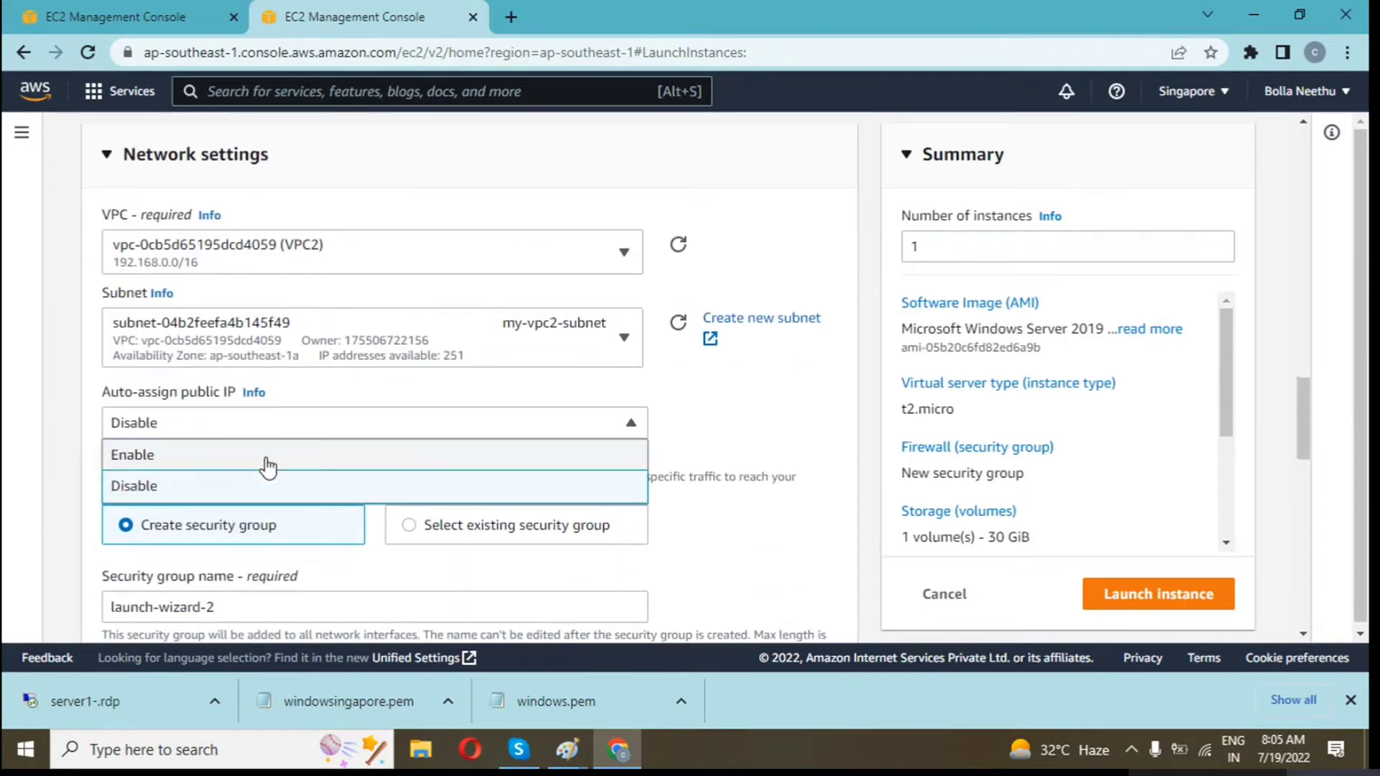
pyautogui.click(284, 454)
# Review the remaining instance settings and launch the instance
pyautogui.scroll(-4, 305, 462)
pyautogui.scroll(-8, 326, 407)
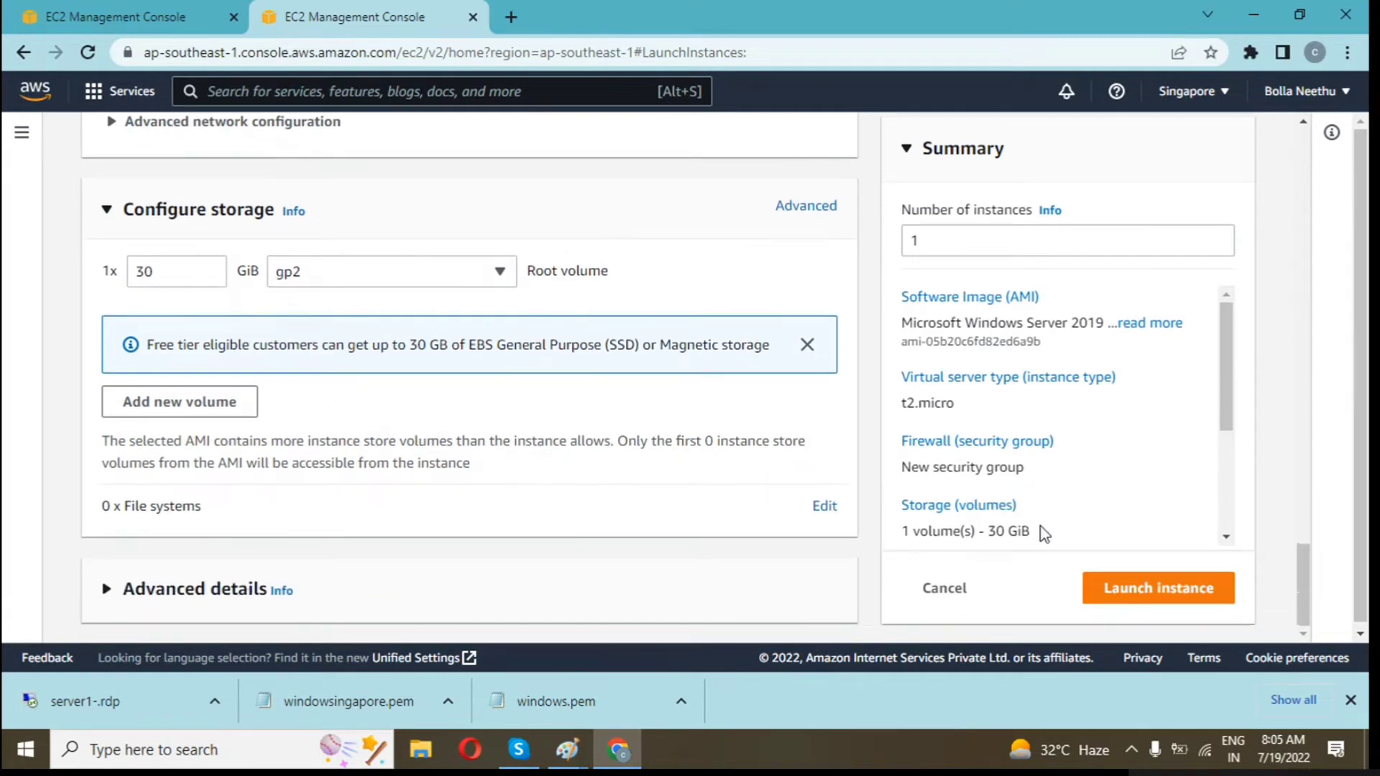
pyautogui.scroll(10, 546, 505)
pyautogui.scroll(4, 453, 413)
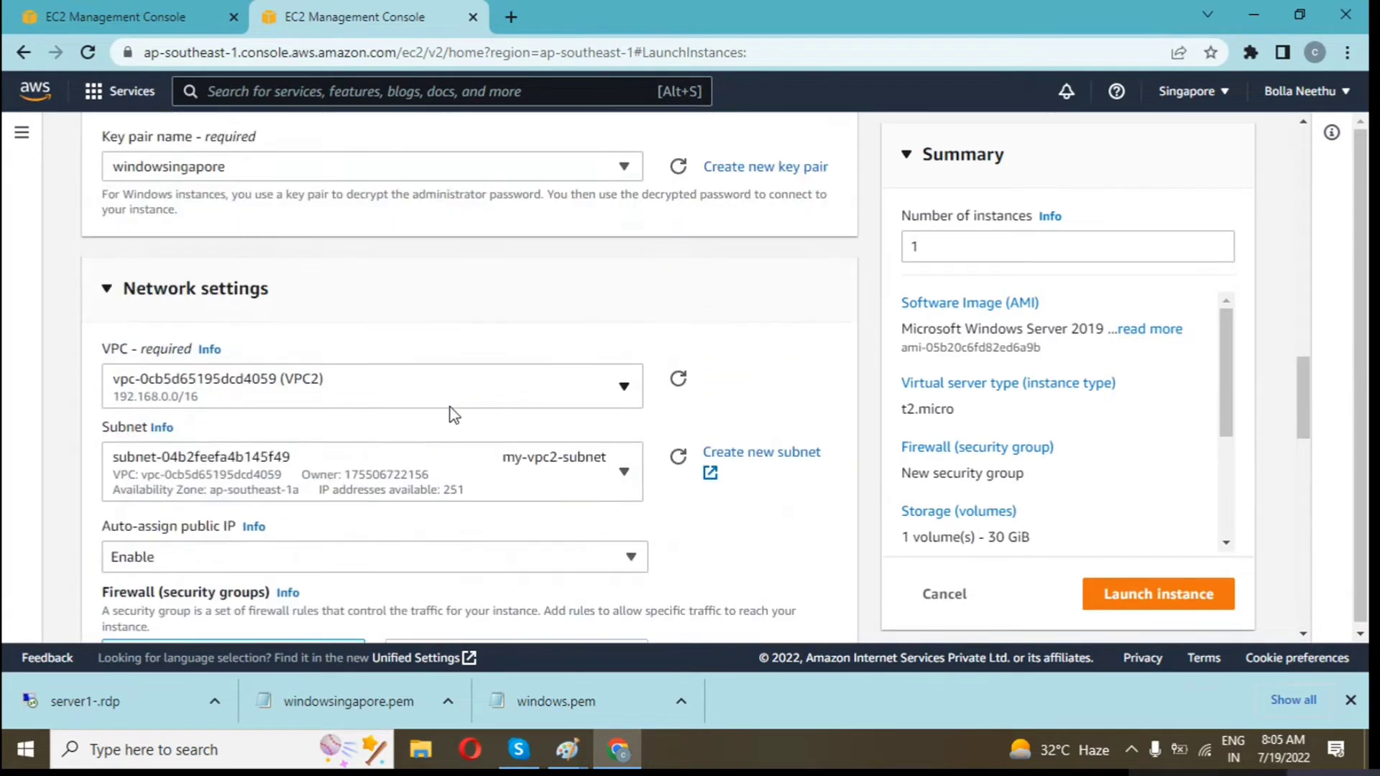
pyautogui.click(1129, 613)
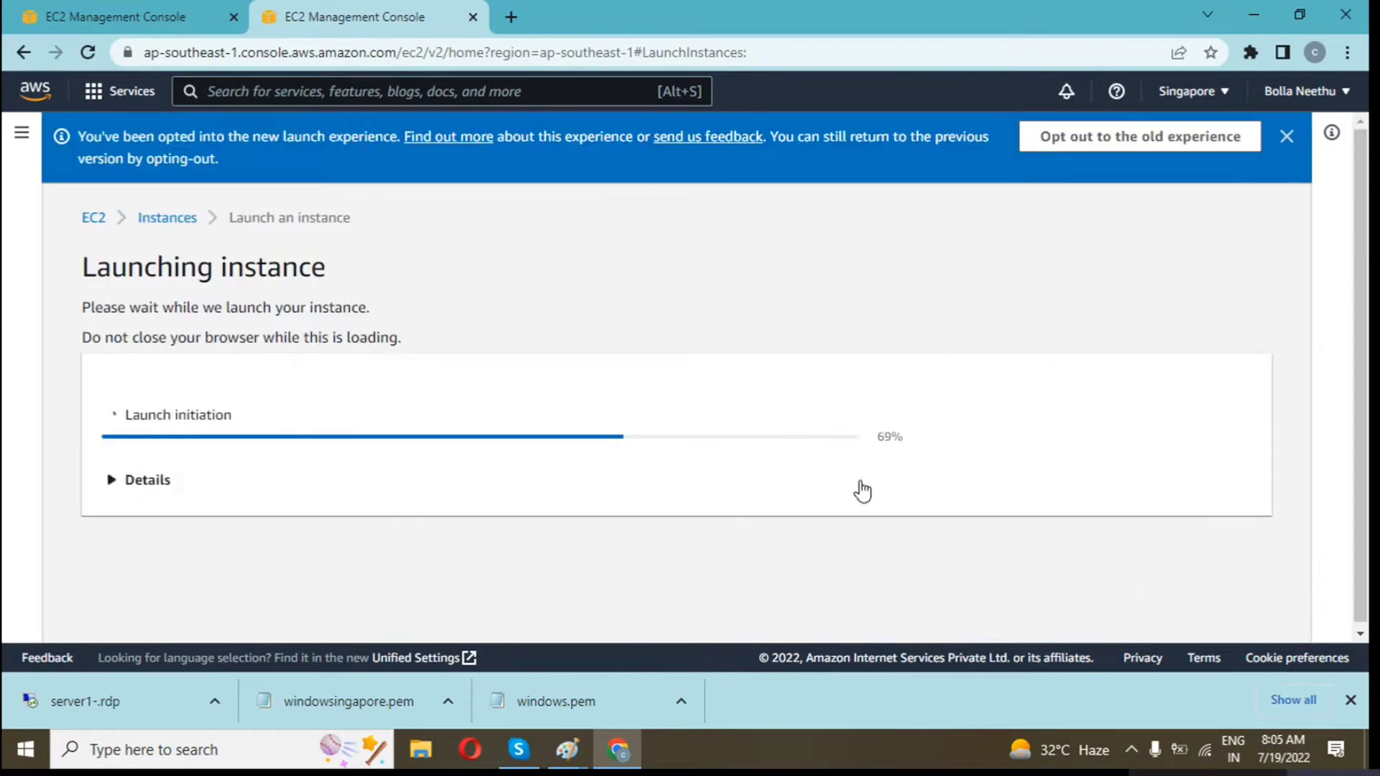
# Show the unfiltered instances list, close the launch page and copy the private IPv4 address of my-vpc-vm2
pyautogui.click(488, 300)
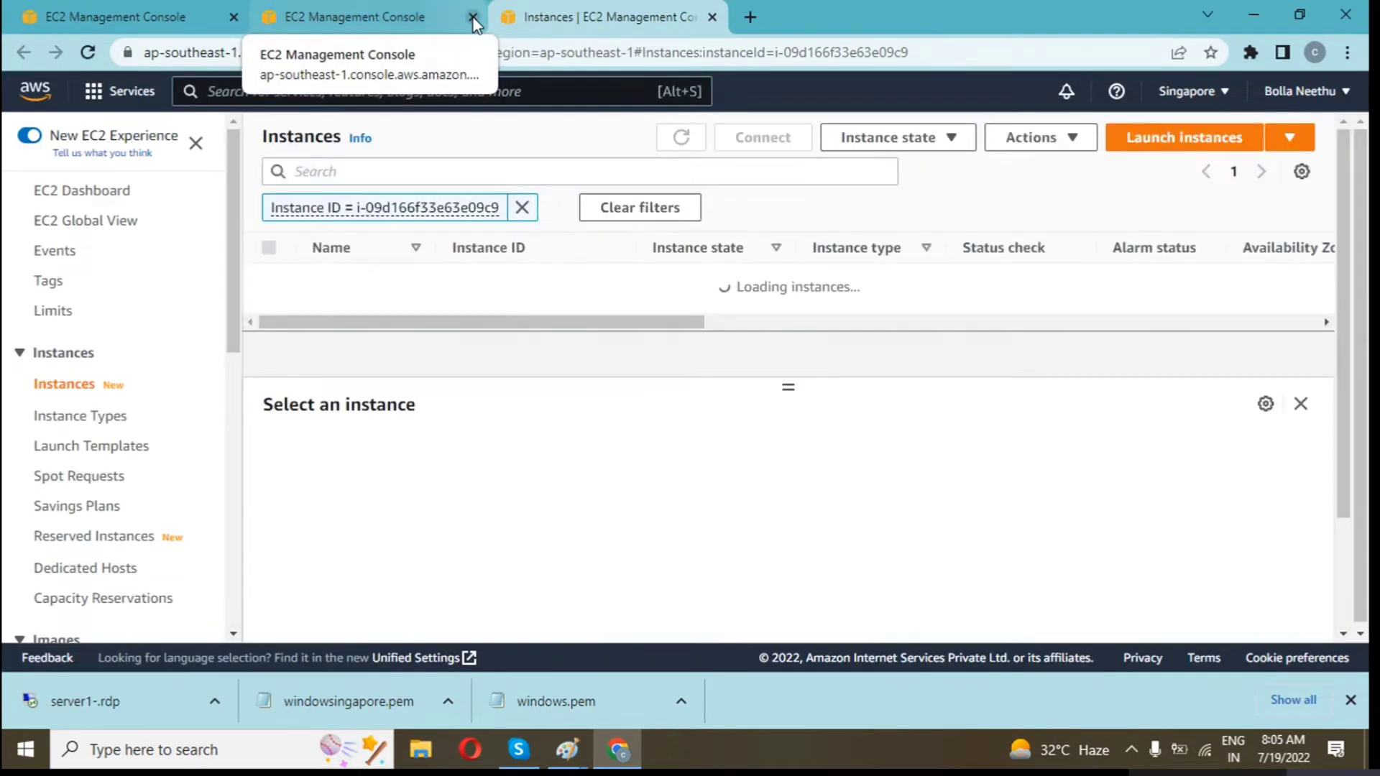
pyautogui.click(473, 16)
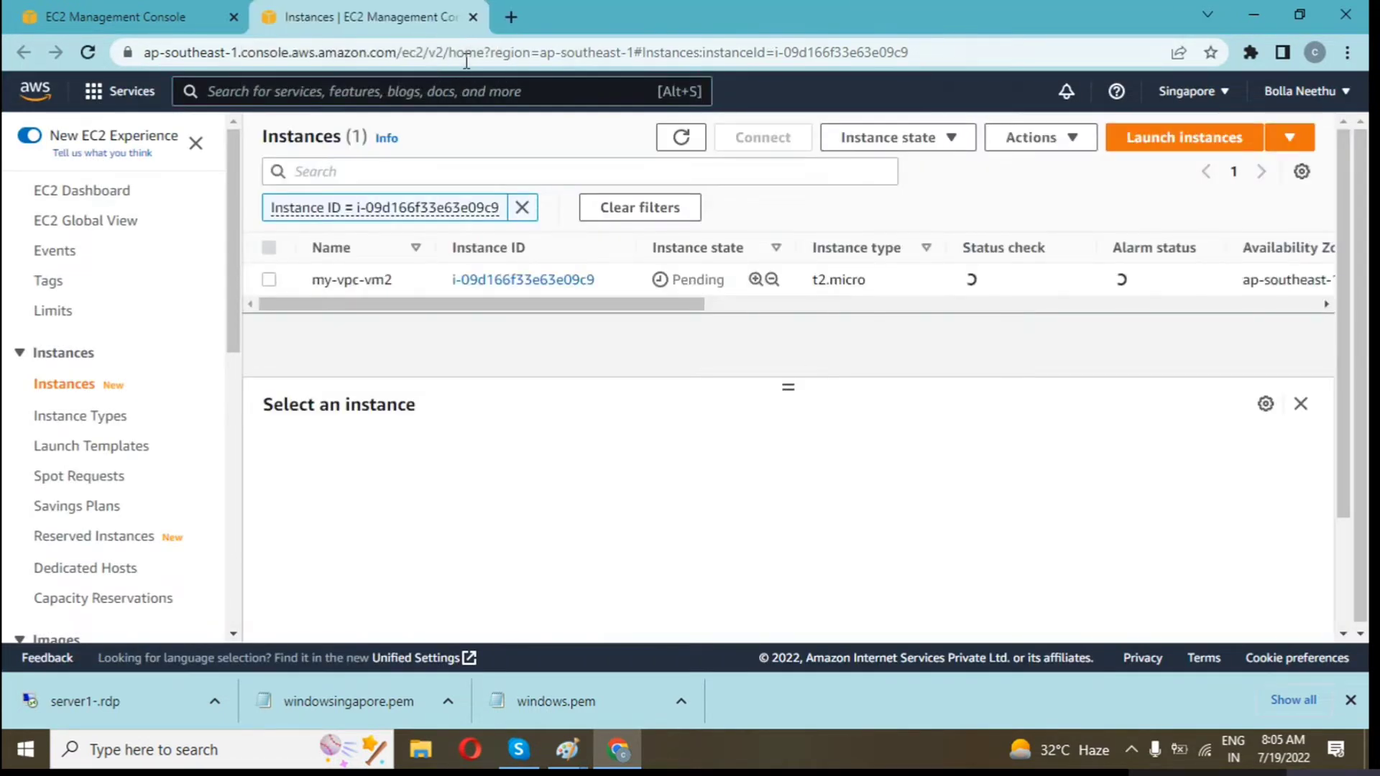
pyautogui.click(522, 208)
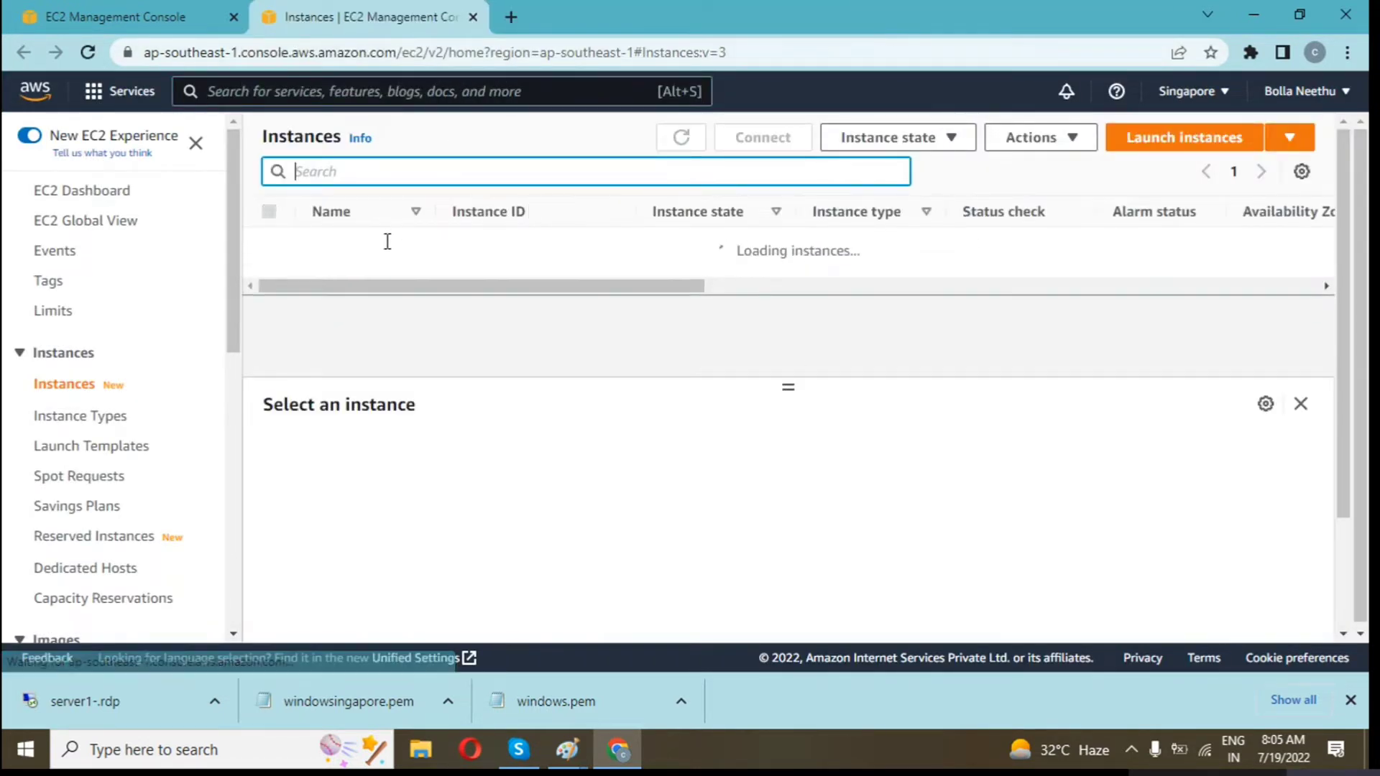
pyautogui.click(269, 276)
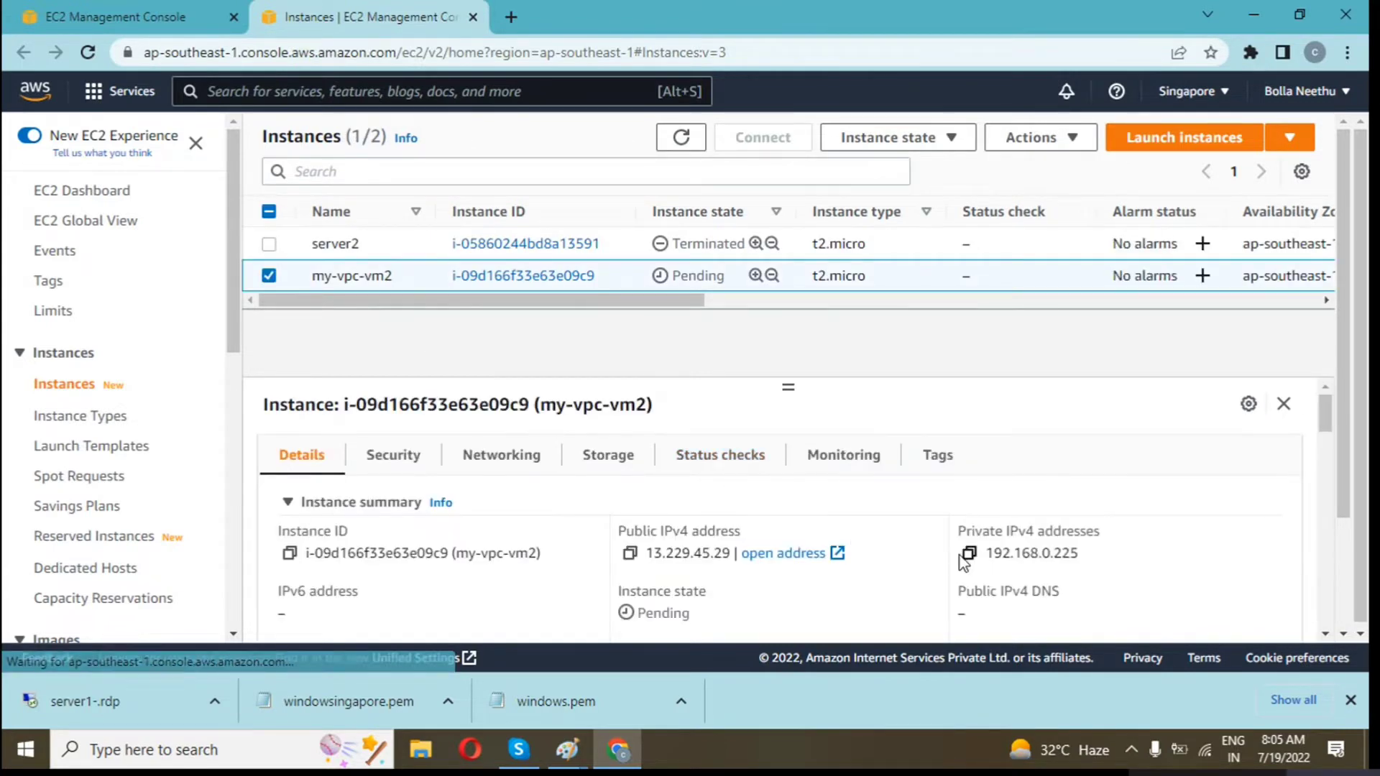
pyautogui.click(969, 555)
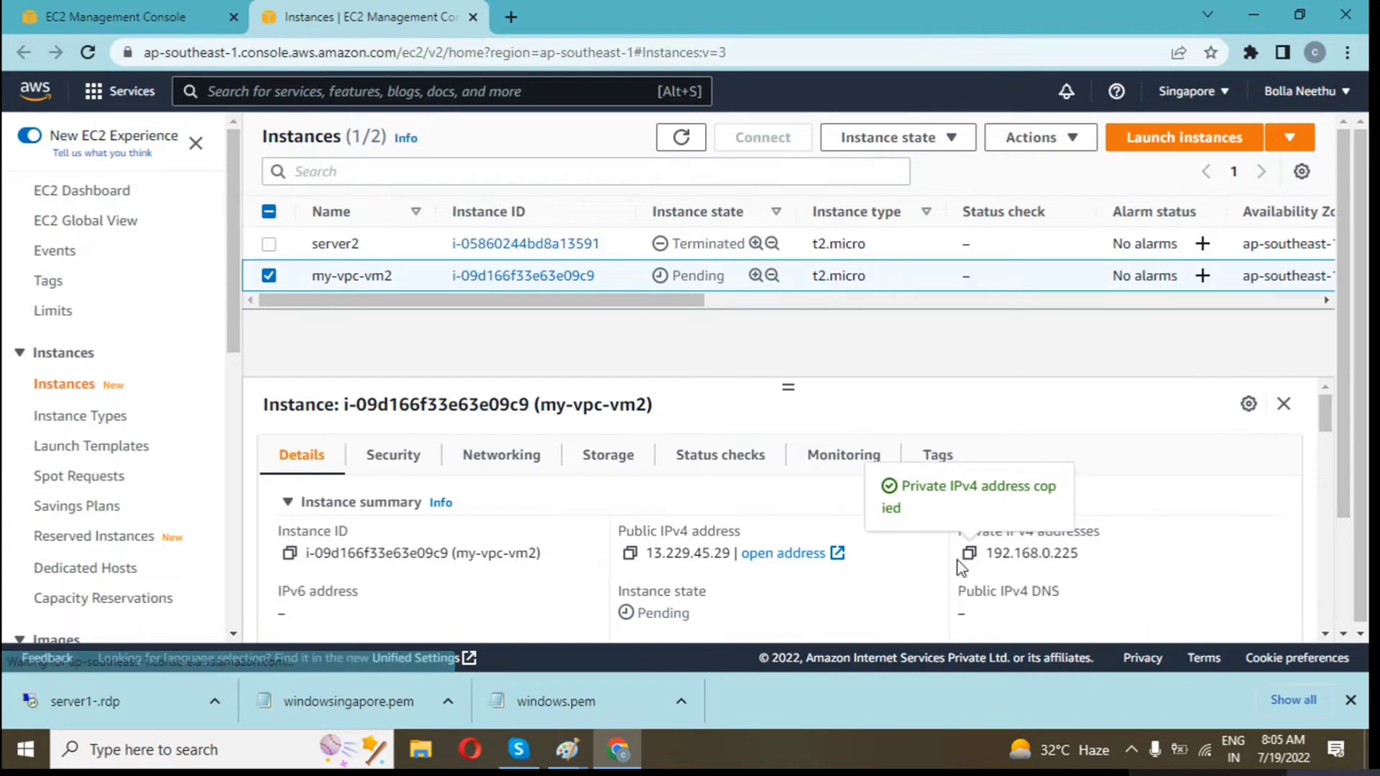
# Switch to Paint and label the server box inside VPC2 with the copied address 192.168.0.225
pyautogui.hotkey('alt', 'Tab')
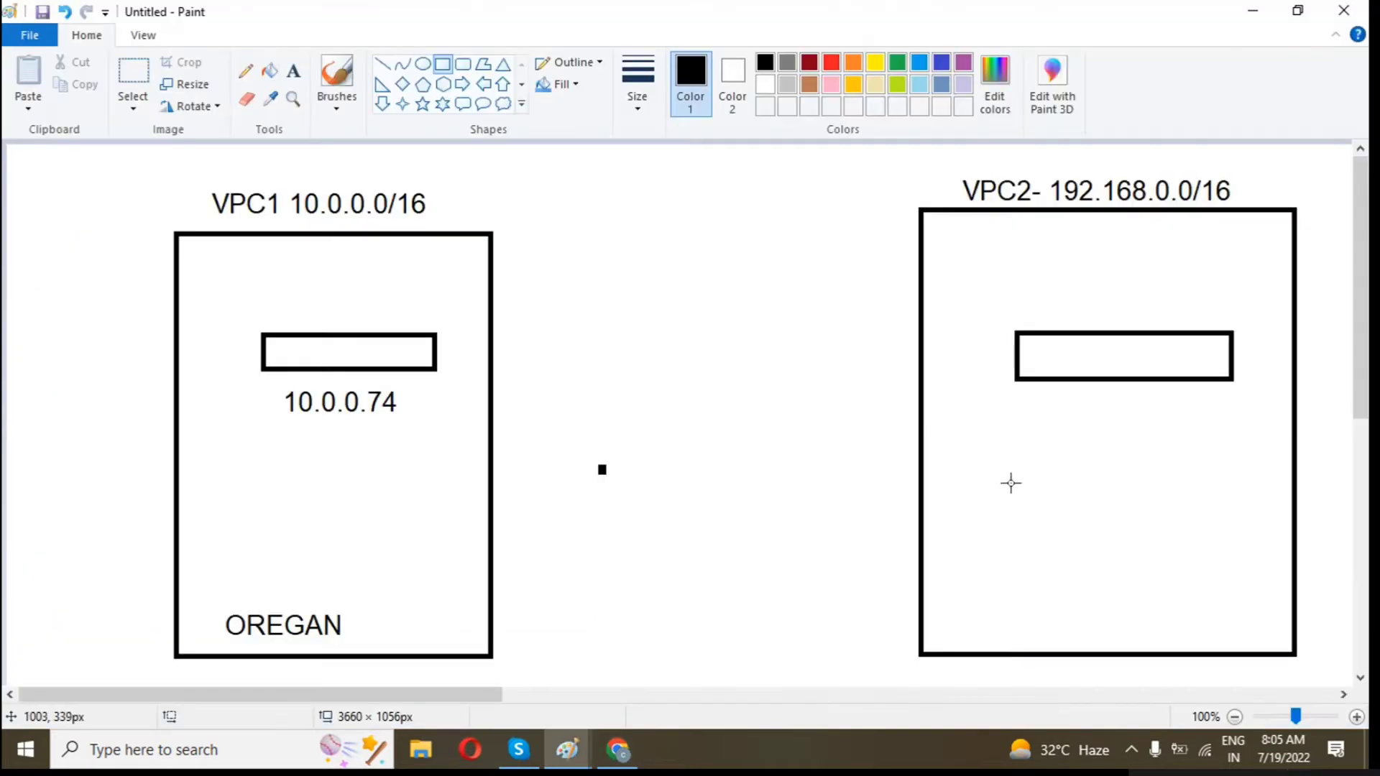
pyautogui.click(294, 72)
pyautogui.click(1005, 382)
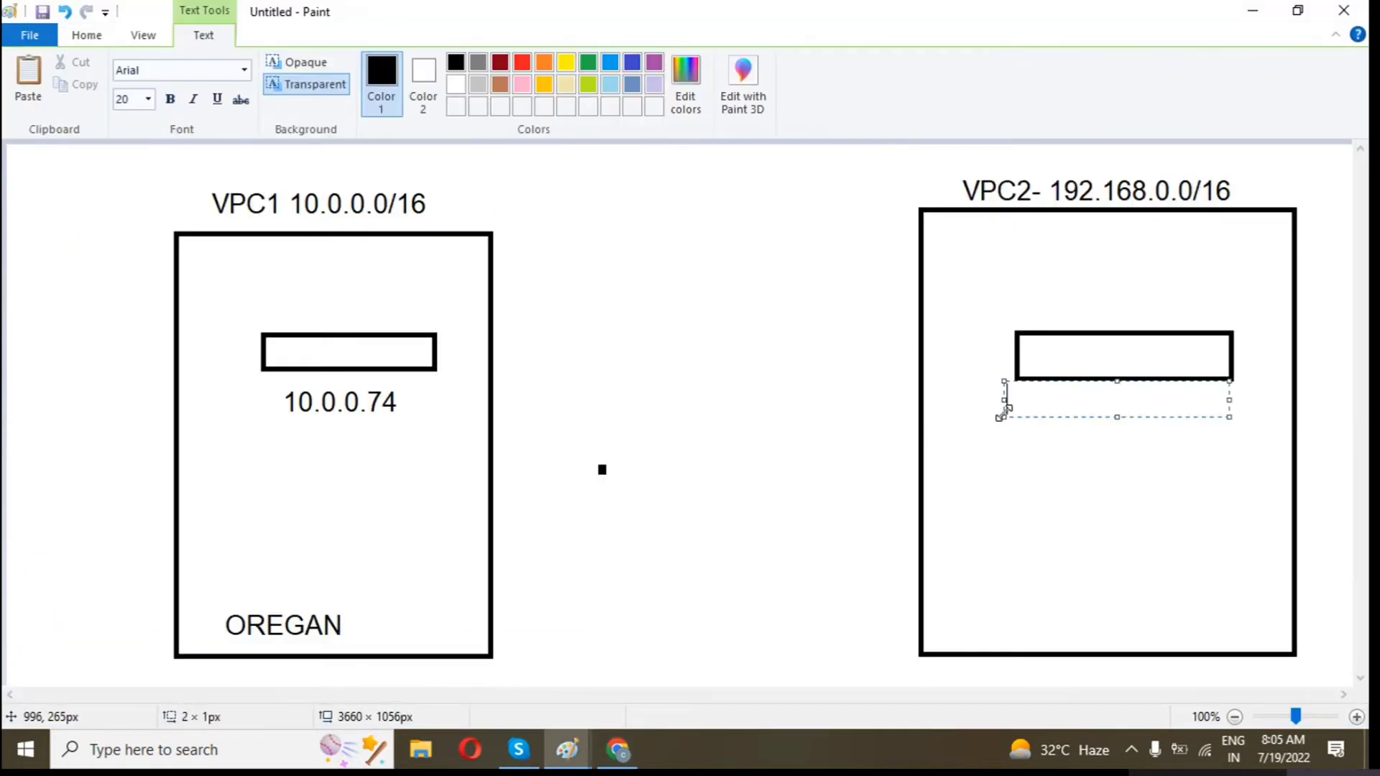
pyautogui.hotkey('ctrl', 'v')
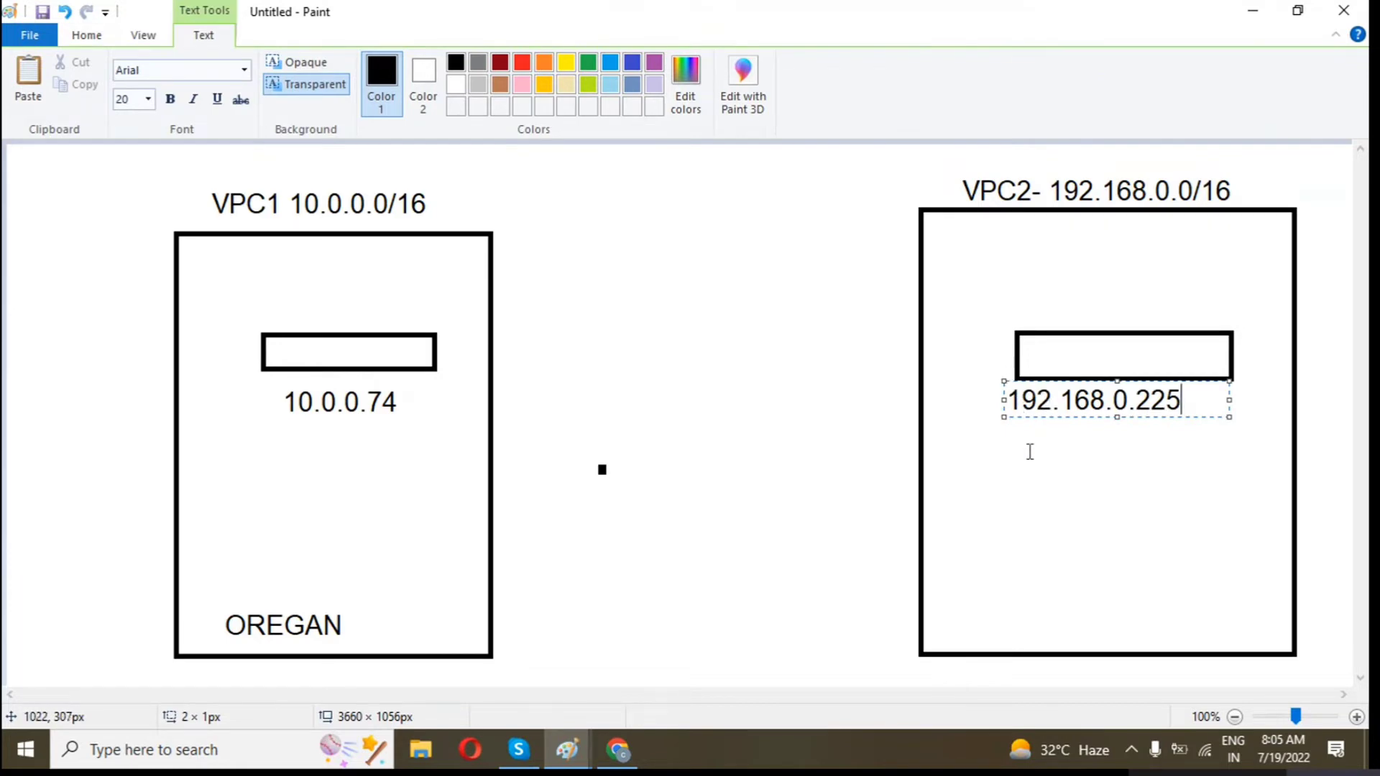
pyautogui.click(1031, 452)
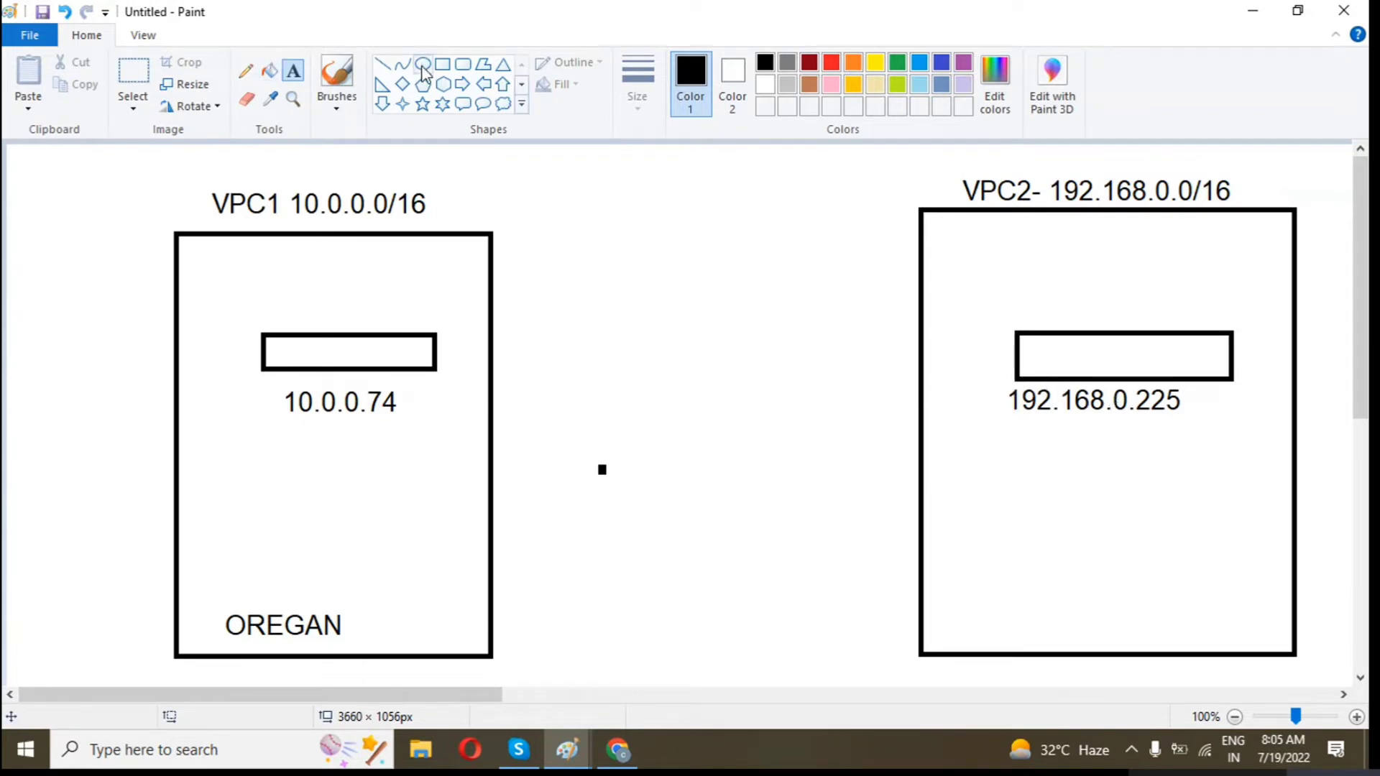
# Draw a second server rectangle about 161 × 30 px below the 10.0.0.74 label inside VPC1
pyautogui.click(442, 64)
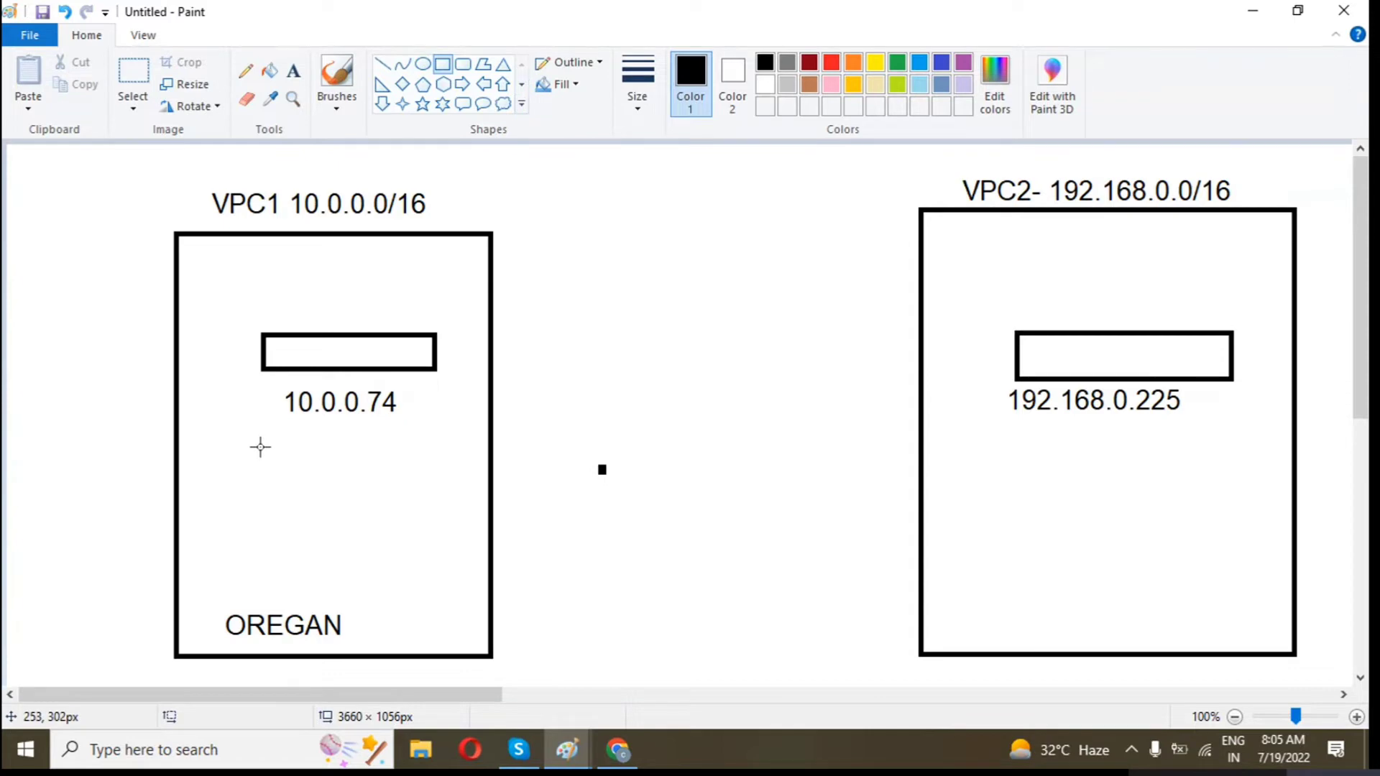
pyautogui.moveTo(264, 446)
pyautogui.mouseDown()
pyautogui.moveTo(358, 477)
pyautogui.moveTo(428, 477)
pyautogui.mouseUp()
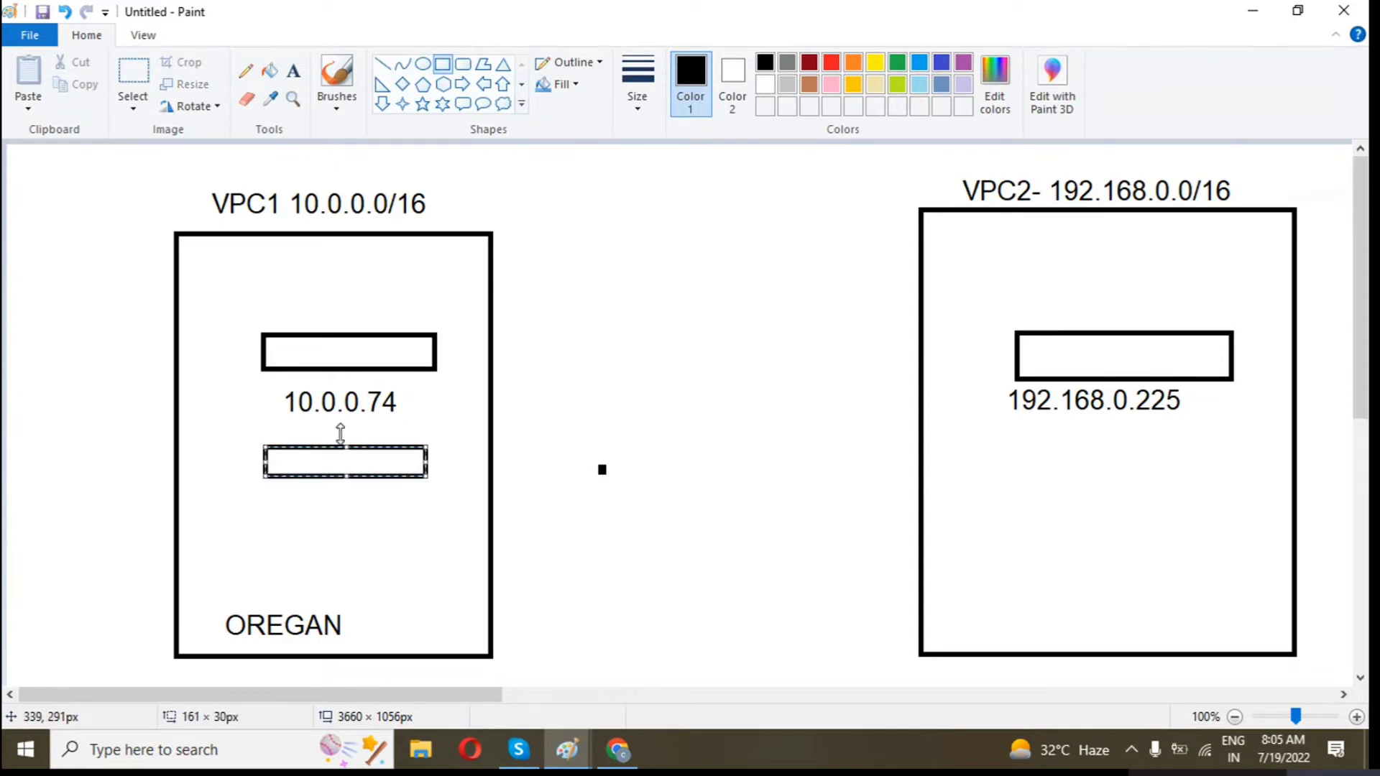
pyautogui.click(127, 397)
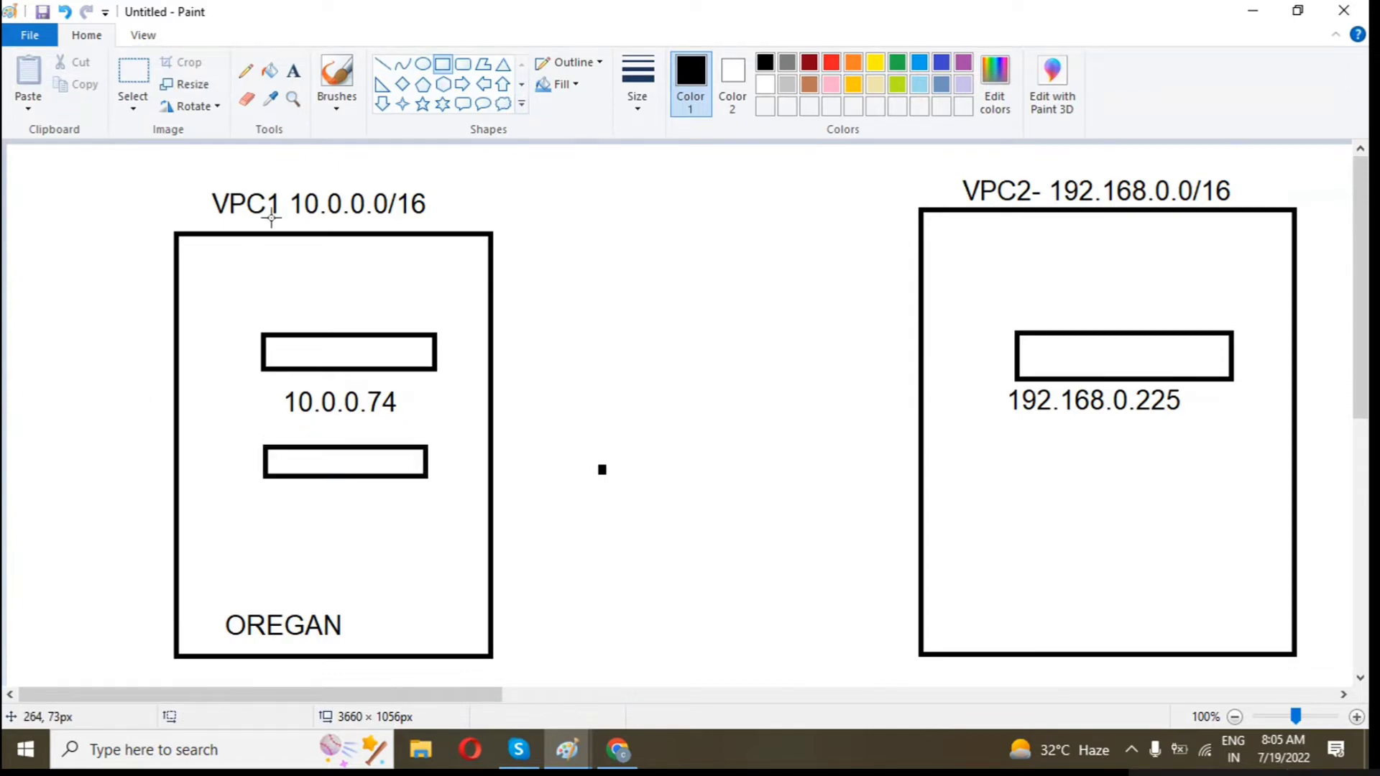
# Underline the 10.0.0.74 label with a line about 82 px long and draw a vertical line beside VPC1's two server boxes
pyautogui.click(382, 64)
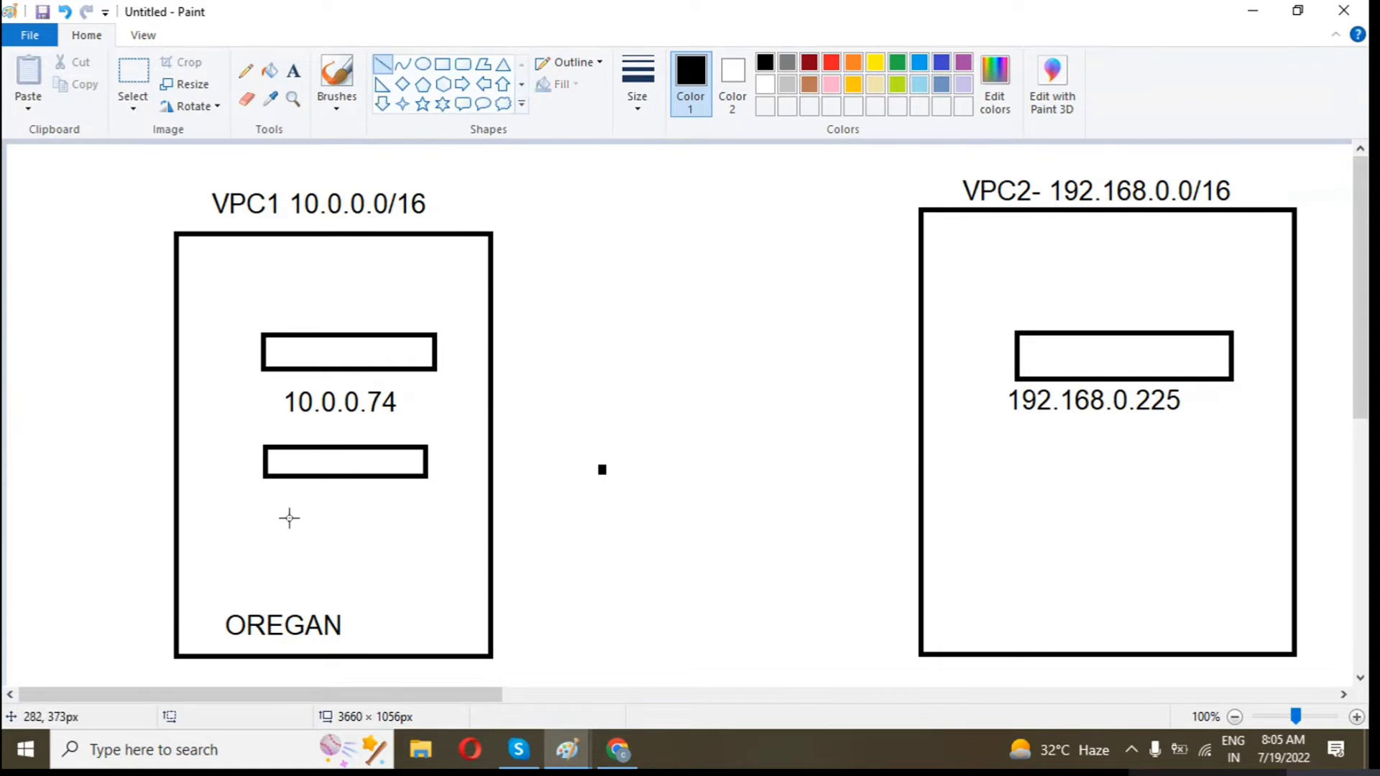
pyautogui.moveTo(294, 425); pyautogui.dragTo(375, 424)
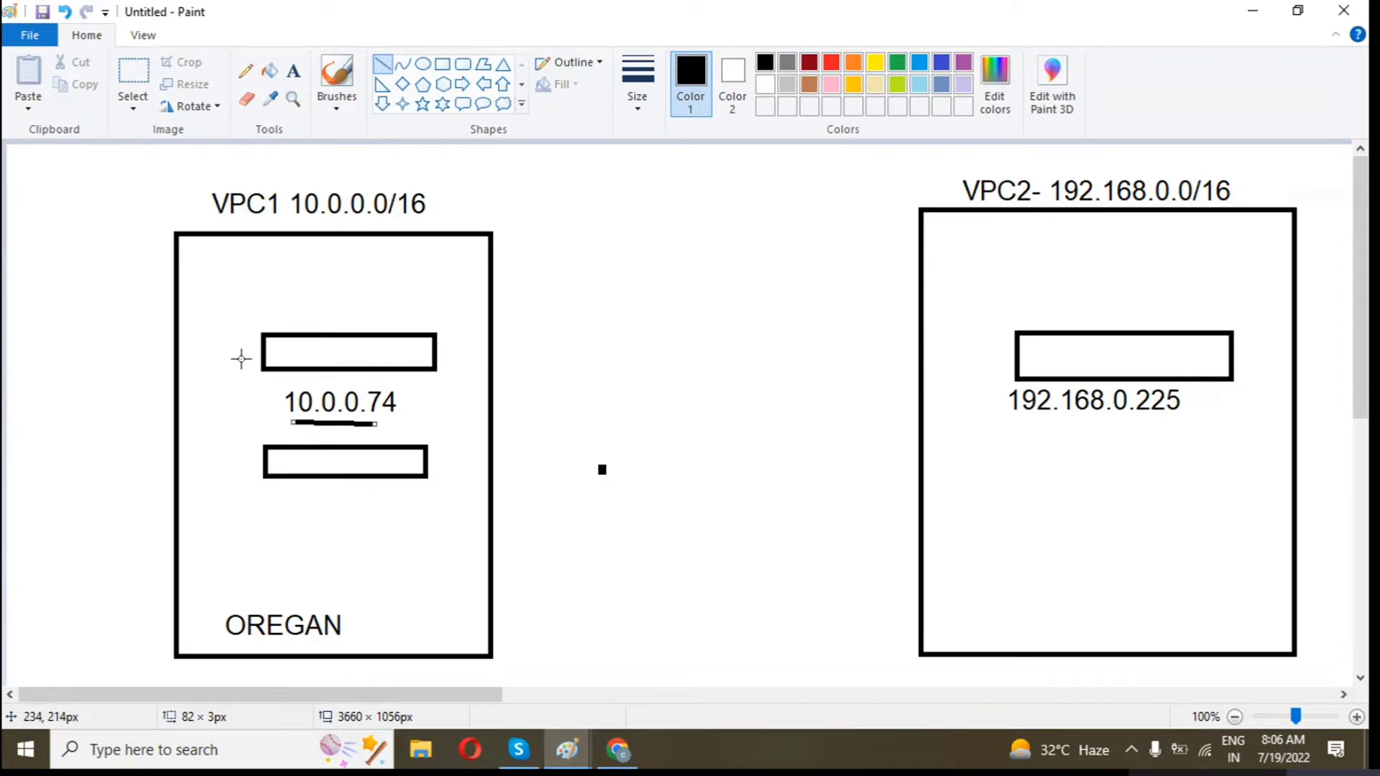
pyautogui.moveTo(242, 359); pyautogui.dragTo(244, 471)
pyautogui.click(255, 544)
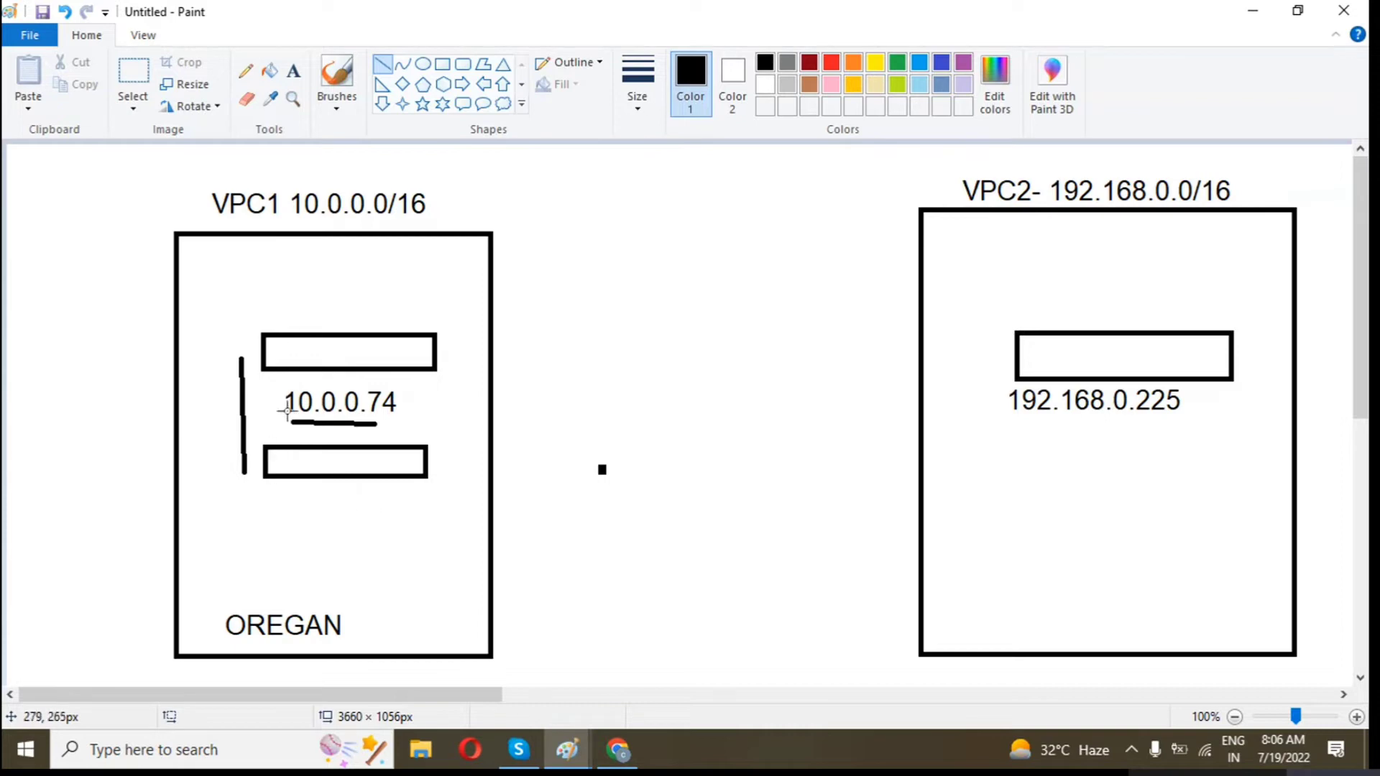
# Undo the vertical line, the underline and the second server rectangle inside VPC1
pyautogui.hotkey('ctrl', 'z')
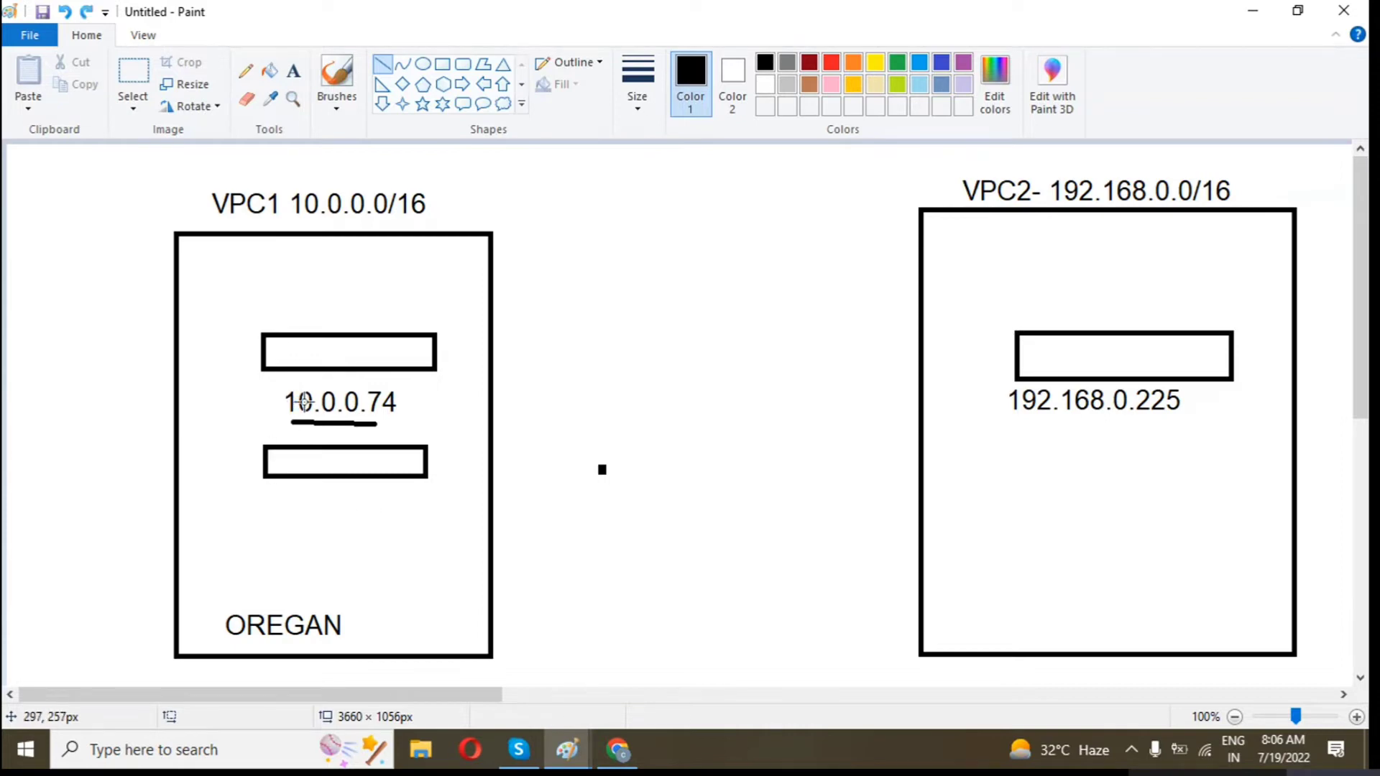
pyautogui.hotkey('ctrl', 'z')
pyautogui.hotkey('ctrl', 'z')
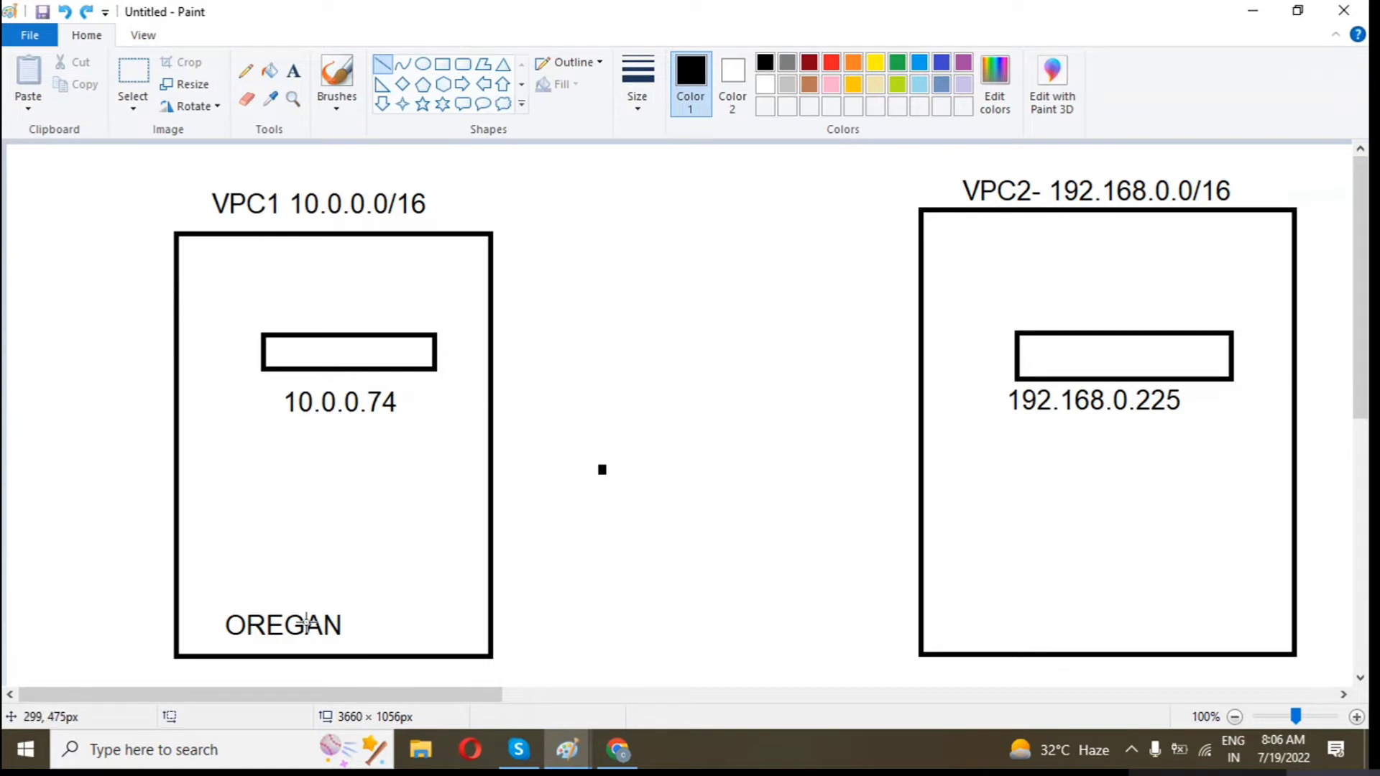
# Add the text label "singapore" inside the VPC2 box near its bottom edge
pyautogui.click(294, 71)
pyautogui.click(1015, 611)
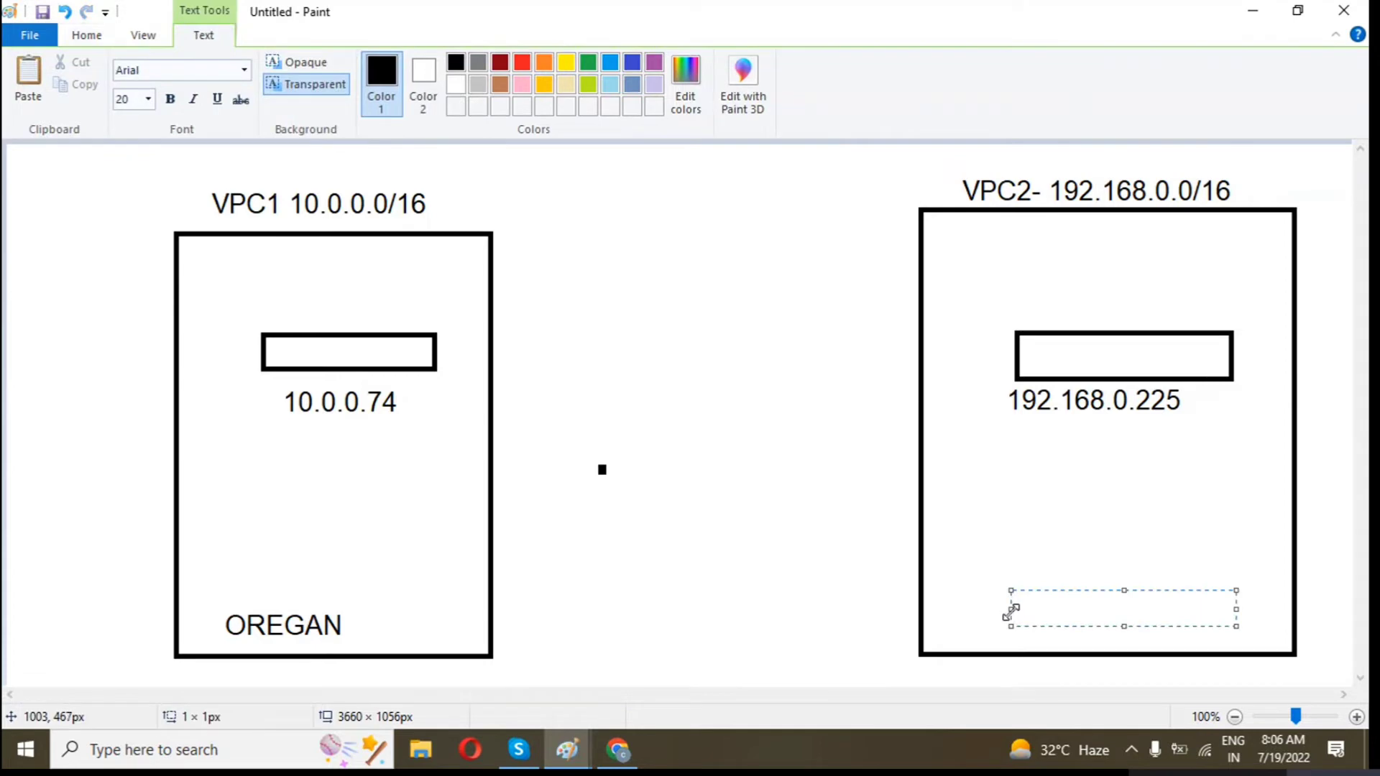
pyautogui.write('sa')
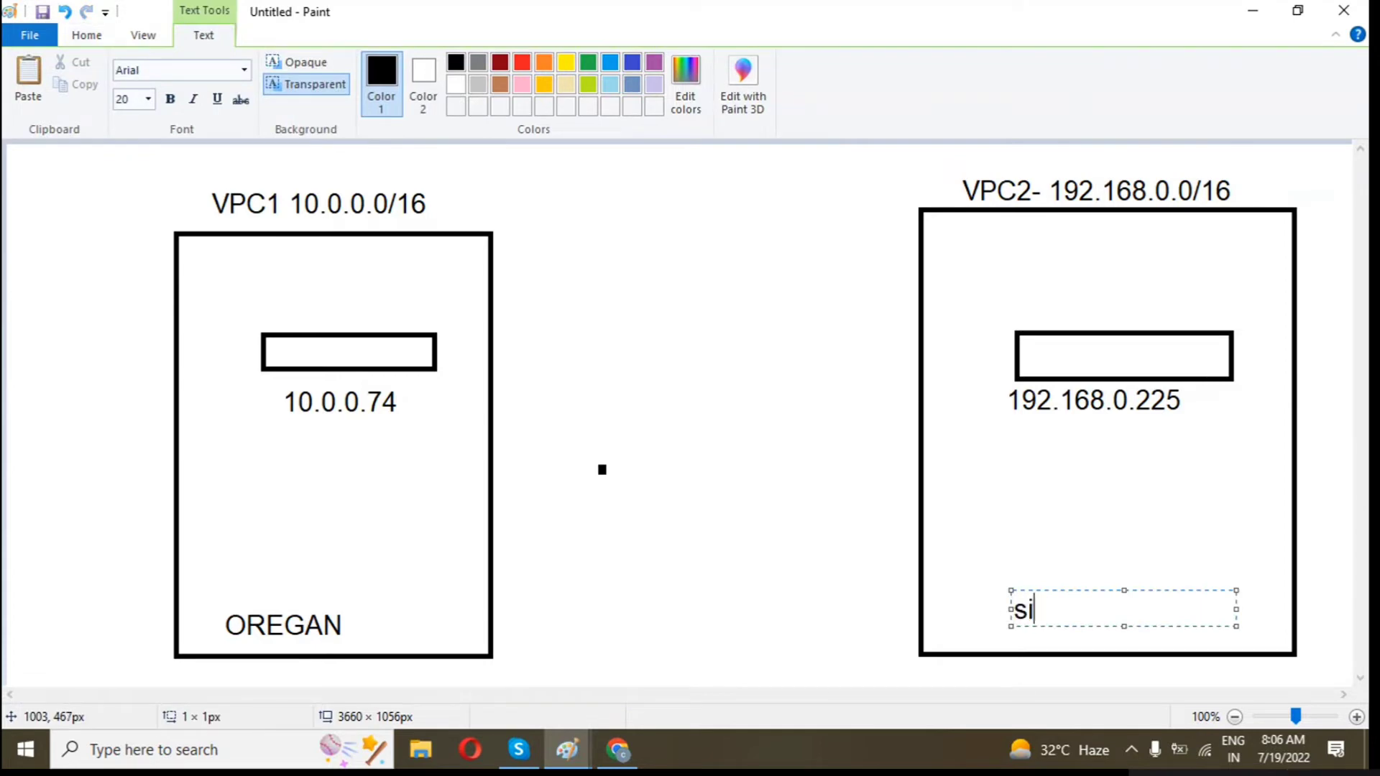
pyautogui.write('ngapore')
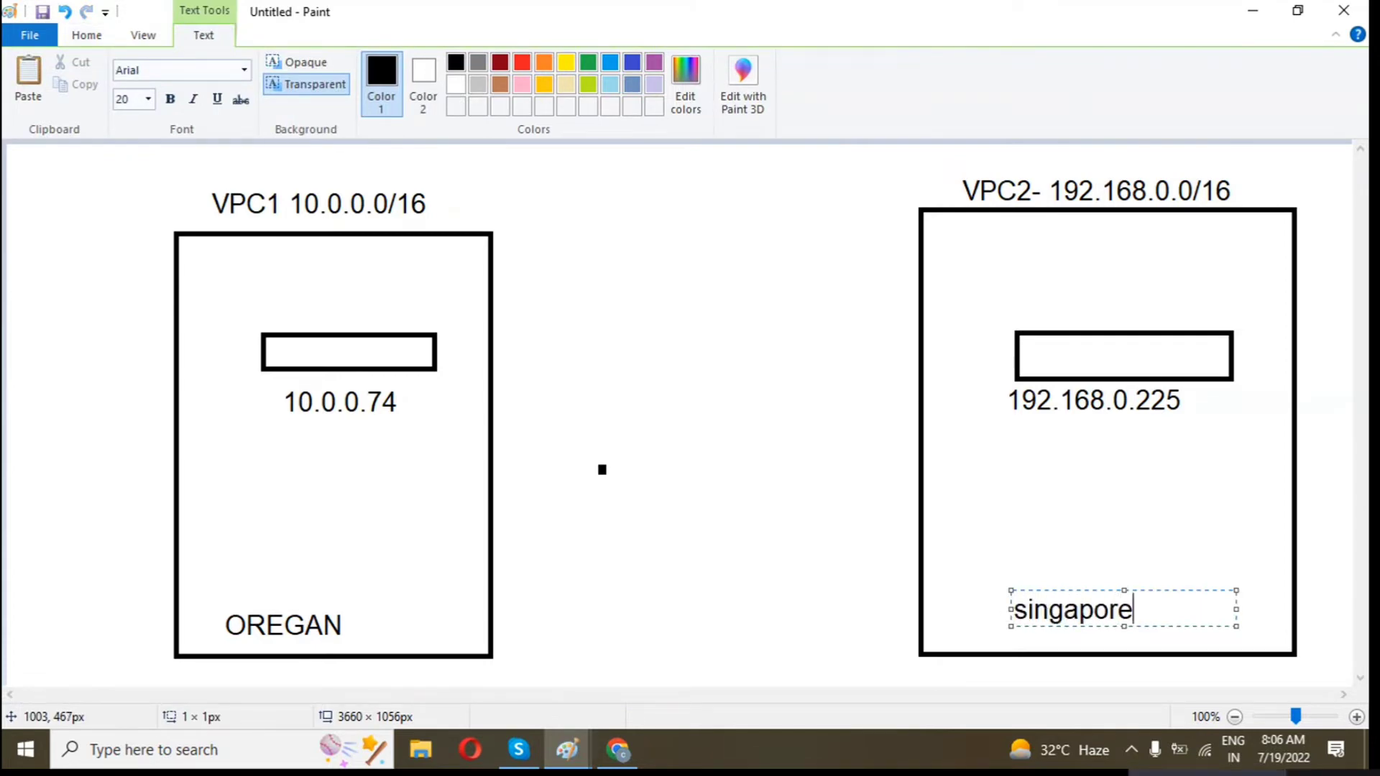
pyautogui.click(701, 612)
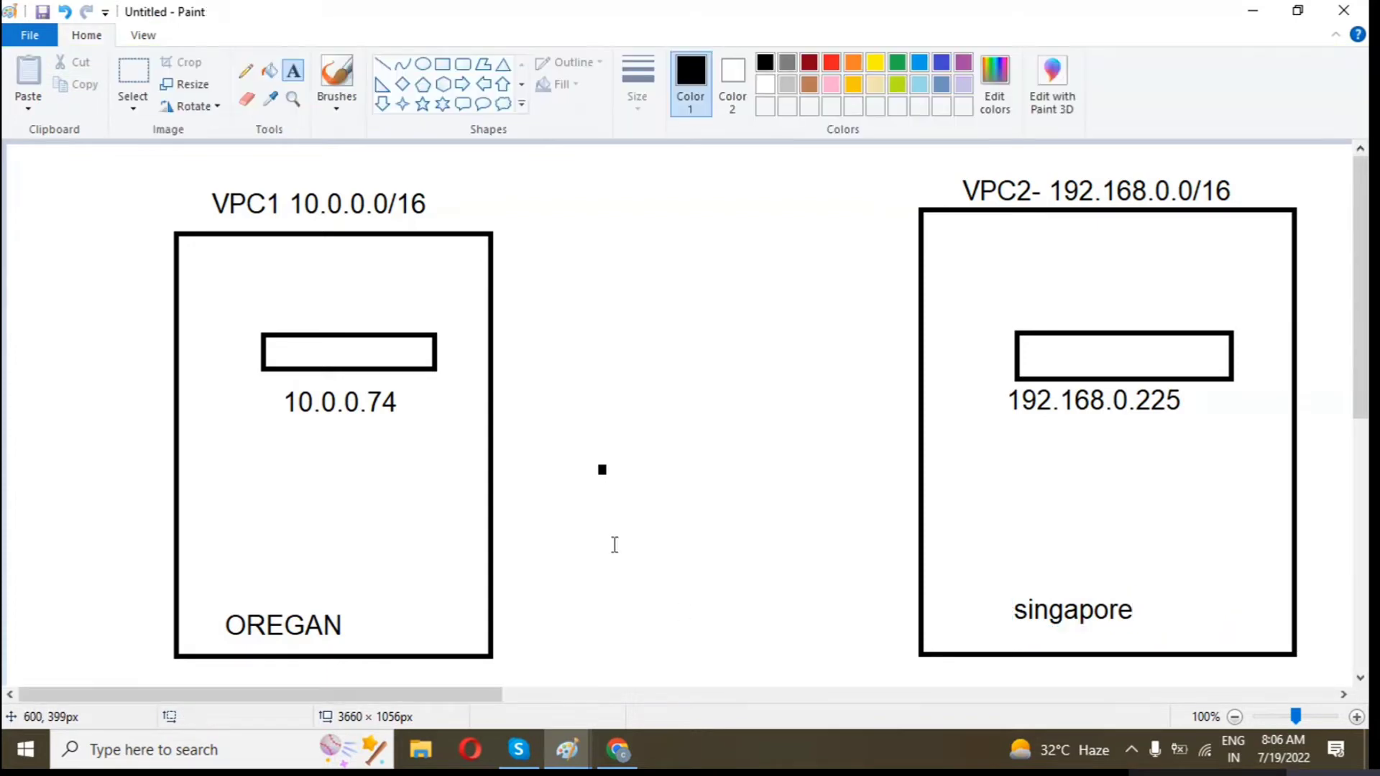
# Draw a nearly horizontal line about 320 px long connecting the upper right corner of VPC1 to the left edge of VPC2
pyautogui.click(385, 64)
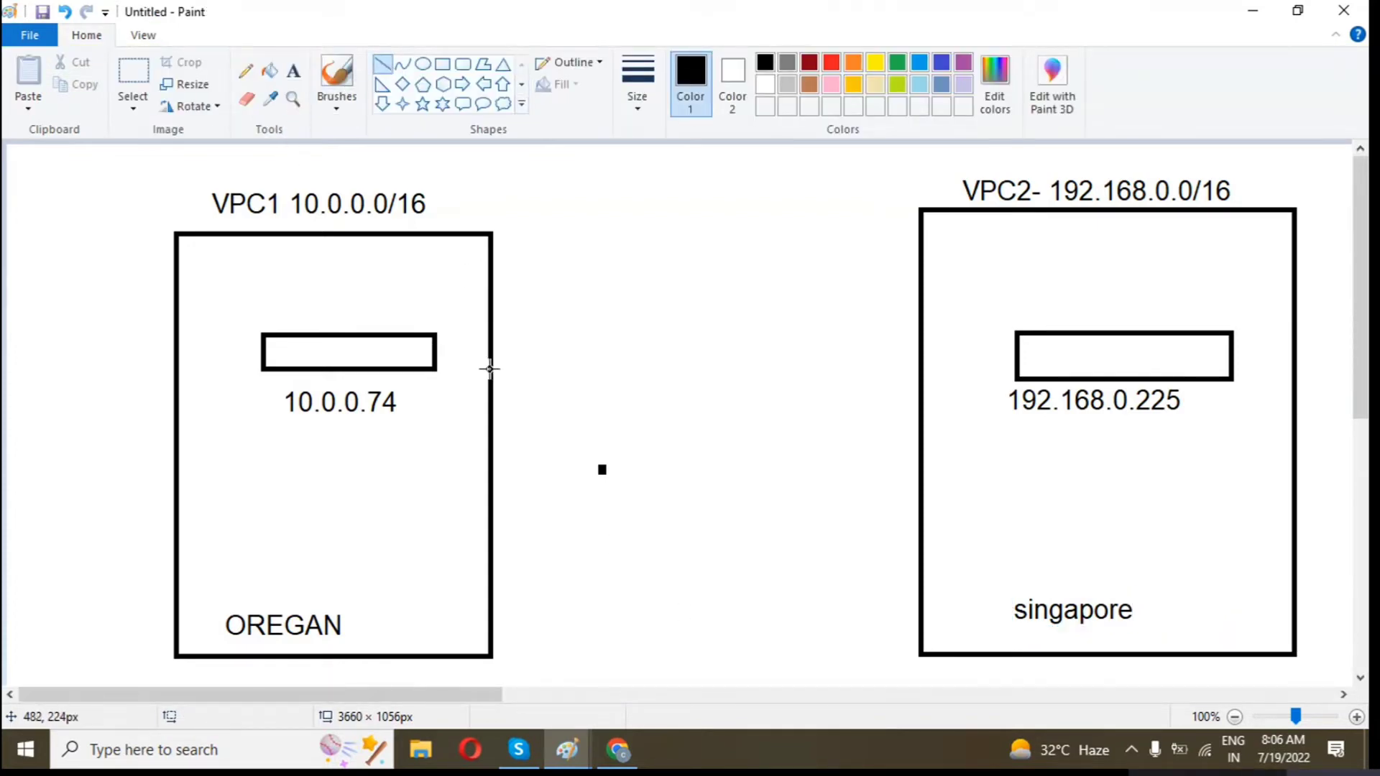
pyautogui.moveTo(491, 237); pyautogui.dragTo(922, 228)
pyautogui.click(826, 311)
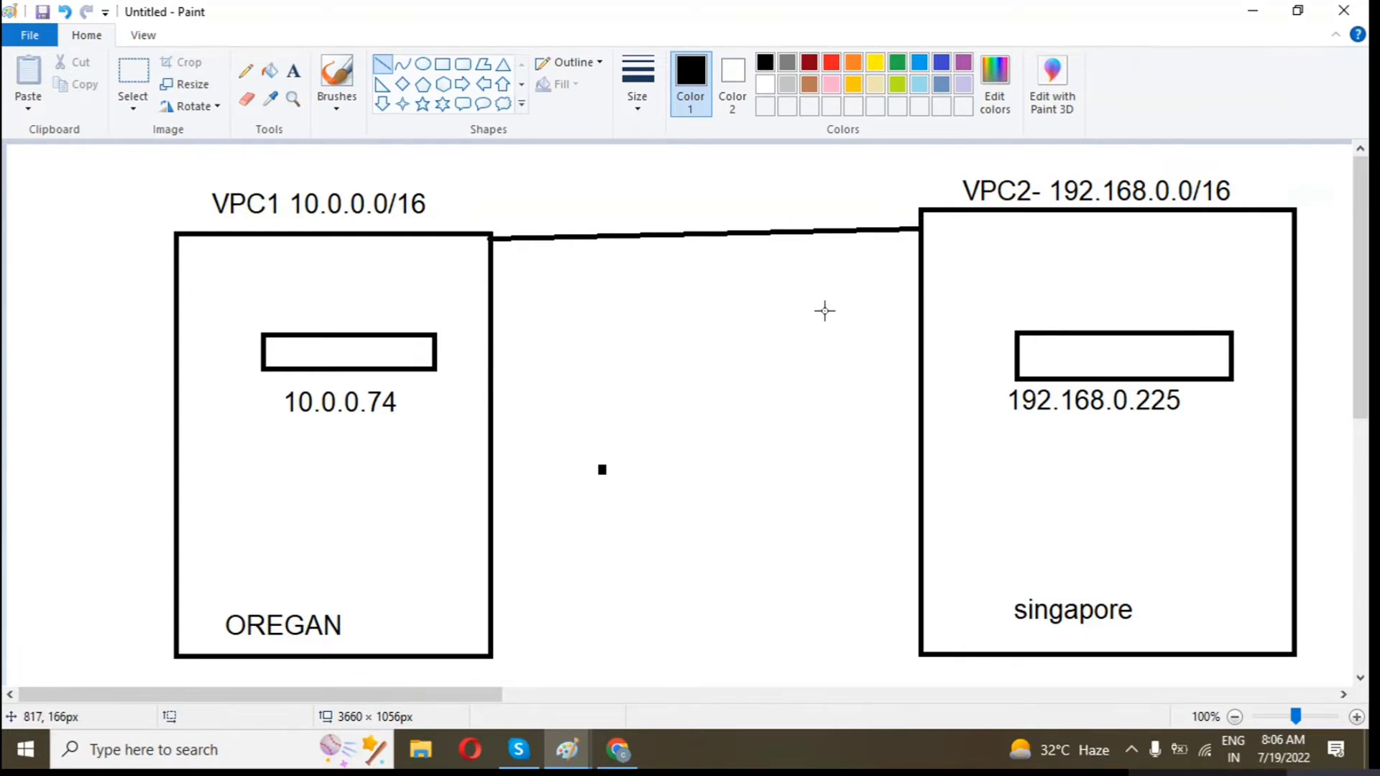
# Switch to Chrome and download the remote desktop file from the RDP client connection options of the Oregon instance VPC-VM1
pyautogui.click(567, 749)
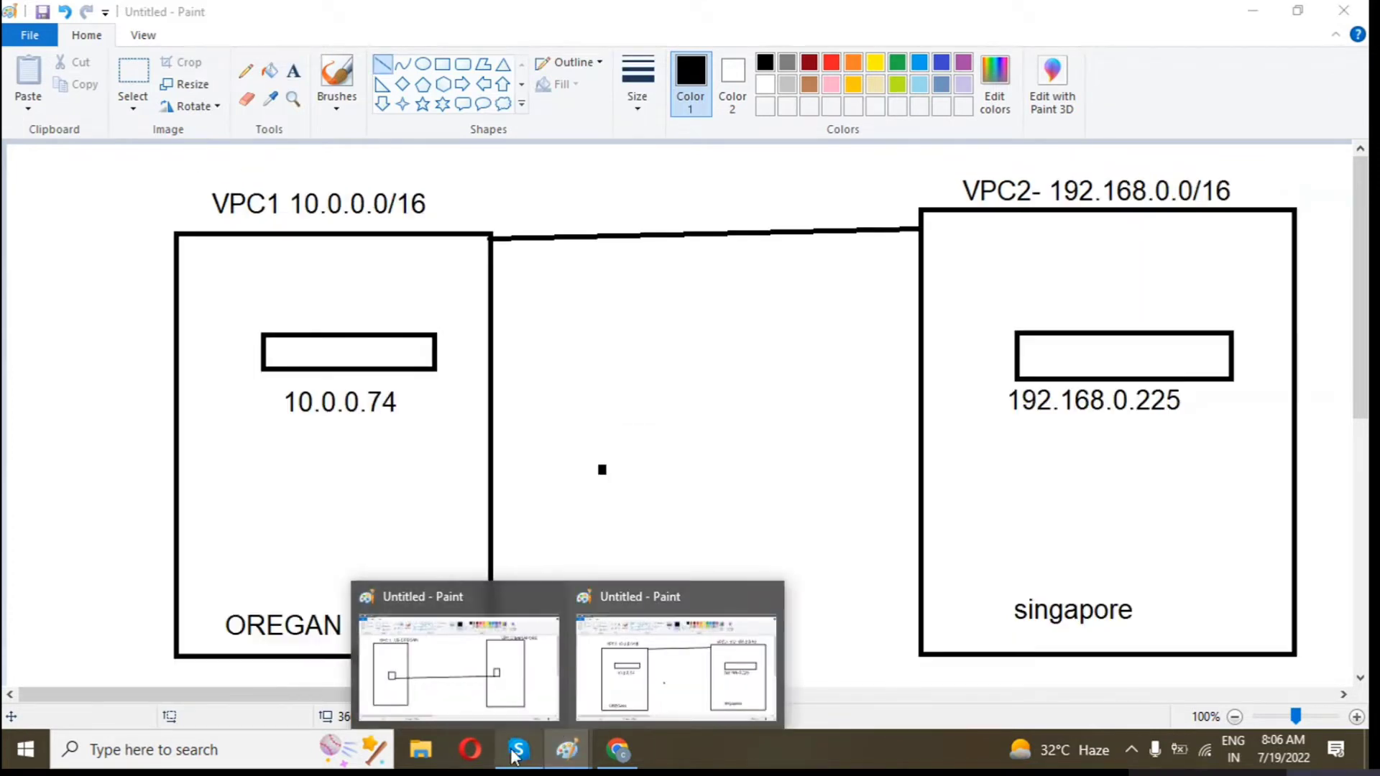
pyautogui.click(617, 750)
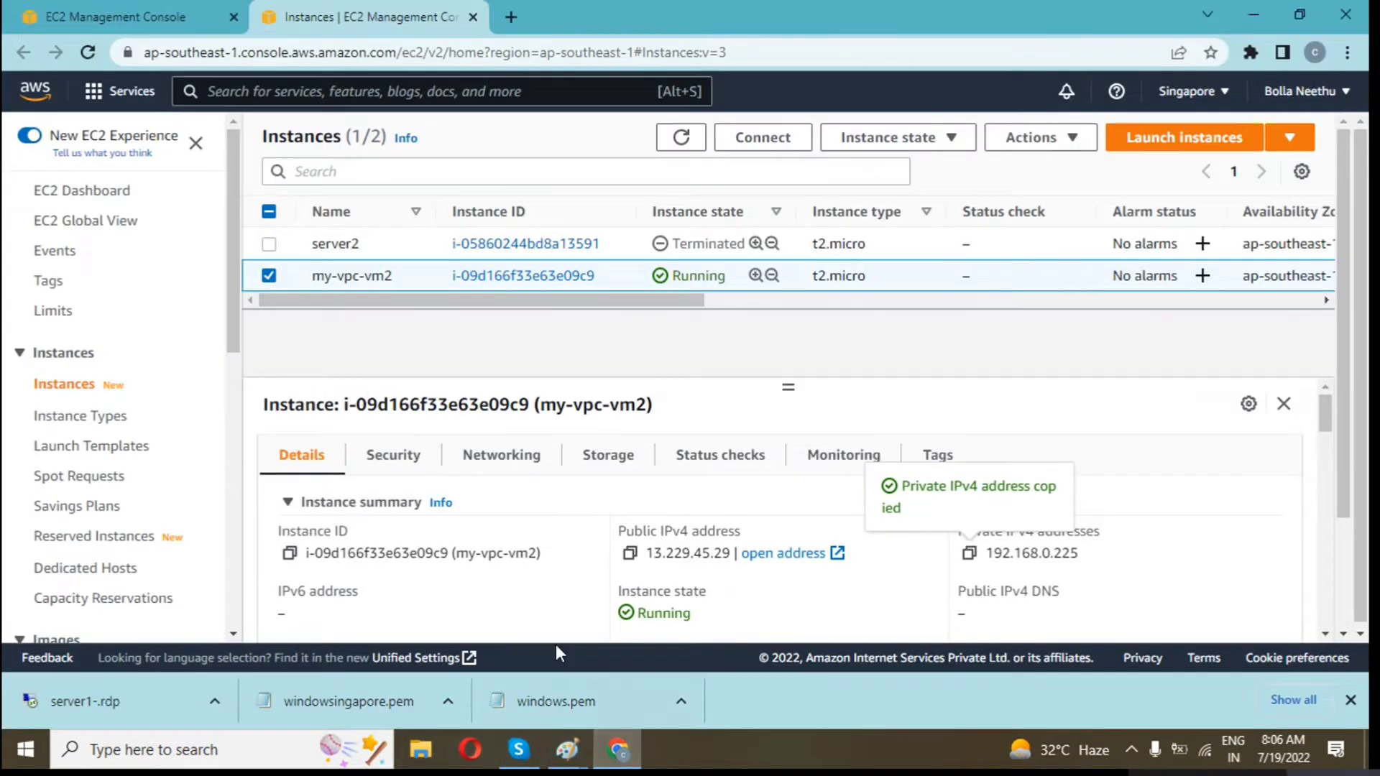
pyautogui.click(72, 20)
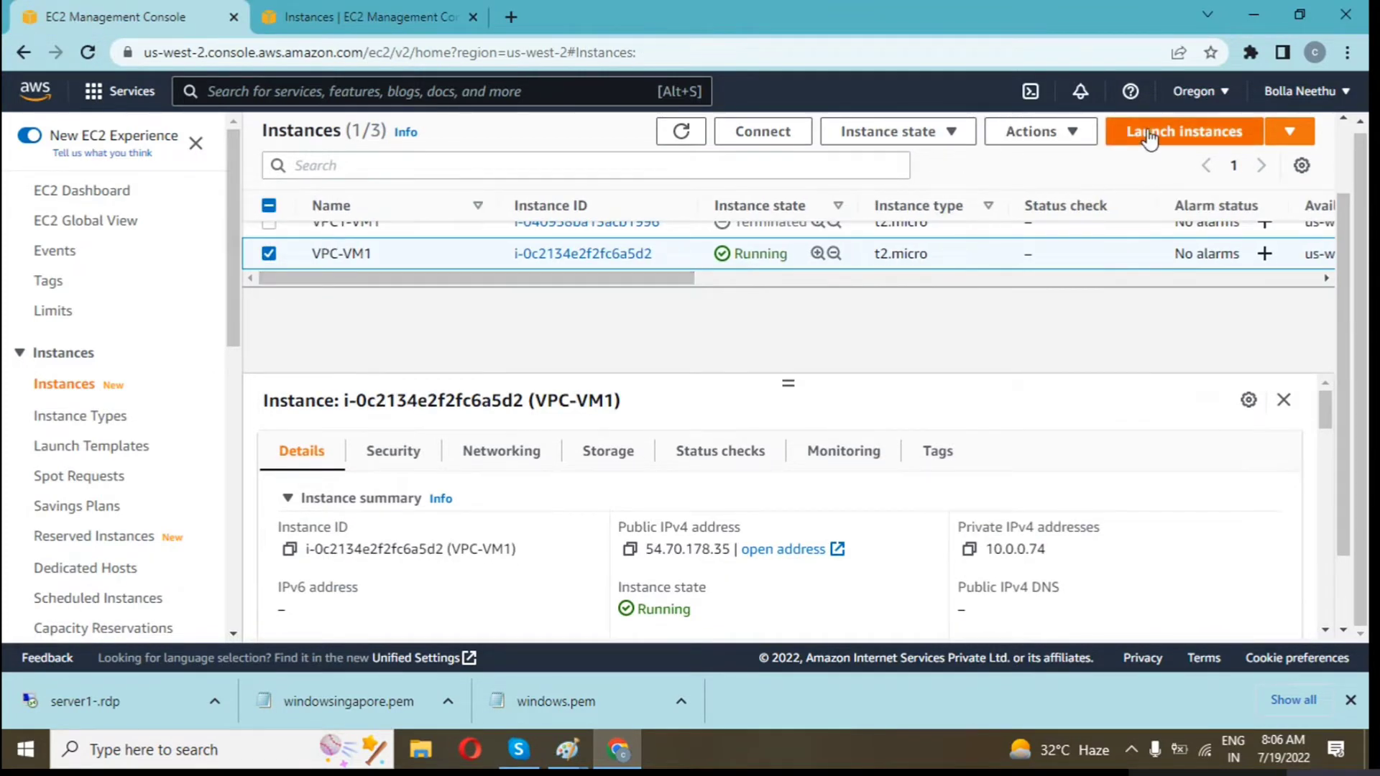
pyautogui.click(763, 132)
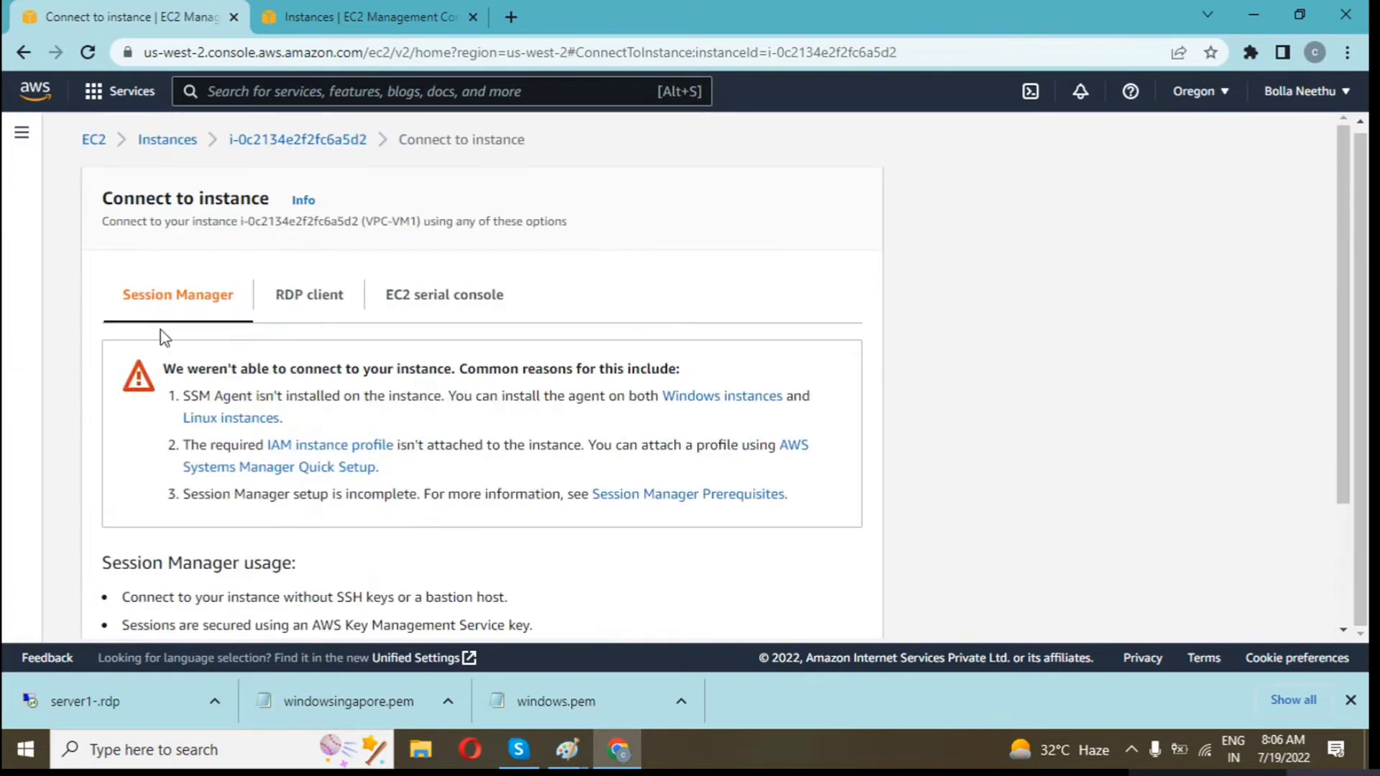
pyautogui.click(308, 293)
pyautogui.scroll(-5, 299, 360)
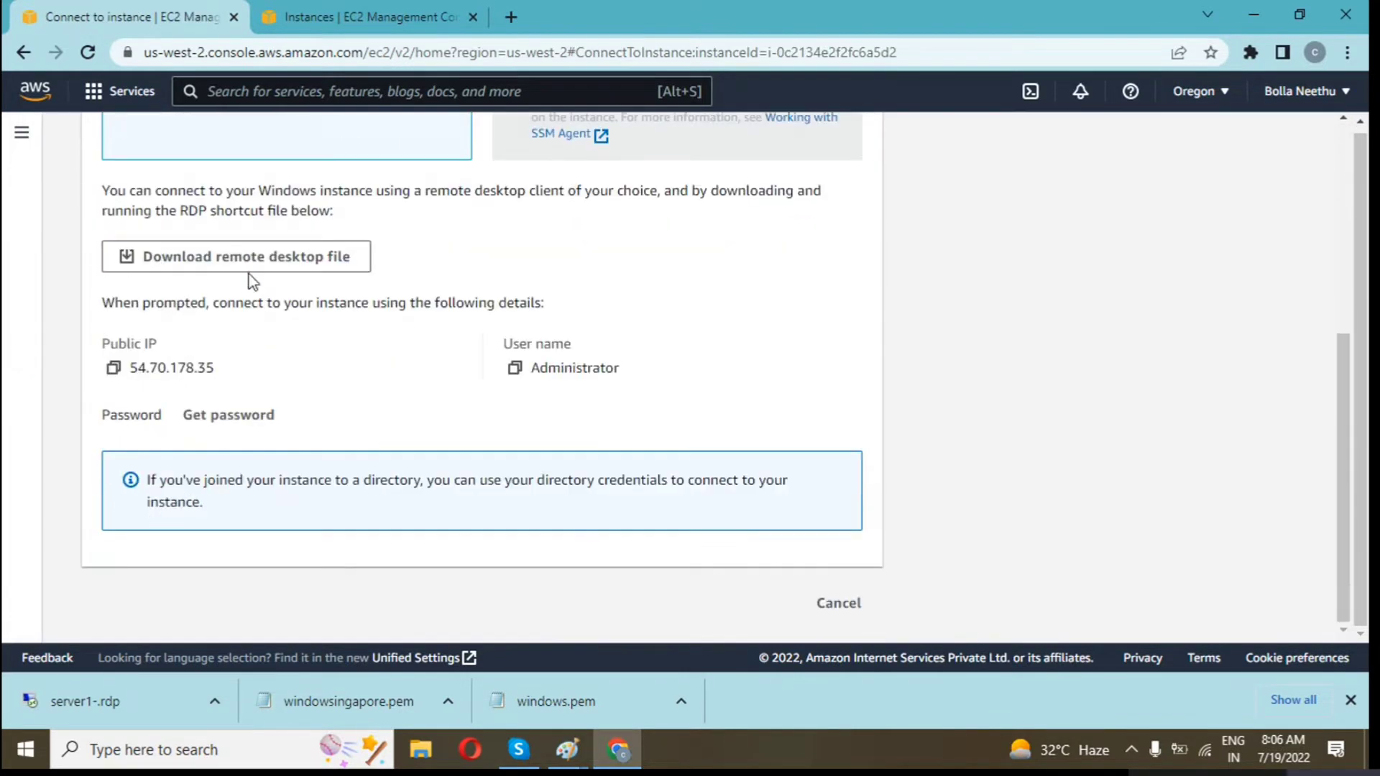
pyautogui.click(259, 256)
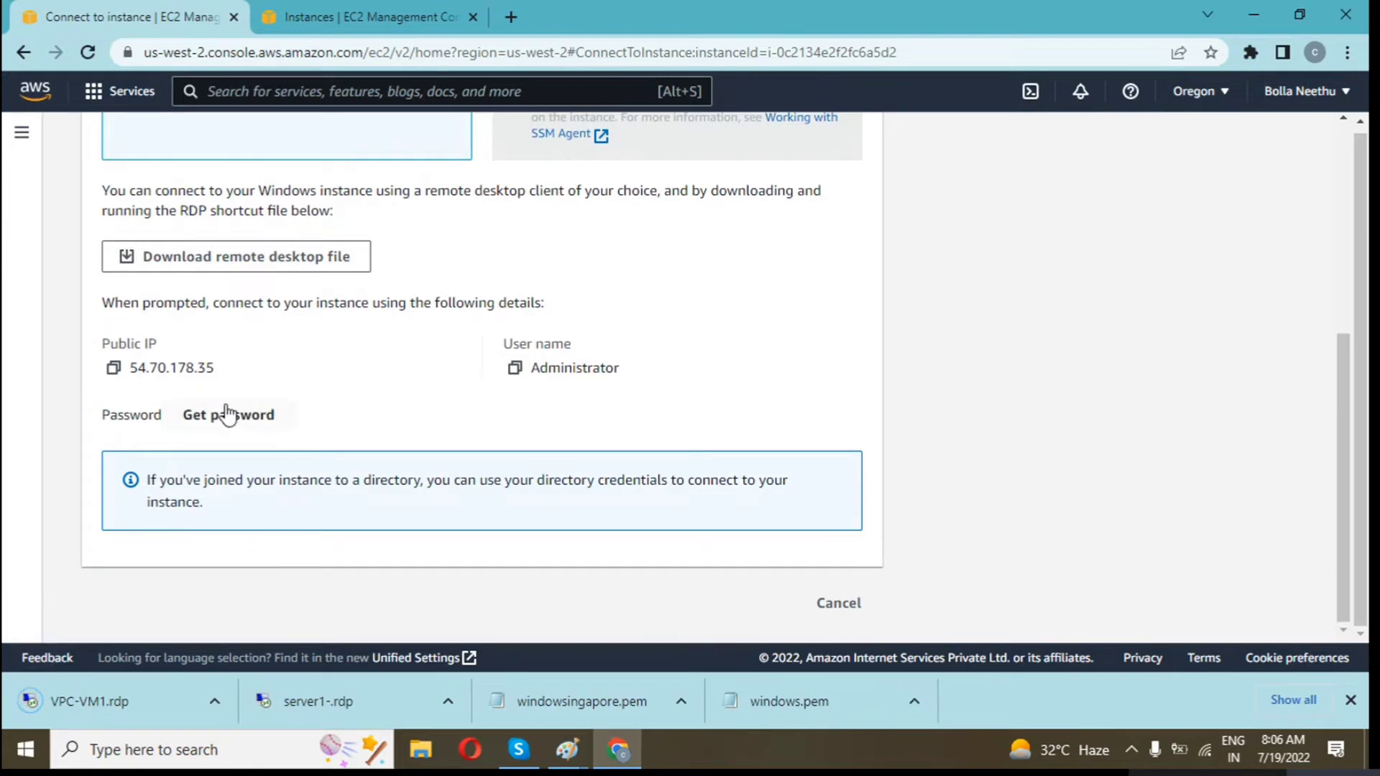
# Decrypt VPC-VM1's Windows password with the windows key pair file and copy the password
pyautogui.click(223, 414)
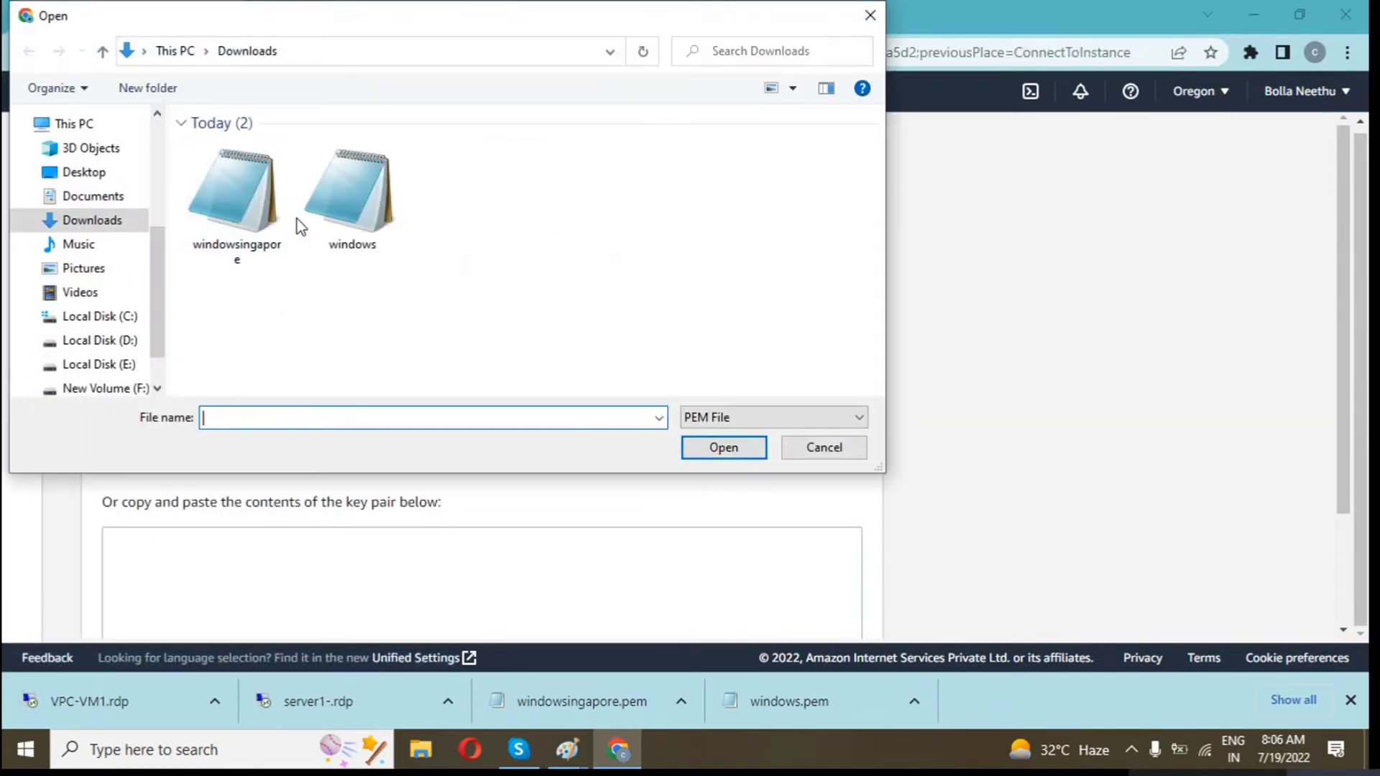
pyautogui.click(338, 230)
pyautogui.click(694, 451)
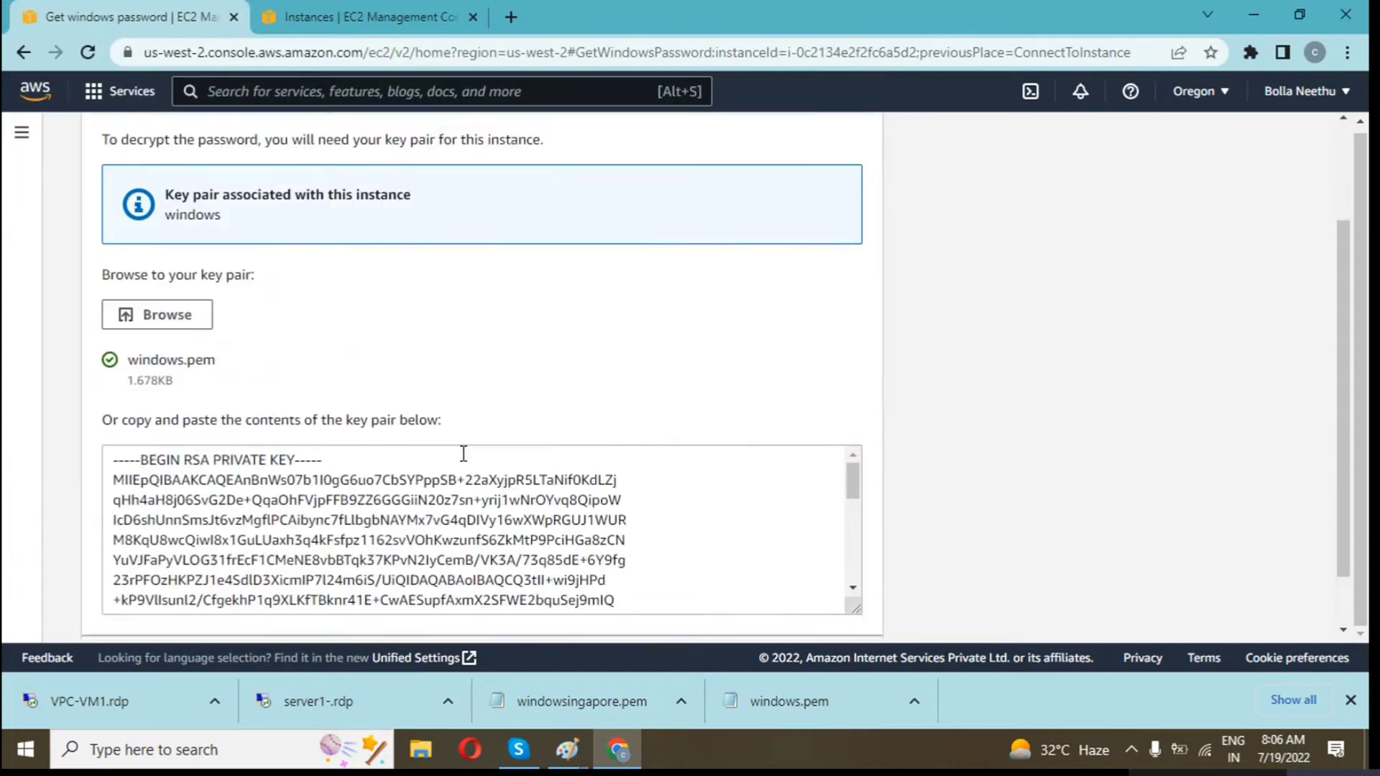
pyautogui.scroll(-3, 463, 453)
pyautogui.click(777, 604)
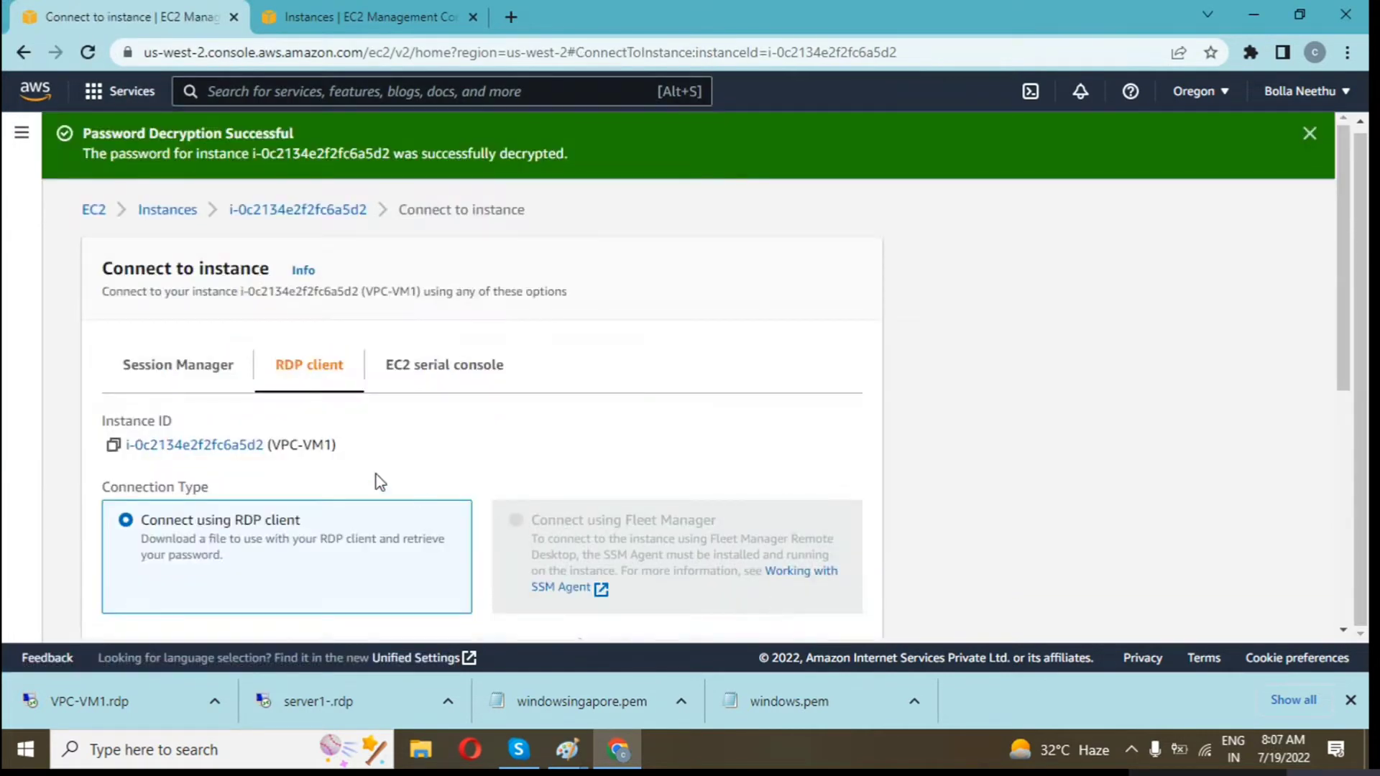
pyautogui.scroll(-5, 376, 478)
pyautogui.click(113, 483)
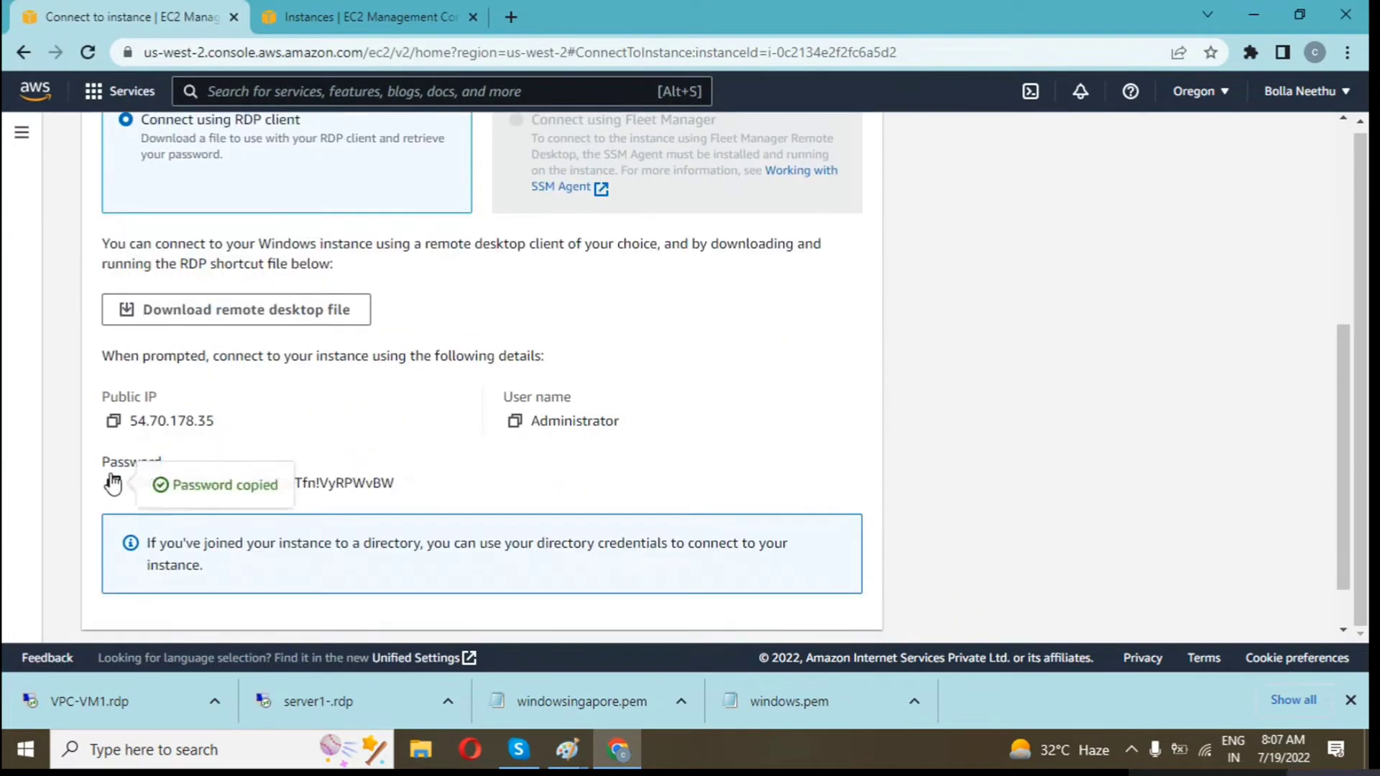
# Try to connect to VPC-VM1 with the downloaded VPC-VM1.rdp file
pyautogui.click(99, 691)
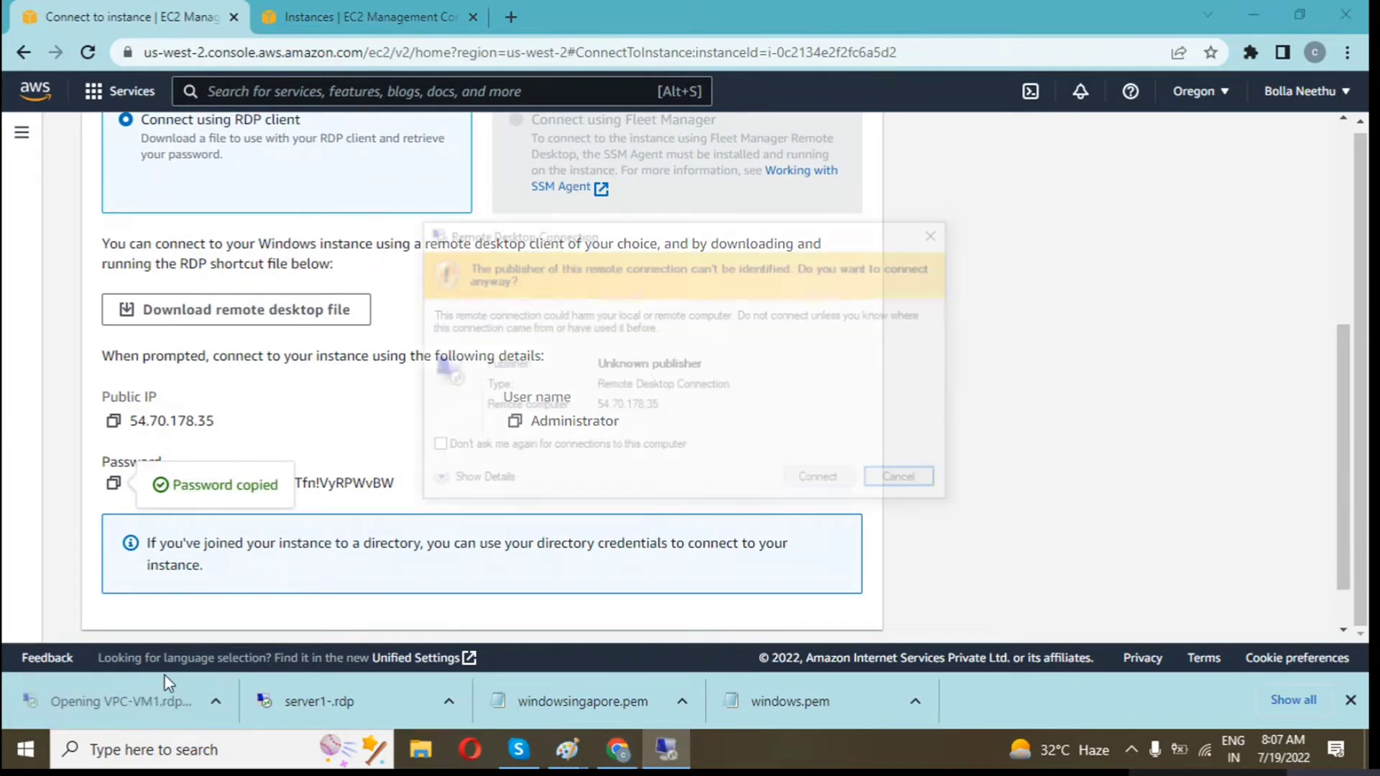
pyautogui.click(825, 481)
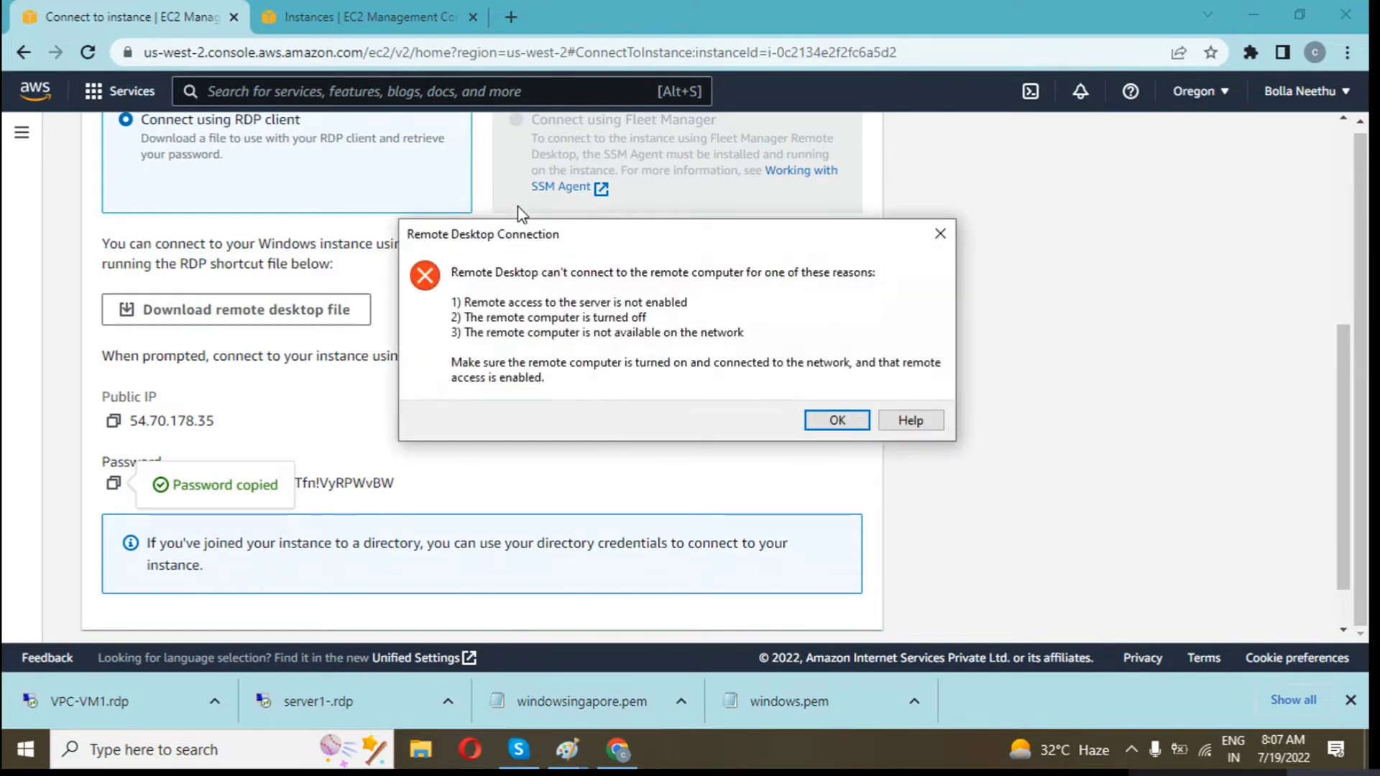
pyautogui.click(838, 420)
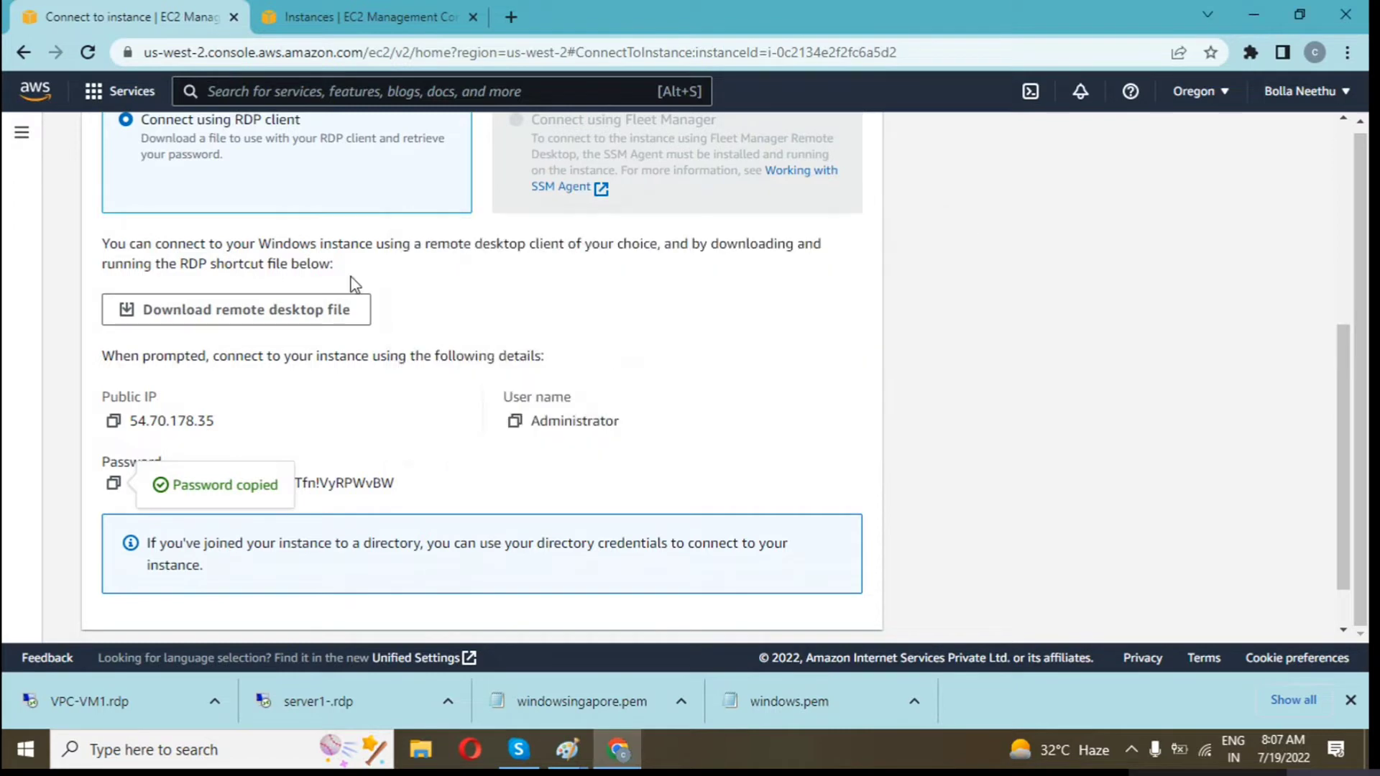
# Open the instance summary of VPC-VM1 to check its state and network details
pyautogui.scroll(5, 347, 278)
pyautogui.click(273, 210)
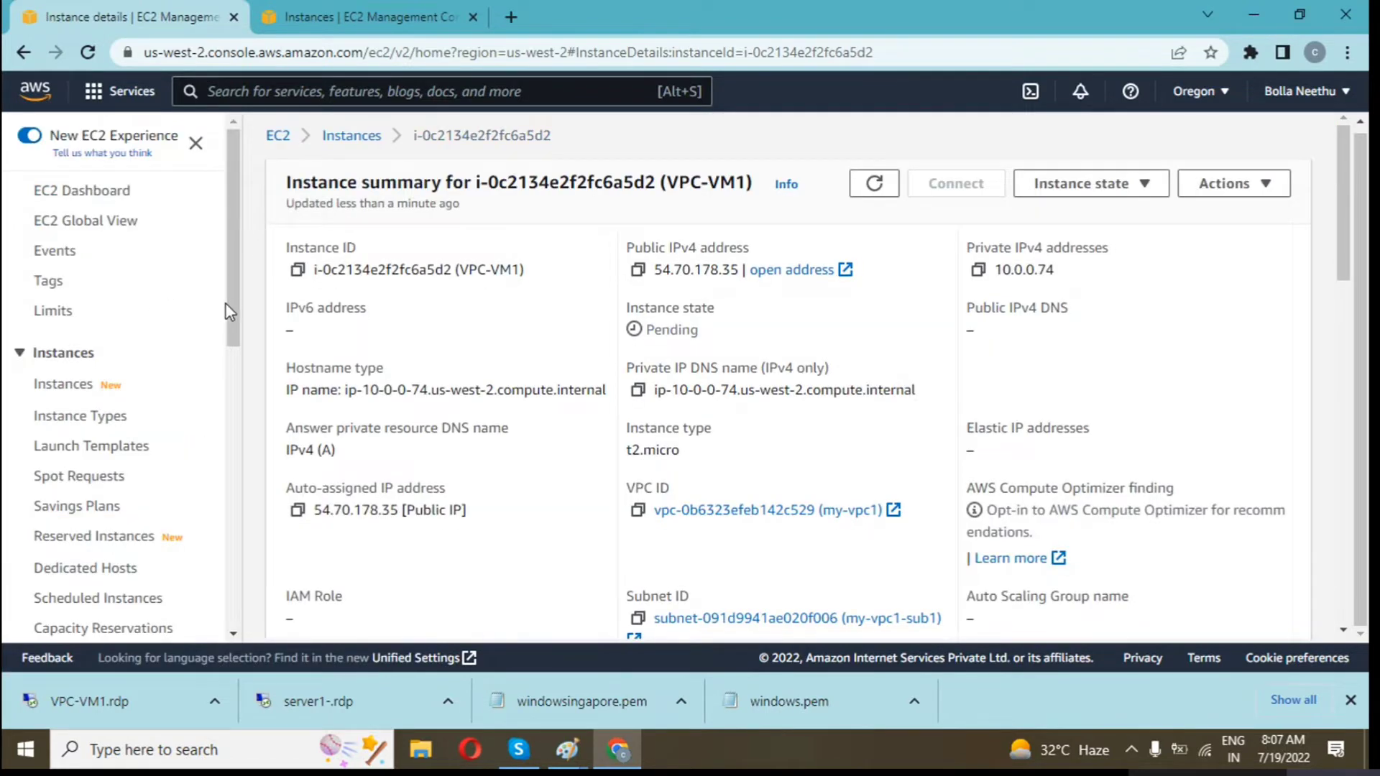
pyautogui.moveTo(232, 305); pyautogui.dragTo(241, 6)
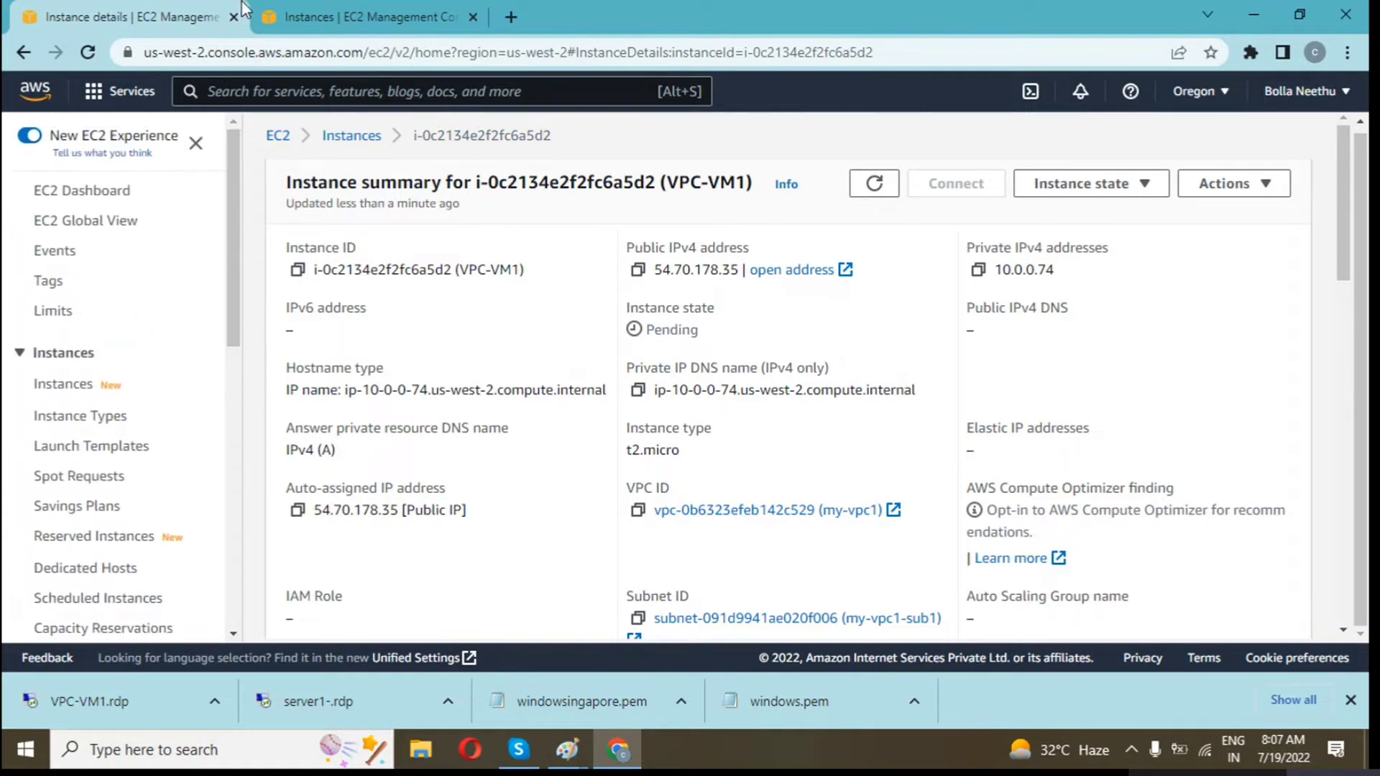
# Search the AWS services for "vpc" and open the VPC console in the Oregon region
pyautogui.click(278, 98)
pyautogui.write('vpc')
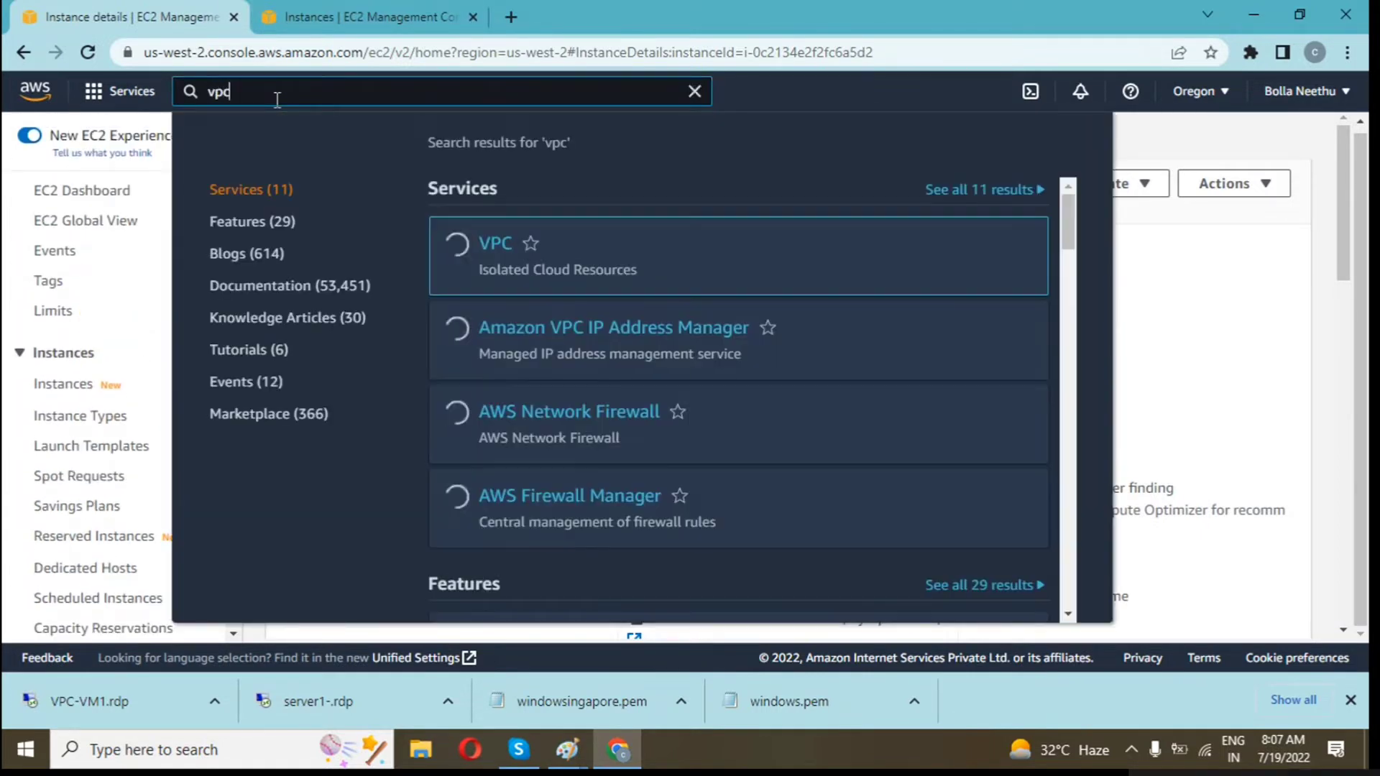
pyautogui.click(480, 239)
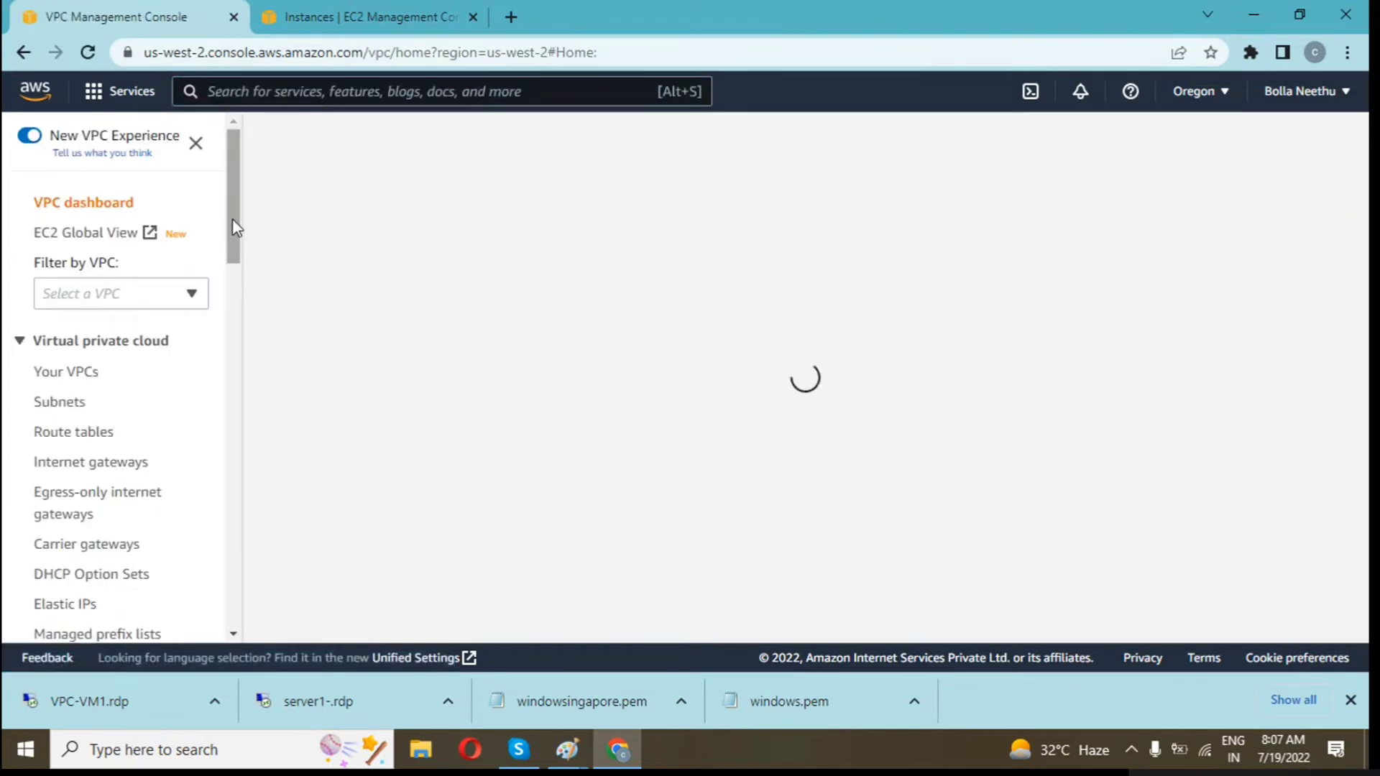
# Examine the internet gateways, route tables and subnets in Oregon to see how my-vpc1 is set up
pyautogui.scroll(-3, 231, 218)
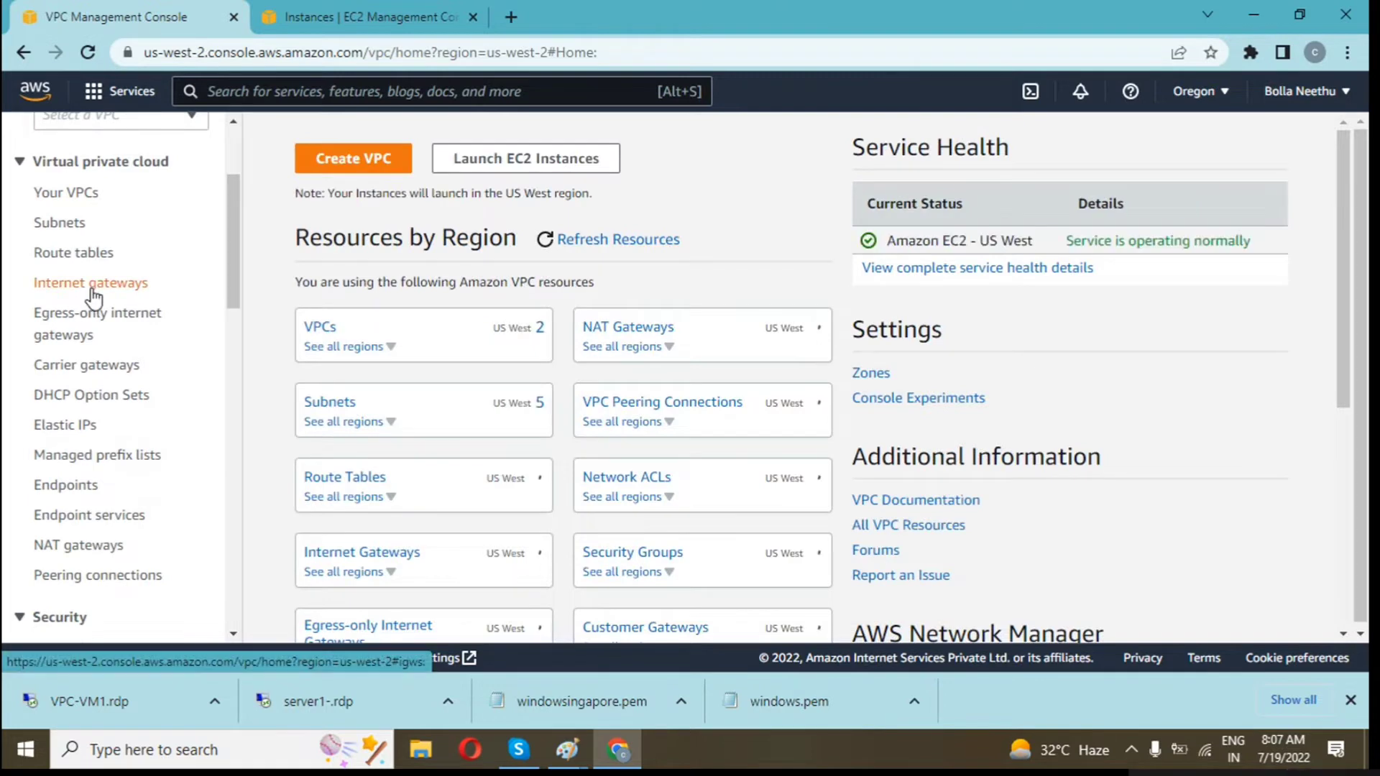
pyautogui.click(93, 288)
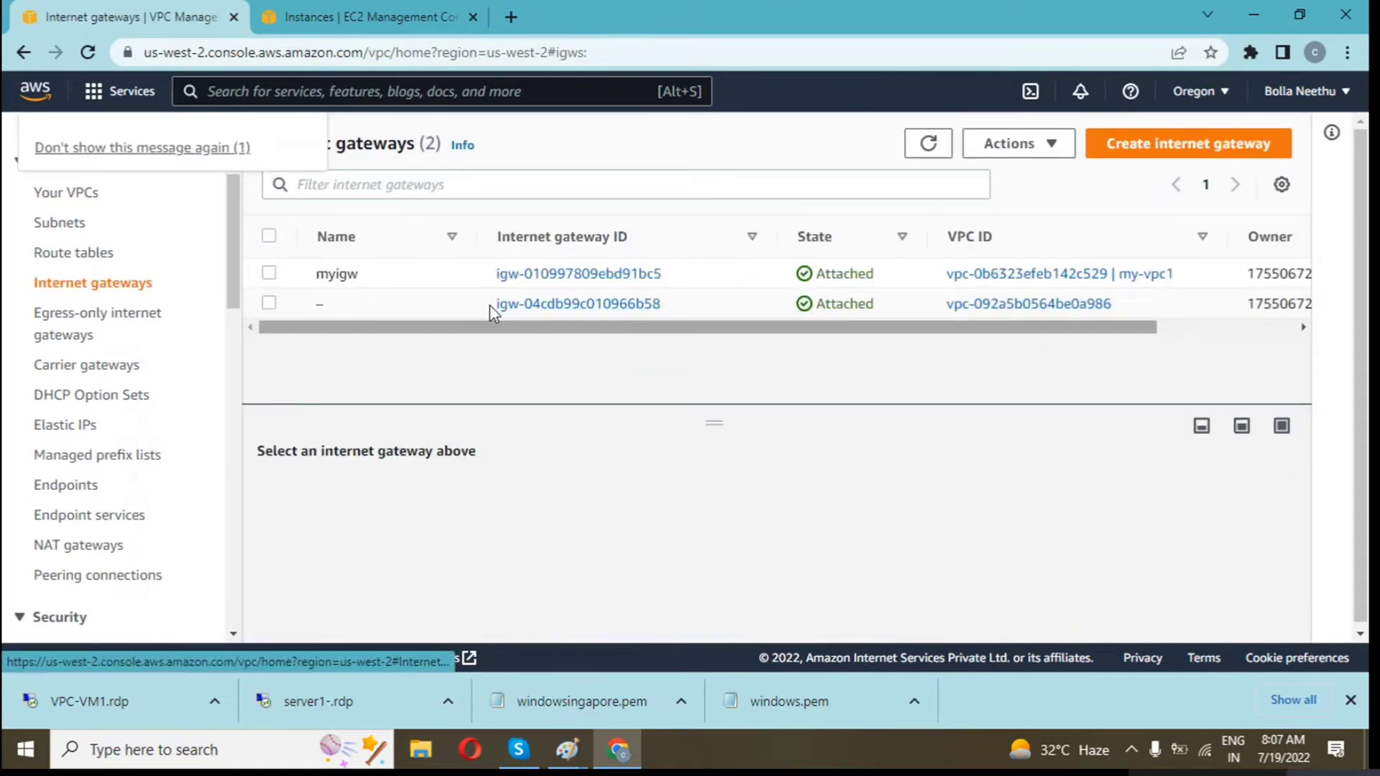
pyautogui.click(84, 259)
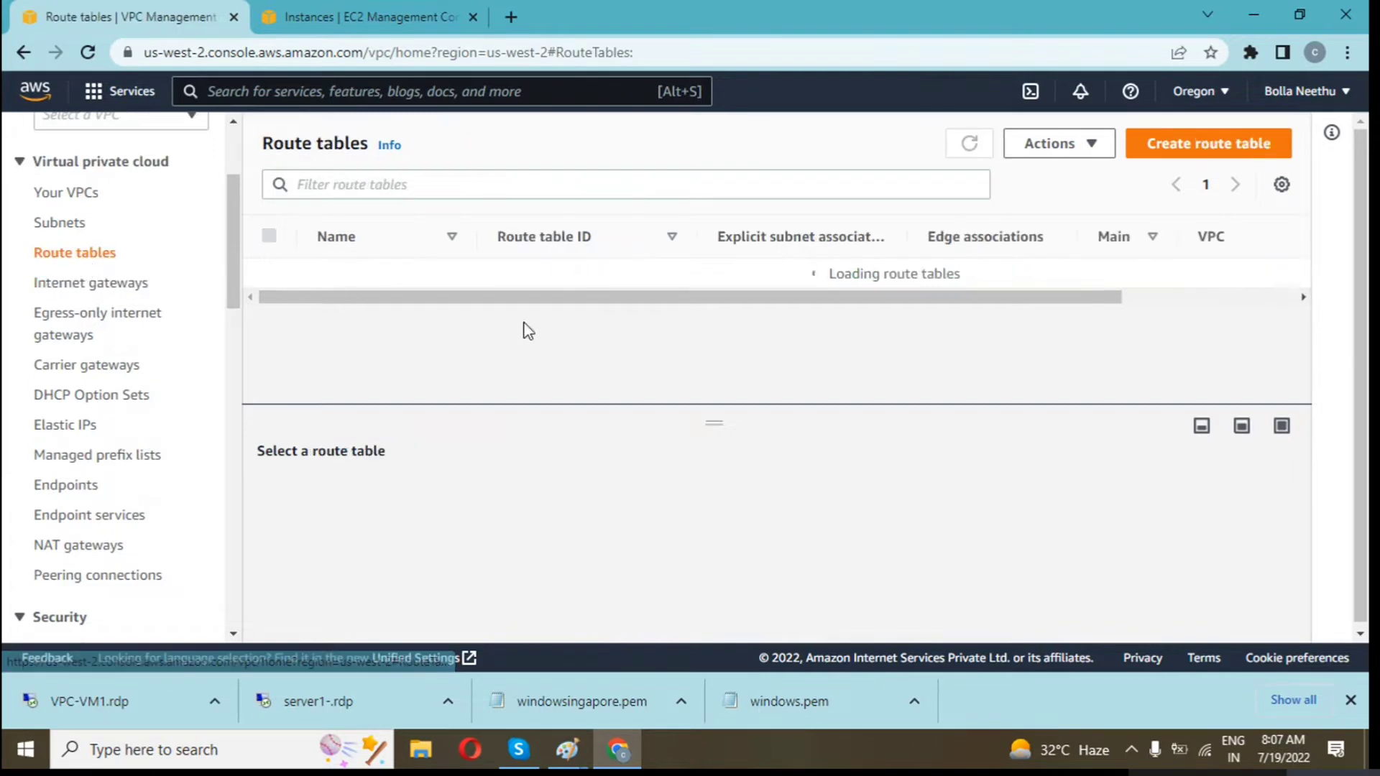
pyautogui.moveTo(708, 332); pyautogui.dragTo(593, 330)
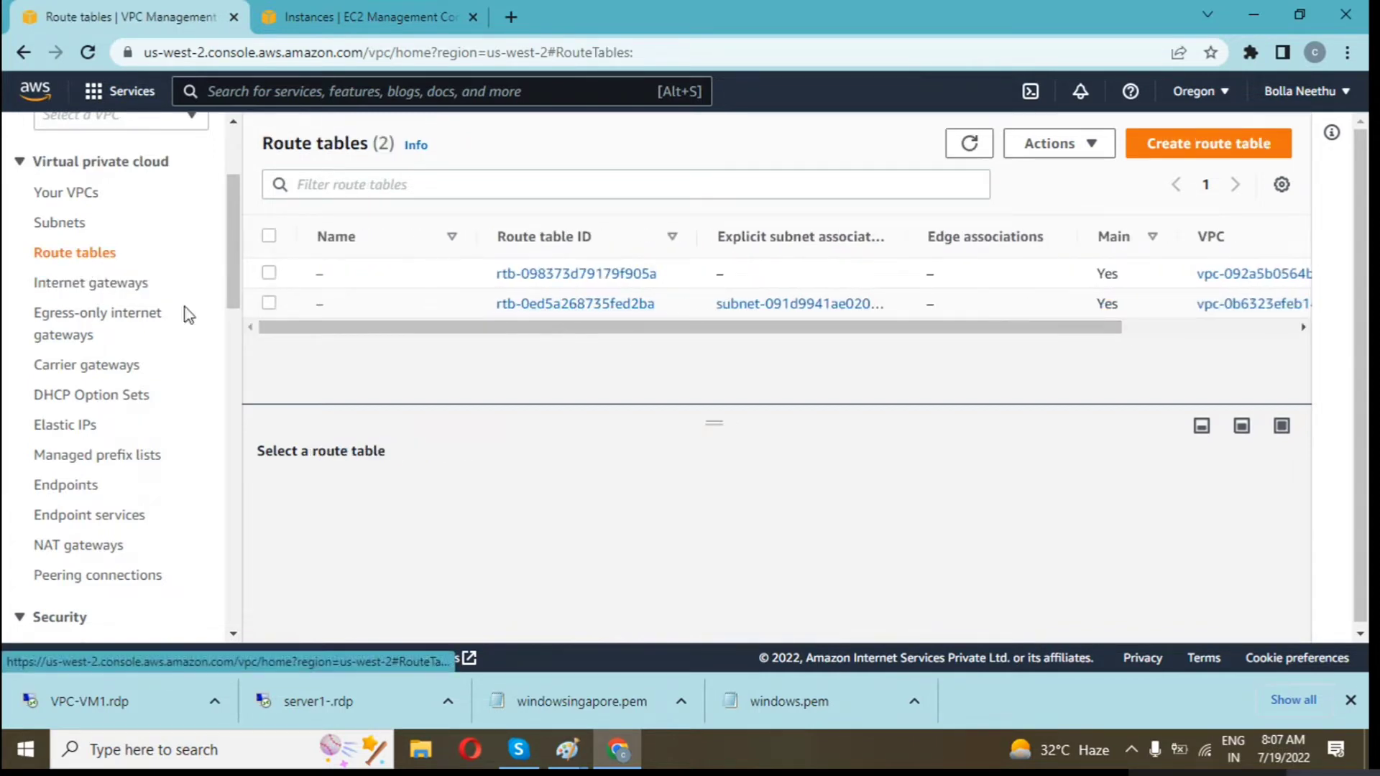
pyautogui.click(75, 230)
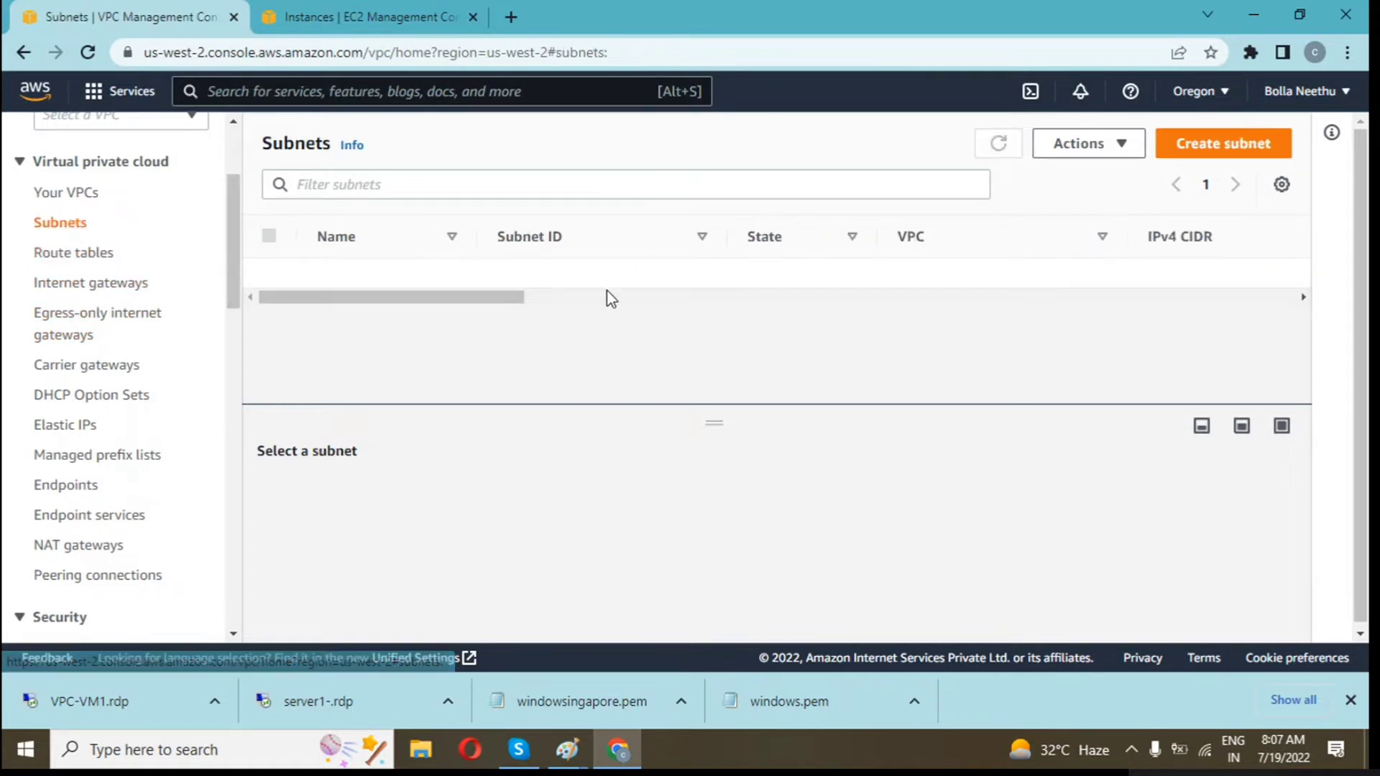
pyautogui.moveTo(447, 401); pyautogui.dragTo(242, 330)
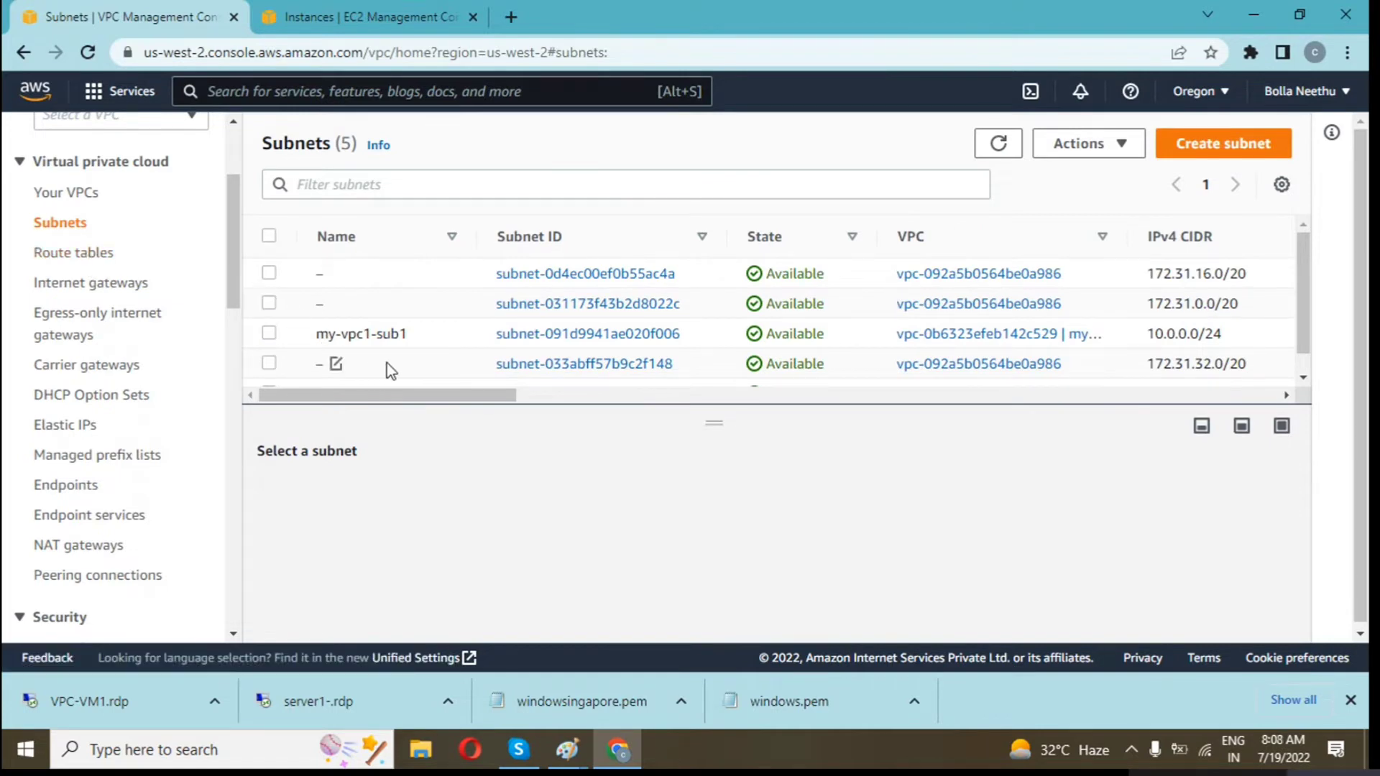
# Open the route table associated with my-vpc1-sub1 and start editing its routes
pyautogui.click(83, 254)
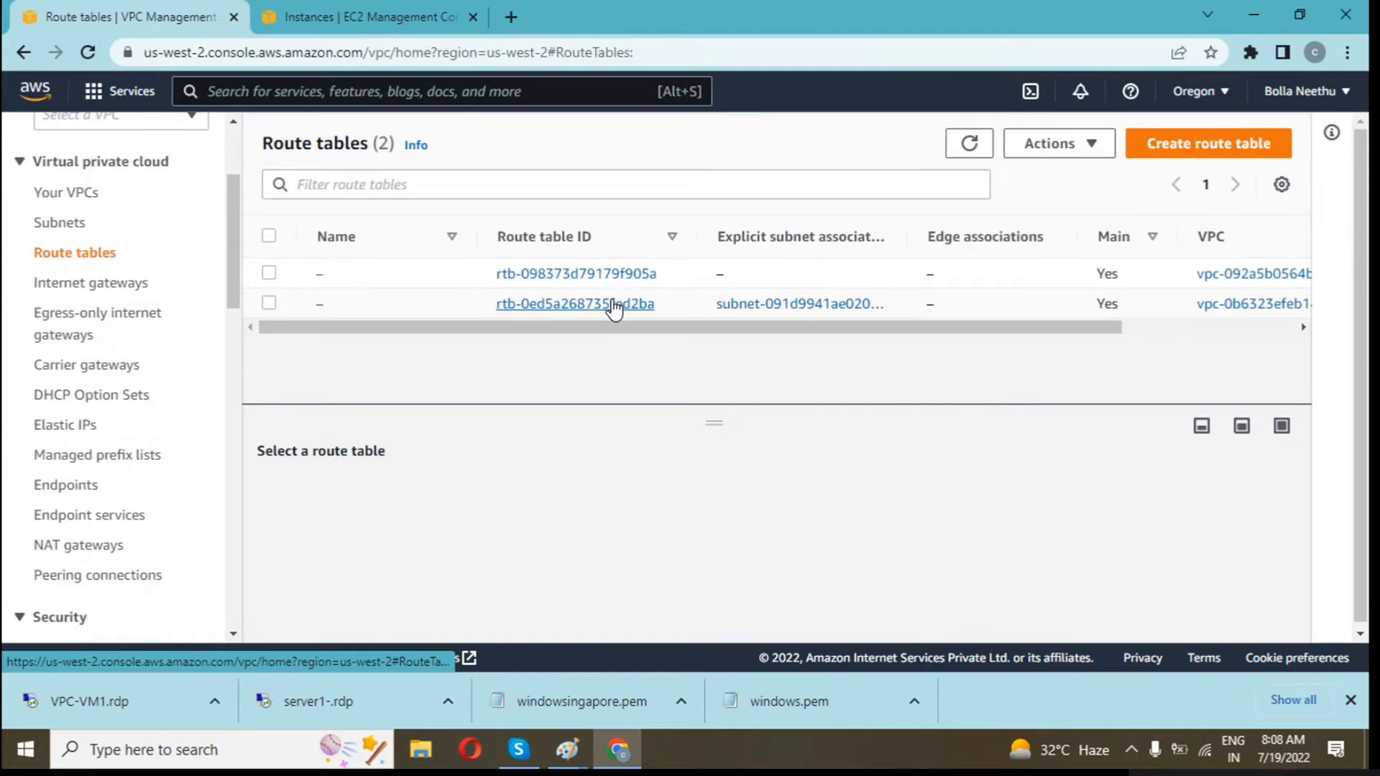
pyautogui.click(613, 305)
pyautogui.scroll(-3, 608, 332)
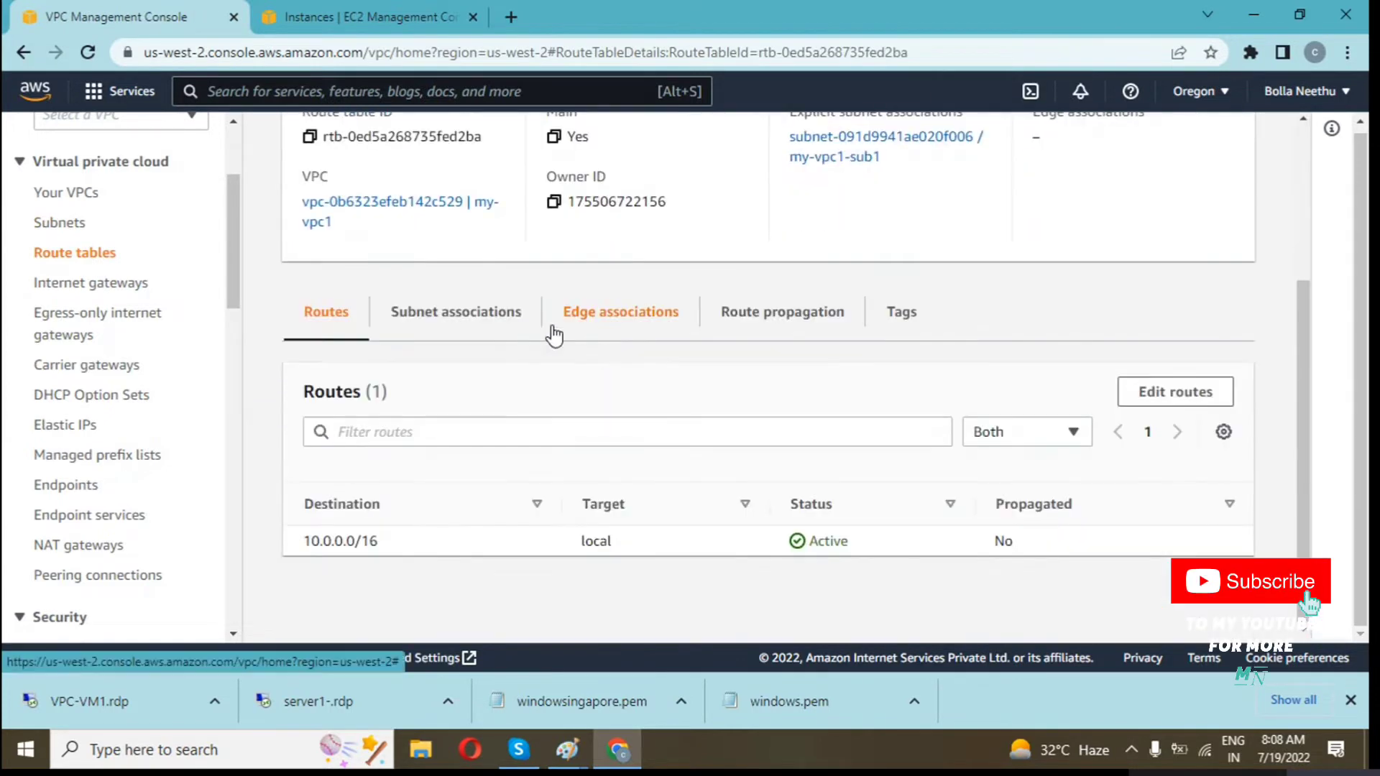
pyautogui.click(1140, 392)
# Add a route with destination 0.0.0.0/0 targeting the internet gateway myigw to the my-vpc1 route table and save the changes
pyautogui.click(89, 394)
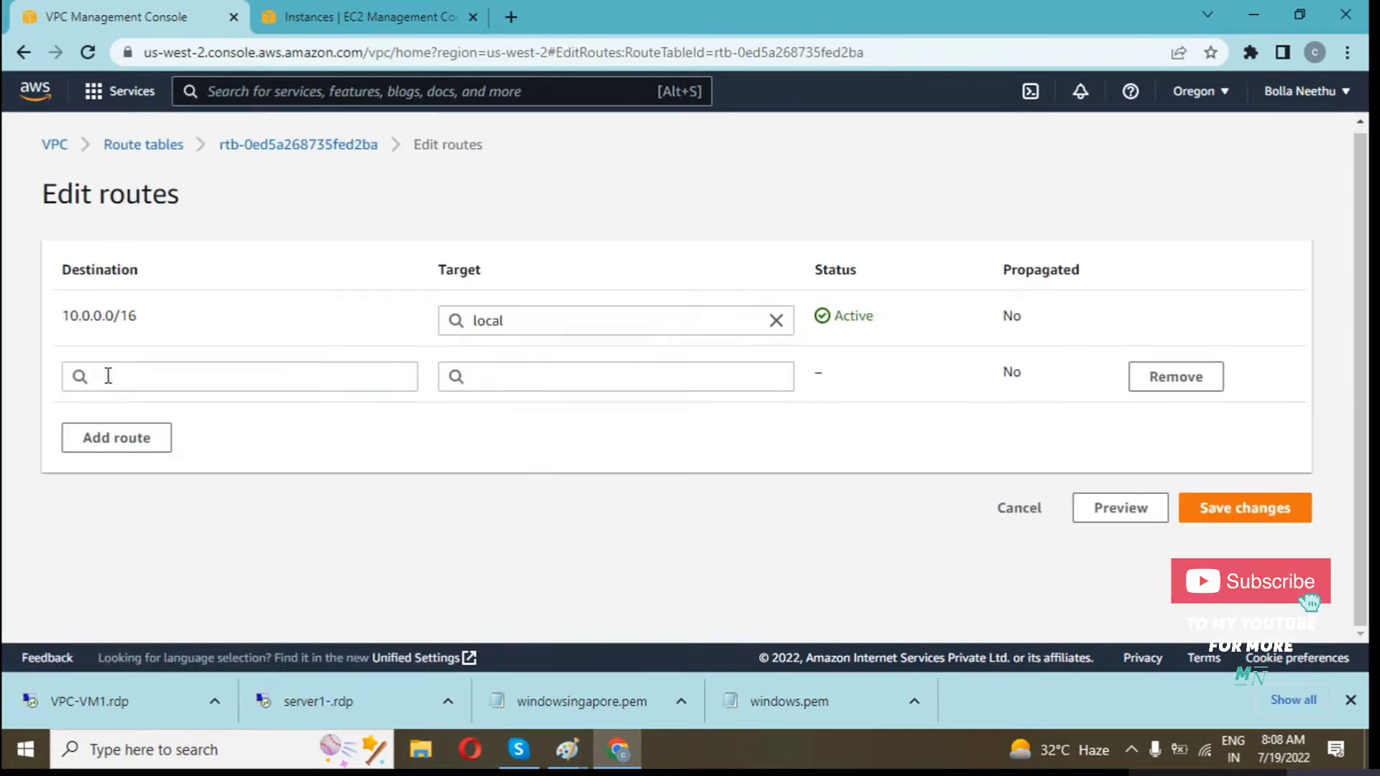
pyautogui.click(110, 376)
pyautogui.write('0.0')
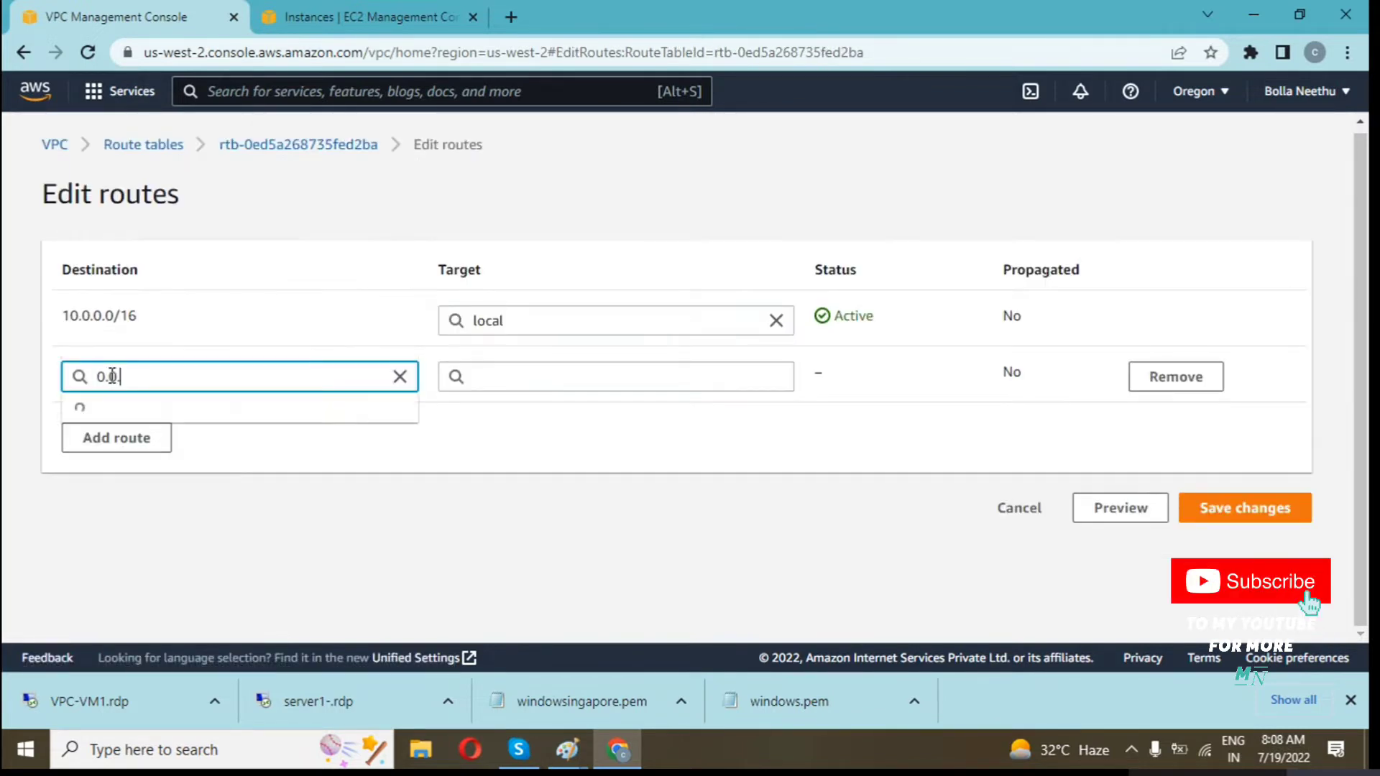
pyautogui.write('.0.0')
pyautogui.click(129, 405)
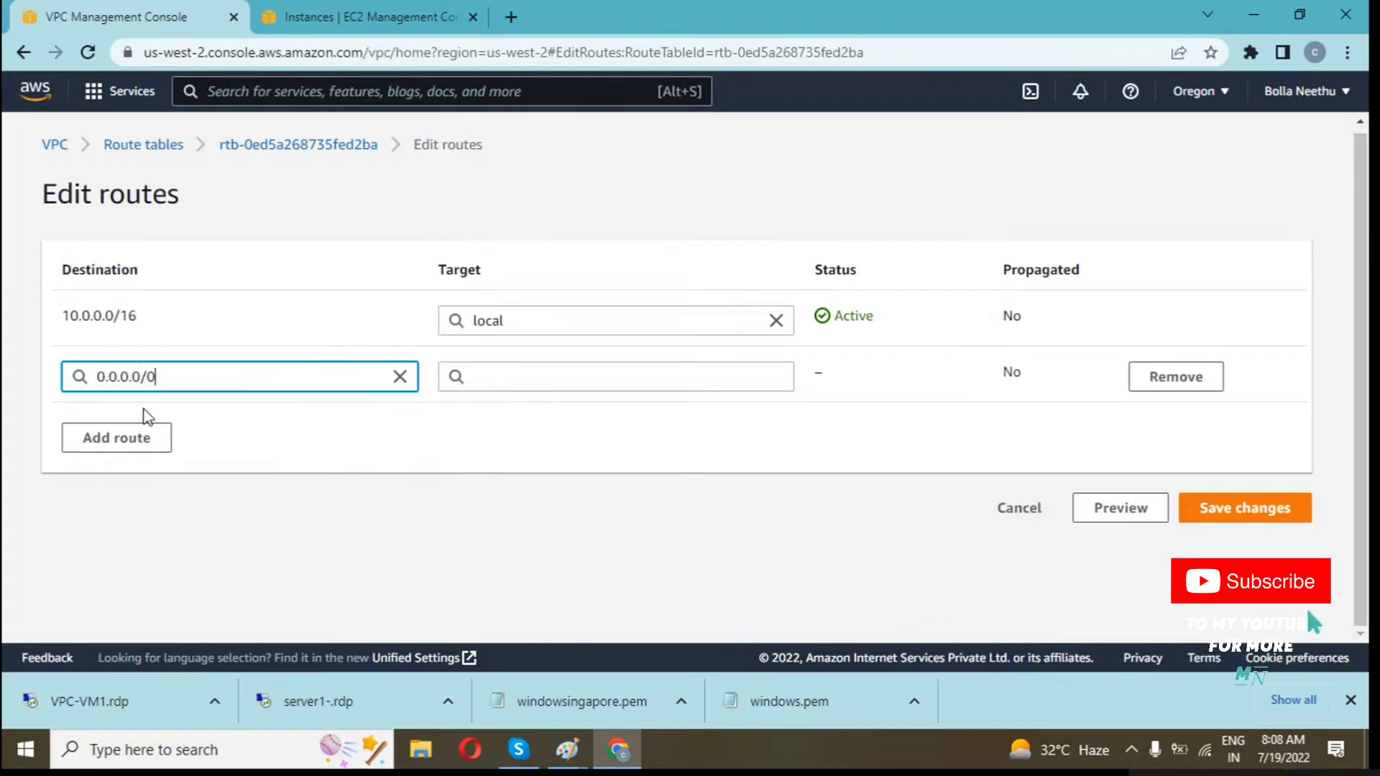
pyautogui.click(532, 379)
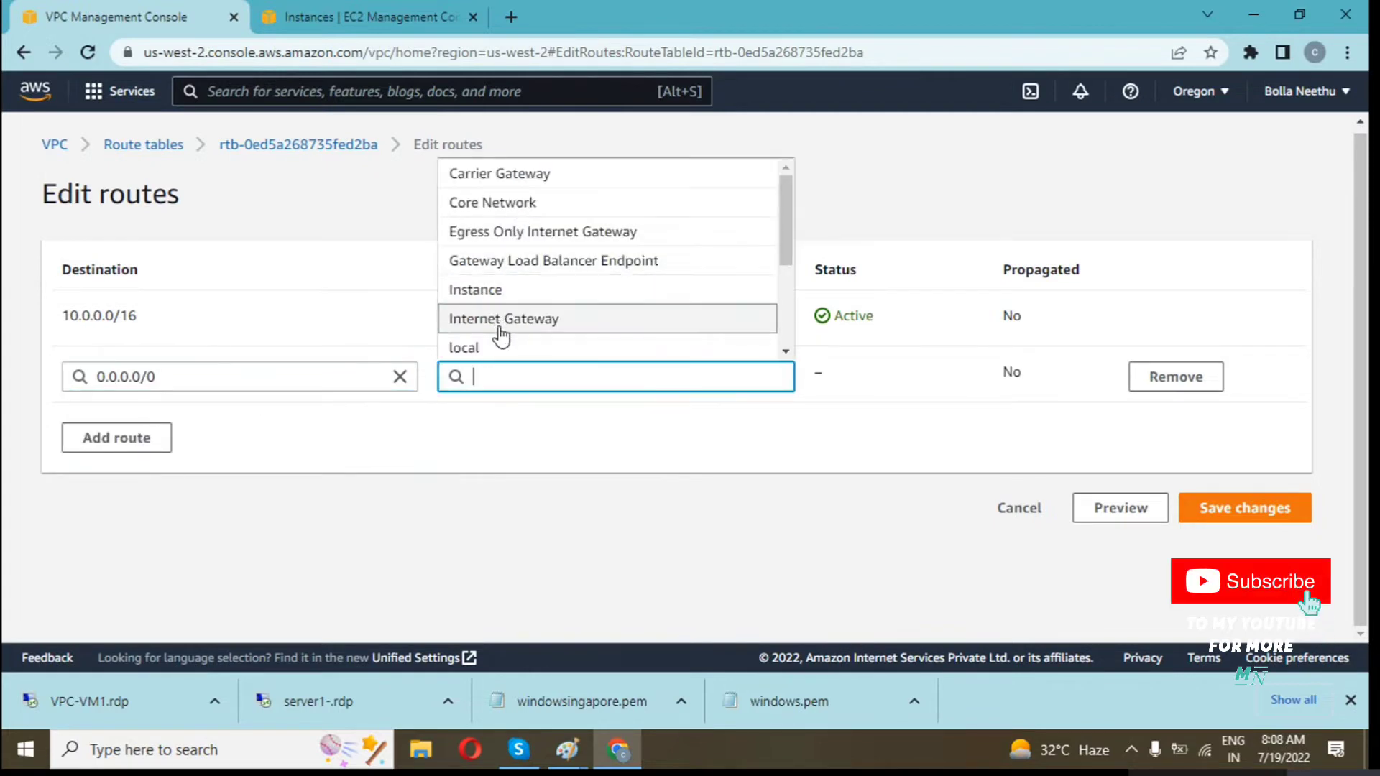
pyautogui.click(773, 373)
pyautogui.write('igw-')
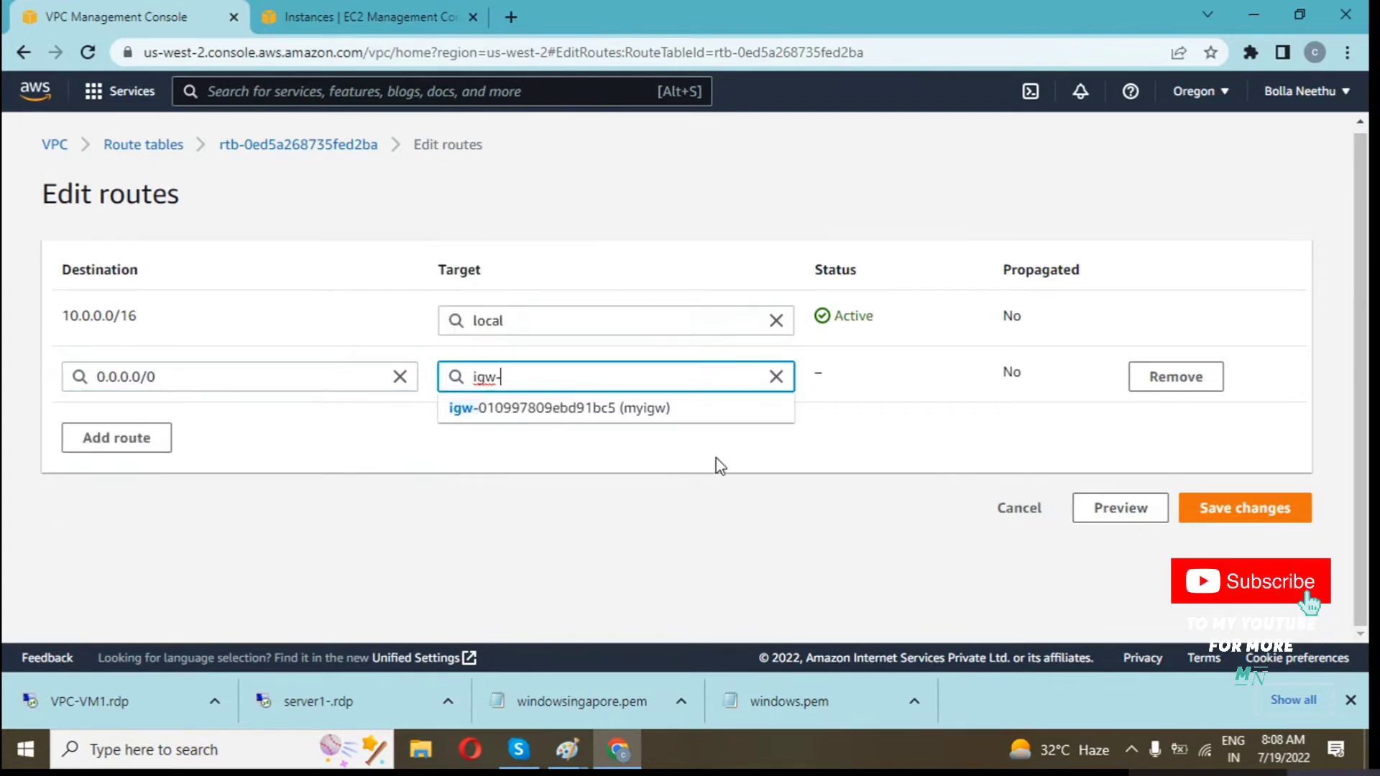
pyautogui.click(656, 416)
pyautogui.click(1234, 506)
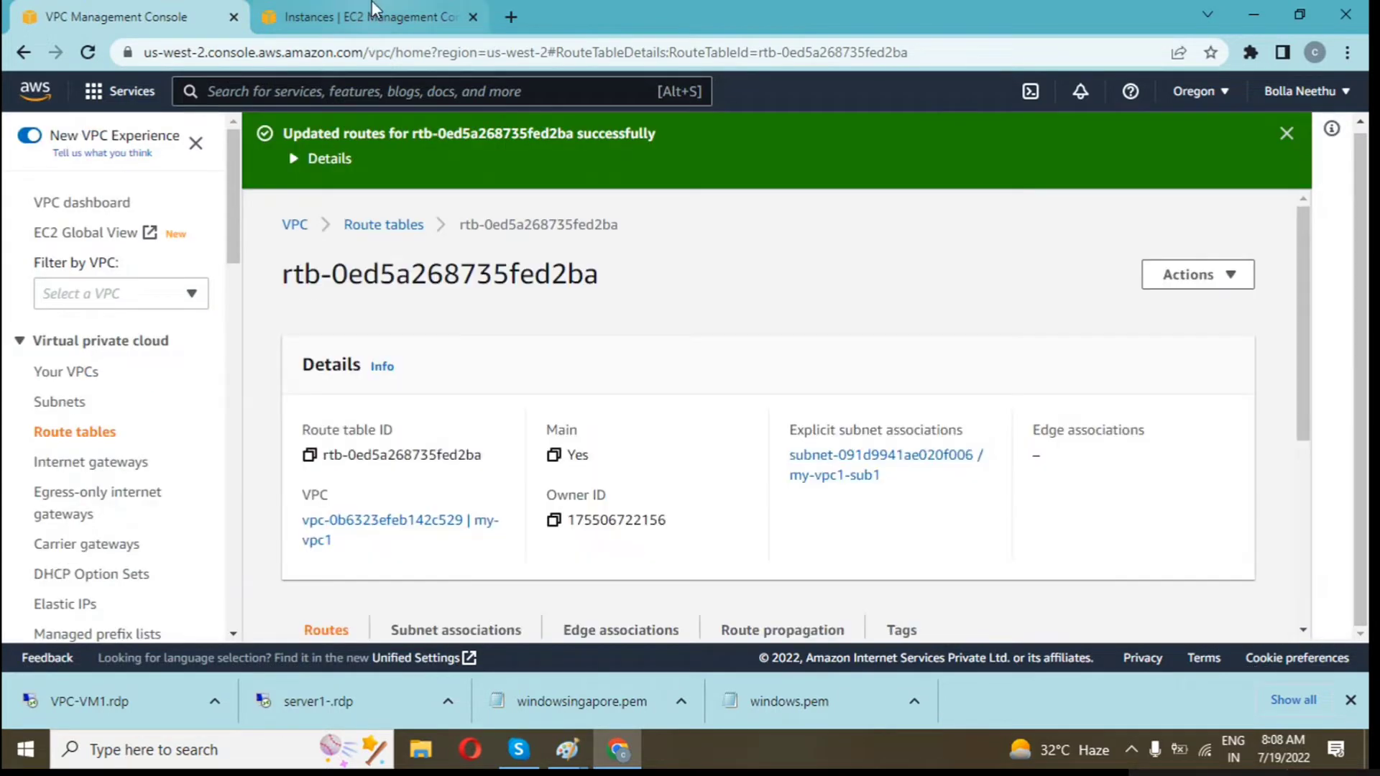
# Switch to the Singapore region session, search the AWS services for "vpc" and open the VPC console
pyautogui.click(373, 9)
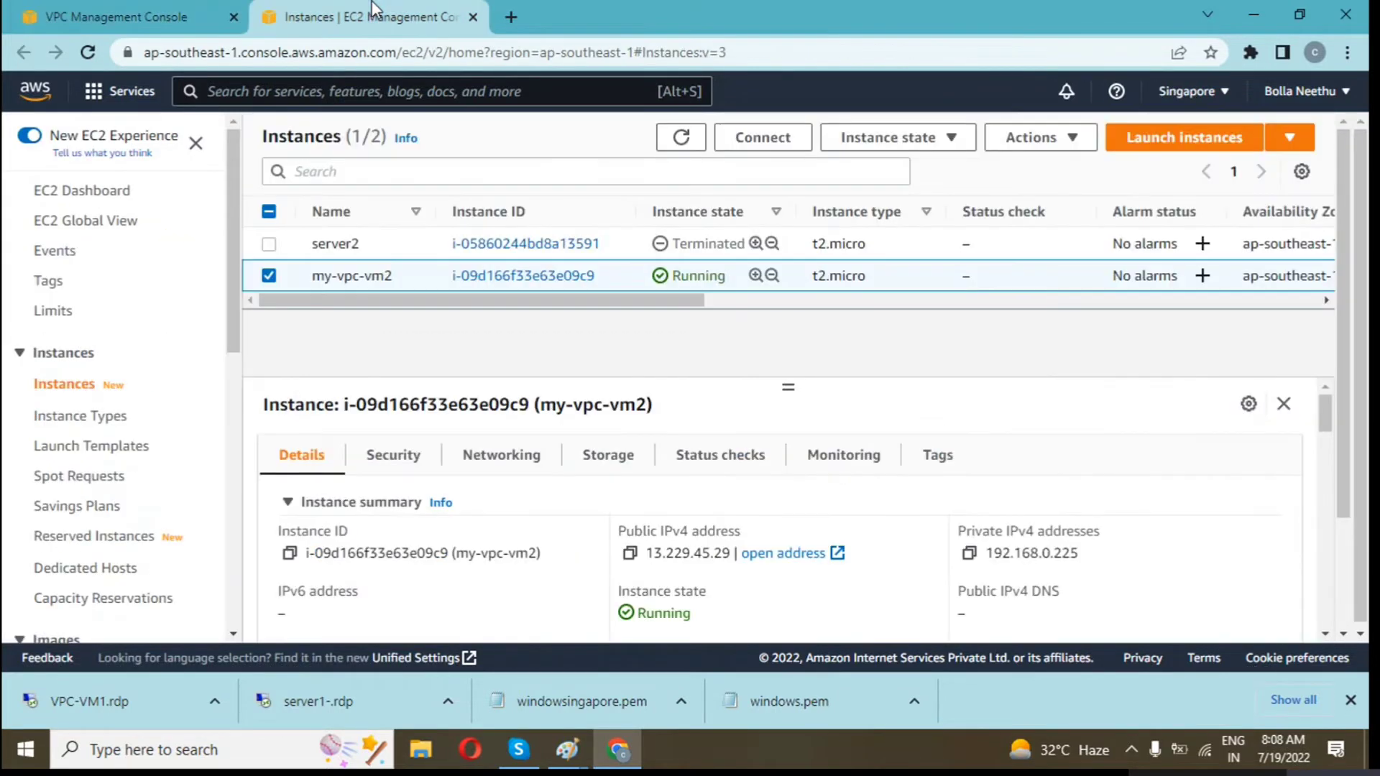
pyautogui.click(439, 83)
pyautogui.write('vpc')
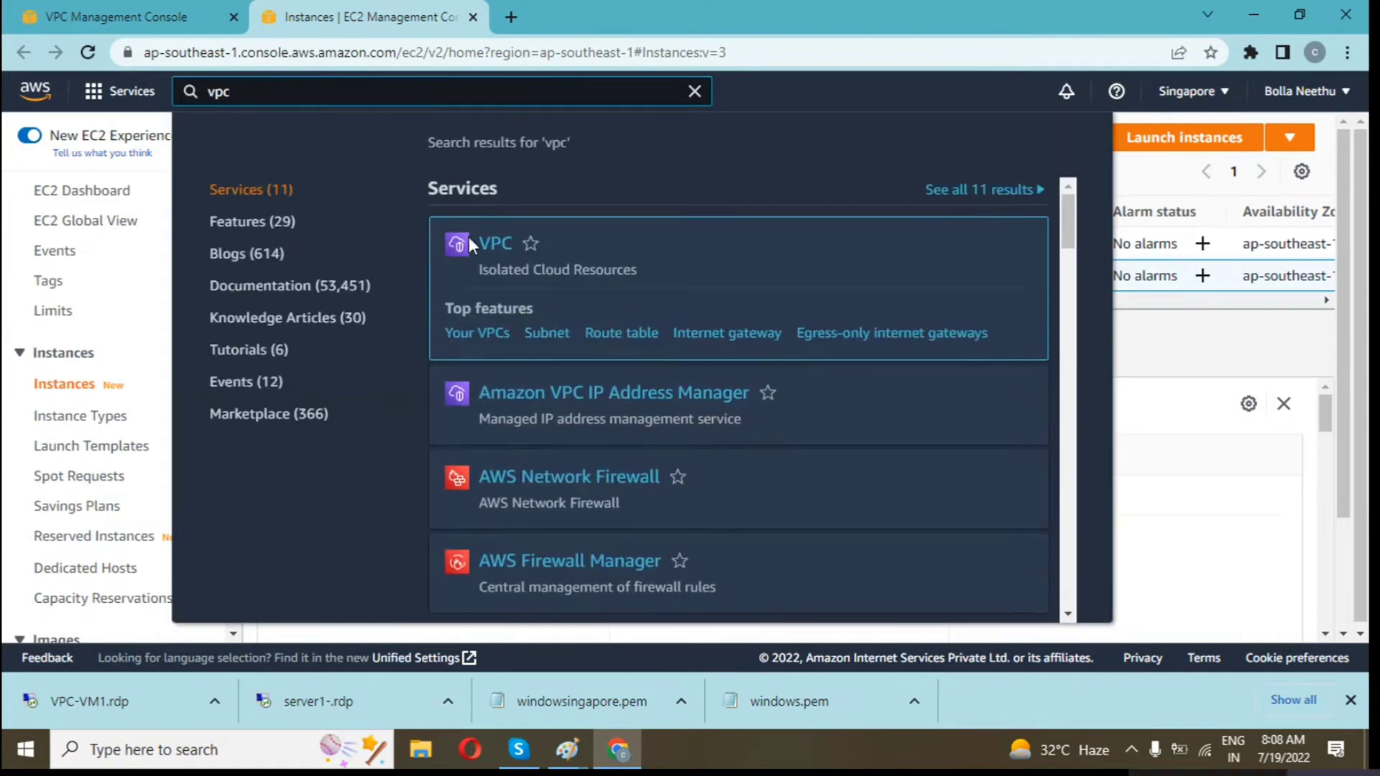
pyautogui.click(496, 242)
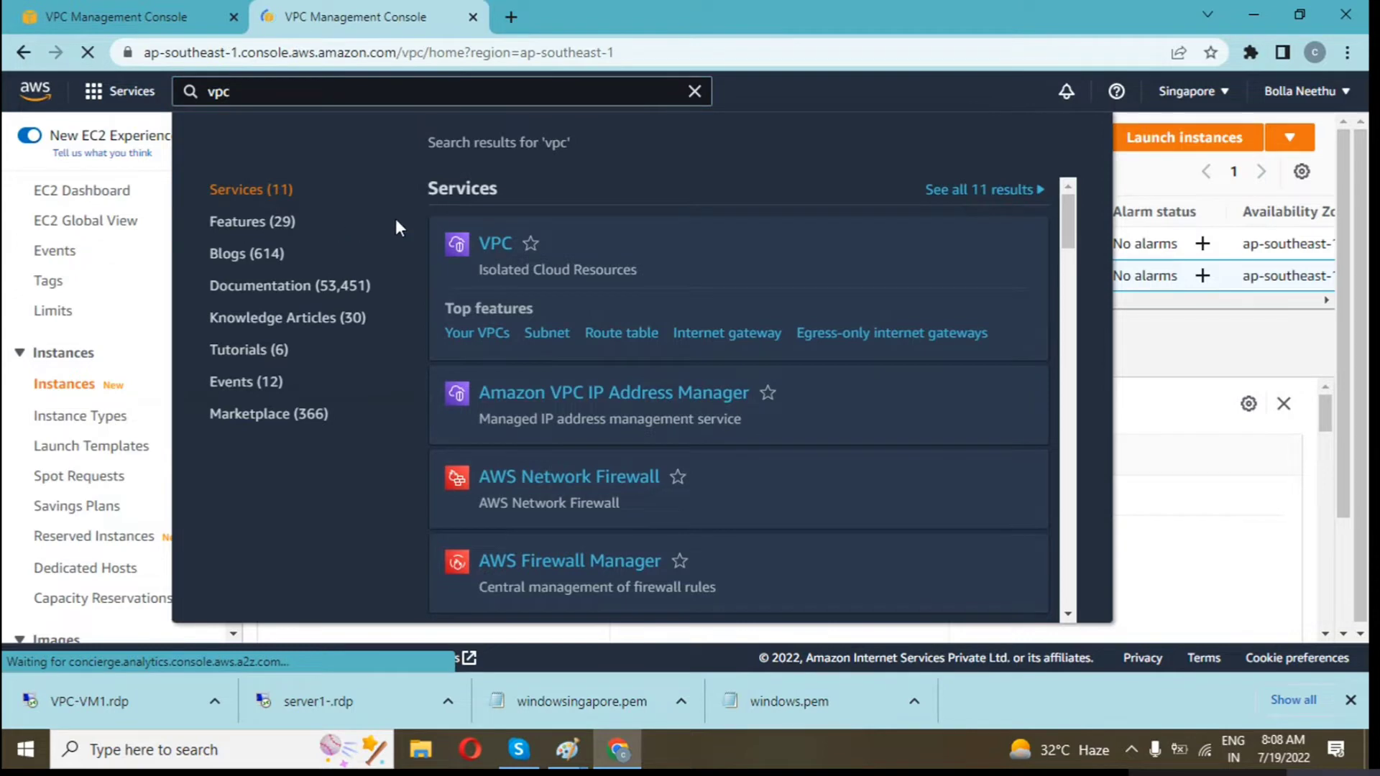
pyautogui.scroll(-3, 90, 383)
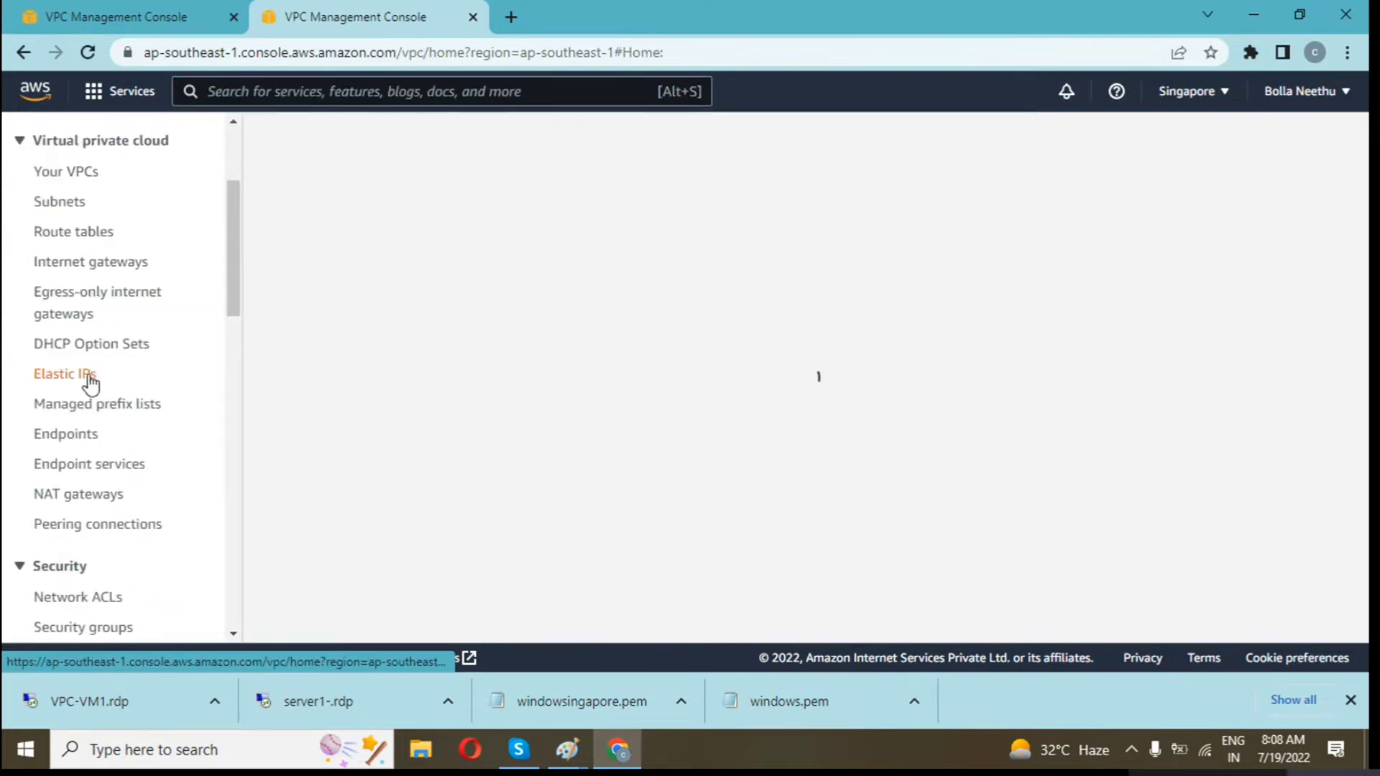
# Open the Singapore route table associated with my-vpc2-subnet and start editing its routes
pyautogui.click(74, 232)
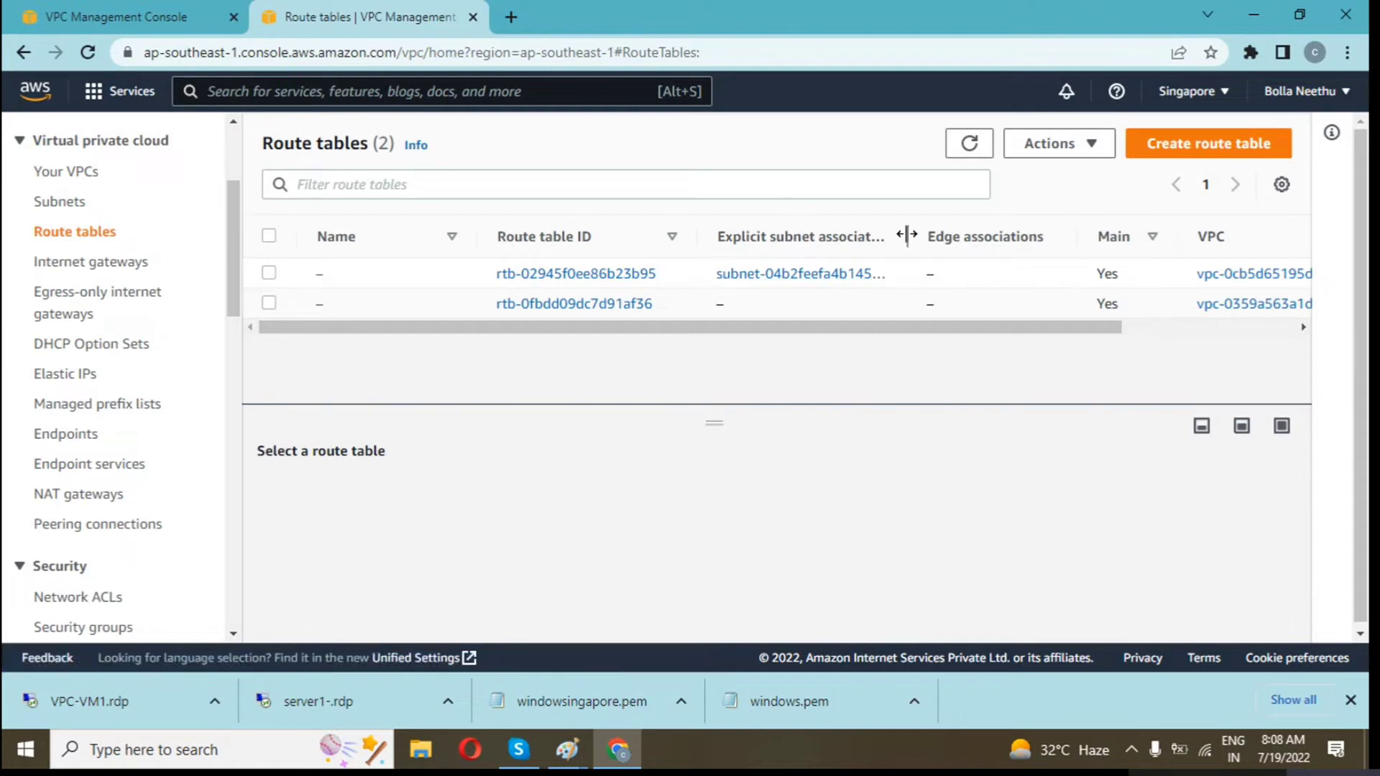
pyautogui.moveTo(908, 235); pyautogui.dragTo(1040, 235)
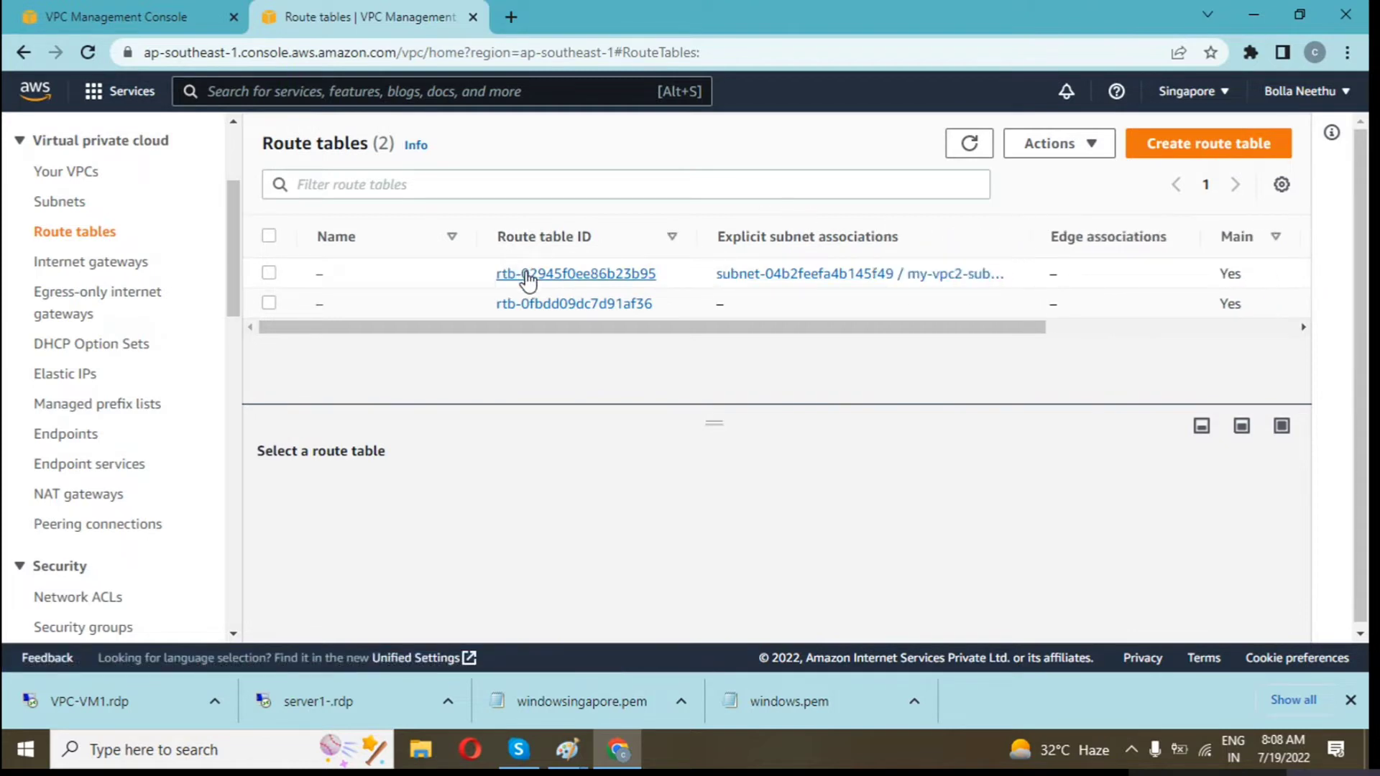
pyautogui.click(528, 276)
pyautogui.scroll(-1, 468, 360)
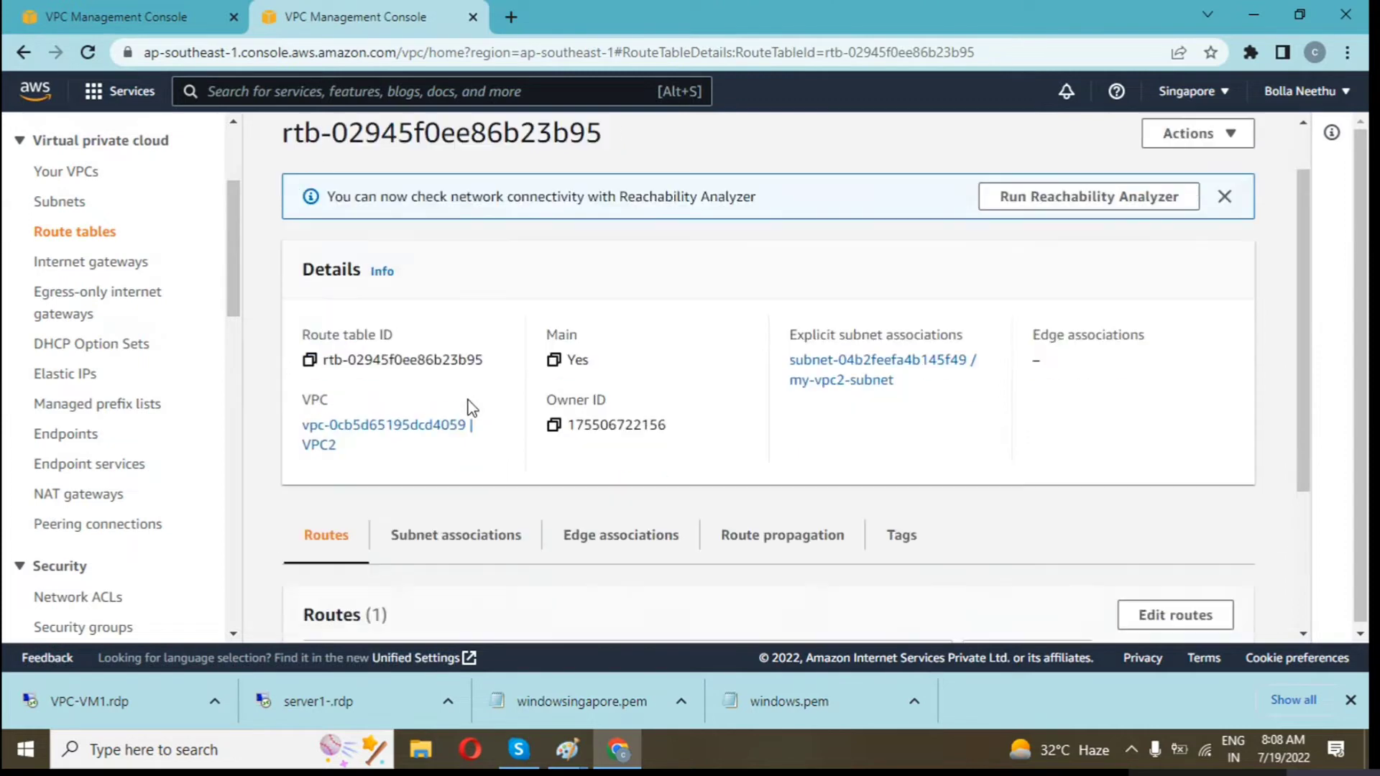
pyautogui.scroll(-3, 460, 432)
pyautogui.click(1172, 392)
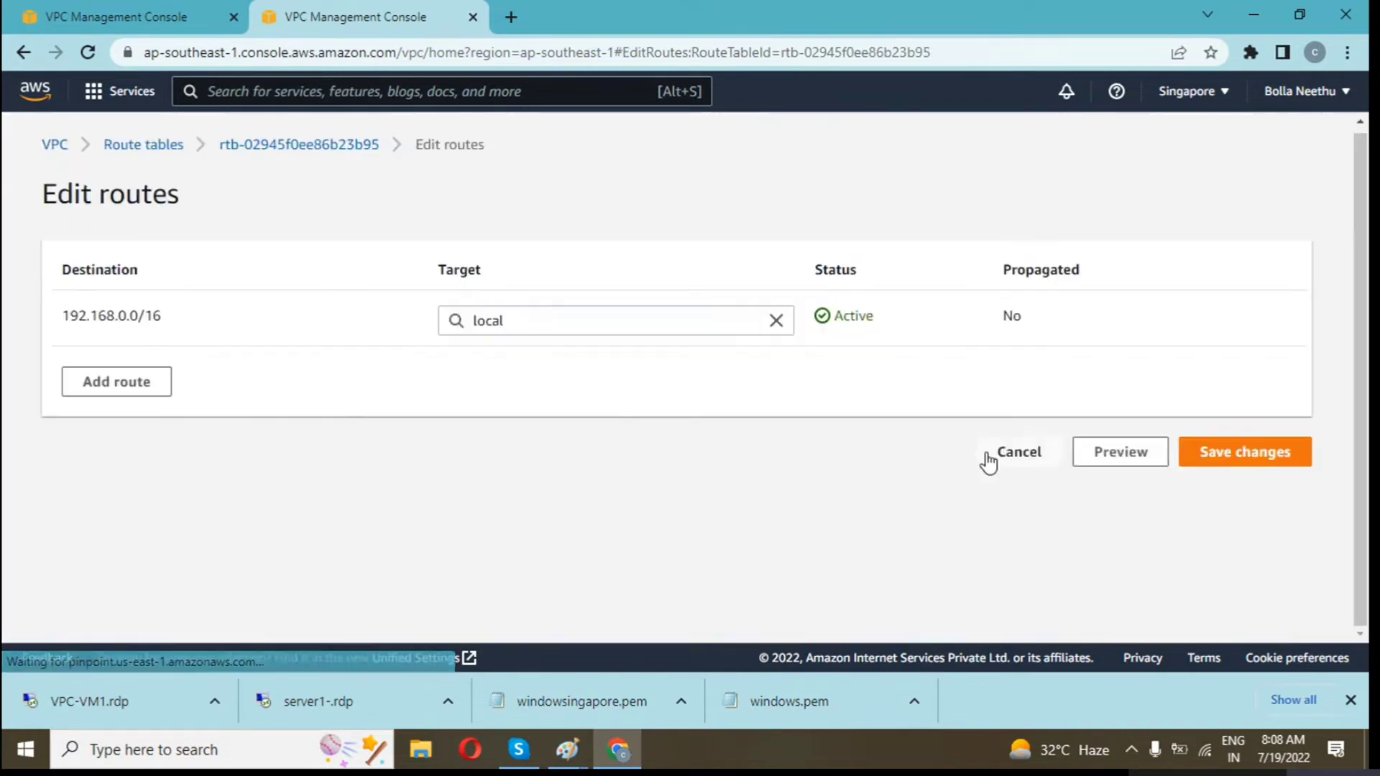
# Try to add a route with destination 0.0.0.0/0 targeting an internet gateway to the VPC2 route table
pyautogui.click(153, 398)
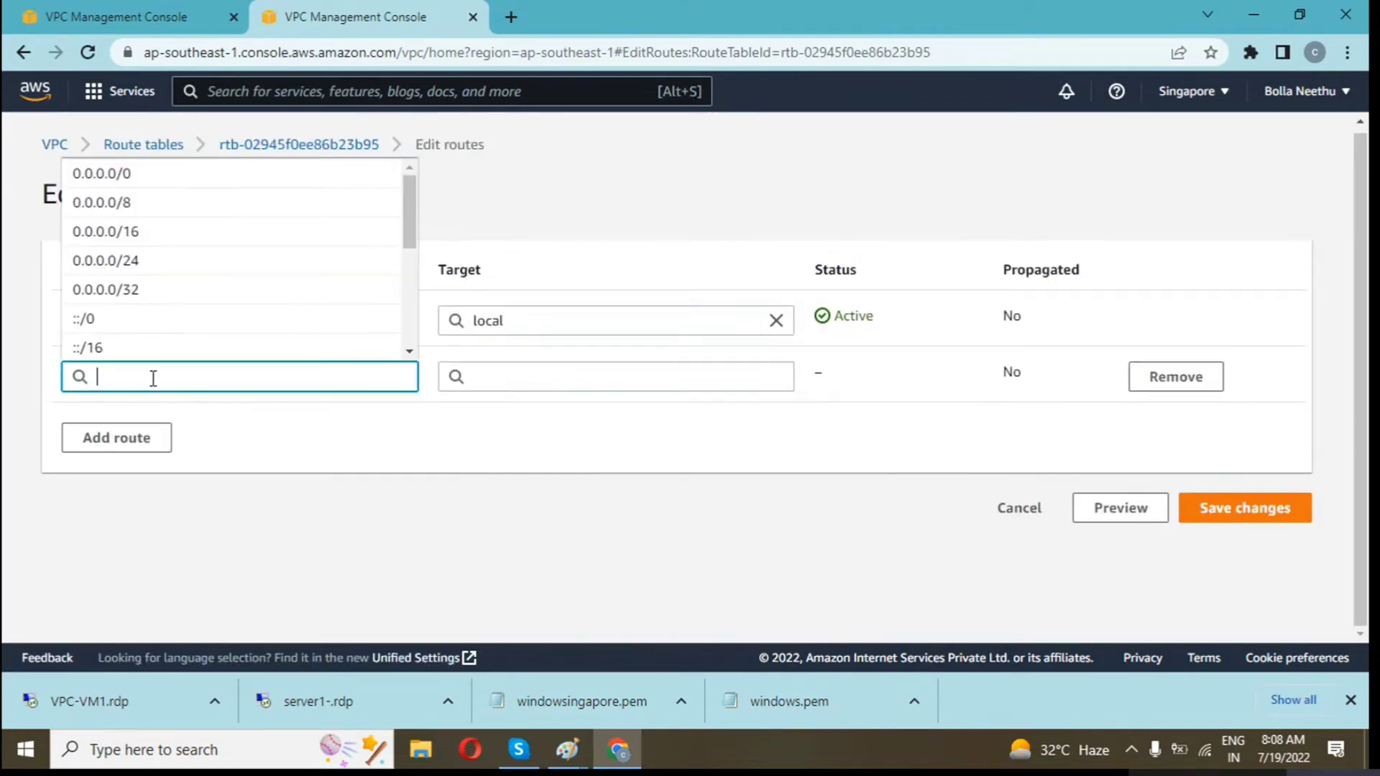
pyautogui.write('0.0.0.0')
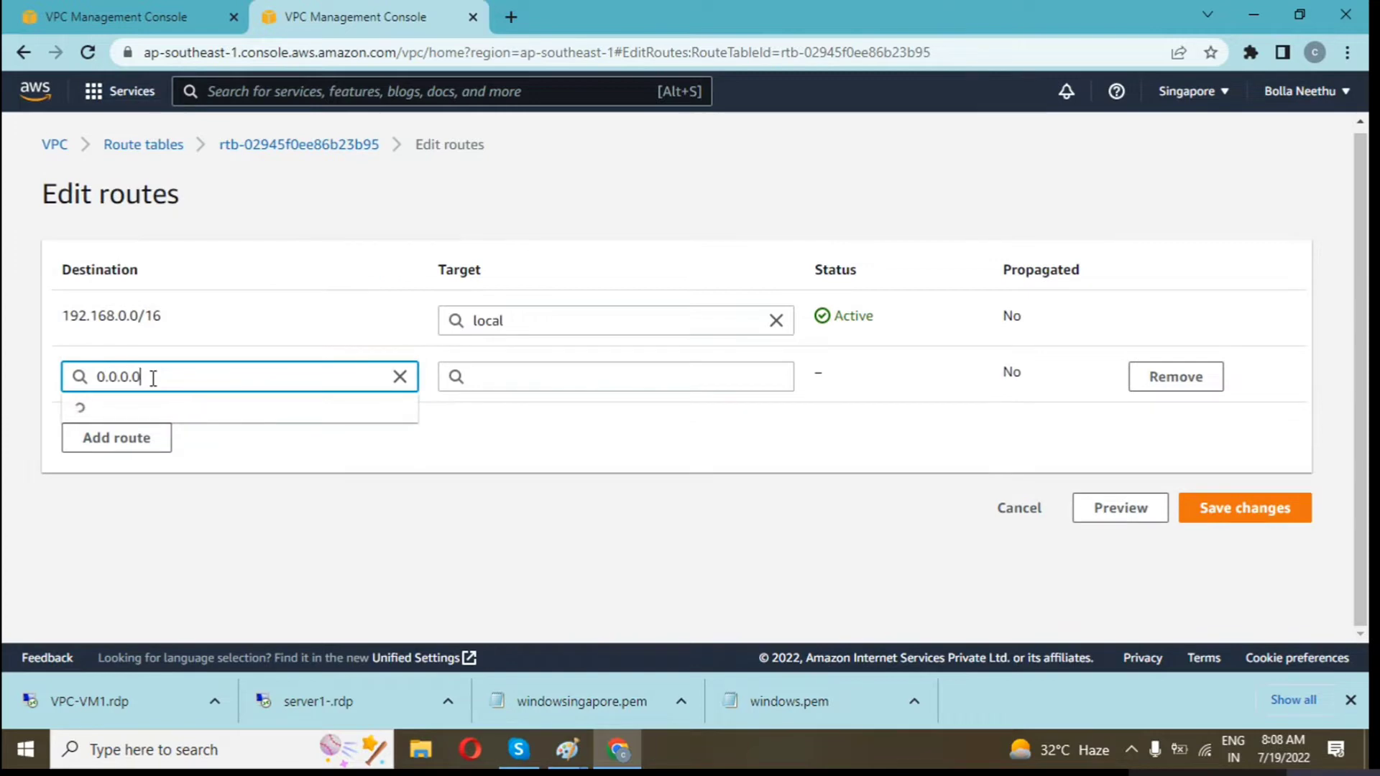
pyautogui.click(121, 407)
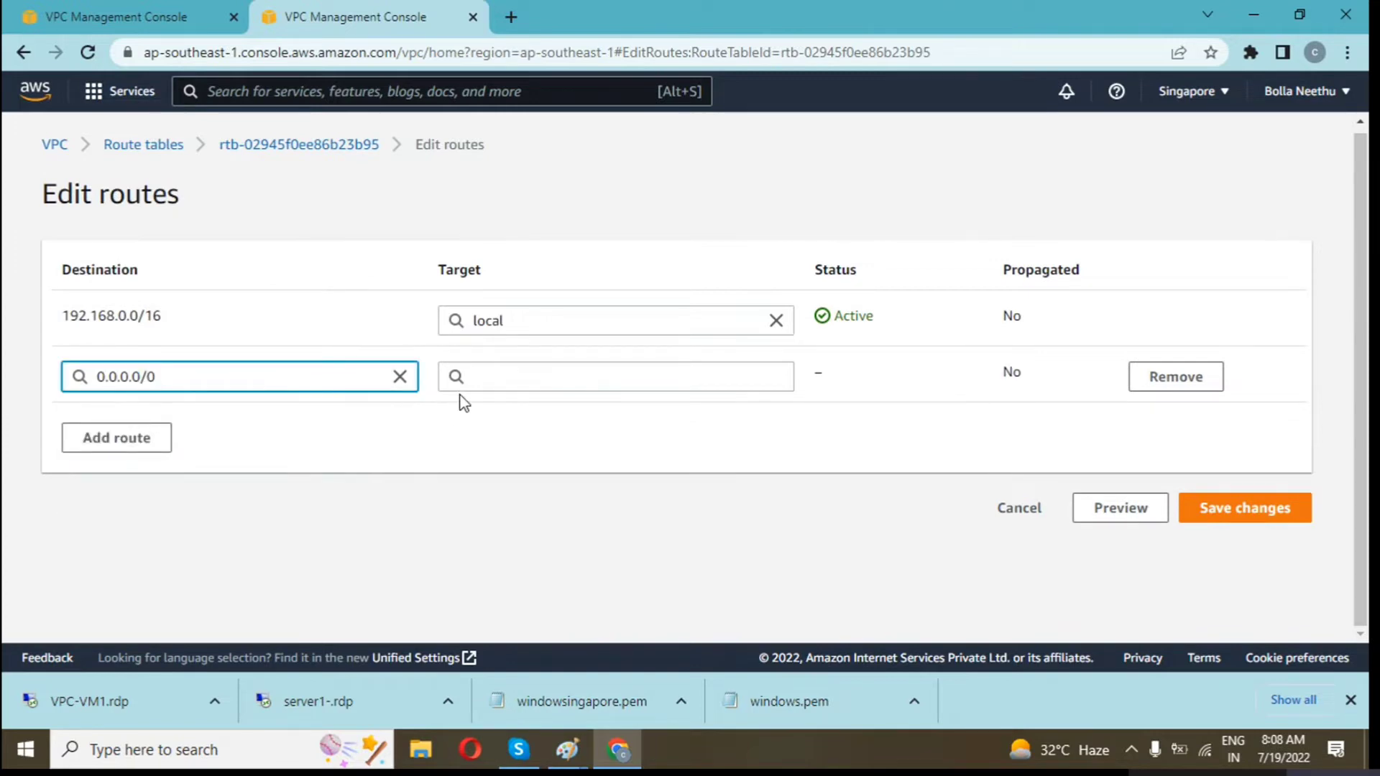
pyautogui.click(507, 371)
pyautogui.write('igw-')
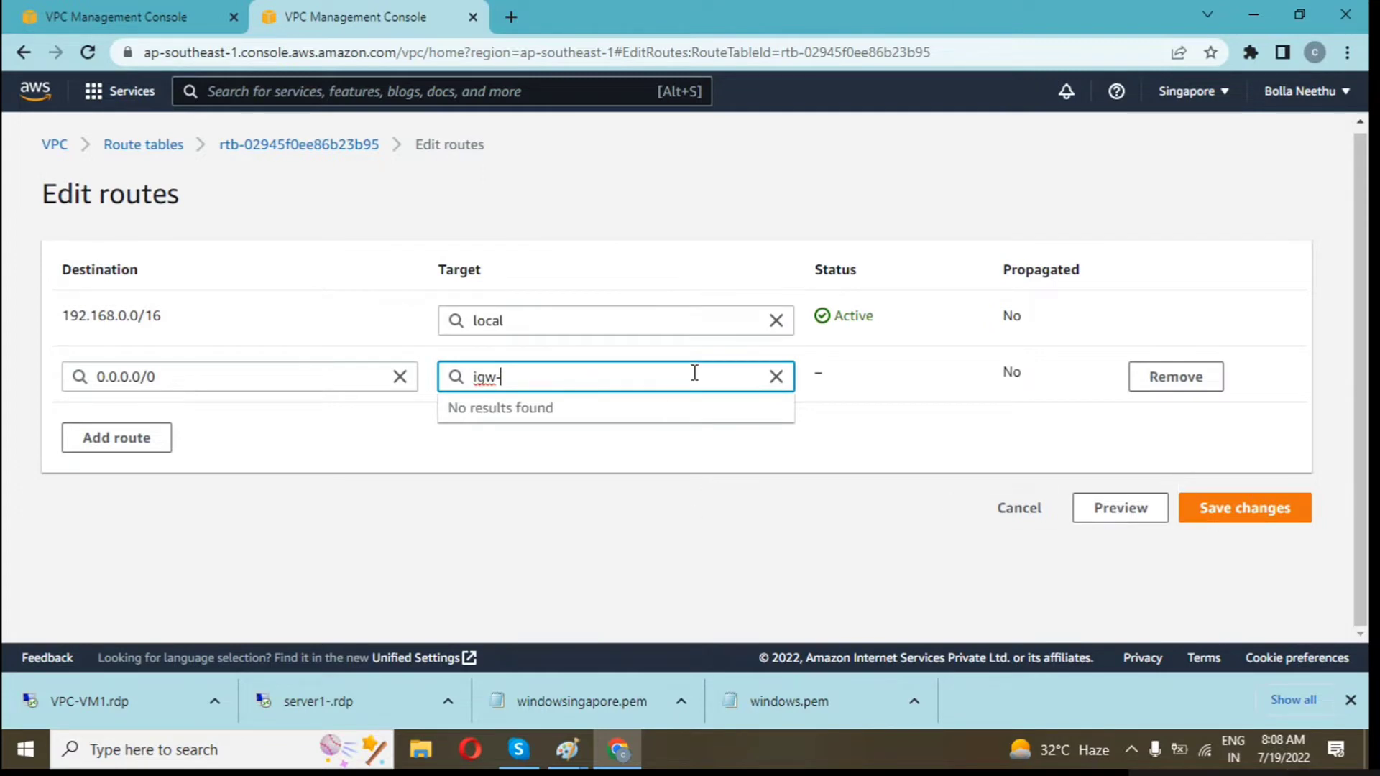
pyautogui.click(777, 377)
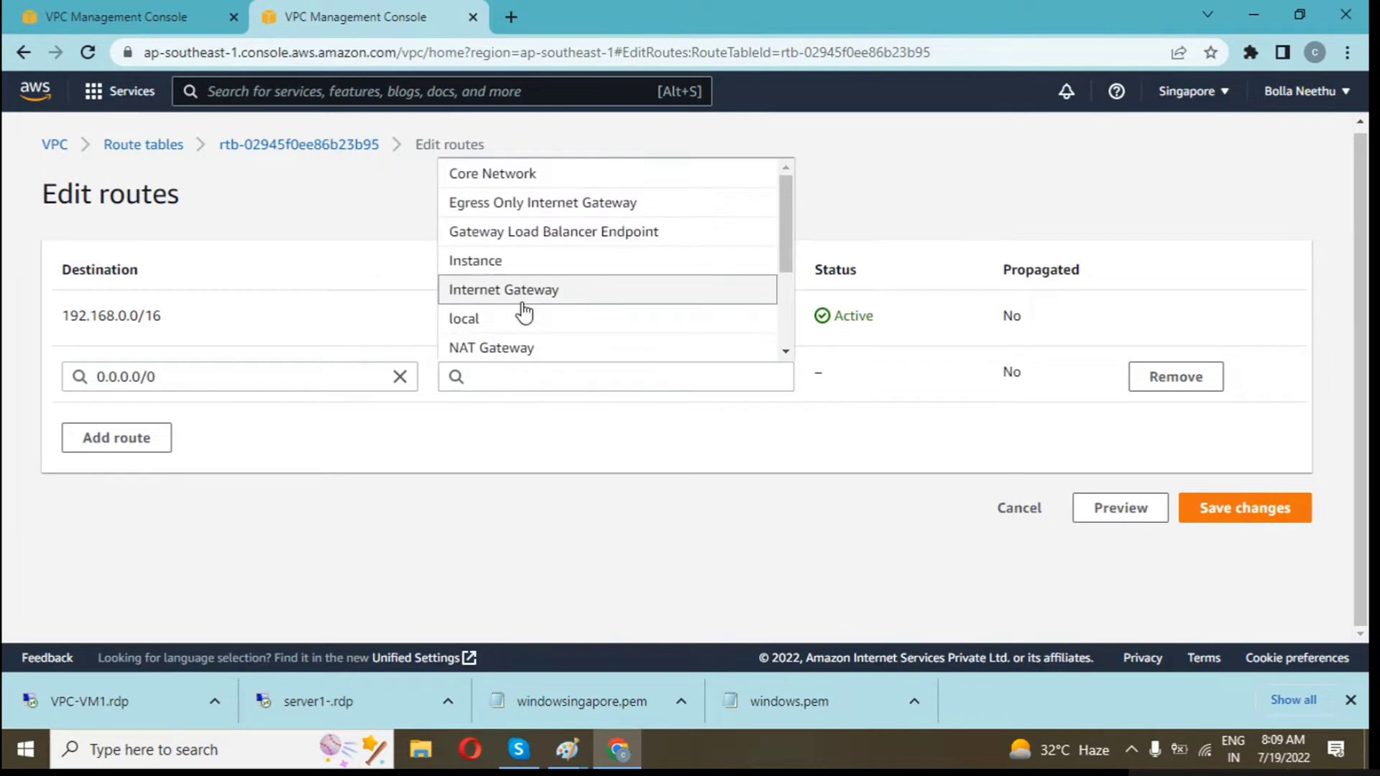
pyautogui.click(522, 302)
pyautogui.write('igw-')
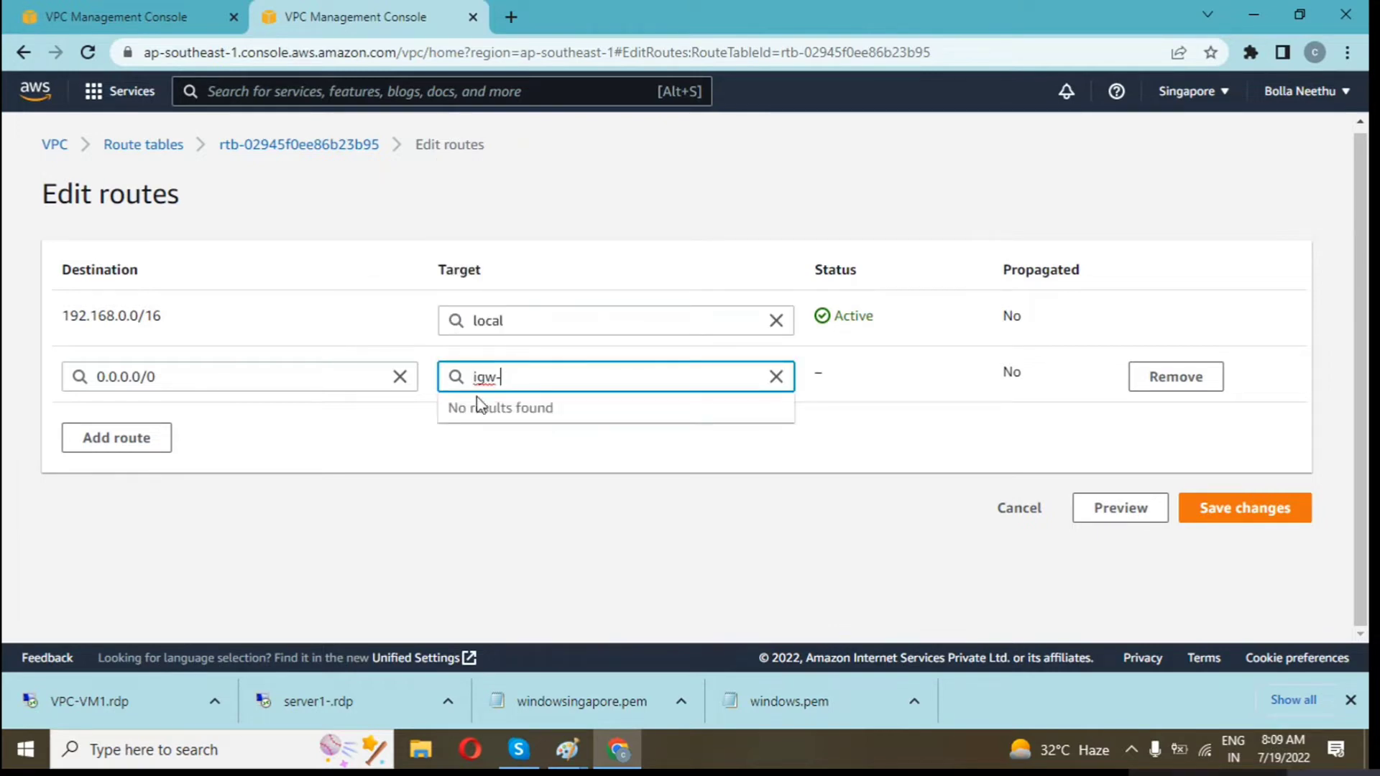
pyautogui.click(400, 377)
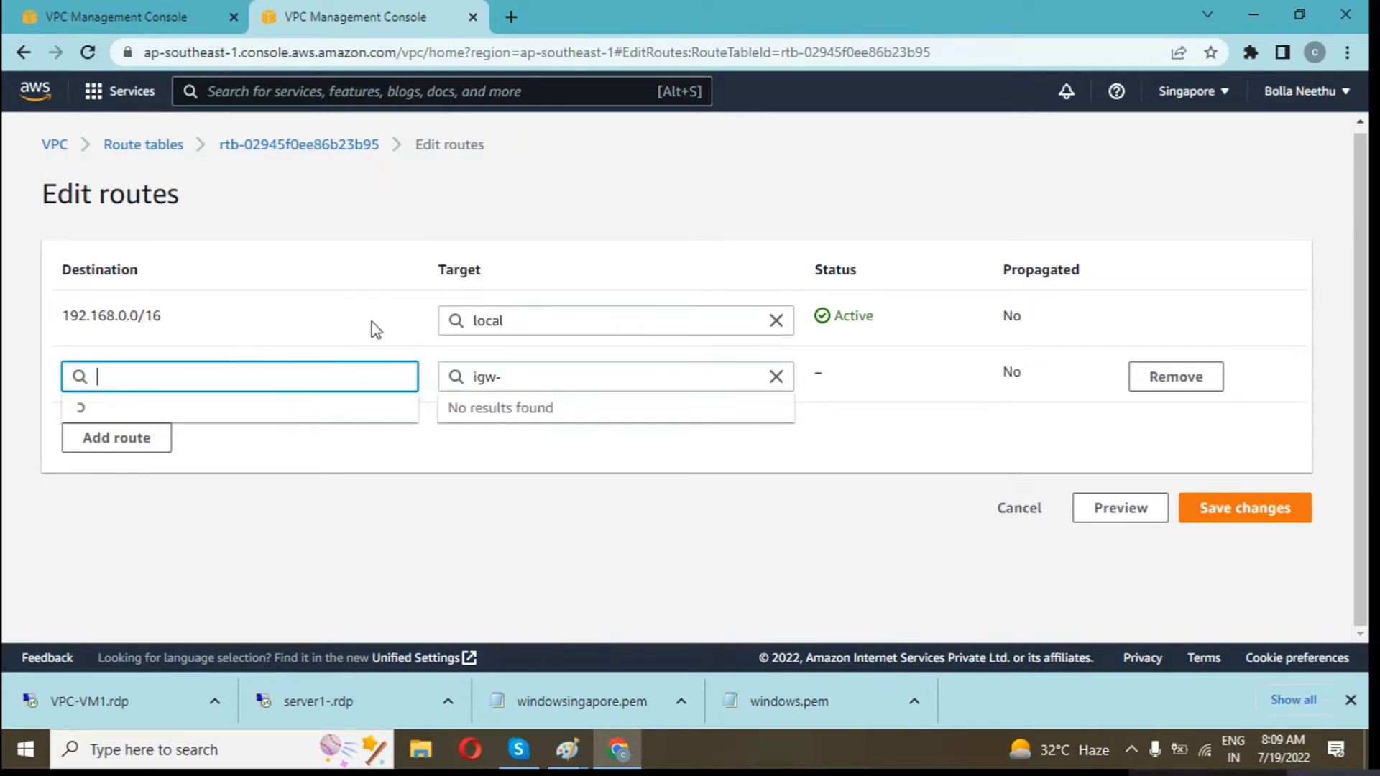
pyautogui.click(511, 223)
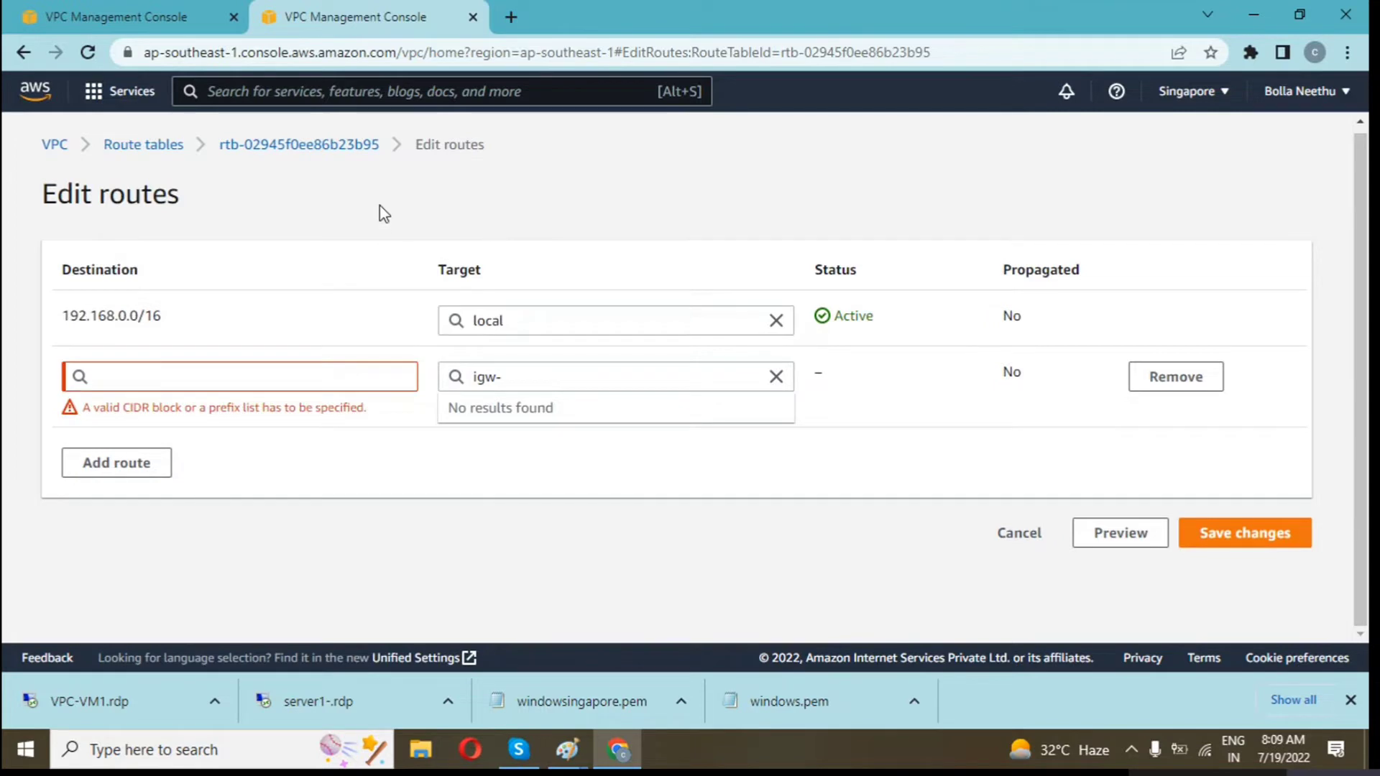
pyautogui.click(281, 147)
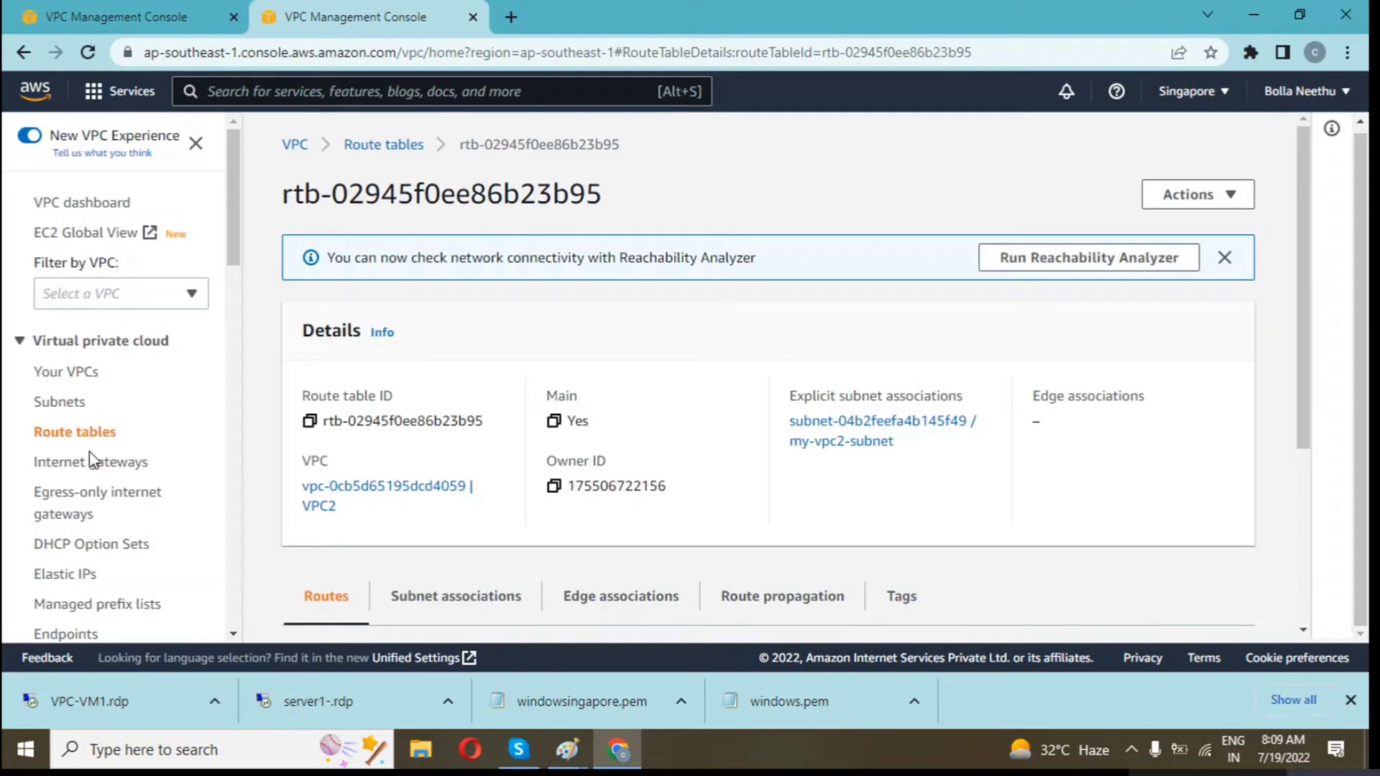
# Open the list of internet gateways in the Singapore region
pyautogui.click(92, 461)
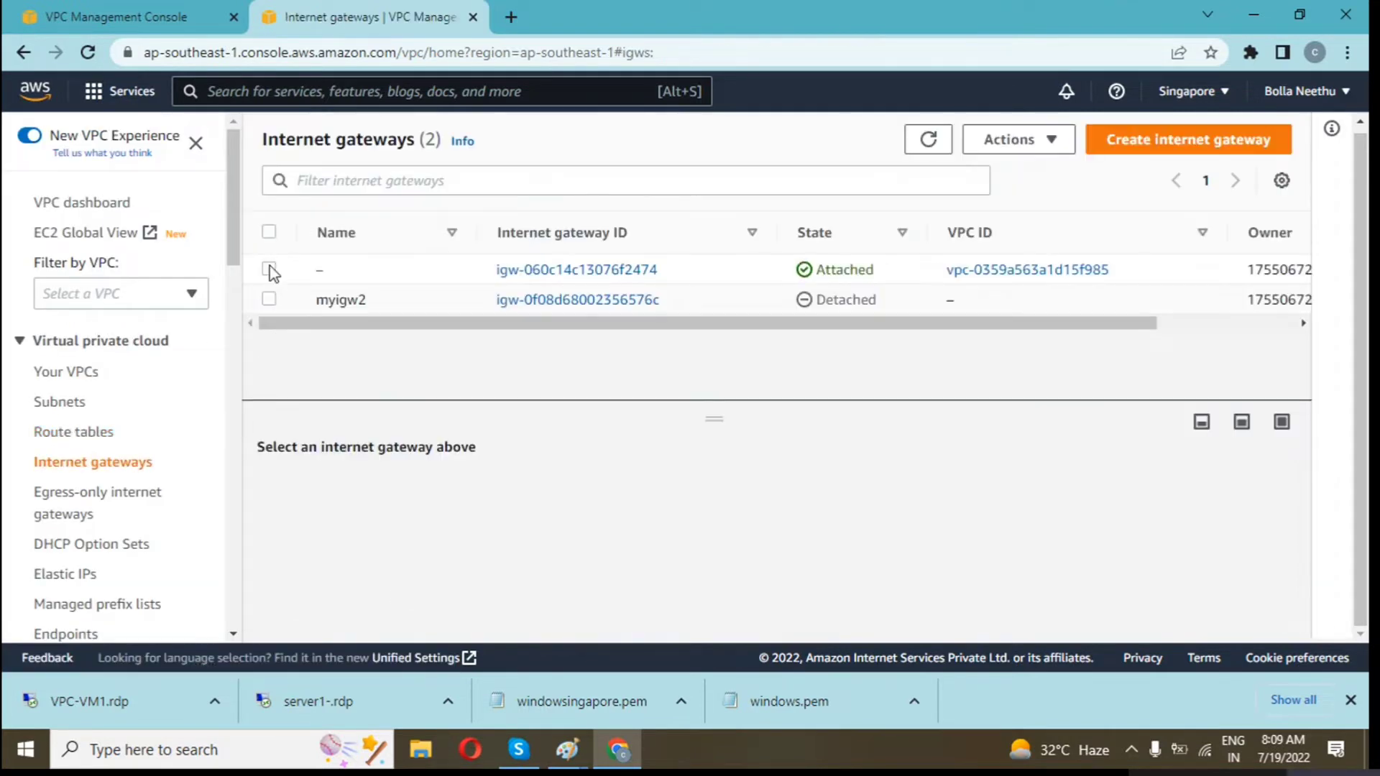
# Attach the internet gateway myigw2 to the VPC vpc-0cb5d65195dcd4059
pyautogui.click(269, 299)
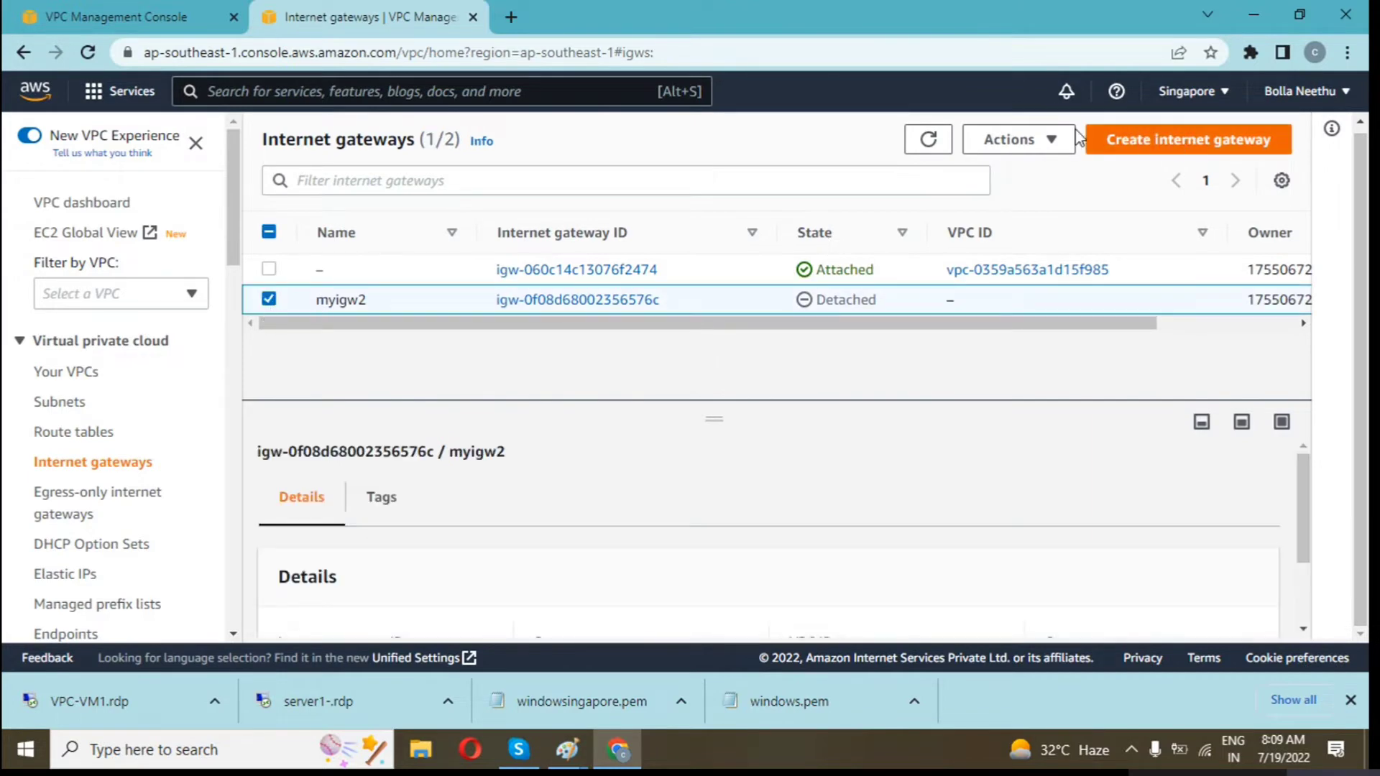
pyautogui.click(1050, 141)
pyautogui.click(1021, 204)
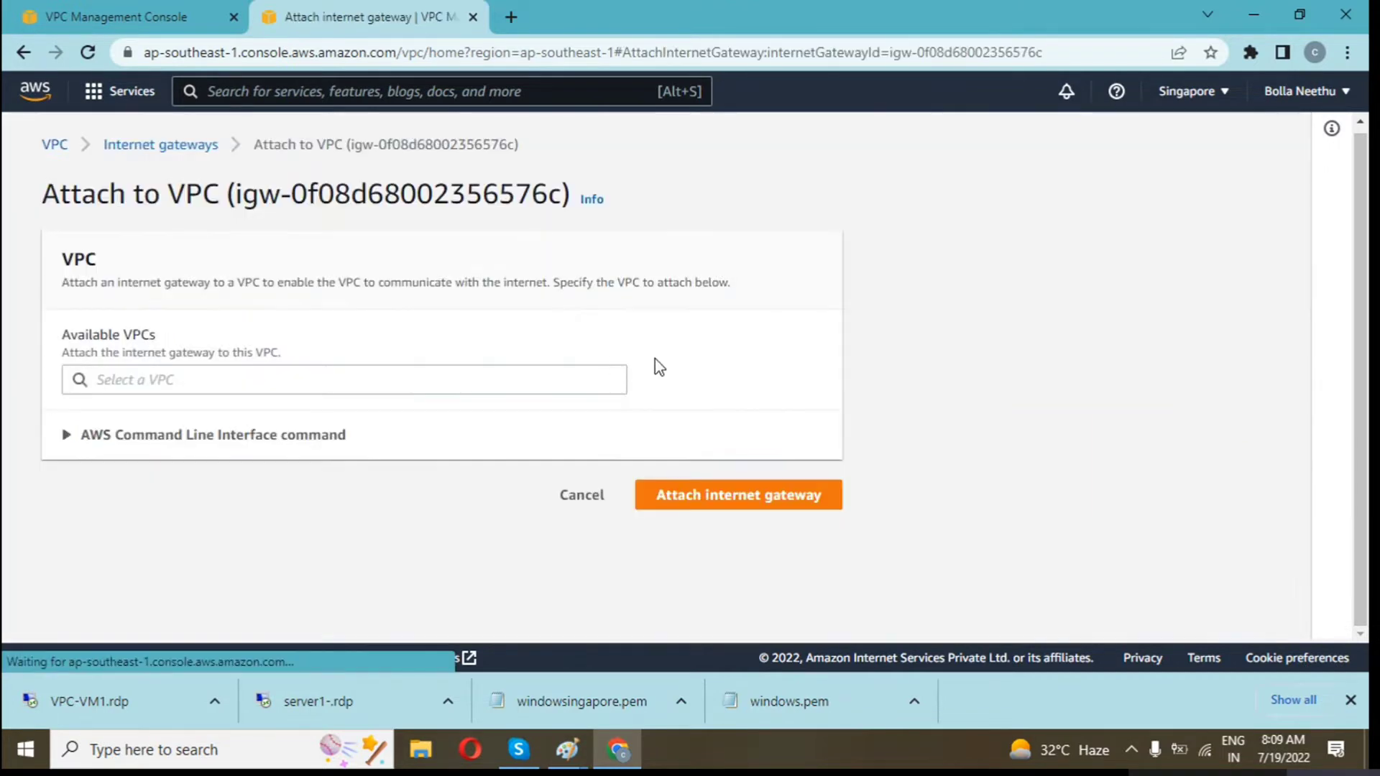
pyautogui.click(571, 376)
pyautogui.click(372, 410)
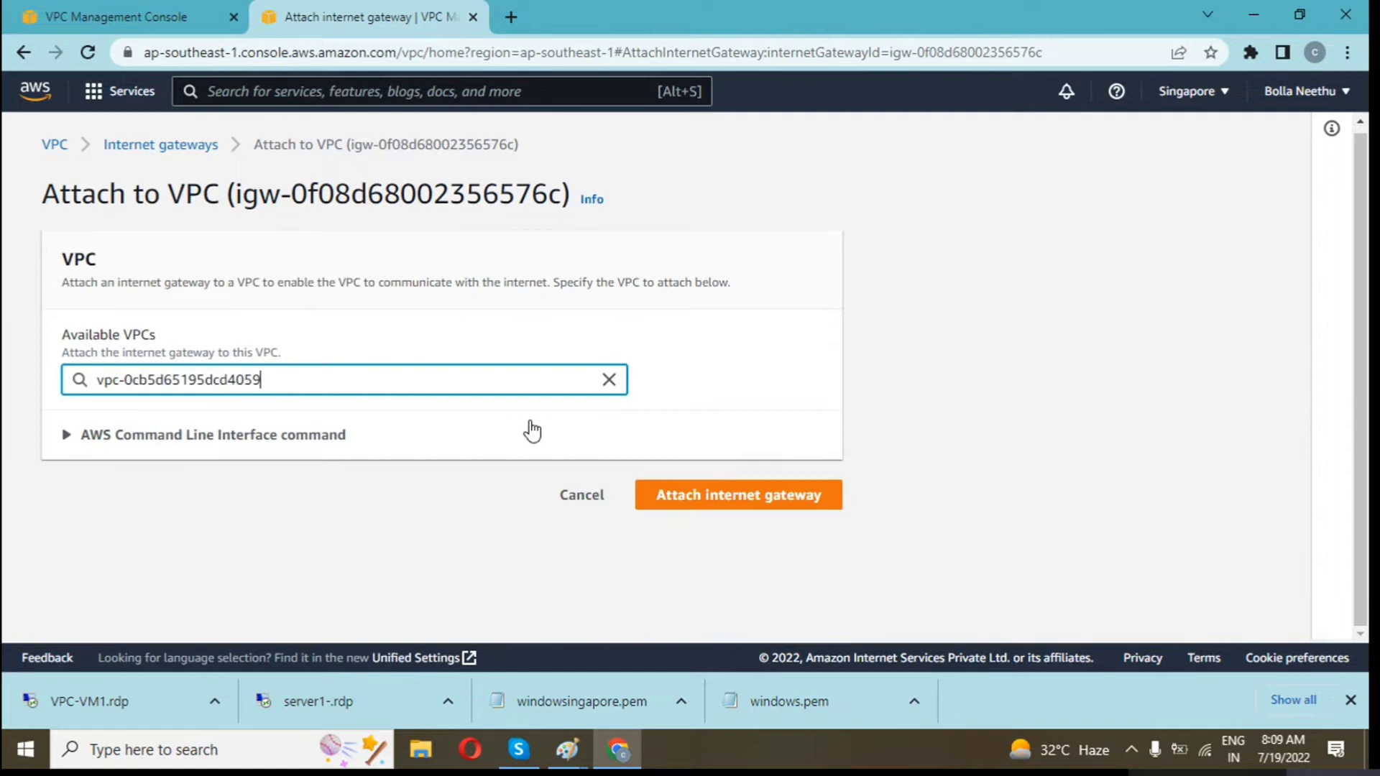
pyautogui.click(751, 498)
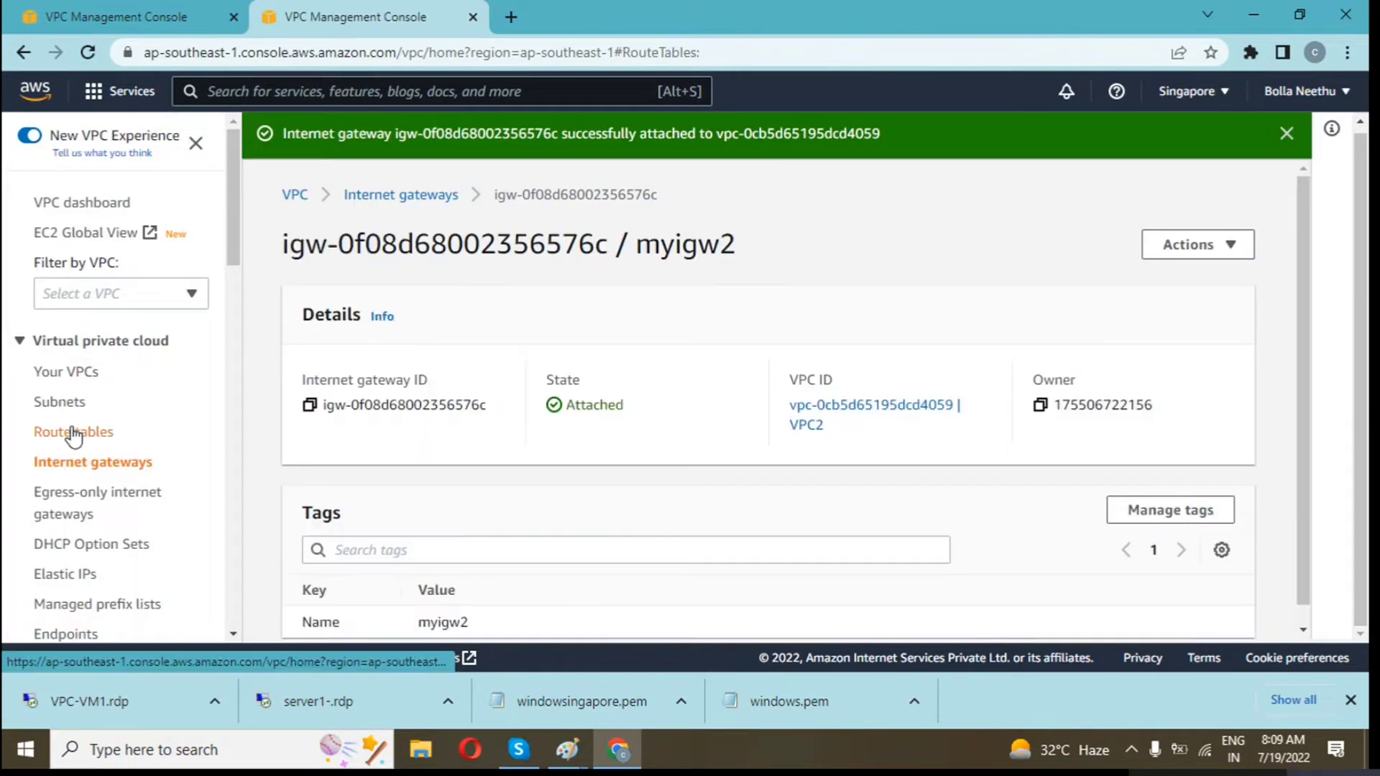
# Open the routes of route table rtb-02945f0ee86b23b95 for editing and add a new route entry
pyautogui.click(72, 432)
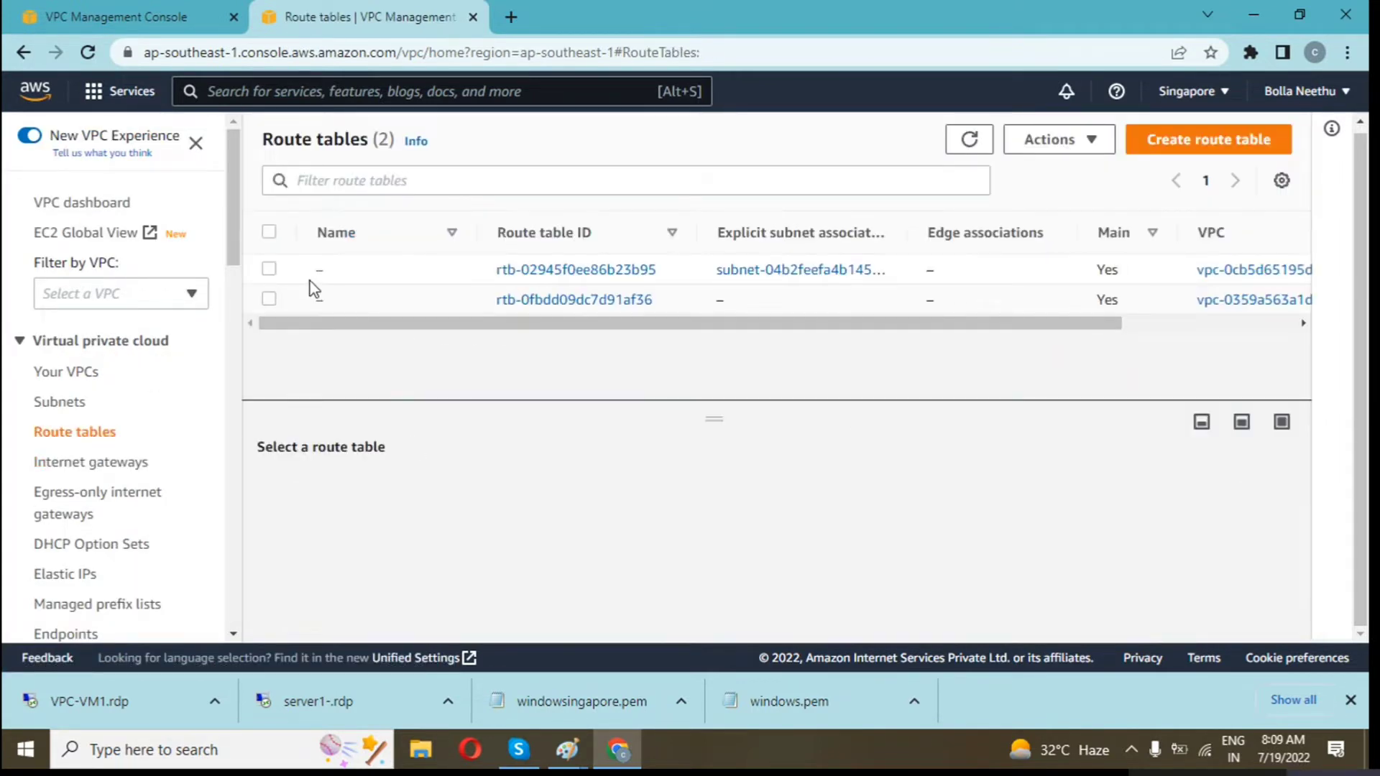
pyautogui.click(585, 269)
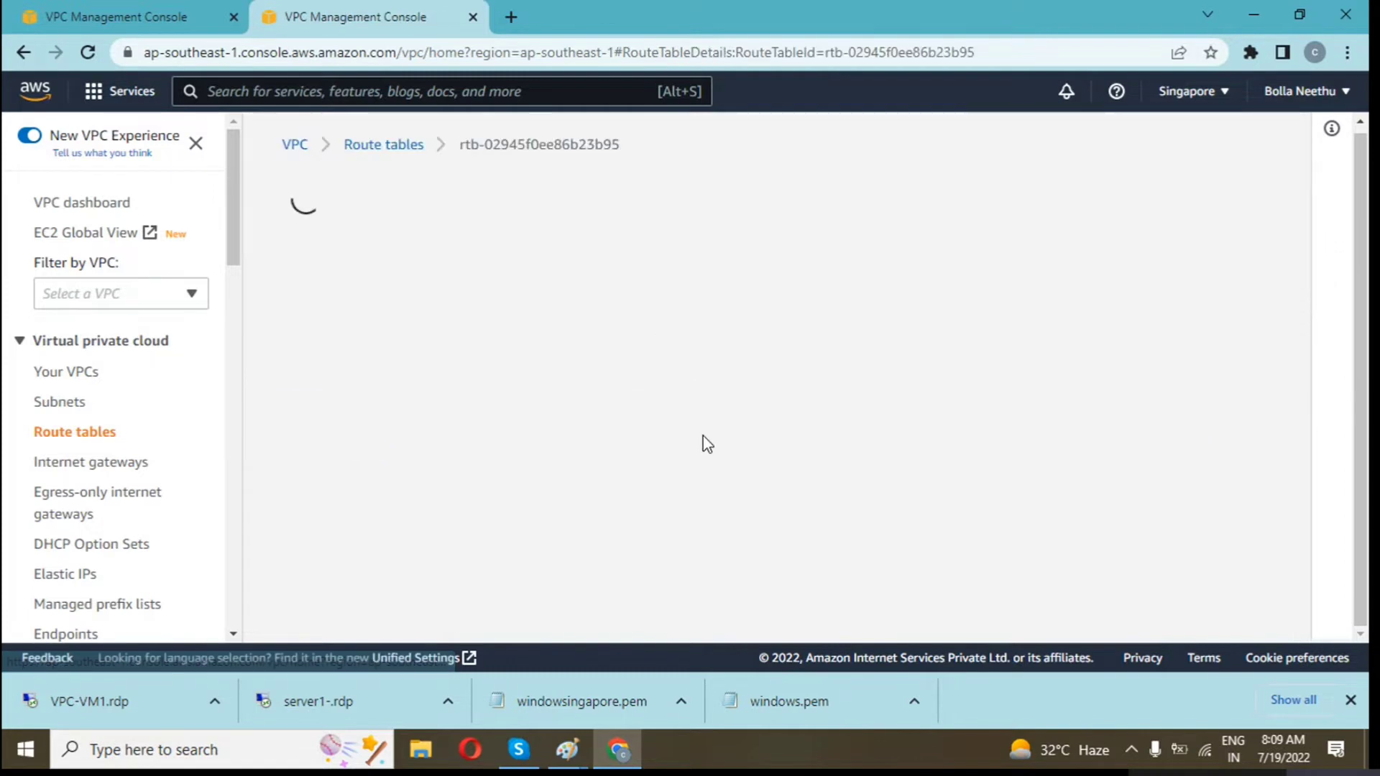
pyautogui.scroll(-4, 459, 441)
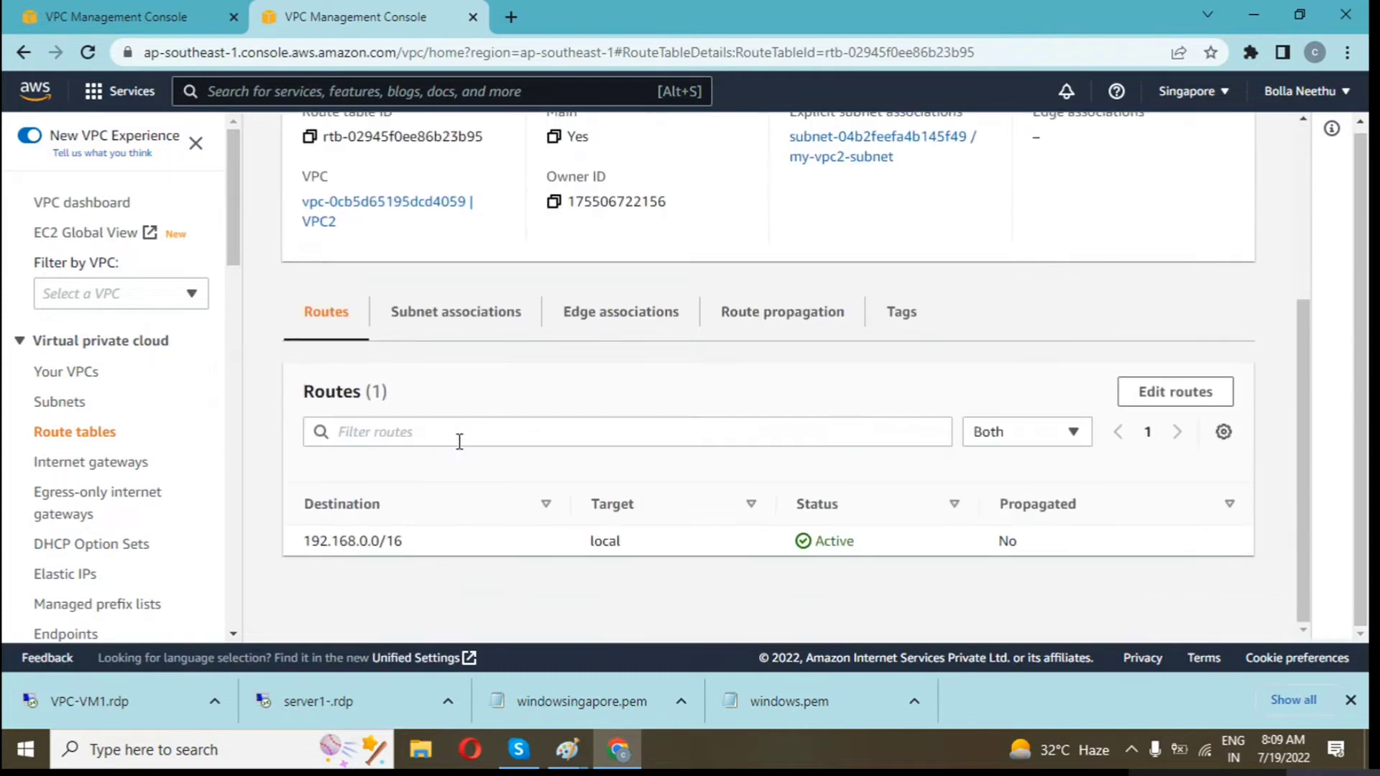
pyautogui.click(1176, 391)
pyautogui.click(144, 388)
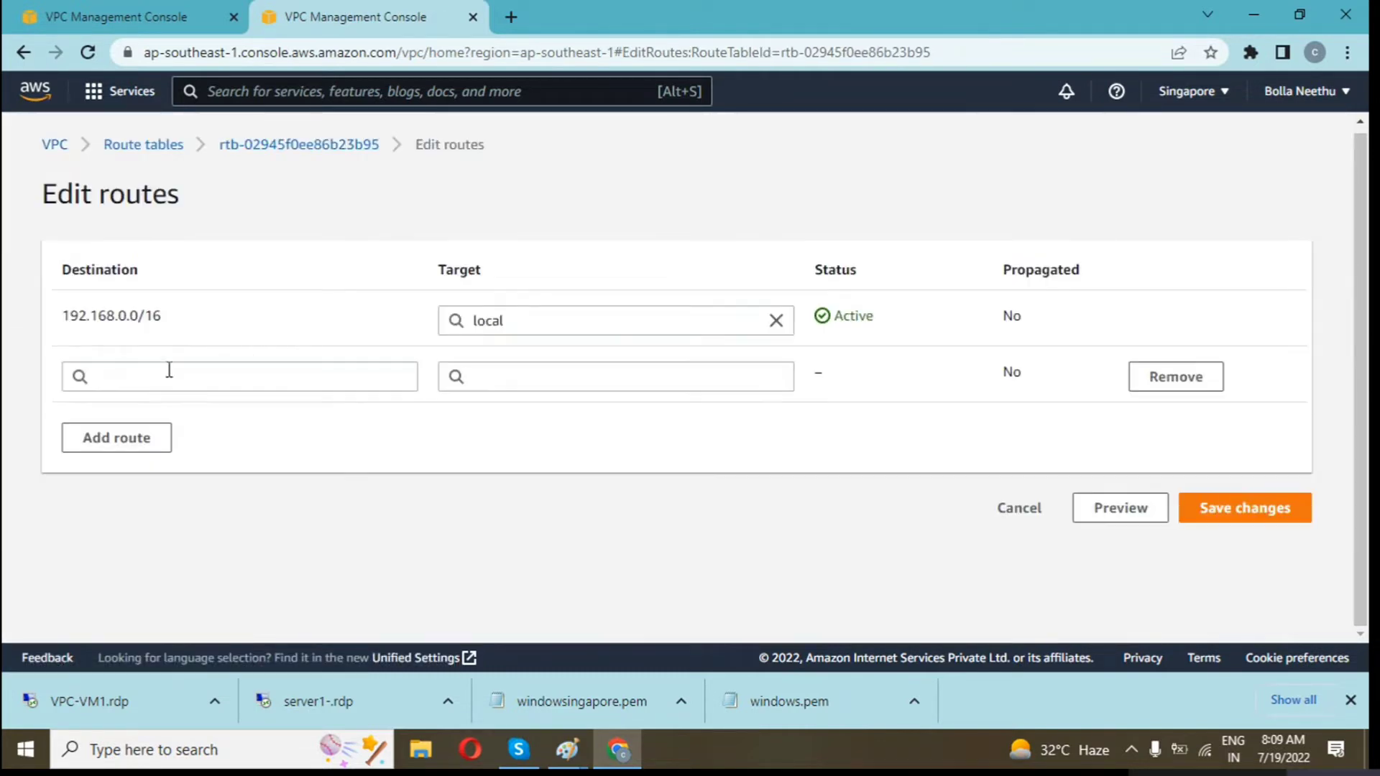
pyautogui.click(169, 370)
pyautogui.write('0.0.0.')
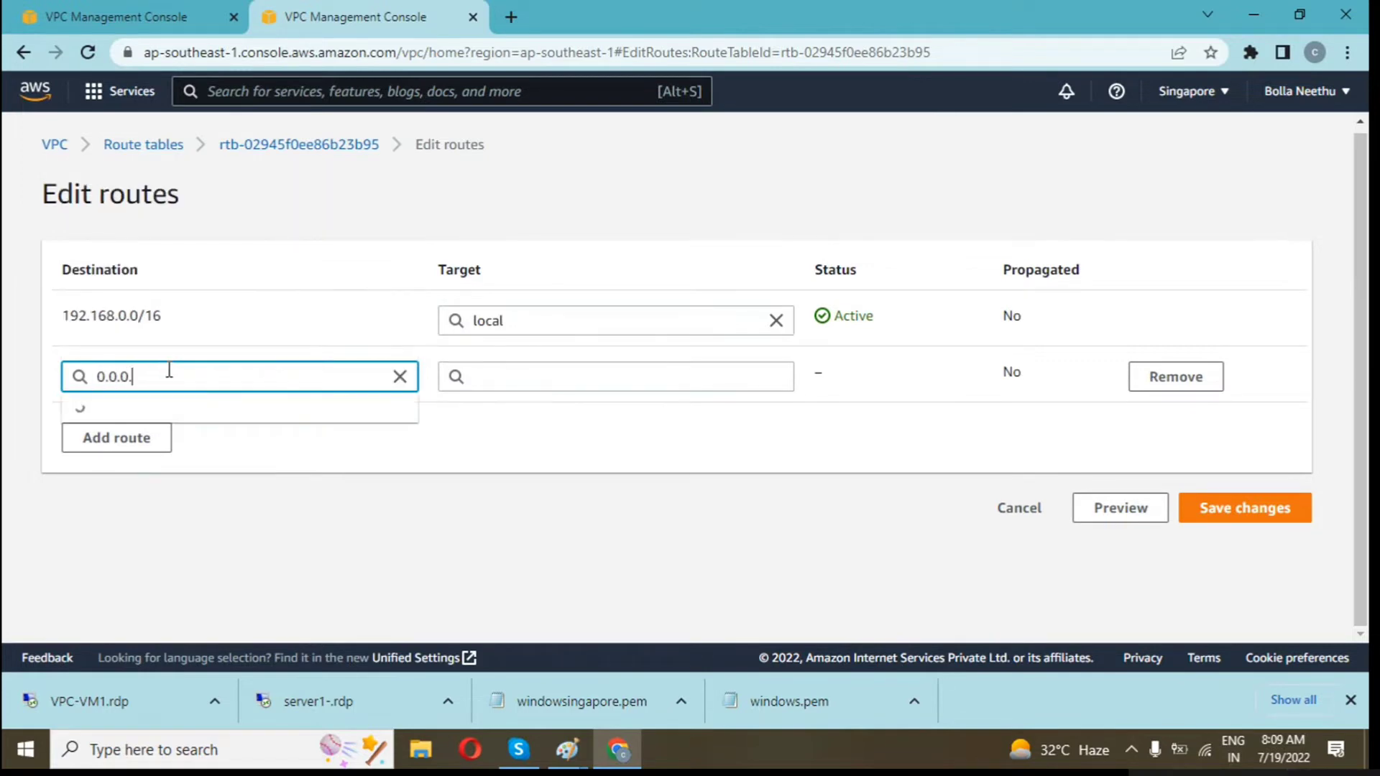
pyautogui.write('0')
pyautogui.click(128, 417)
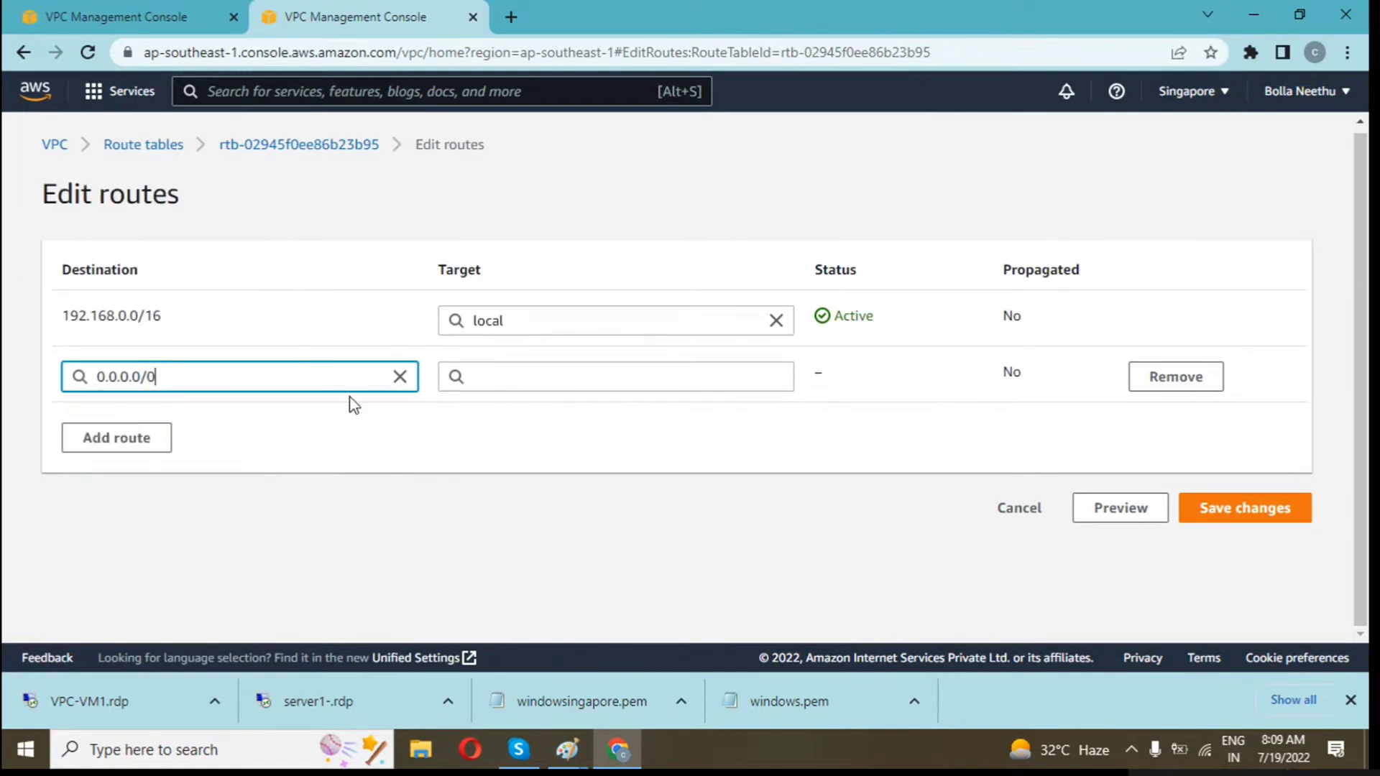
pyautogui.click(493, 370)
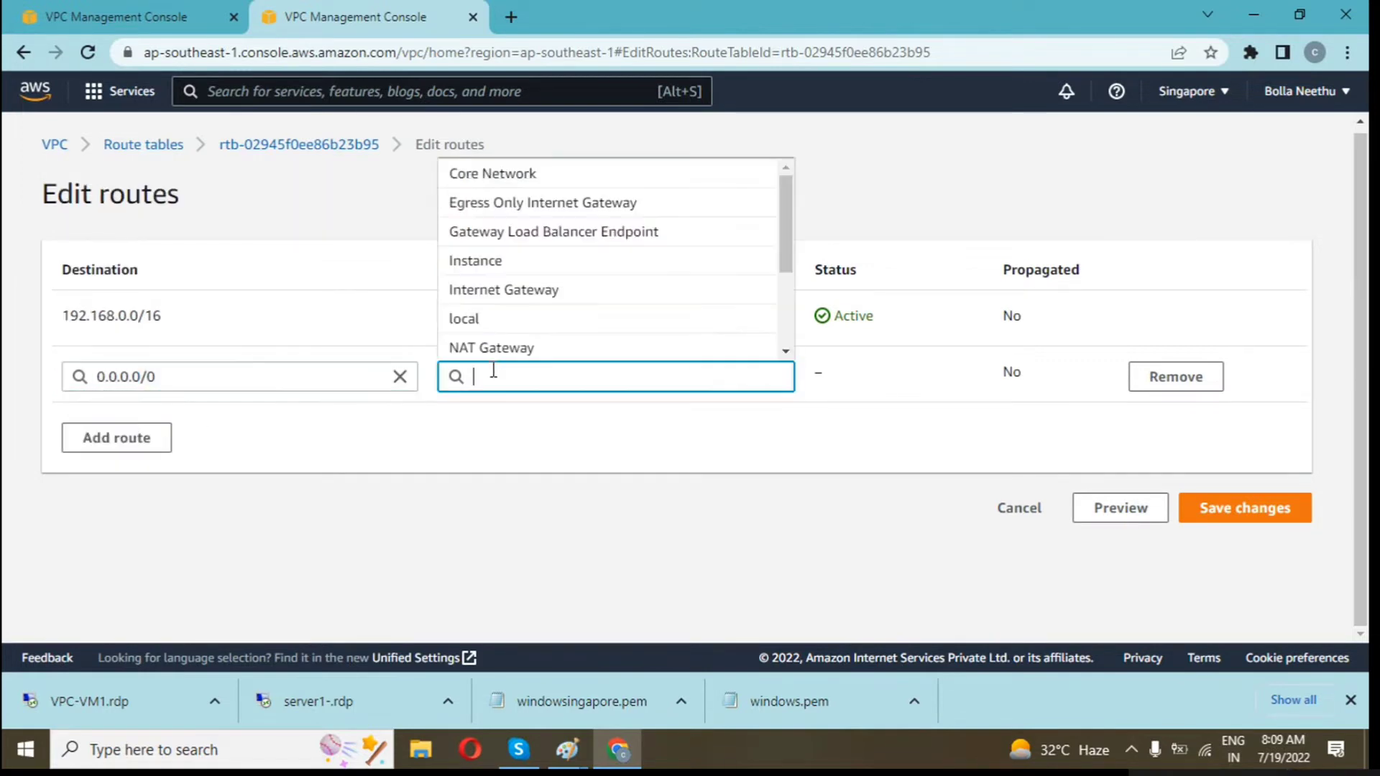
pyautogui.click(515, 294)
pyautogui.click(530, 411)
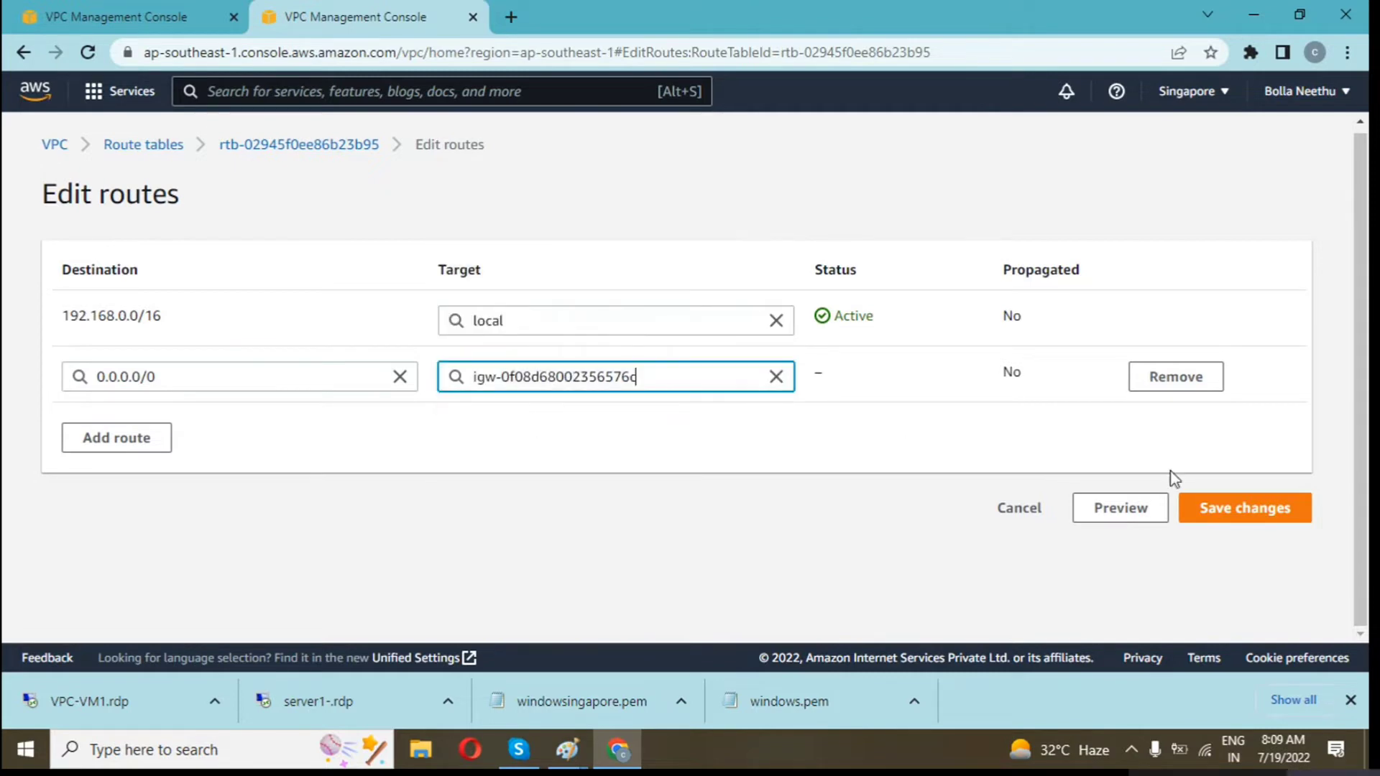
pyautogui.click(1228, 516)
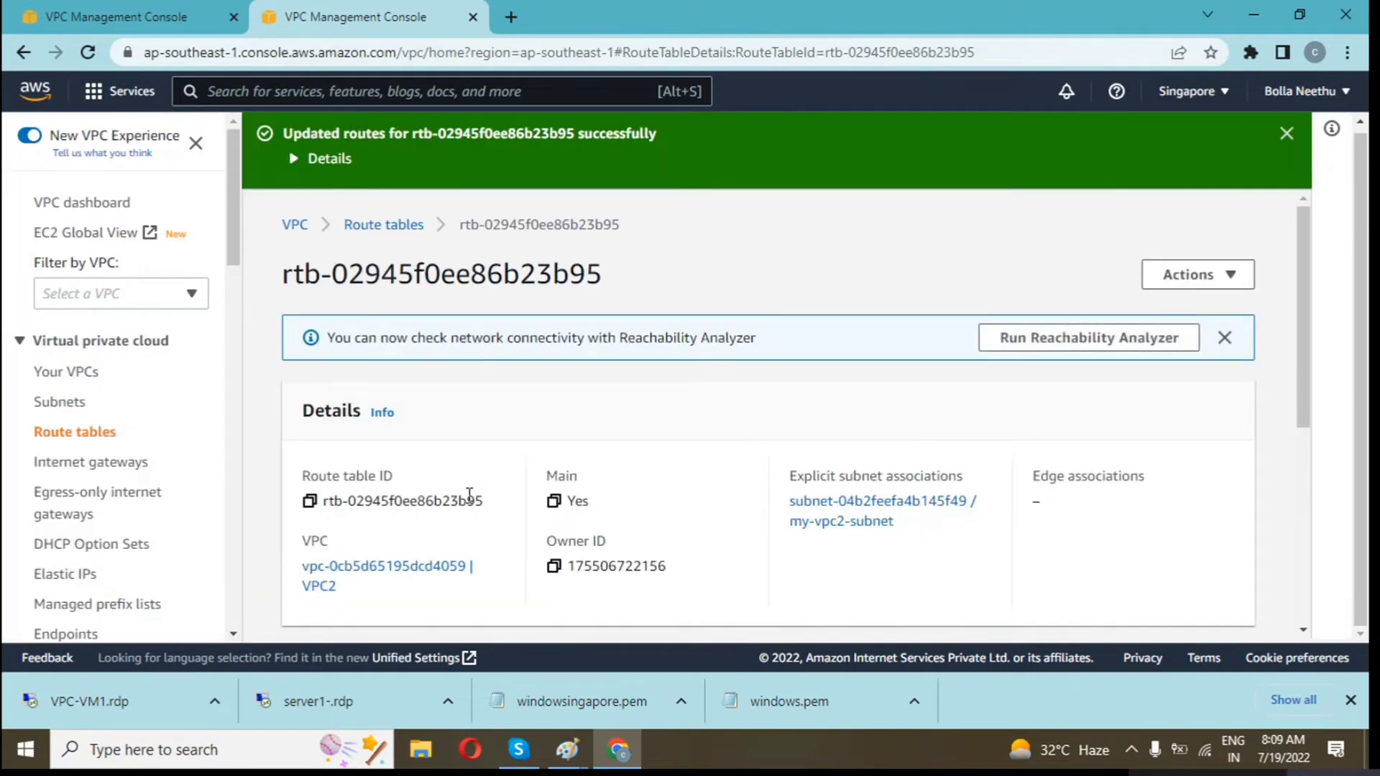
# Launch the VPC-VM1.rdp remote desktop connection, accept the unknown publisher and submit the Administrator password
pyautogui.click(126, 708)
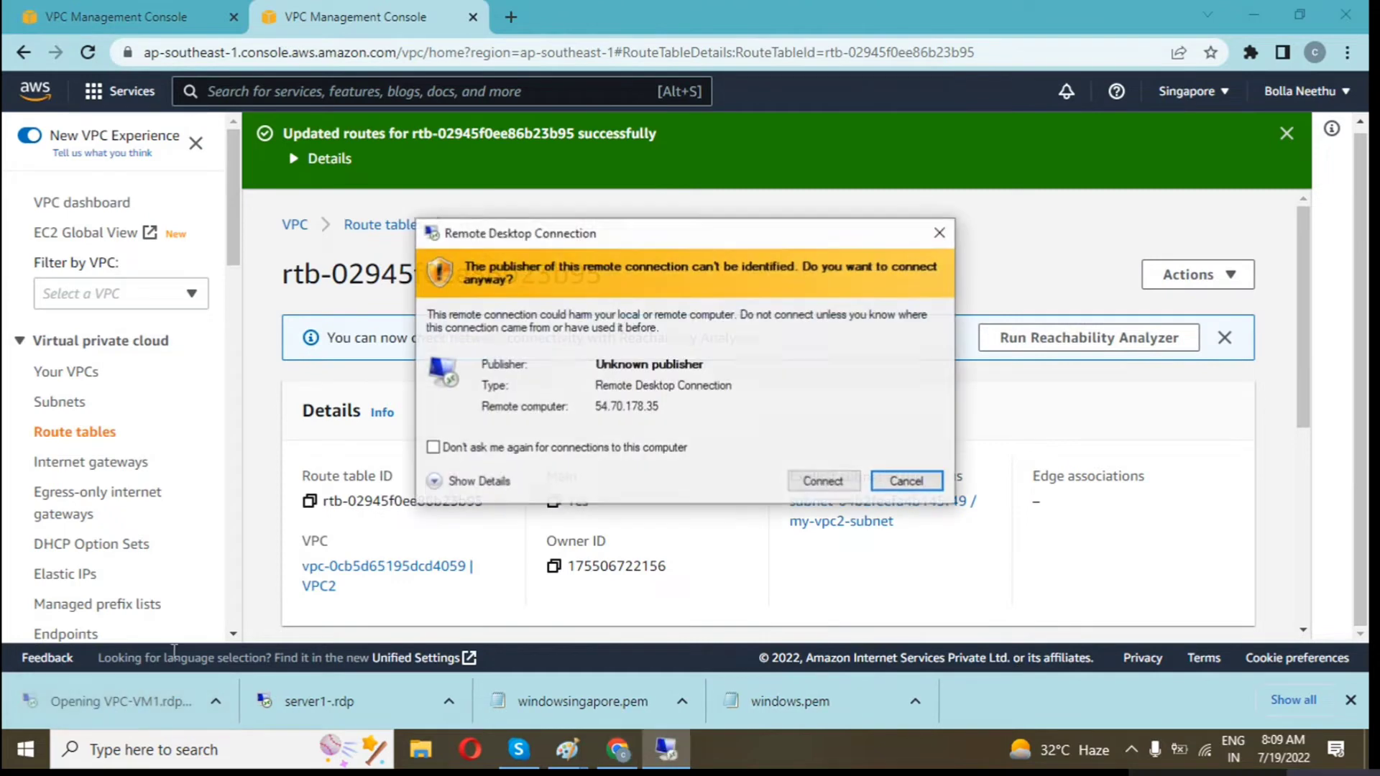
pyautogui.click(815, 486)
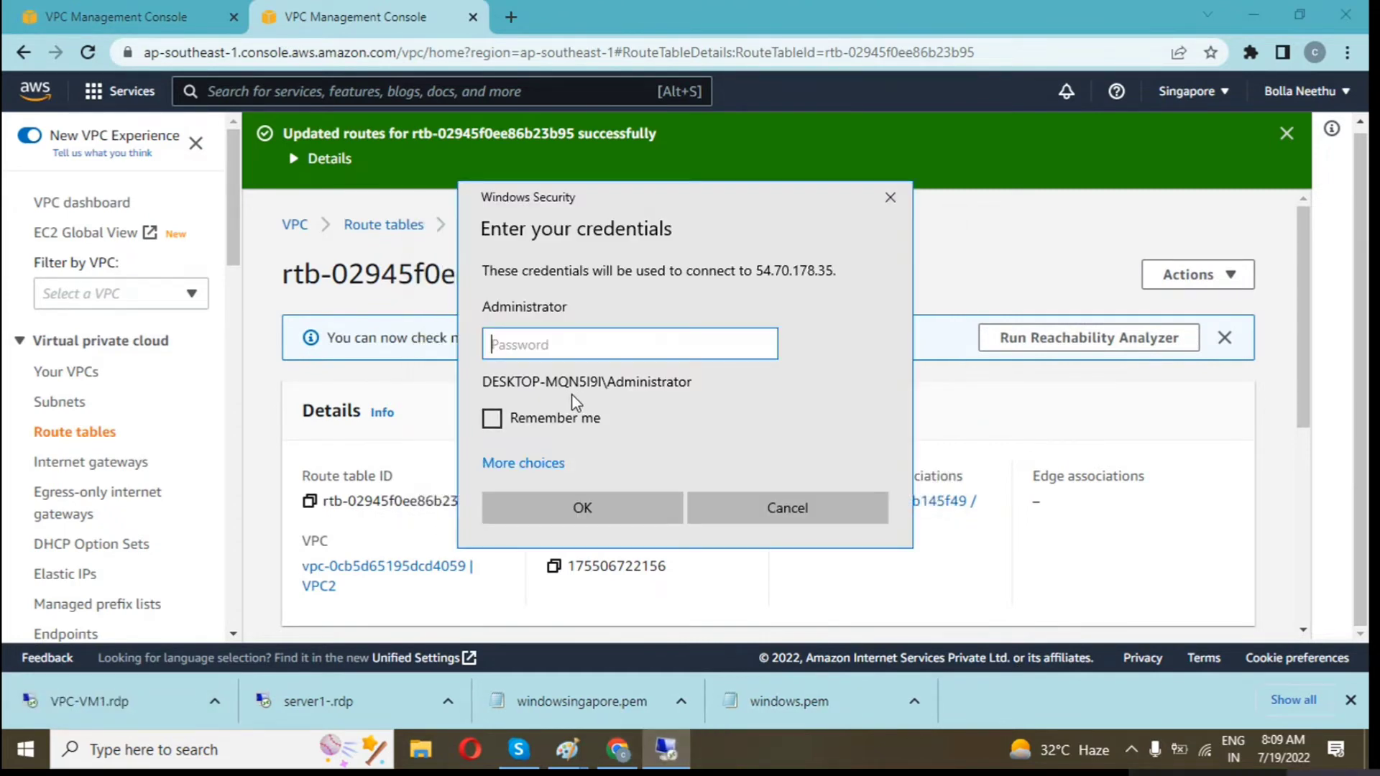
pyautogui.hotkey('ctrl', 'v')
pyautogui.click(579, 508)
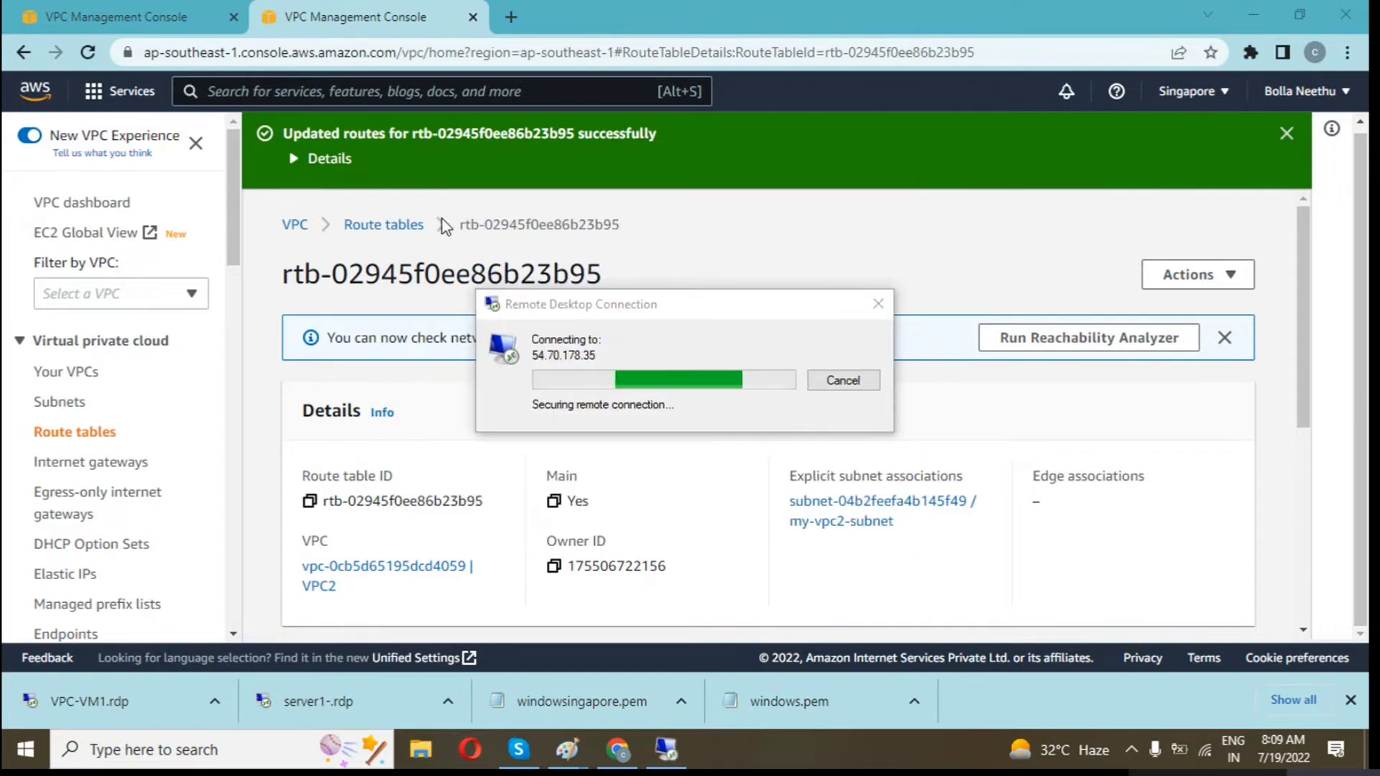
# Open the EC2 service in the Oregon region console and check the progress of the remote desktop connection
pyautogui.click(84, 18)
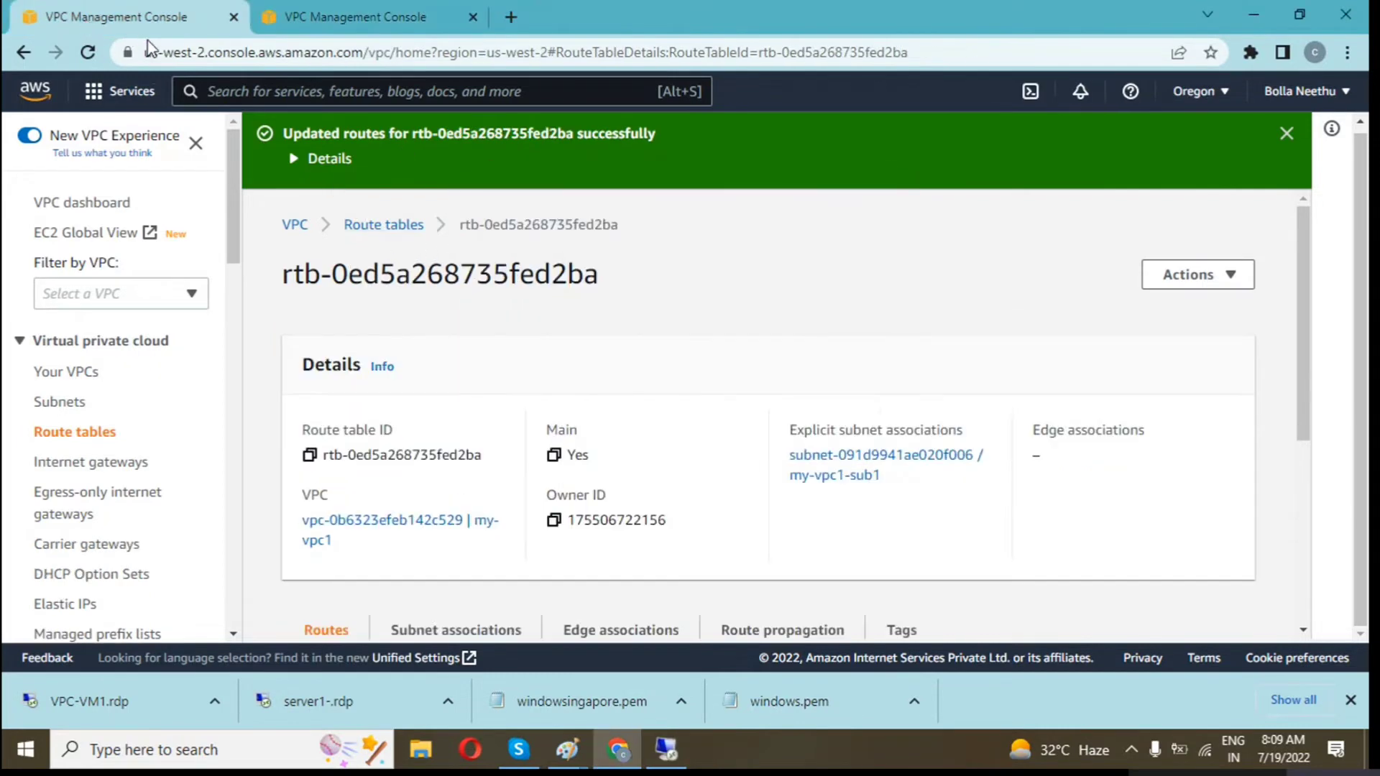
pyautogui.click(255, 84)
pyautogui.write('ed')
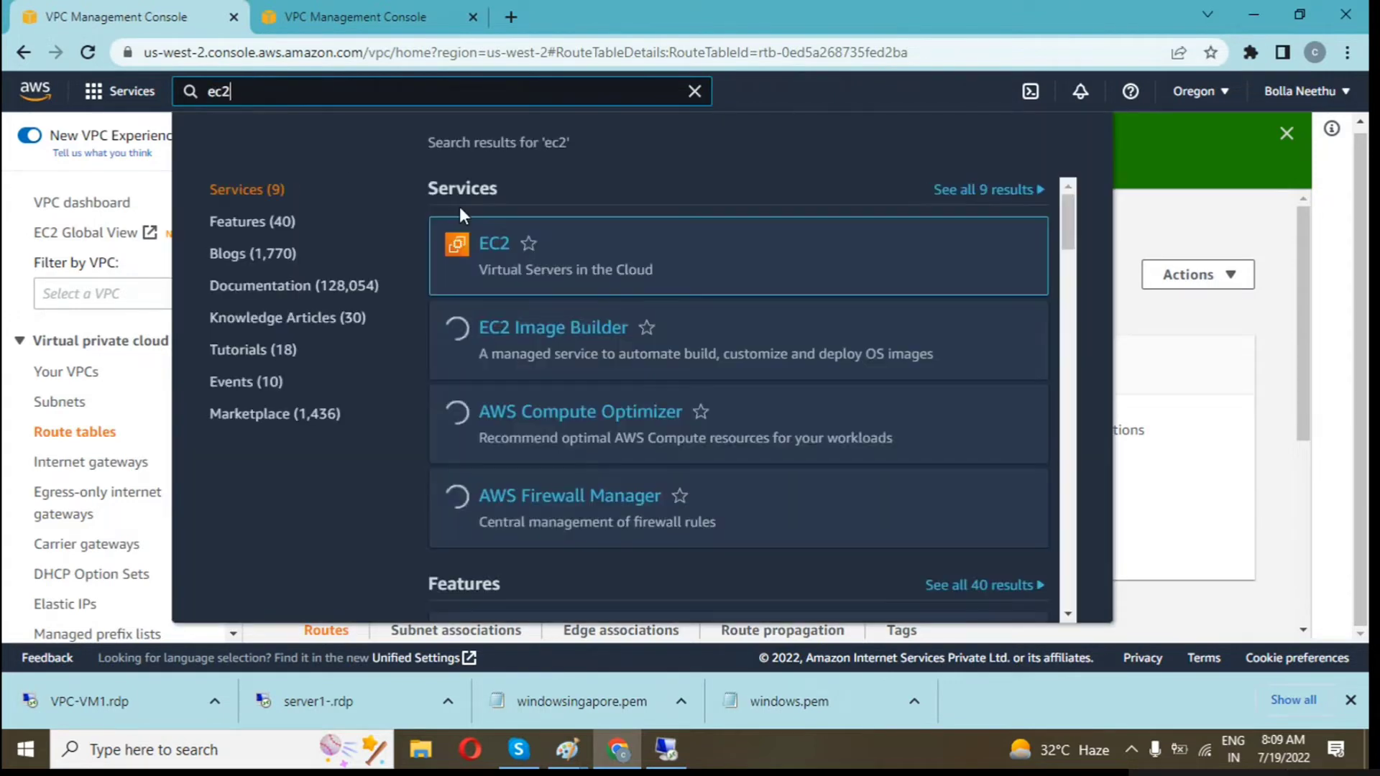
pyautogui.click(495, 243)
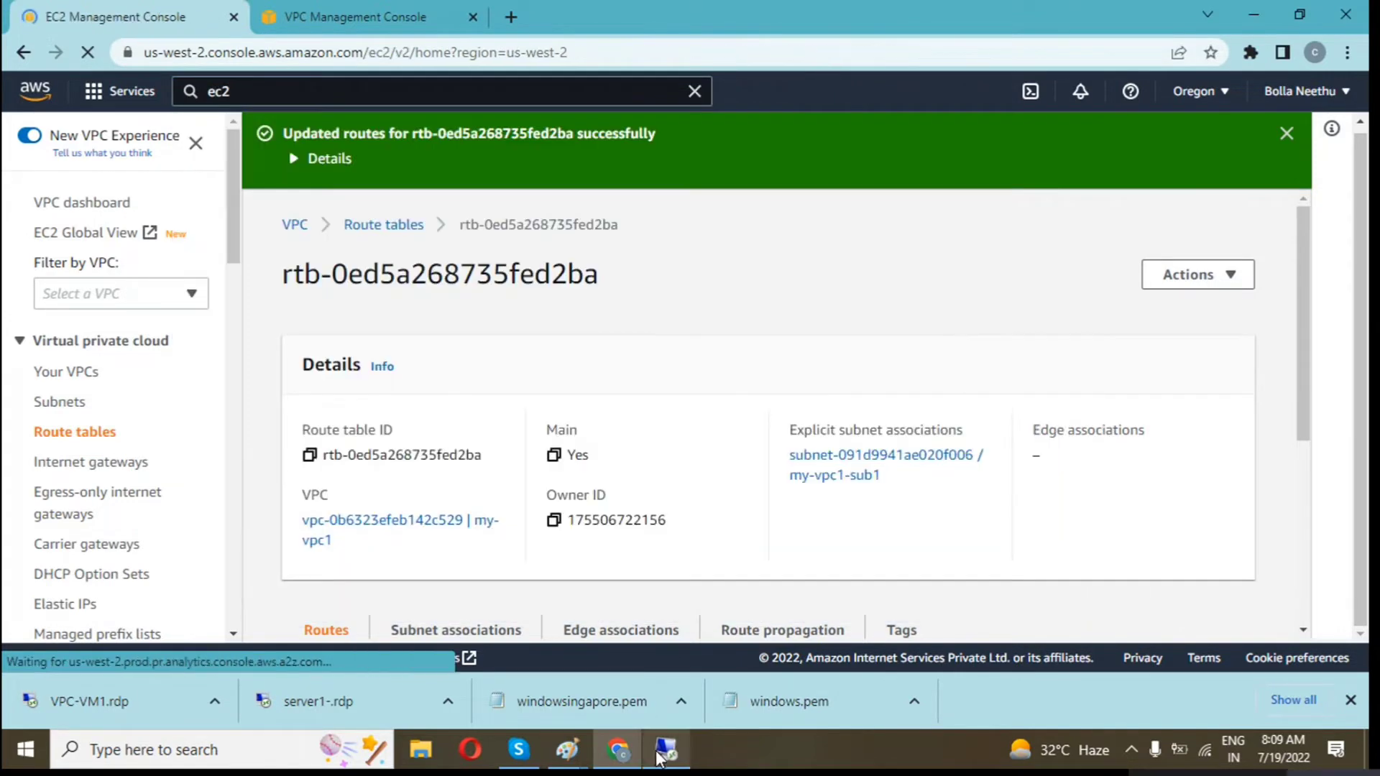
pyautogui.click(748, 535)
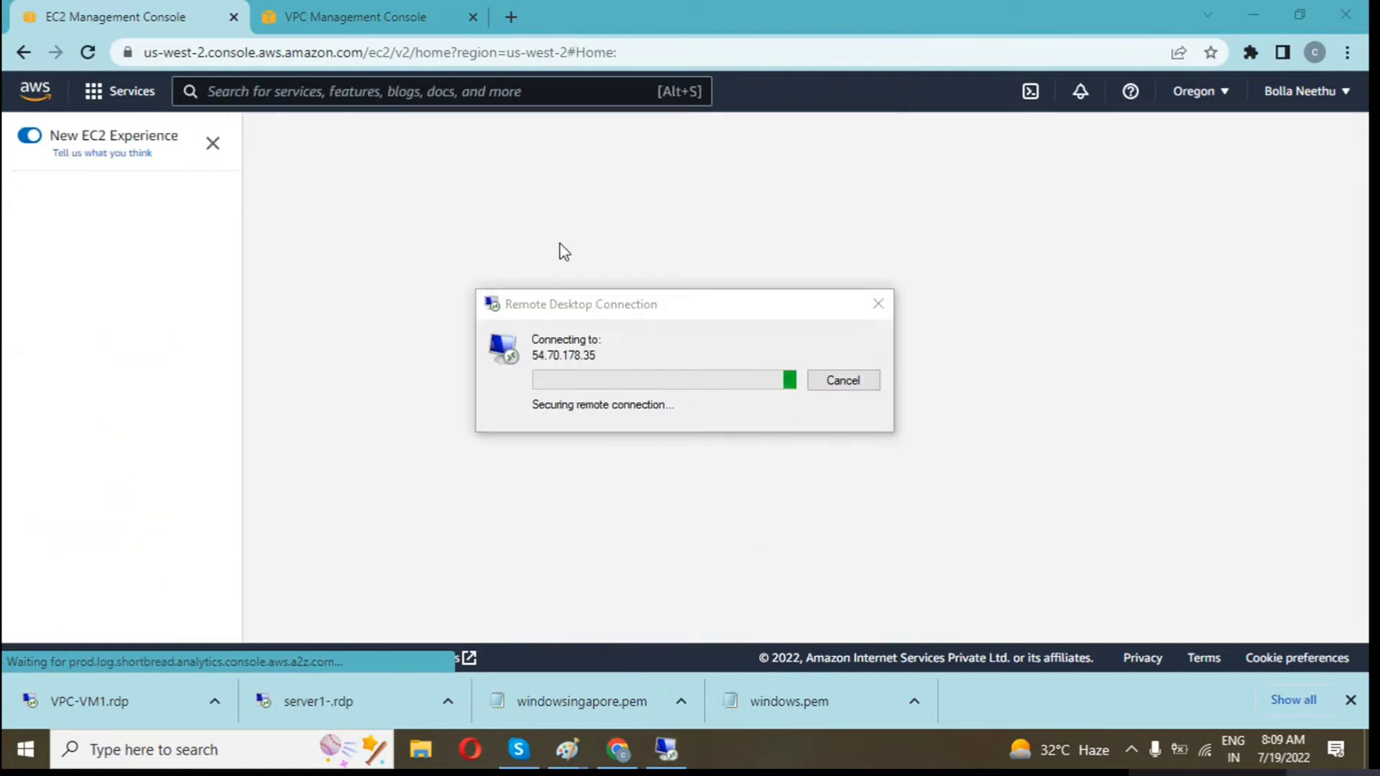
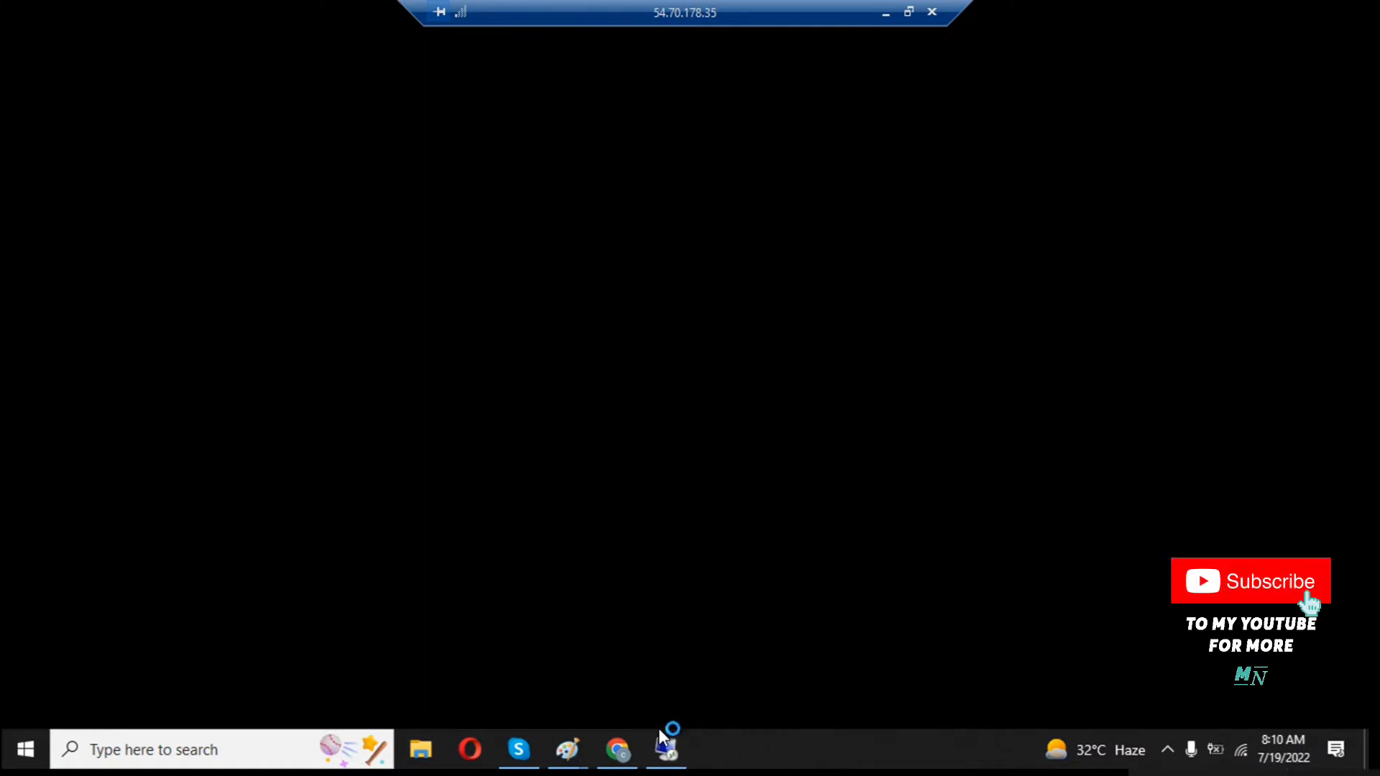
pyautogui.click(617, 750)
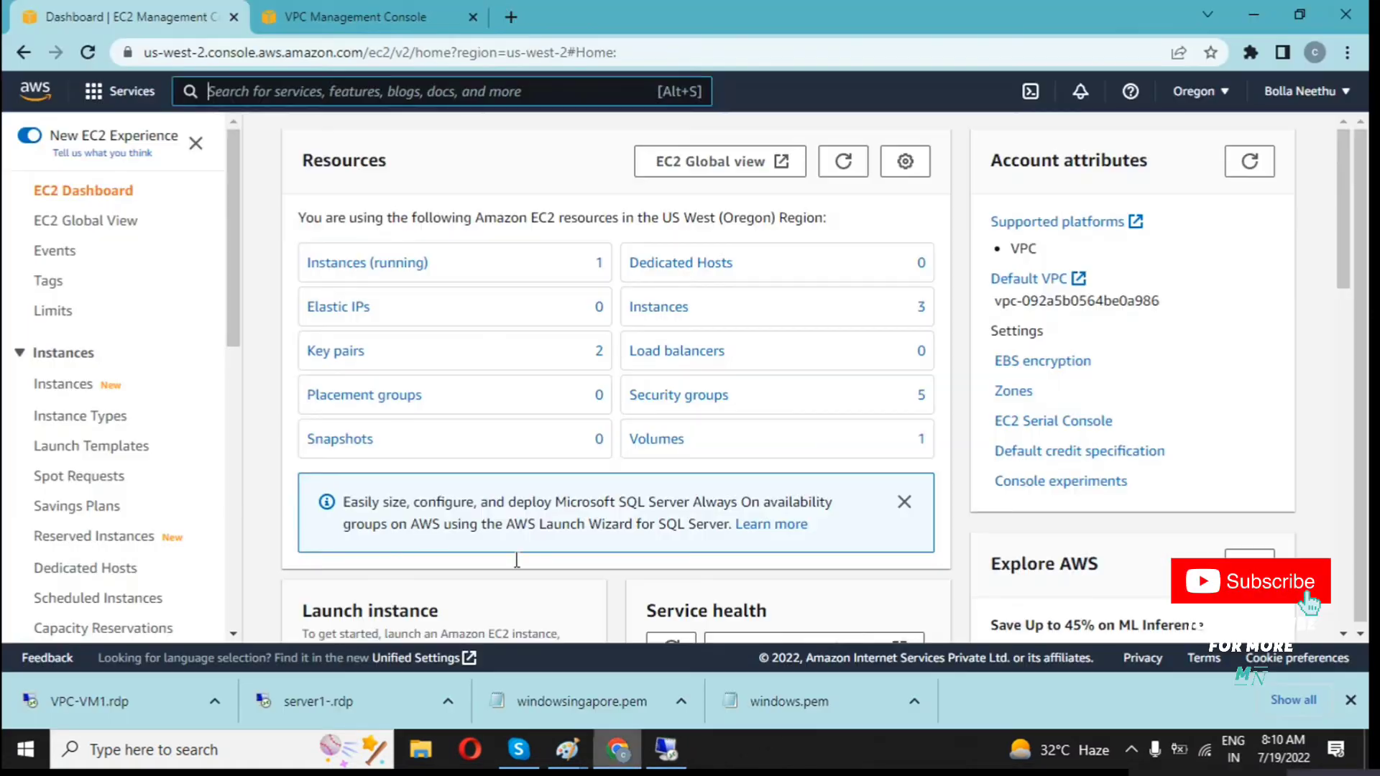
# Open the EC2 service in the Singapore region console and list its running instances
pyautogui.click(389, 13)
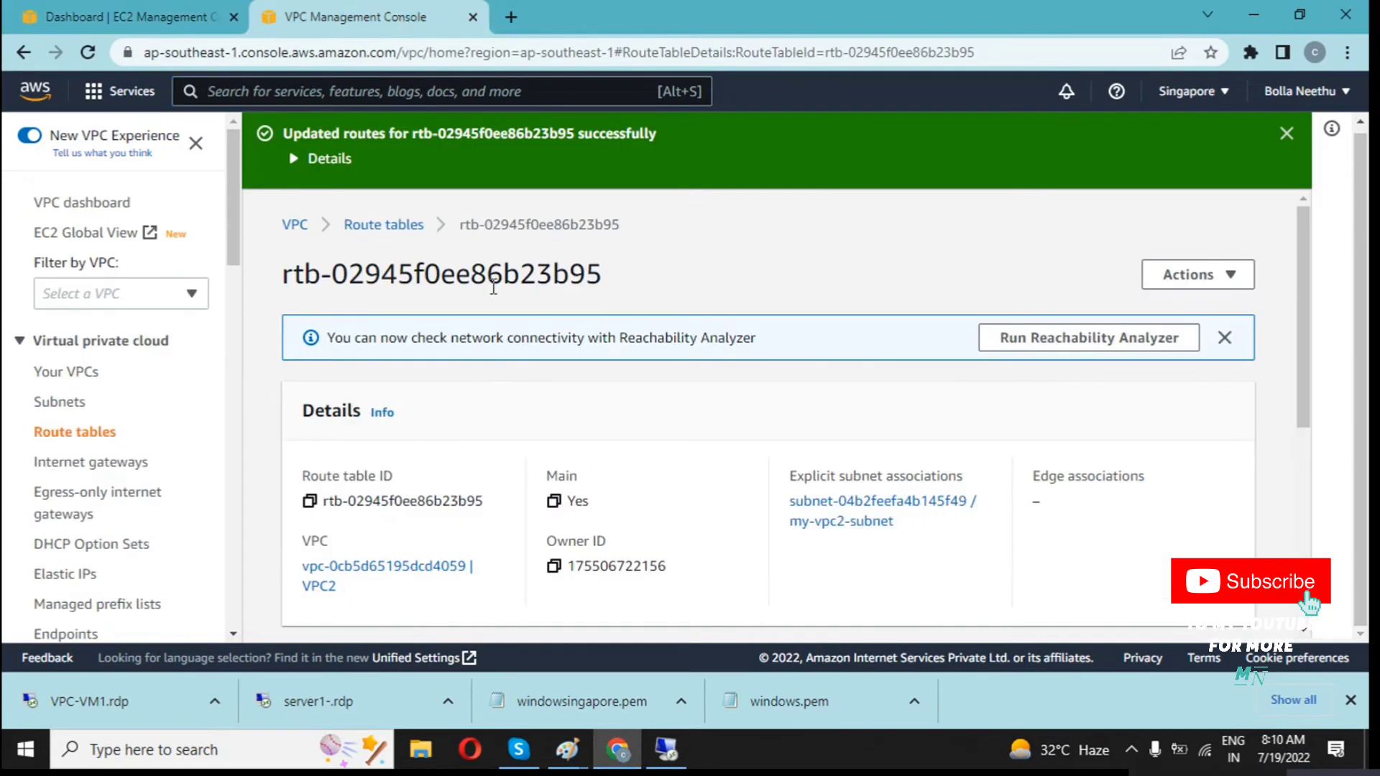
pyautogui.click(46, 374)
pyautogui.click(256, 85)
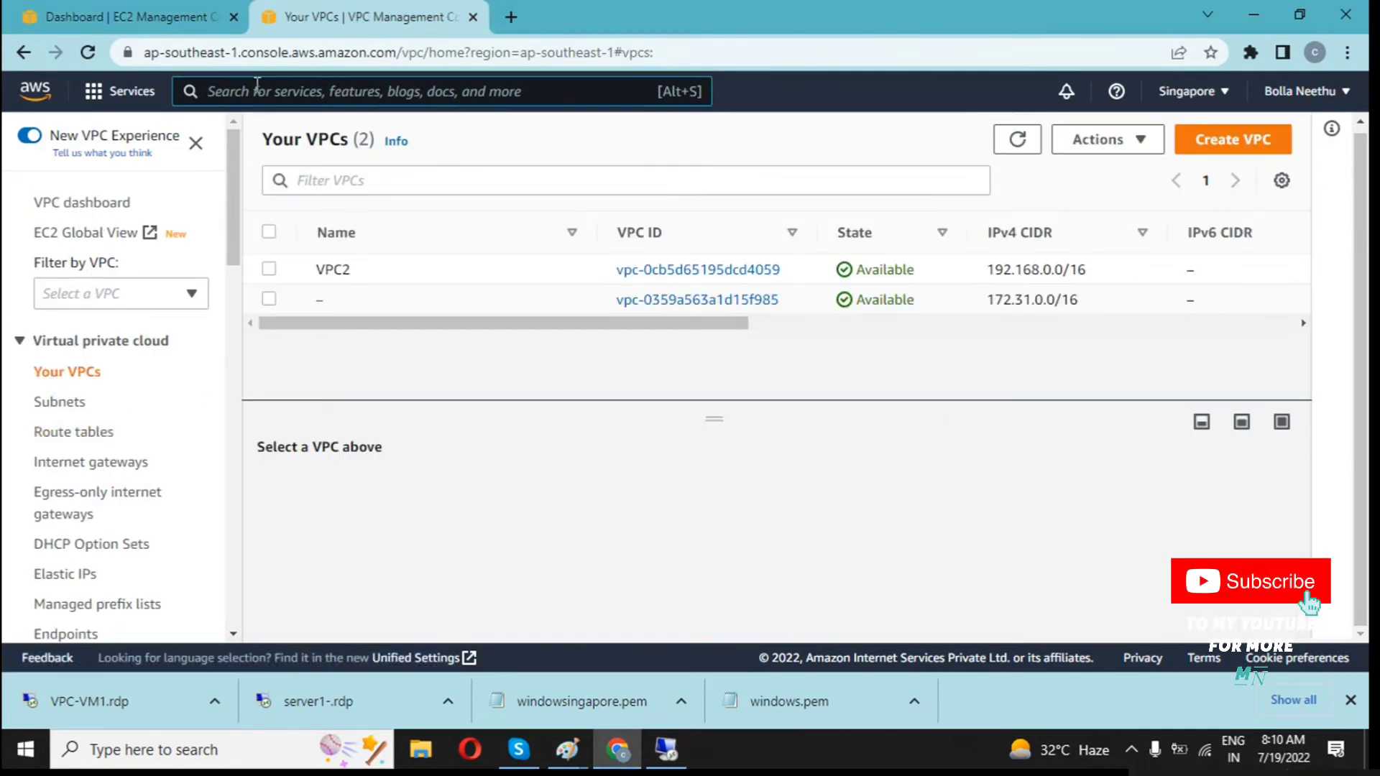
pyautogui.write('ec2')
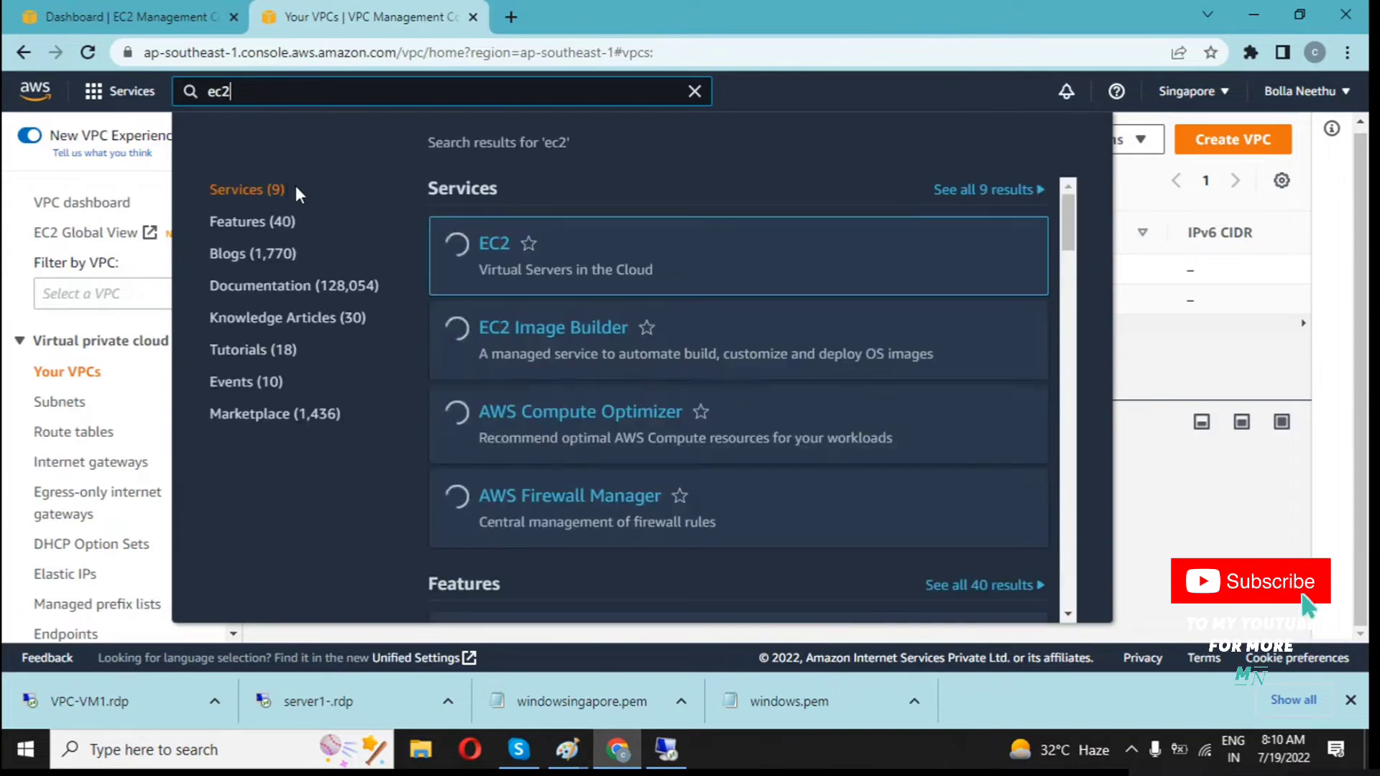
pyautogui.click(496, 242)
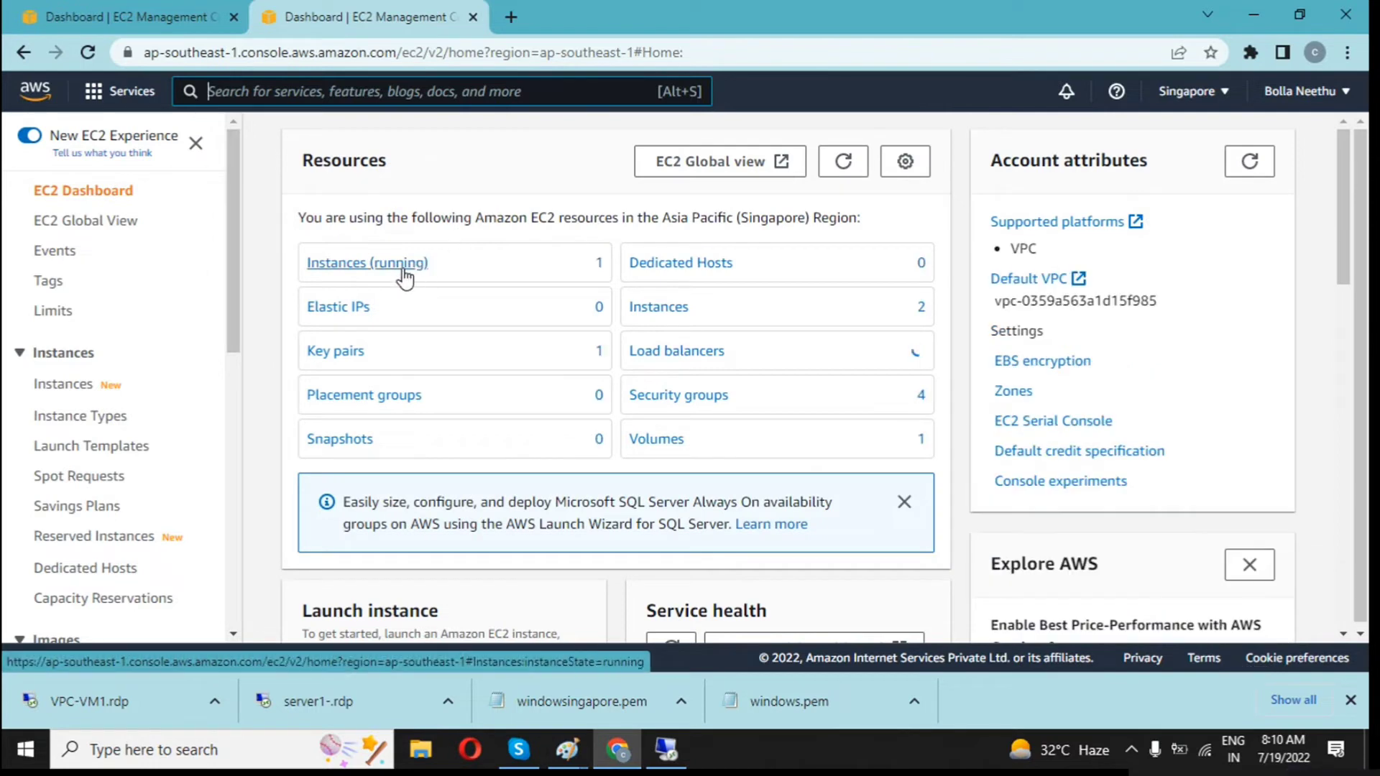
pyautogui.click(399, 266)
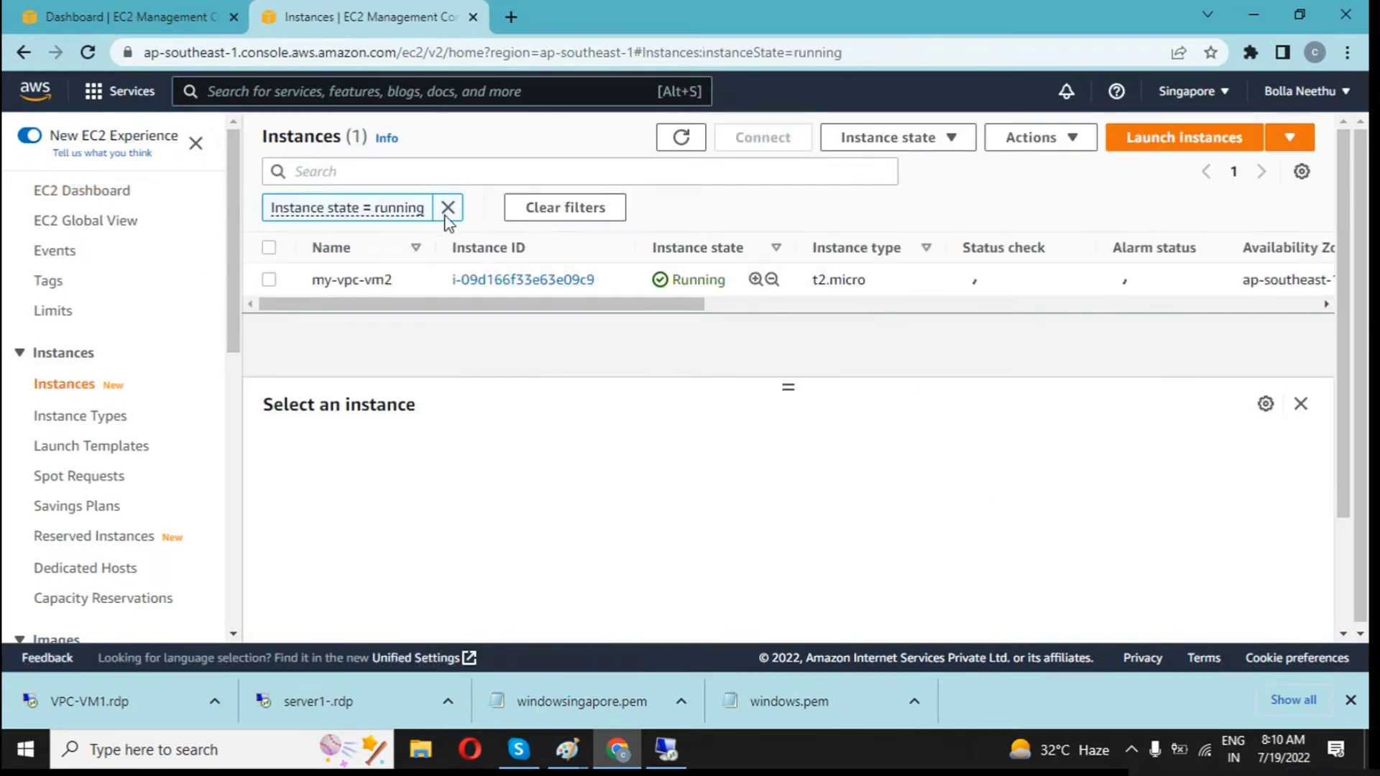
# Examine the private IPv4 address in the details of the my-vpc-vm2 instance
pyautogui.click(272, 279)
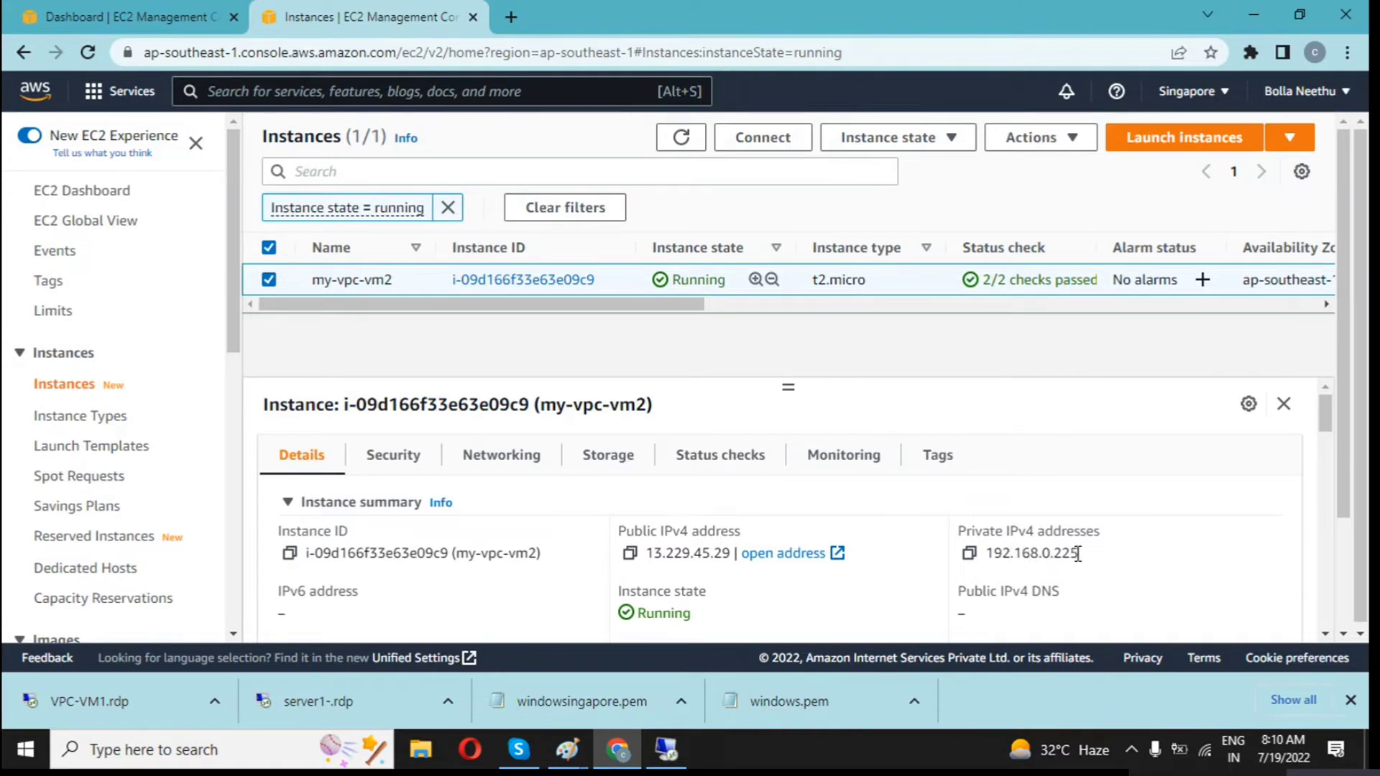
pyautogui.moveTo(1078, 553); pyautogui.dragTo(988, 553)
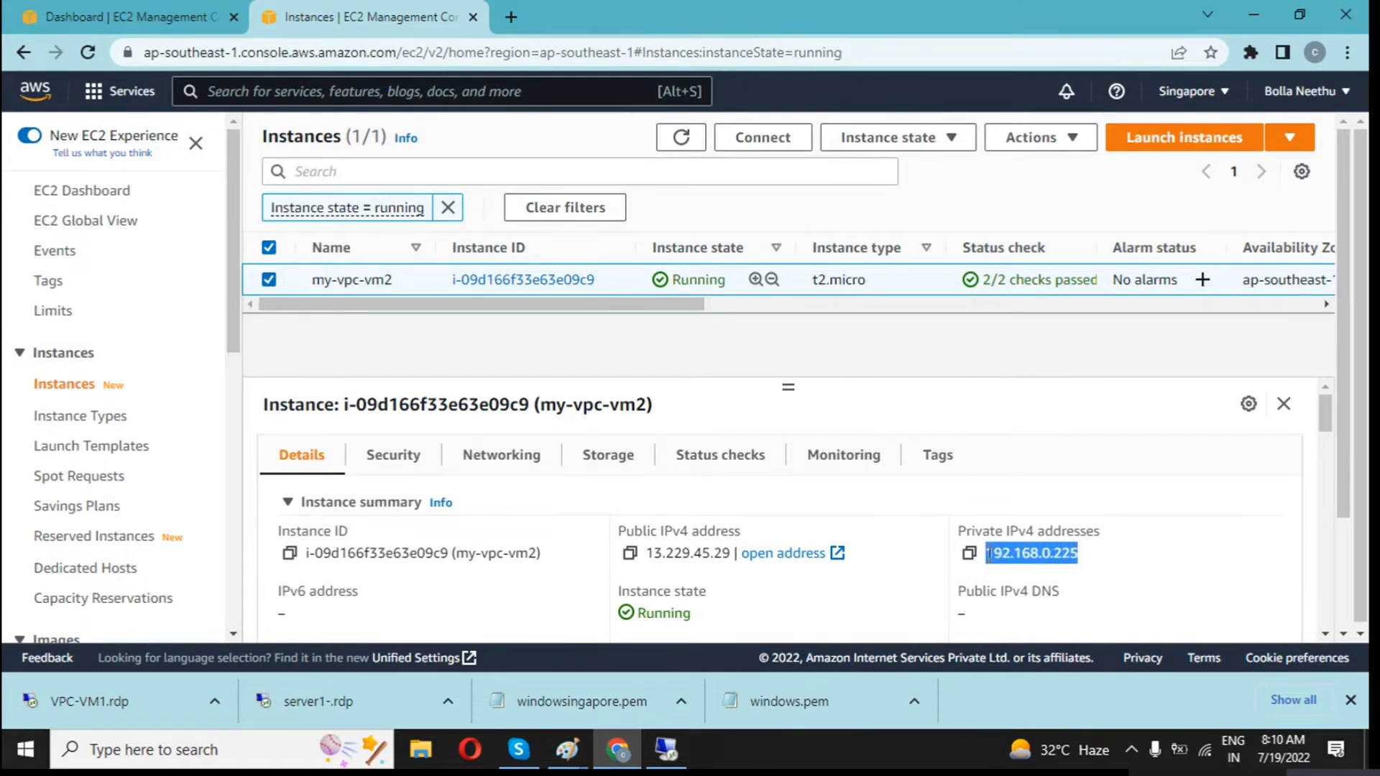
pyautogui.click(933, 588)
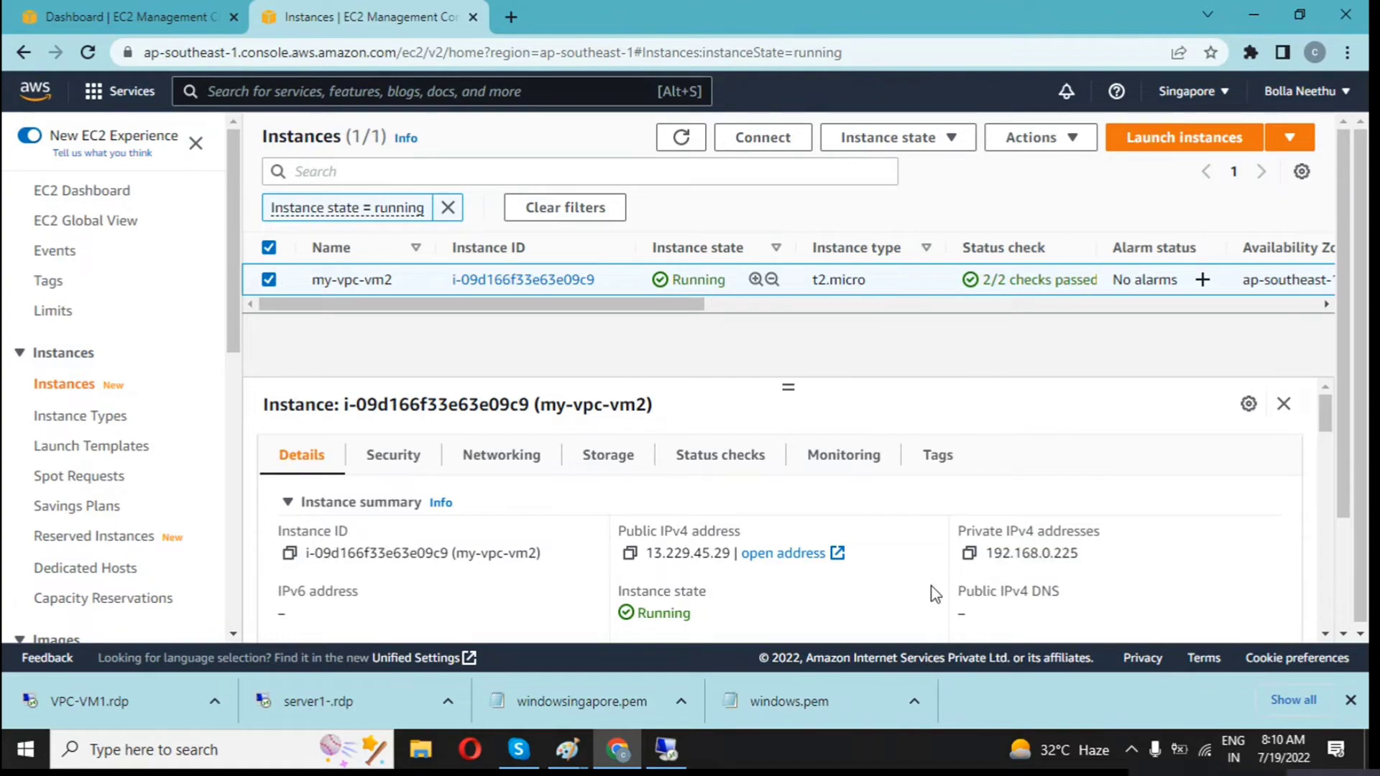
# Switch to the VPC-VM1 remote desktop session and show it in an enlarged window with its taskbar in view
pyautogui.click(667, 750)
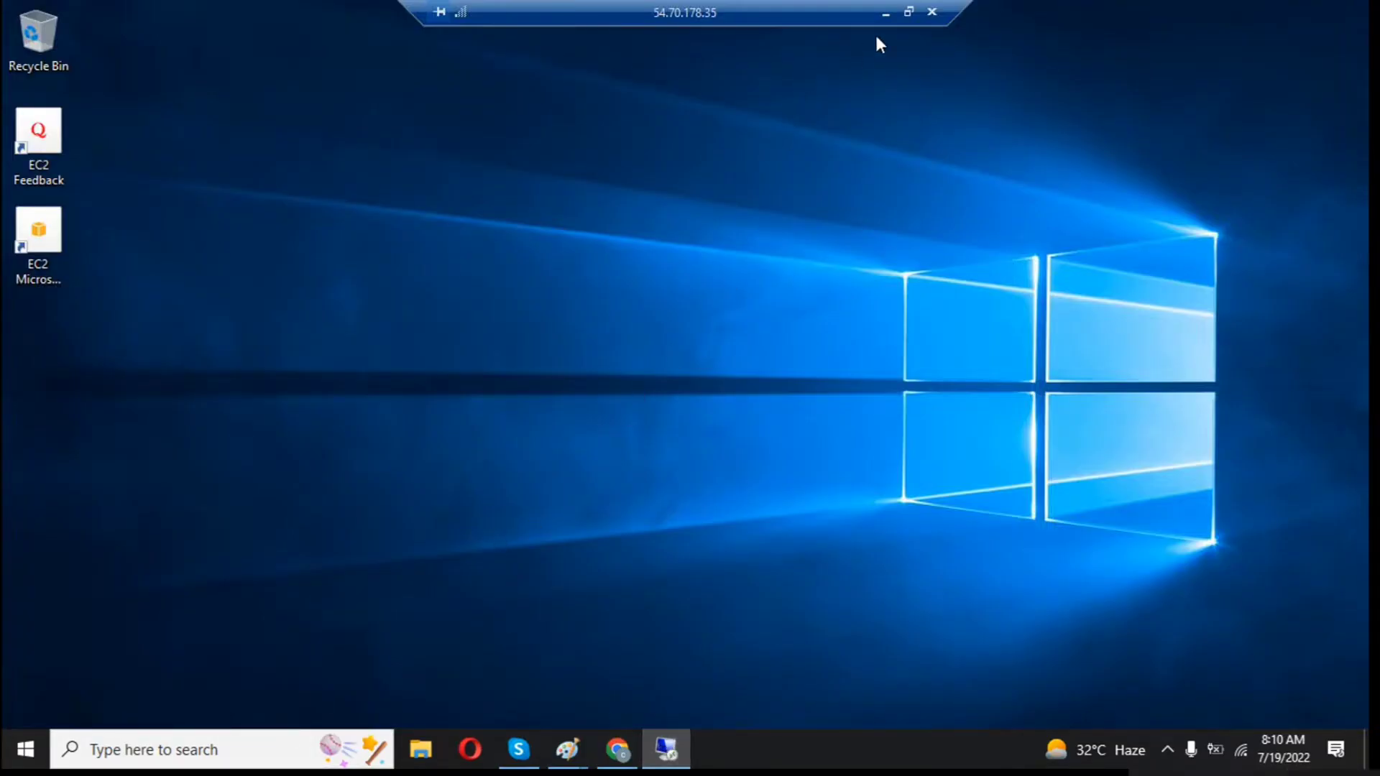
pyautogui.click(910, 12)
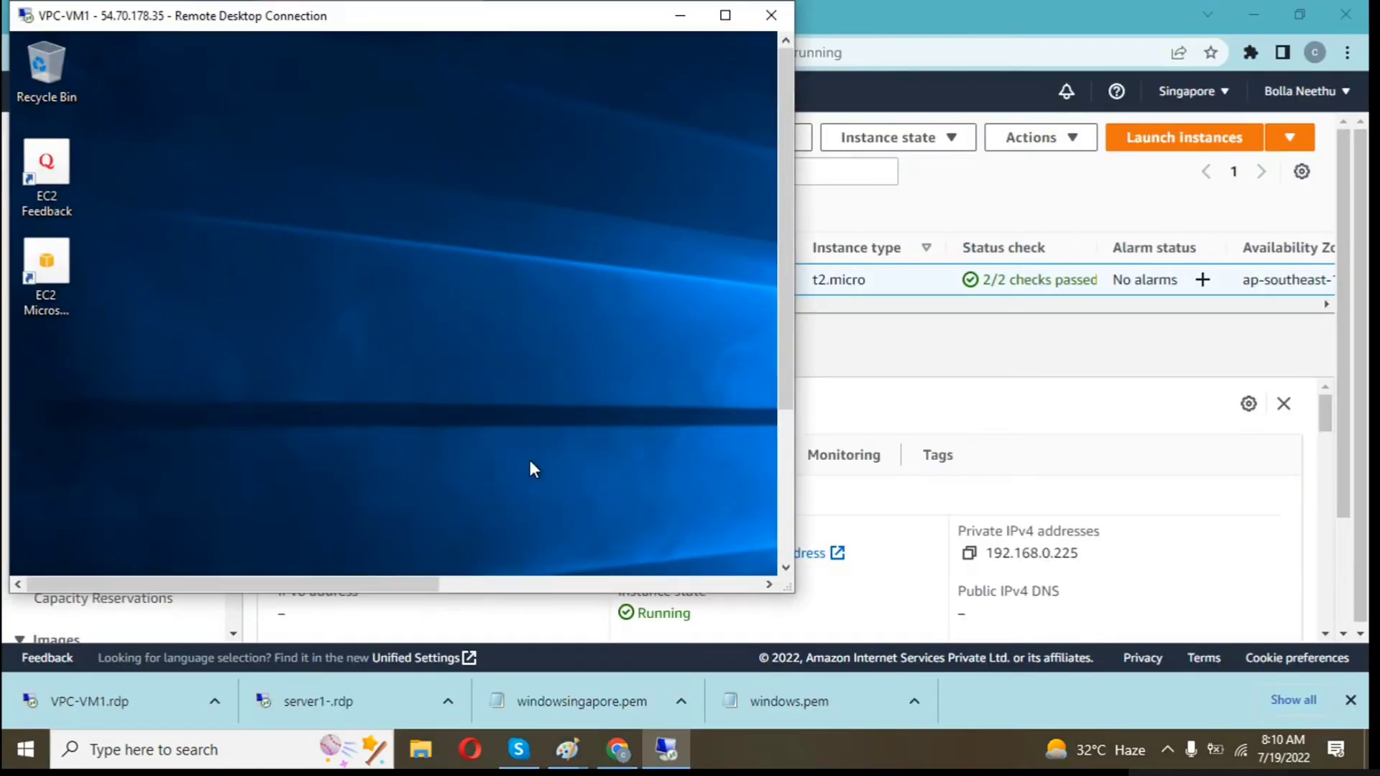
pyautogui.moveTo(785, 309); pyautogui.dragTo(785, 461)
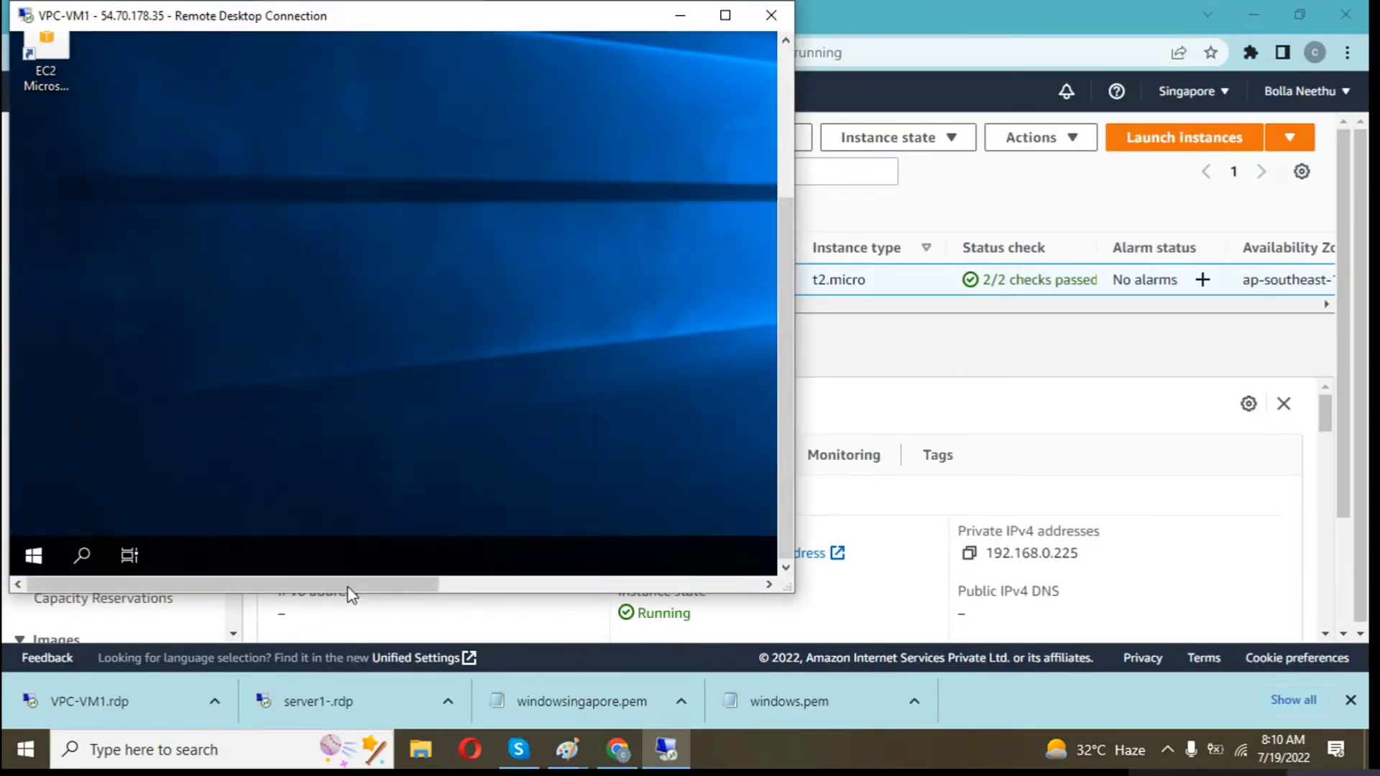
pyautogui.click(82, 553)
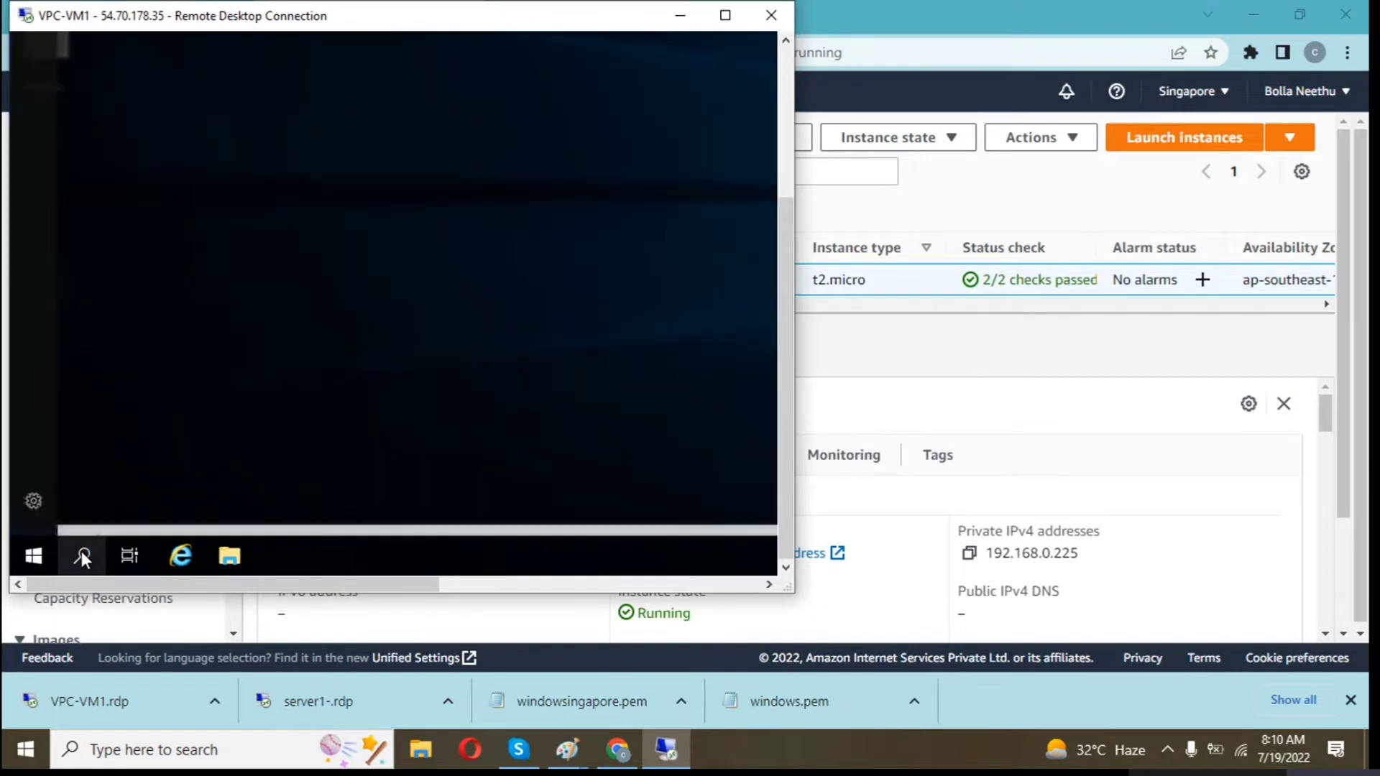
pyautogui.write('rd')
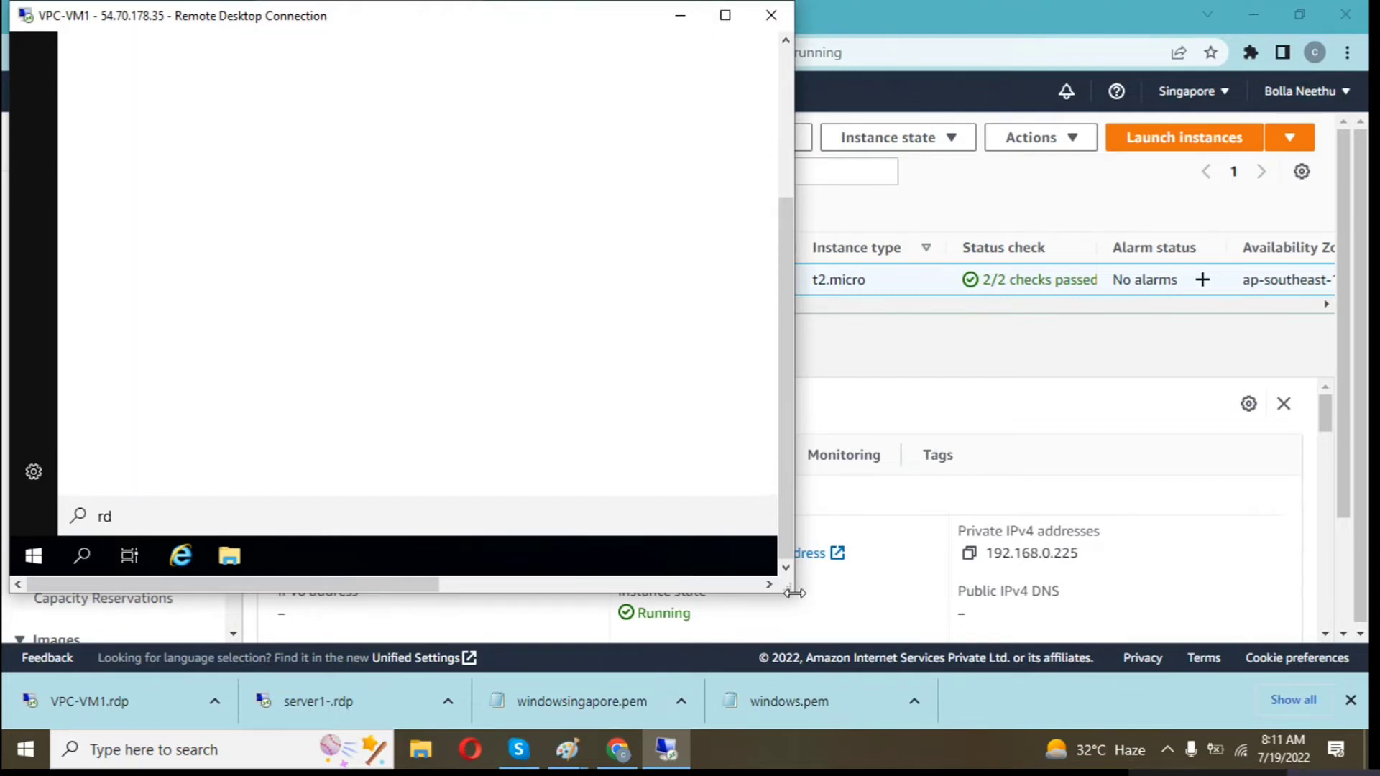
pyautogui.moveTo(795, 593); pyautogui.dragTo(1078, 613)
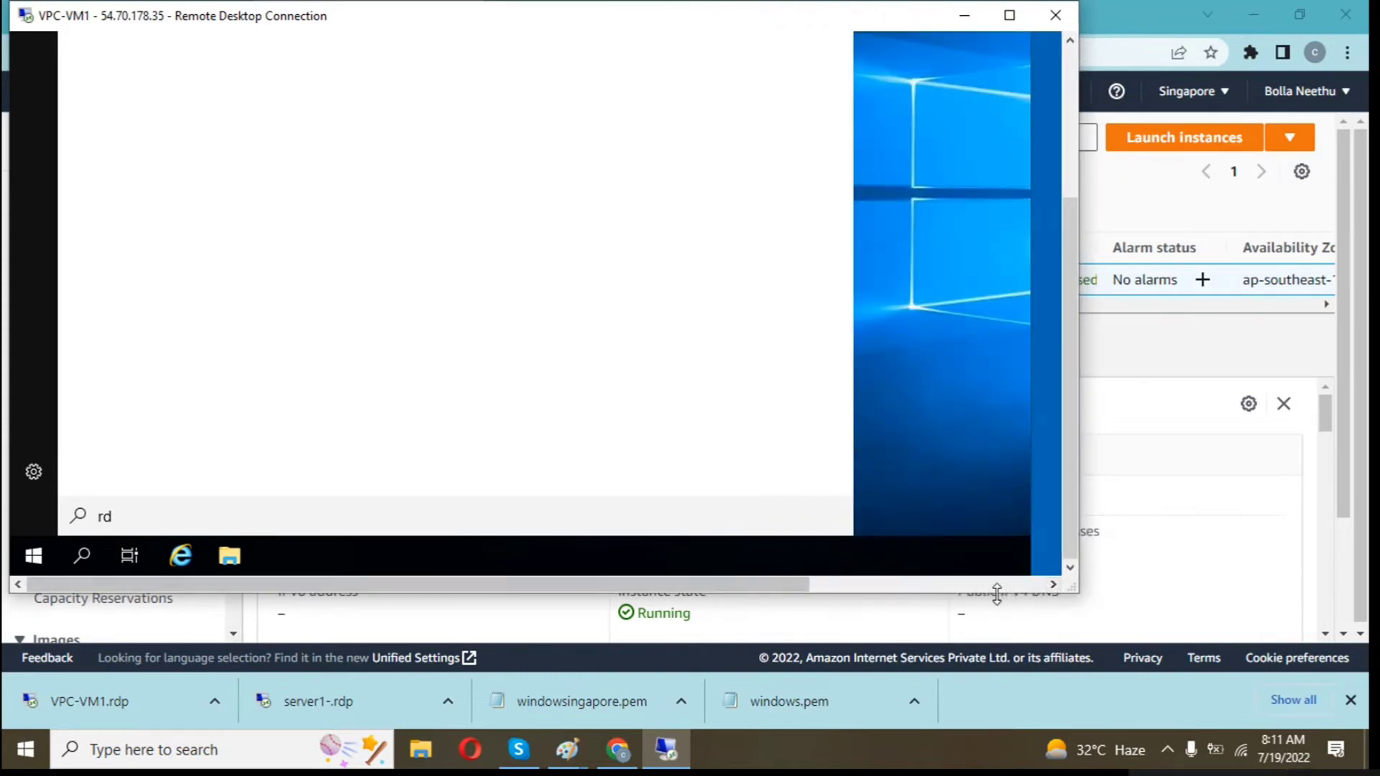
pyautogui.moveTo(997, 594); pyautogui.dragTo(715, 641)
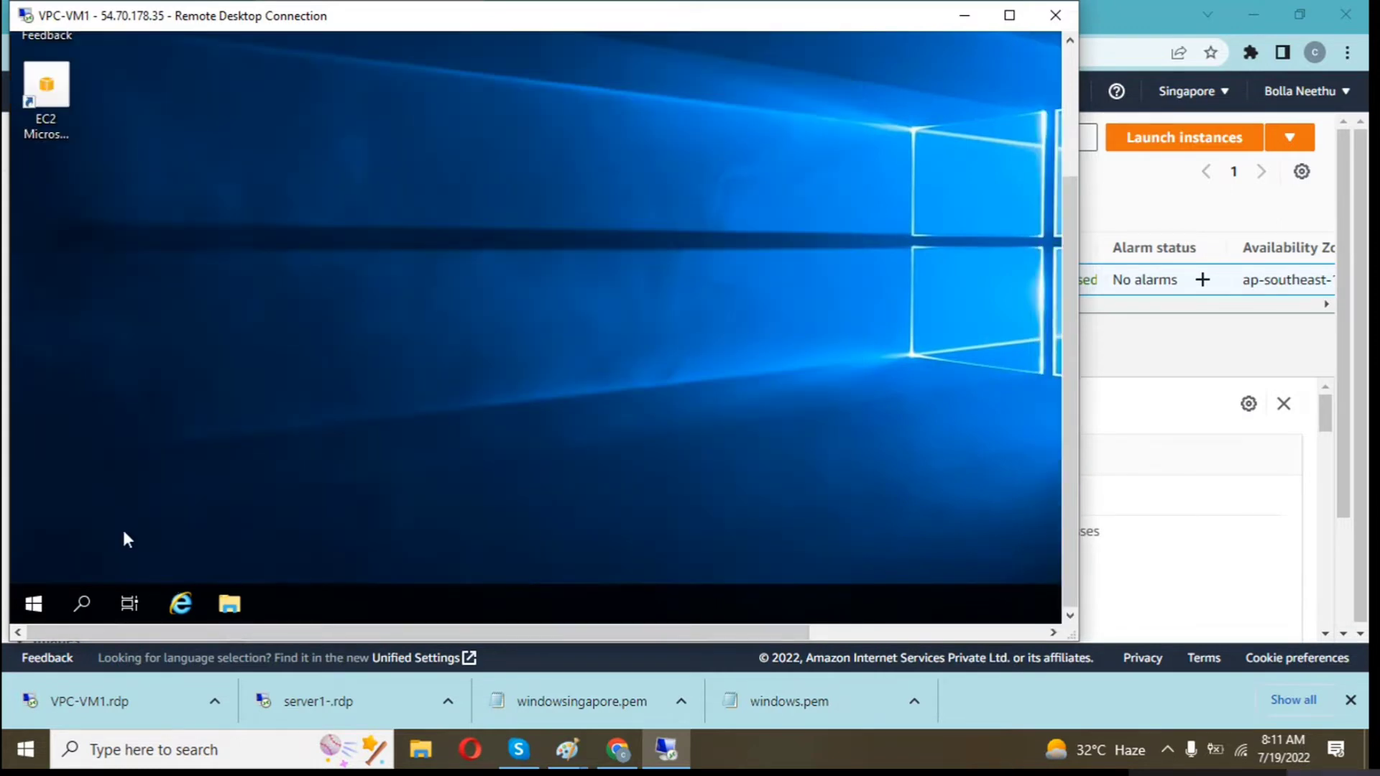
# Search for rdp inside the VPC-VM1 session and open Remote Desktop Connection
pyautogui.click(88, 607)
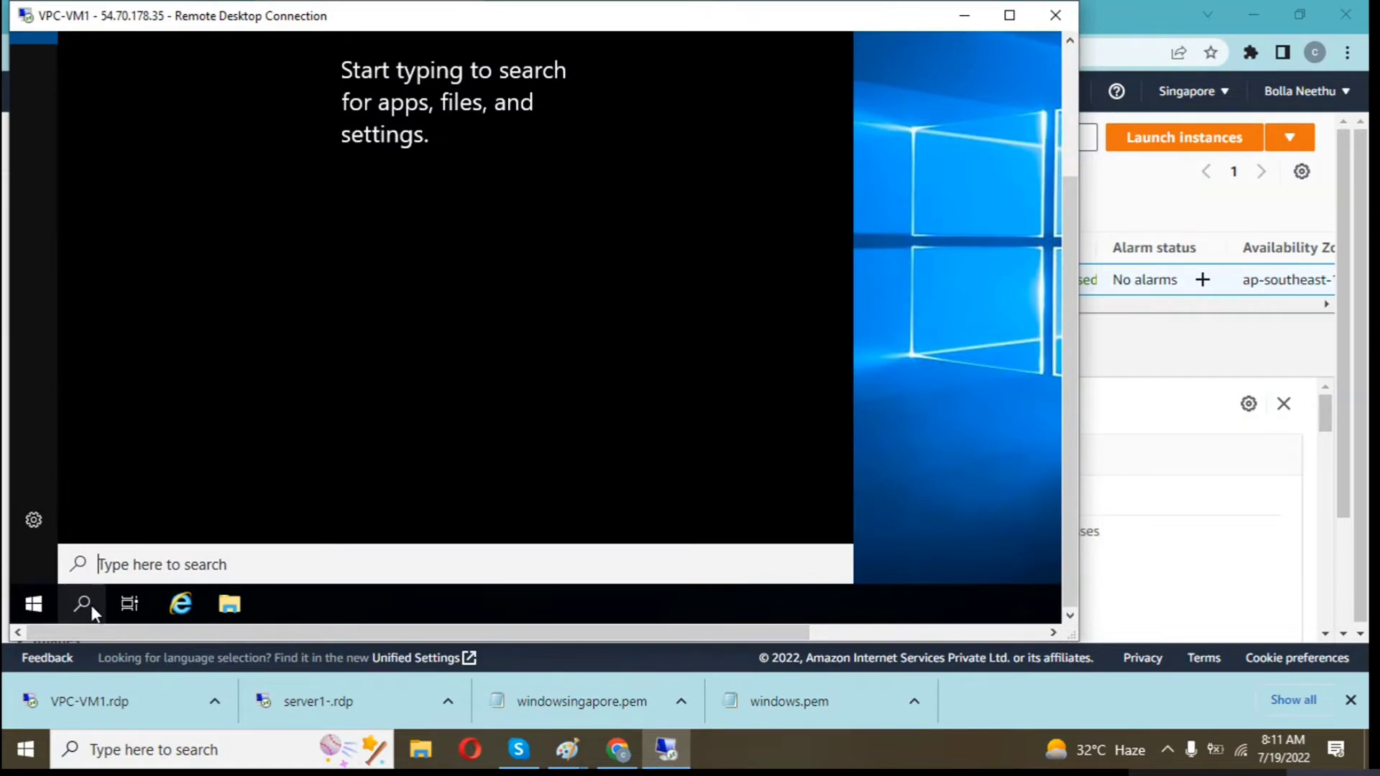
pyautogui.write('rdp')
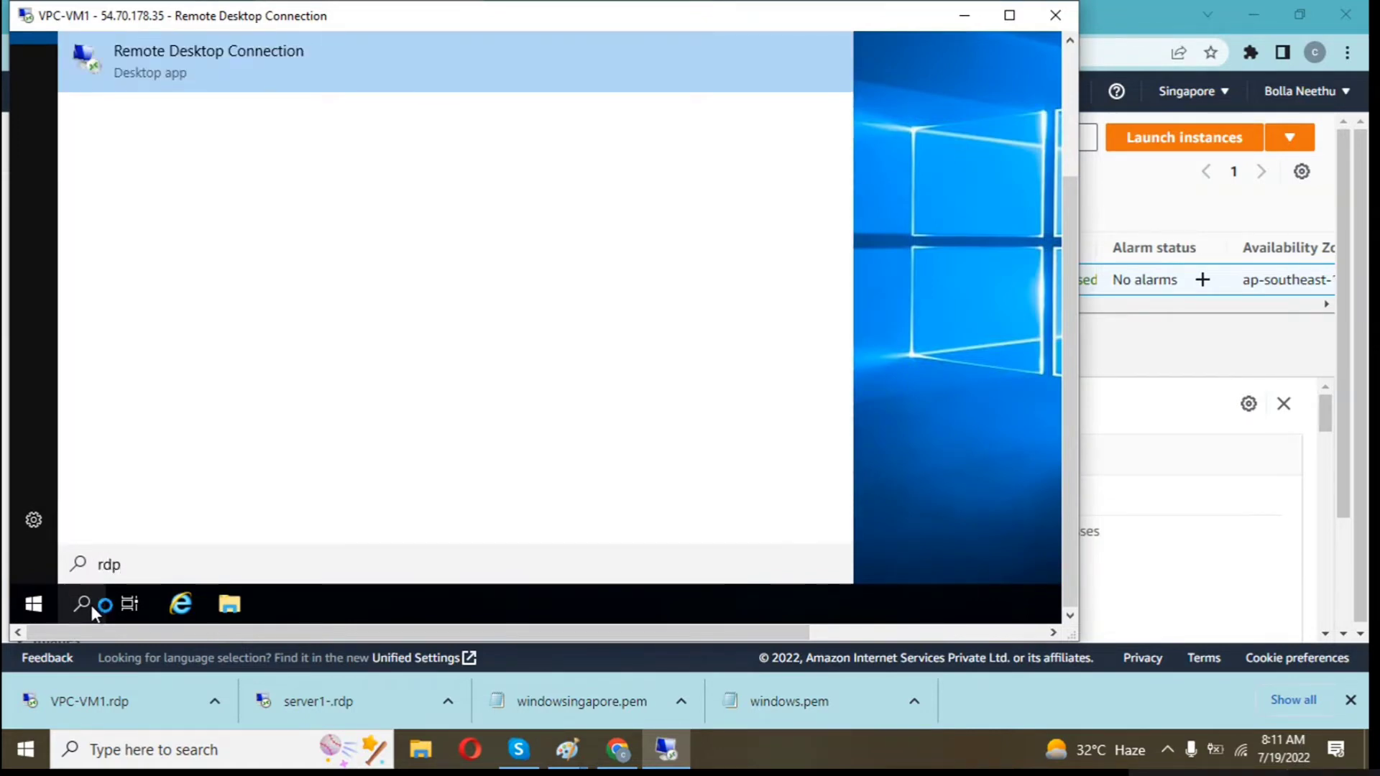
pyautogui.press('Return')
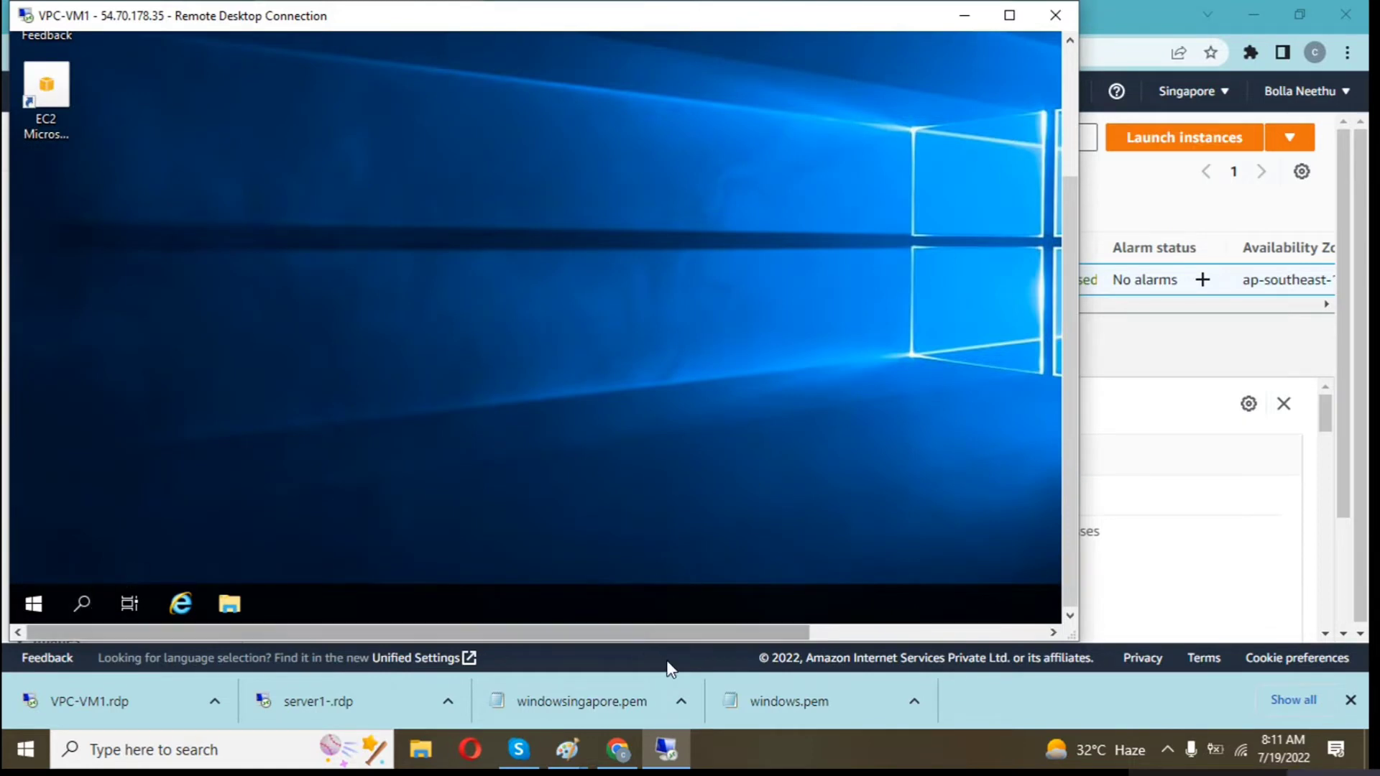
# Test a remote desktop connection from VPC-VM1 to my-vpc-vm2's copied public IPv4 address 13.229.45.29, cancelling at the credentials request
pyautogui.click(1258, 572)
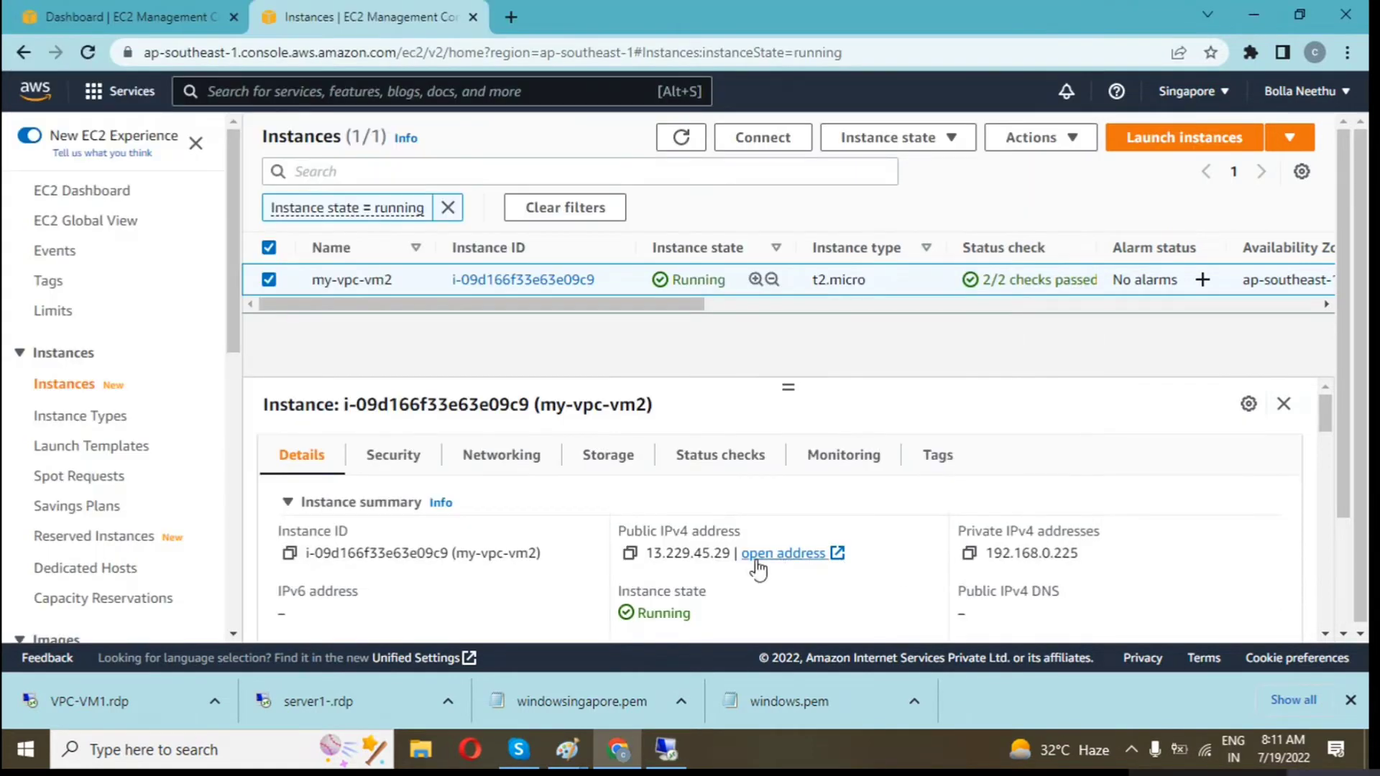
pyautogui.click(630, 553)
pyautogui.click(667, 748)
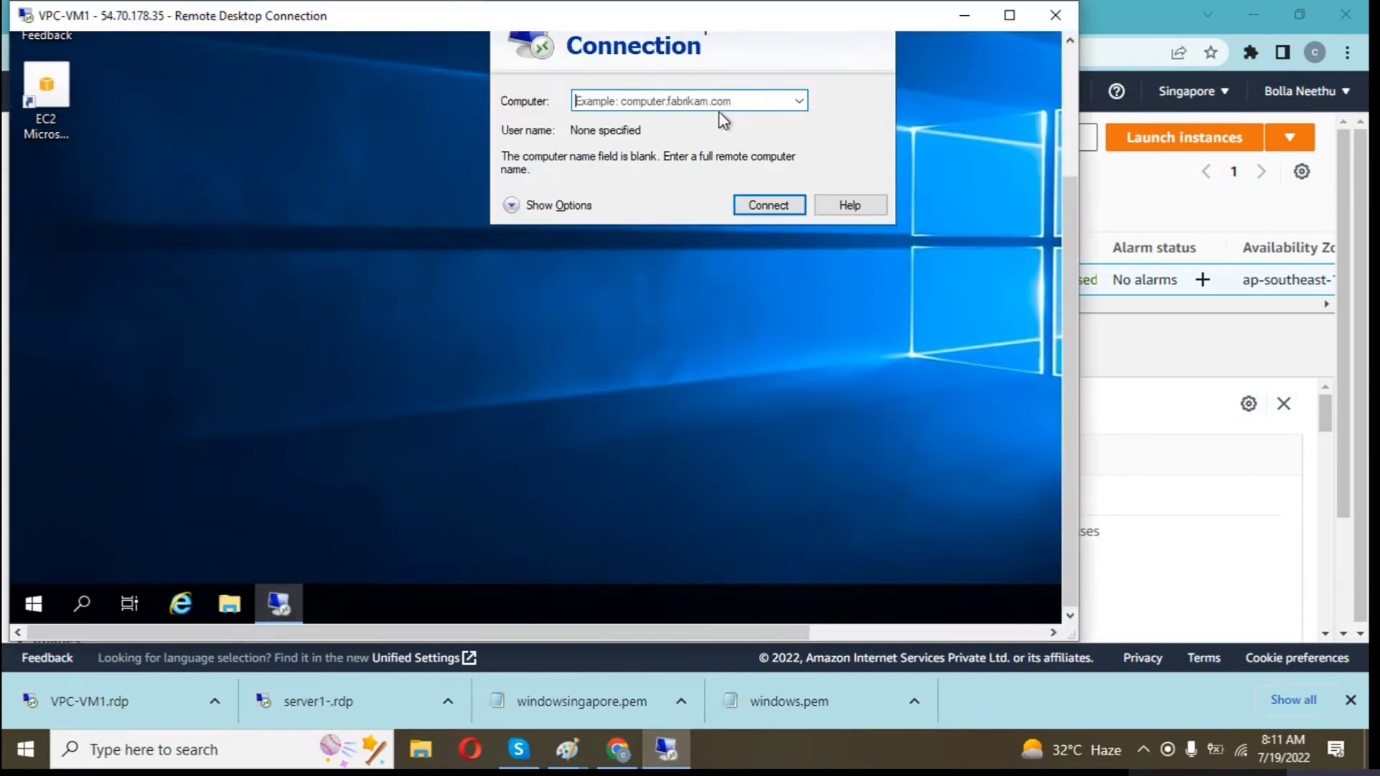
pyautogui.hotkey('ctrl', 'v')
pyautogui.click(755, 206)
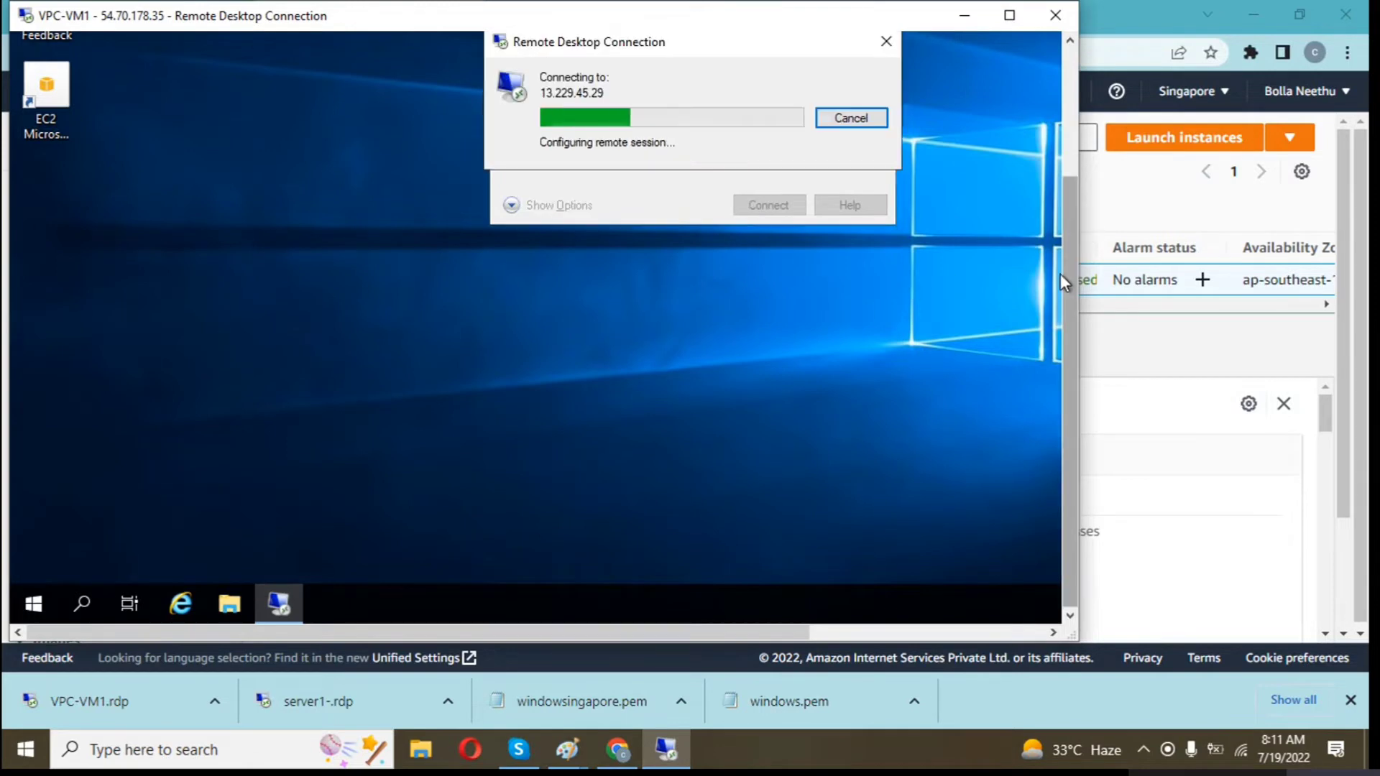
pyautogui.moveTo(1072, 277); pyautogui.dragTo(1089, 153)
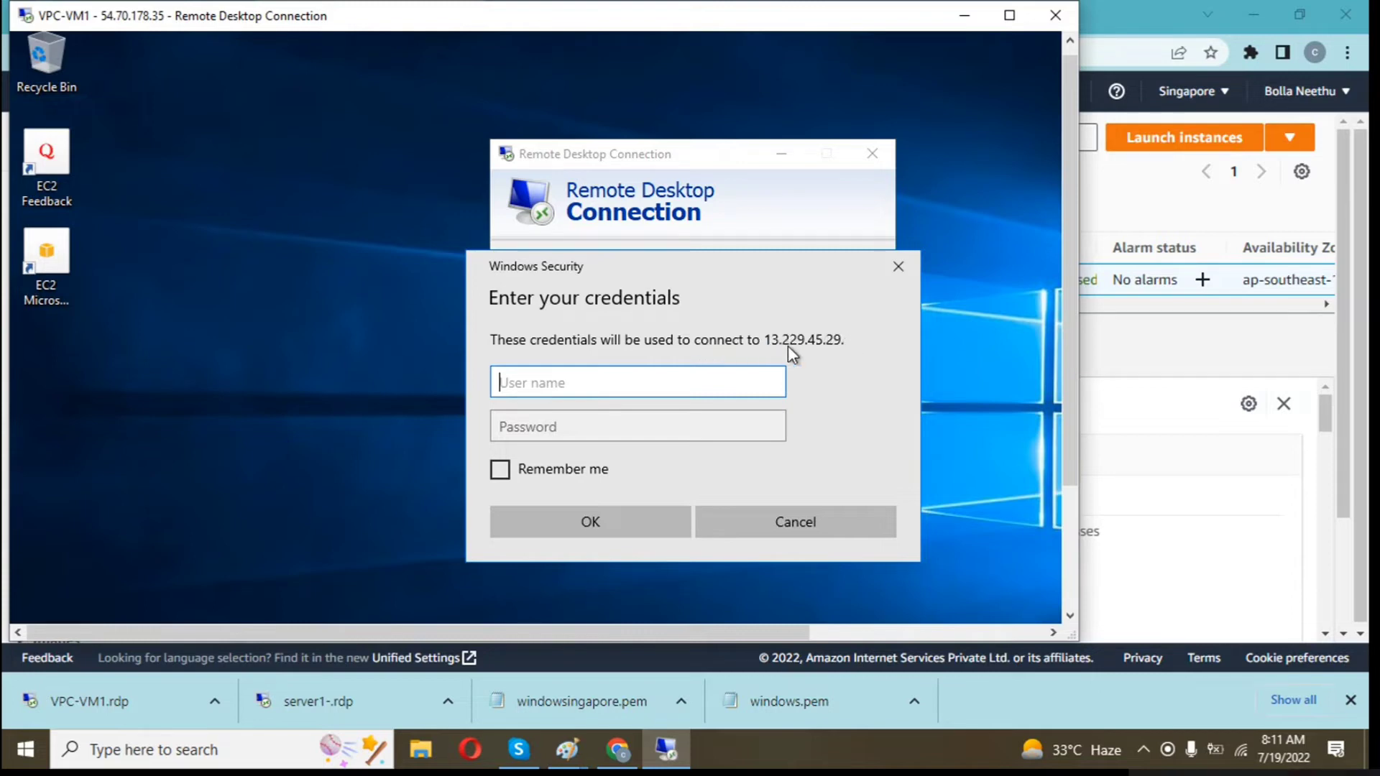
pyautogui.click(898, 267)
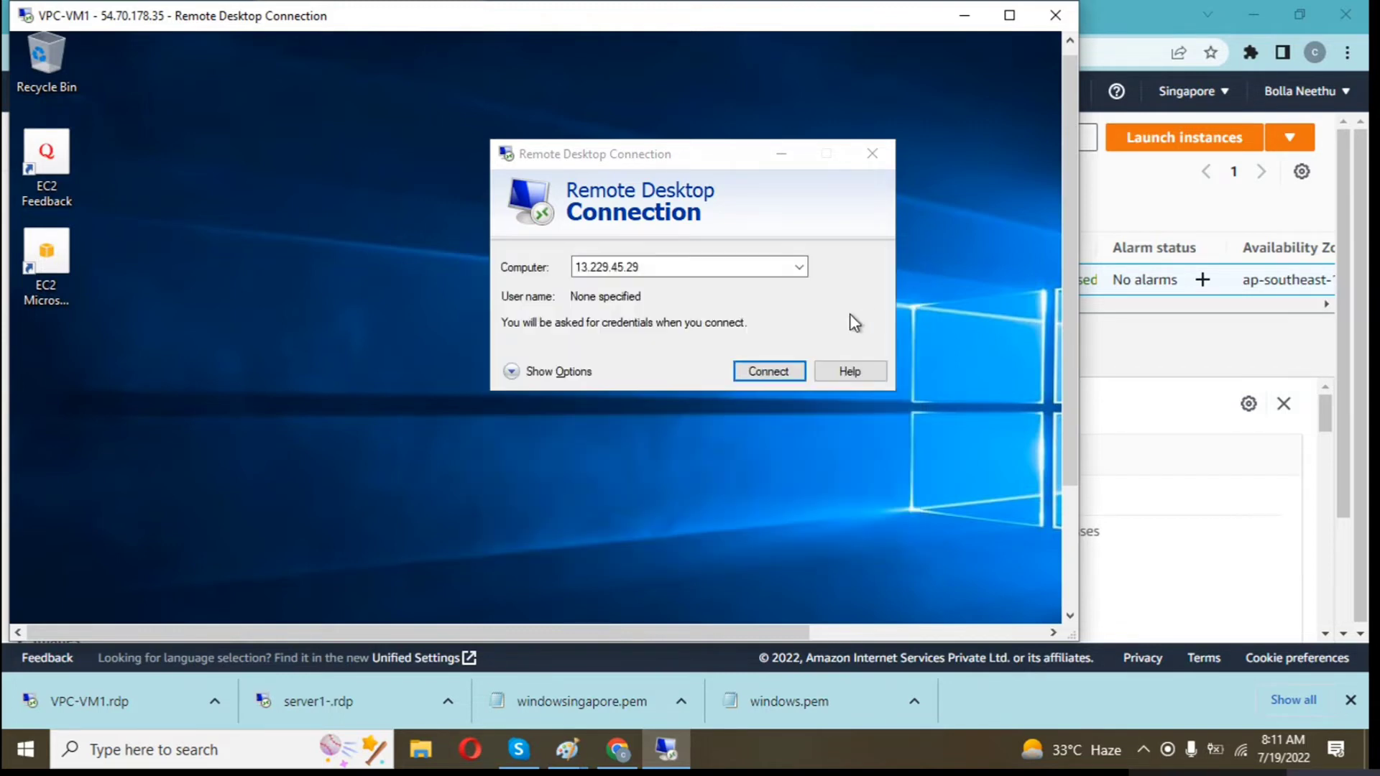
# Try a remote desktop connection from VPC-VM1 to my-vpc-vm2 using its copied private IPv4 address 192.168.0.225
pyautogui.click(1218, 463)
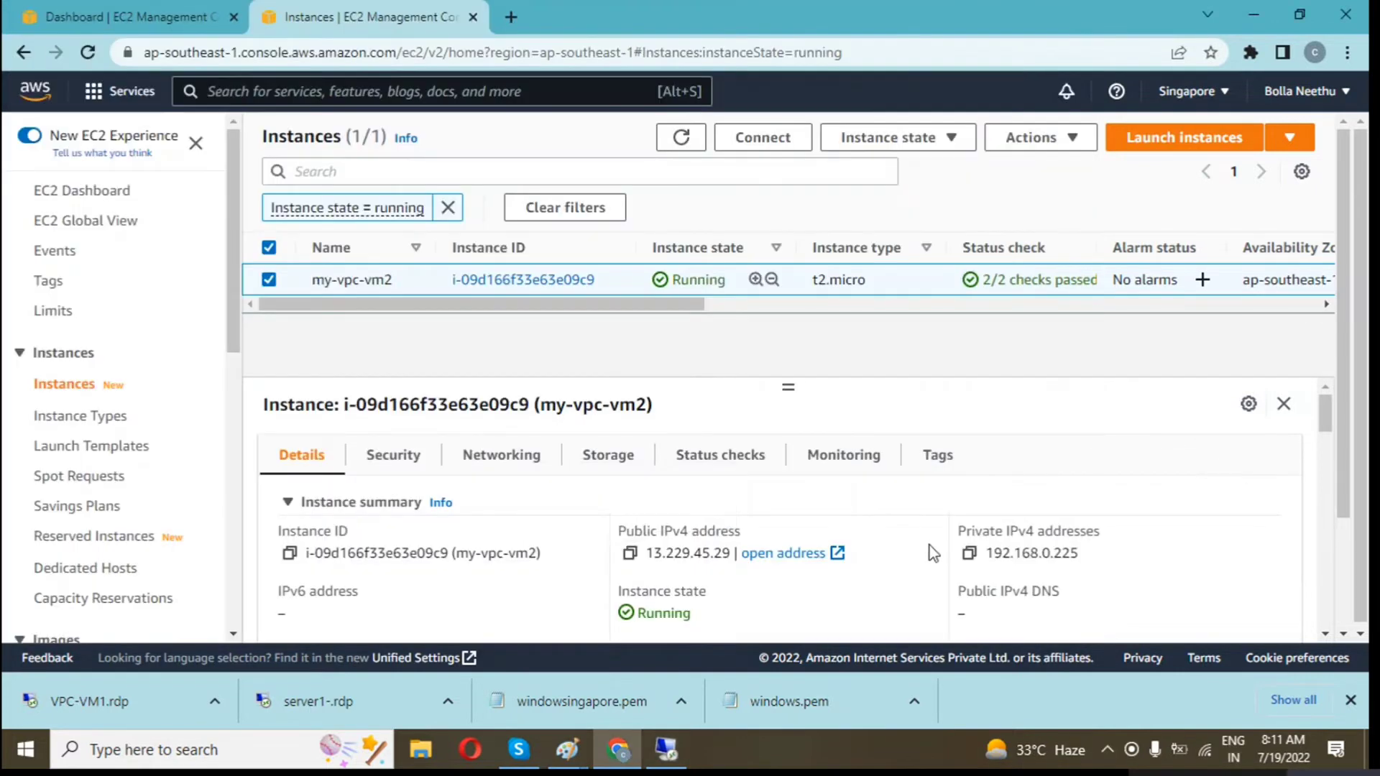
pyautogui.click(969, 553)
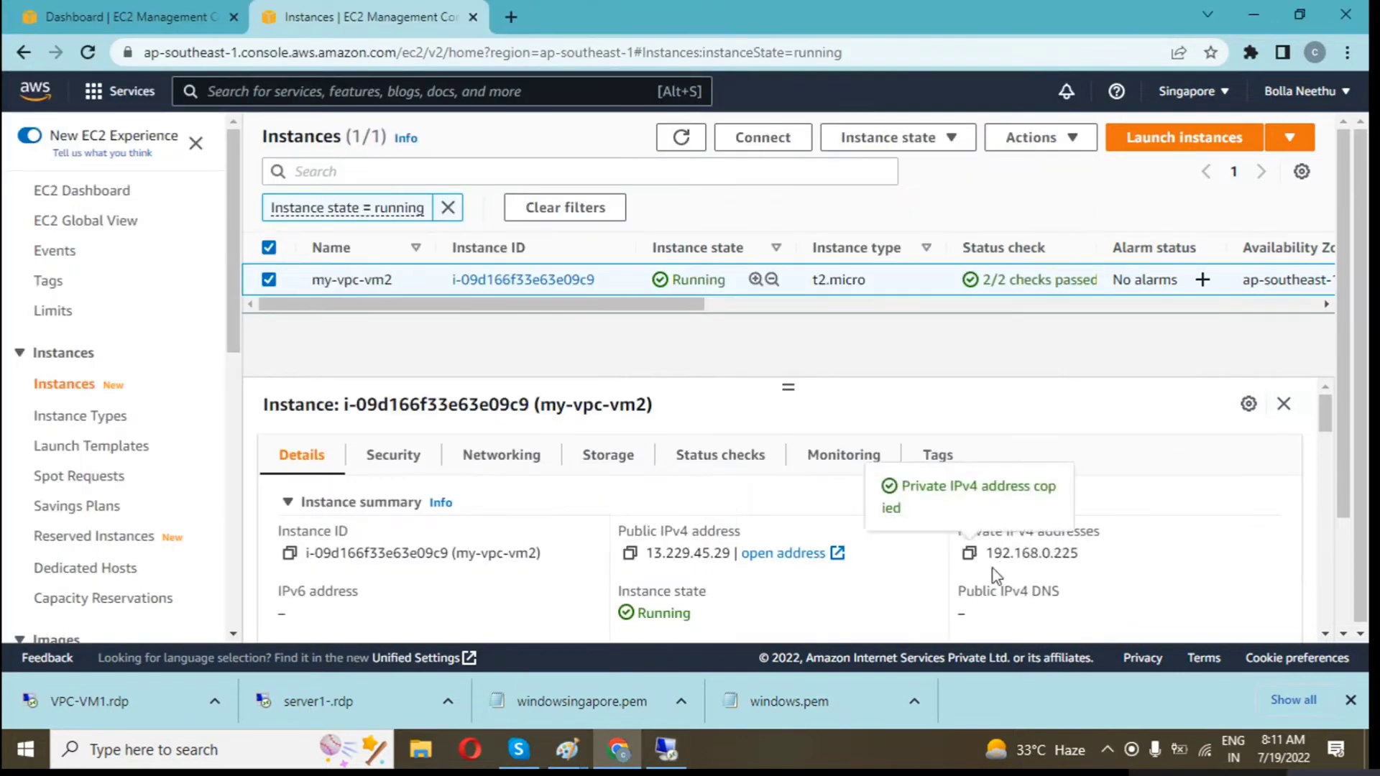
pyautogui.click(676, 748)
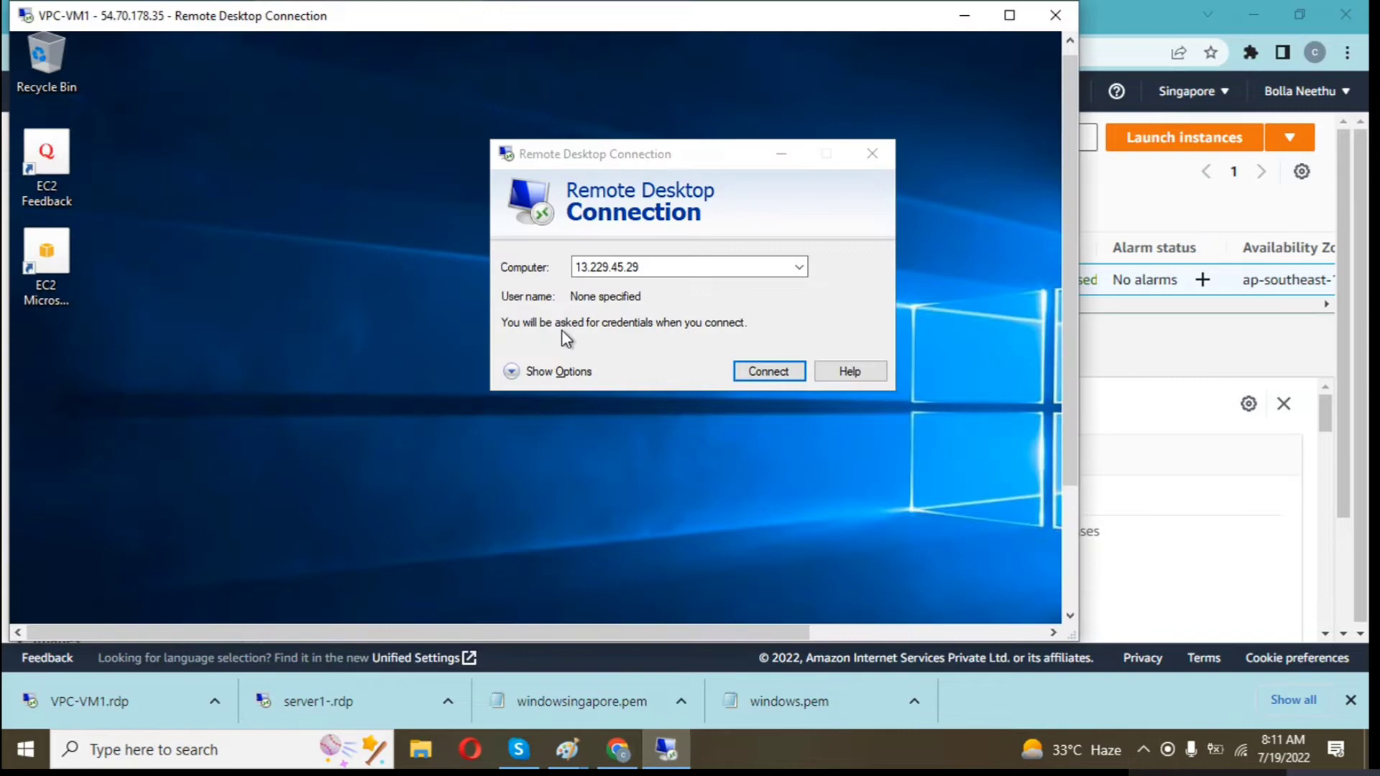
pyautogui.click(649, 272)
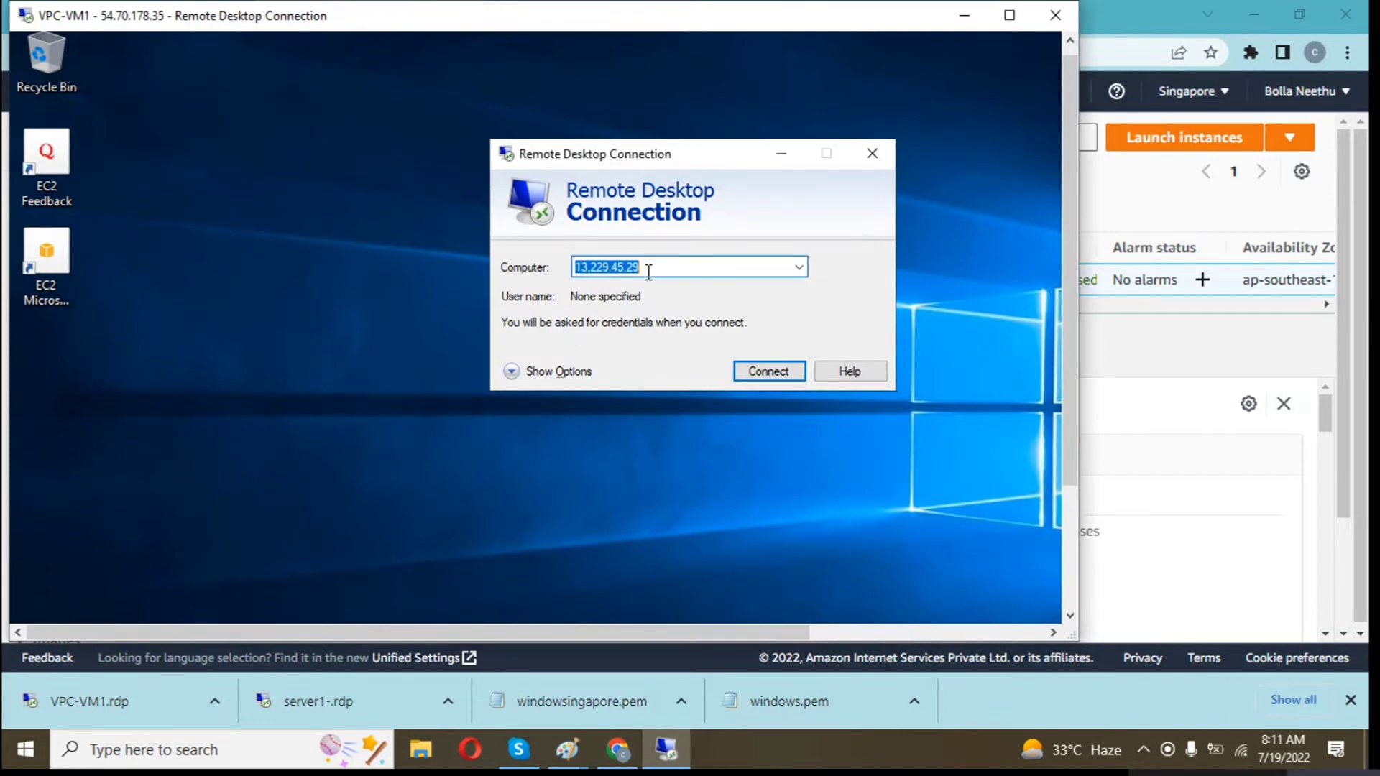
pyautogui.hotkey('ctrl', 'v')
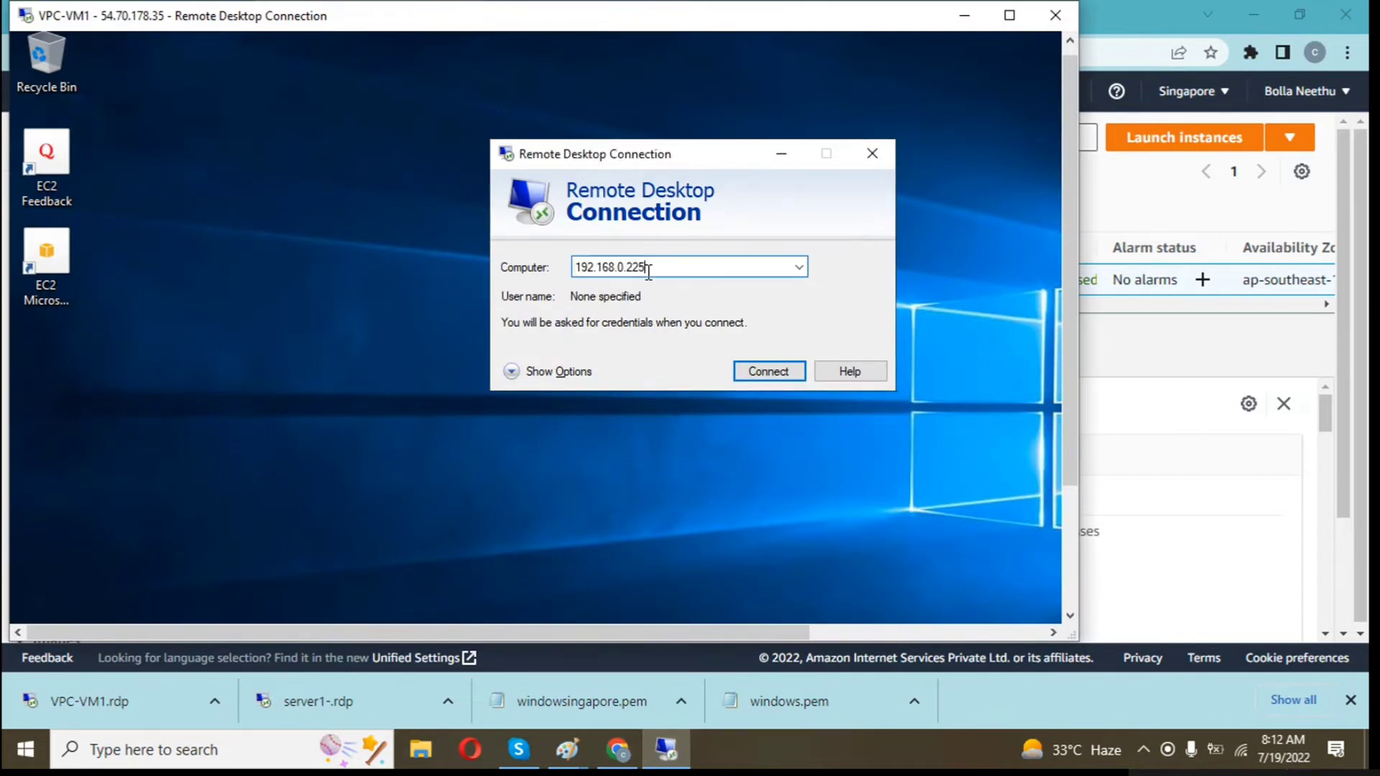
pyautogui.click(744, 371)
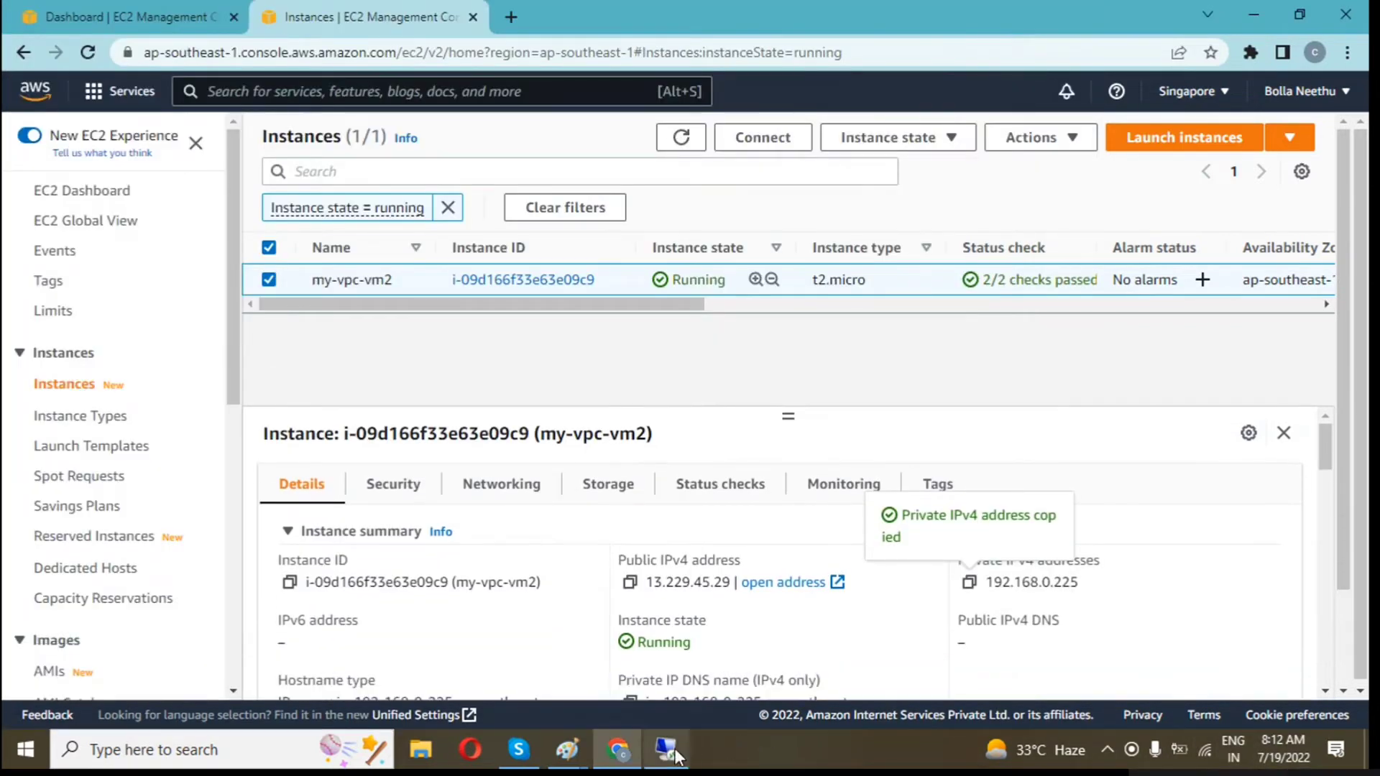
pyautogui.click(666, 749)
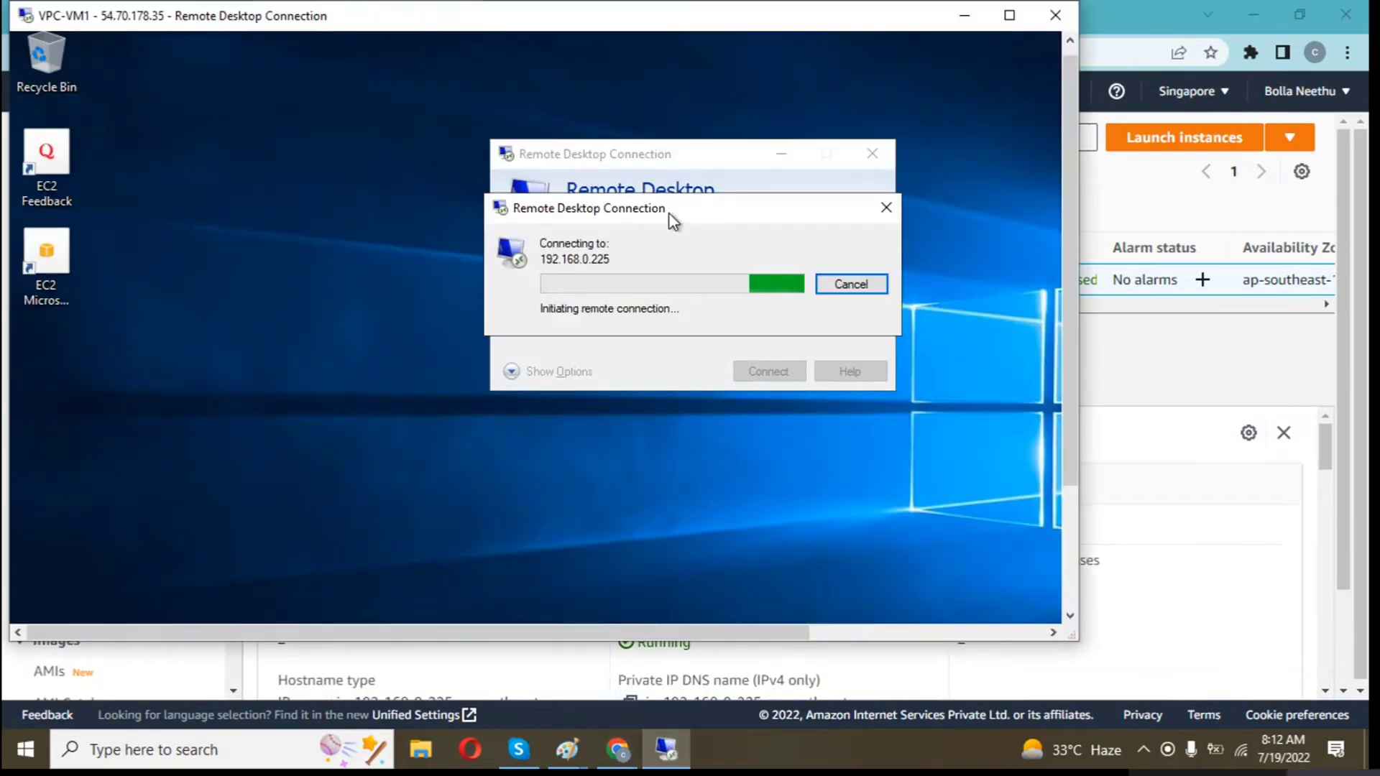
pyautogui.moveTo(665, 257); pyautogui.dragTo(332, 432)
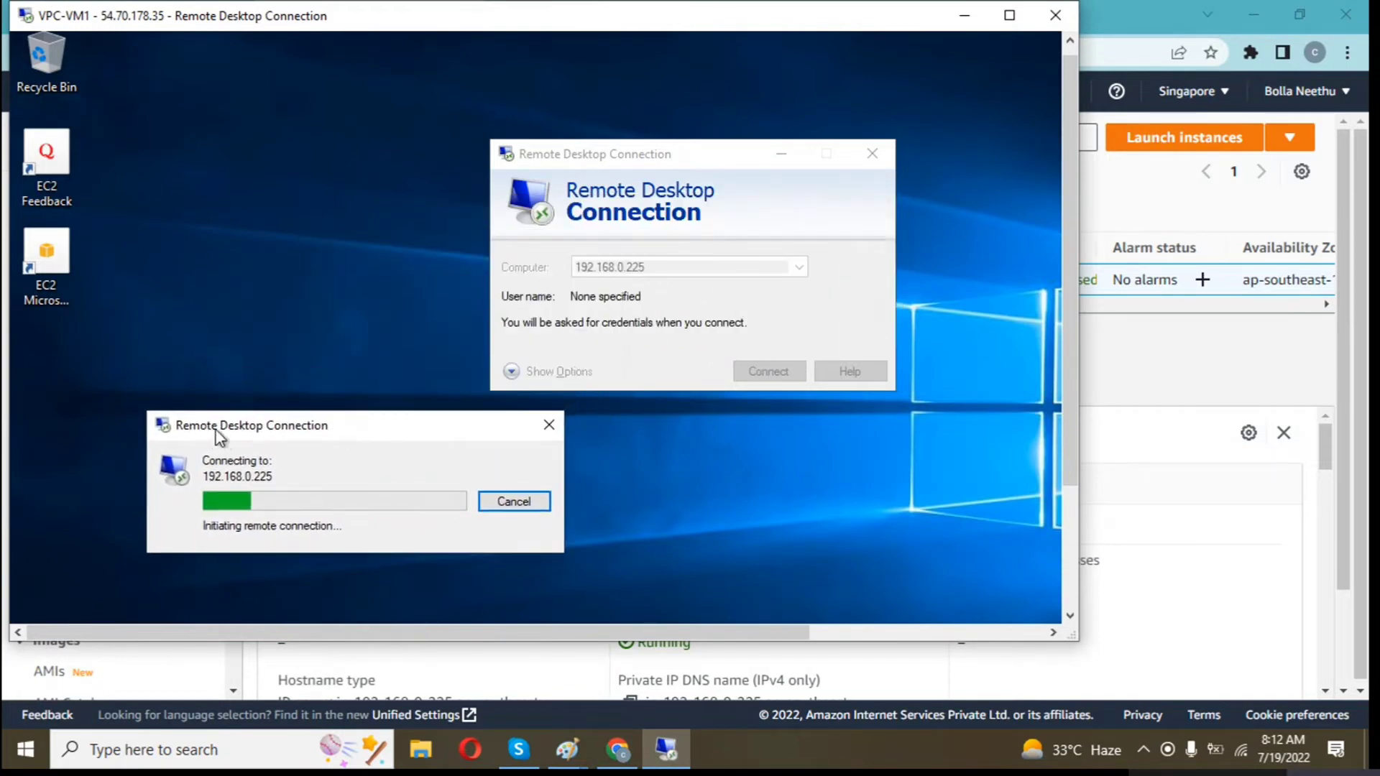
pyautogui.moveTo(215, 430); pyautogui.dragTo(399, 434)
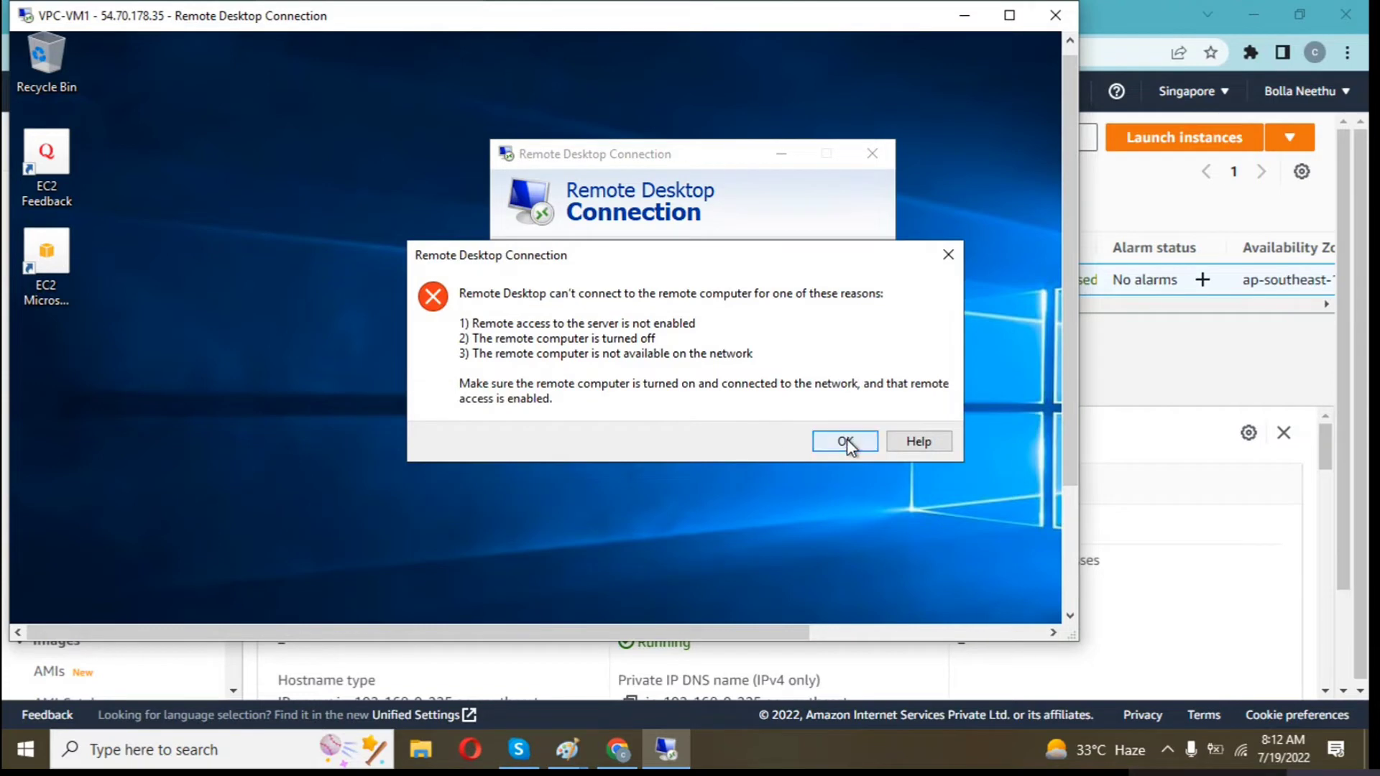
pyautogui.click(846, 440)
# Open the VPC service in the Oregon region console and list its peering connections
pyautogui.click(1175, 368)
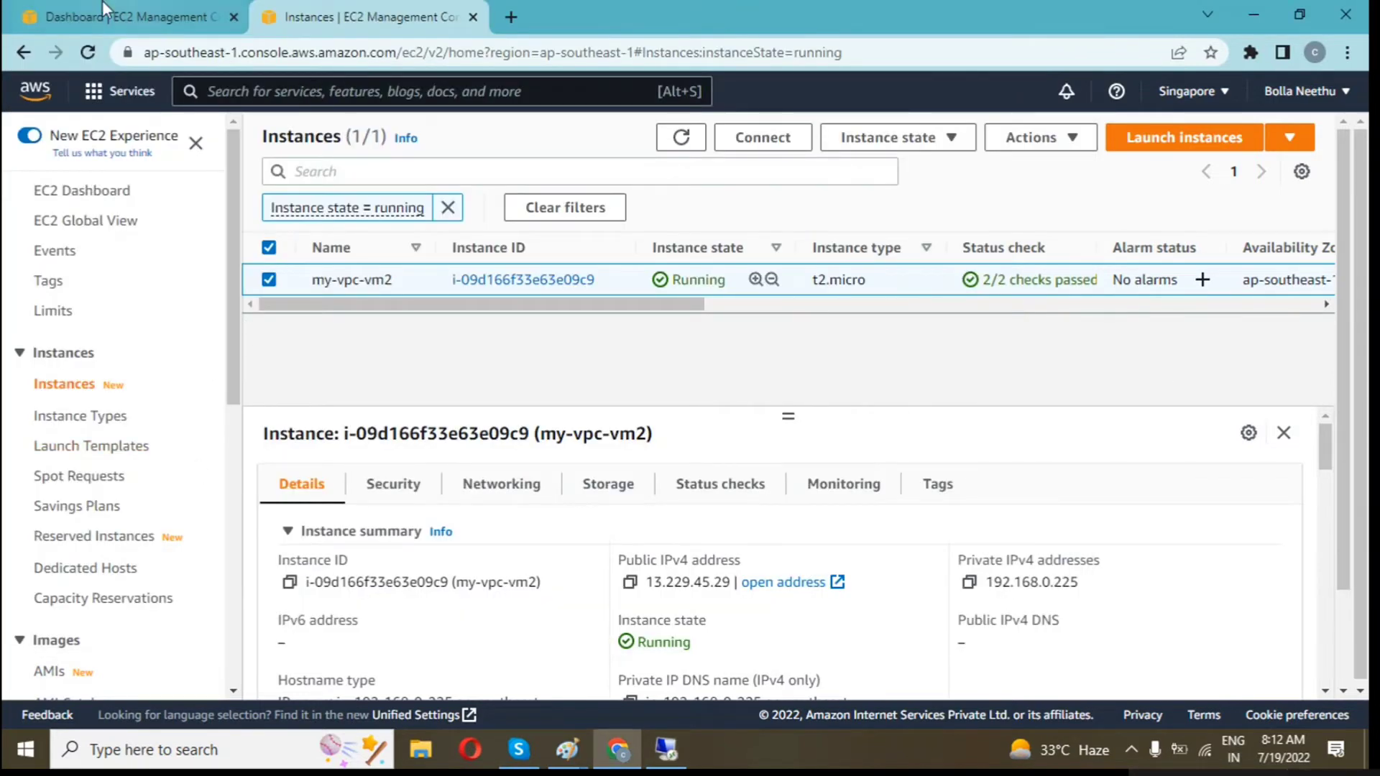
pyautogui.click(37, 8)
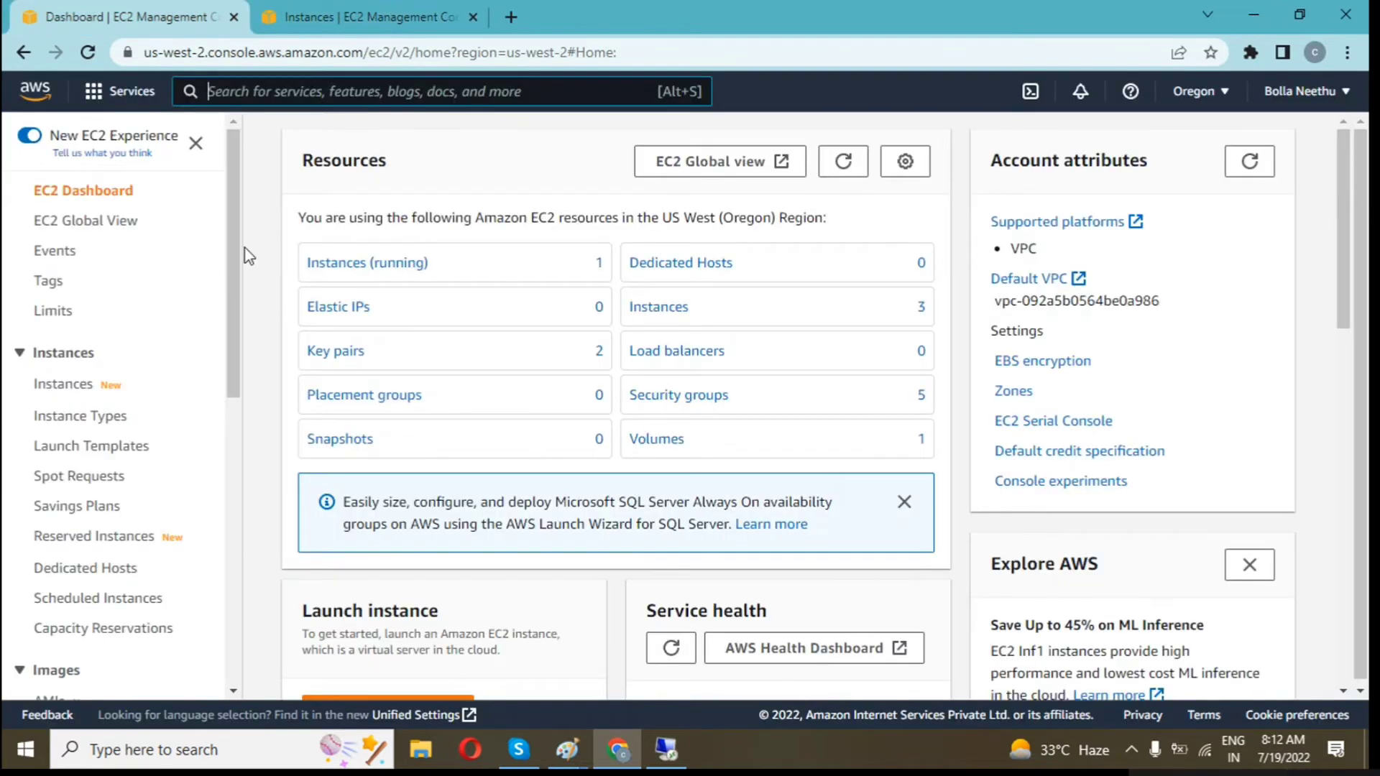
pyautogui.write('vpc')
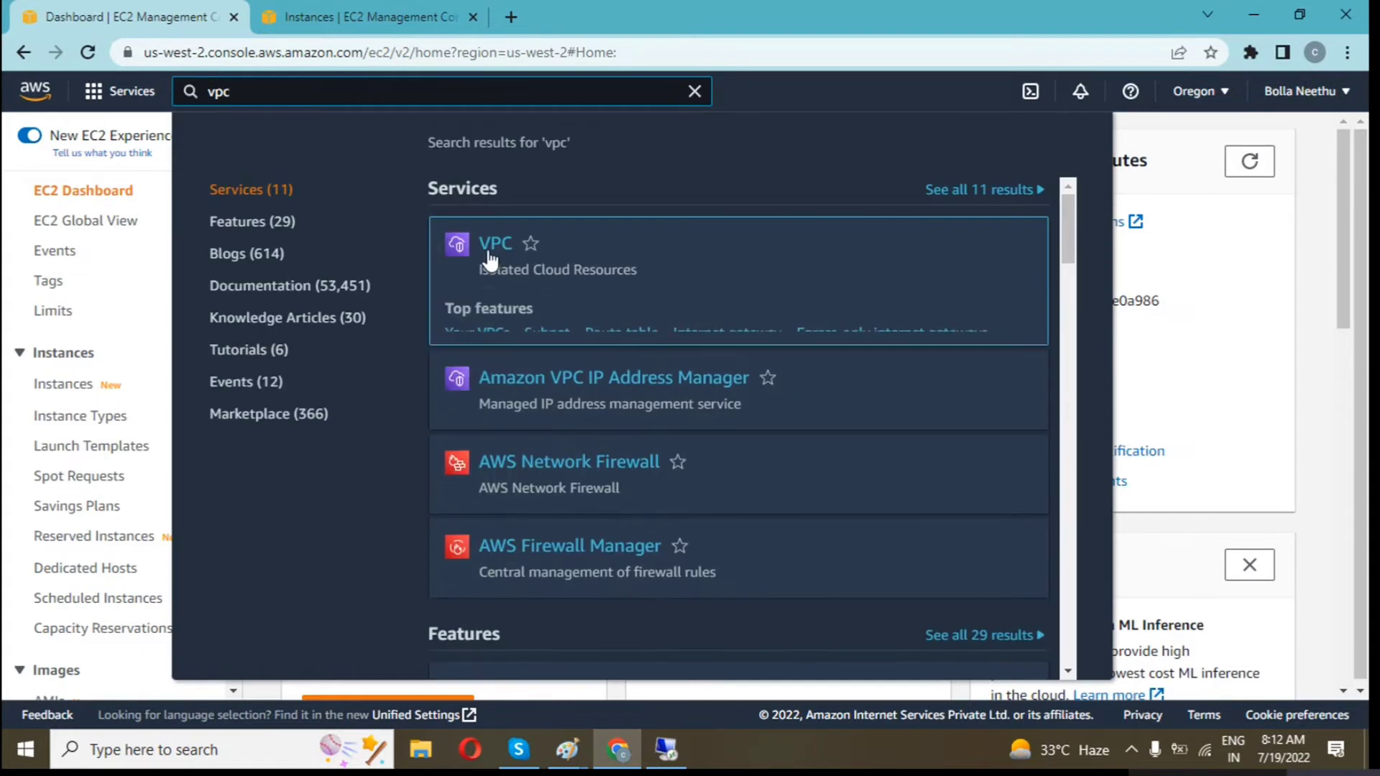
pyautogui.click(493, 248)
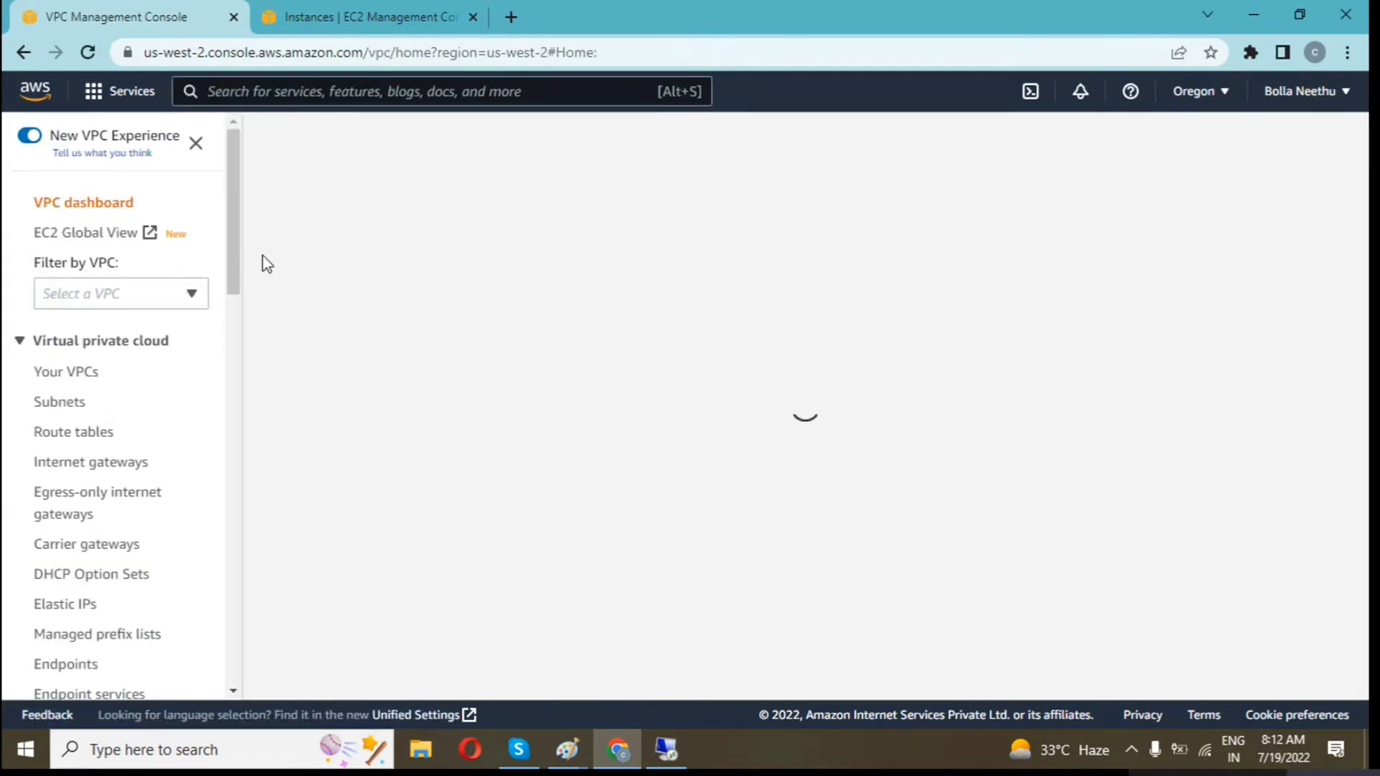
pyautogui.moveTo(239, 257); pyautogui.dragTo(188, 394)
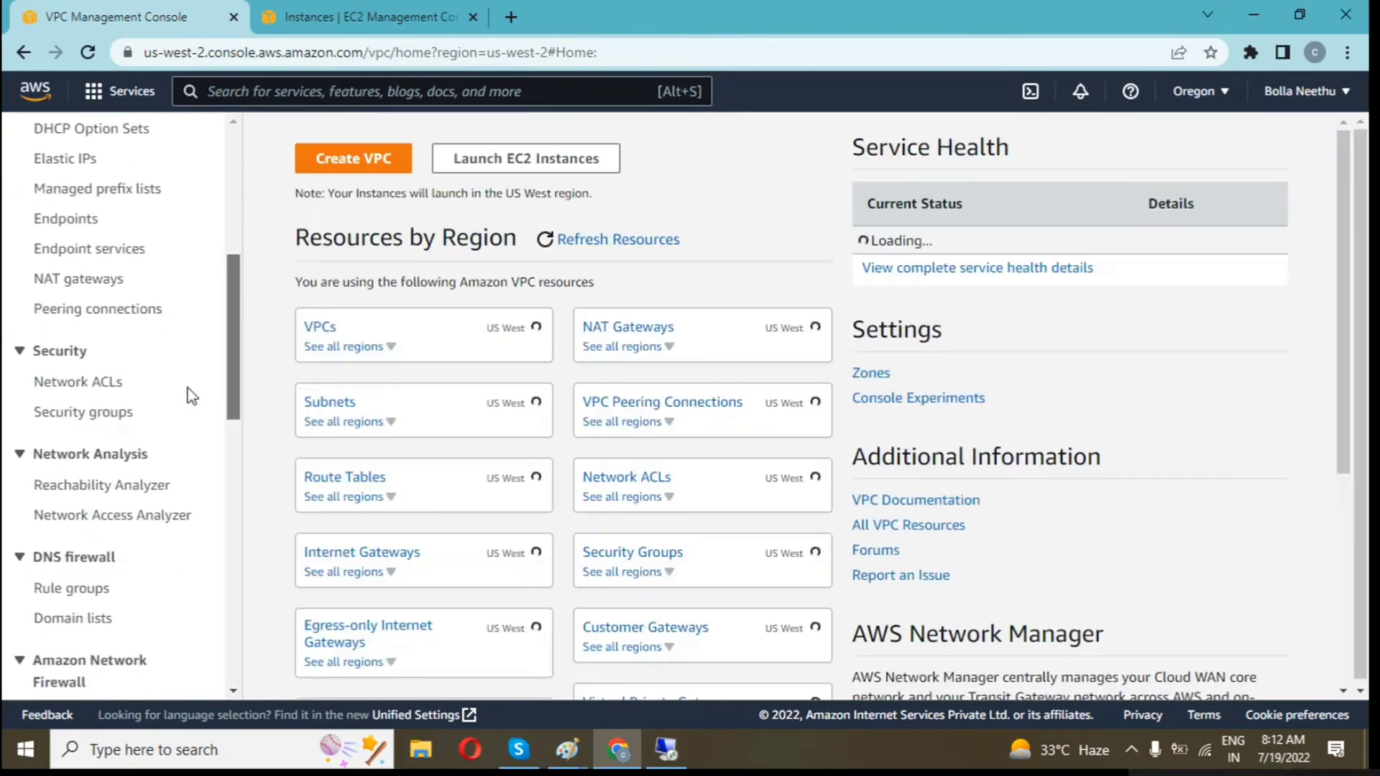
pyautogui.click(119, 316)
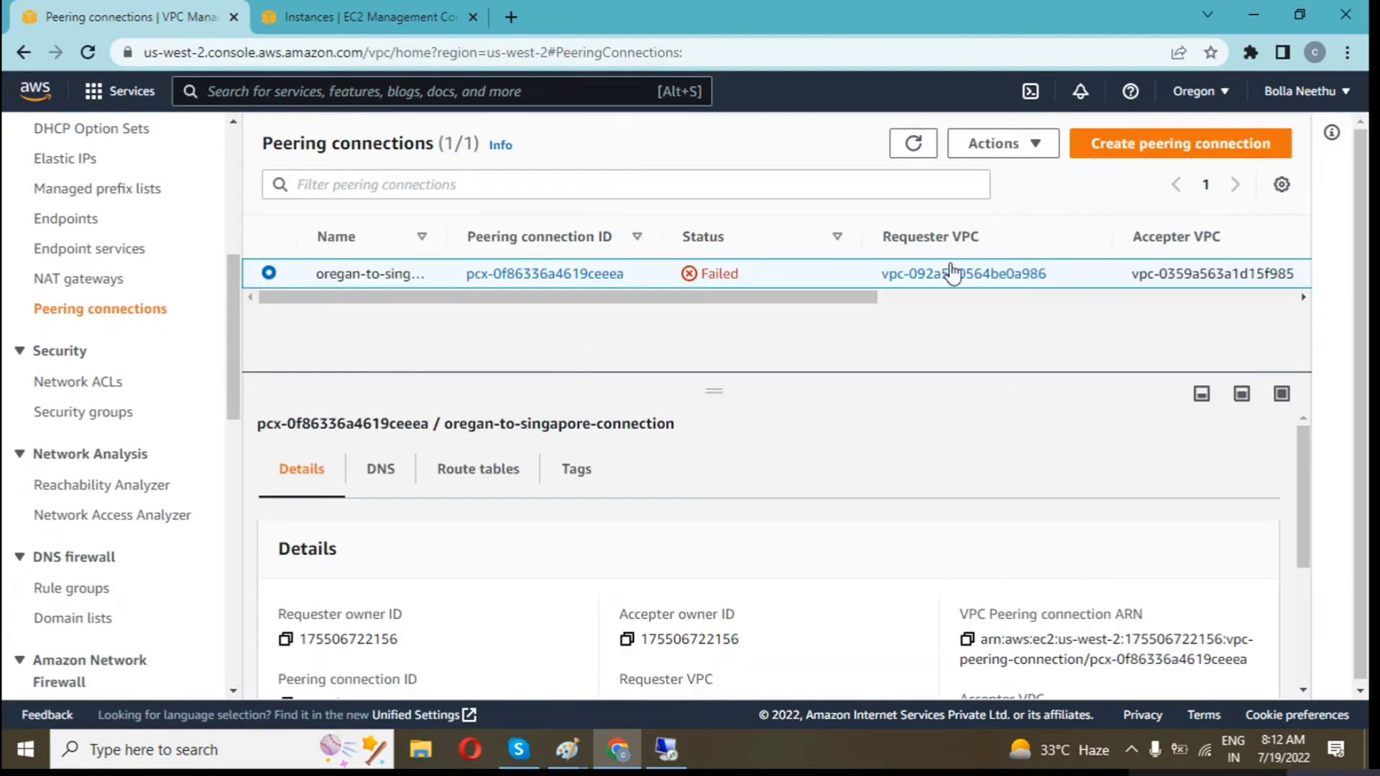
# Start a new peering connection named my-oregan-signpore-vpc1-vpc2 with my-vpc1 as the local requester VPC
pyautogui.click(1175, 147)
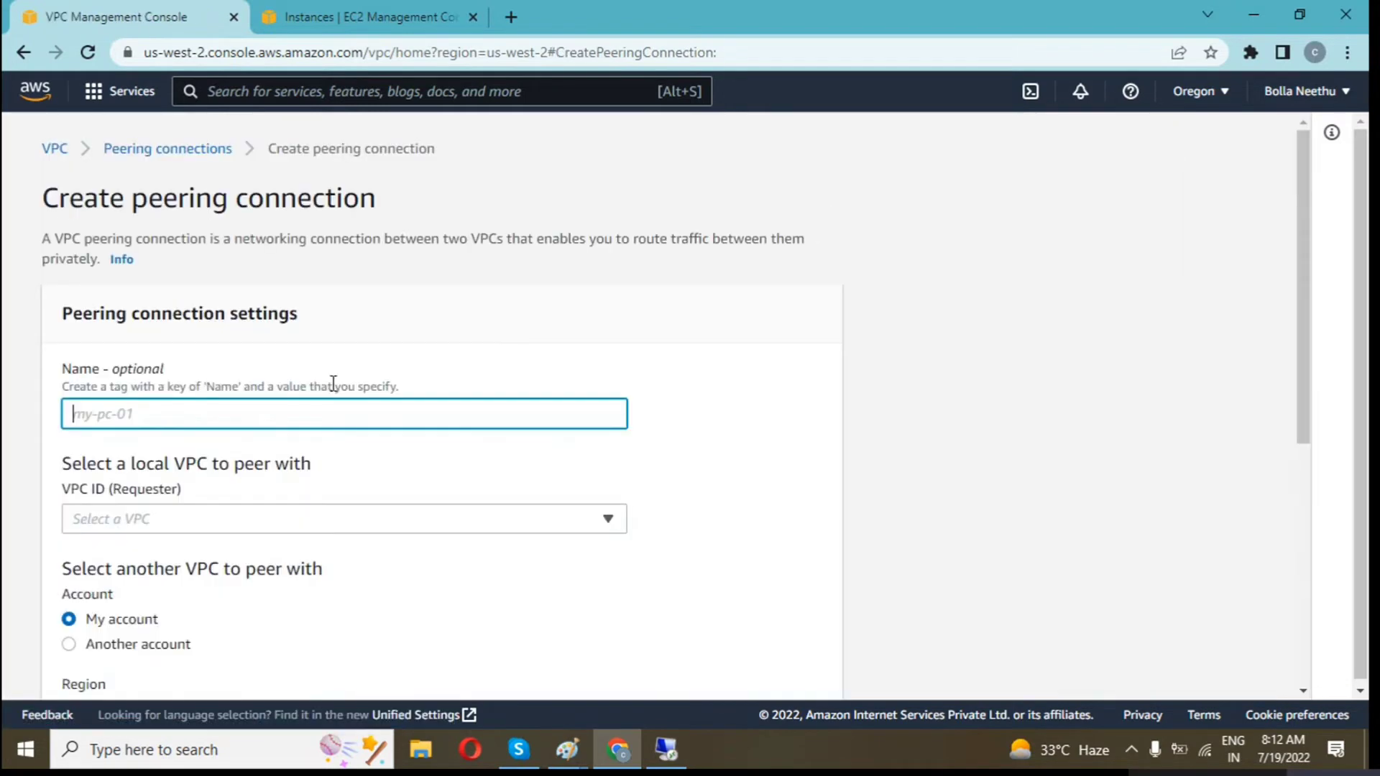
pyautogui.write('my')
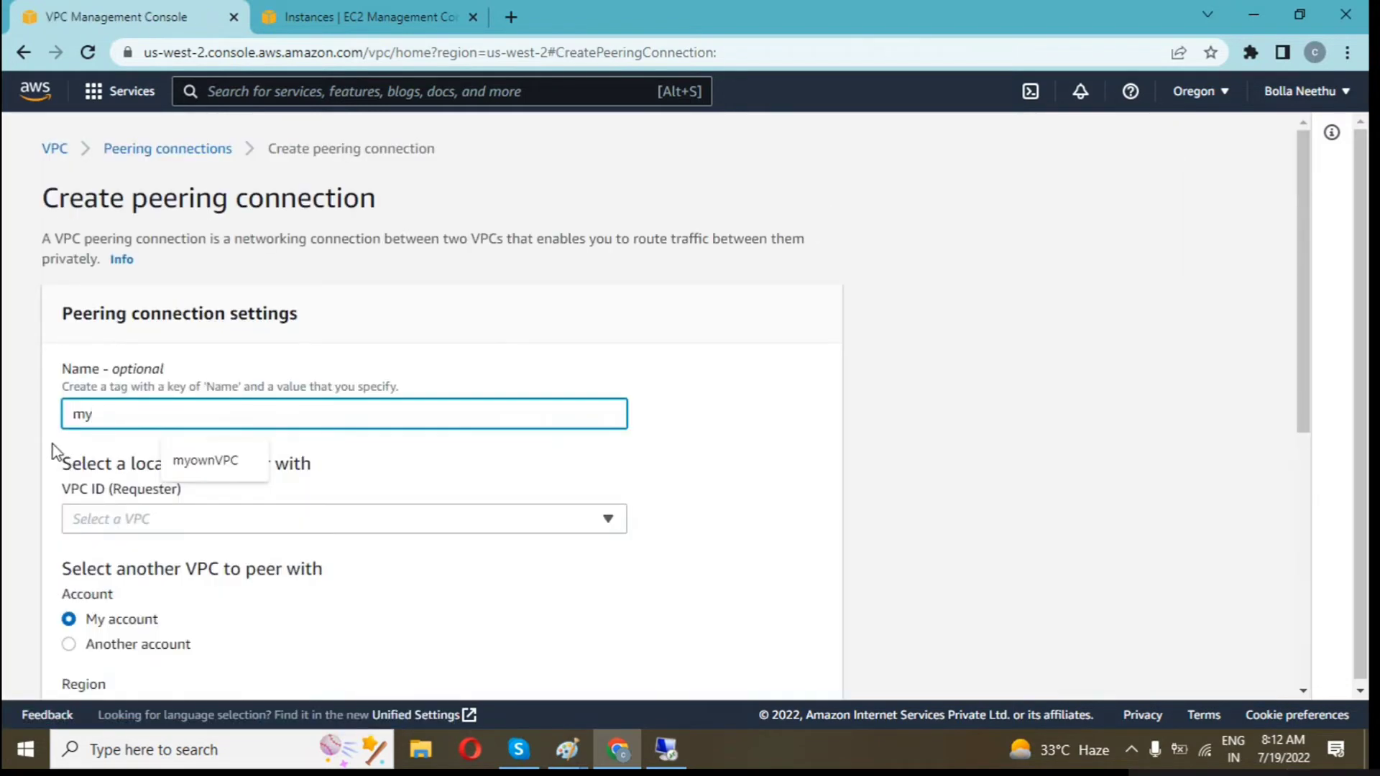
pyautogui.write('-oreg')
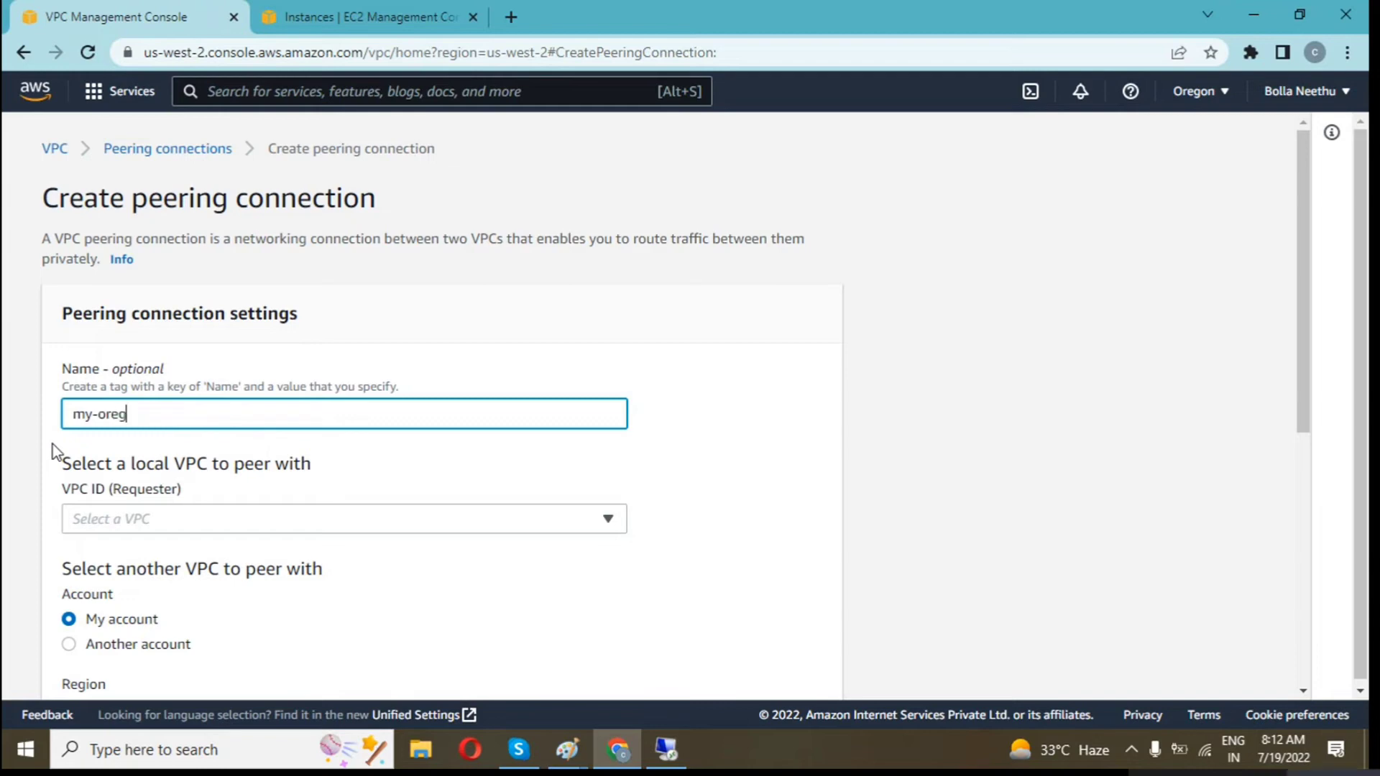
pyautogui.write('an-signp')
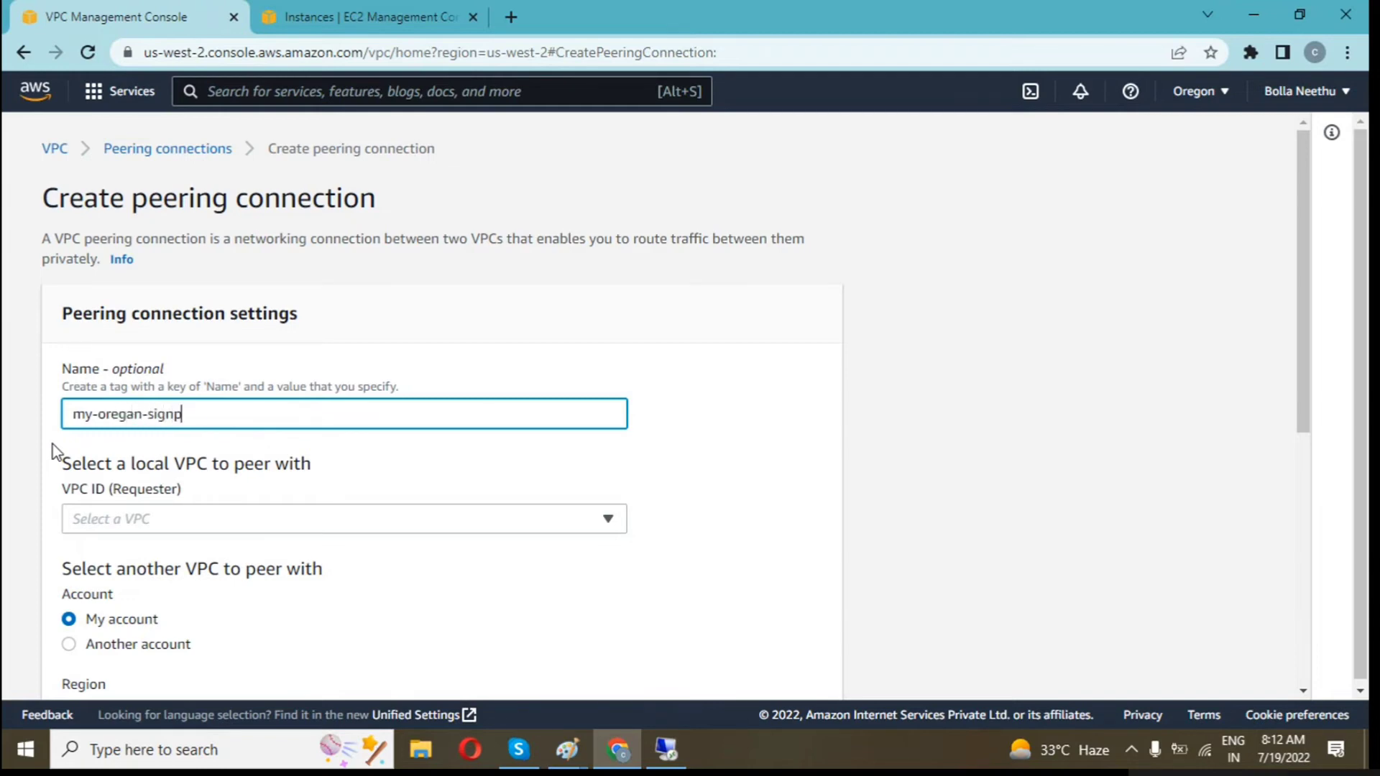
pyautogui.write('ore-vpc1-')
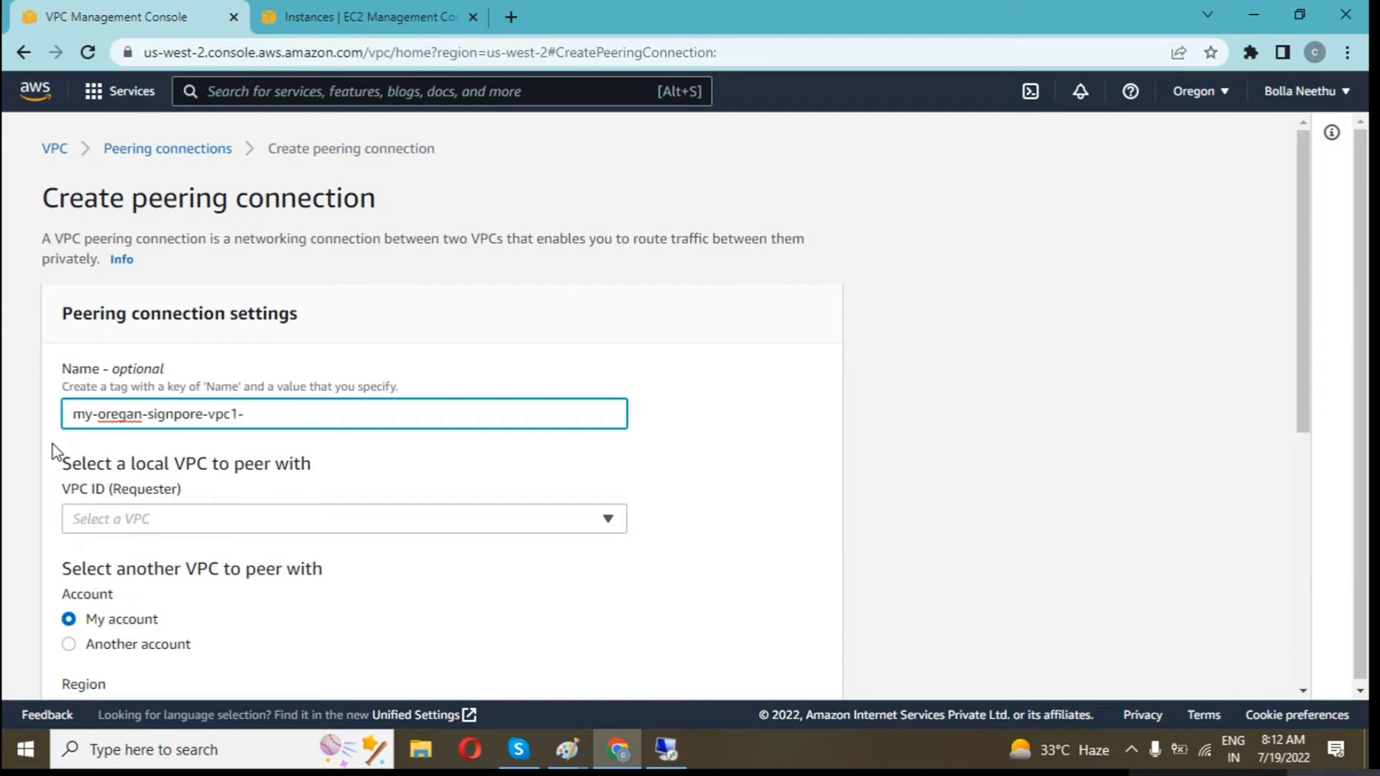
pyautogui.write('vpc2')
pyautogui.click(189, 527)
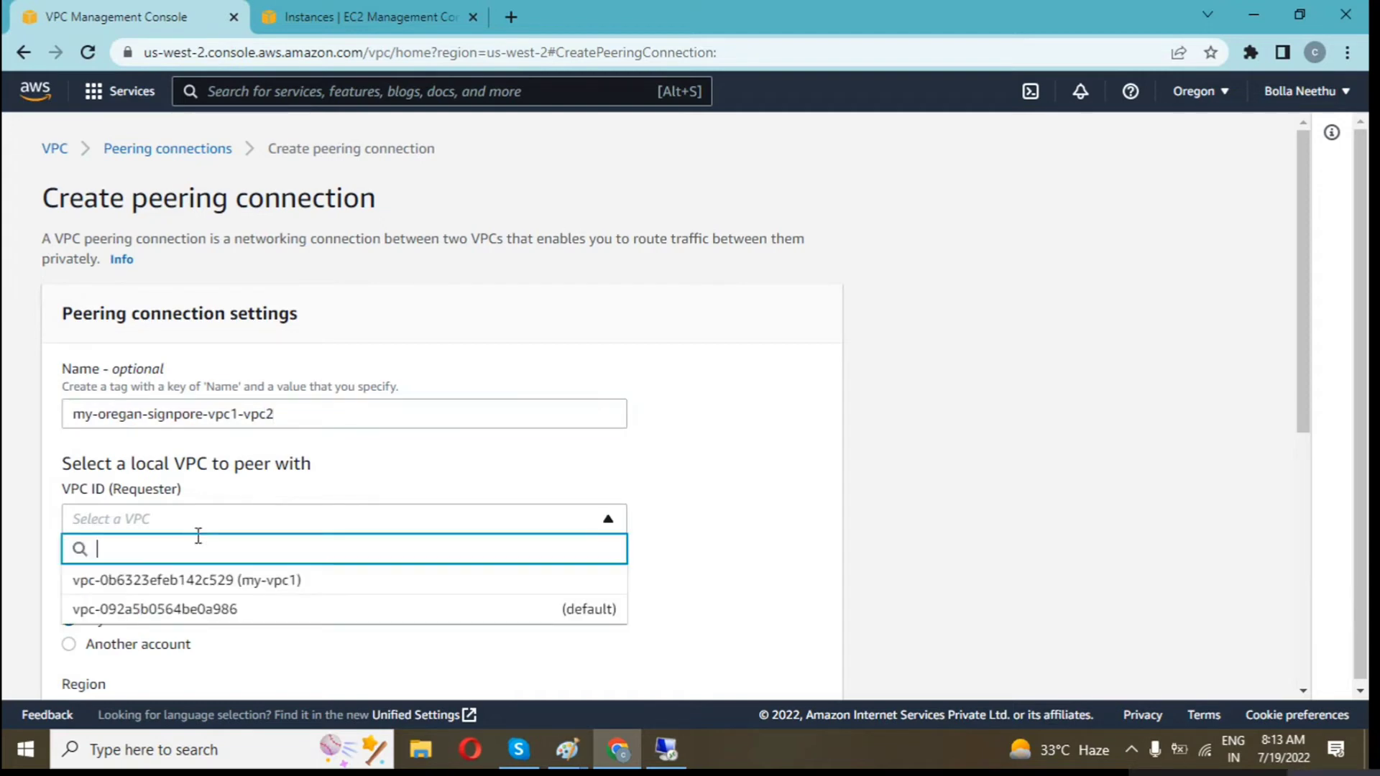
pyautogui.click(208, 581)
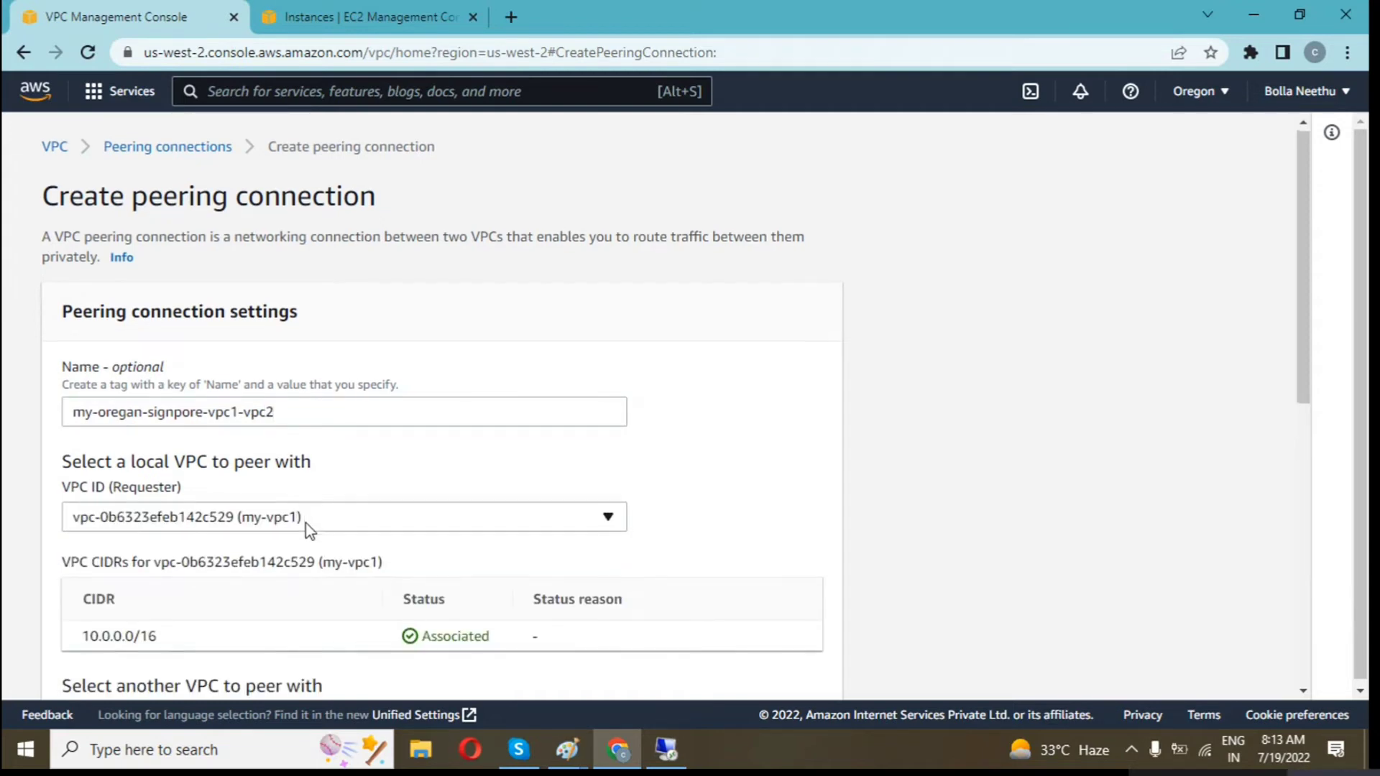
# Set the accepter VPC's region to another region, Asia Pacific (Singapore) (ap-southeast-1)
pyautogui.scroll(-4, 306, 523)
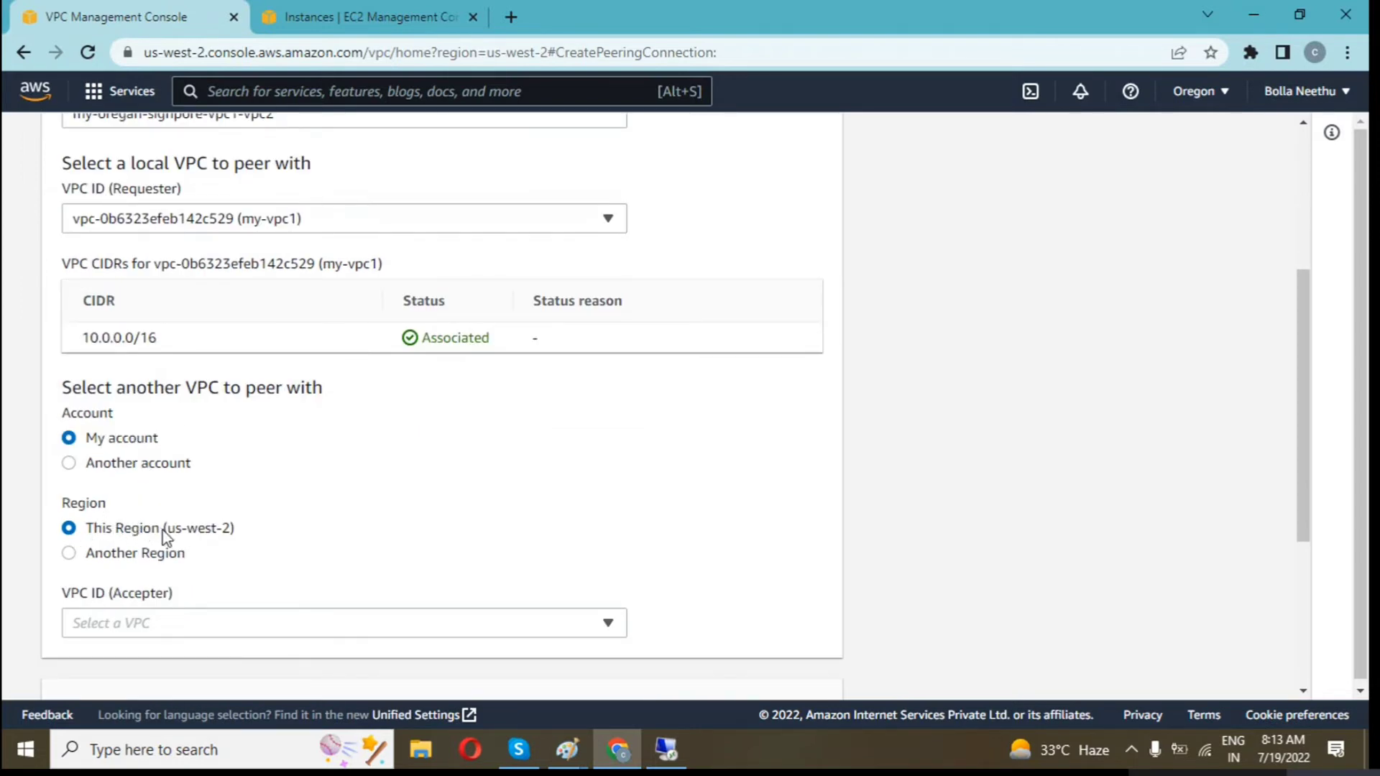
pyautogui.click(69, 554)
pyautogui.scroll(-1, 132, 549)
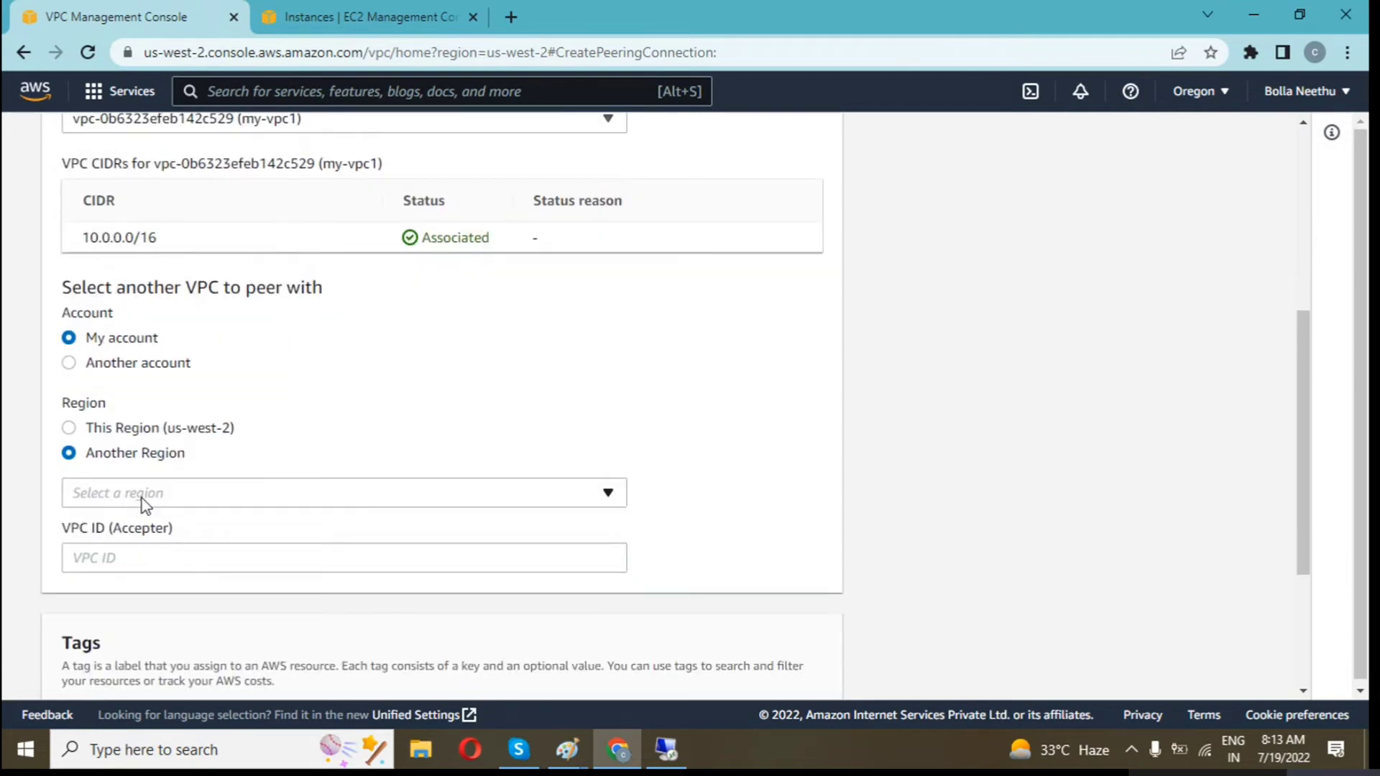
pyautogui.click(141, 495)
pyautogui.click(160, 471)
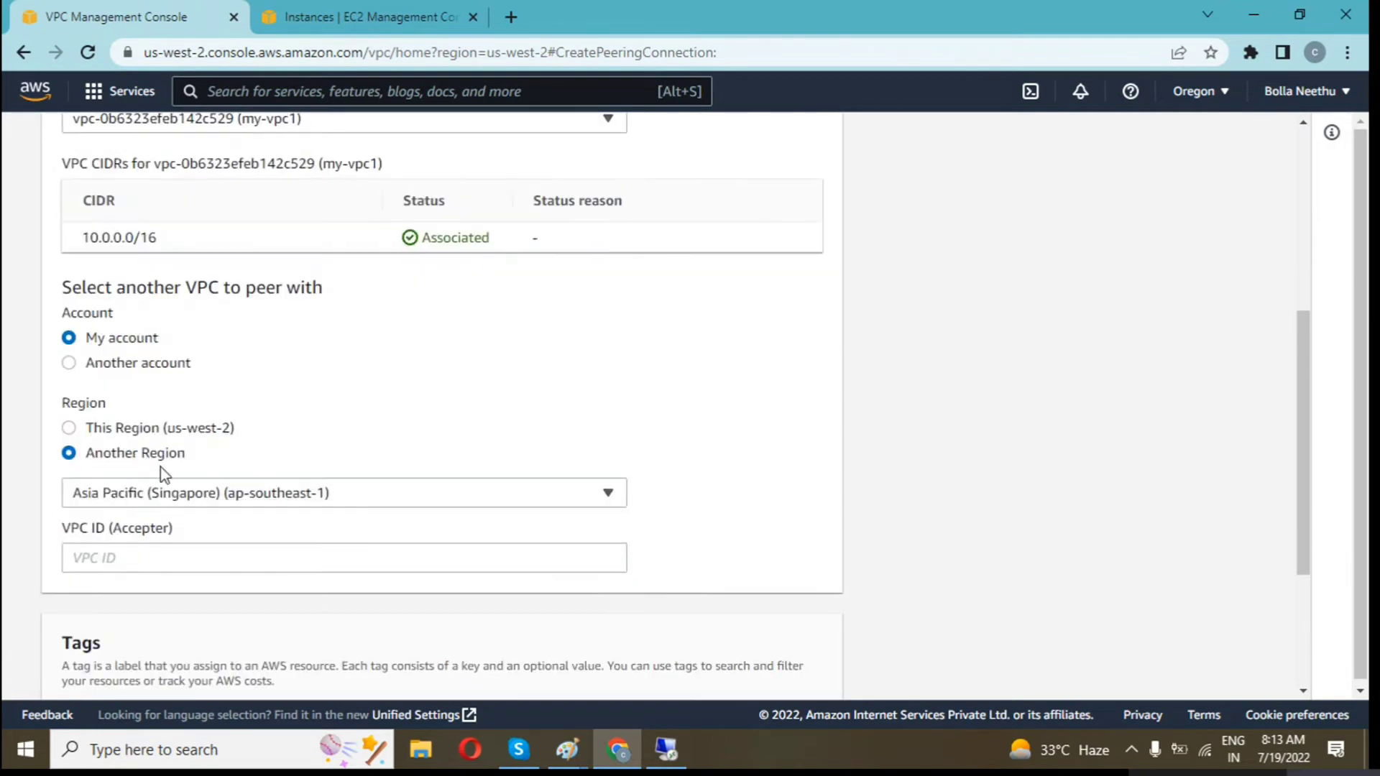
# Open the VPC list in the Singapore region console and copy VPC2's VPC ID for the accepter field
pyautogui.scroll(-2, 161, 467)
pyautogui.click(141, 355)
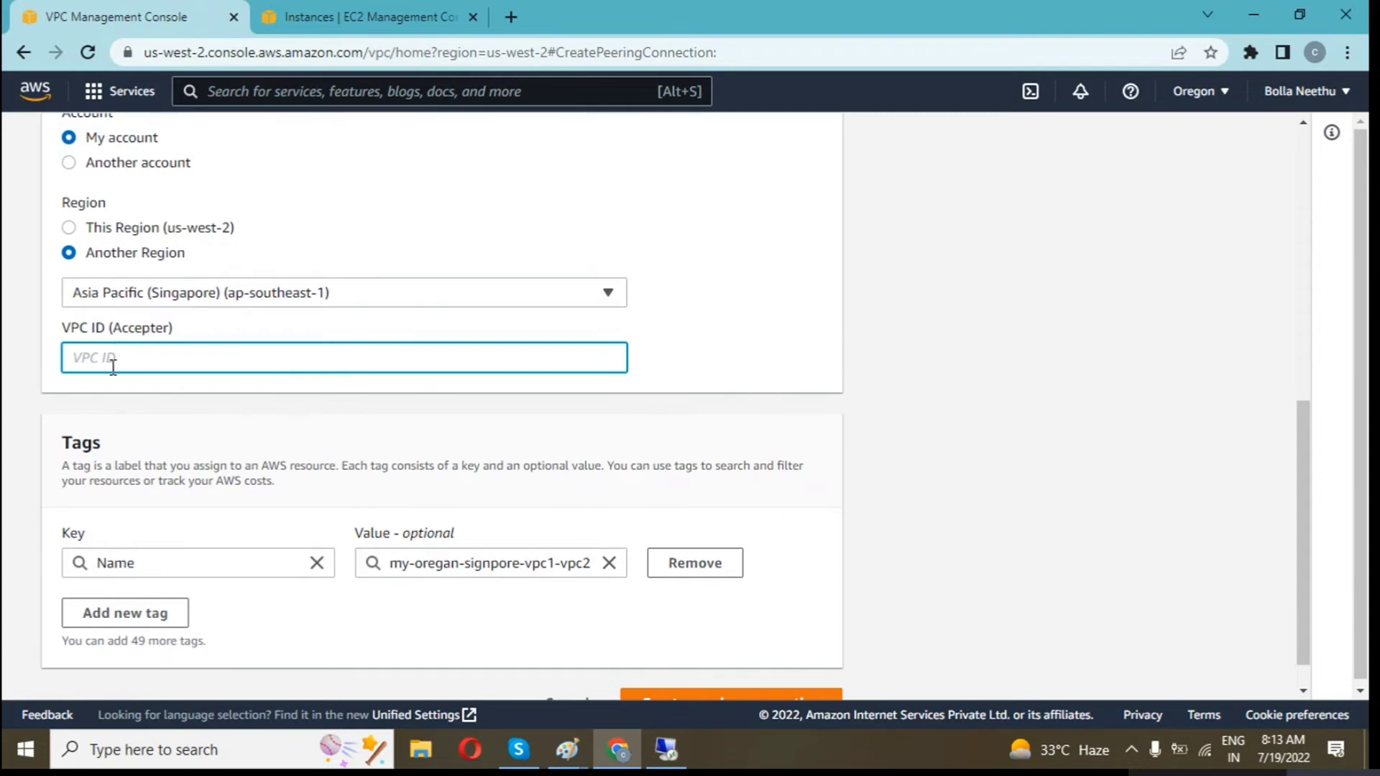
pyautogui.click(434, 10)
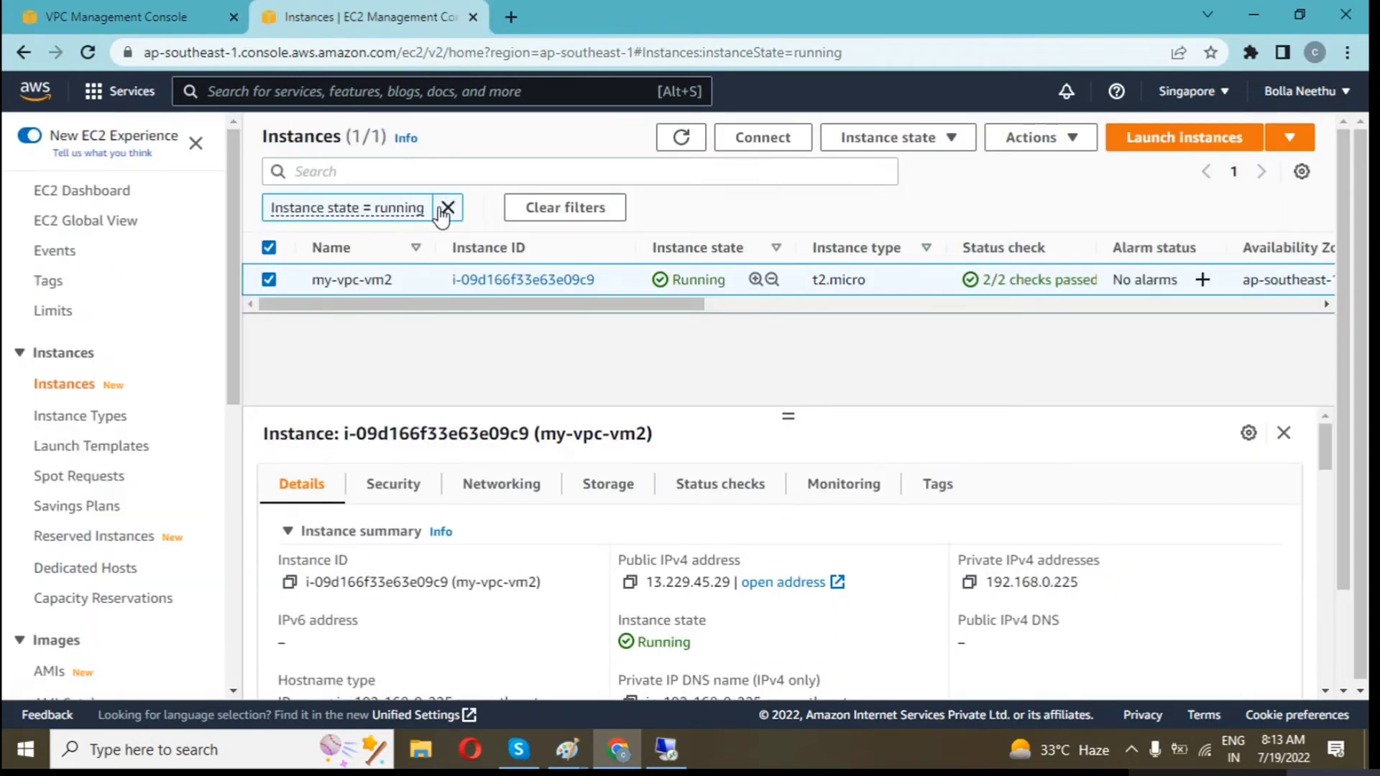
pyautogui.click(361, 100)
pyautogui.click(361, 91)
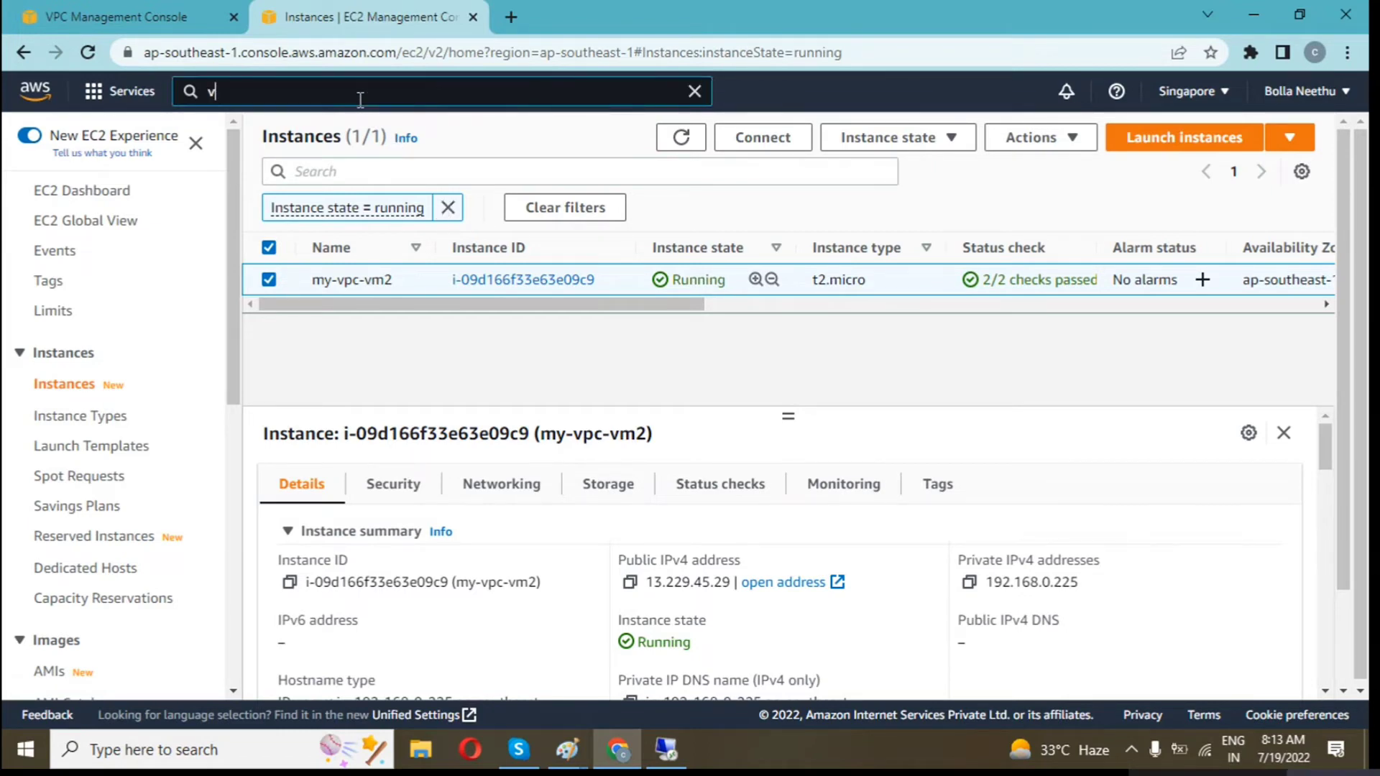
pyautogui.write('vpc')
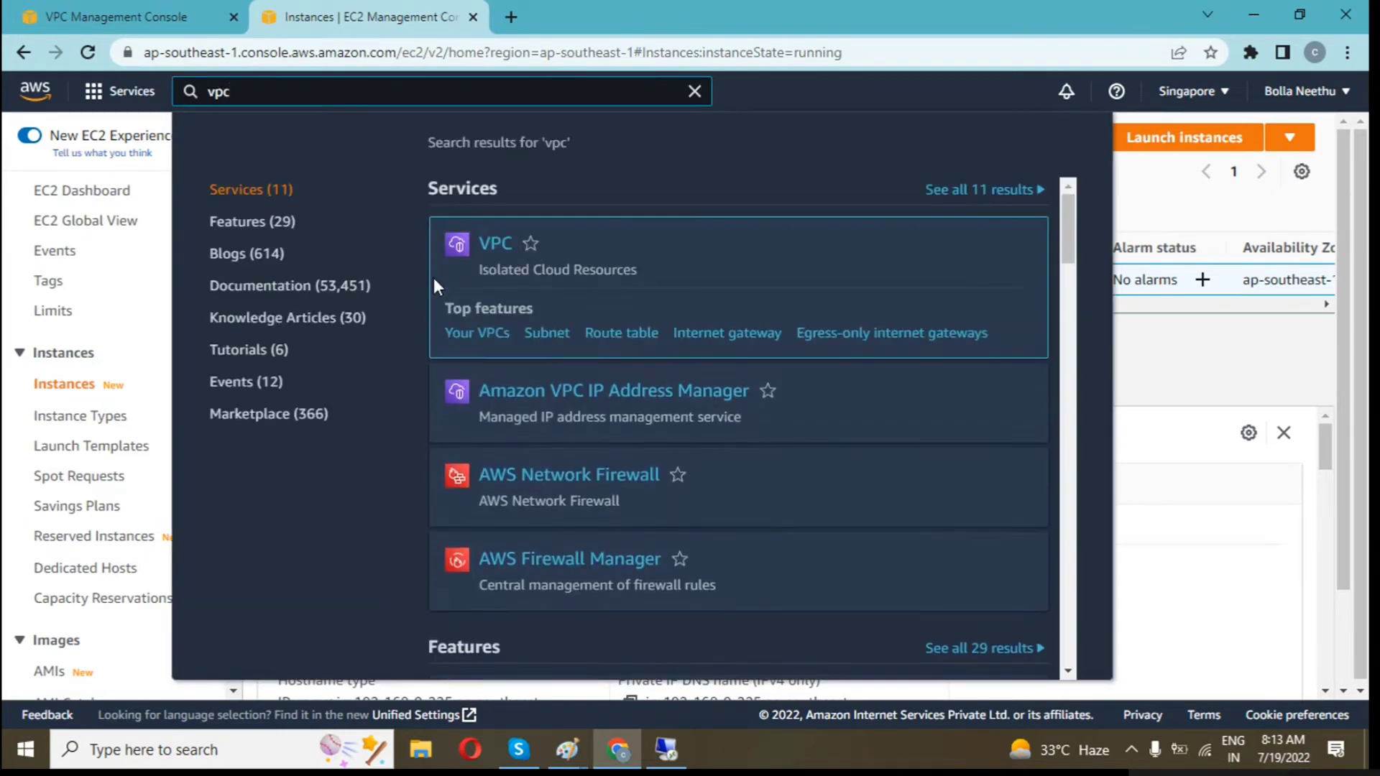
pyautogui.click(489, 244)
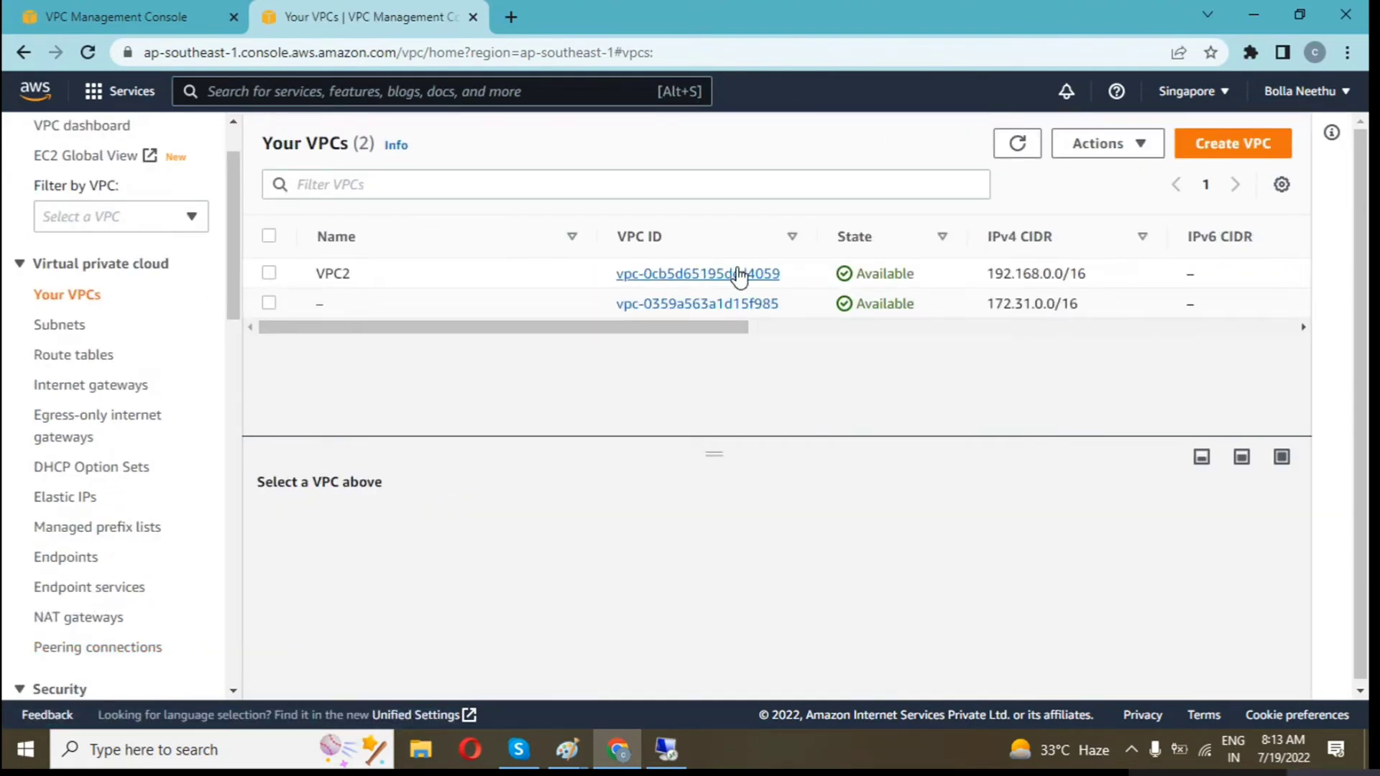
pyautogui.moveTo(1081, 275); pyautogui.dragTo(949, 277)
pyautogui.moveTo(796, 283); pyautogui.dragTo(611, 282)
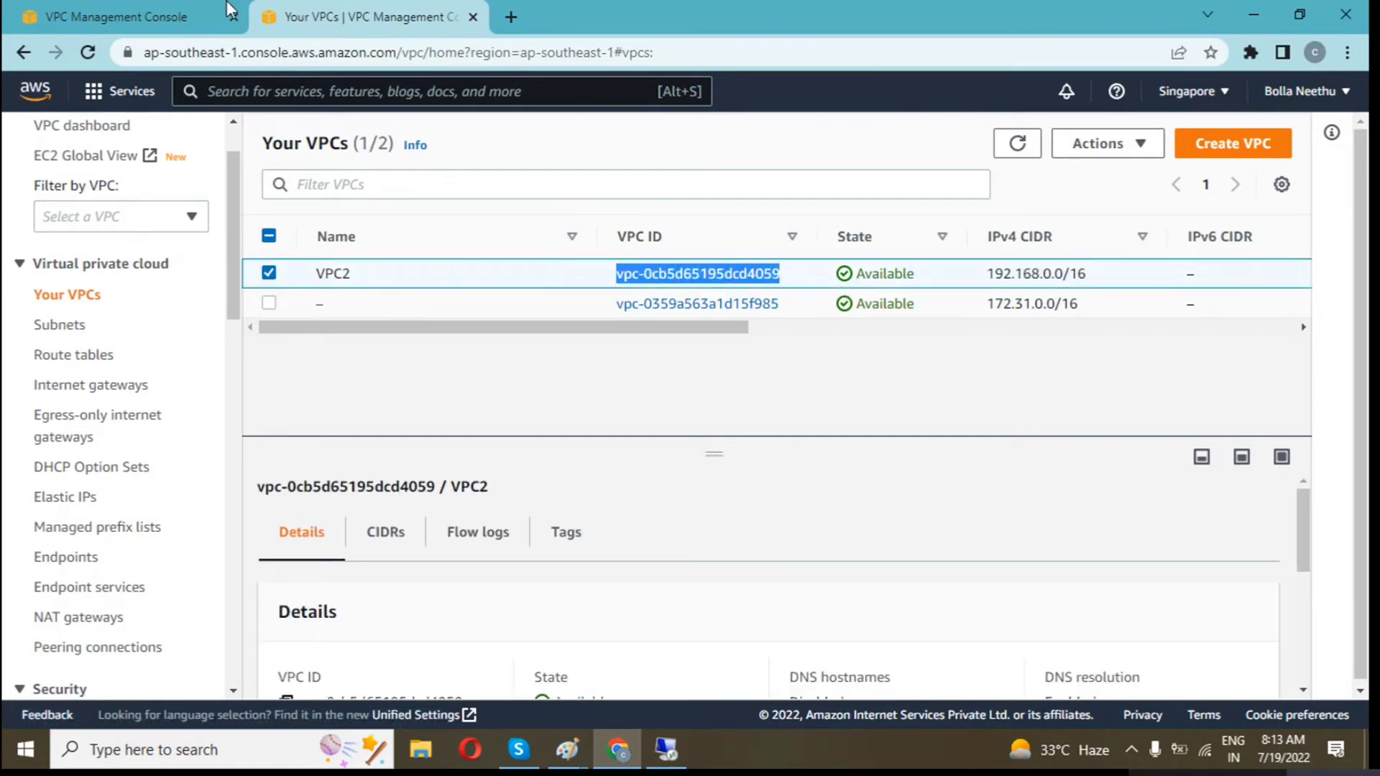
# Enter vpc-0cb5d65195dcd4059 as the accepter VPC ID in the Oregon form and create the peering connection
pyautogui.click(129, 14)
pyautogui.write('vpc-0cb5d65195dcd4059')
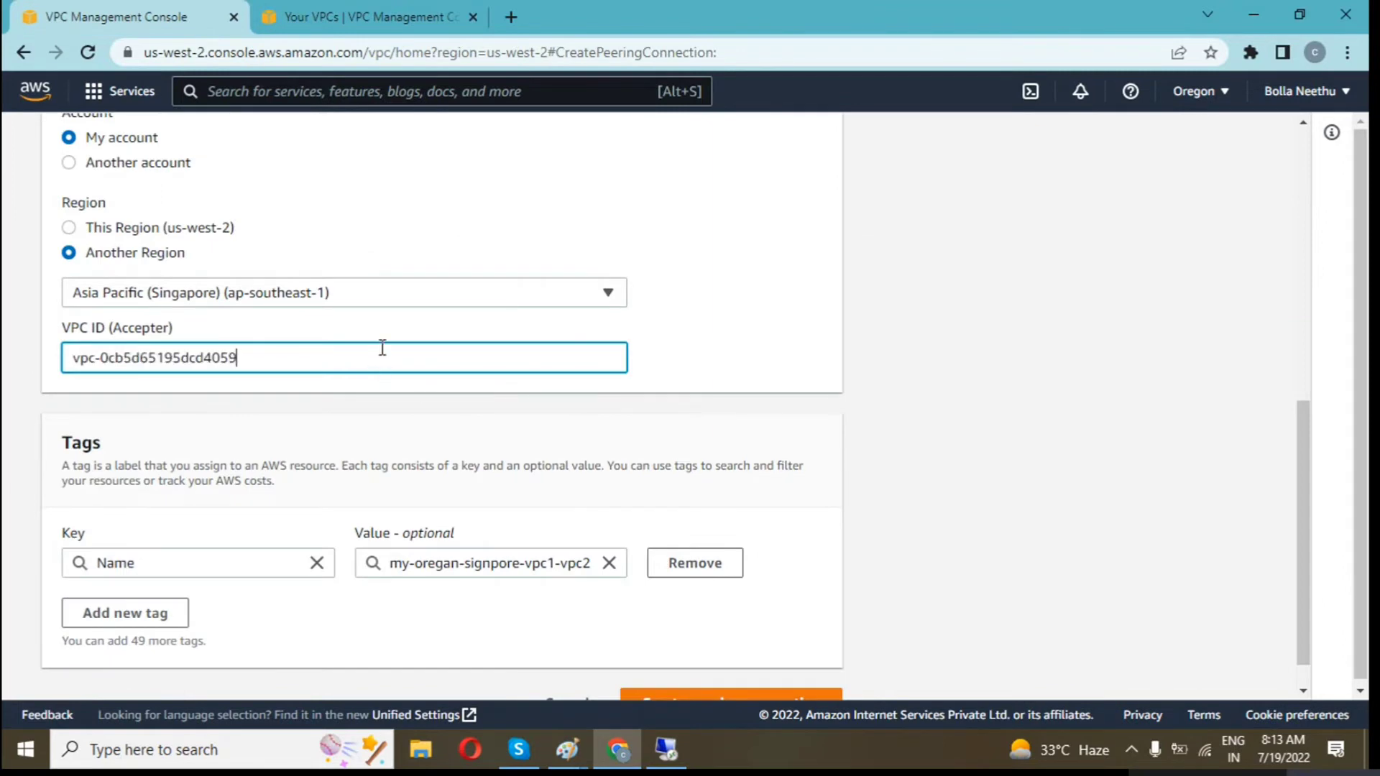
pyautogui.click(312, 392)
pyautogui.scroll(-2, 293, 364)
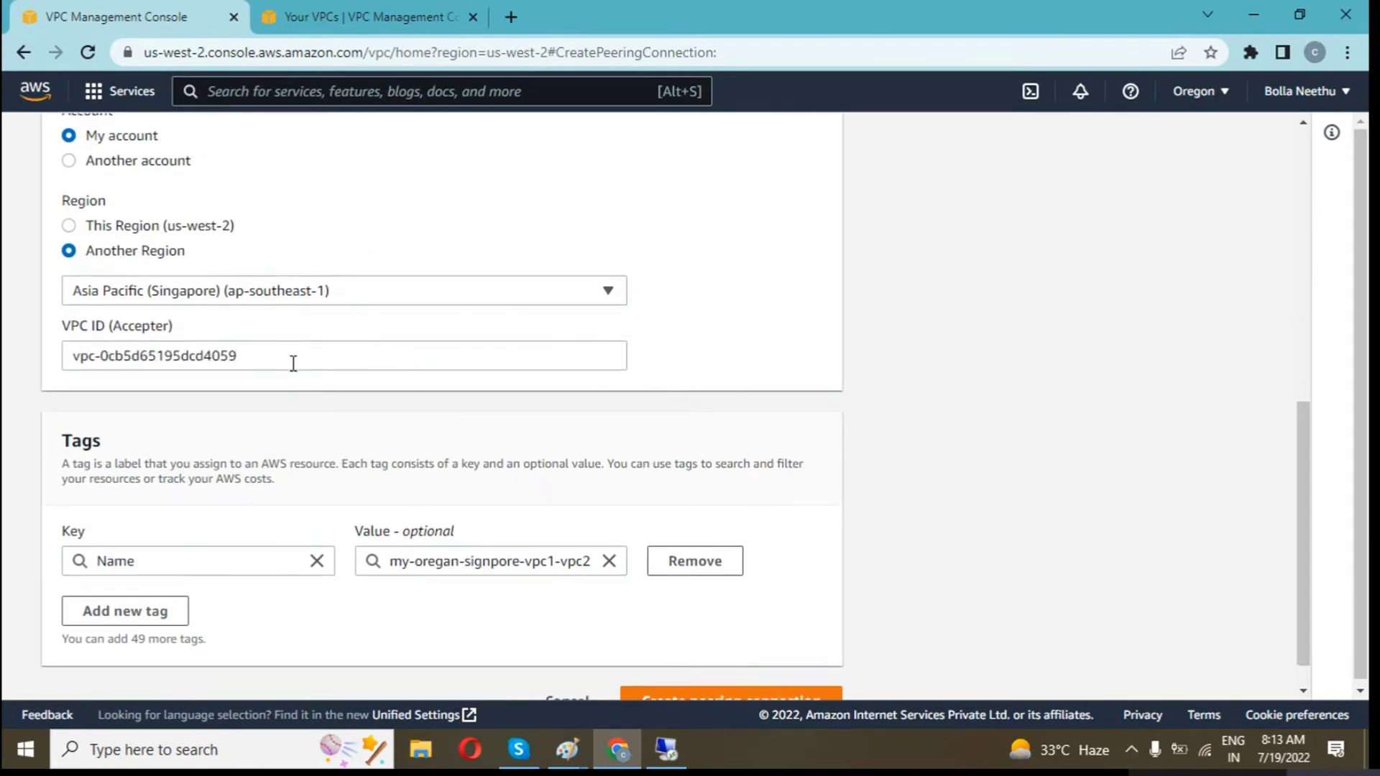
pyautogui.click(783, 676)
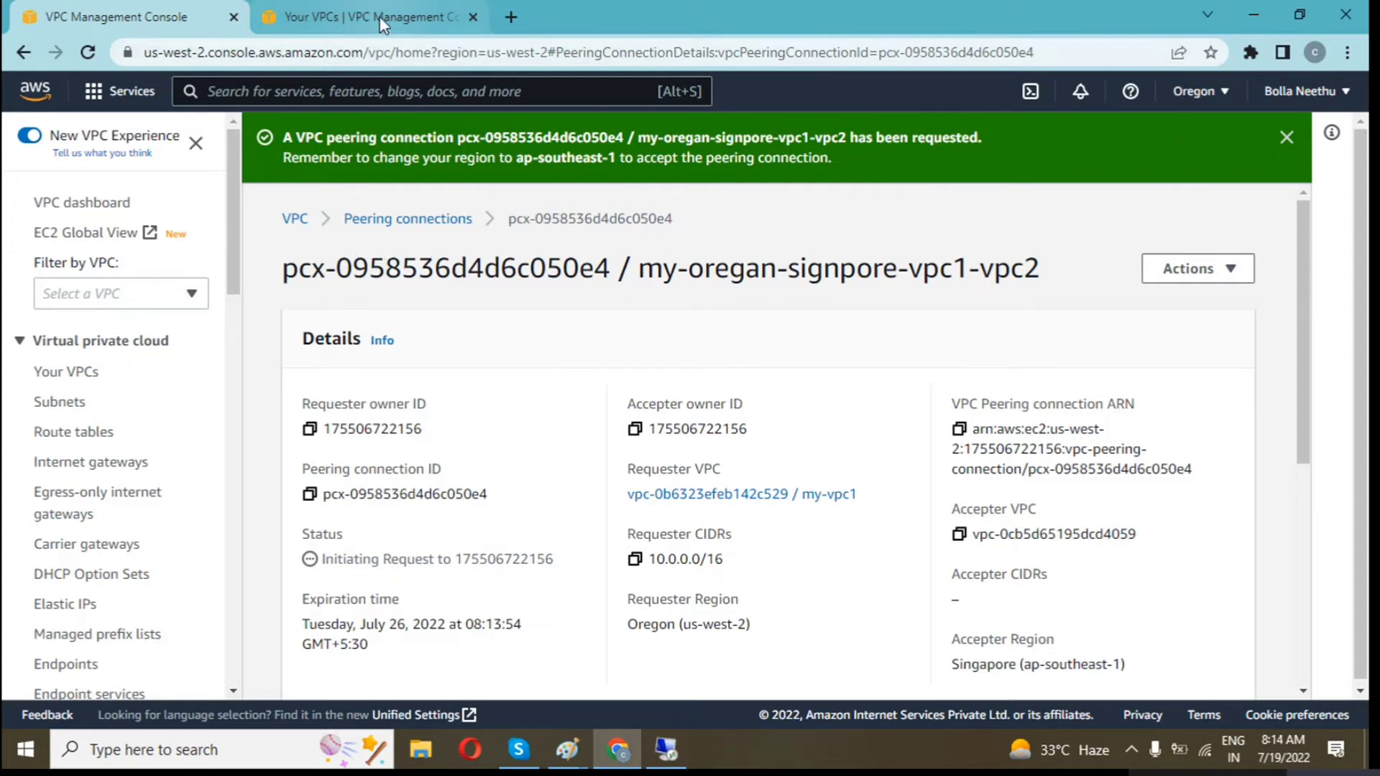
# Check the status of my-oregan-signpore-vpc1-vpc2 in Oregon's peering connections list, widening the name column to show its full name
pyautogui.click(445, 226)
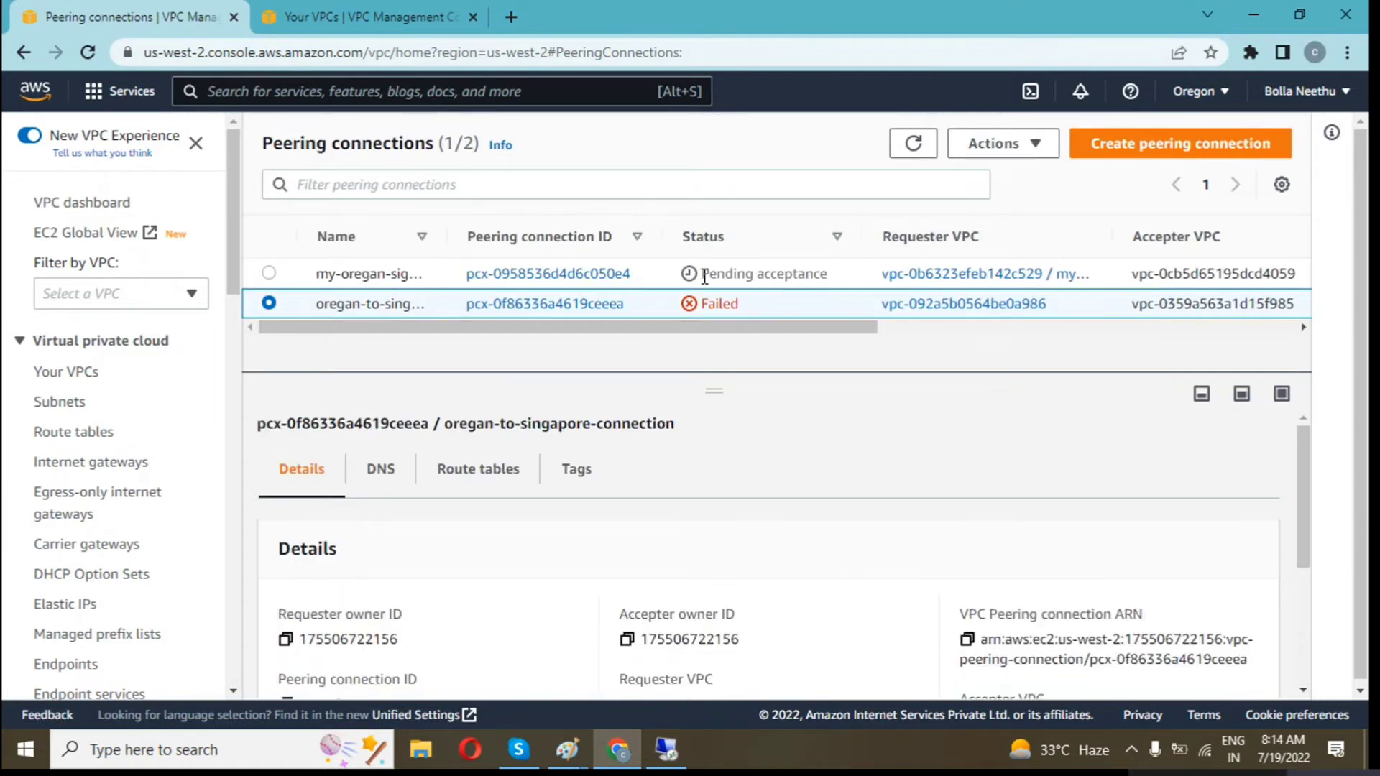
pyautogui.moveTo(704, 277); pyautogui.dragTo(819, 276)
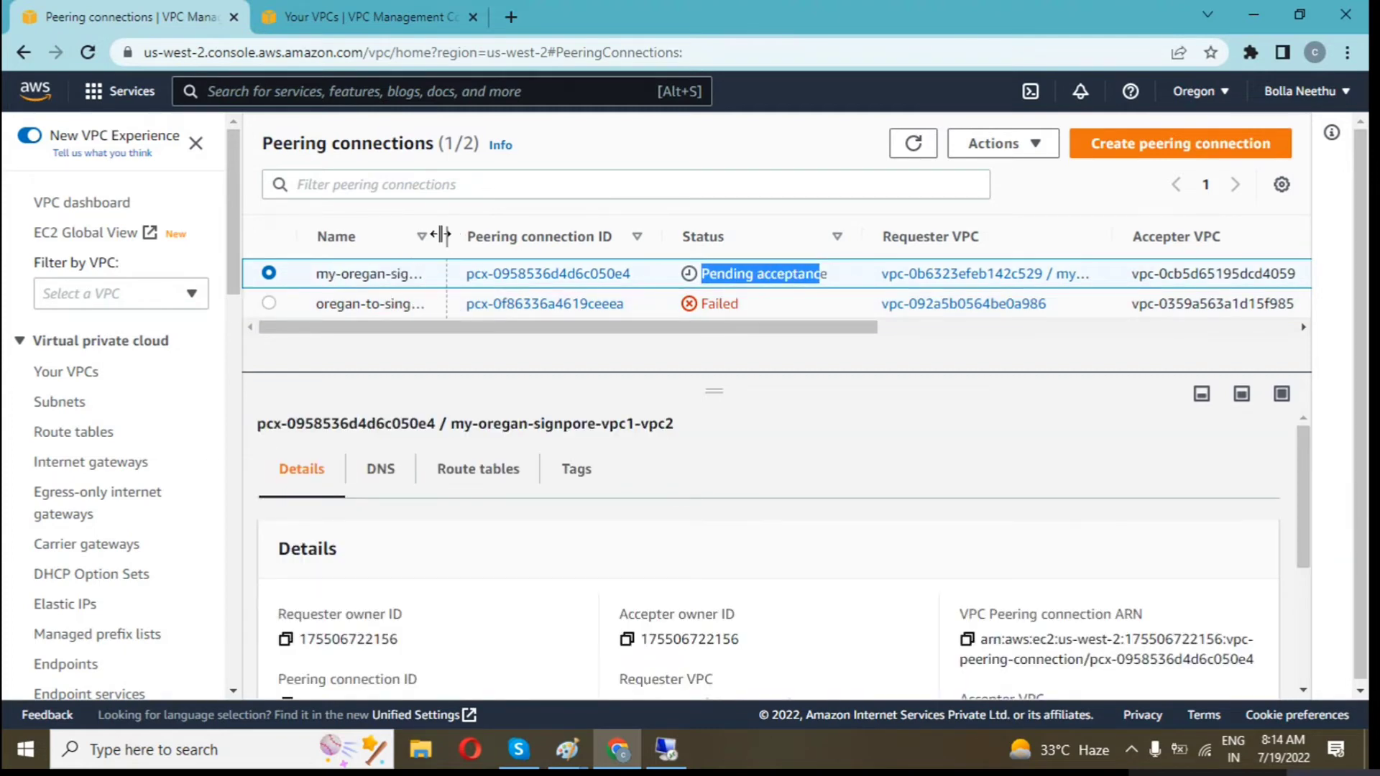
pyautogui.moveTo(441, 234); pyautogui.dragTo(533, 234)
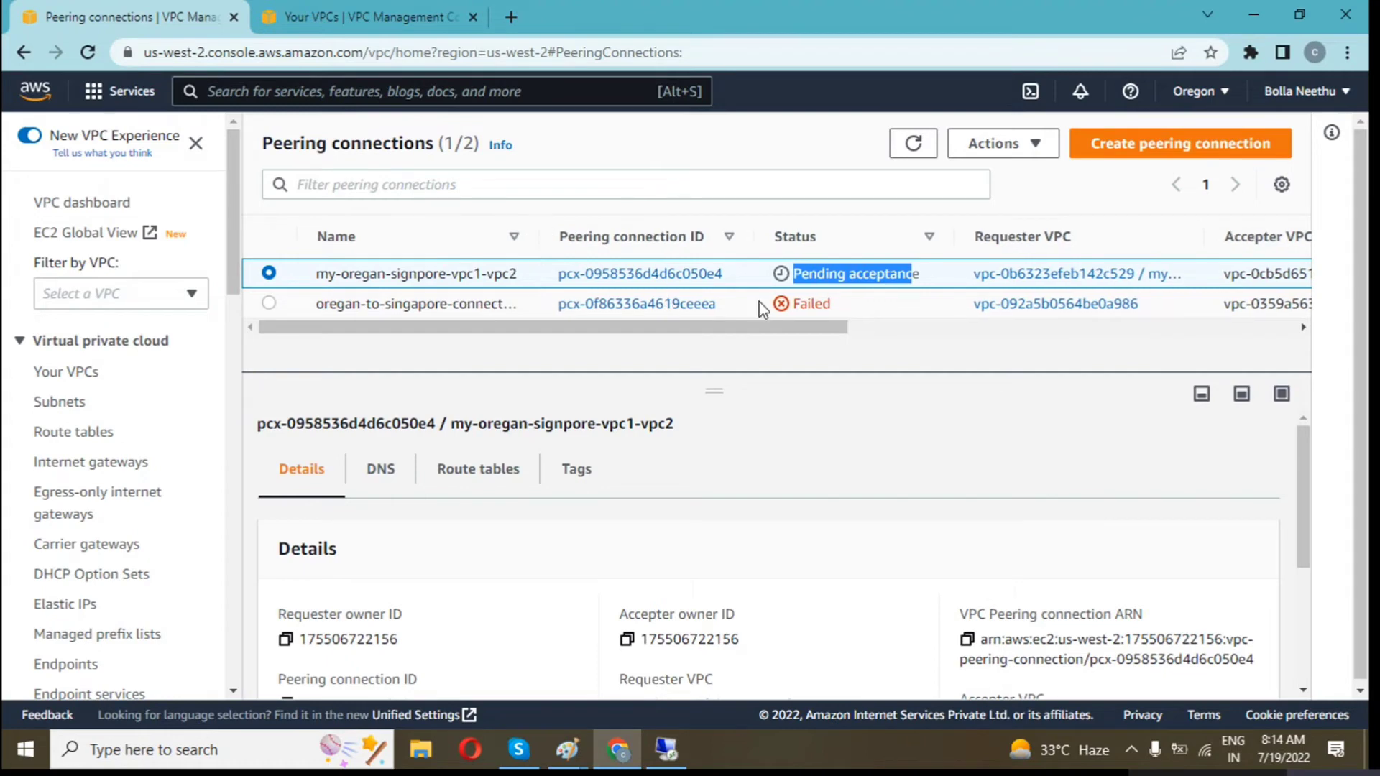
pyautogui.click(857, 214)
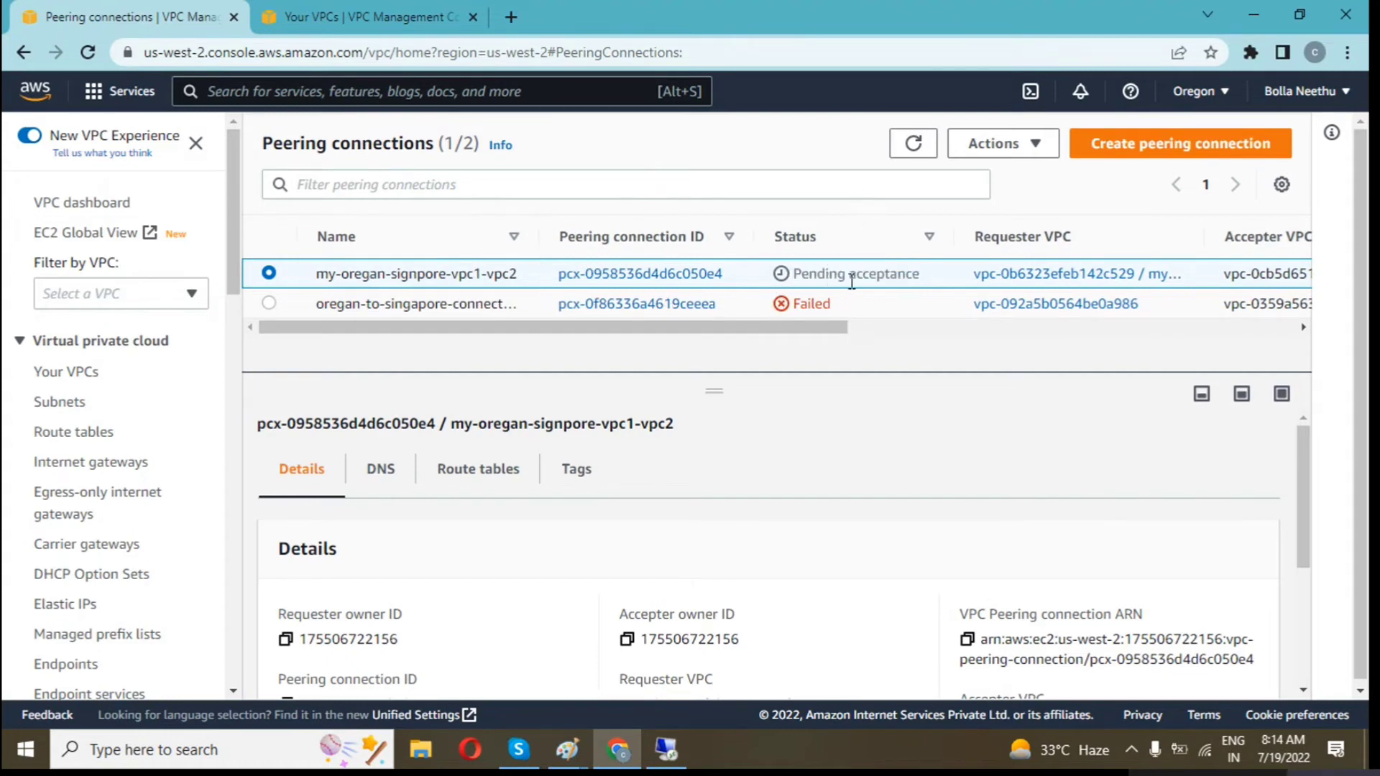
pyautogui.moveTo(912, 272); pyautogui.dragTo(796, 268)
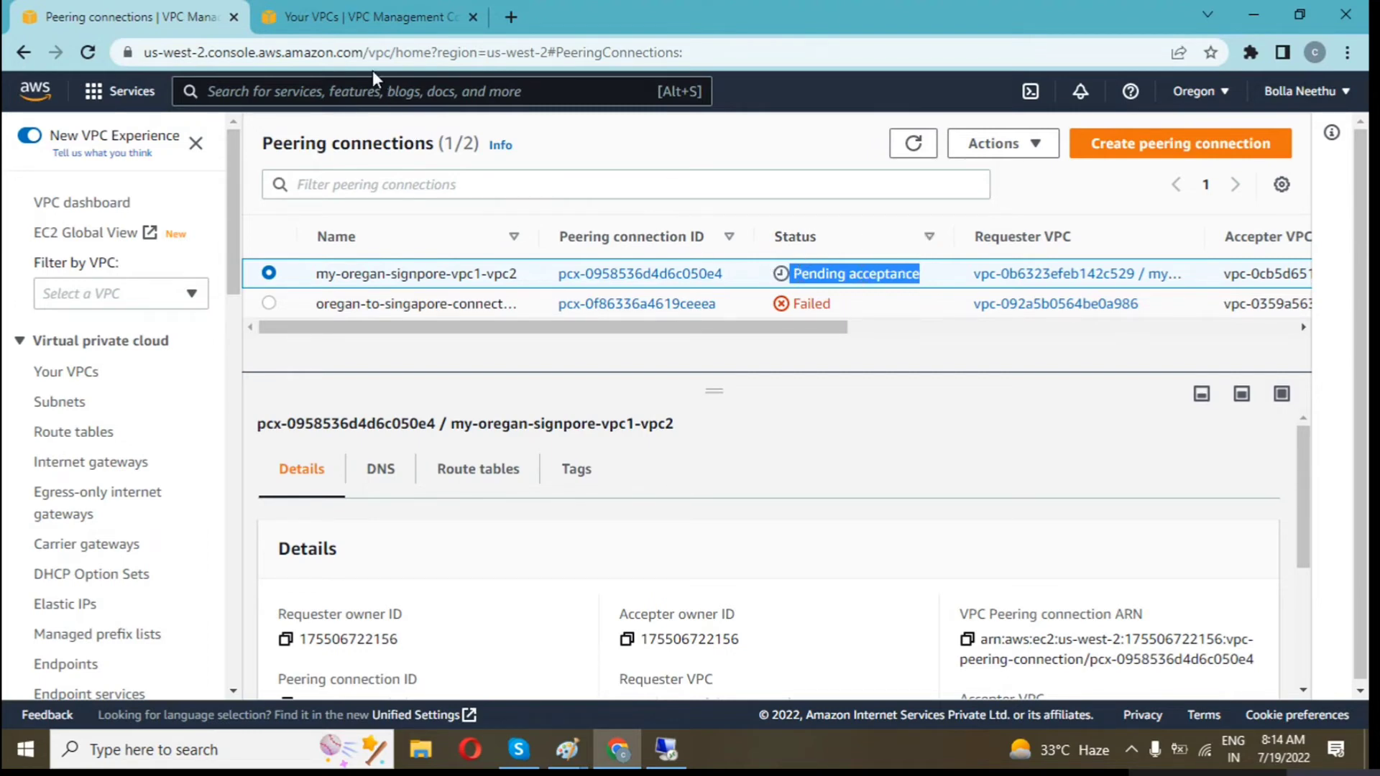
# Open the peering connections list in the Singapore region console and select the request pending acceptance
pyautogui.click(367, 23)
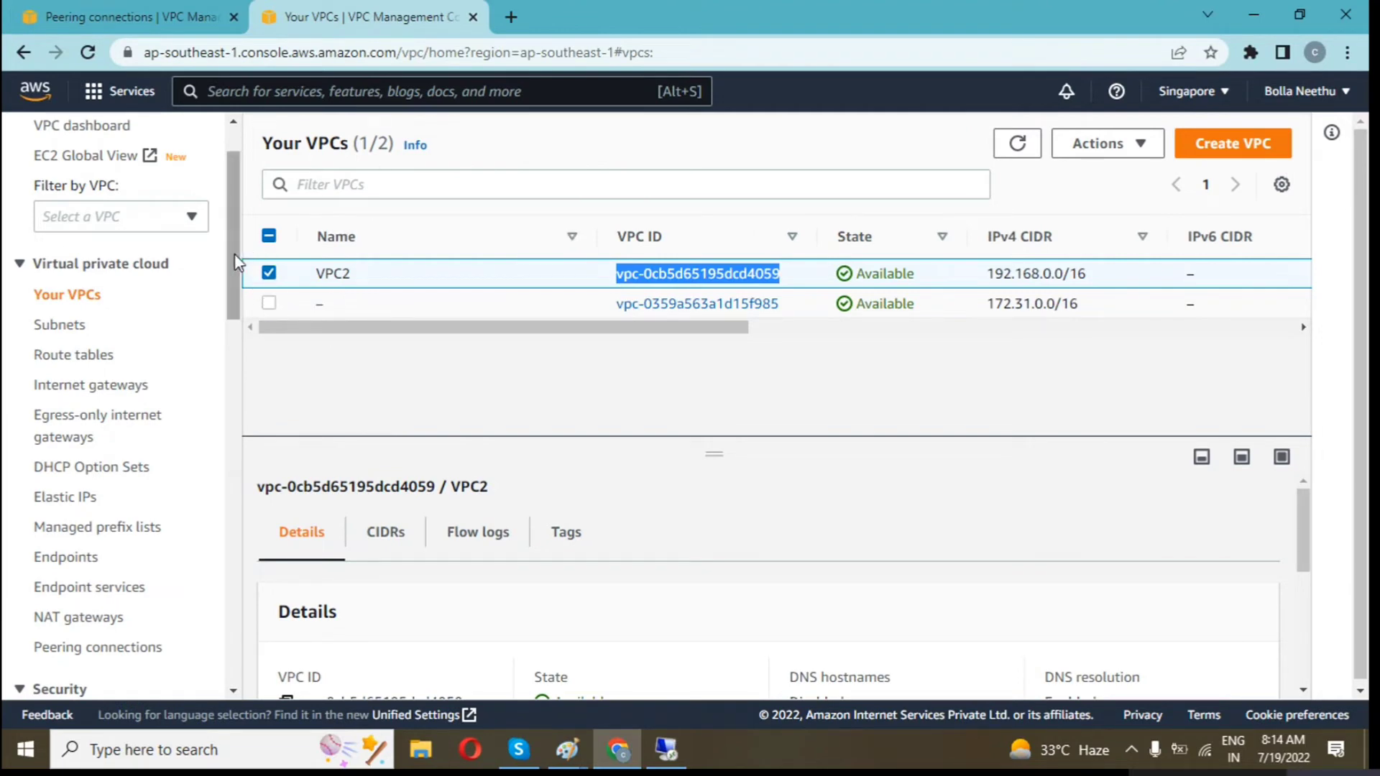
pyautogui.moveTo(235, 254); pyautogui.dragTo(241, 332)
pyautogui.click(119, 378)
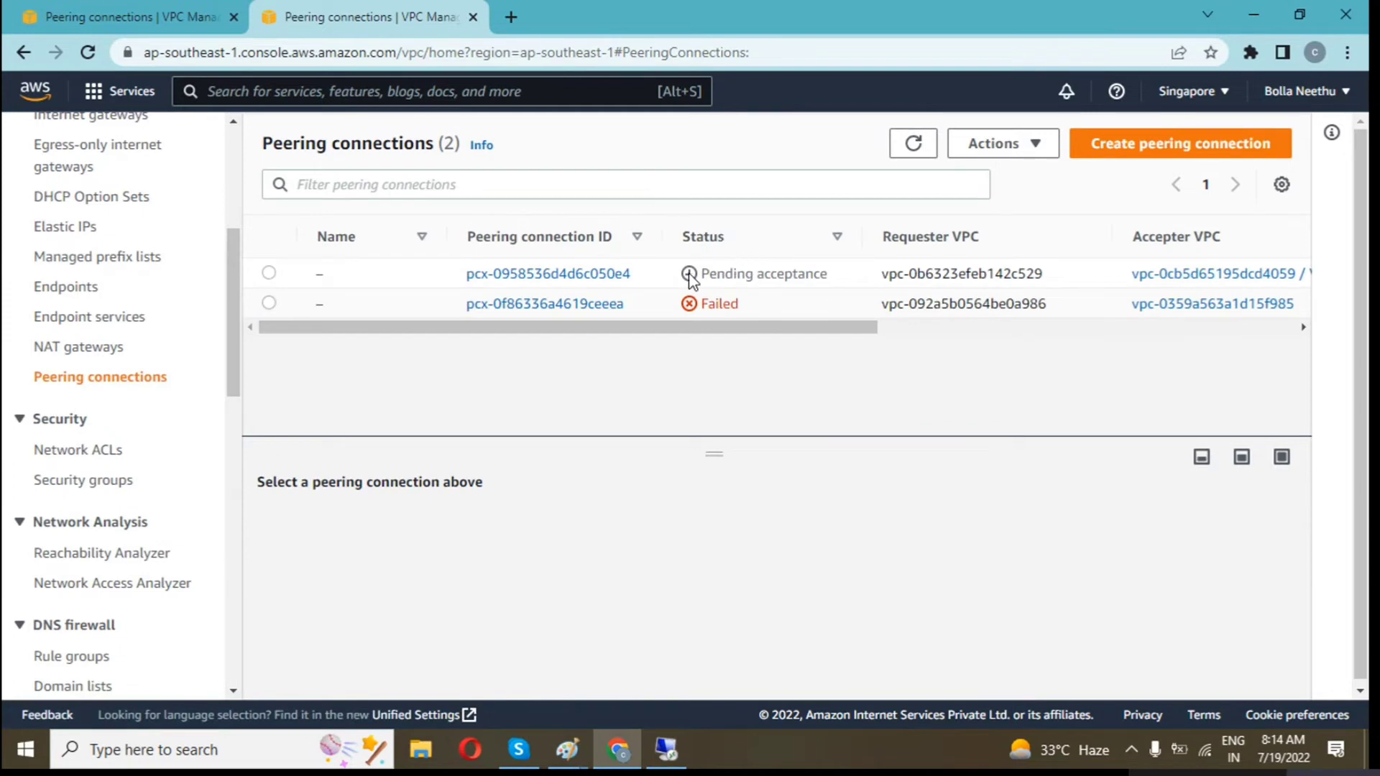
pyautogui.click(269, 274)
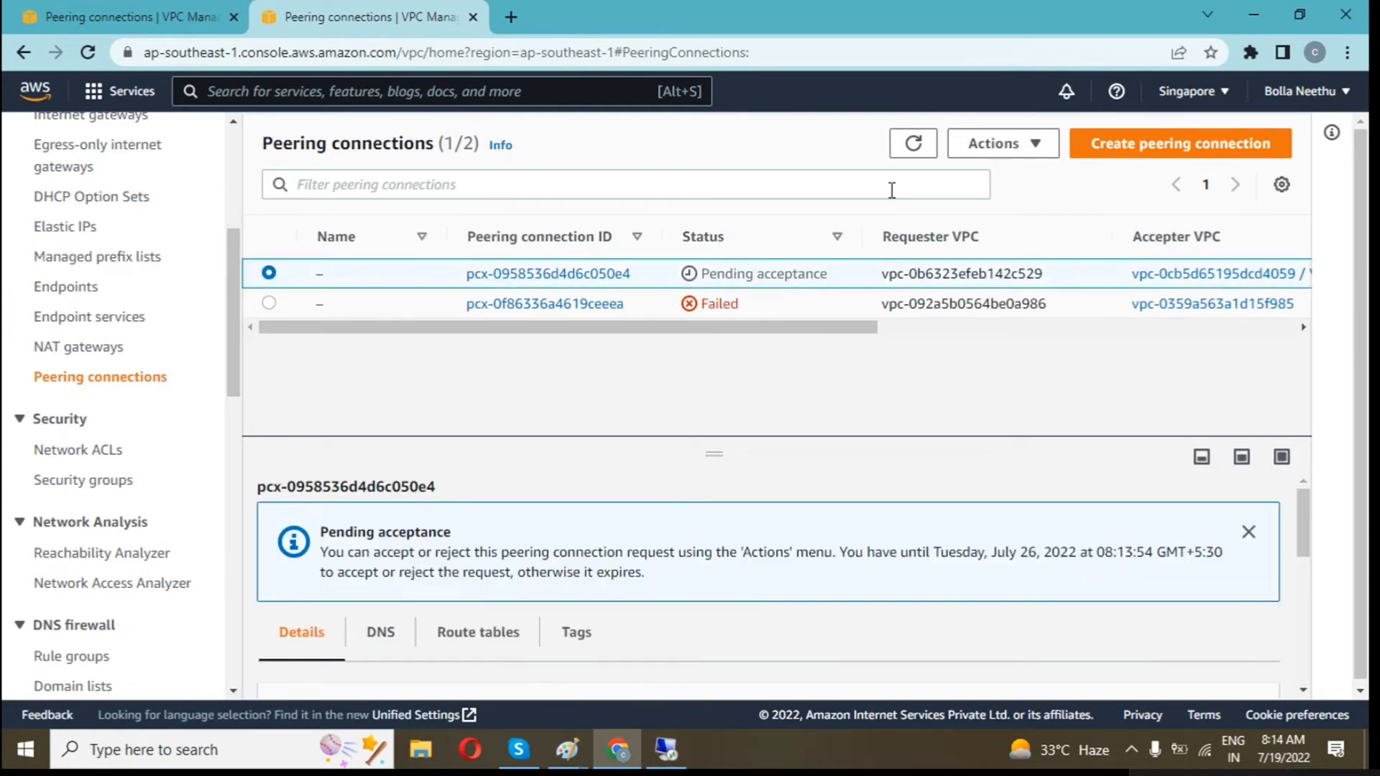
pyautogui.click(979, 150)
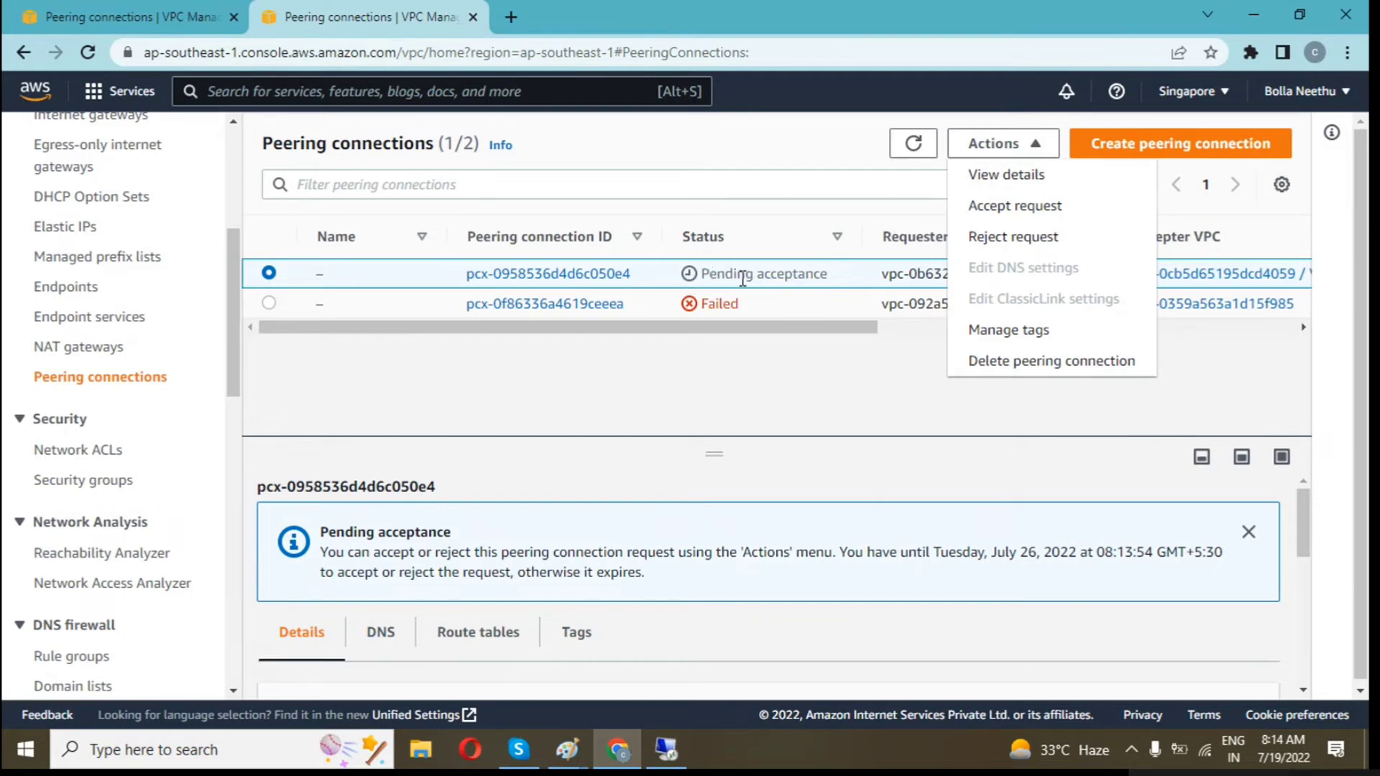
pyautogui.moveTo(705, 328)
pyautogui.mouseDown()
pyautogui.moveTo(732, 331)
pyautogui.moveTo(687, 334)
pyautogui.mouseUp()
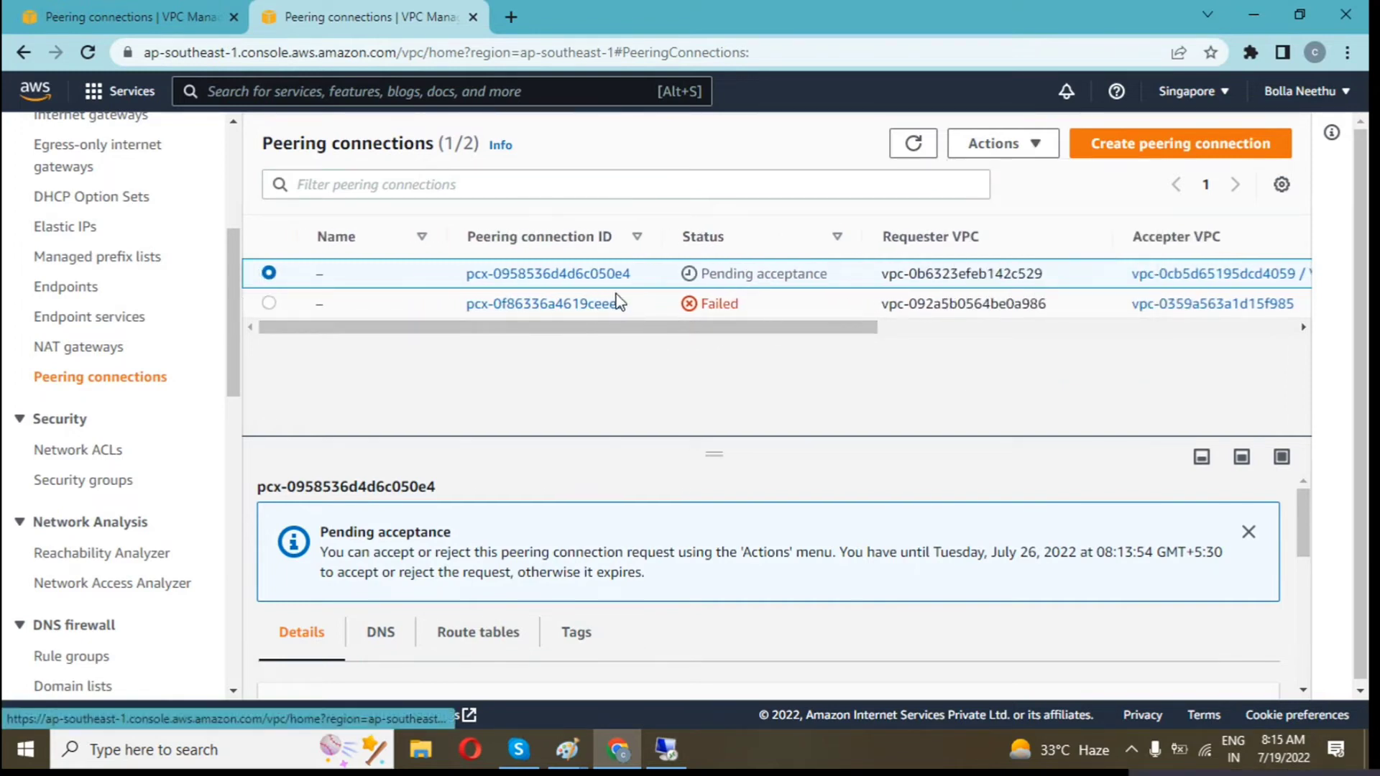
pyautogui.click(1002, 148)
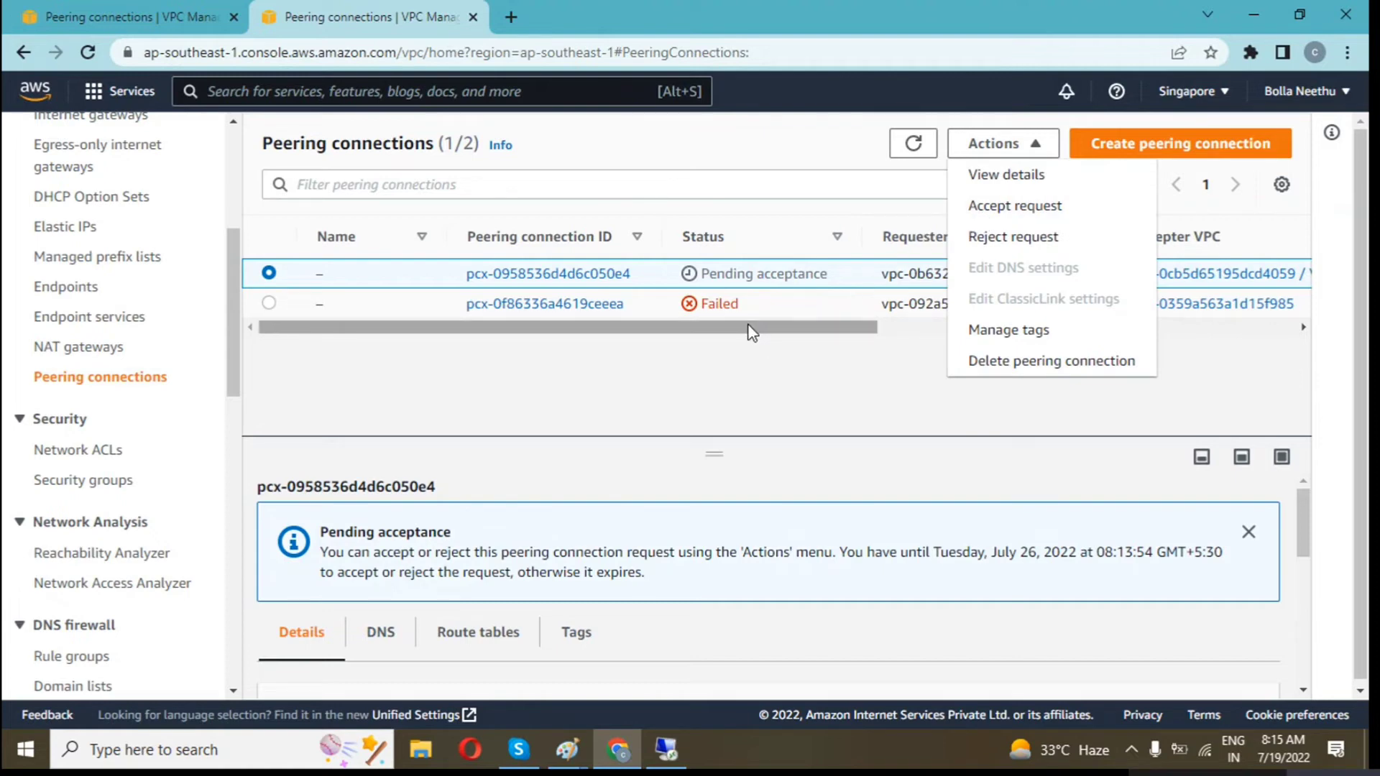
pyautogui.click(724, 385)
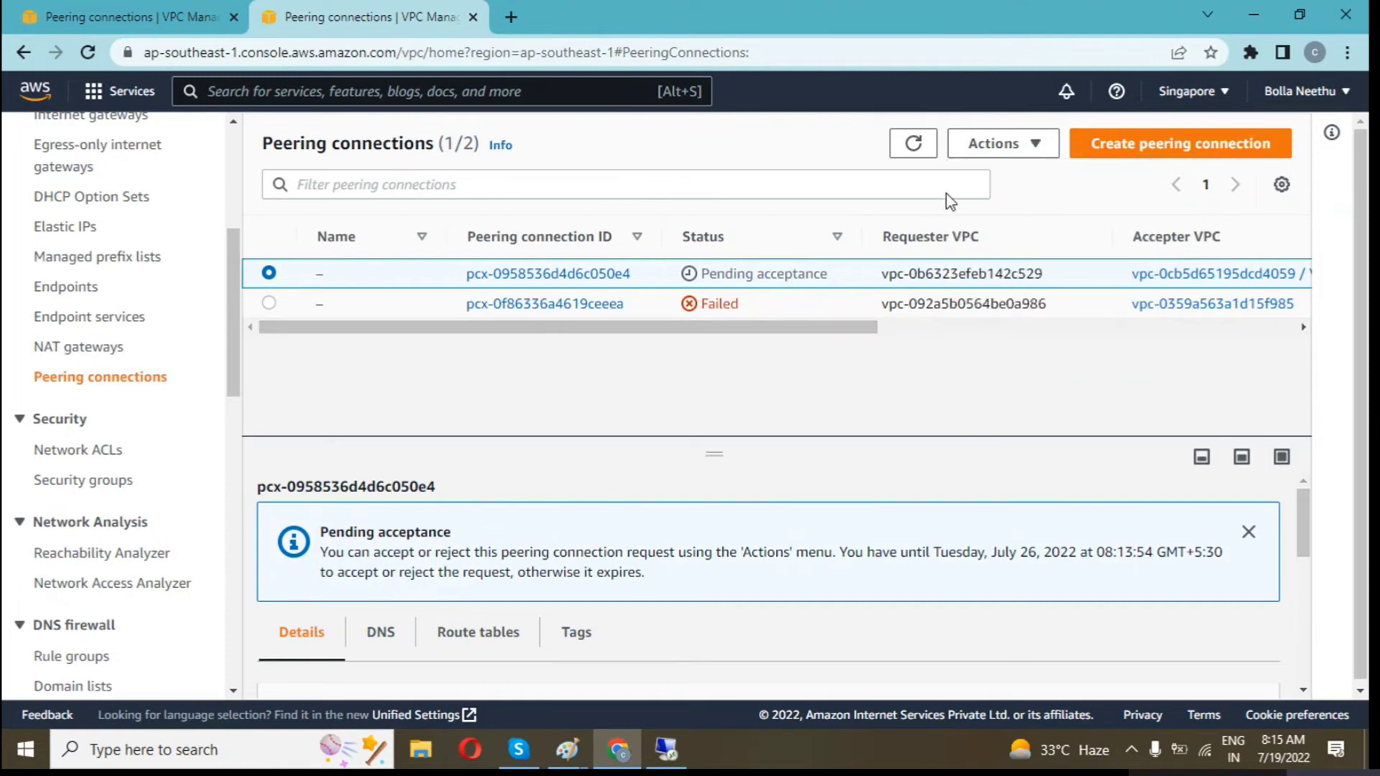
# Accept the selected VPC peering request after reviewing its requester CIDR and owner details, and refresh the peering connections list
pyautogui.click(1038, 143)
pyautogui.click(1005, 208)
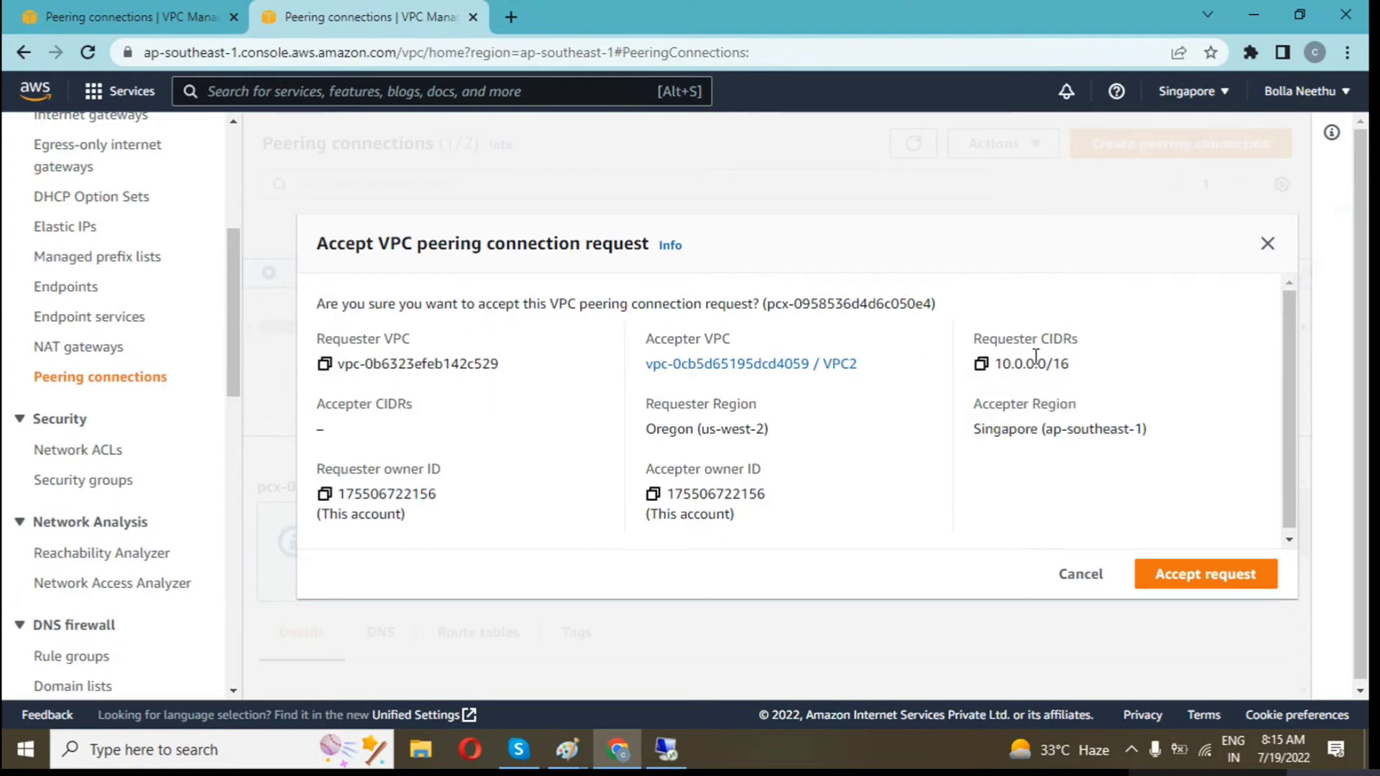
pyautogui.moveTo(1071, 363); pyautogui.dragTo(993, 365)
pyautogui.click(346, 437)
pyautogui.moveTo(345, 494); pyautogui.dragTo(437, 496)
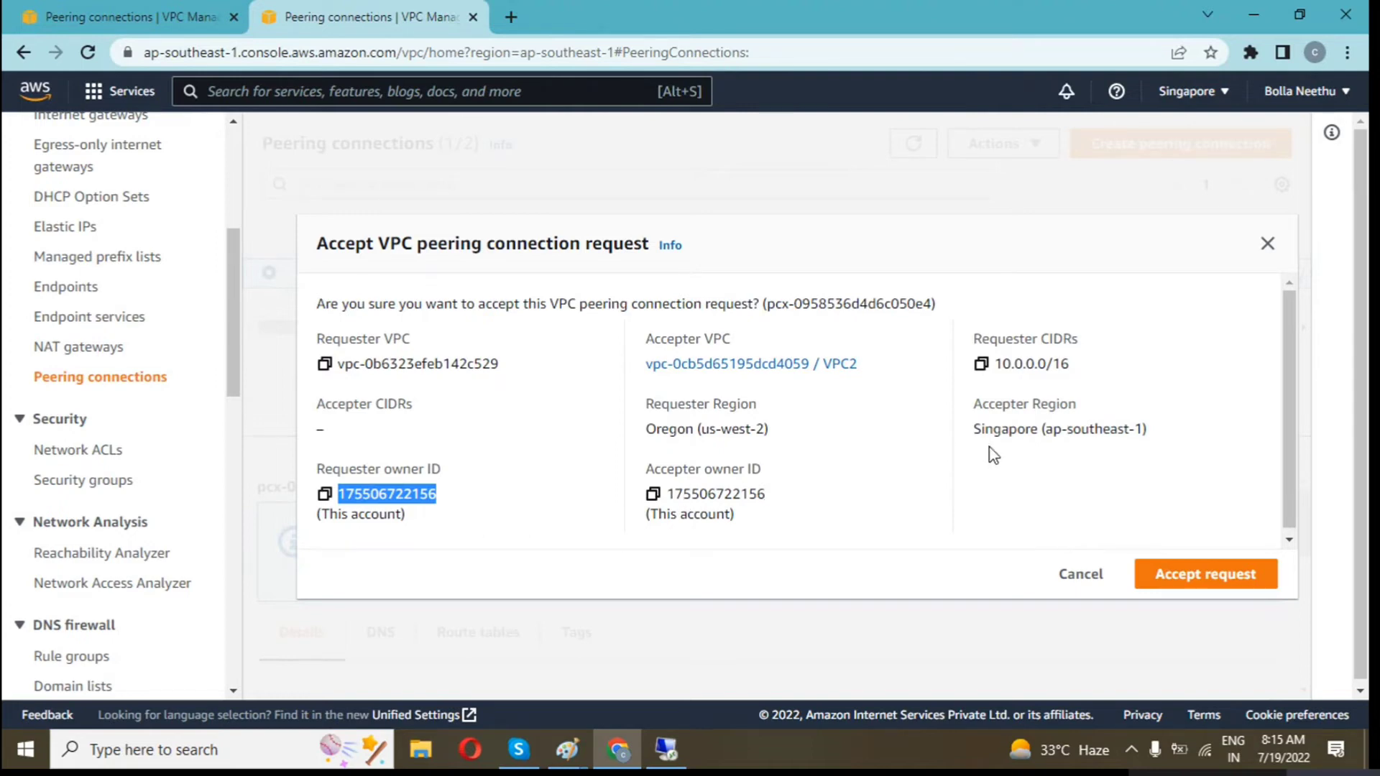
pyautogui.scroll(-1, 994, 455)
pyautogui.click(1165, 579)
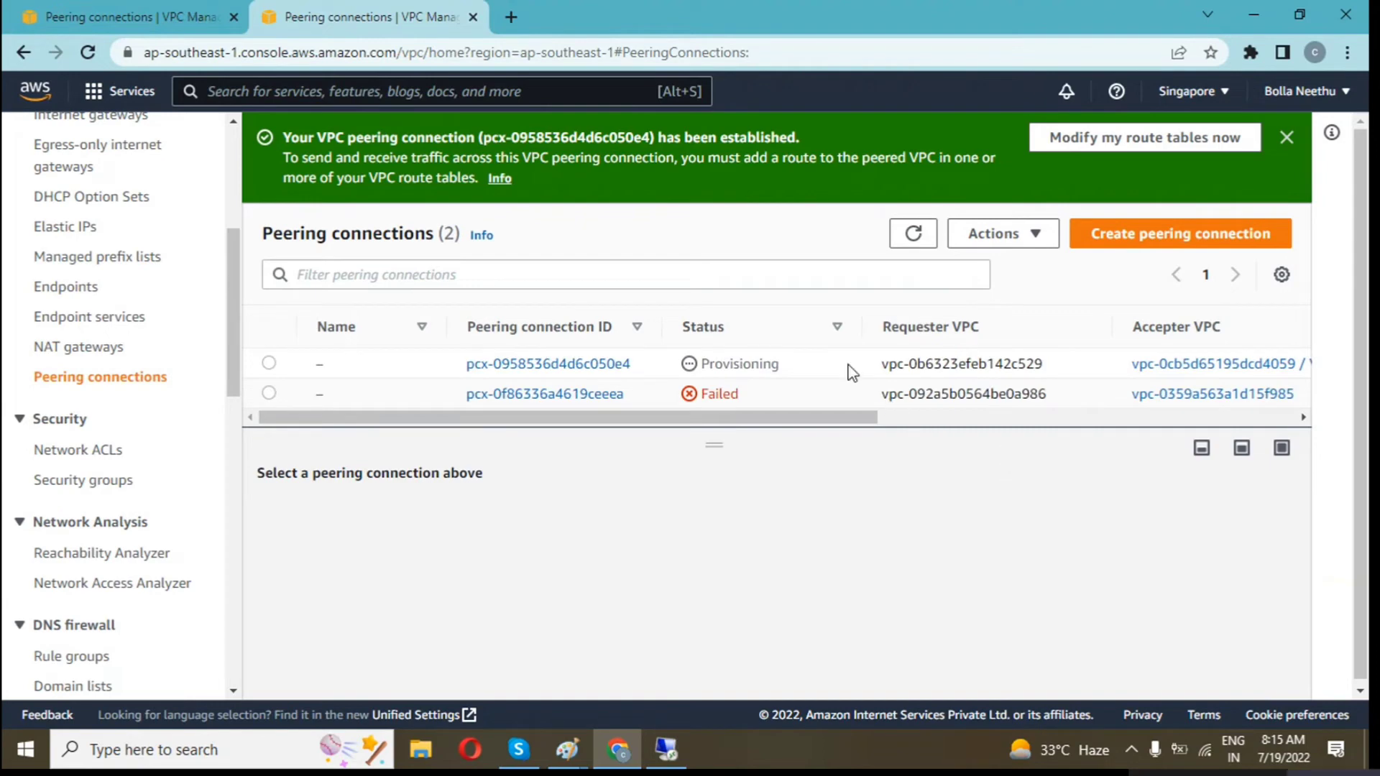
pyautogui.click(913, 235)
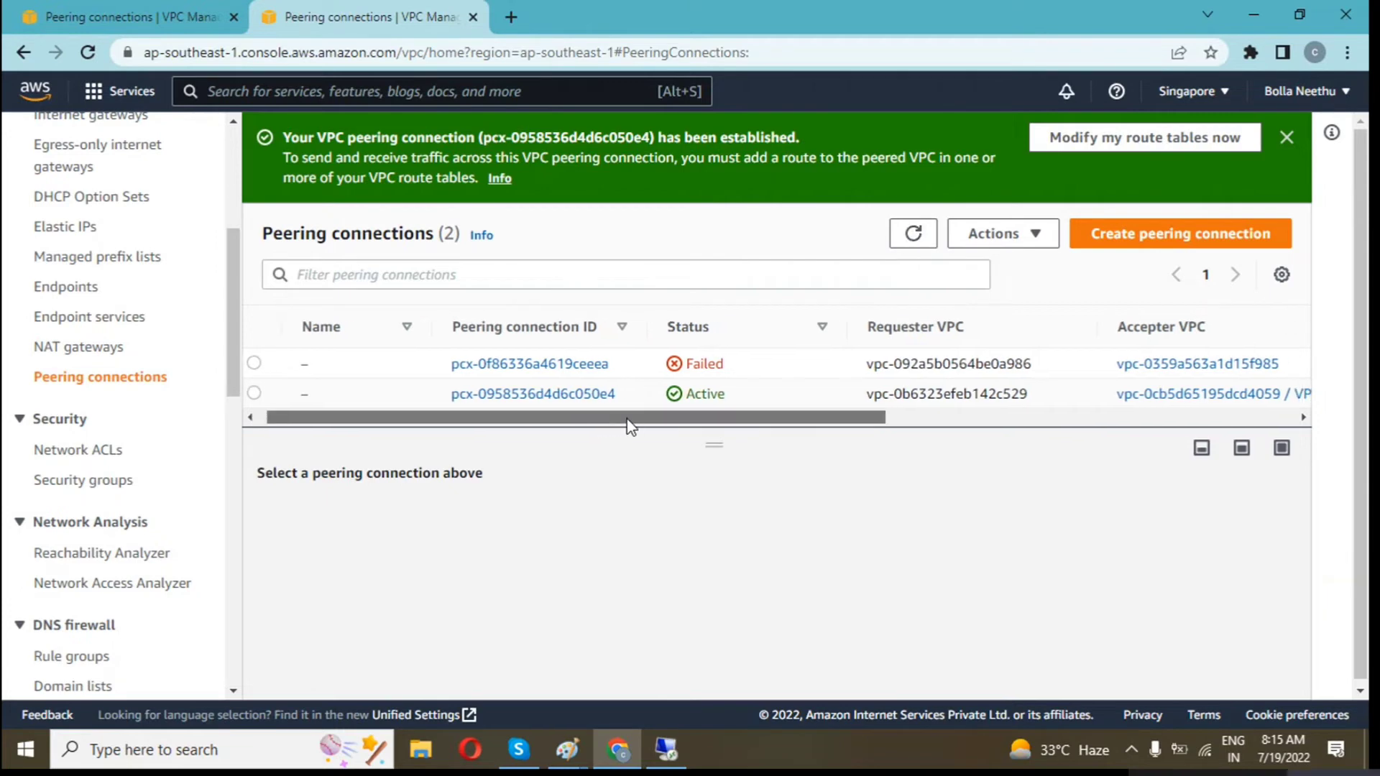
# Refresh Singapore's peering connections list to check the status of the accepted connection
pyautogui.click(922, 234)
pyautogui.click(917, 236)
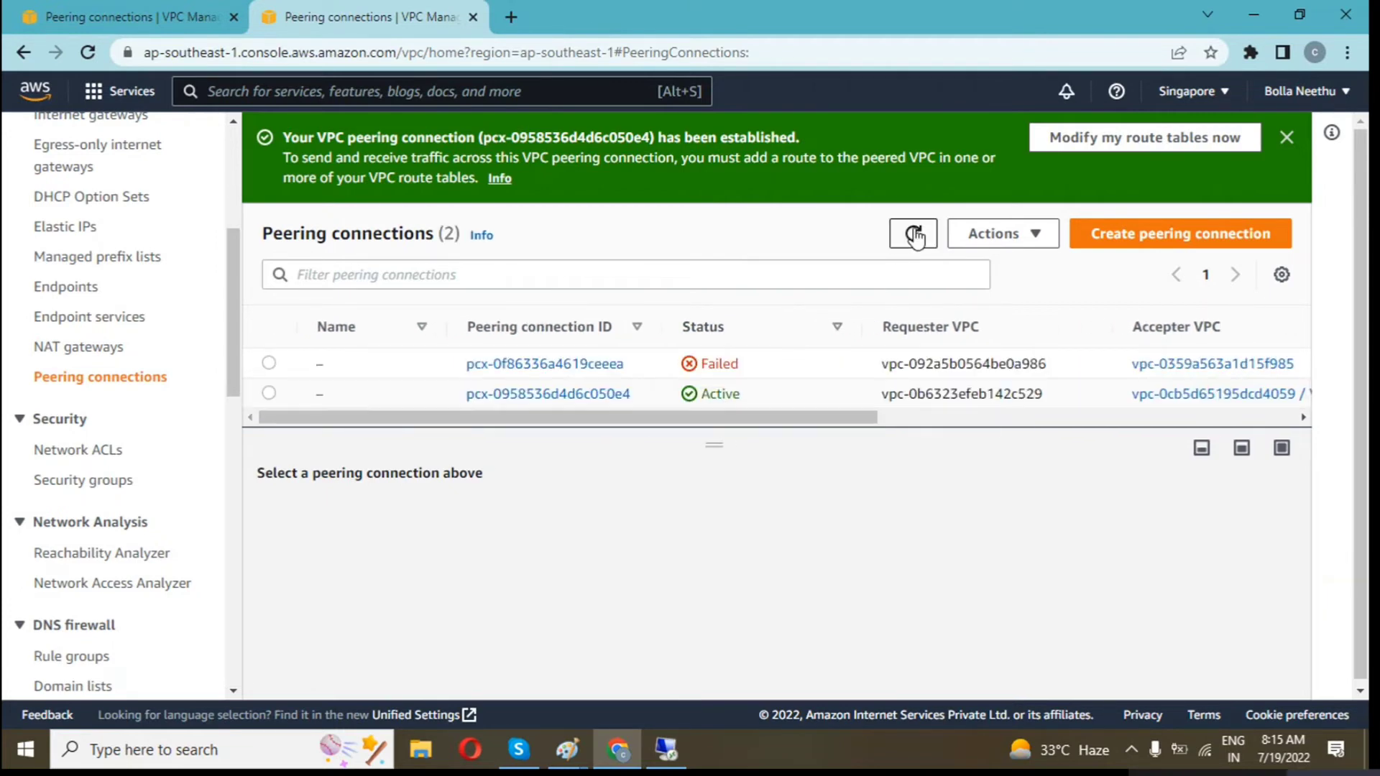
pyautogui.click(916, 236)
pyautogui.click(915, 236)
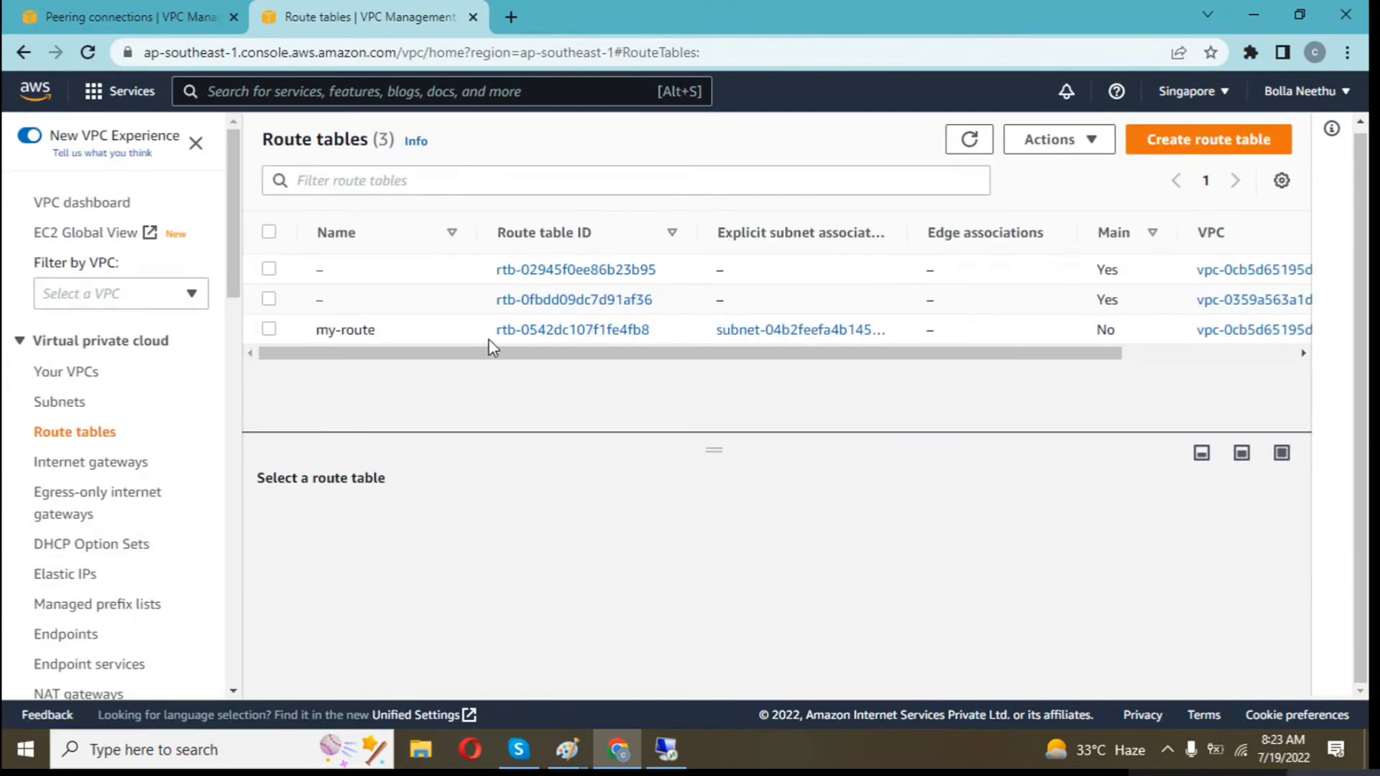
# Add a route with destination 10.0.0.0/16 to the my-route route table in Singapore
pyautogui.click(537, 331)
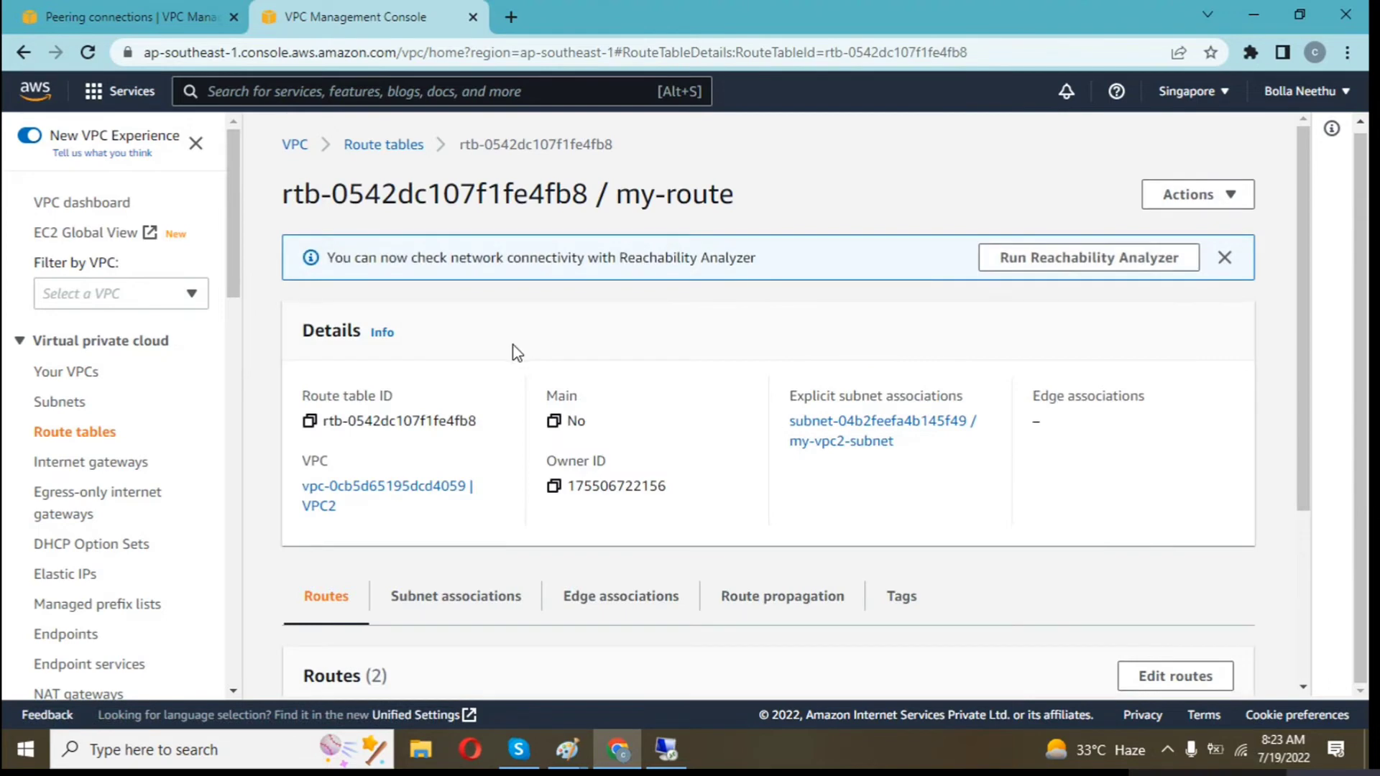
pyautogui.scroll(-3, 517, 352)
pyautogui.click(1208, 478)
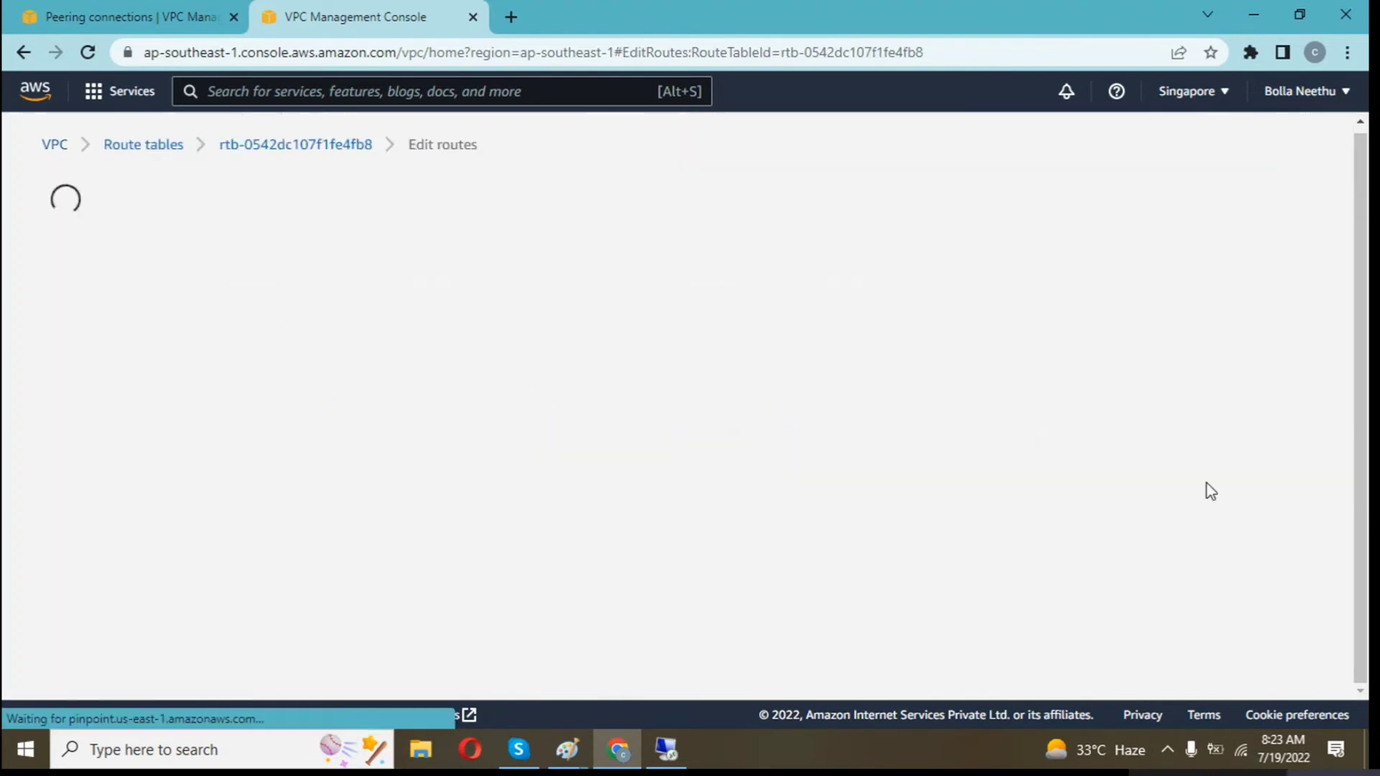
pyautogui.click(144, 438)
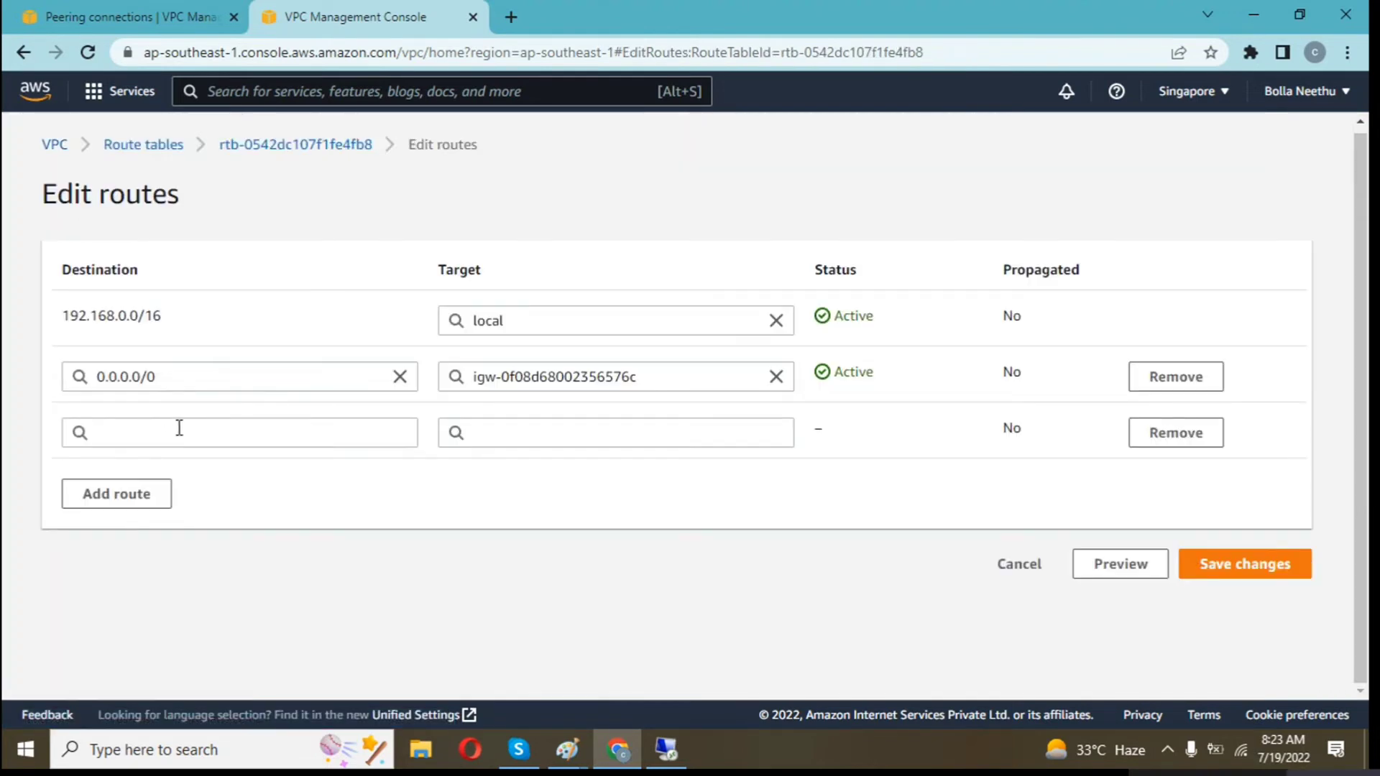
pyautogui.click(179, 428)
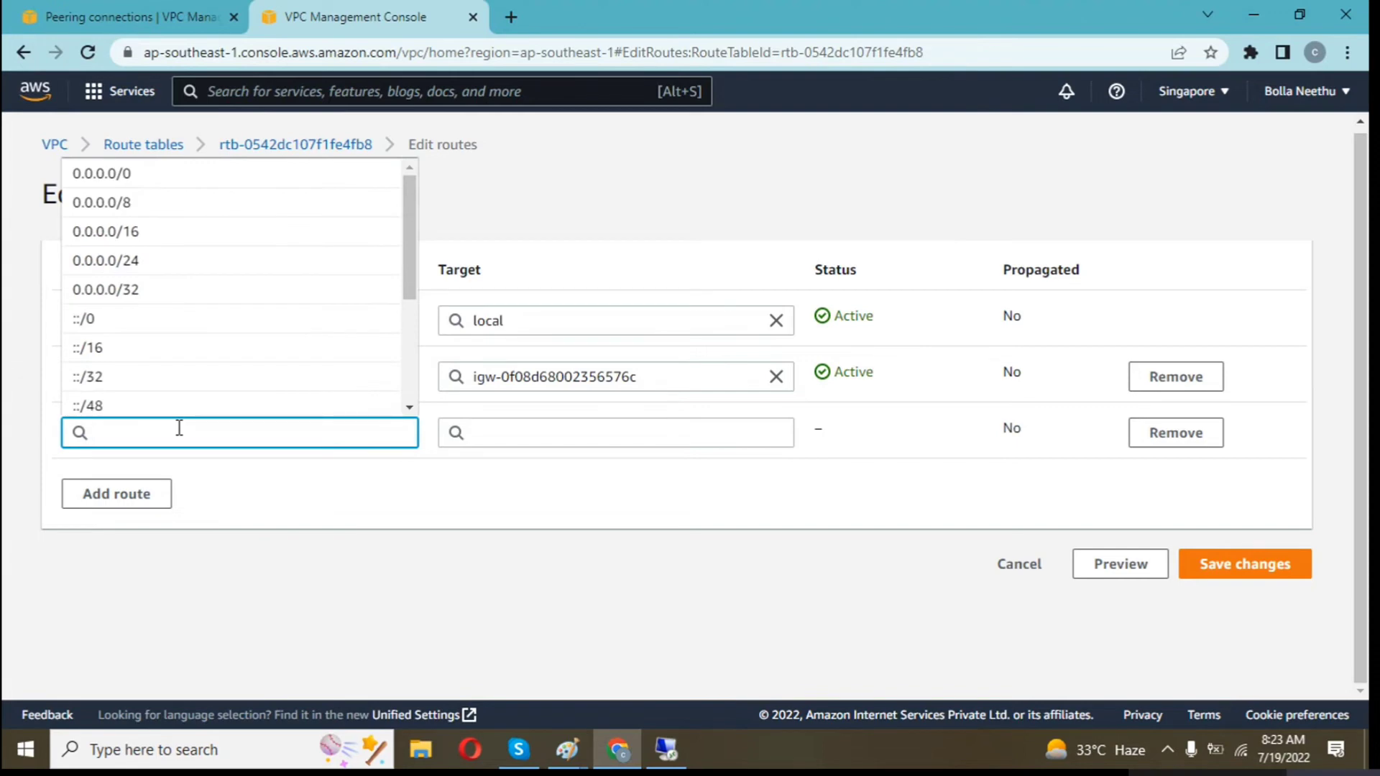
pyautogui.write('10.0.')
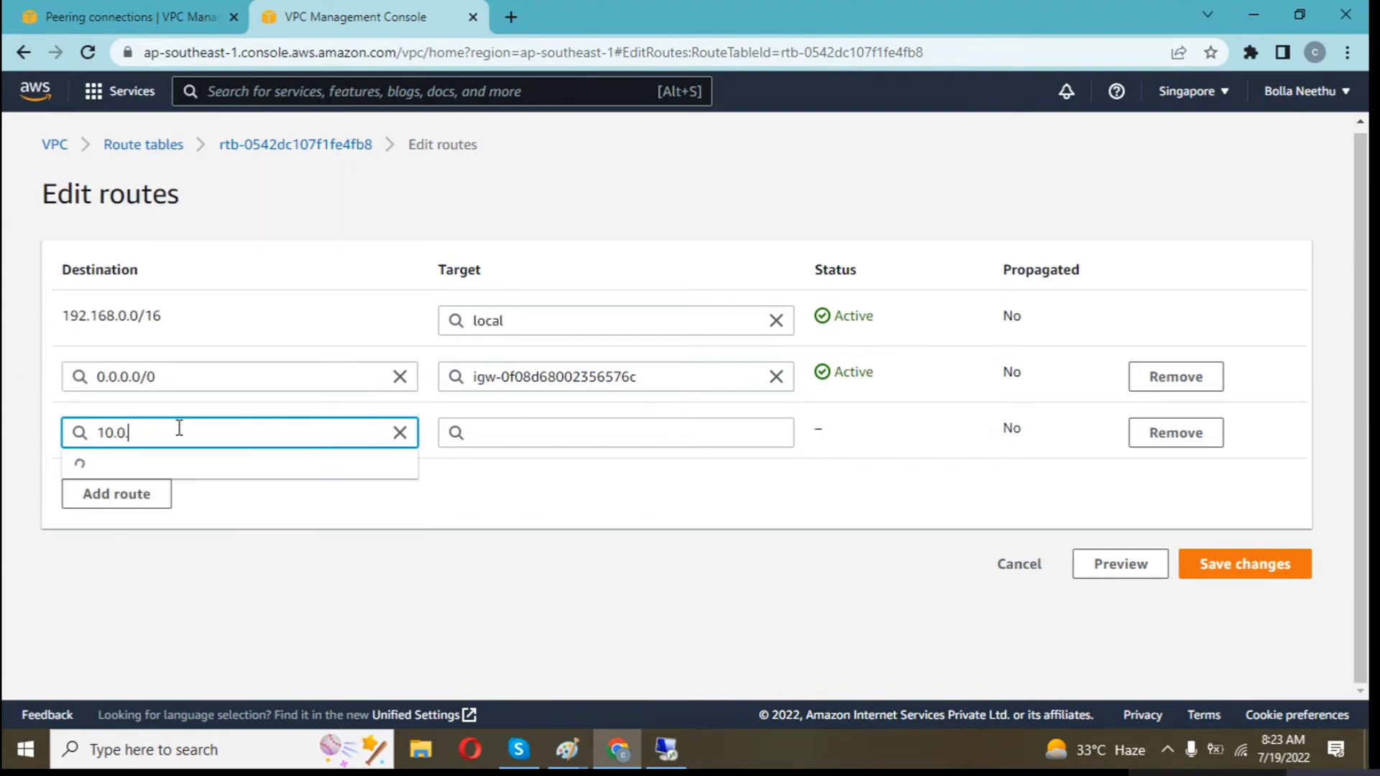
pyautogui.write('0.0')
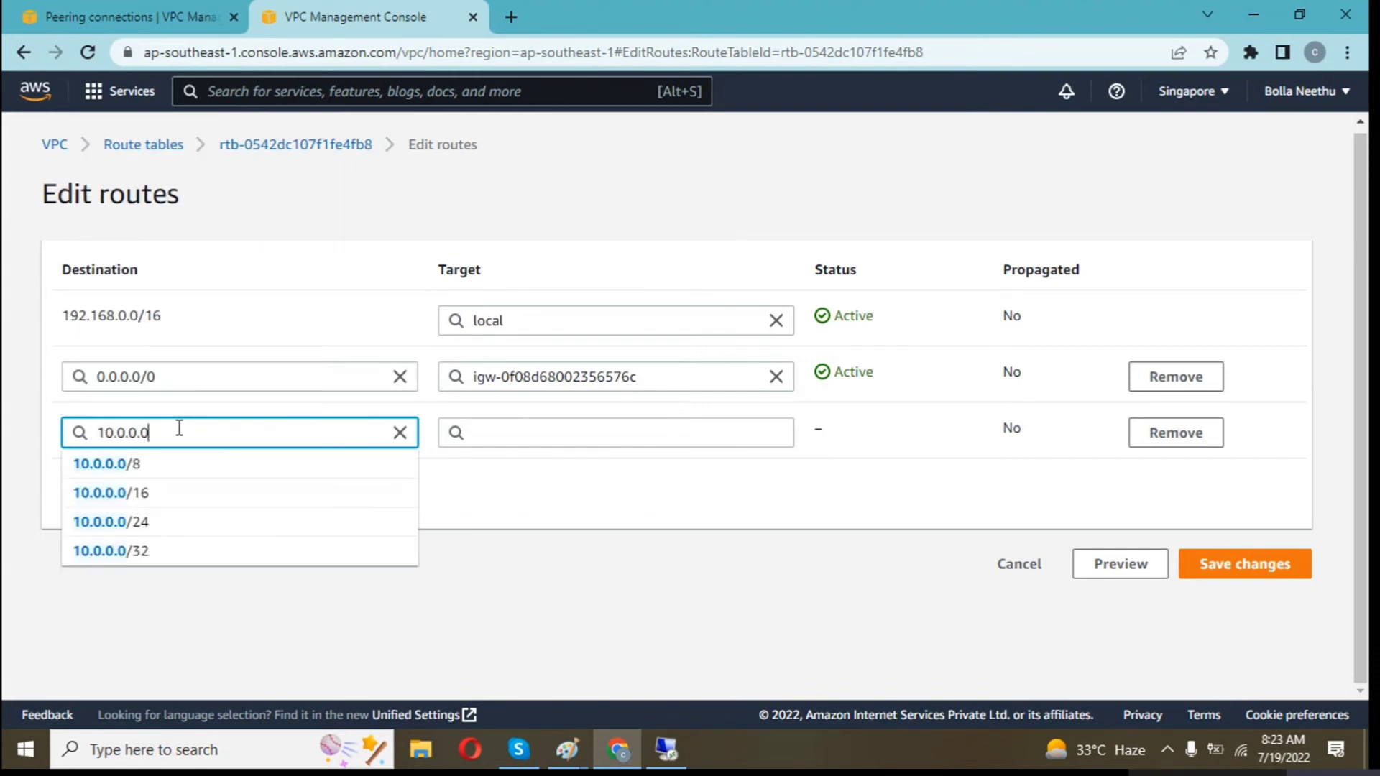
pyautogui.click(133, 503)
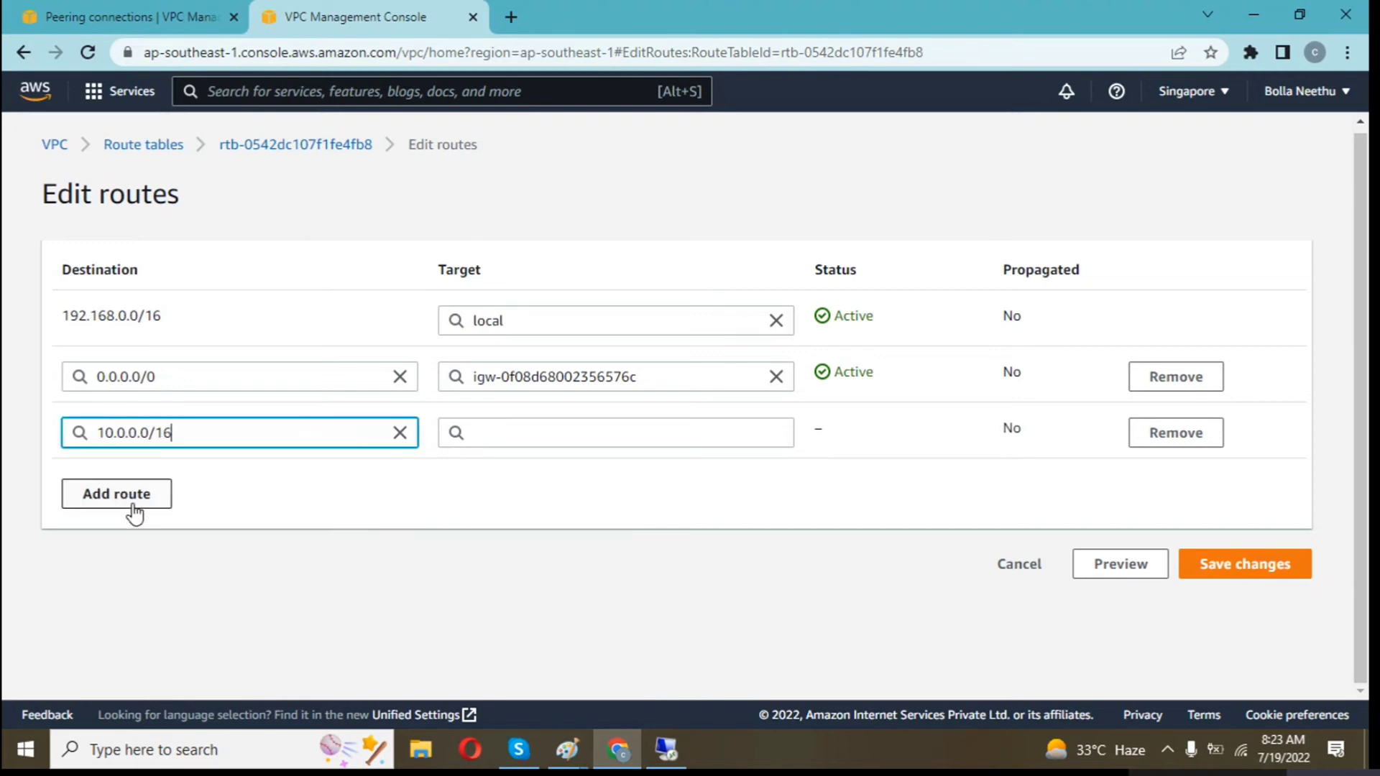
# Target the new 10.0.0.0/16 route at peering connection pcx-0958536d4d6c050e4 and save the route changes
pyautogui.click(509, 434)
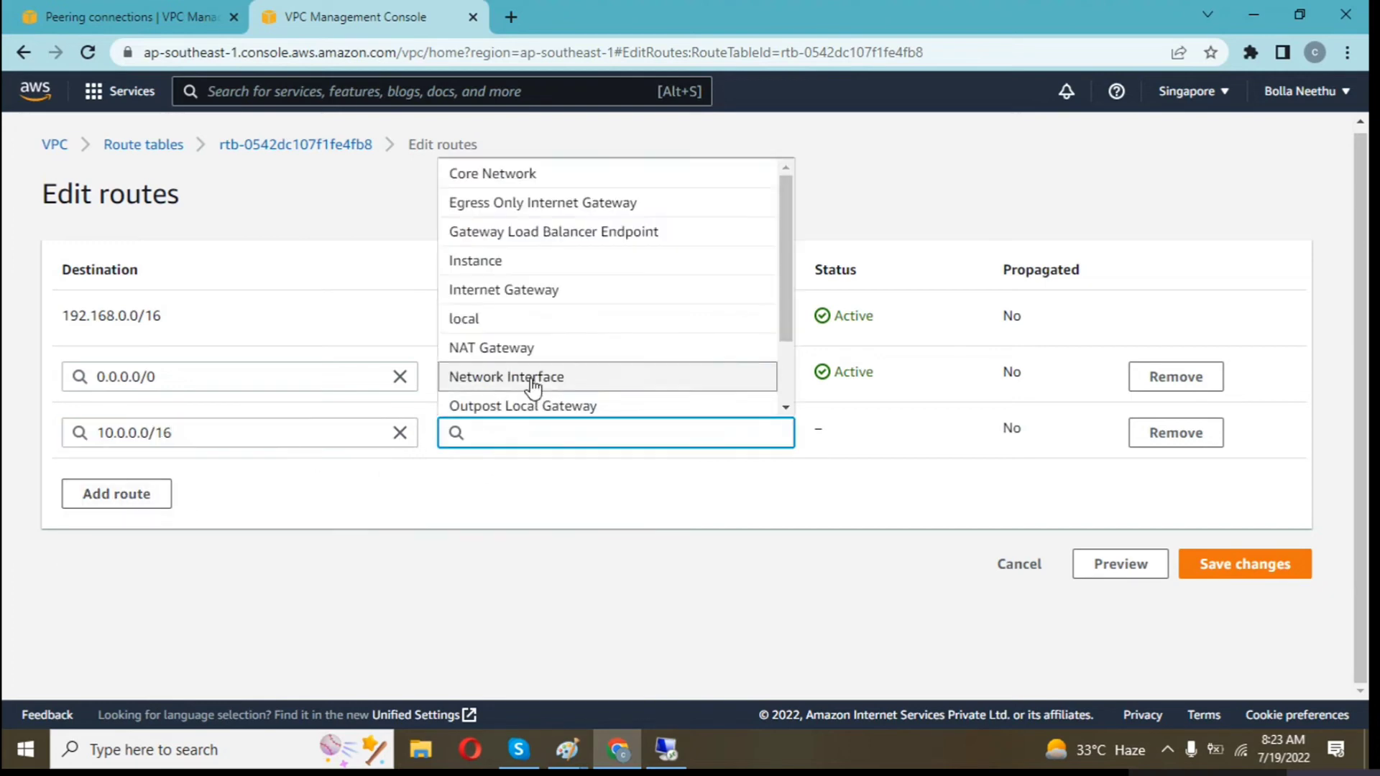
pyautogui.moveTo(783, 280); pyautogui.dragTo(796, 345)
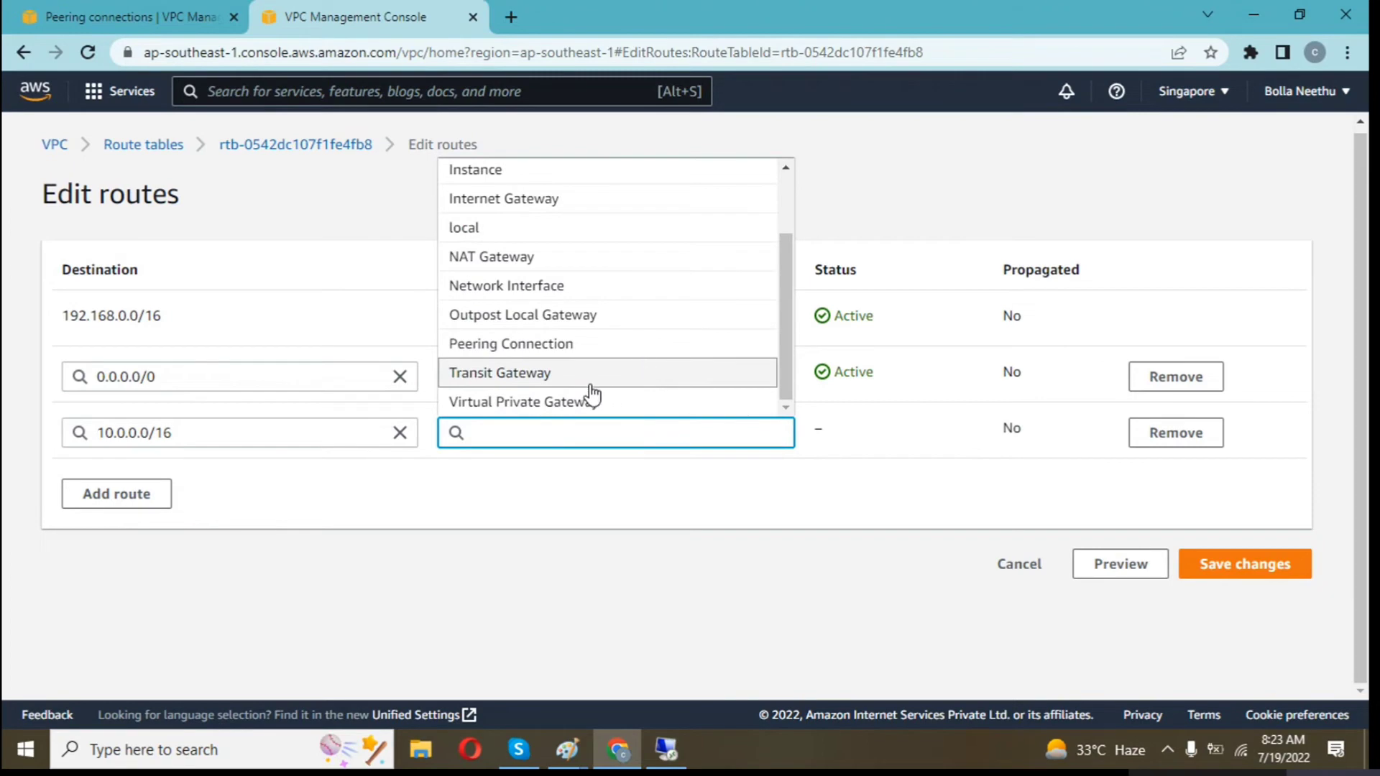
pyautogui.click(573, 345)
pyautogui.click(541, 465)
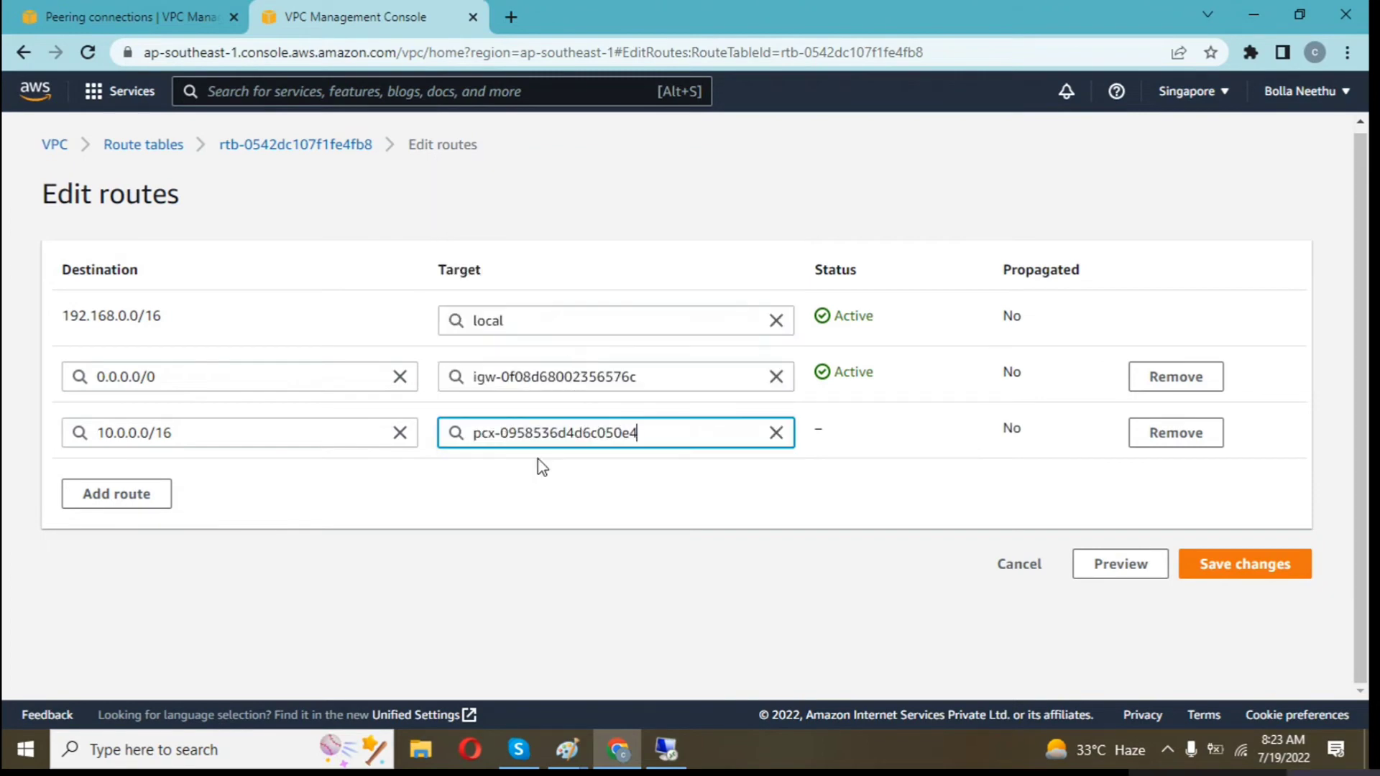
pyautogui.click(1241, 571)
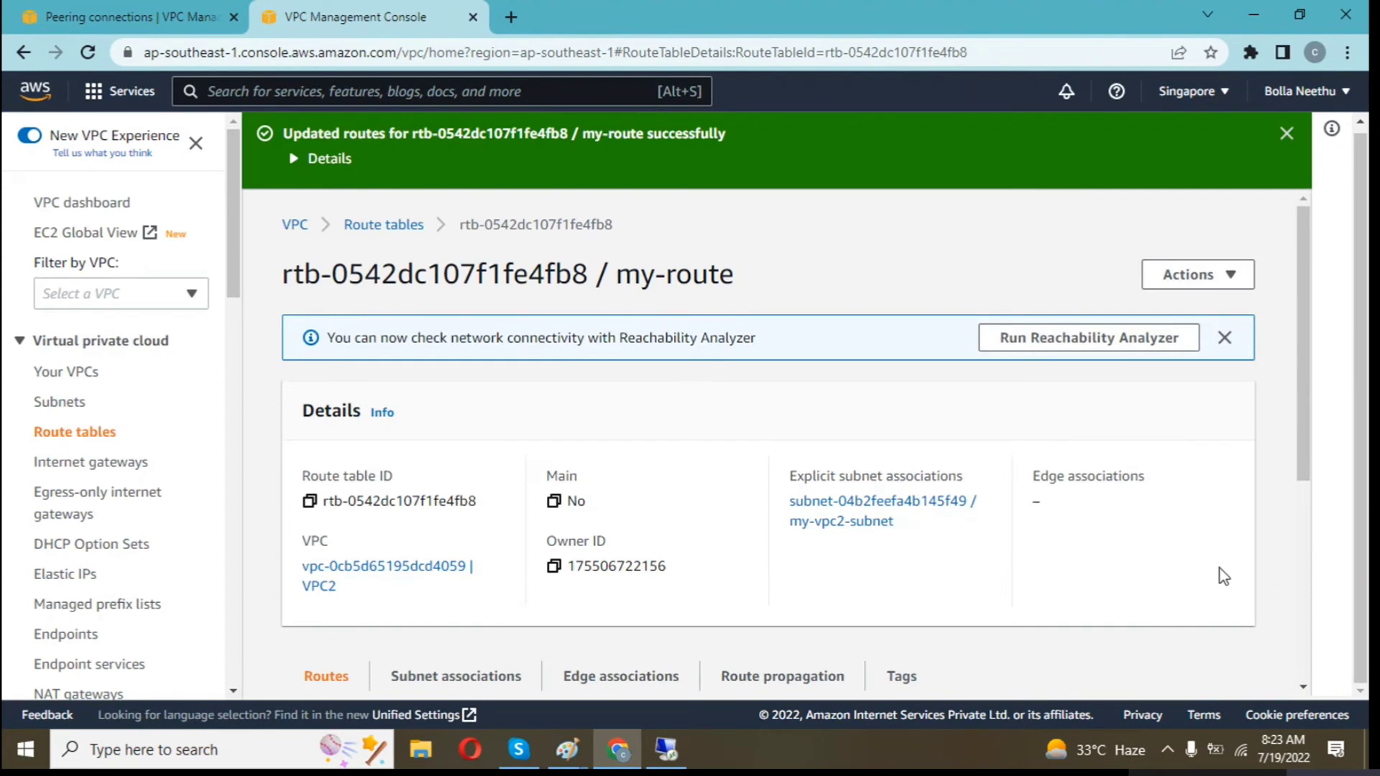
# Open the routes of my-vpc1's route table rtb-0ed5a268735fed2ba for editing in the Oregon region console
pyautogui.click(161, 18)
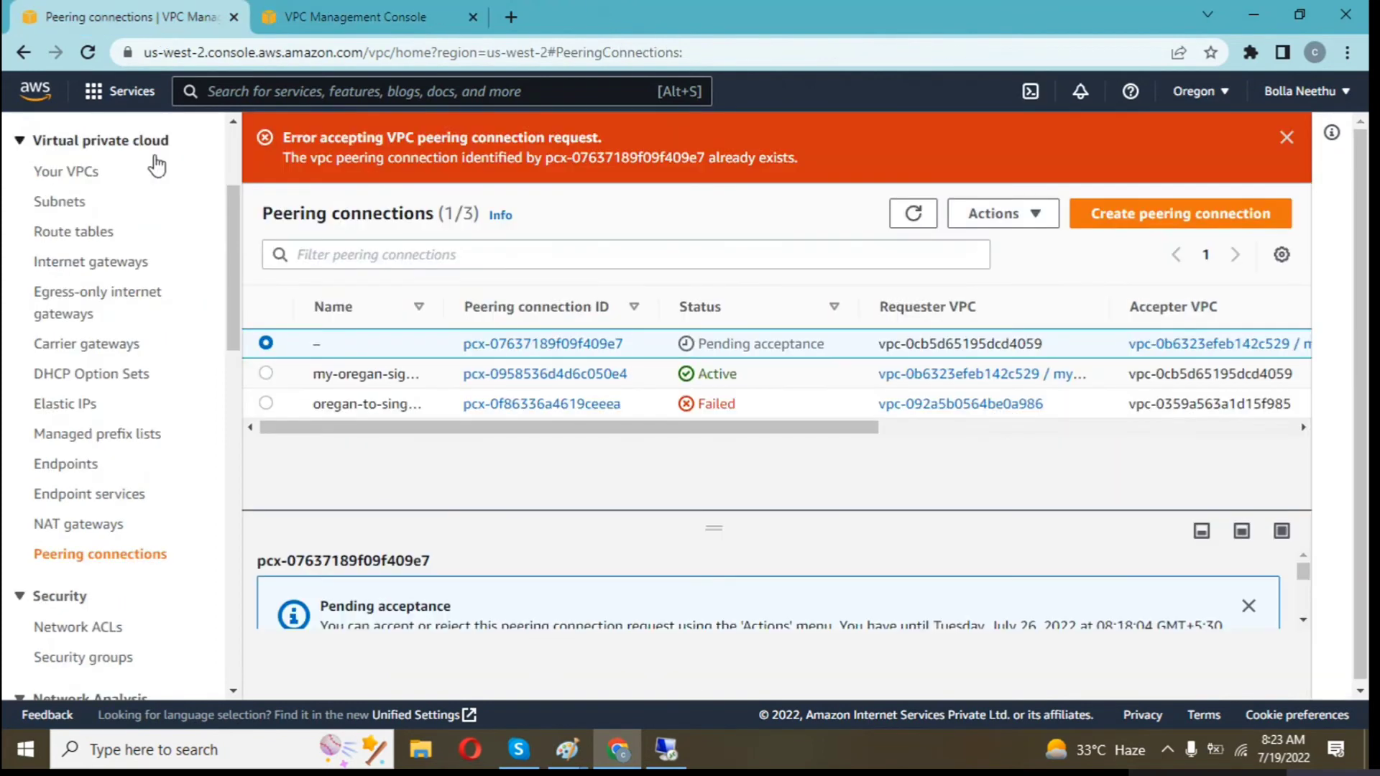
pyautogui.scroll(2, 107, 305)
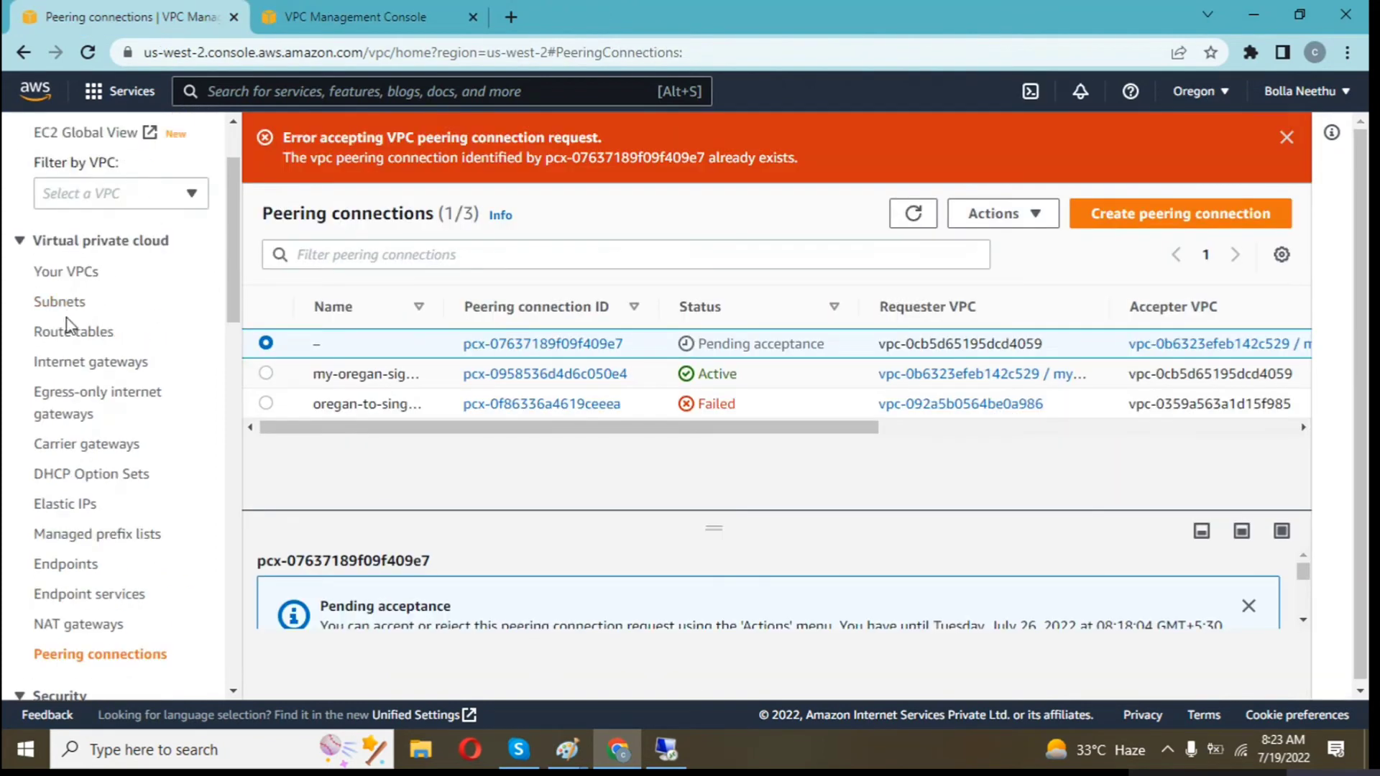
pyautogui.click(59, 335)
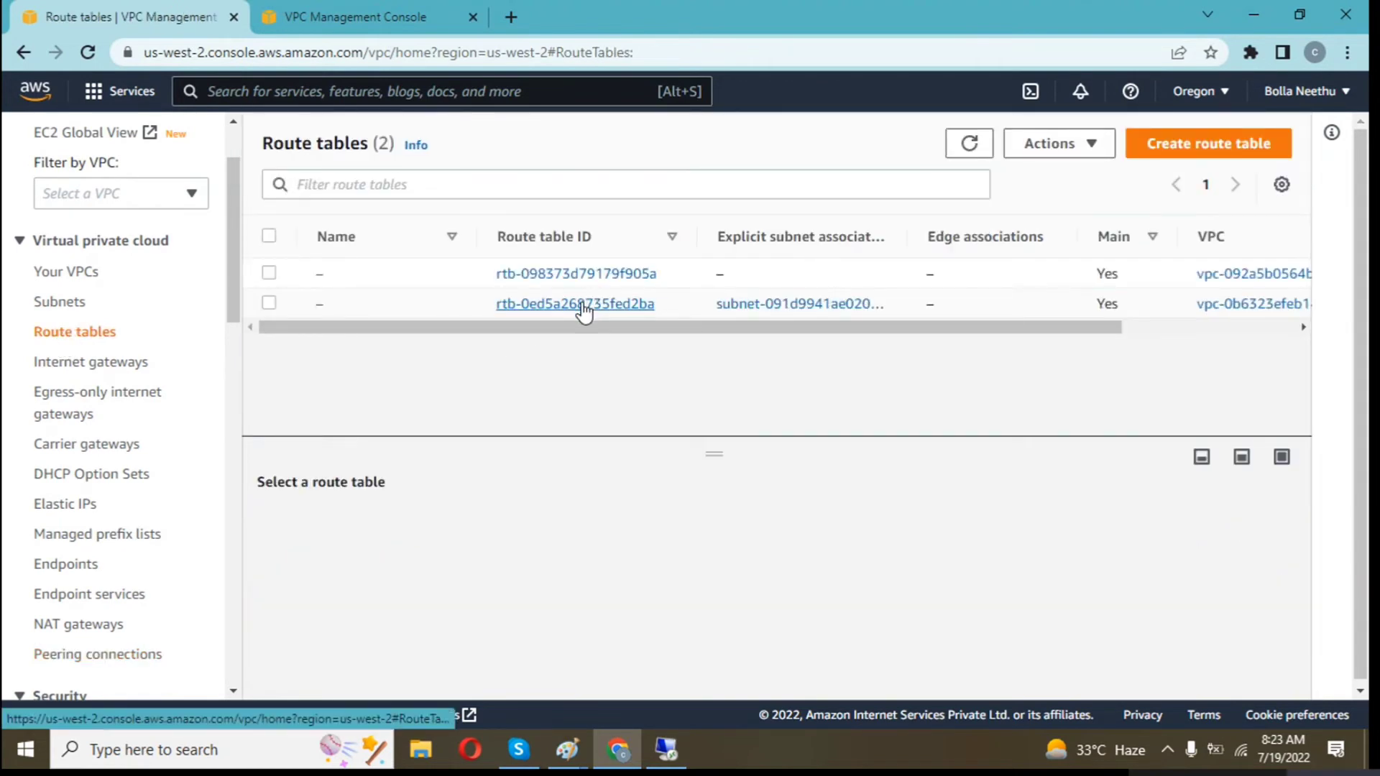
pyautogui.click(583, 305)
pyautogui.scroll(-3, 484, 432)
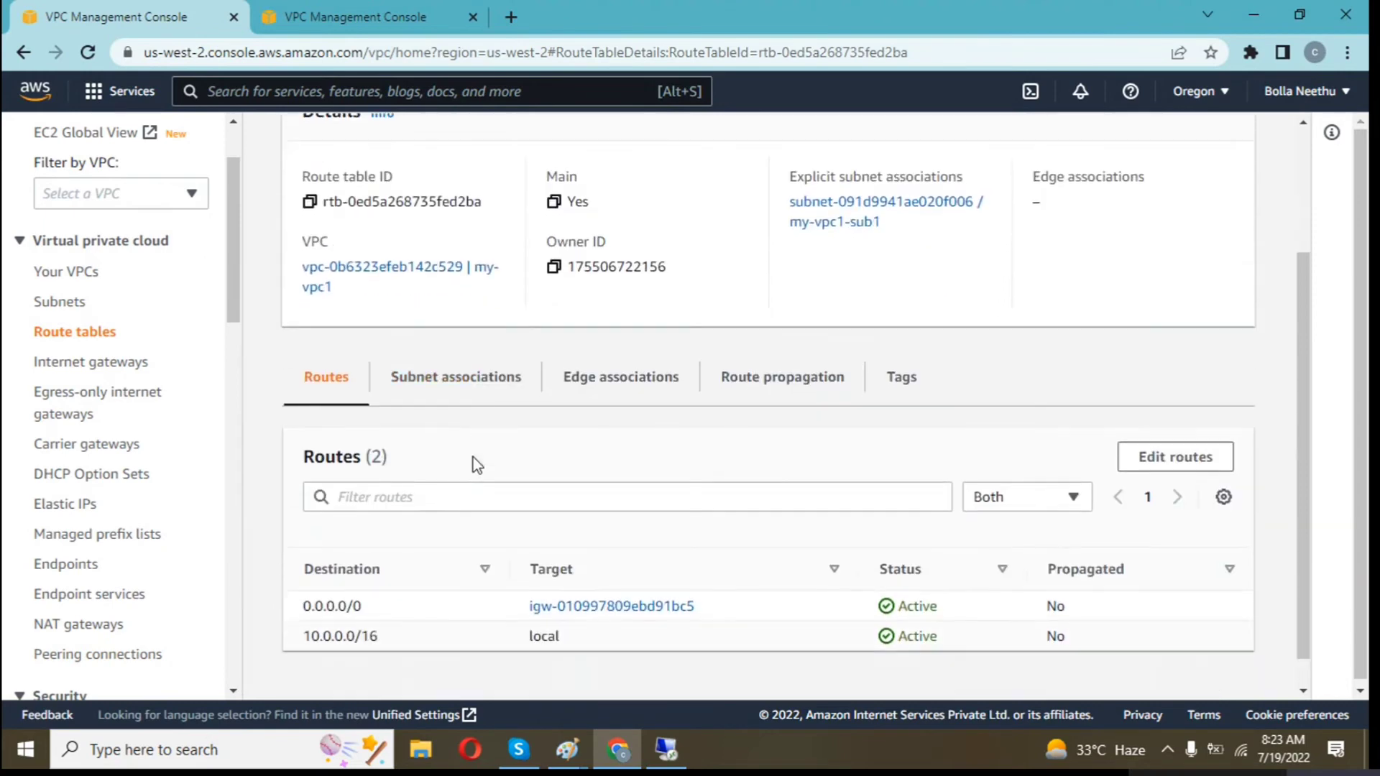
pyautogui.click(1174, 424)
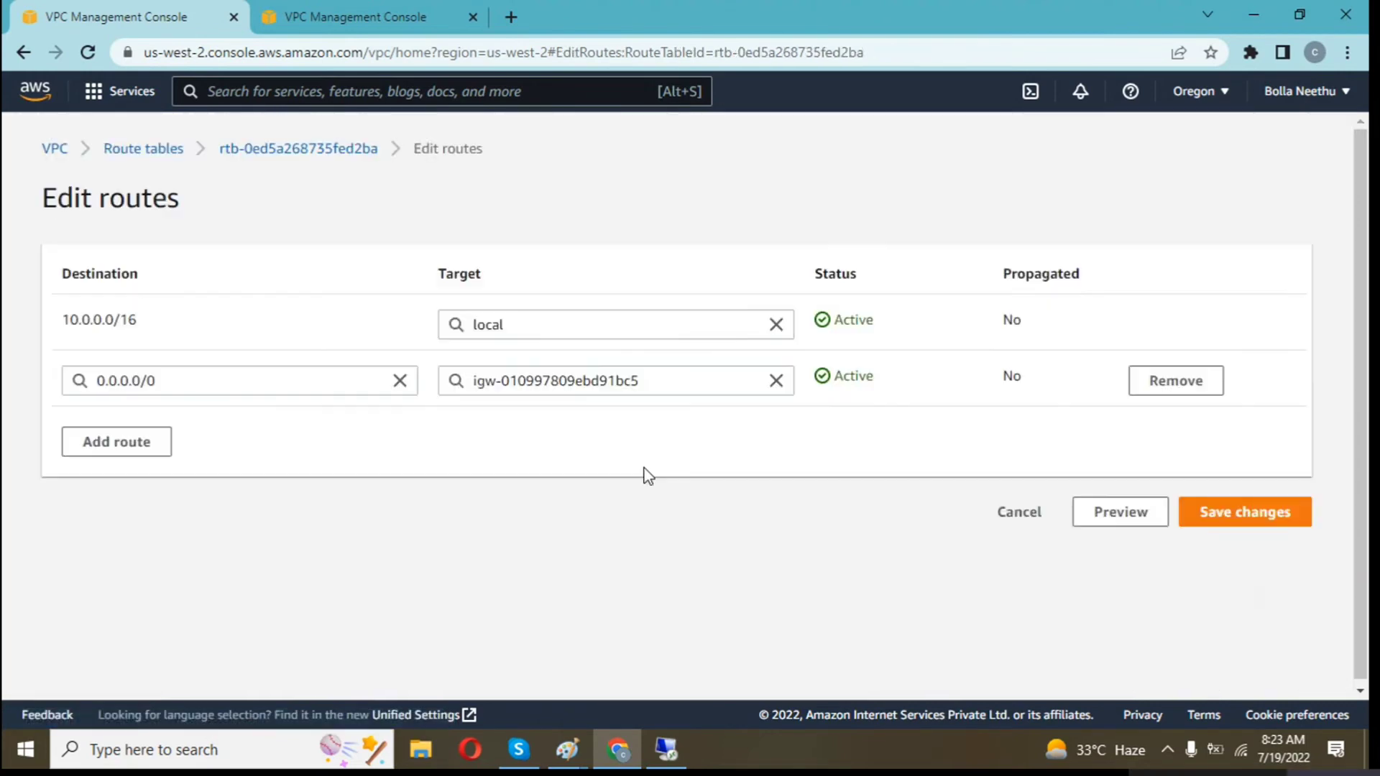
# Add a route with destination 192.168.0.0/16 to my-vpc1's route table
pyautogui.click(130, 447)
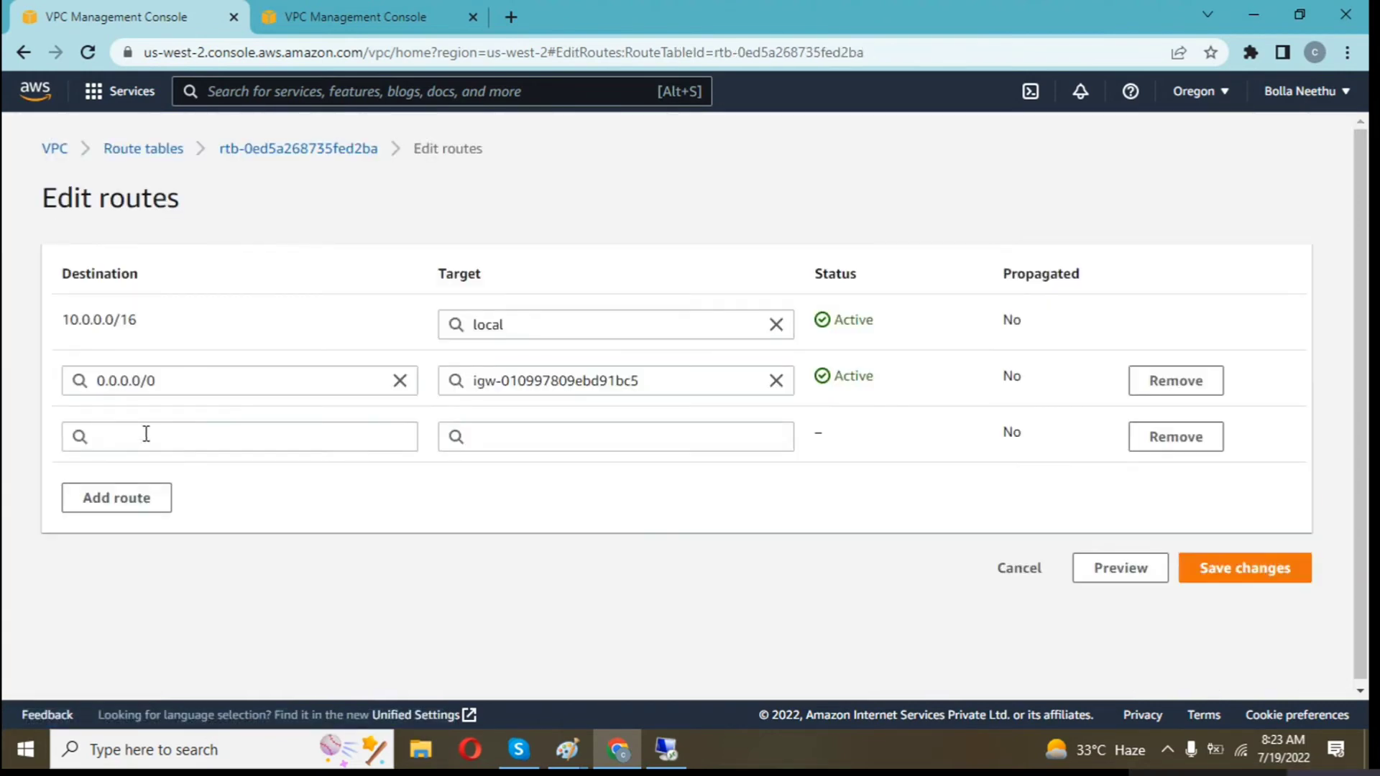
pyautogui.click(146, 435)
pyautogui.write('192')
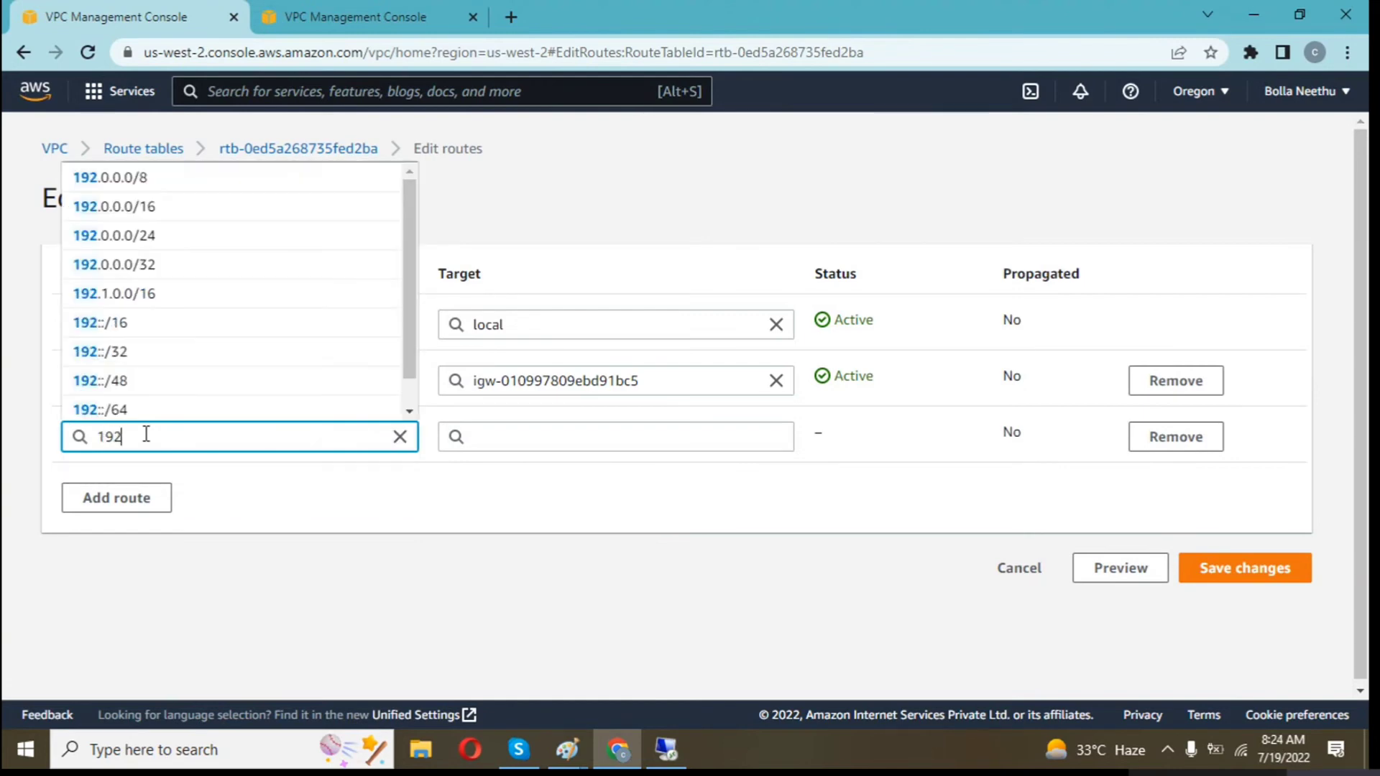
pyautogui.write('.168.')
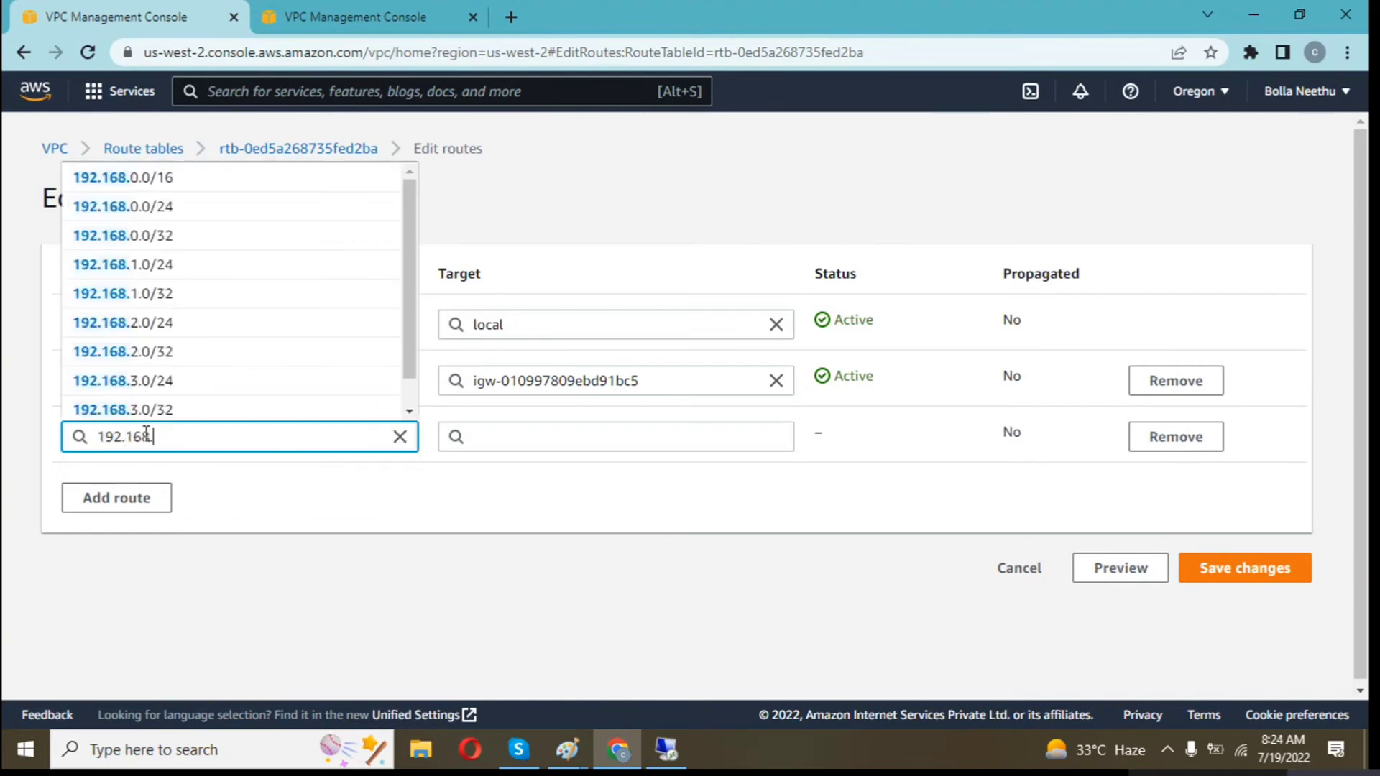
pyautogui.click(179, 180)
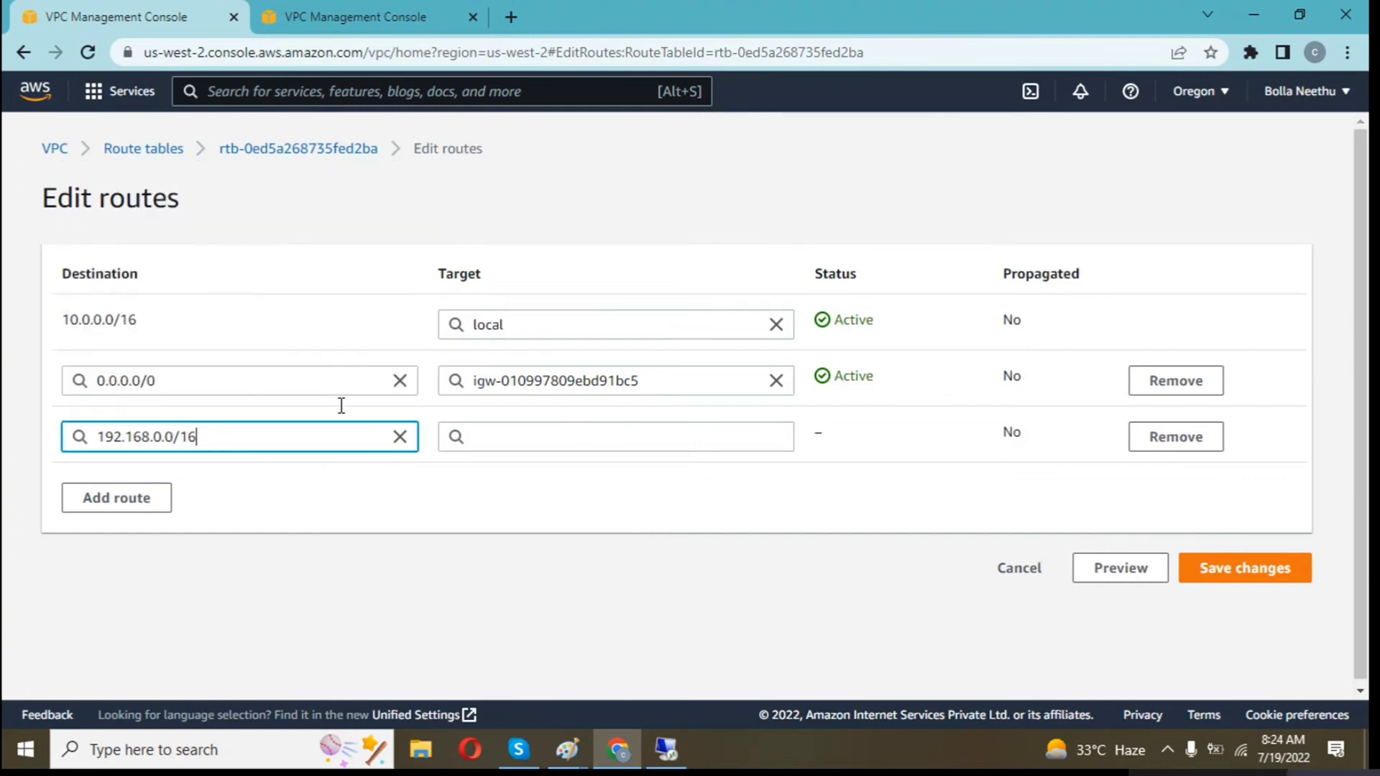
# Target the 192.168.0.0/16 route at the my-oregan-signpore-vpc1-vpc2 peering connection and save the route changes
pyautogui.click(503, 440)
pyautogui.scroll(-2, 517, 366)
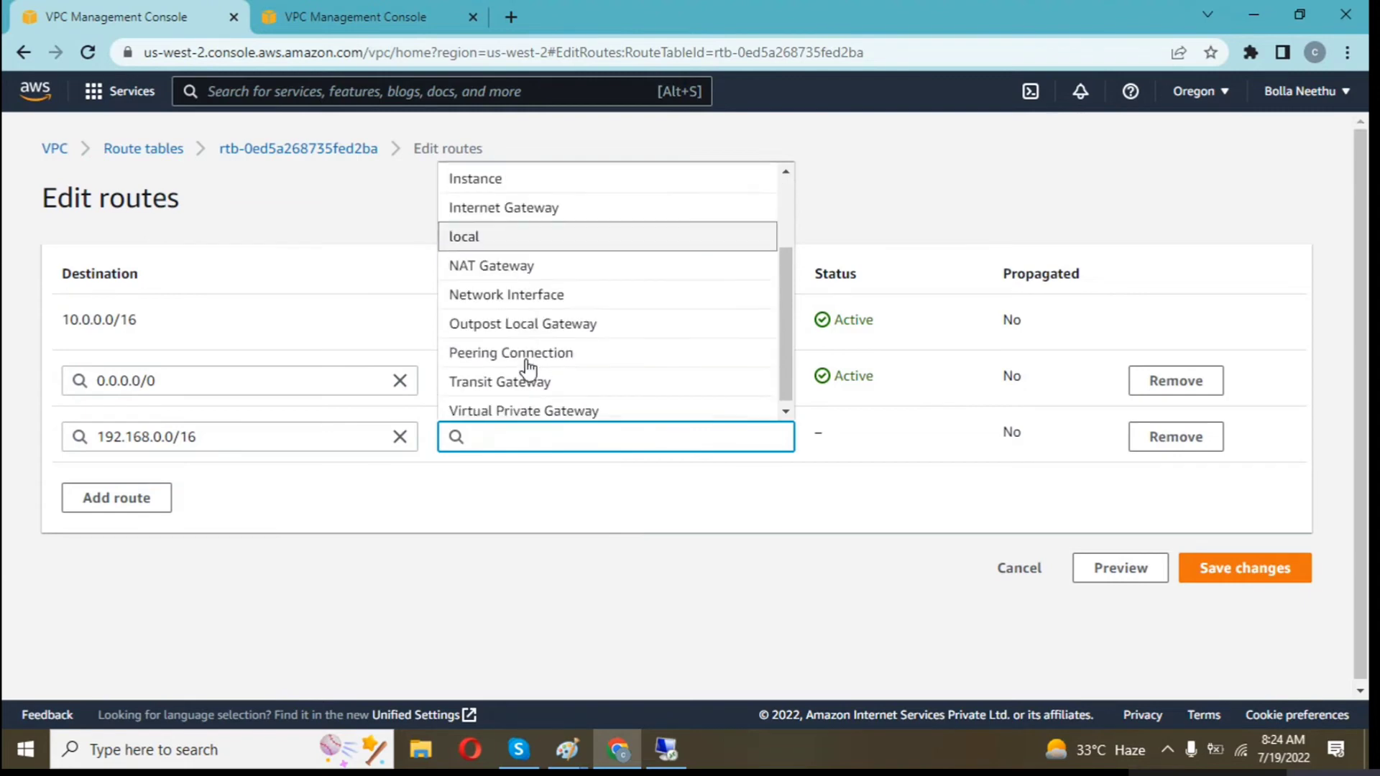
pyautogui.click(529, 349)
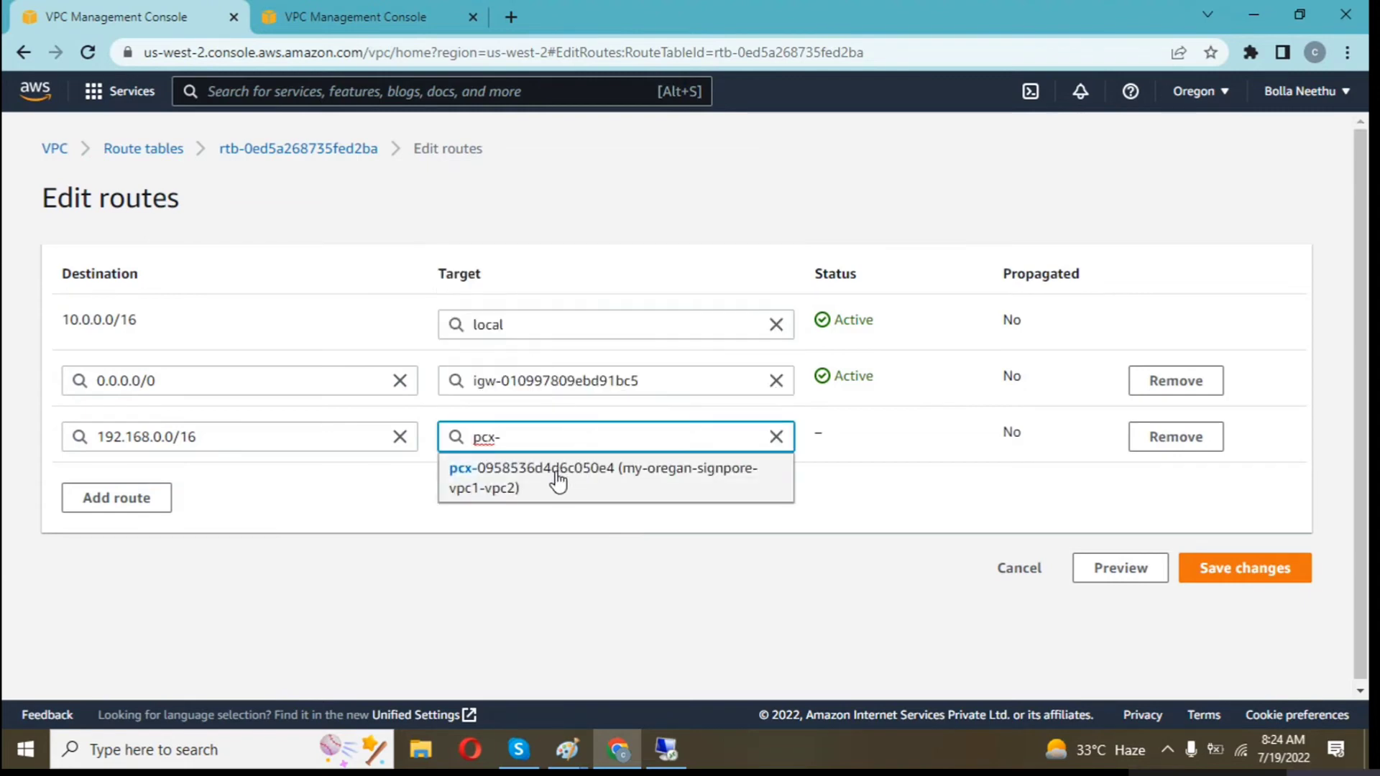
pyautogui.click(558, 480)
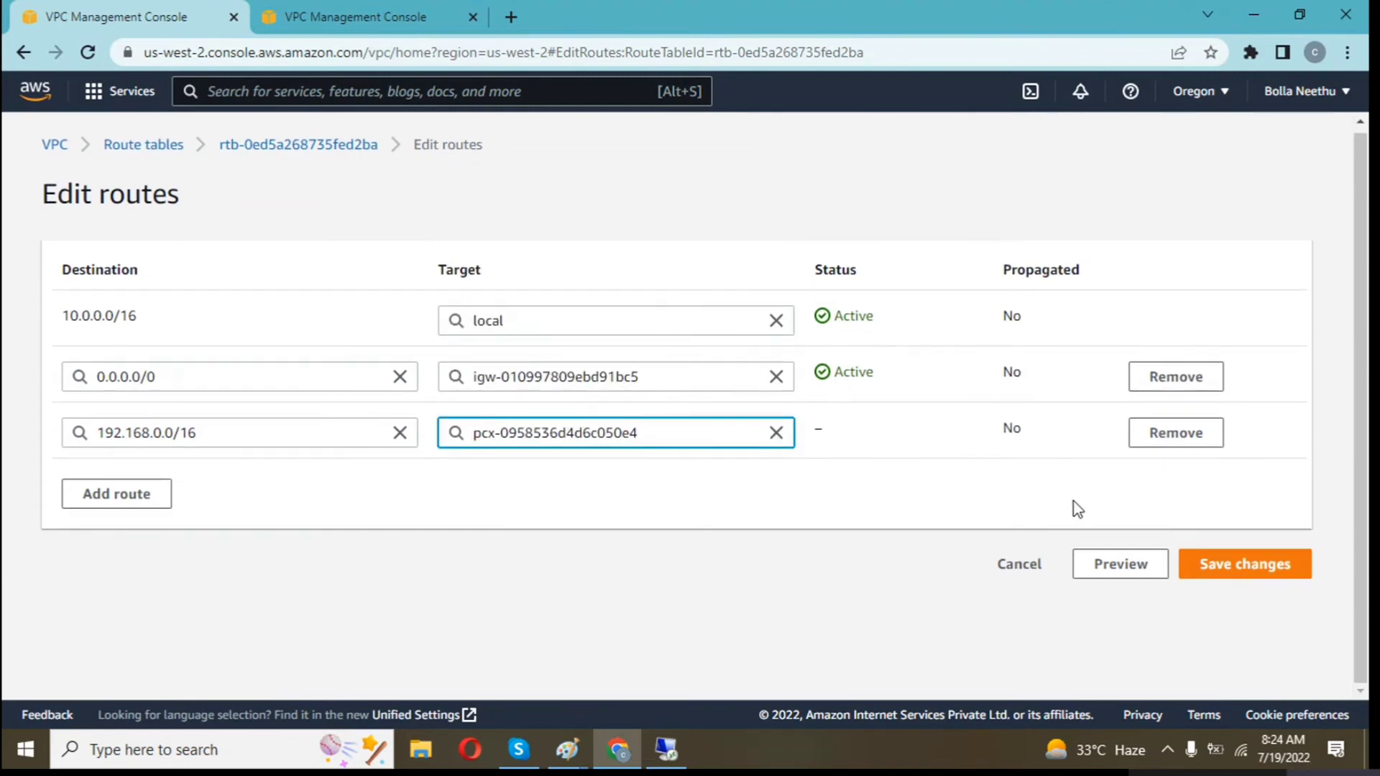
pyautogui.click(1227, 563)
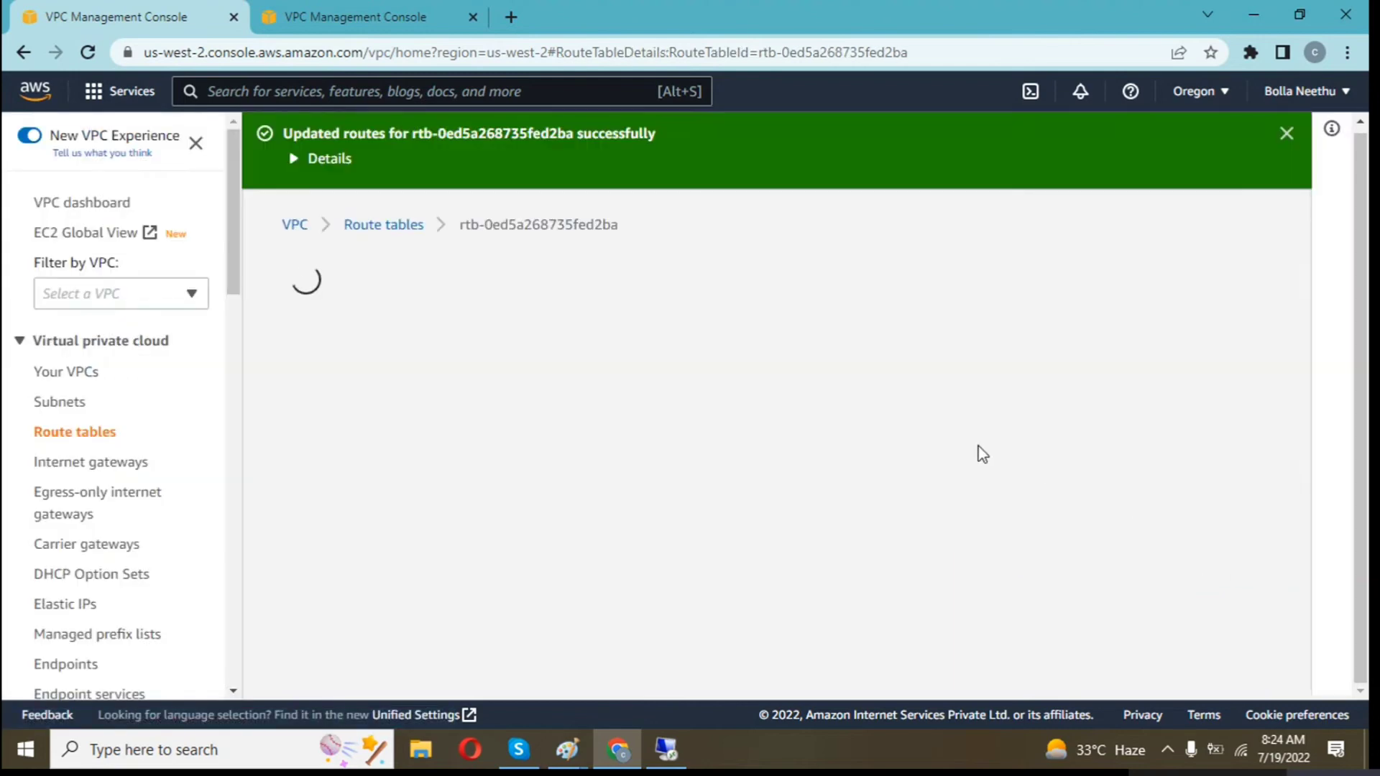
# Switch to the VPC-VM1 remote desktop session, dismiss the connection error and retry connecting to 192.168.0.225
pyautogui.click(666, 750)
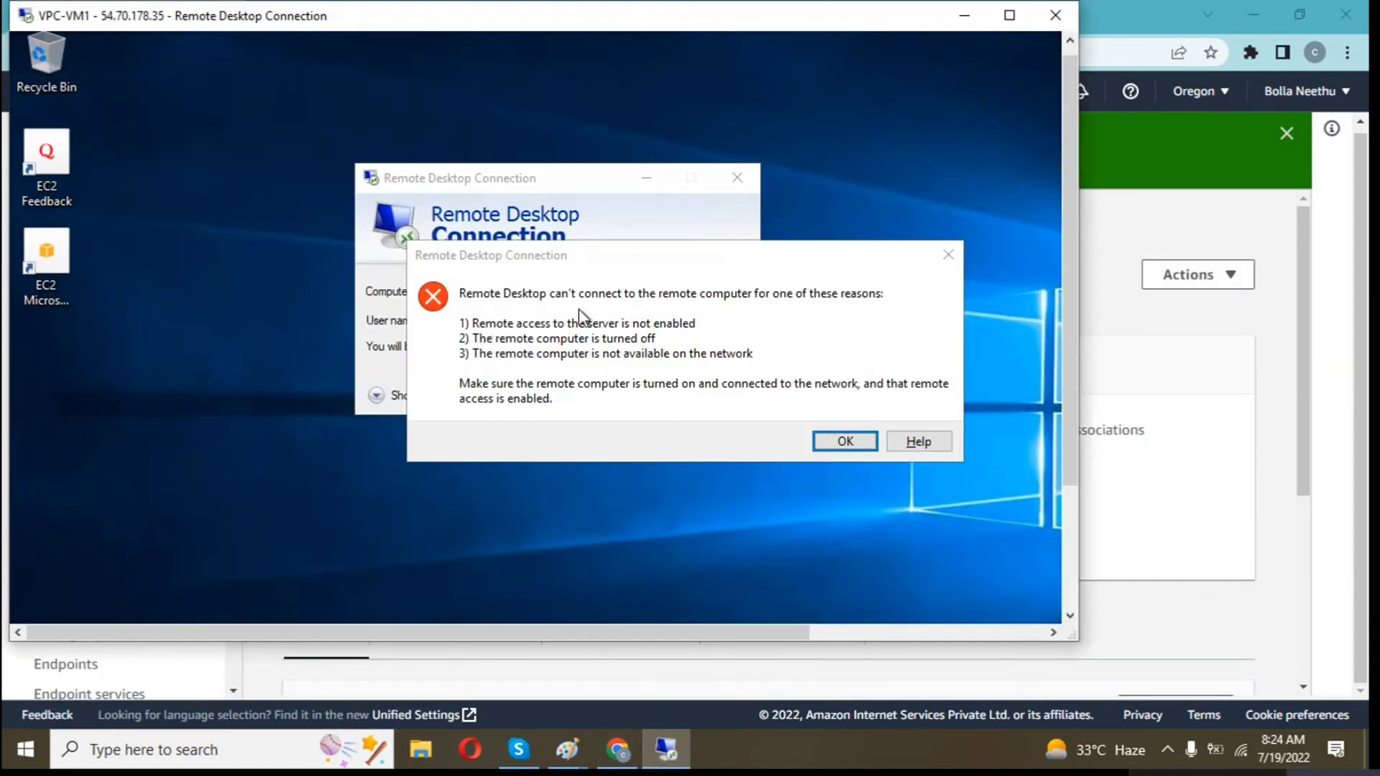
pyautogui.click(841, 441)
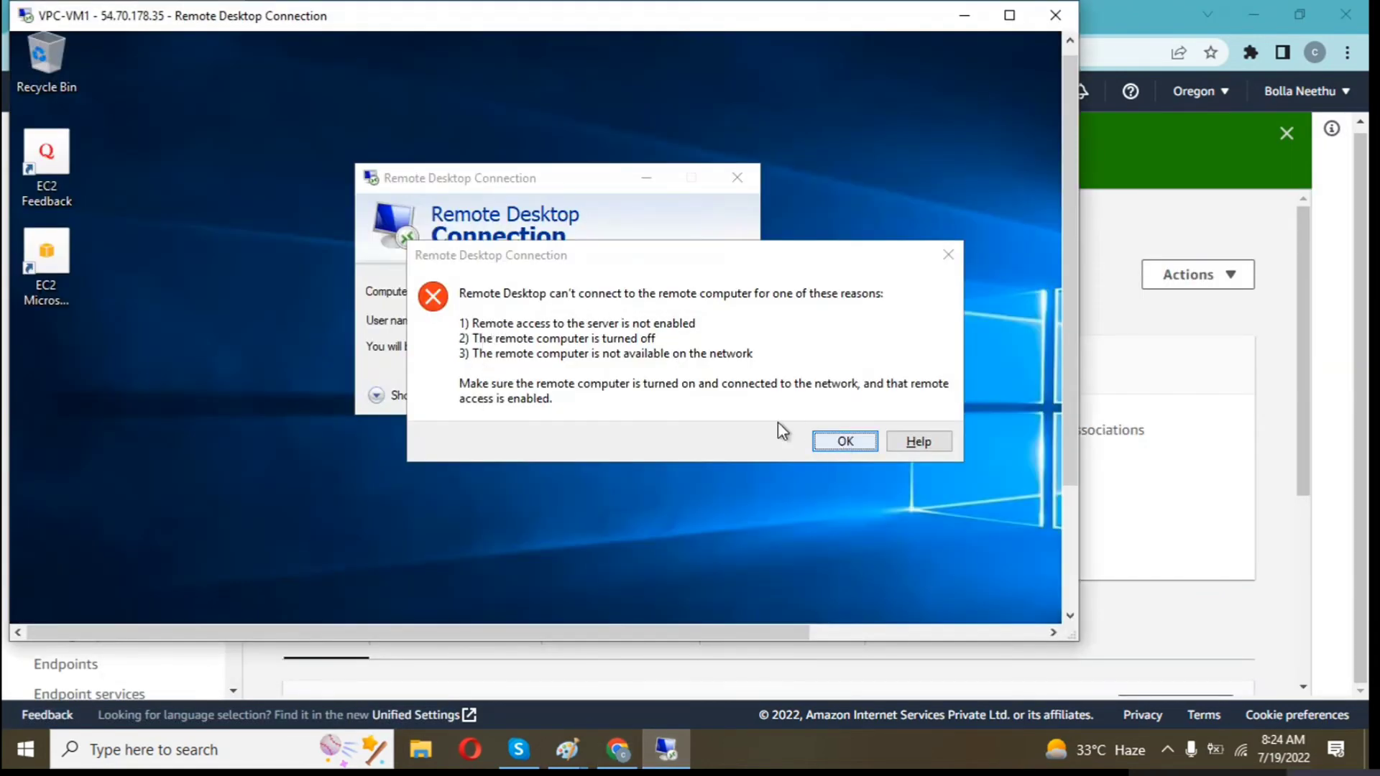
pyautogui.click(625, 403)
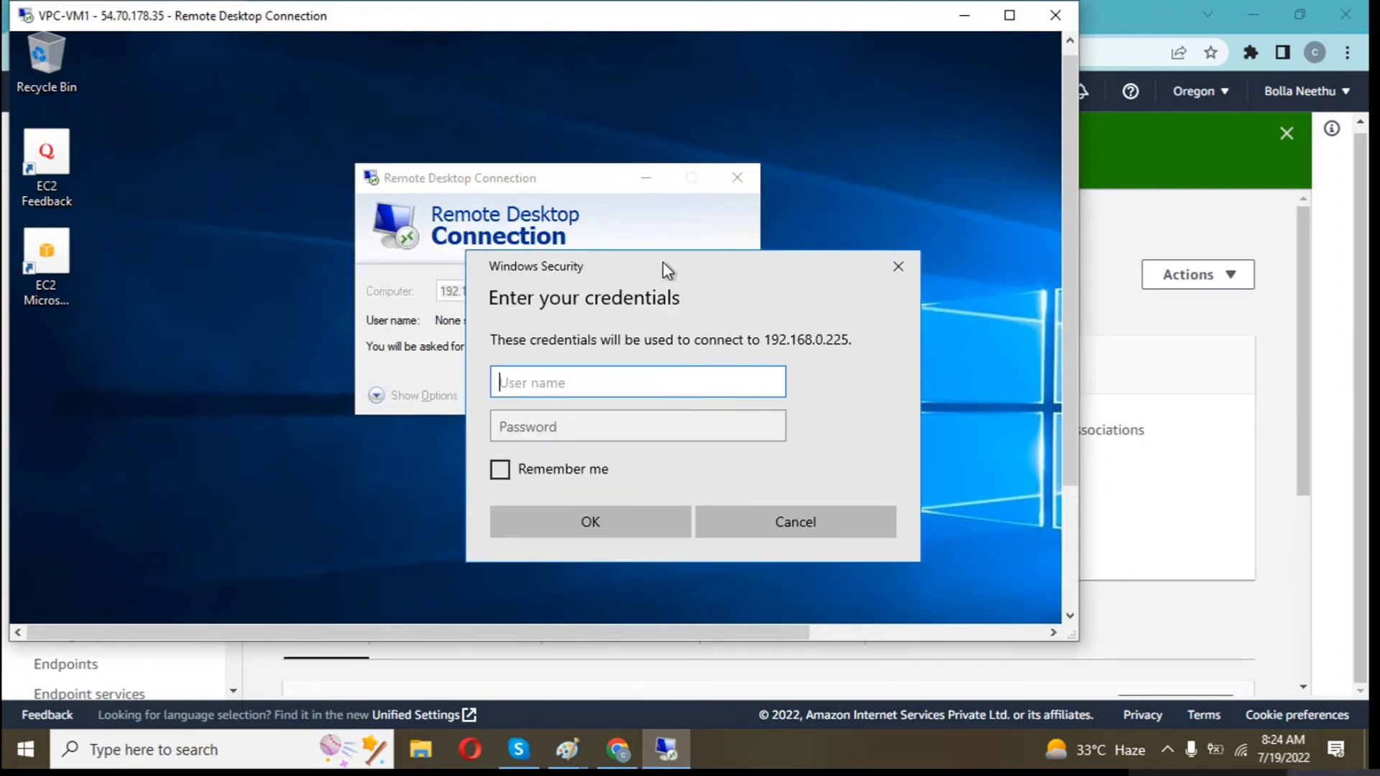
pyautogui.moveTo(662, 263); pyautogui.dragTo(700, 260)
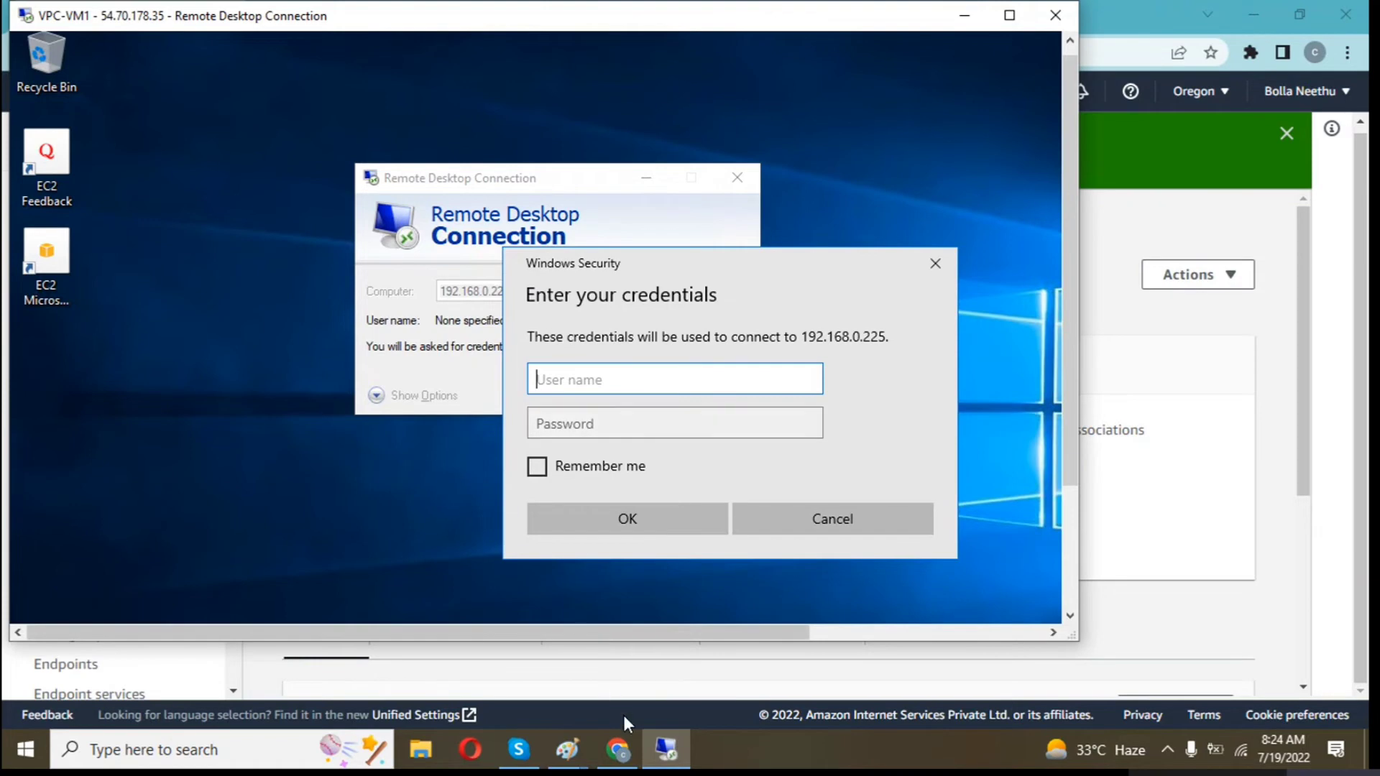
# Return to the Oregon VPC console and review the 192.168.0.0/16 peering route in my-vpc1's route table
pyautogui.click(626, 744)
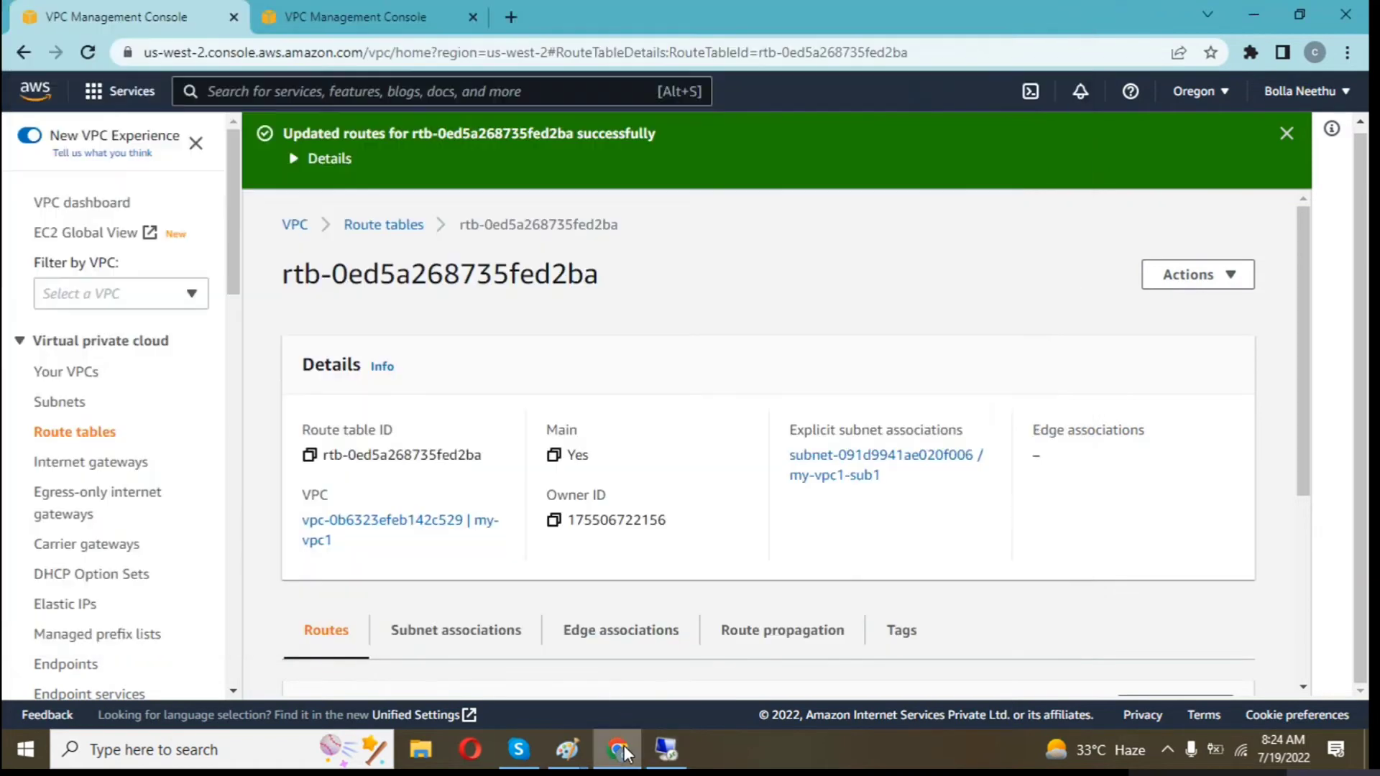
pyautogui.click(116, 434)
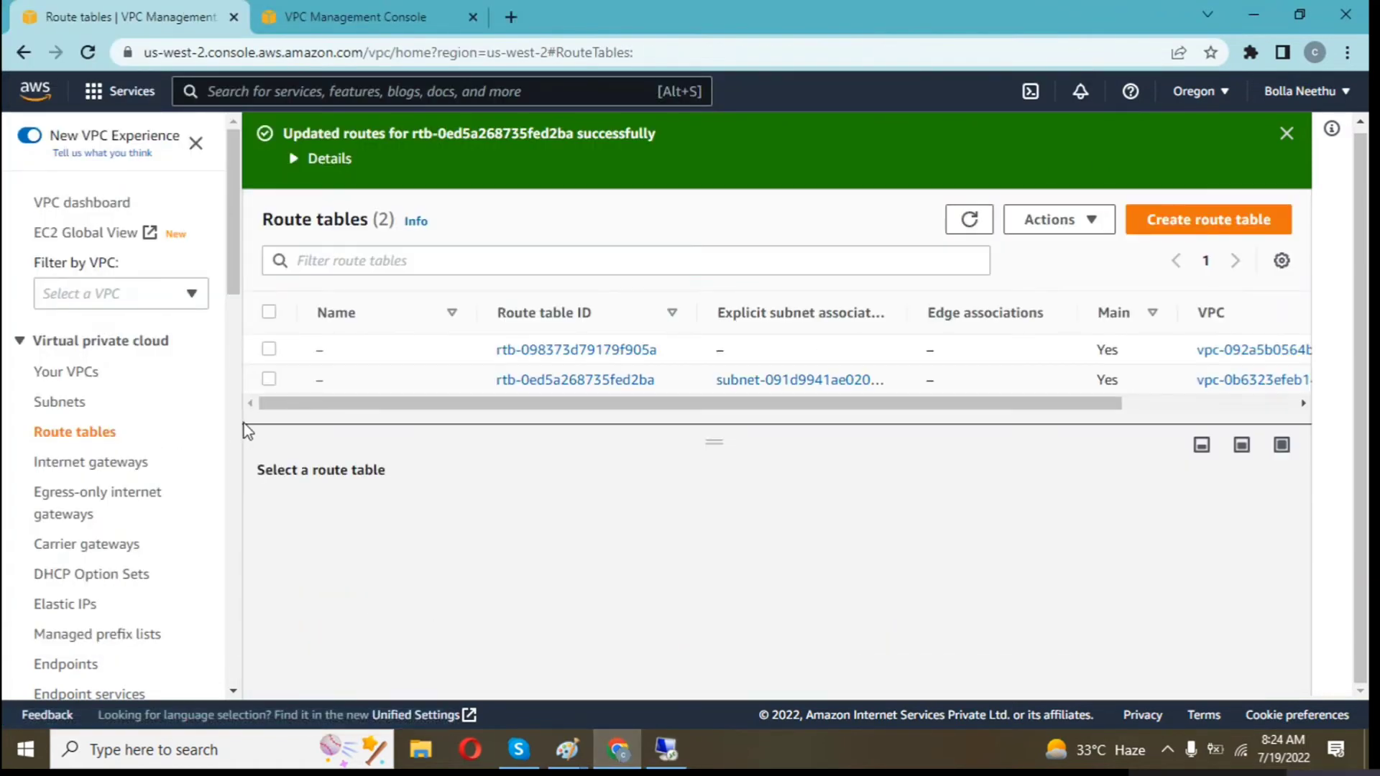
pyautogui.click(559, 382)
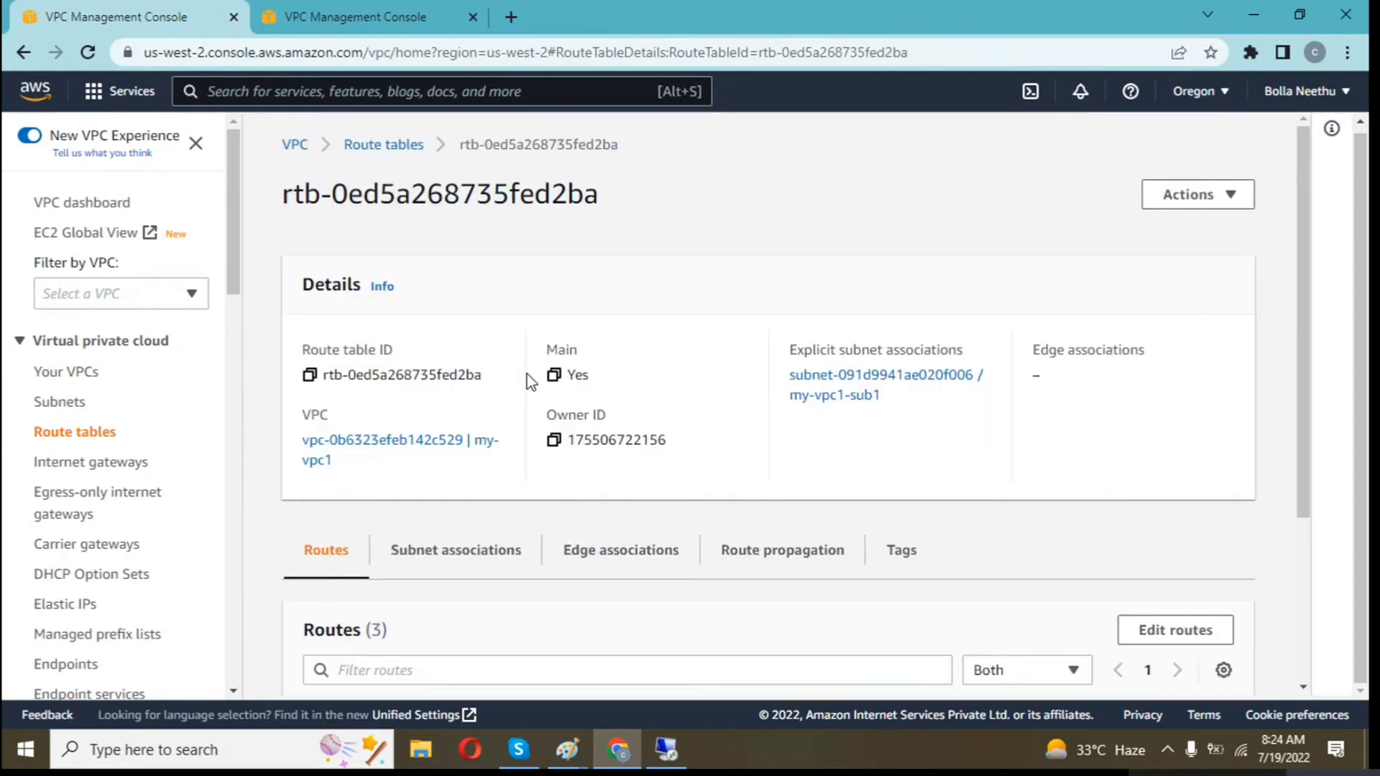
pyautogui.scroll(-3, 525, 403)
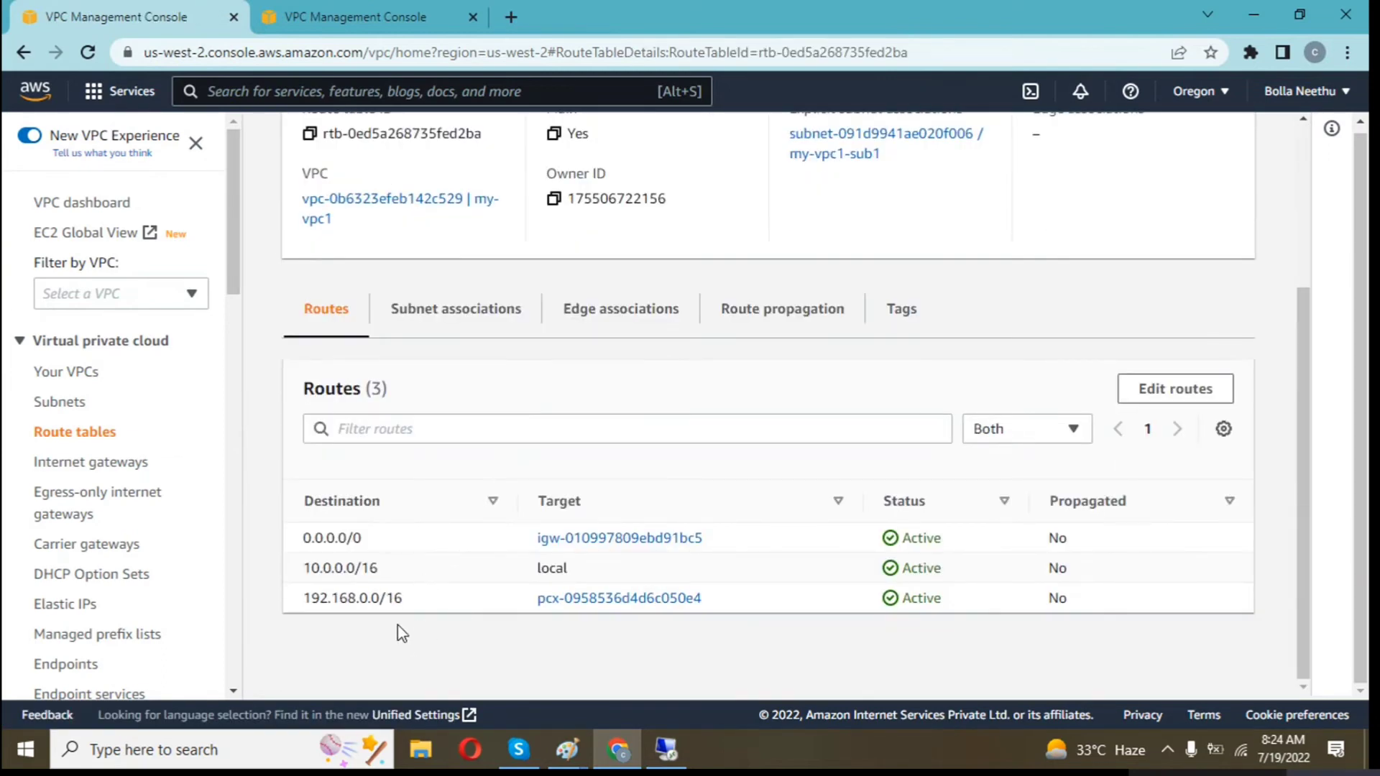
pyautogui.moveTo(411, 607); pyautogui.dragTo(315, 602)
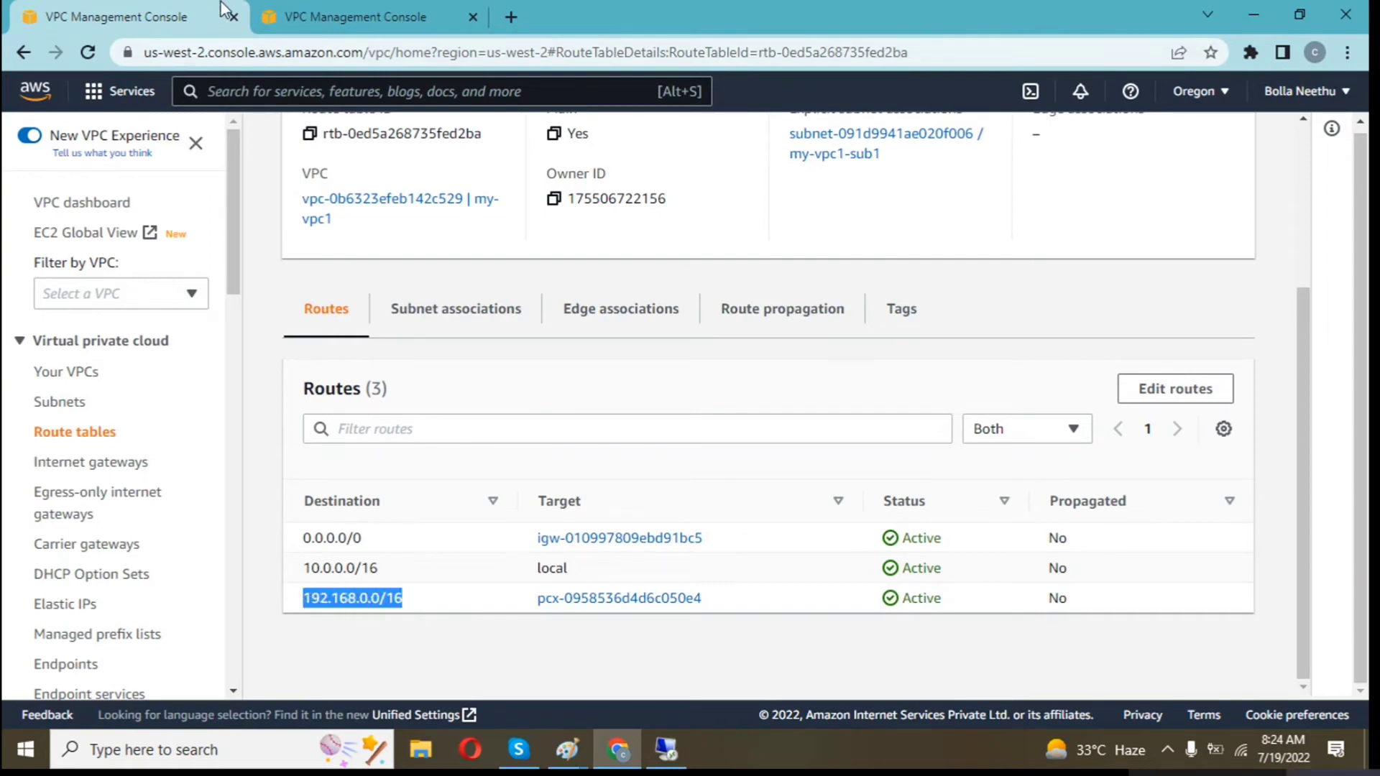
# Switch to the Singapore VPC console and check VPC2's IPv4 CIDR in the list of VPCs
pyautogui.click(330, 11)
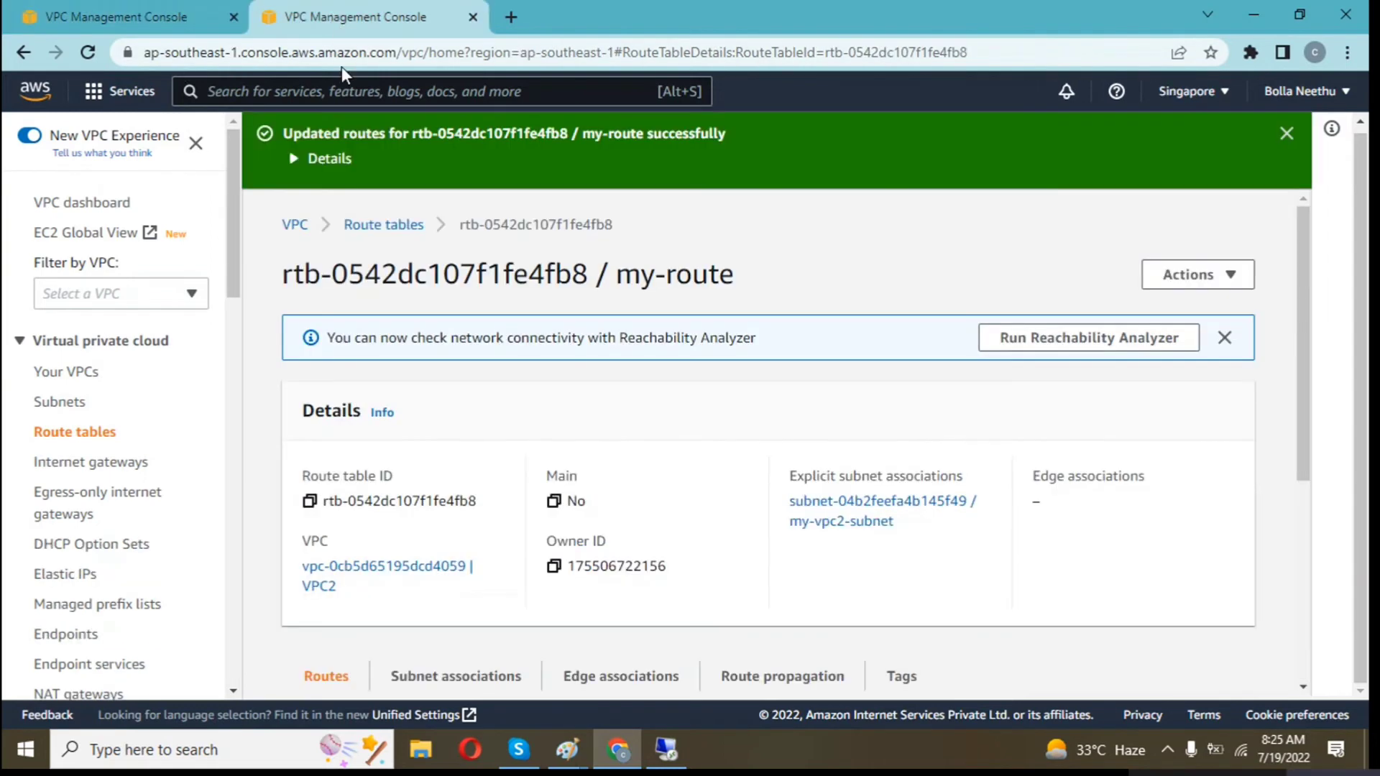
pyautogui.click(56, 374)
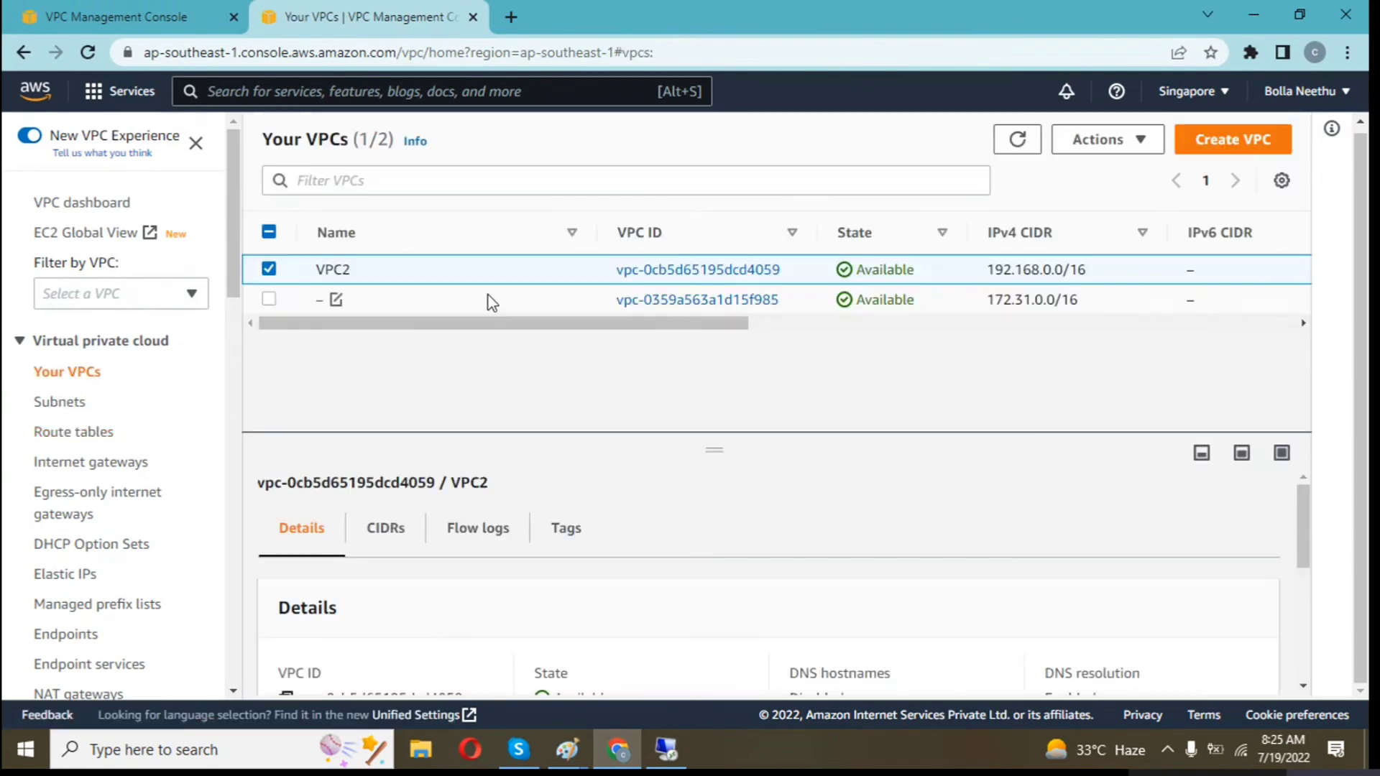
pyautogui.moveTo(709, 323); pyautogui.dragTo(751, 334)
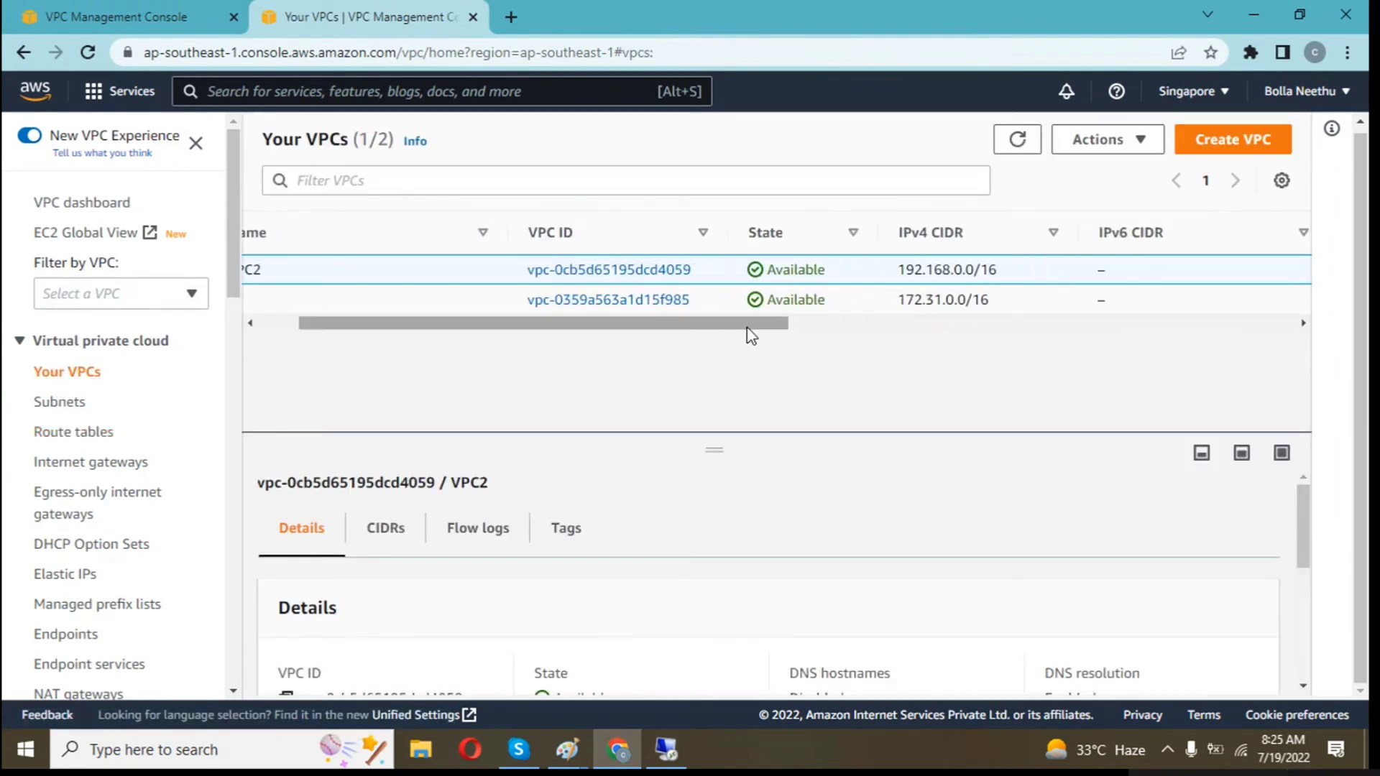
pyautogui.moveTo(998, 271); pyautogui.dragTo(909, 288)
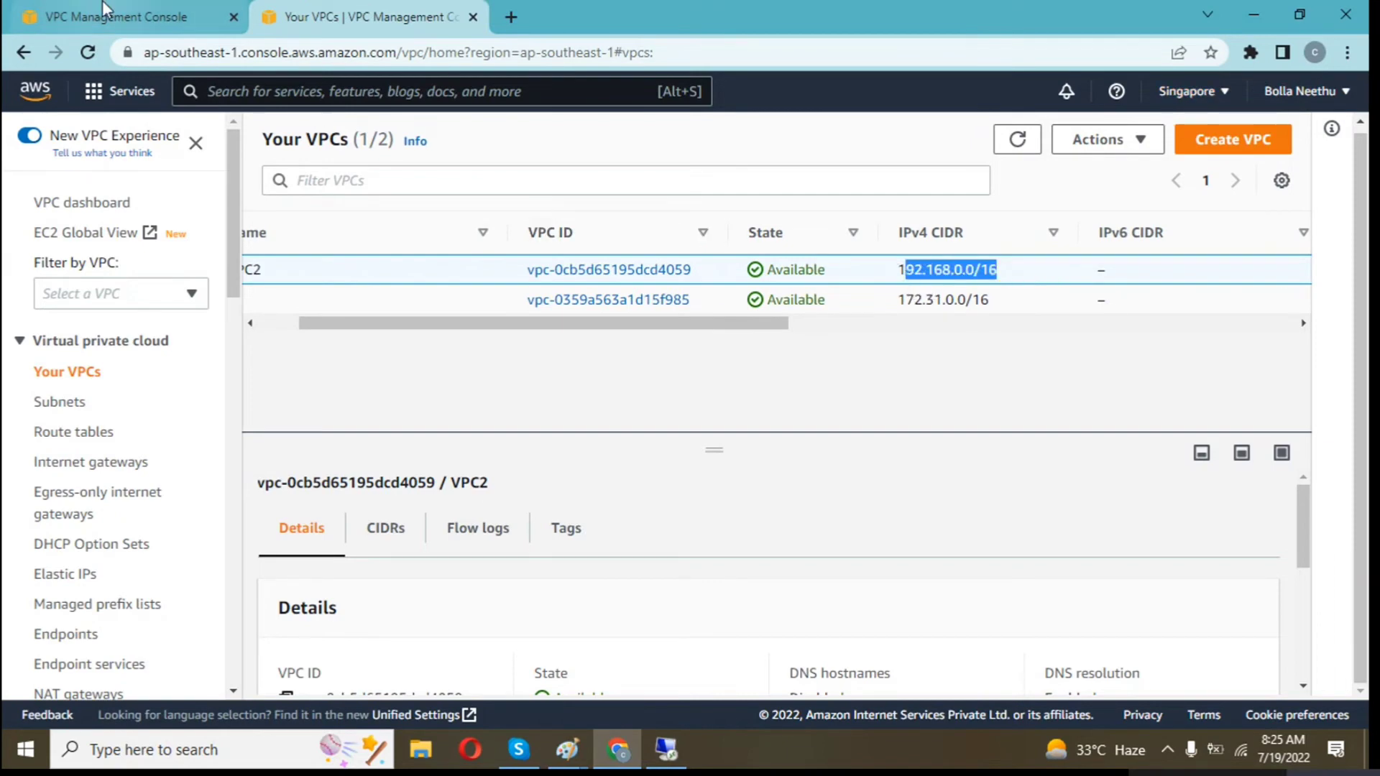
# Return to the Oregon console to check the peering route's destination against VPC2's CIDR, and switch to the VPC-VM1 remote desktop session
pyautogui.click(97, 19)
pyautogui.click(420, 627)
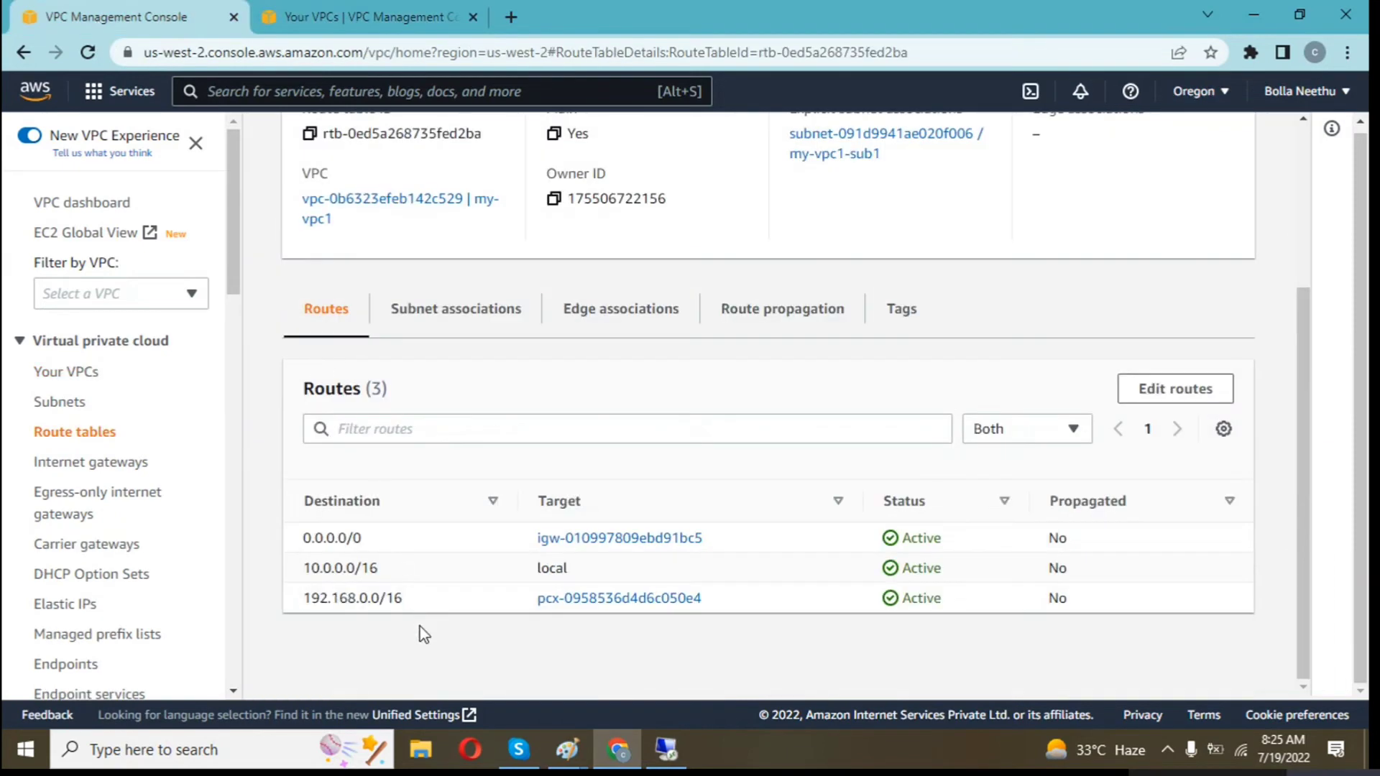
pyautogui.moveTo(390, 602); pyautogui.dragTo(290, 610)
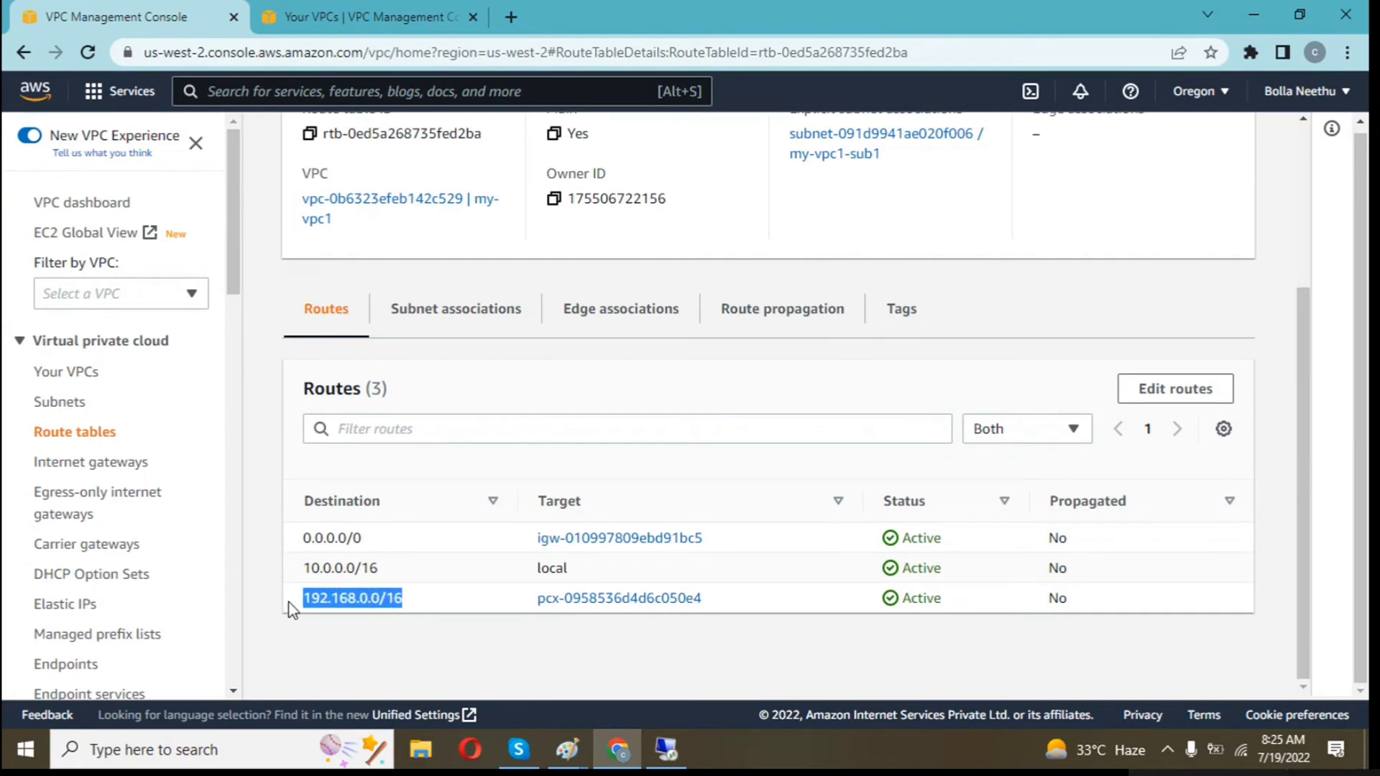
pyautogui.click(667, 750)
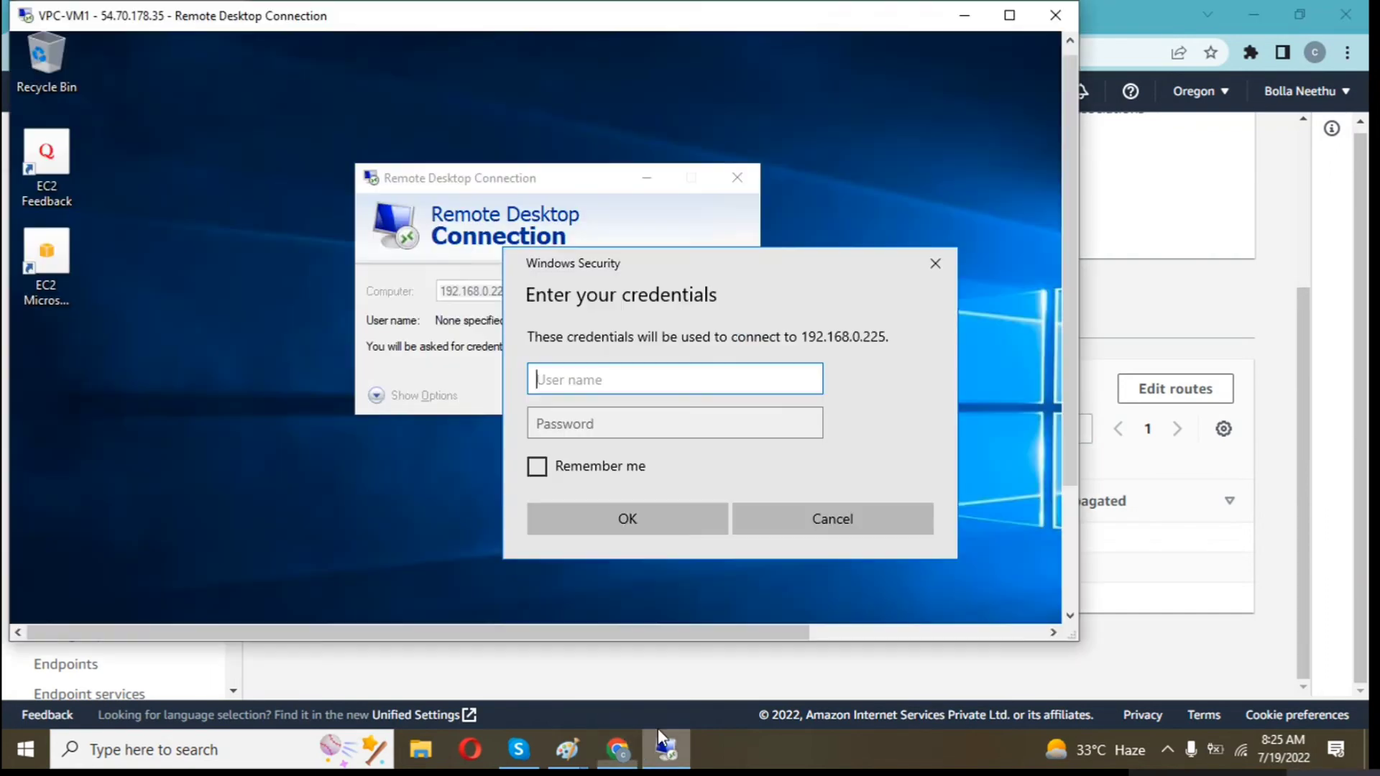
# Switch to the Paint diagram with the VPC CIDRs and draw two opposing block arrows between the VPC1 and VPC2 boxes
pyautogui.moveTo(561, 733)
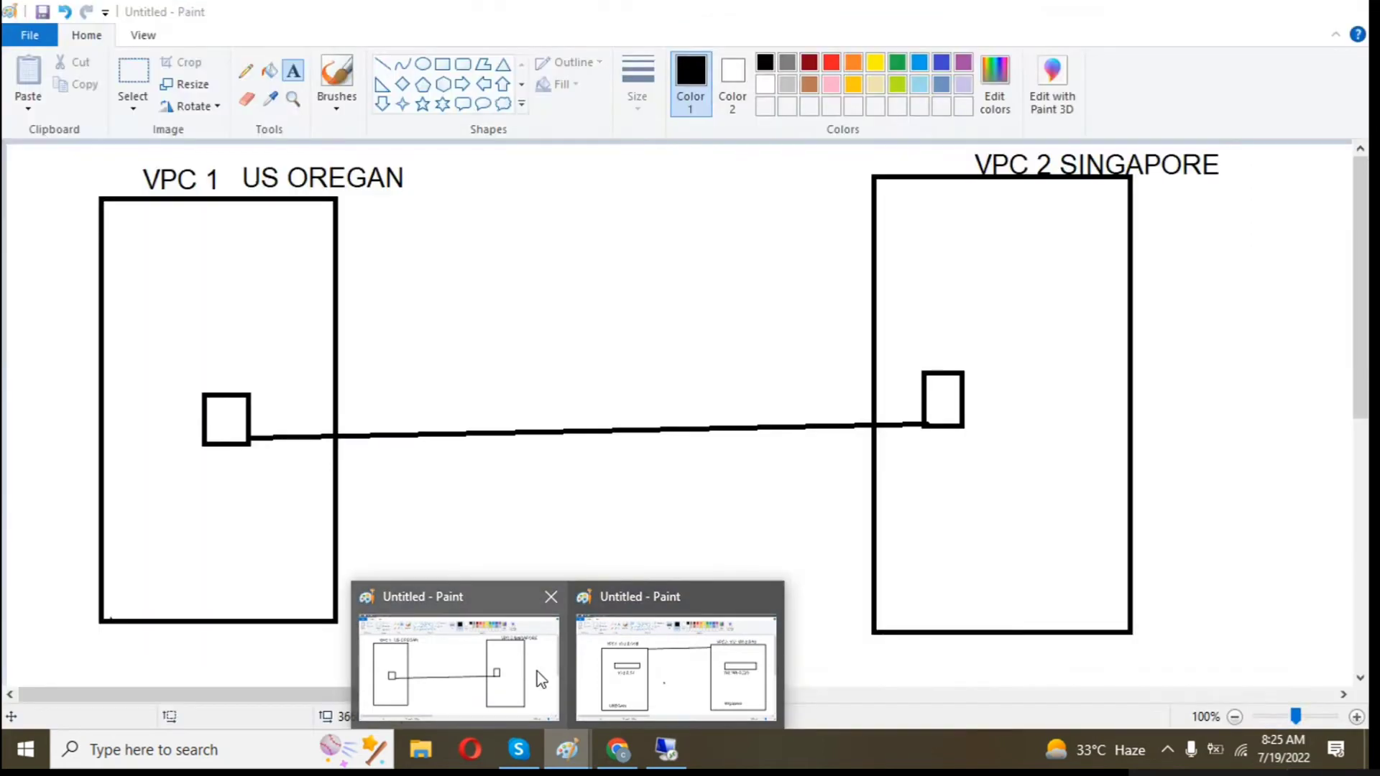
pyautogui.click(676, 669)
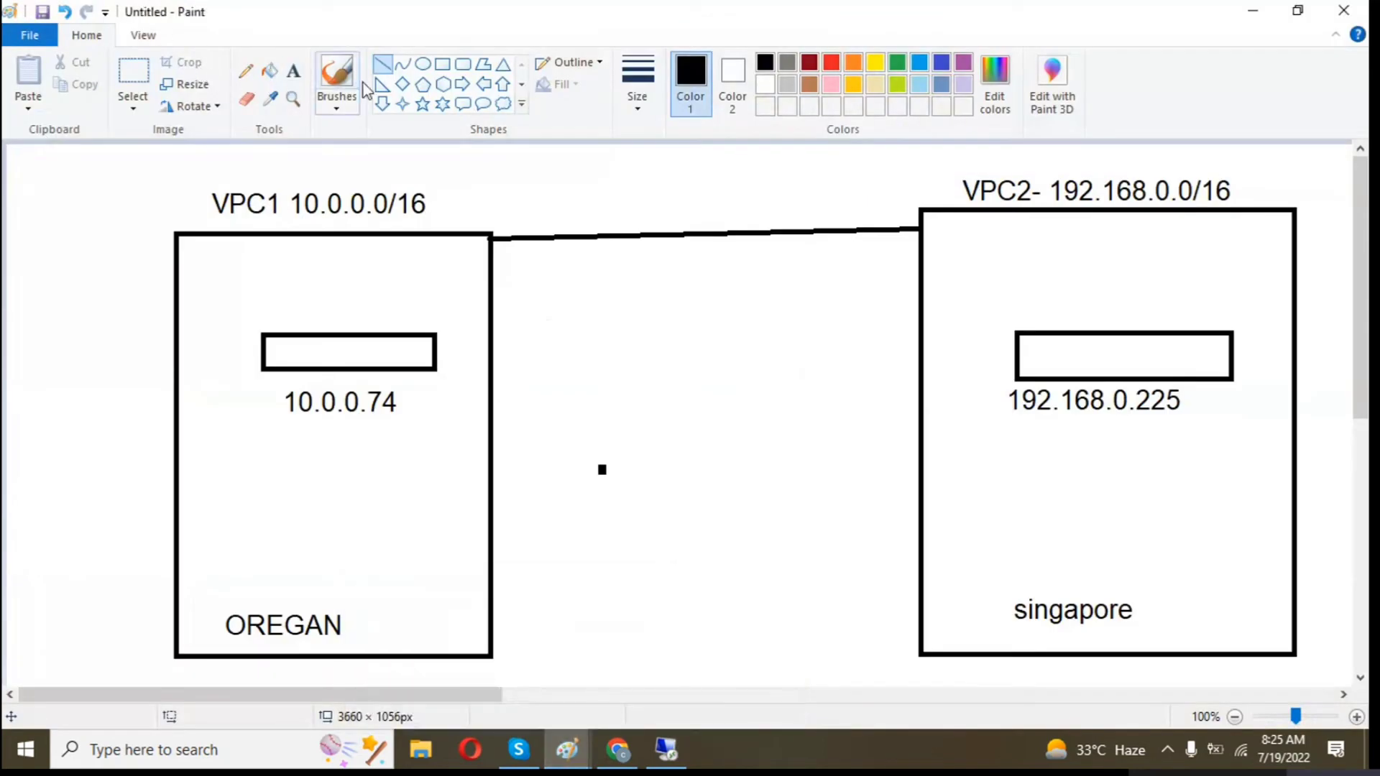
pyautogui.click(462, 85)
pyautogui.moveTo(511, 391); pyautogui.dragTo(512, 490)
pyautogui.click(484, 84)
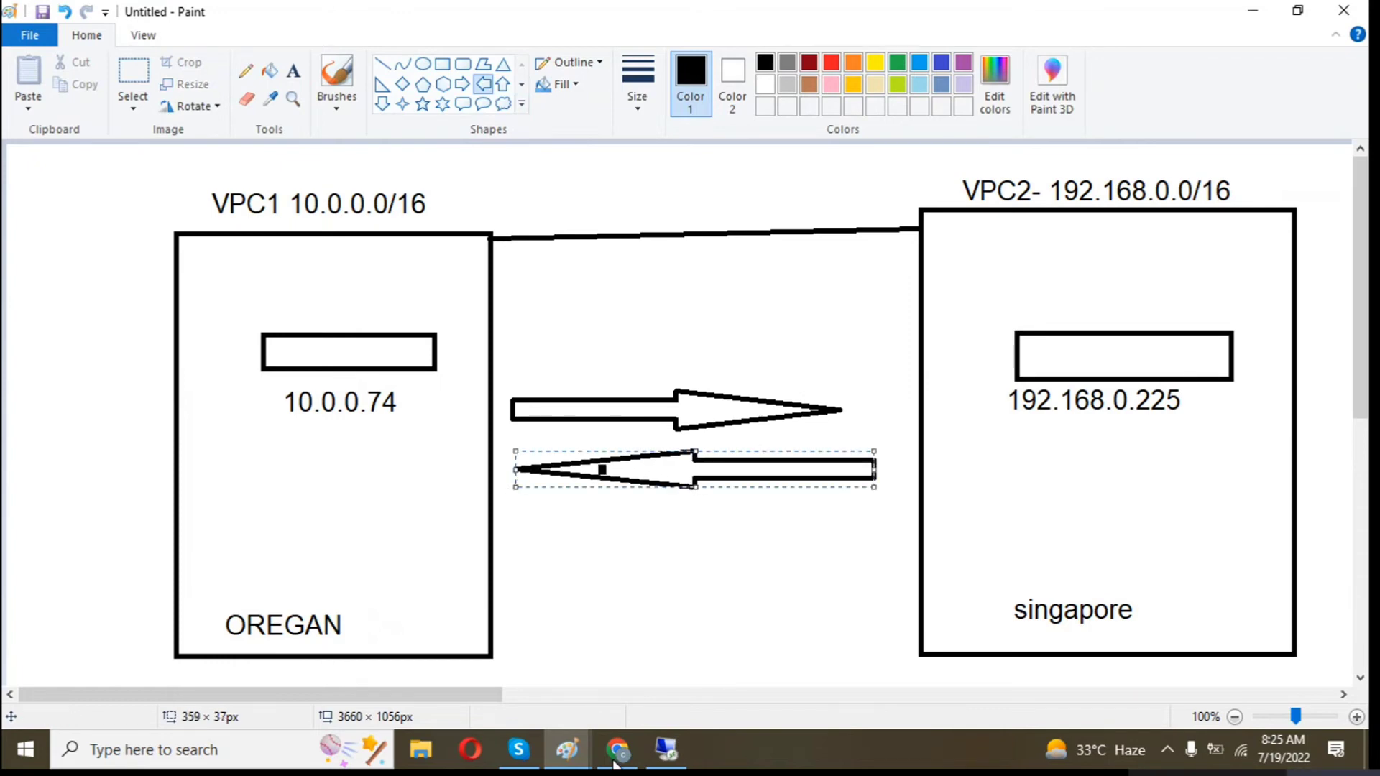
pyautogui.click(668, 750)
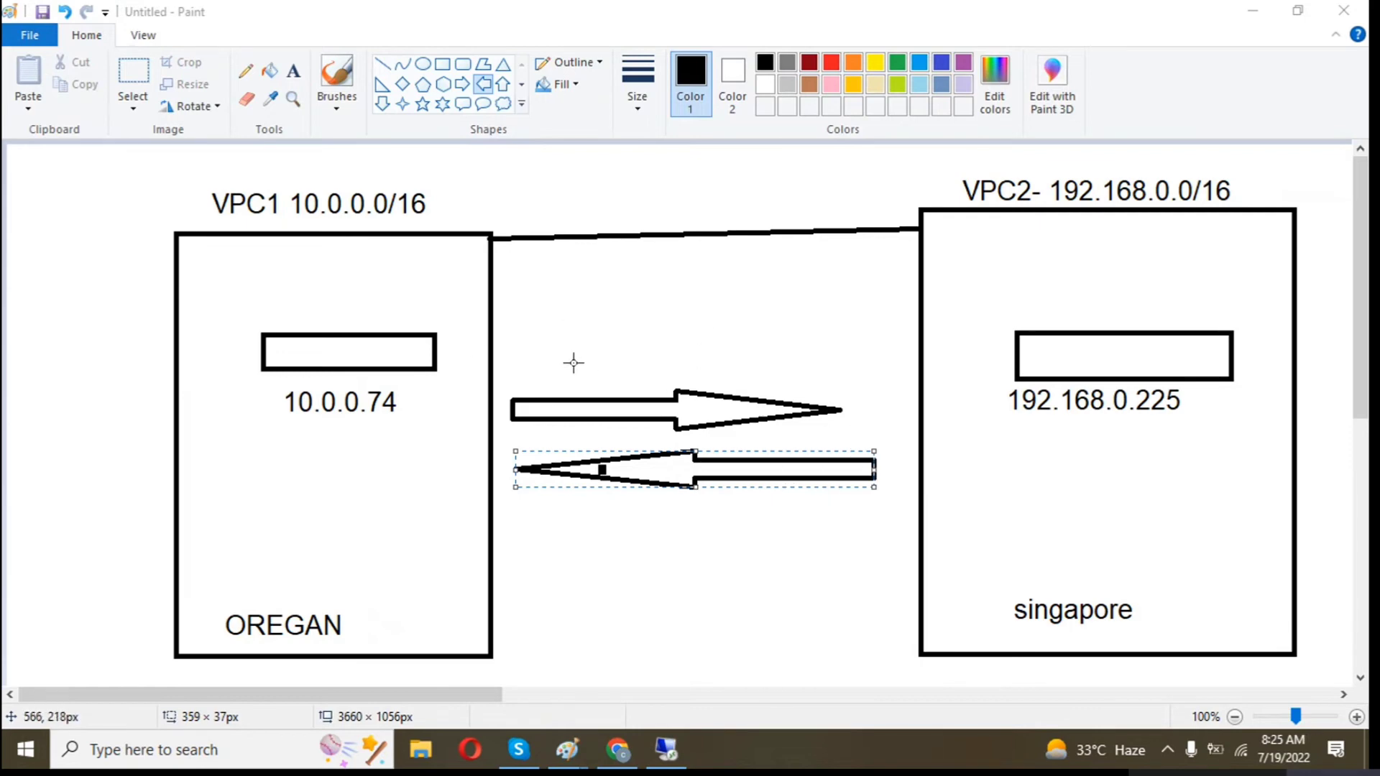
pyautogui.click(626, 562)
pyautogui.moveTo(688, 764)
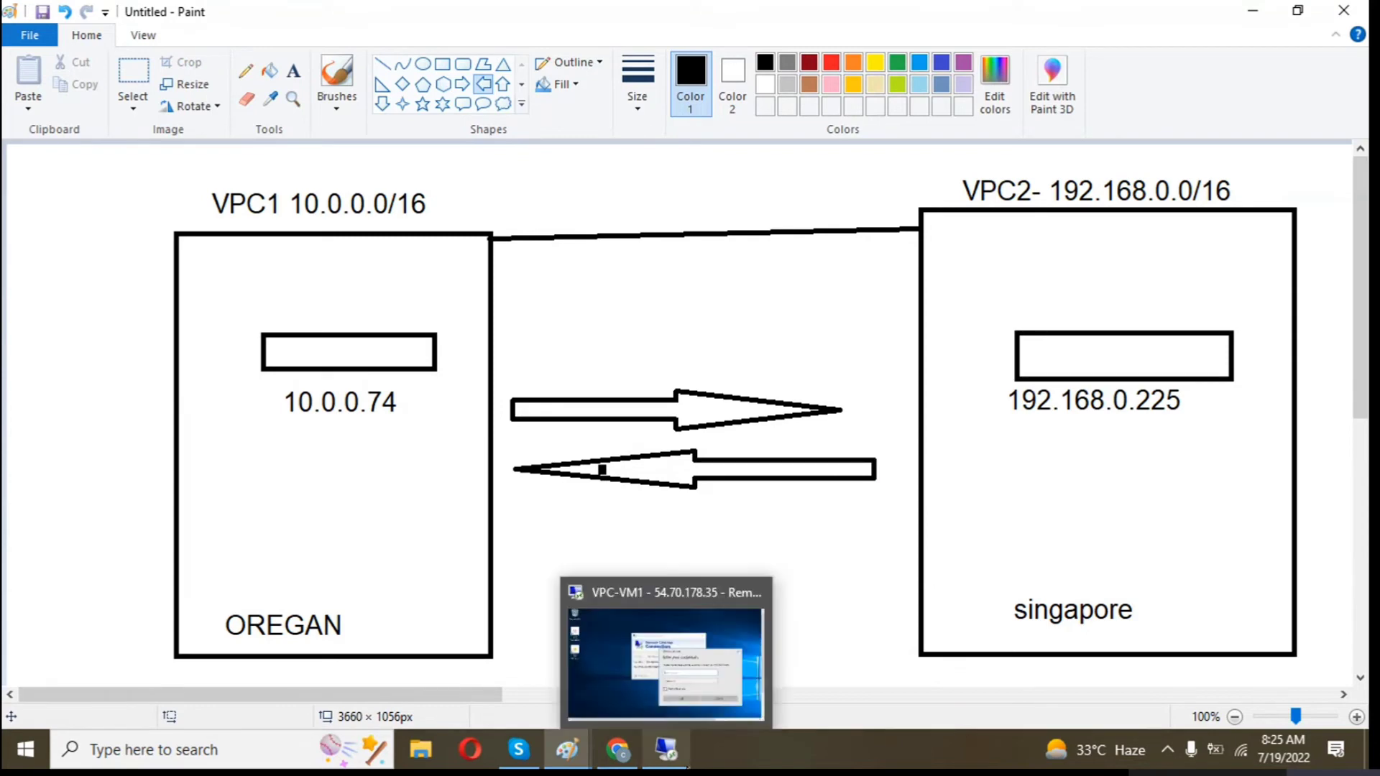
# Switch to the Oregon VPC console and review the 192.168.0.0/16 route's destination and peering connection target
pyautogui.click(617, 750)
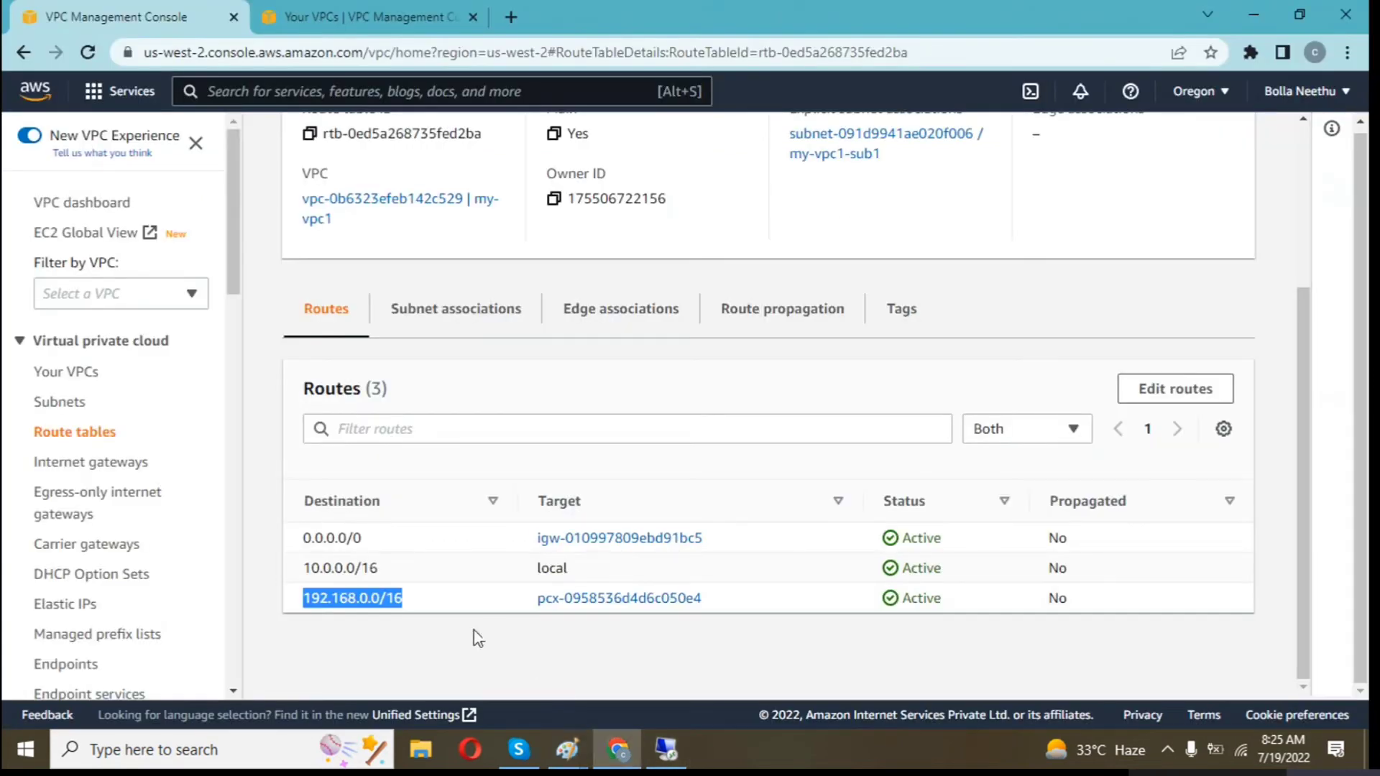
pyautogui.click(409, 595)
pyautogui.moveTo(416, 612); pyautogui.dragTo(274, 610)
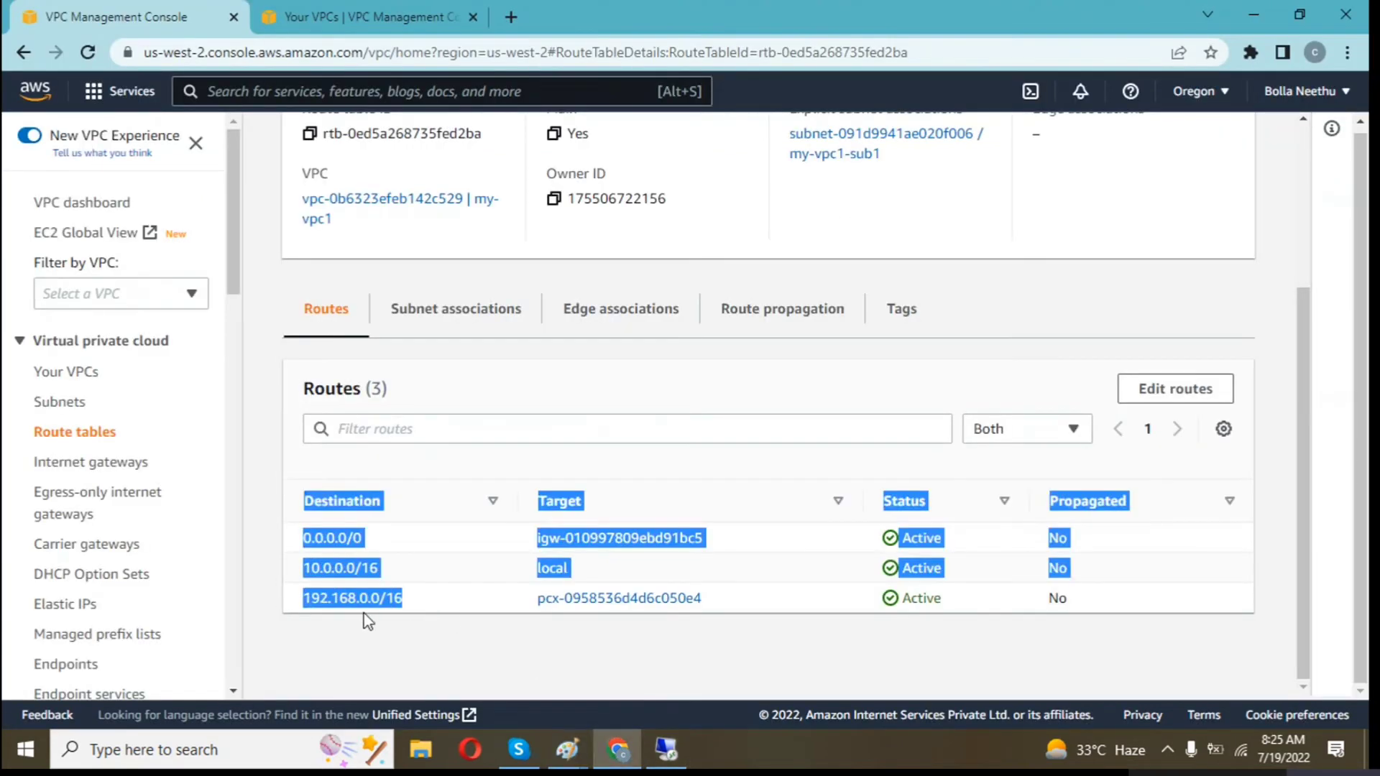
pyautogui.click(396, 618)
pyautogui.moveTo(414, 610); pyautogui.dragTo(324, 604)
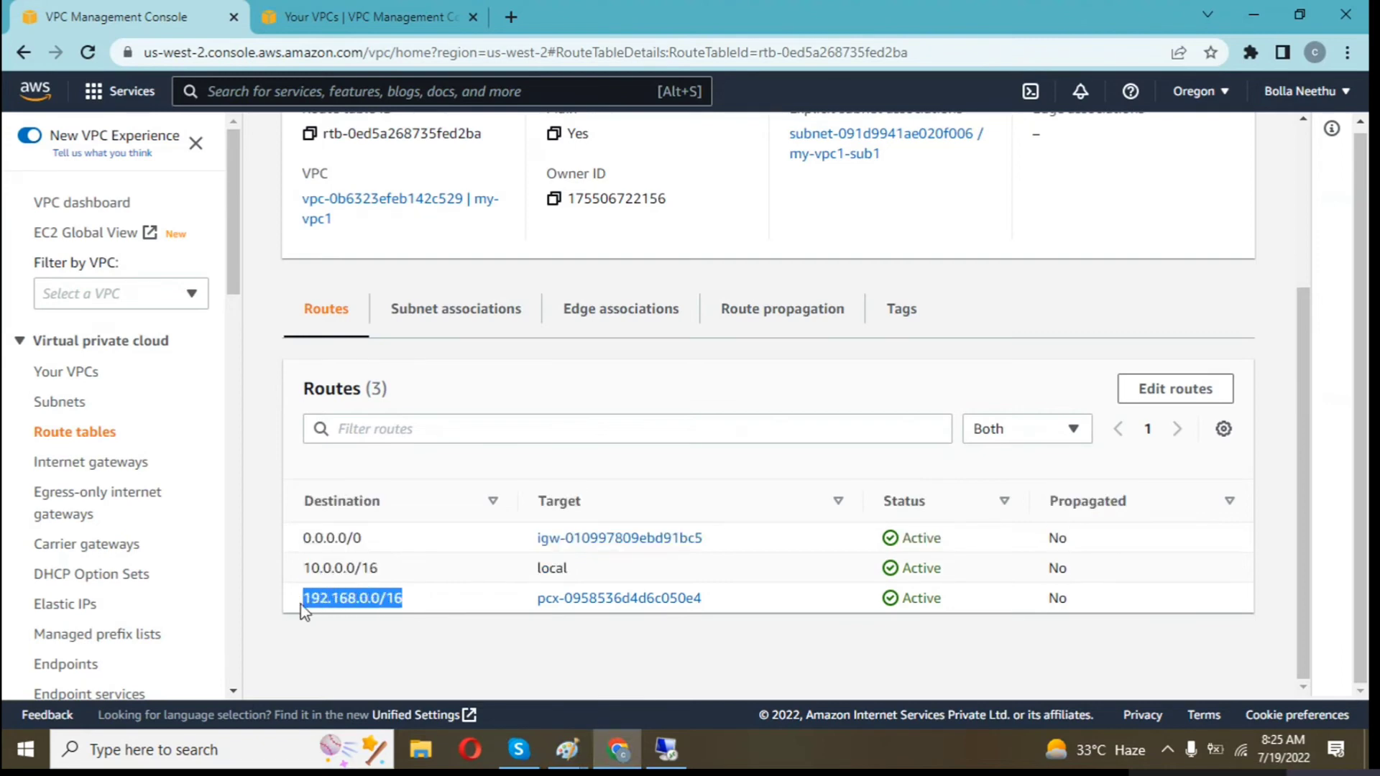
pyautogui.click(471, 633)
pyautogui.moveTo(519, 613); pyautogui.dragTo(715, 600)
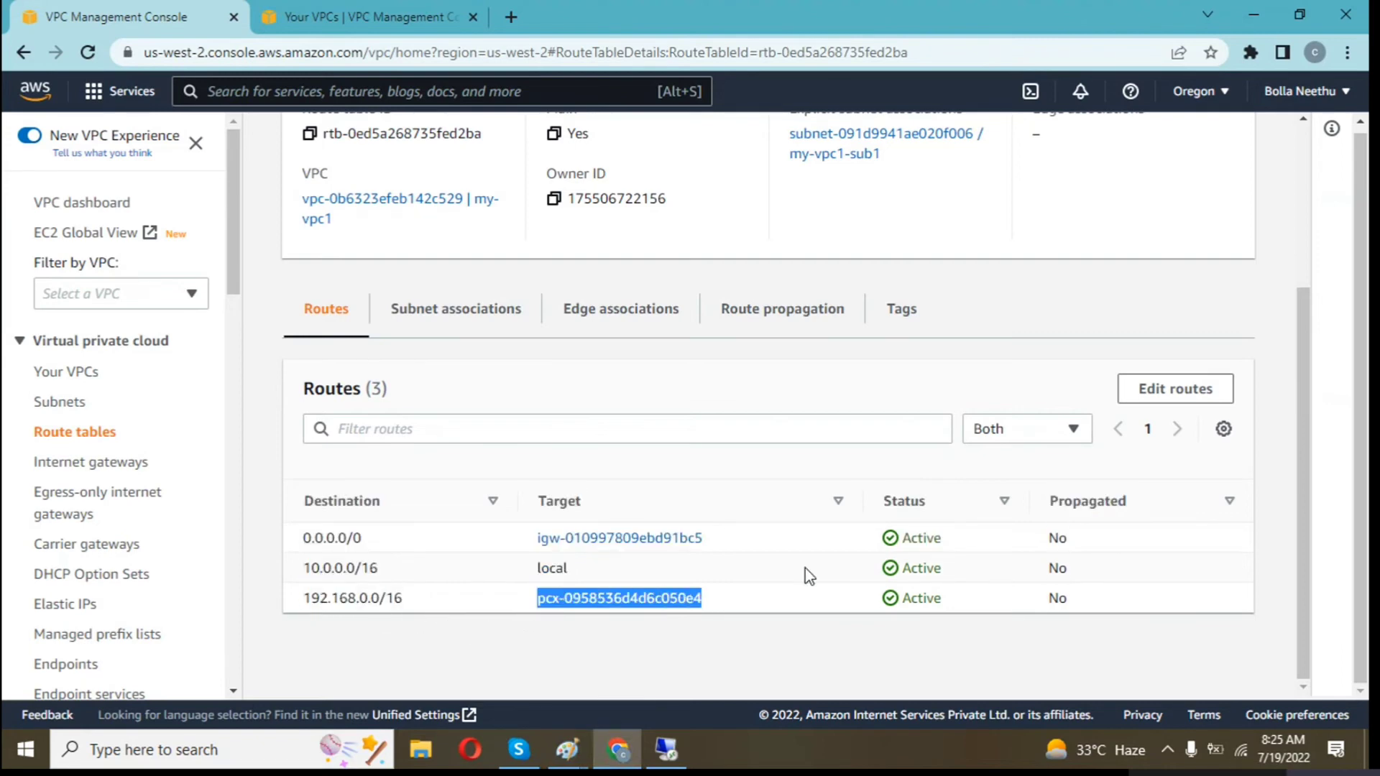
# Try to save my-vpc1's routes with the peering connection picked again as the 192.168.0.0/16 target, and cancel the editing
pyautogui.click(1186, 394)
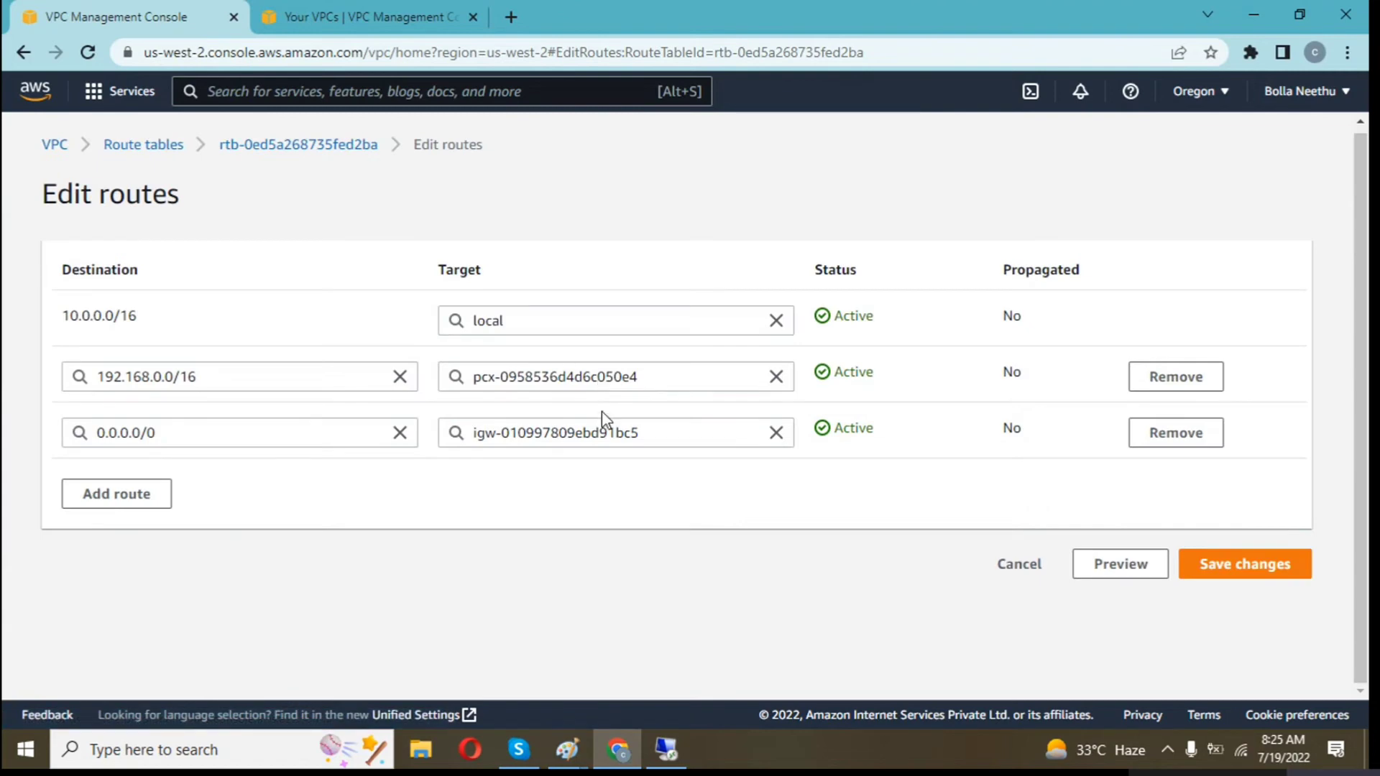
pyautogui.click(776, 378)
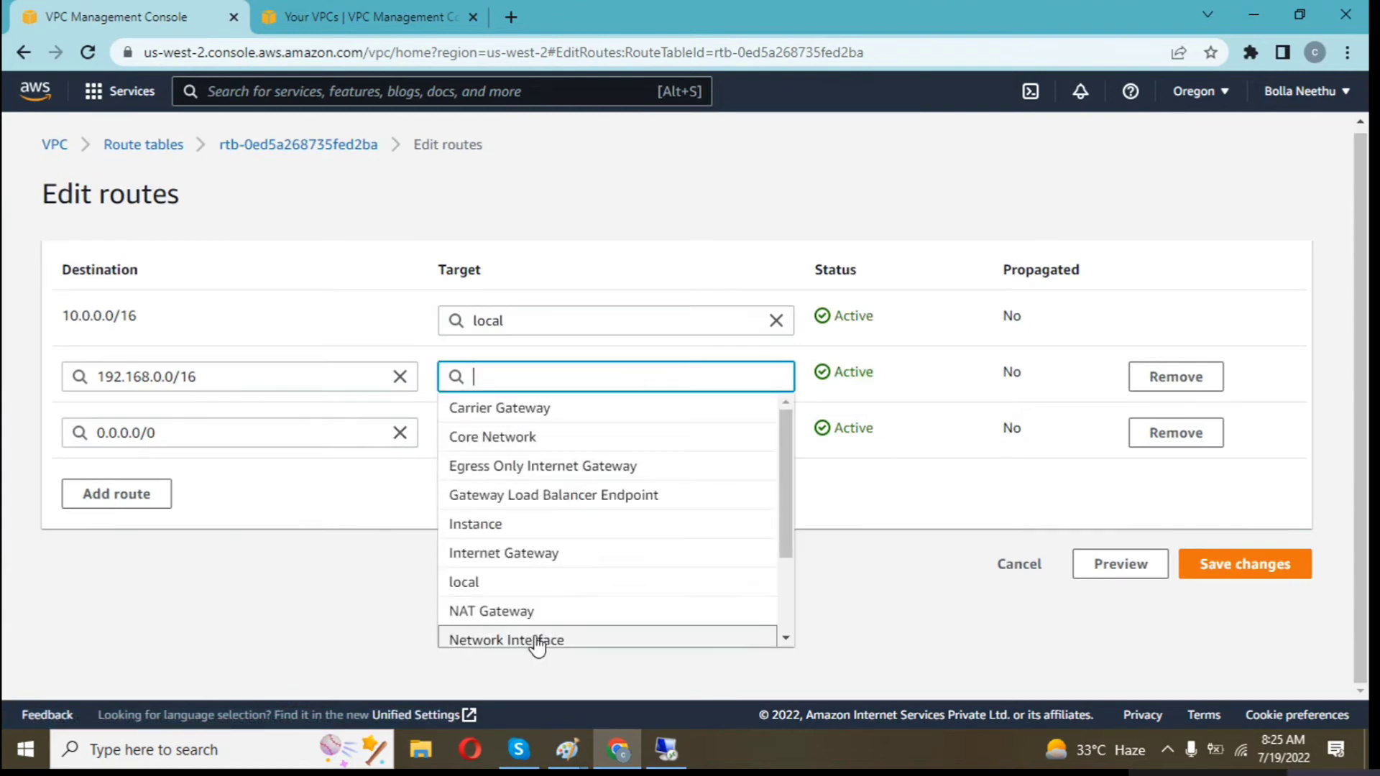
pyautogui.scroll(-2, 614, 465)
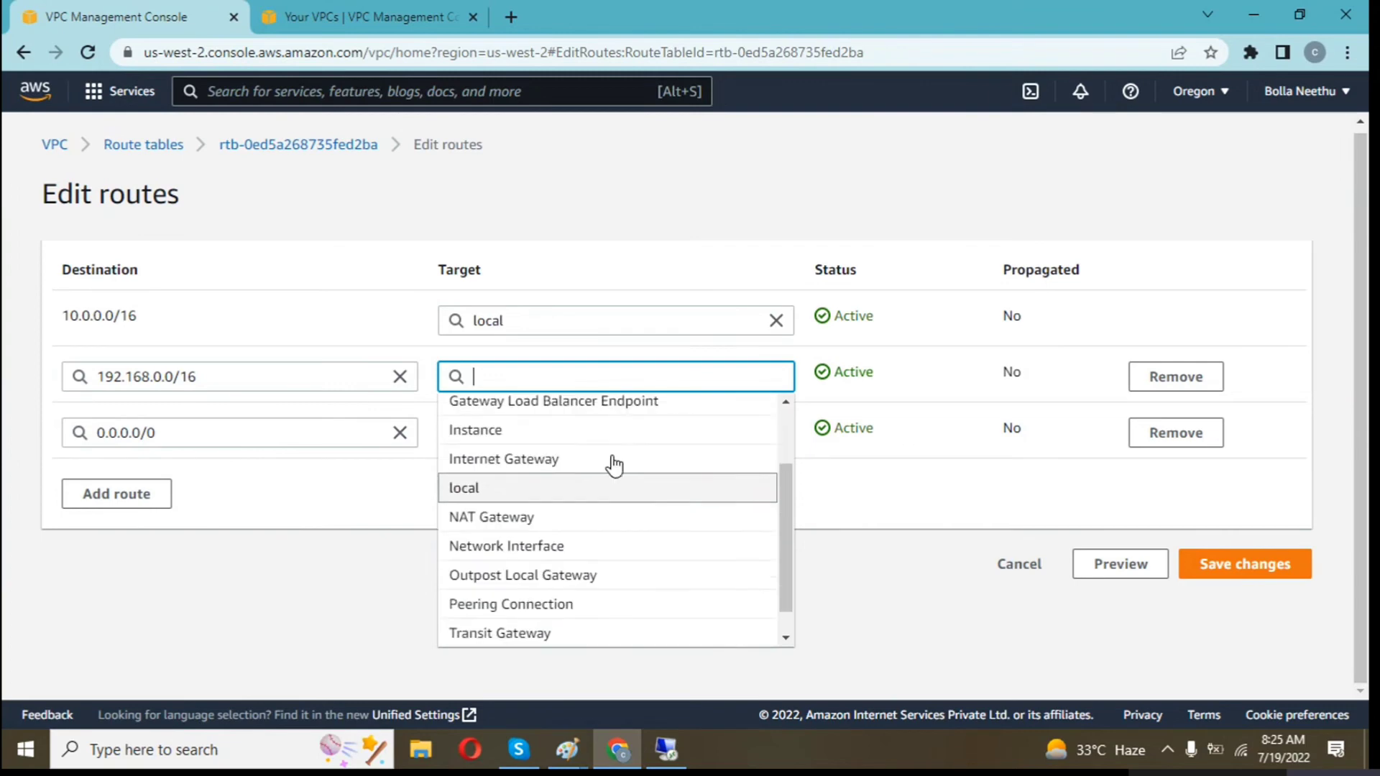
pyautogui.click(567, 598)
pyautogui.click(532, 413)
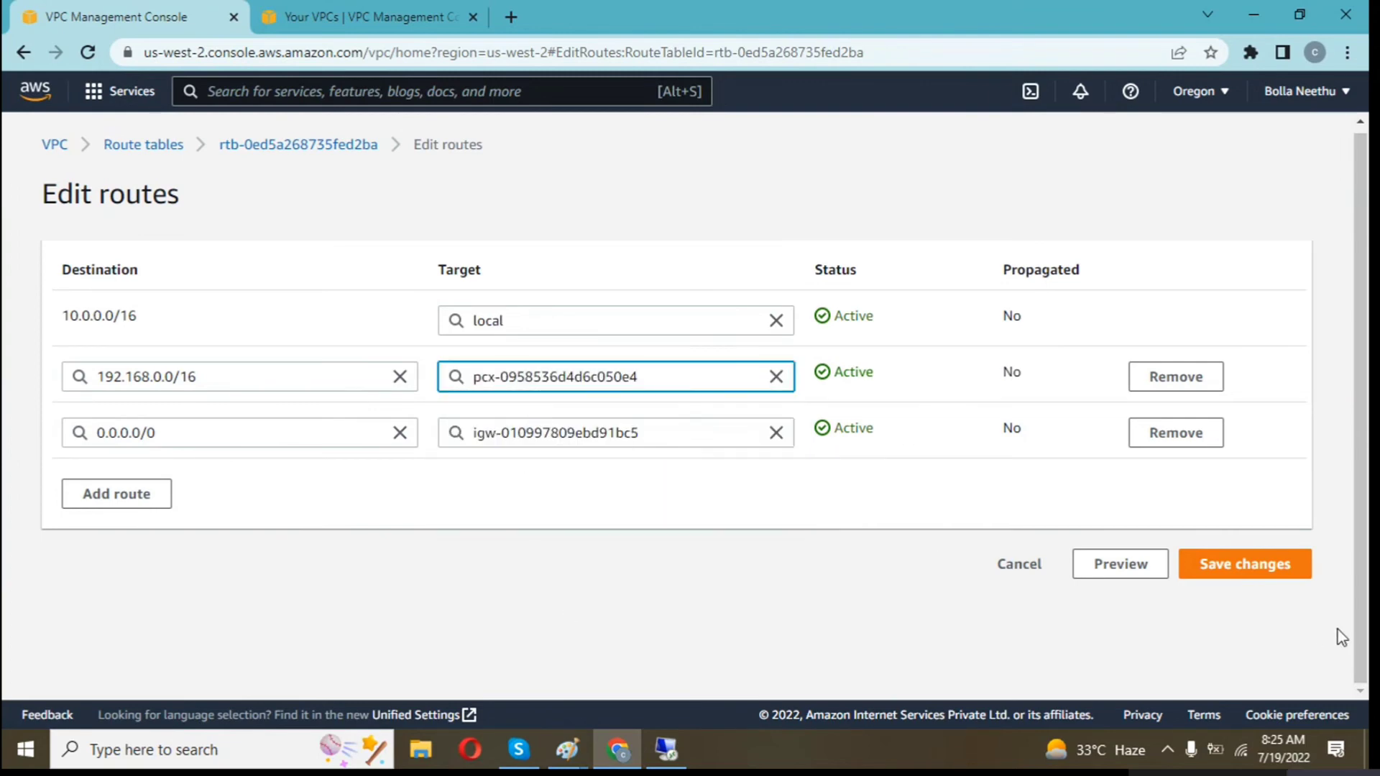
pyautogui.click(1263, 568)
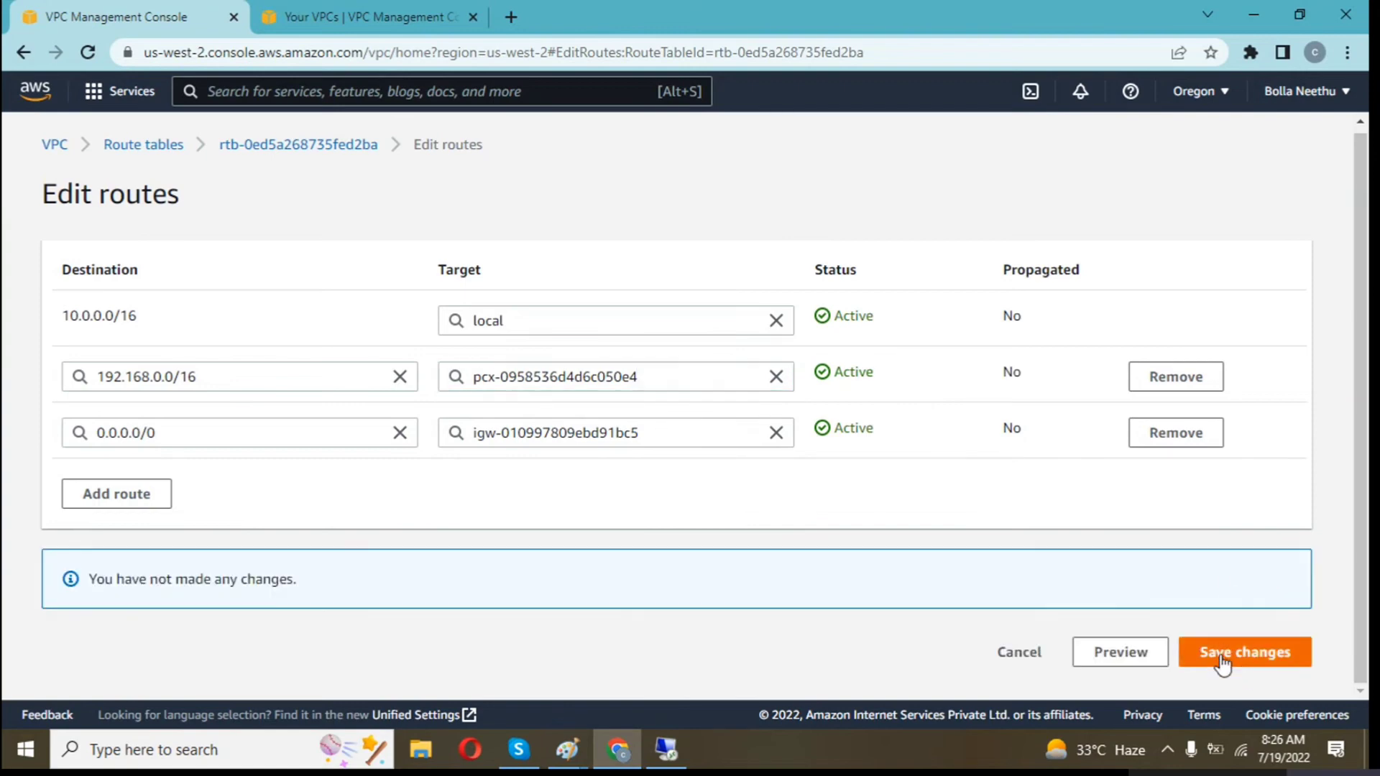
pyautogui.click(1008, 651)
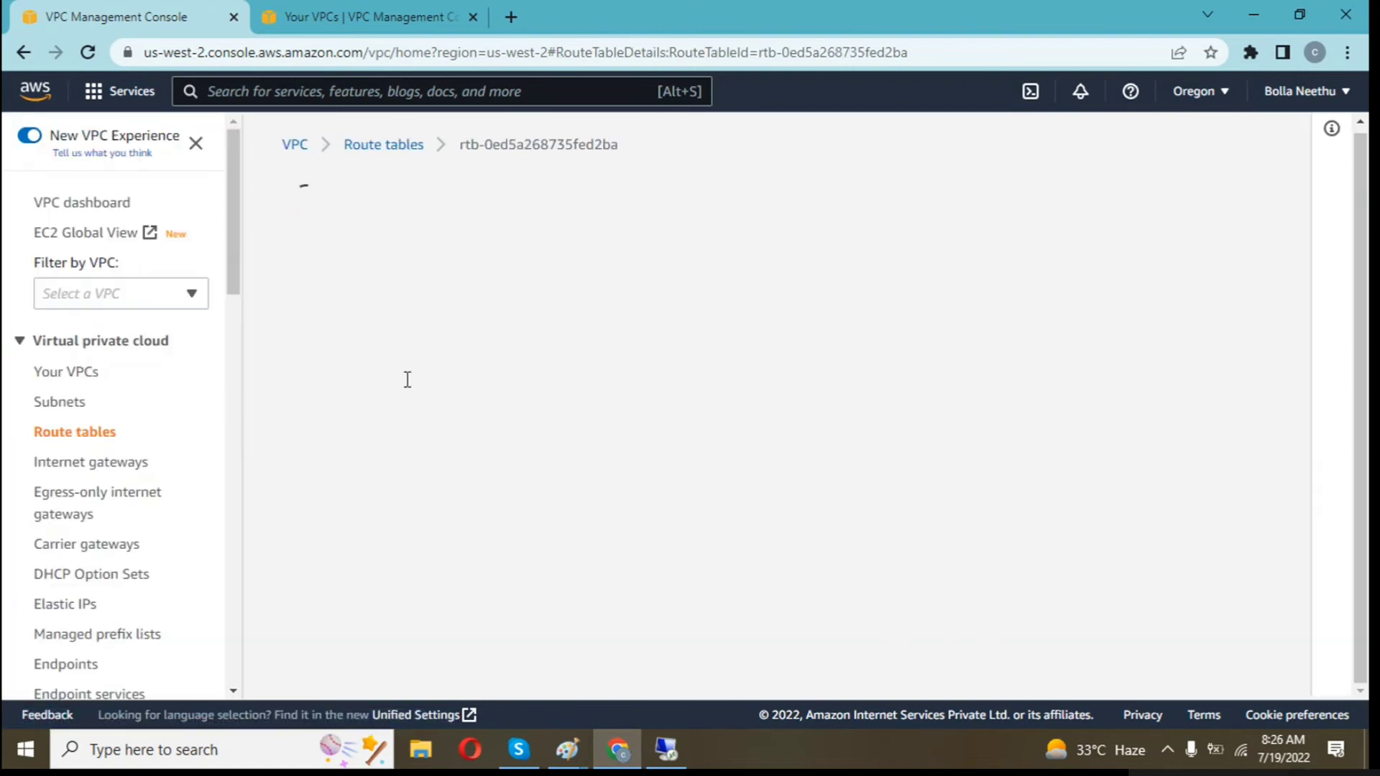
# Look at the Singapore VPC list and switch to the Paint diagram showing the arrows between VPC1 and VPC2
pyautogui.moveTo(239, 222); pyautogui.dragTo(245, 295)
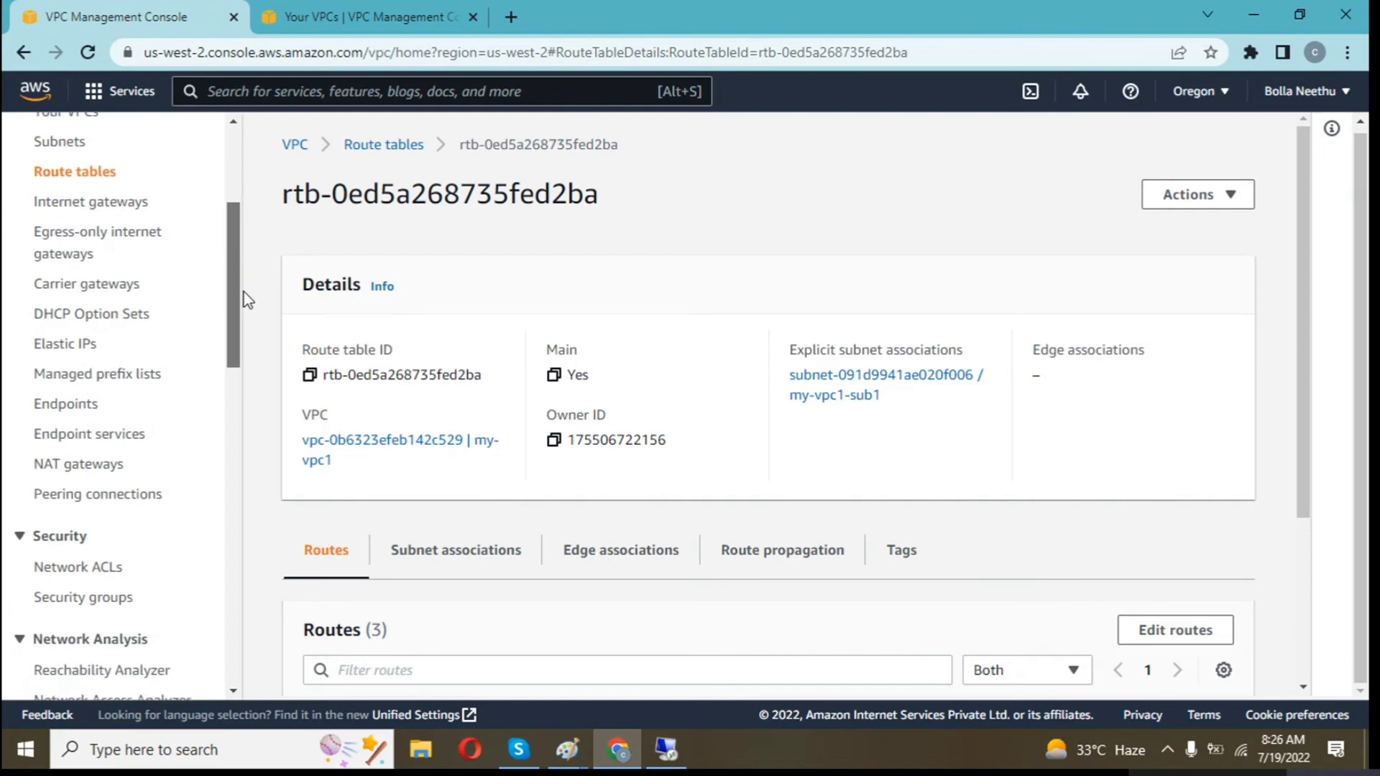
pyautogui.click(350, 19)
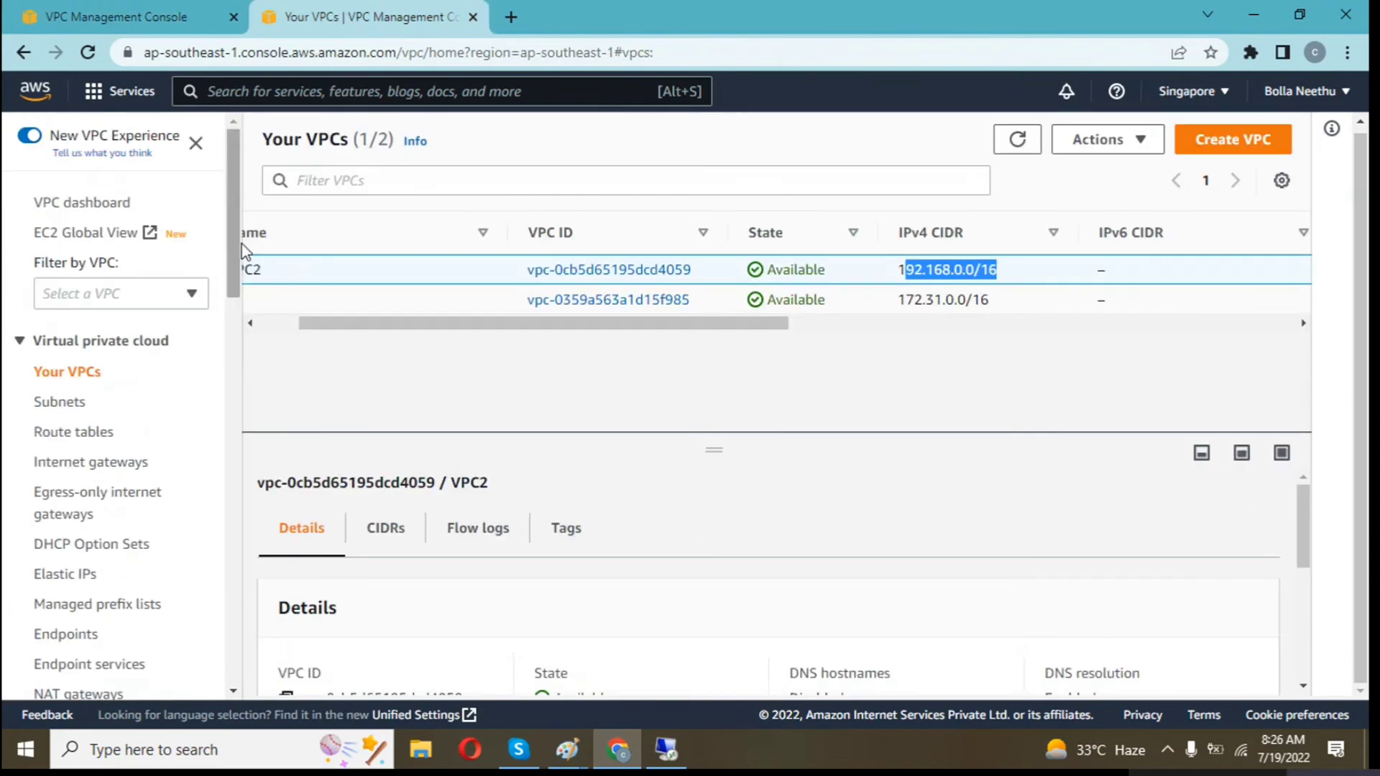
pyautogui.scroll(-2, 237, 251)
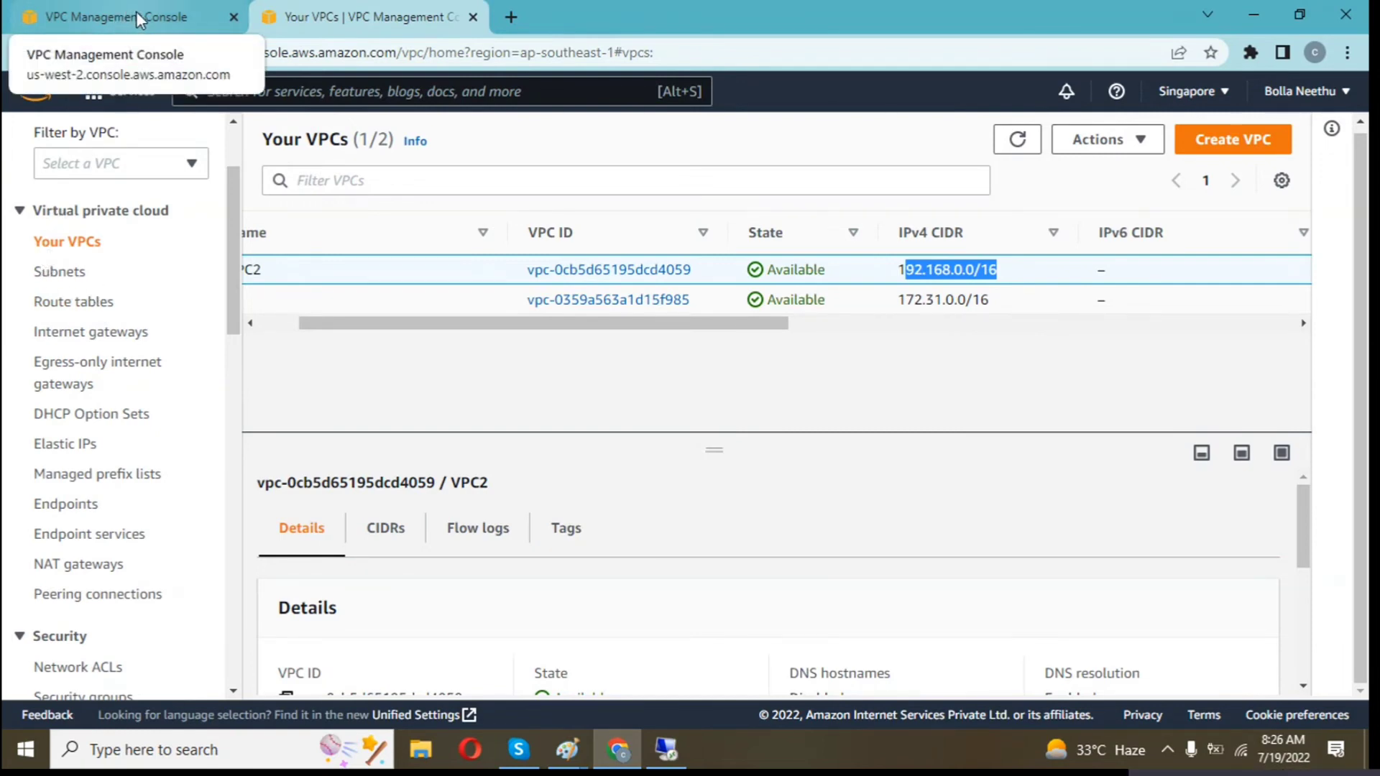
pyautogui.click(567, 750)
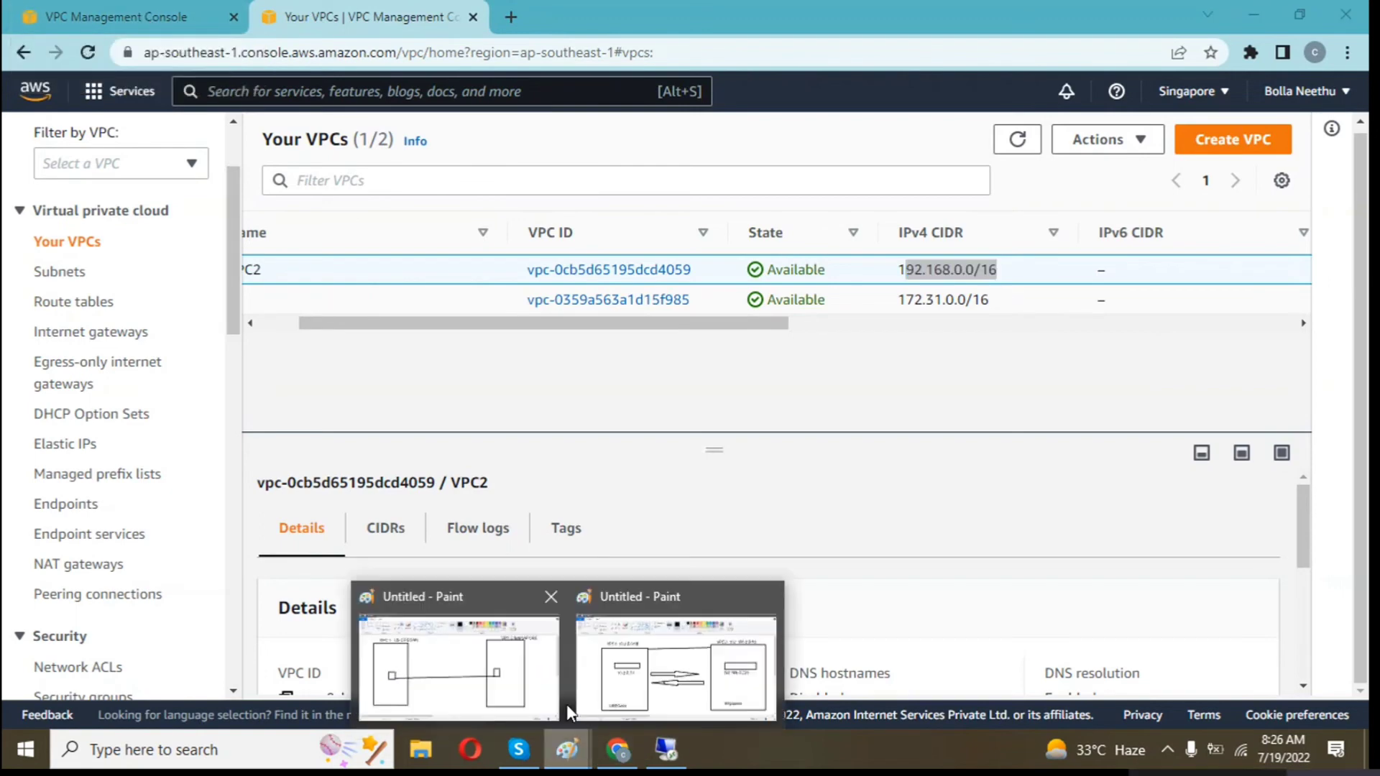
pyautogui.click(596, 683)
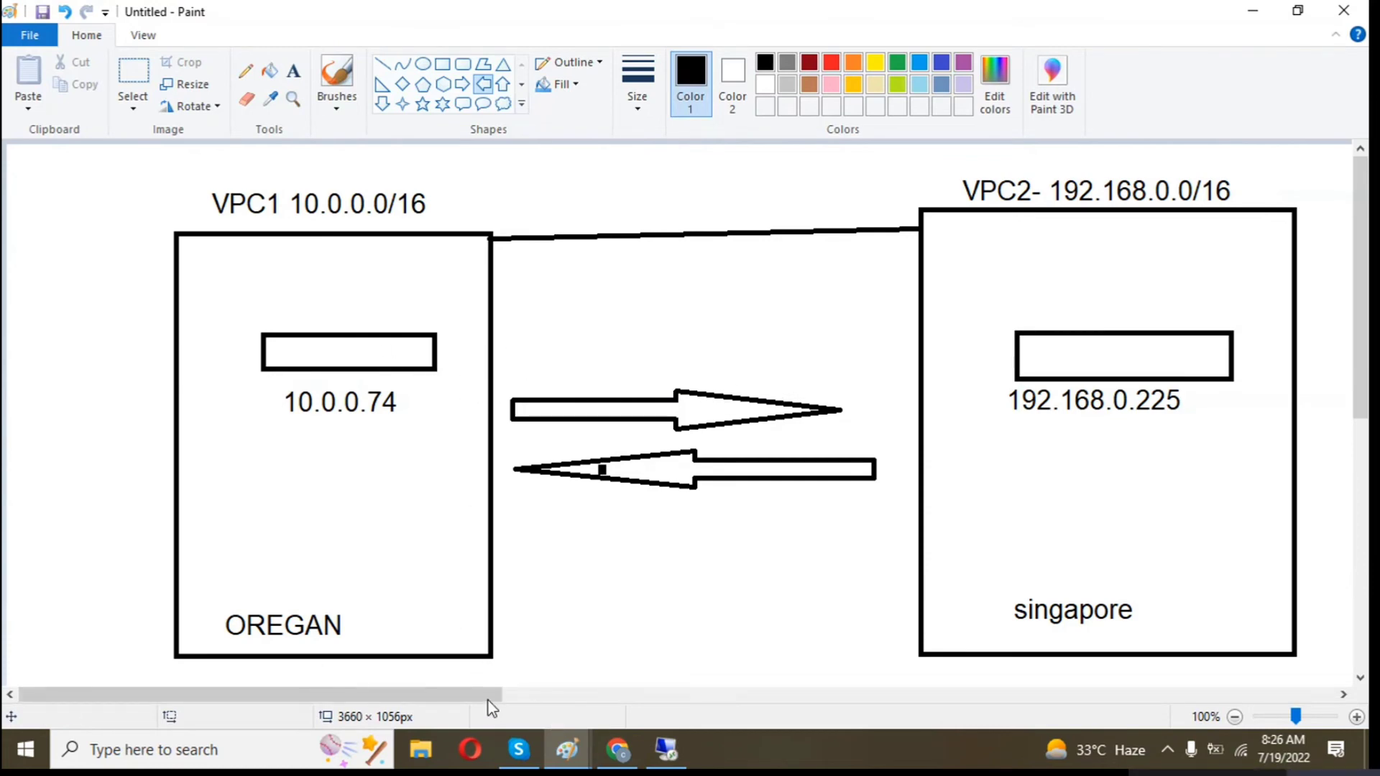
# Return to the Singapore console, open the peering connections and examine the active connection's requester and accepter details
pyautogui.click(616, 750)
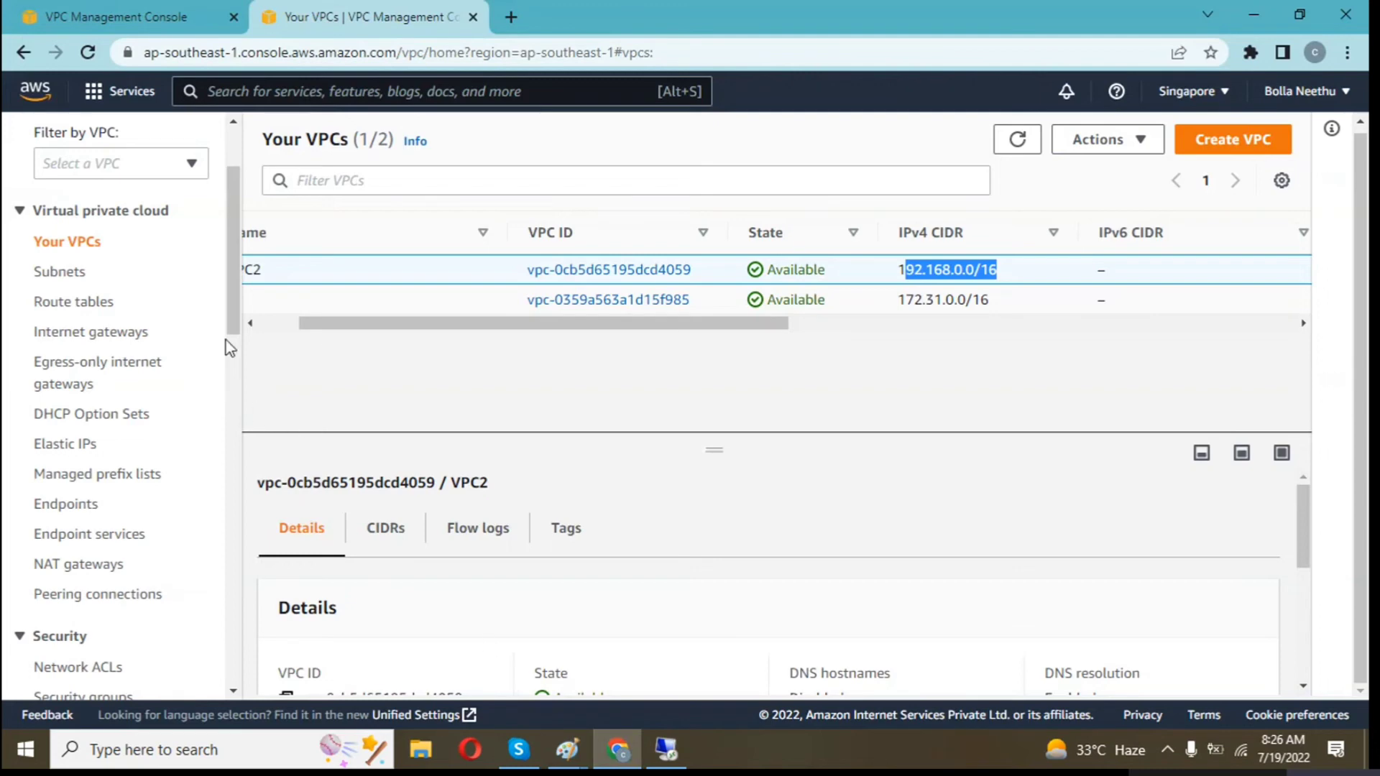
pyautogui.scroll(-3, 207, 373)
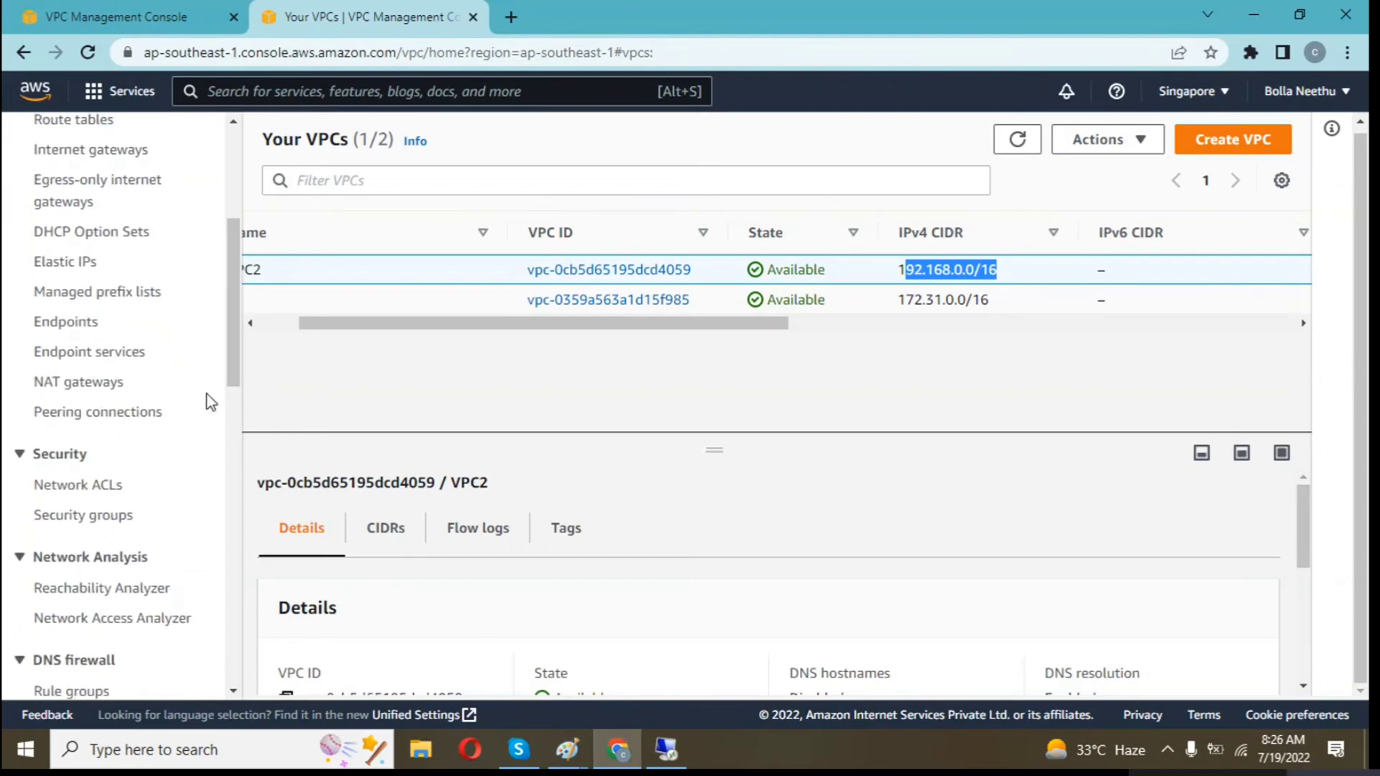
pyautogui.click(136, 423)
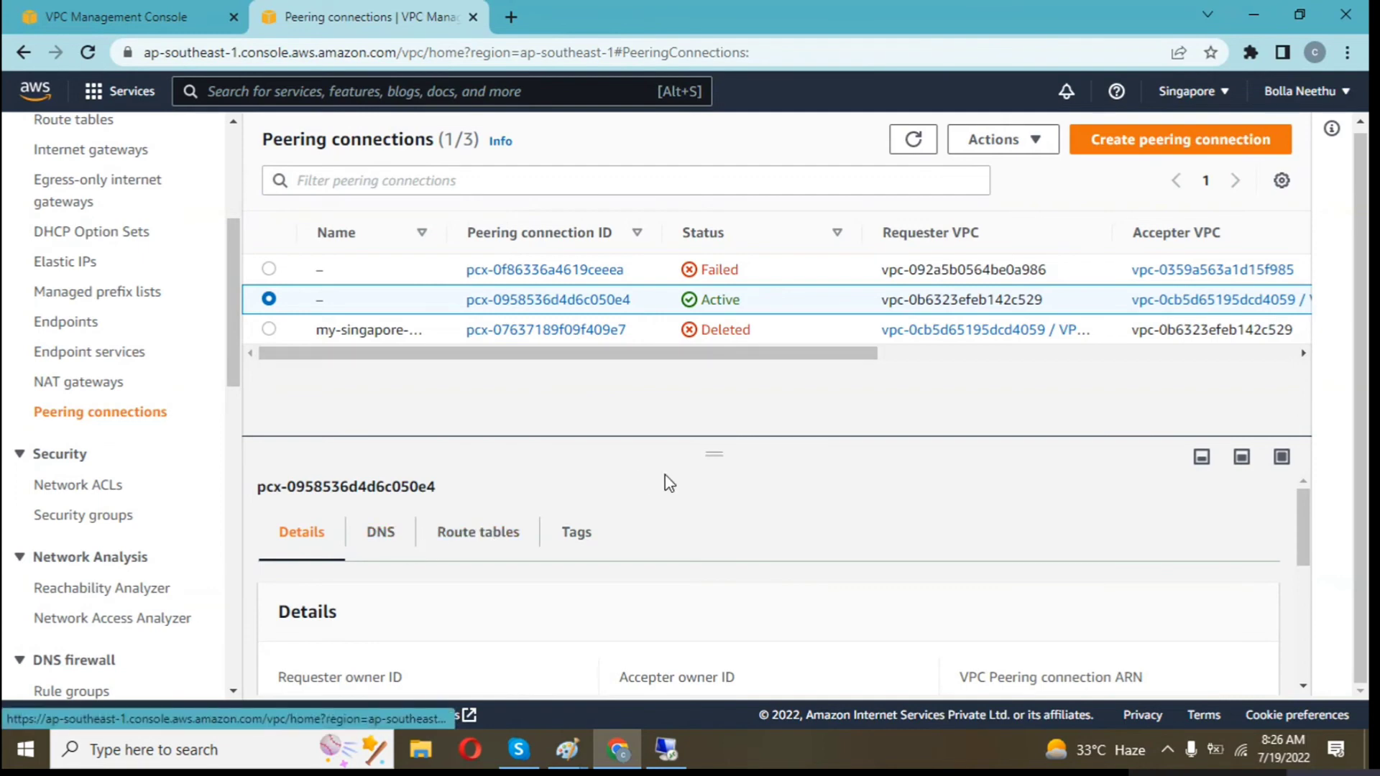
pyautogui.scroll(-4, 666, 480)
pyautogui.scroll(3, 669, 473)
pyautogui.scroll(-1, 665, 475)
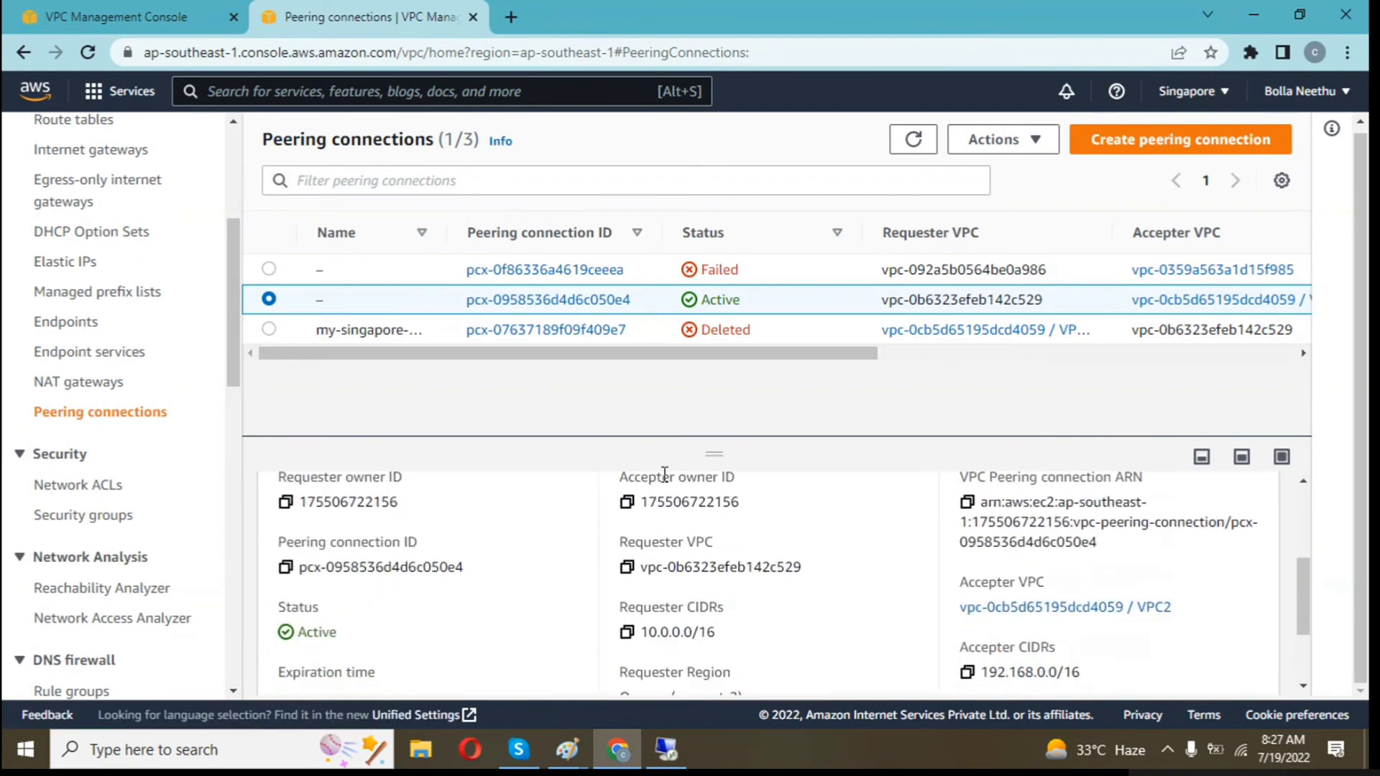
# Open the form for creating a peering connection, review its account and region options, and return to the peering connections list
pyautogui.click(1151, 141)
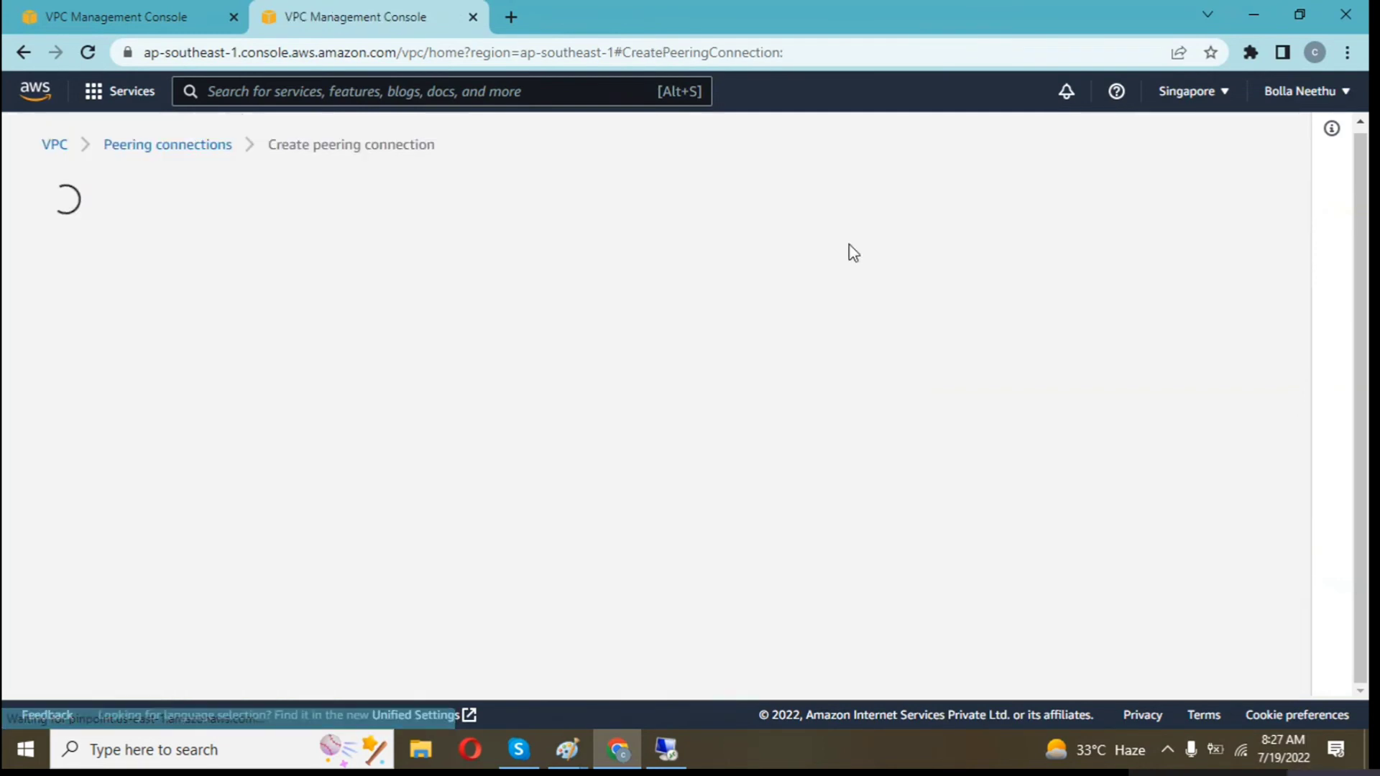
pyautogui.scroll(-2, 195, 464)
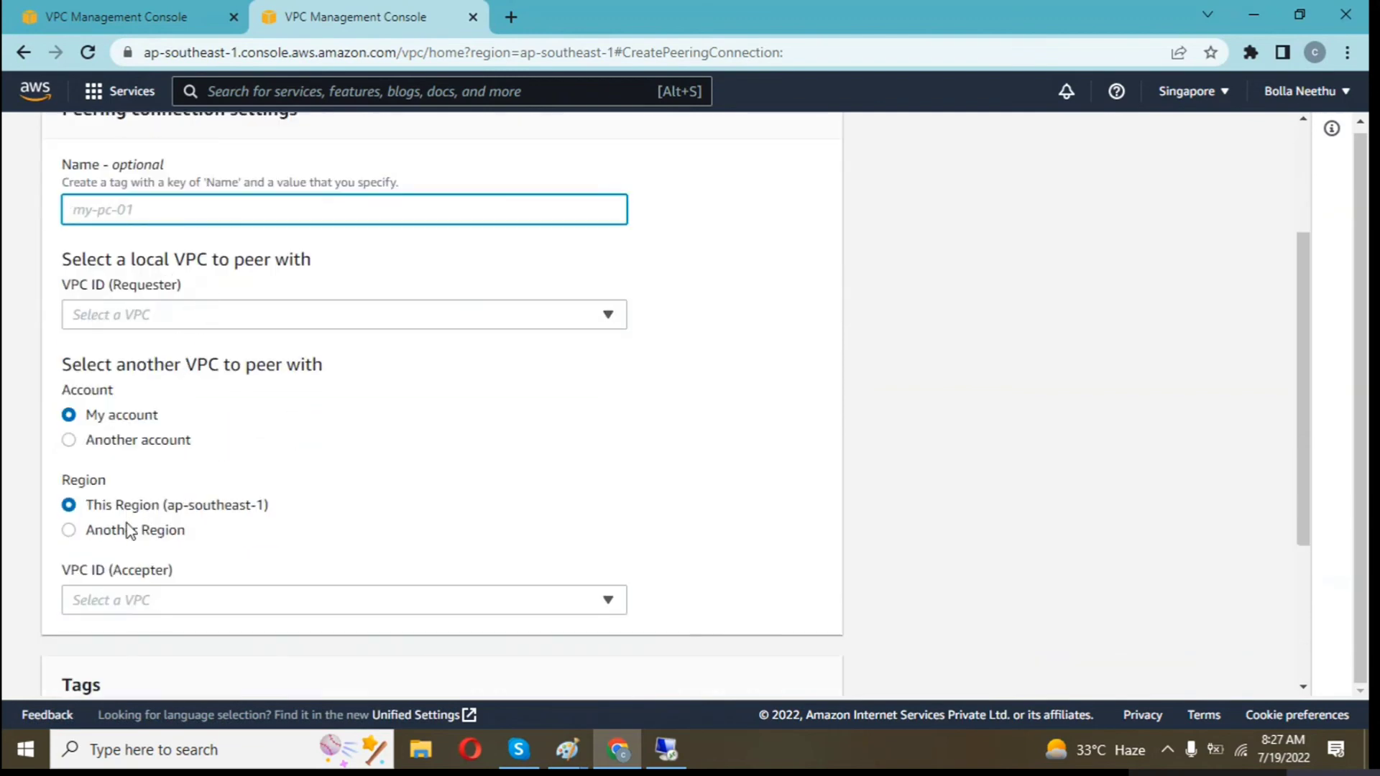
pyautogui.scroll(-3, 157, 579)
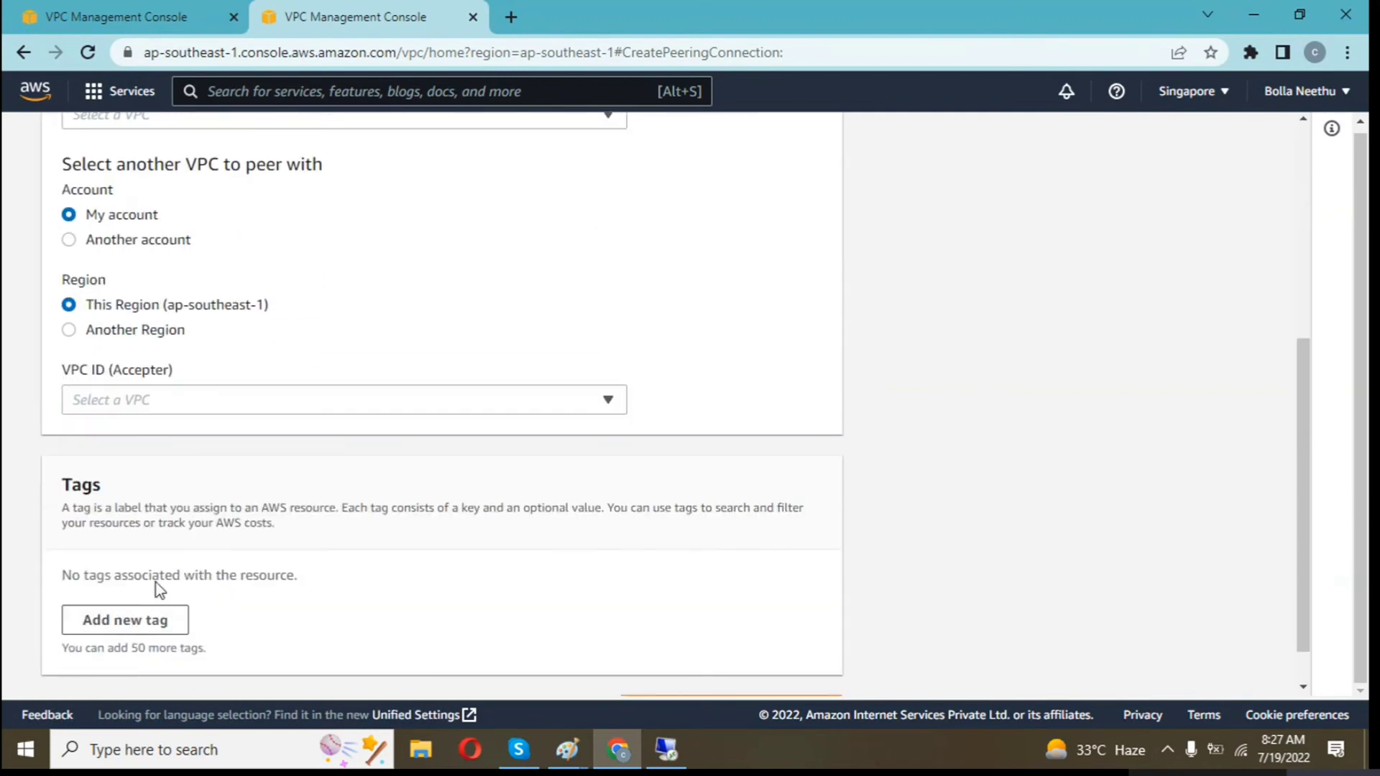
pyautogui.scroll(6, 160, 586)
pyautogui.click(184, 149)
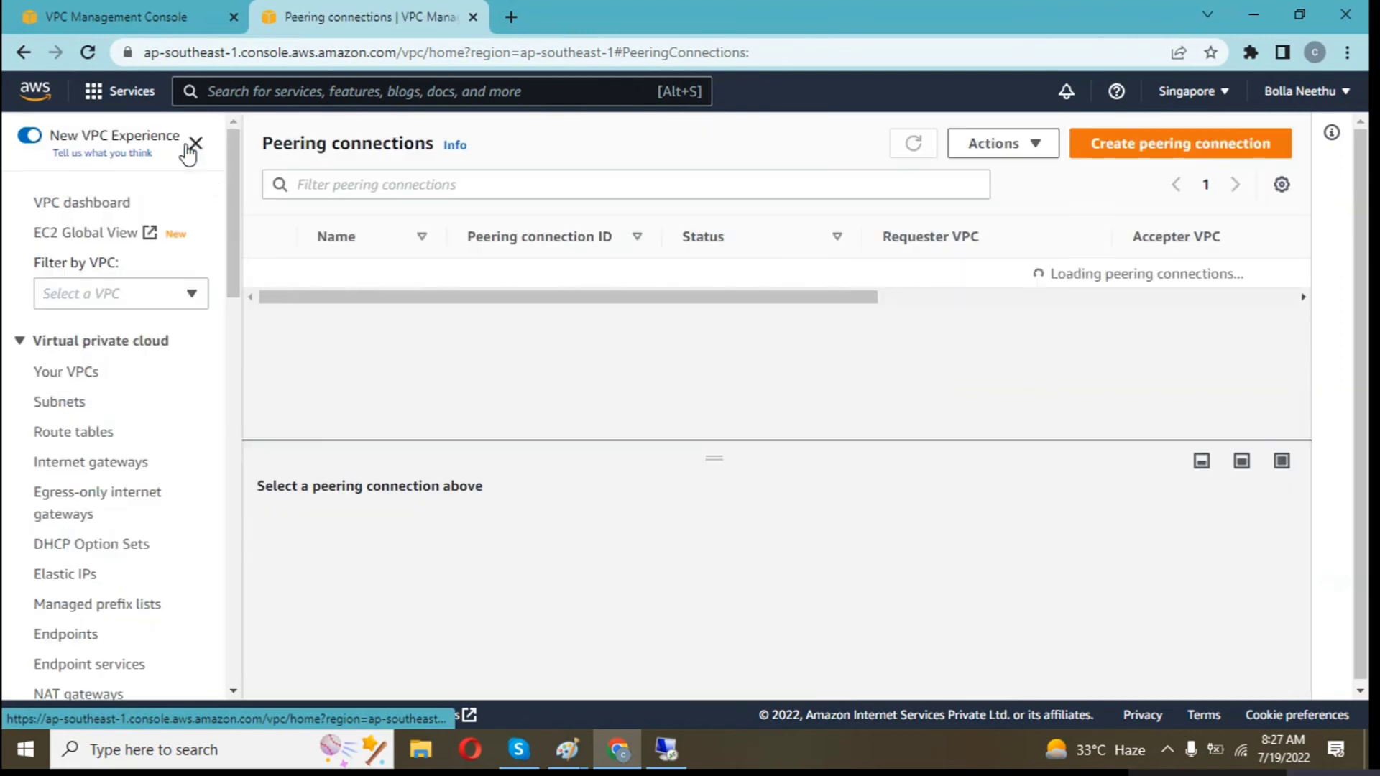
# Switch to the Oregon console and review its peering connections list
pyautogui.click(125, 23)
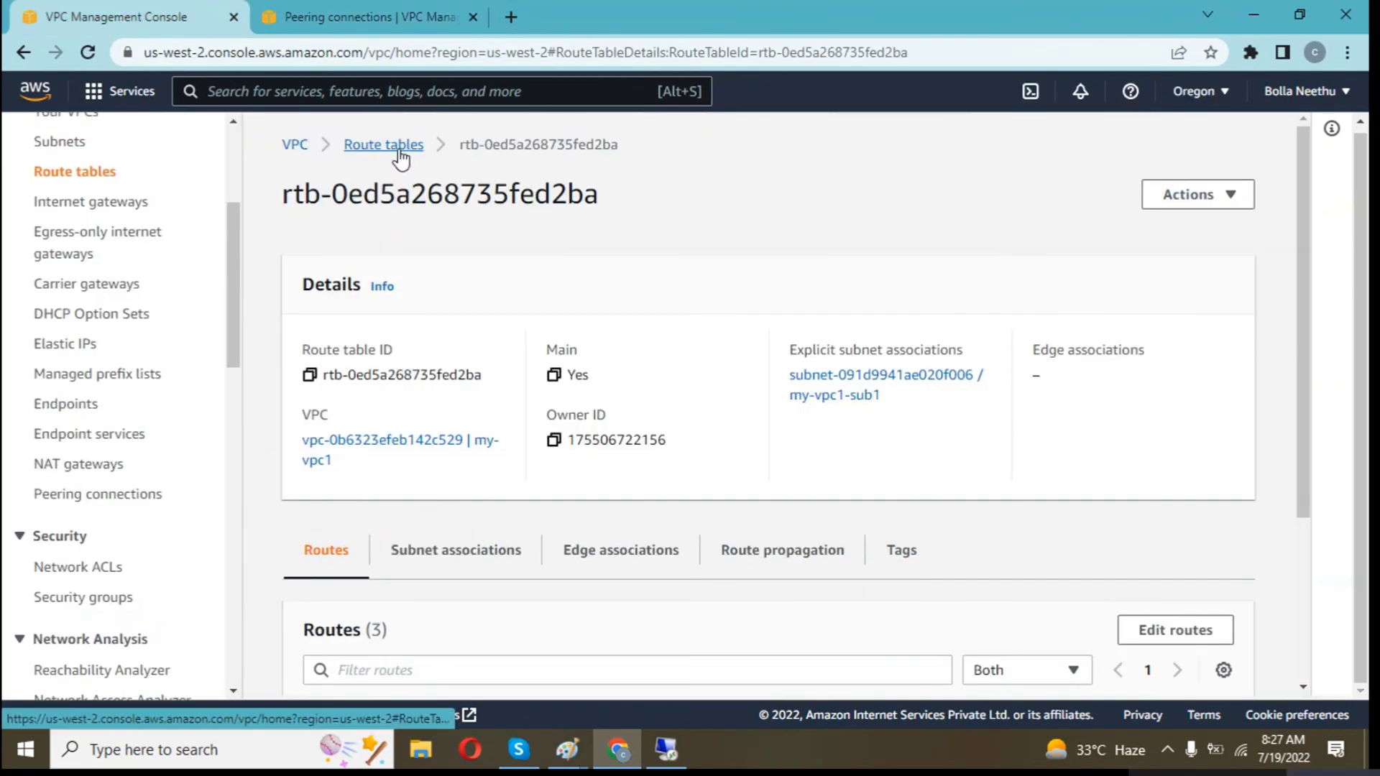
pyautogui.click(69, 496)
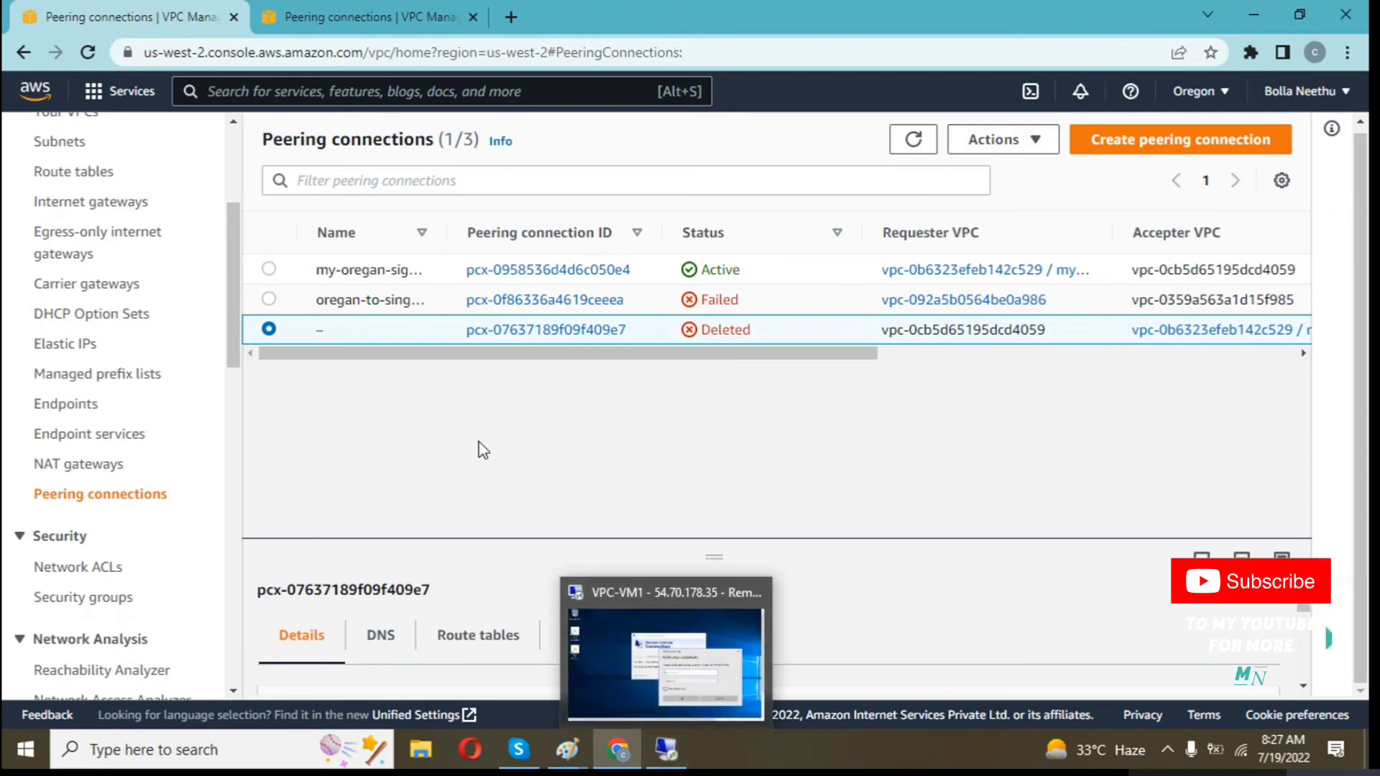
pyautogui.scroll(4, 216, 331)
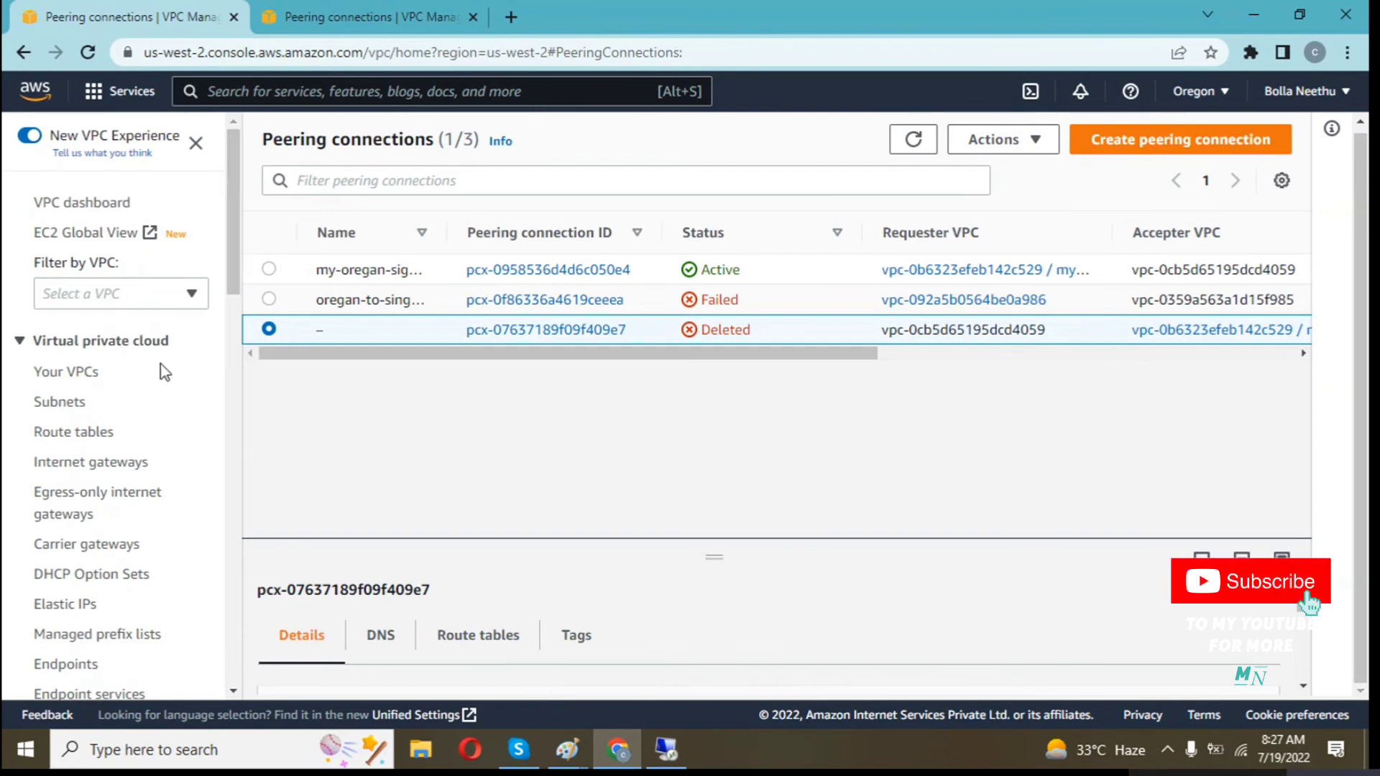
# Open the Oregon route tables and display the routes of my-vpc1's main table, rtb-0ed5a268735fed2ba
pyautogui.click(77, 431)
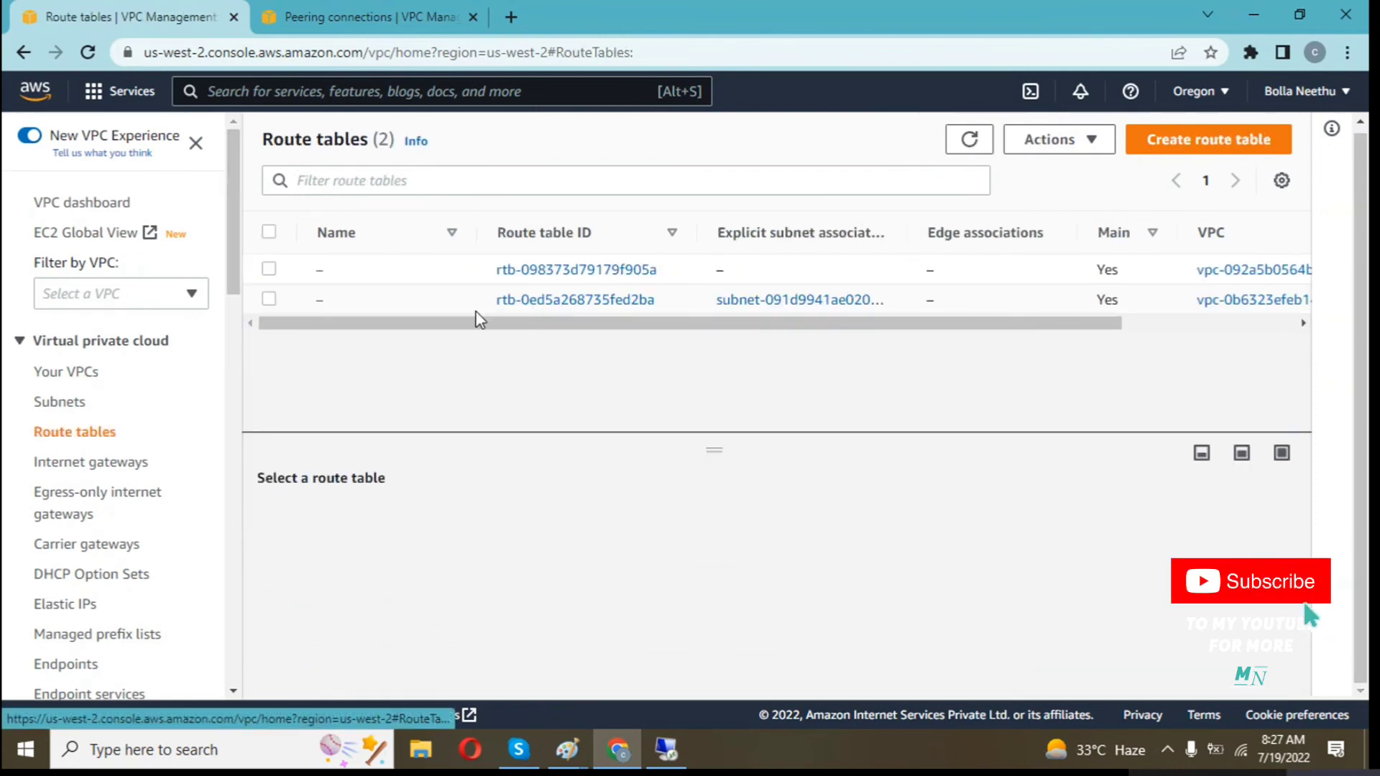
pyautogui.click(272, 302)
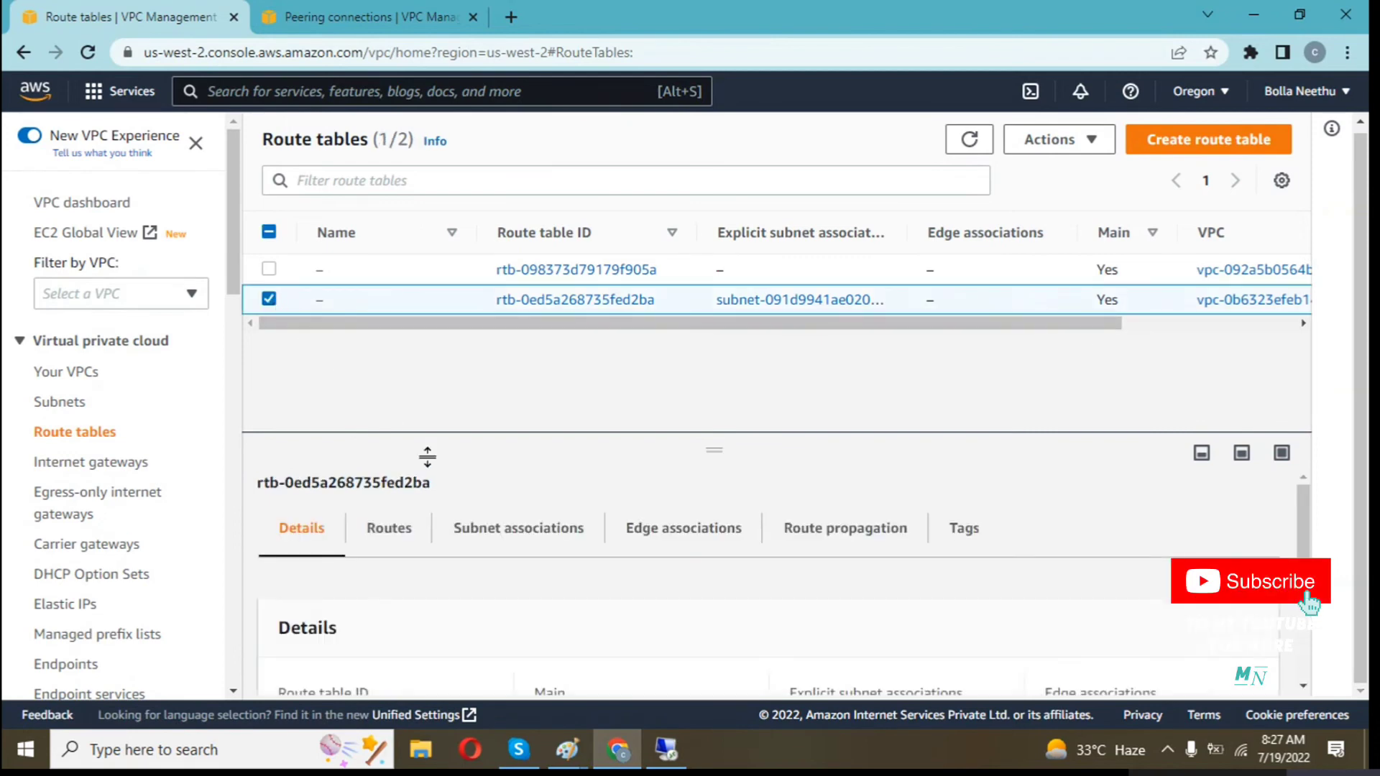
pyautogui.scroll(-2, 431, 474)
pyautogui.scroll(1, 402, 517)
pyautogui.click(380, 532)
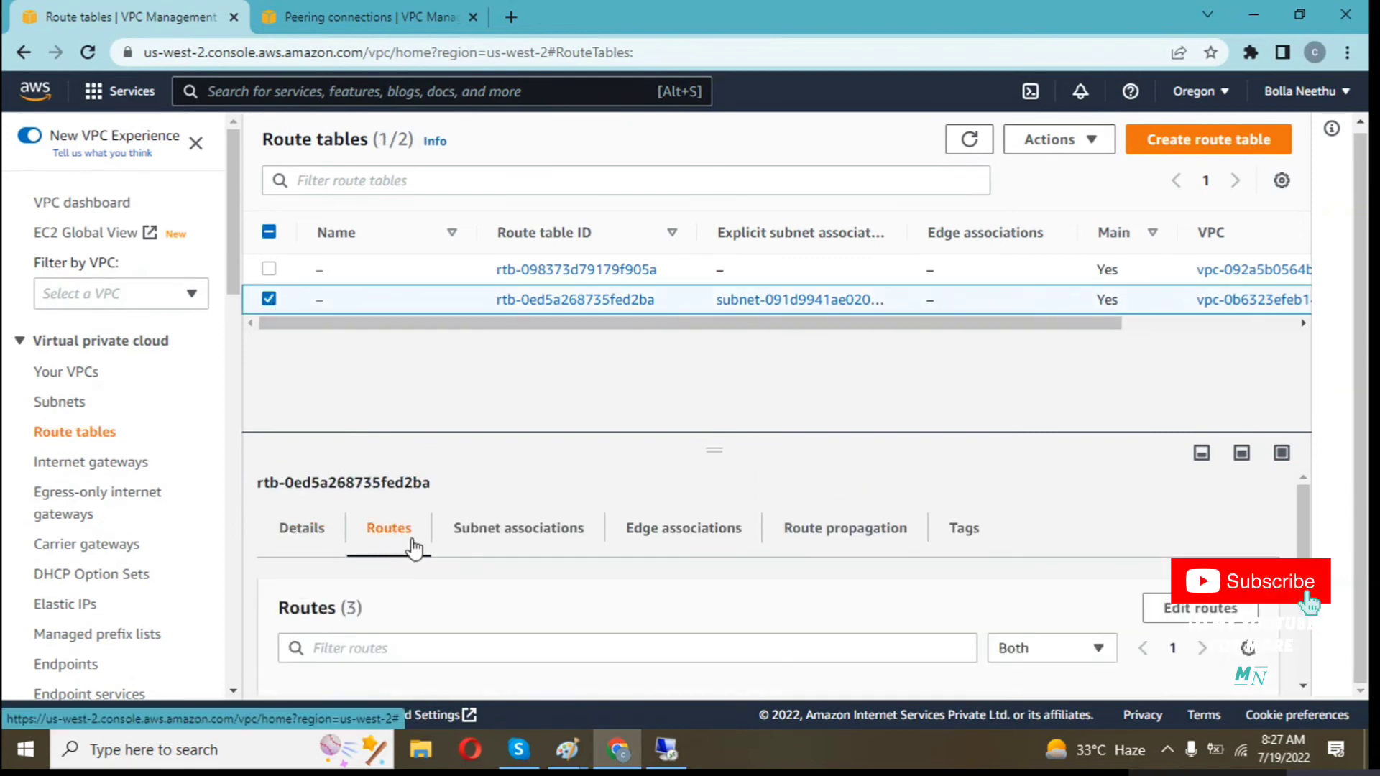
pyautogui.scroll(-3, 508, 552)
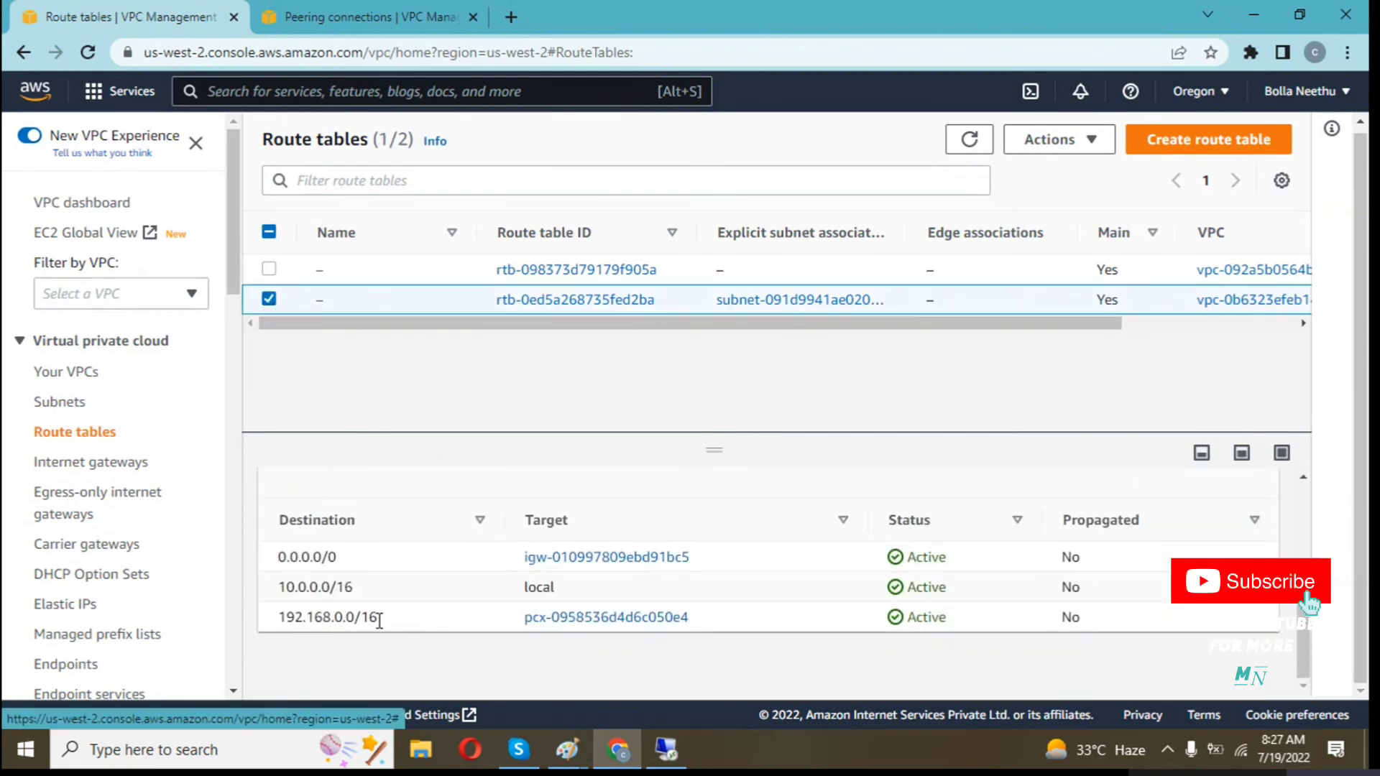
# Examine the 192.168.0.0/16 destination and its peering connection target in my-vpc1's routes
pyautogui.moveTo(376, 618); pyautogui.dragTo(281, 617)
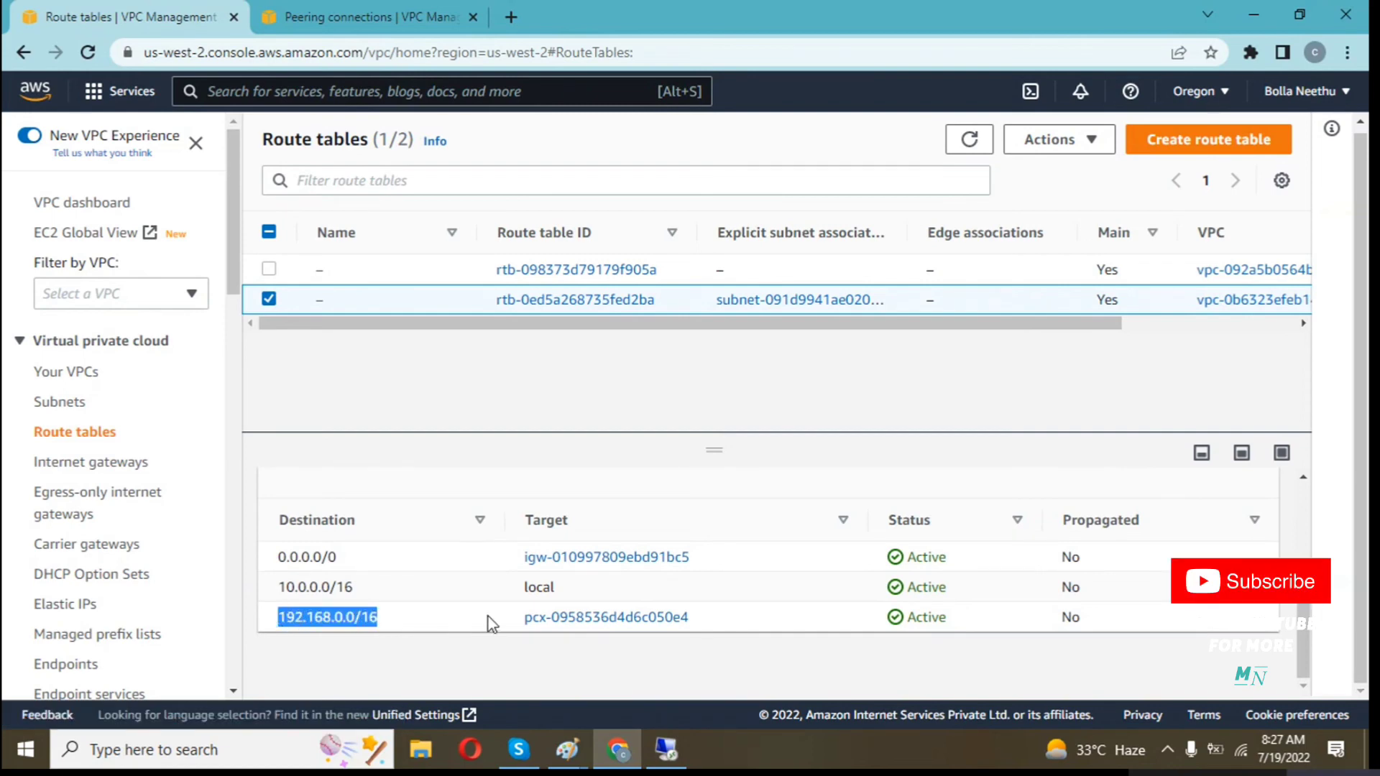
pyautogui.click(526, 616)
pyautogui.moveTo(529, 614); pyautogui.dragTo(672, 616)
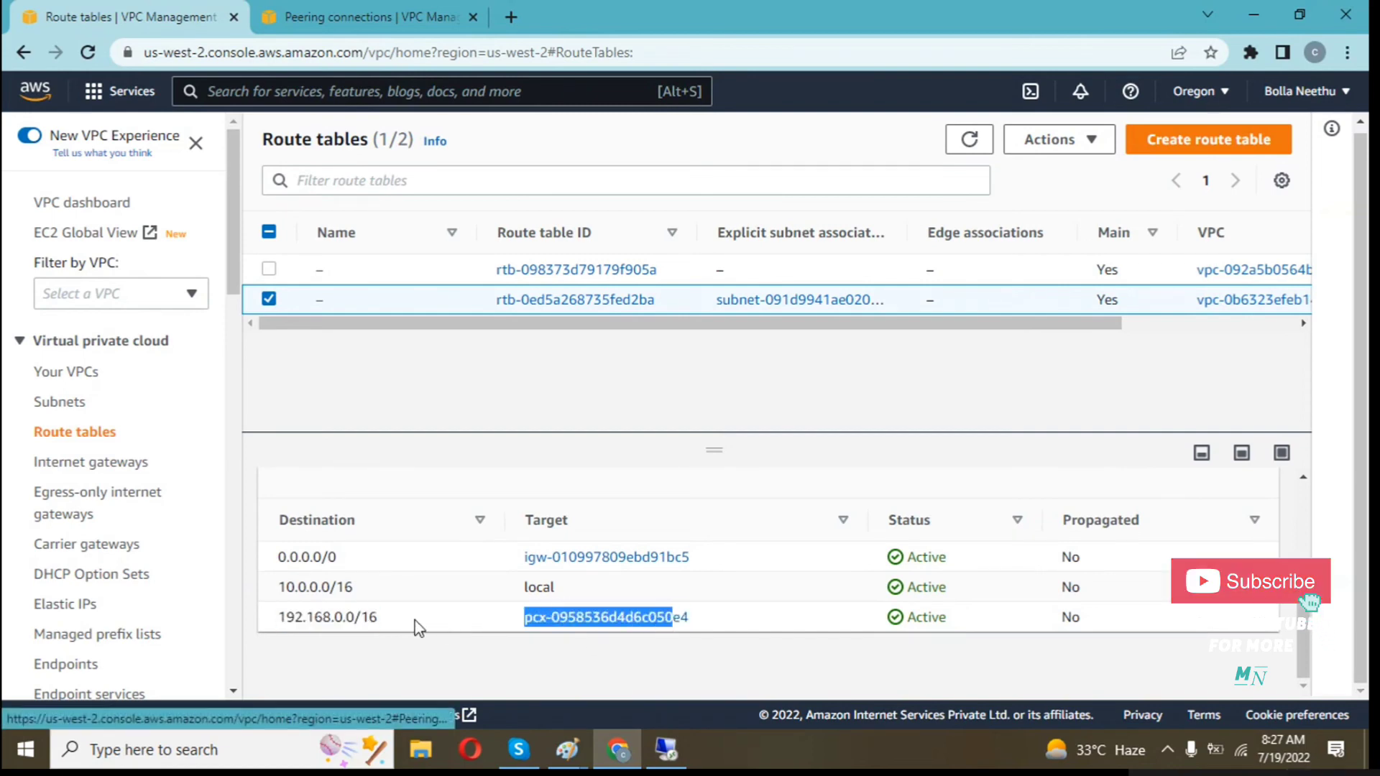
pyautogui.moveTo(377, 616); pyautogui.dragTo(265, 619)
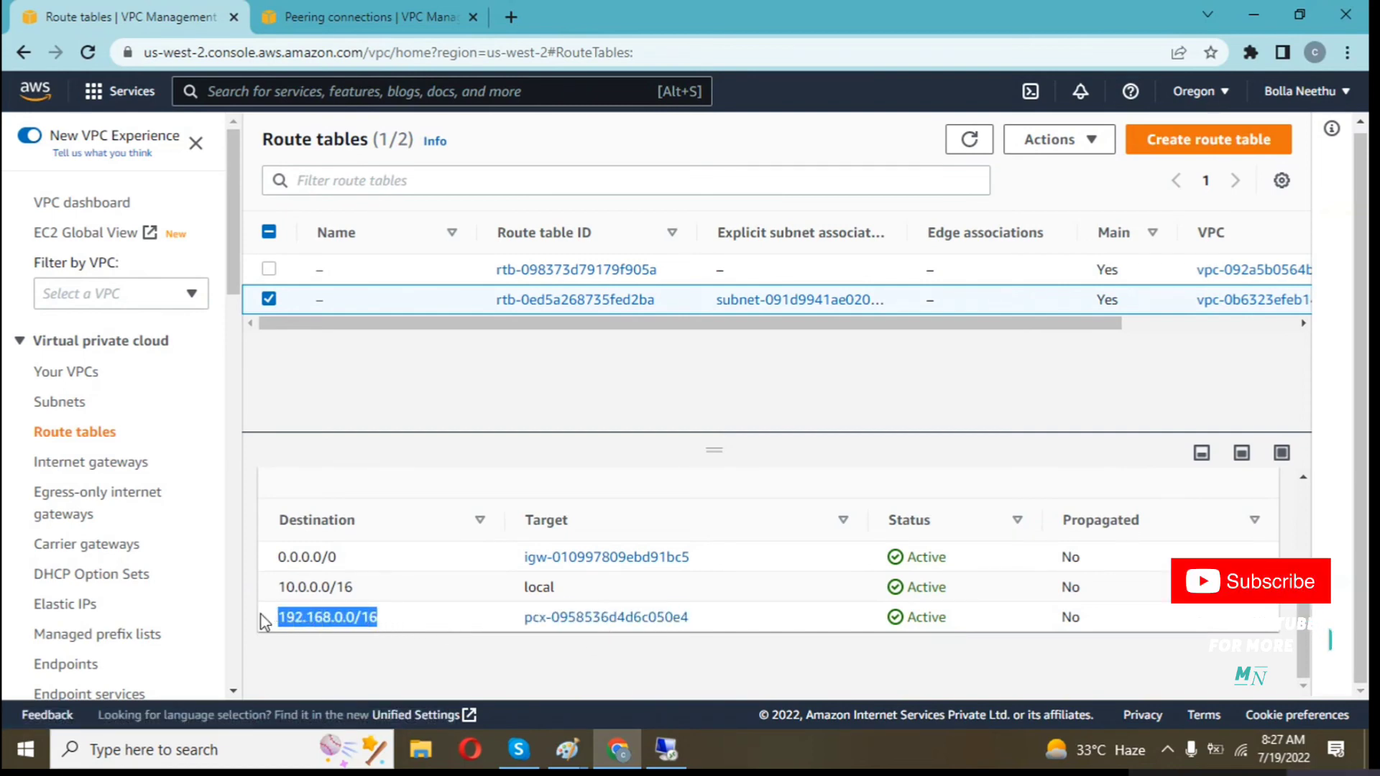
pyautogui.click(532, 616)
pyautogui.moveTo(534, 614); pyautogui.dragTo(702, 628)
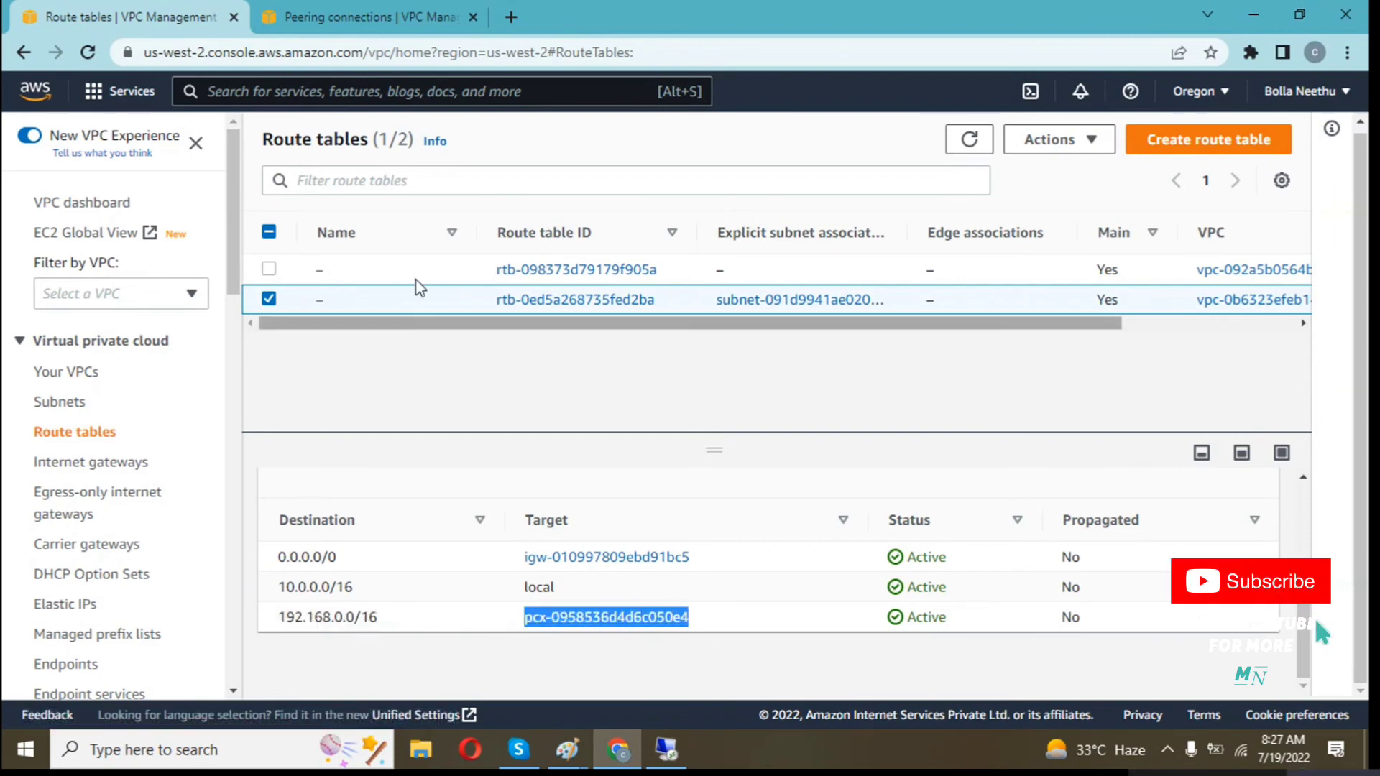
# Switch to the Singapore console and display the routes of the my-route route table
pyautogui.click(375, 20)
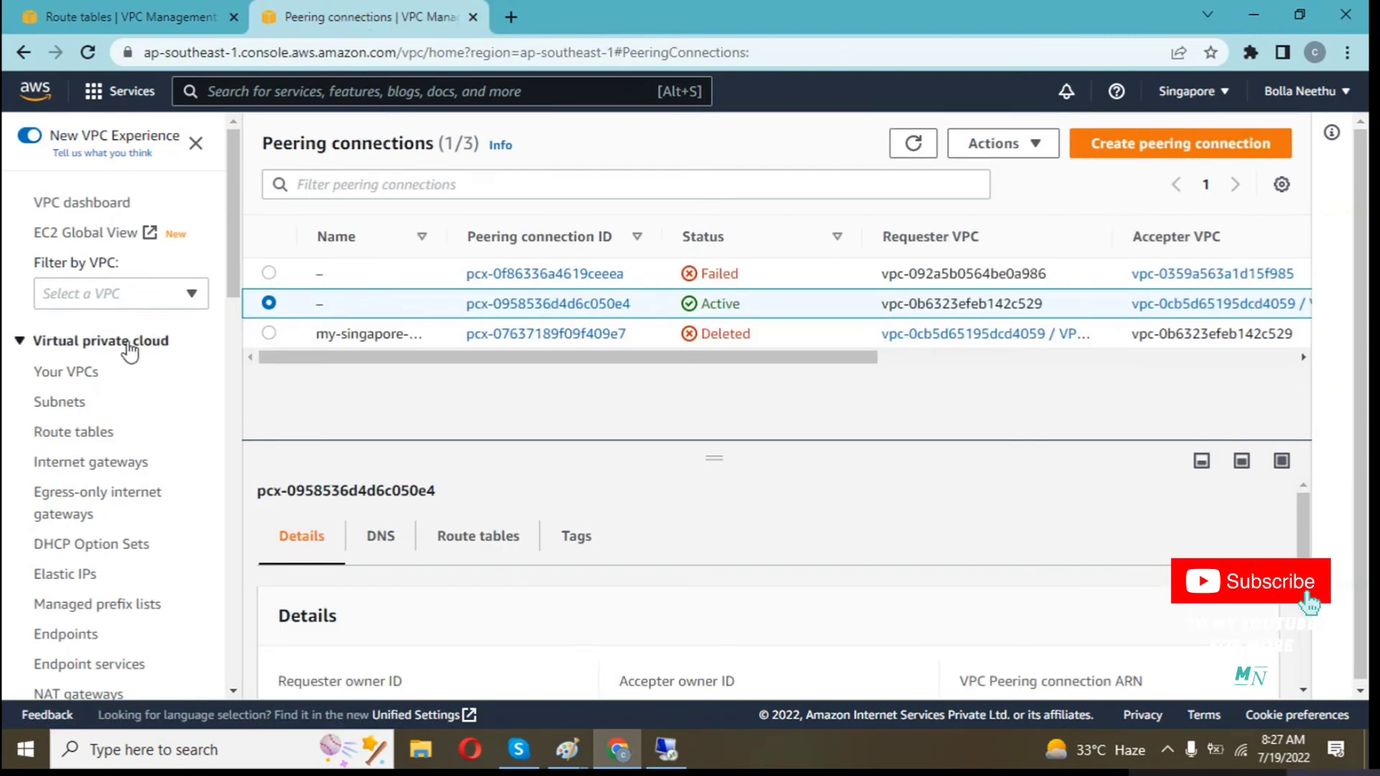
pyautogui.click(71, 436)
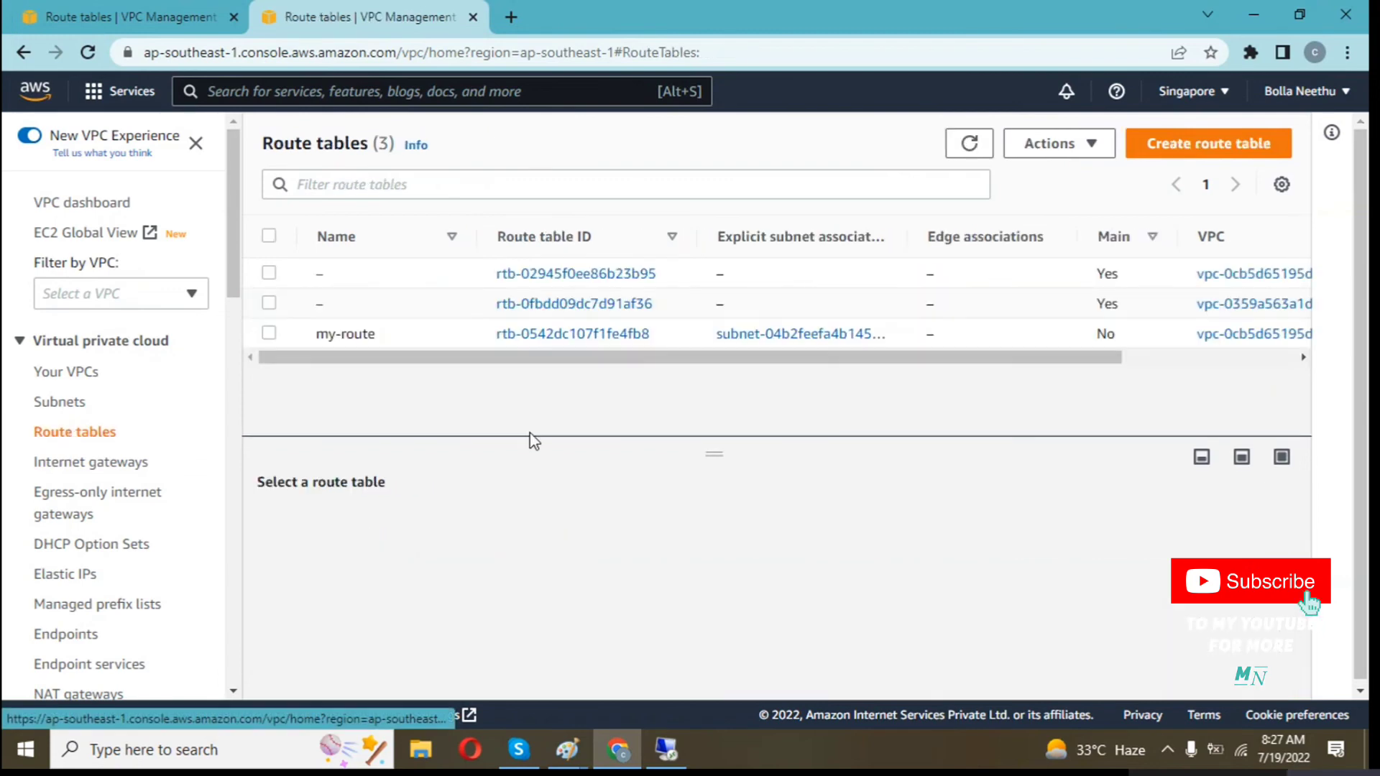
pyautogui.click(272, 335)
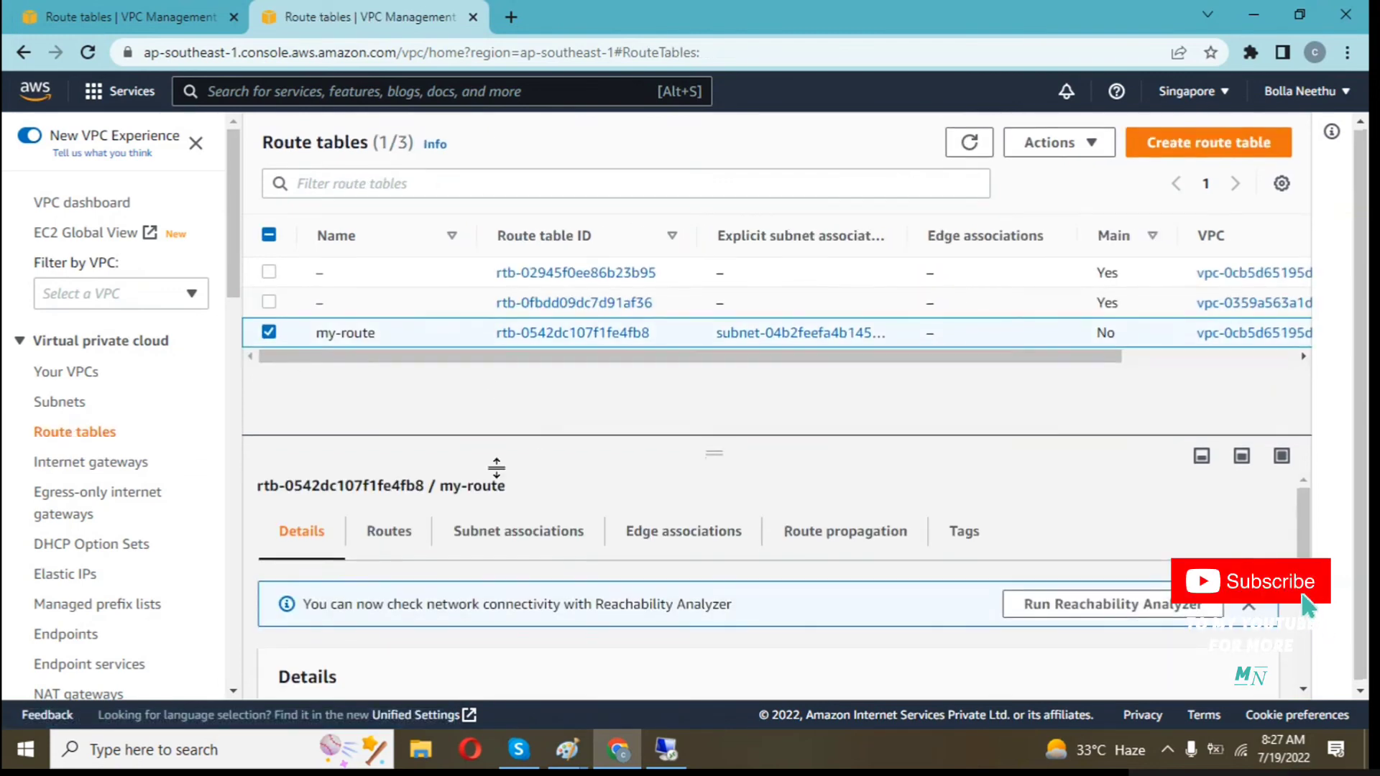
pyautogui.scroll(-3, 476, 557)
pyautogui.scroll(3, 451, 581)
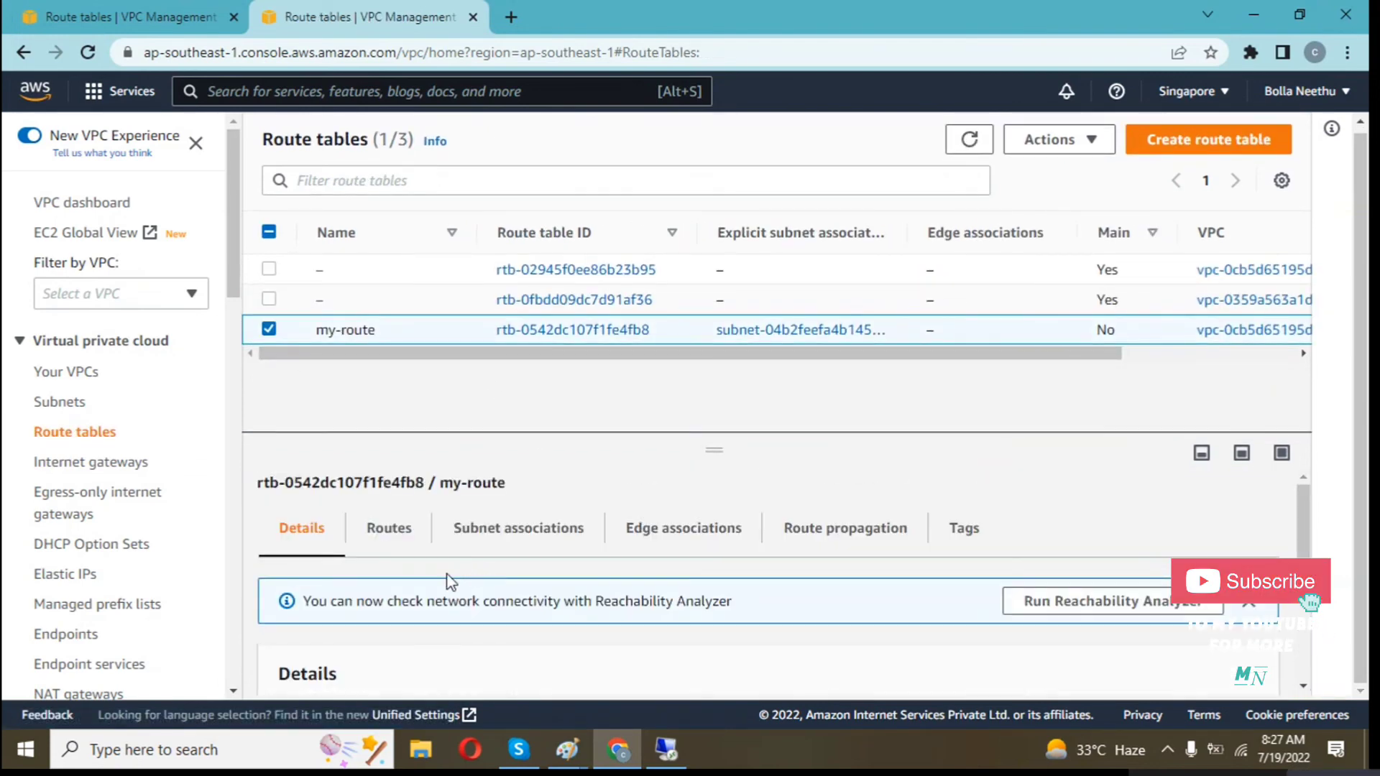
pyautogui.click(388, 528)
pyautogui.scroll(-3, 570, 641)
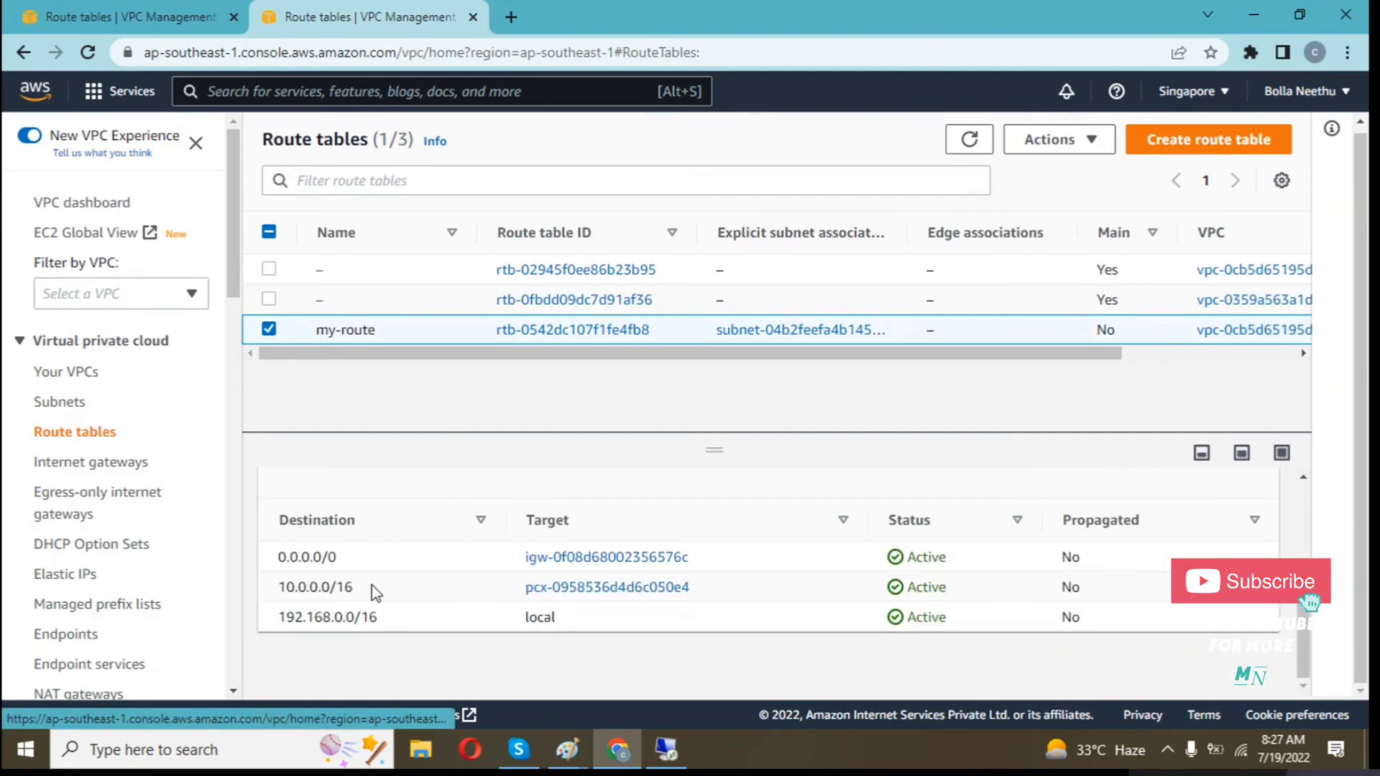
# Examine my-route's 10.0.0.0/16 destination and peering target, comparing them with the Oregon route table
pyautogui.moveTo(368, 587); pyautogui.dragTo(276, 587)
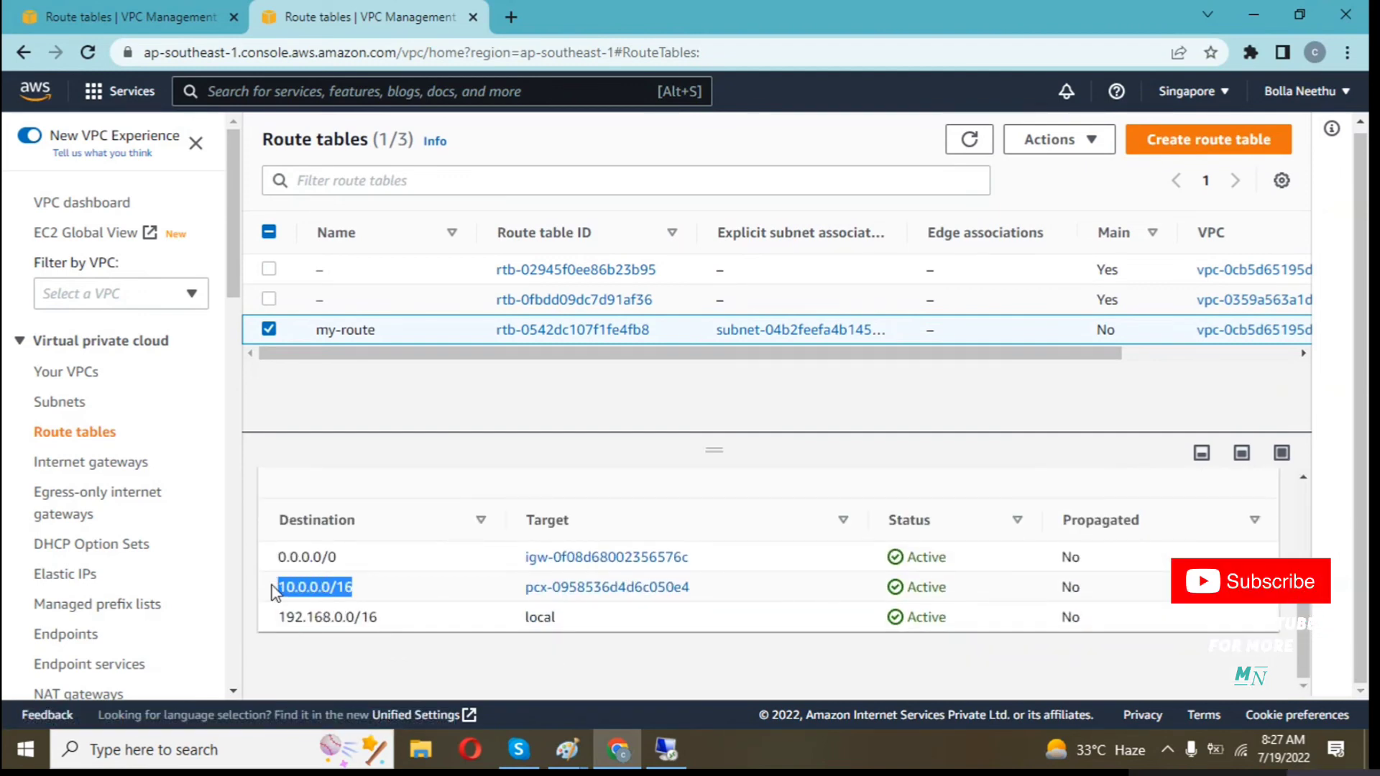
pyautogui.click(162, 26)
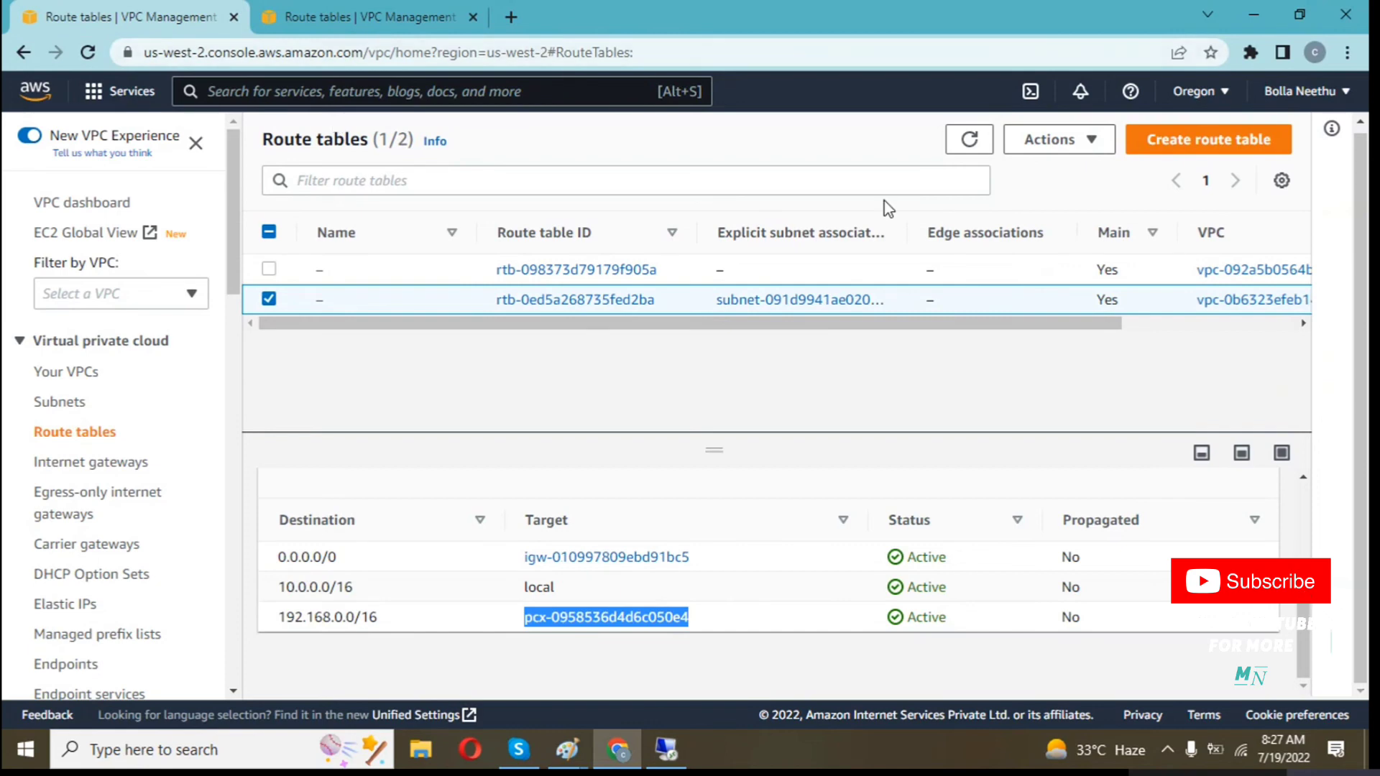
pyautogui.click(431, 21)
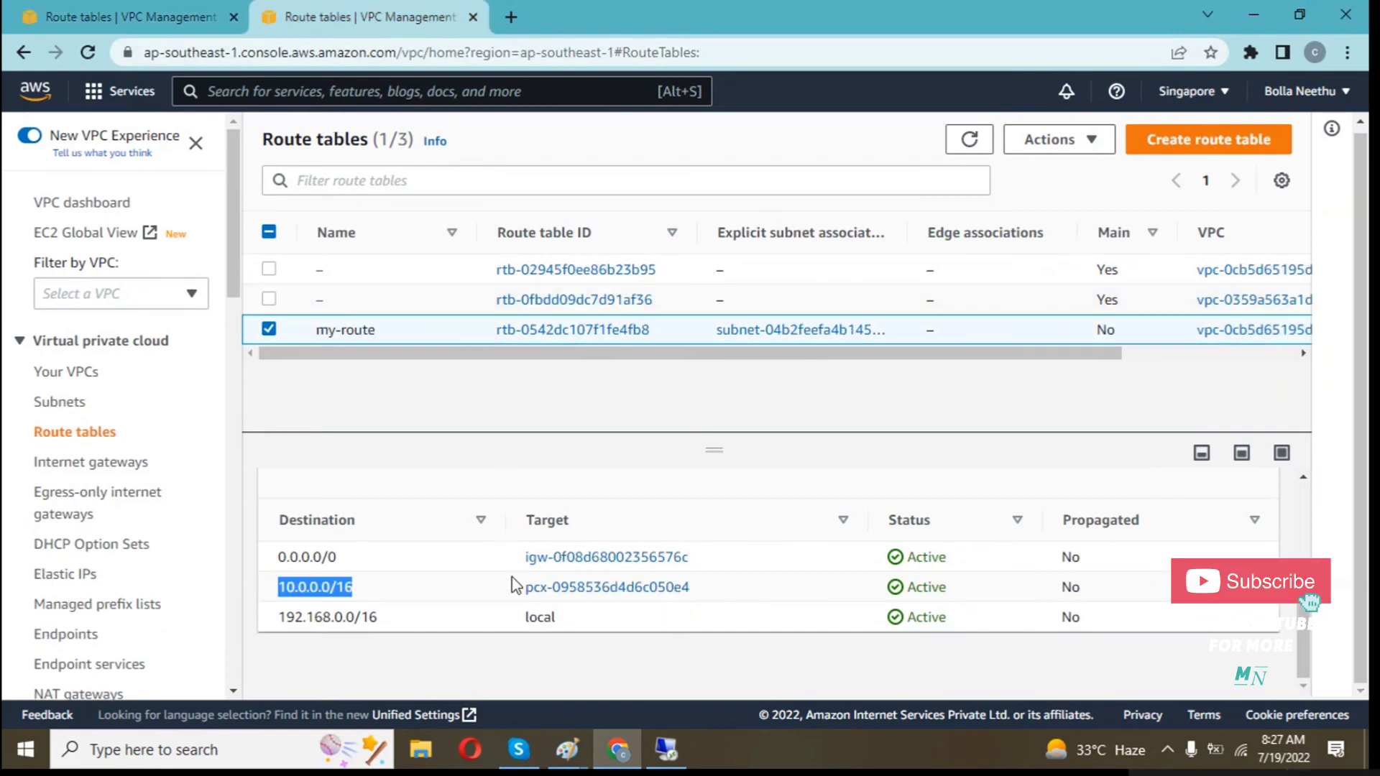
pyautogui.moveTo(522, 588); pyautogui.dragTo(696, 599)
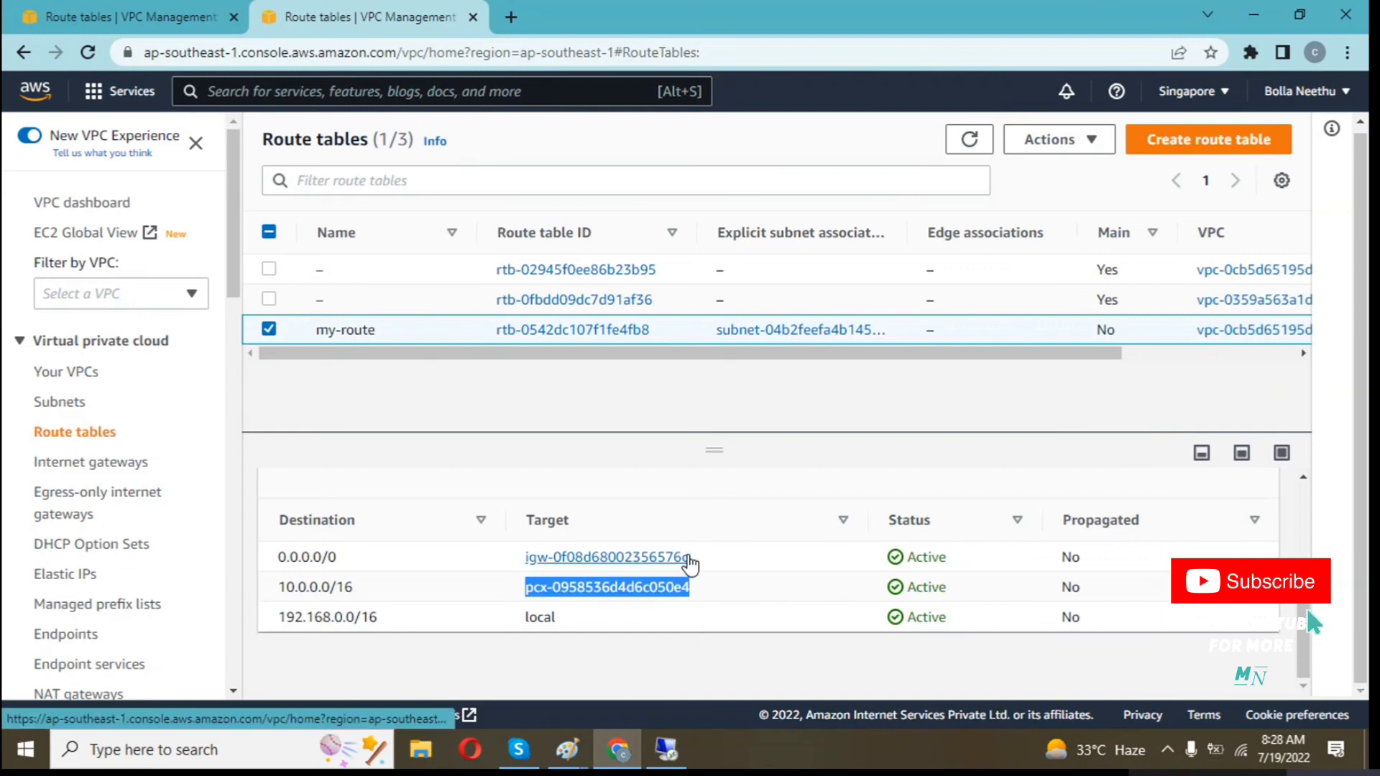
# Switch to the VPC-VM1 remote desktop session and cancel the credentials prompt for 192.168.0.225
pyautogui.click(672, 750)
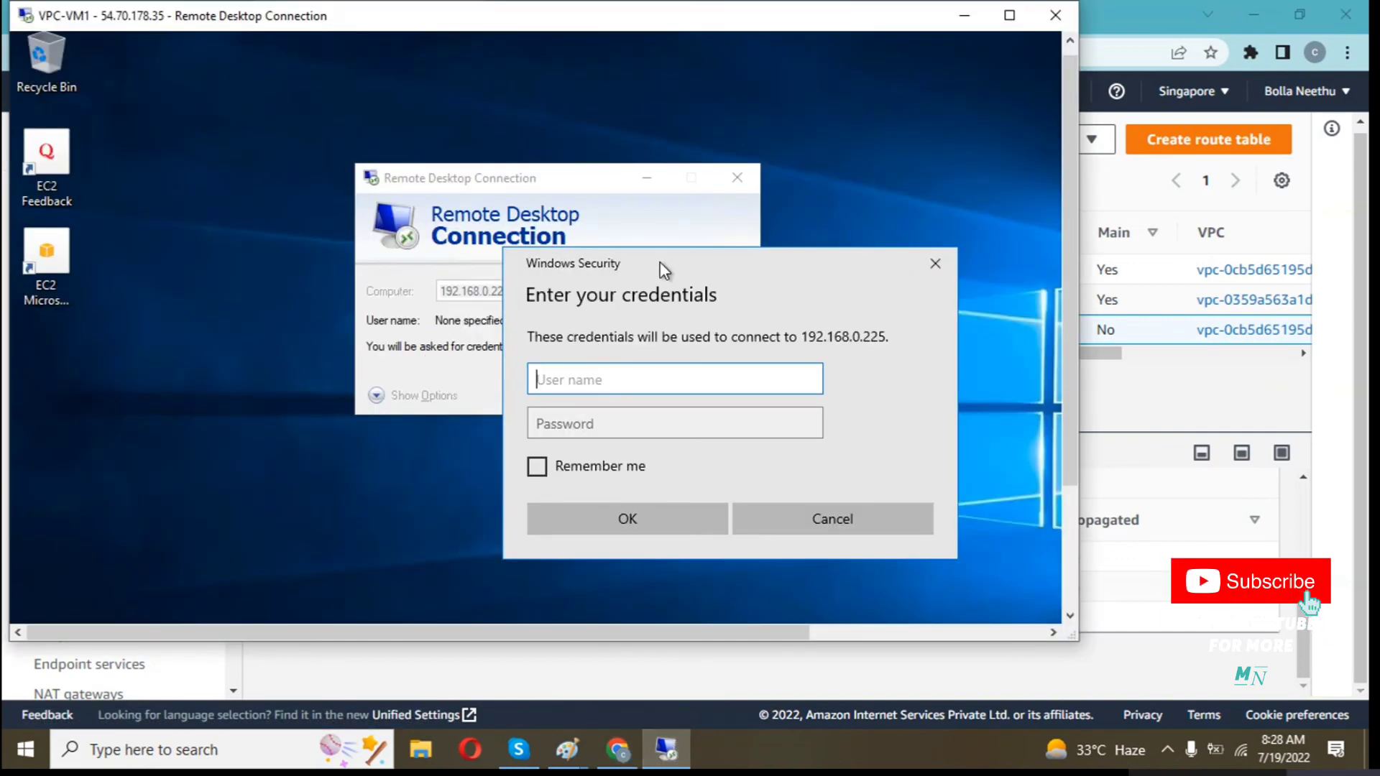
pyautogui.click(615, 751)
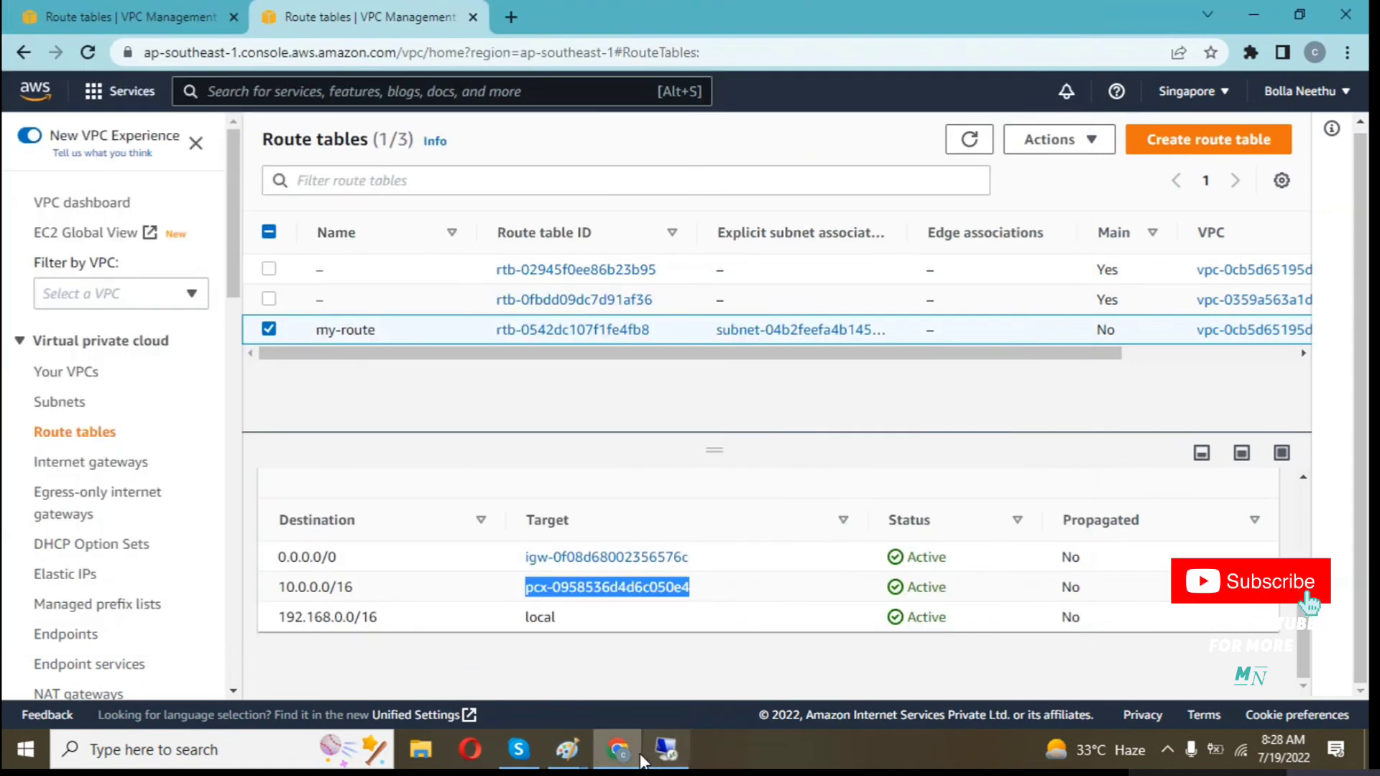
pyautogui.click(665, 751)
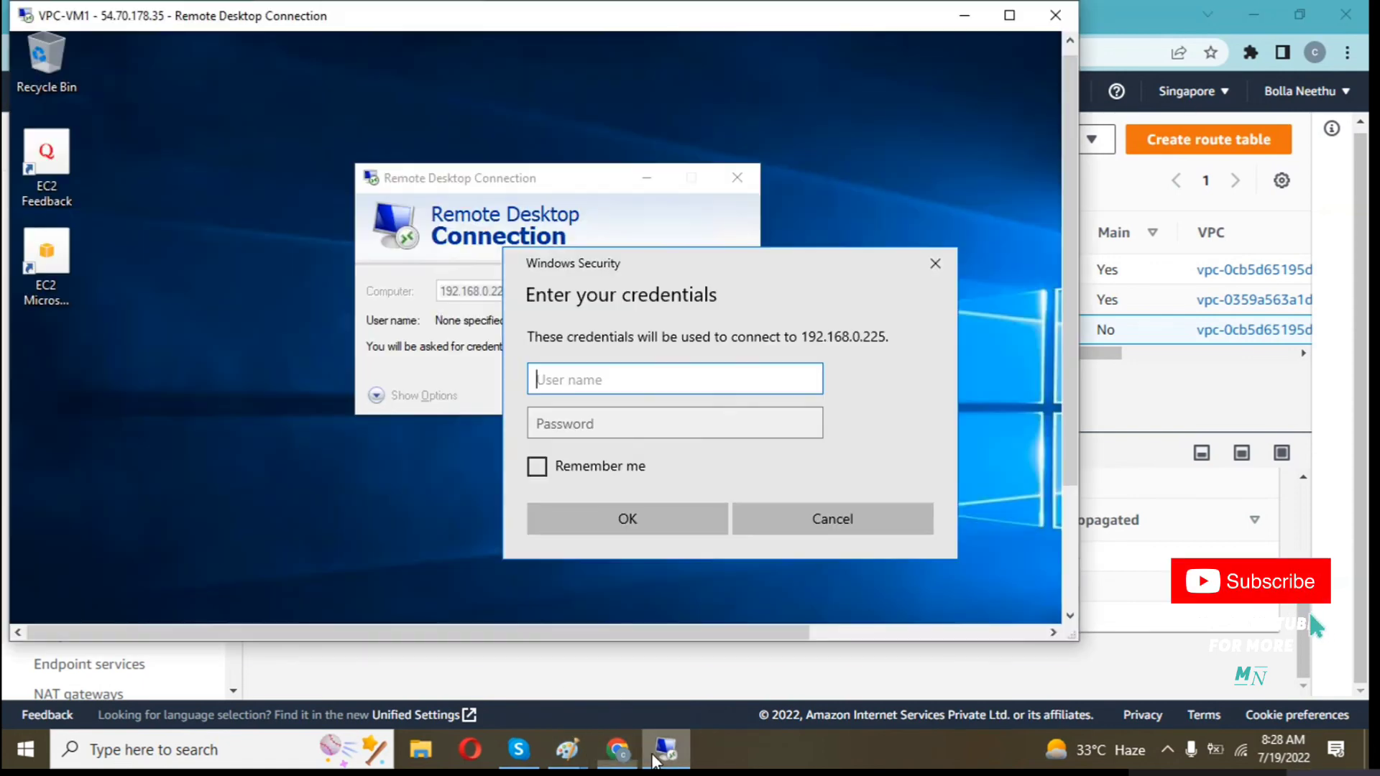
pyautogui.click(863, 532)
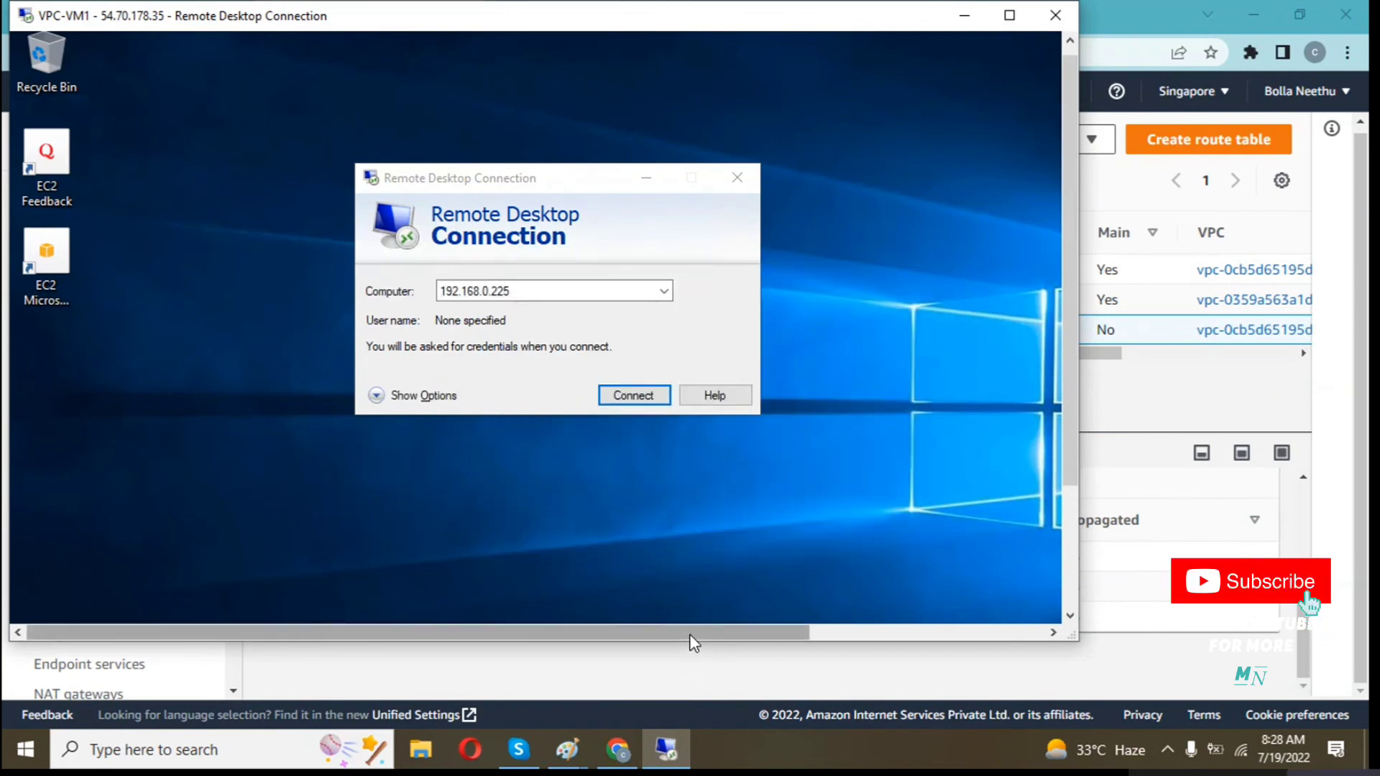
# Check VPC-VM1's private IPv4 address on its desktop and start the remote desktop connection to 192.168.0.225
pyautogui.moveTo(690, 636); pyautogui.dragTo(985, 635)
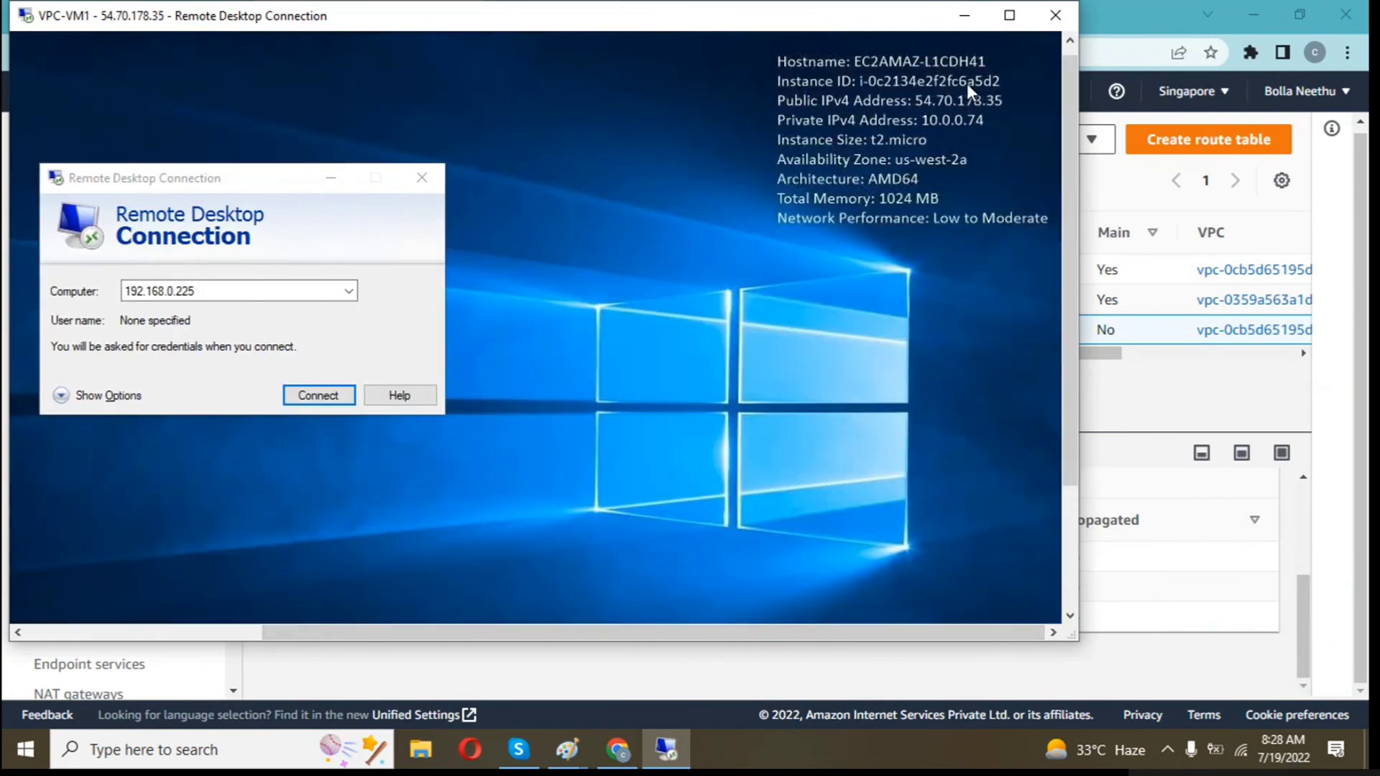
pyautogui.moveTo(985, 122); pyautogui.dragTo(913, 125)
pyautogui.moveTo(731, 632); pyautogui.dragTo(592, 632)
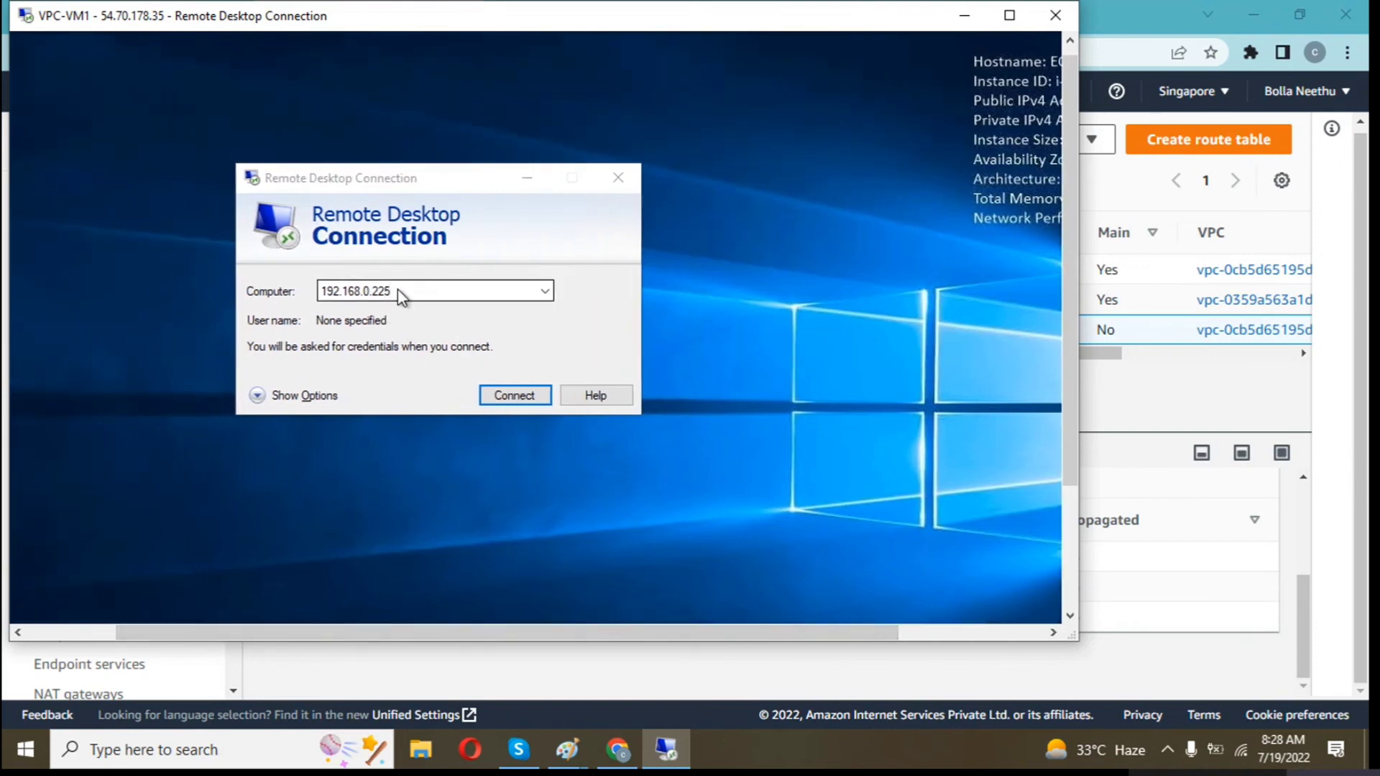
pyautogui.click(329, 287)
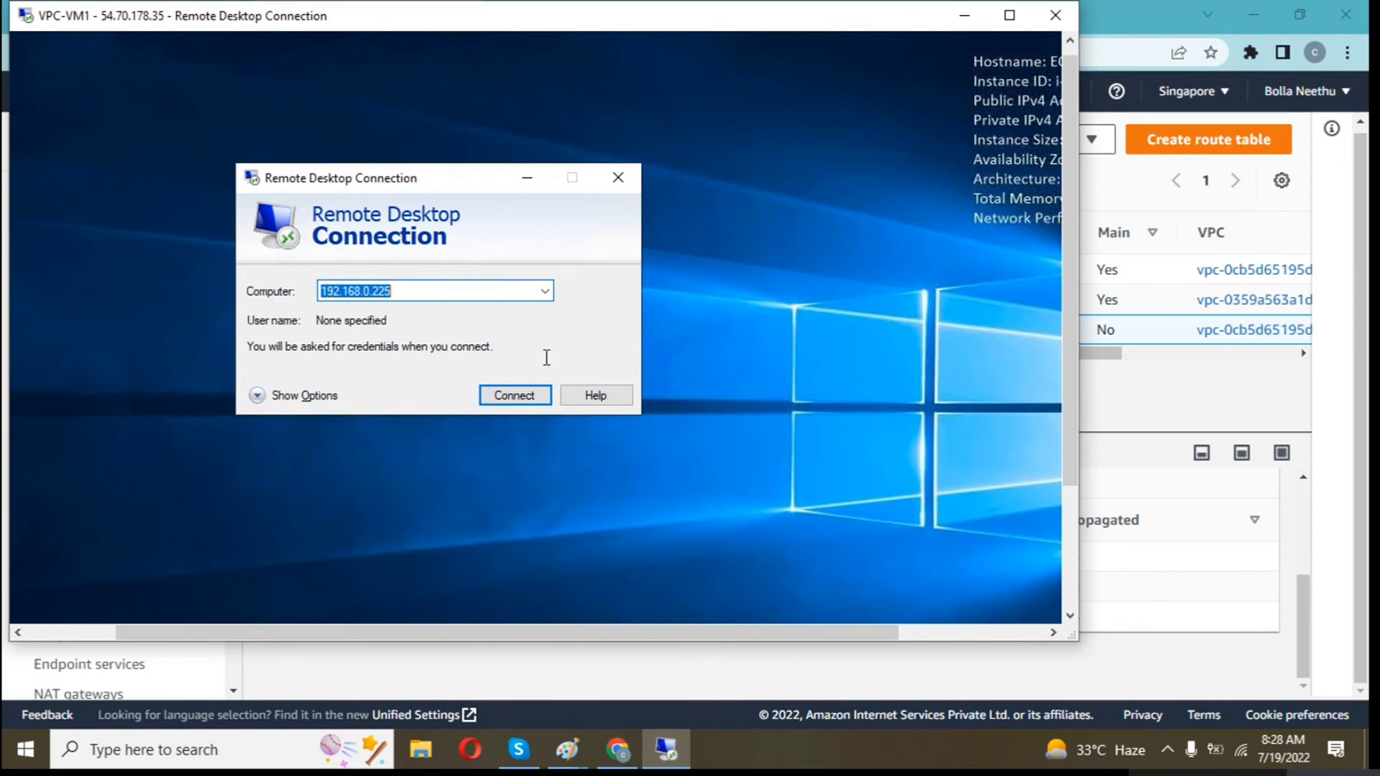
pyautogui.click(539, 398)
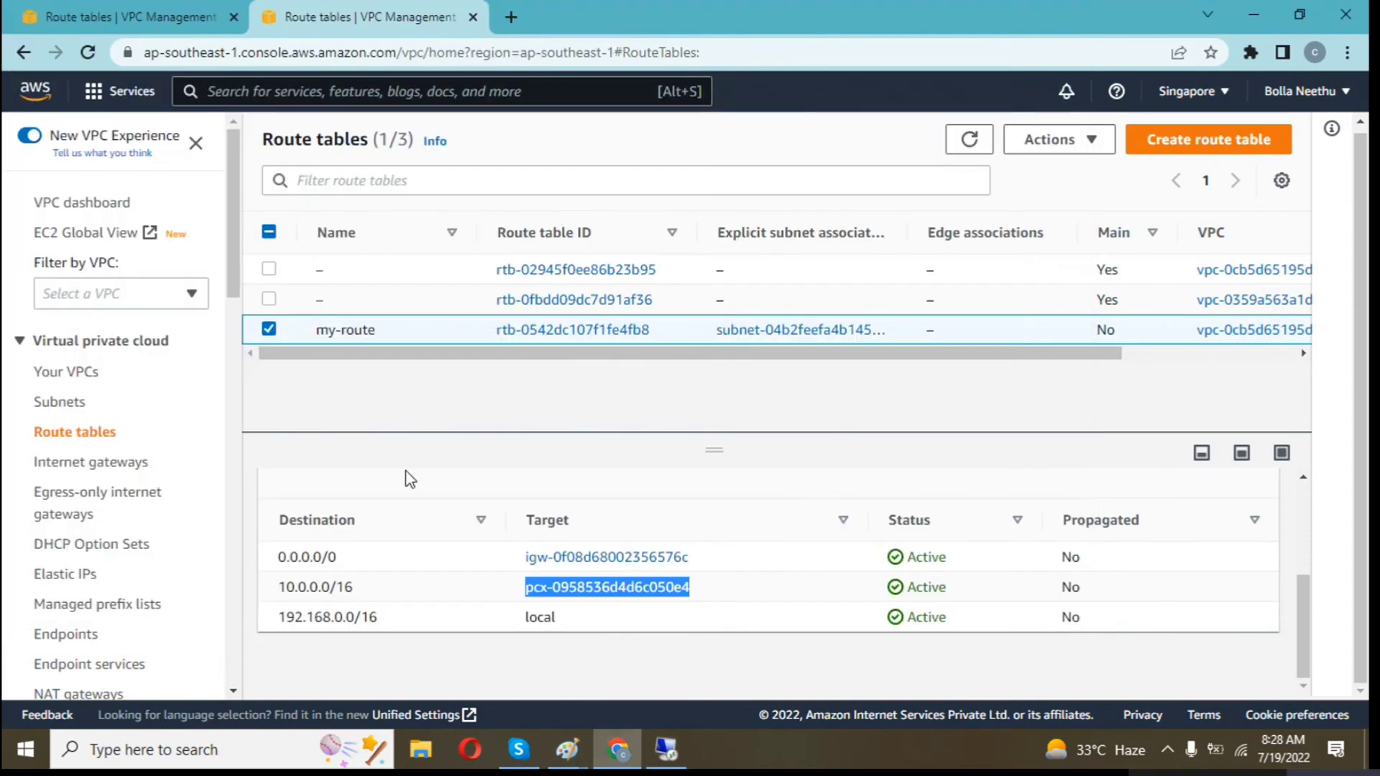
# Return to the Singapore console, open the running EC2 instances and select my-vpc-vm2
pyautogui.click(617, 749)
pyautogui.click(178, 12)
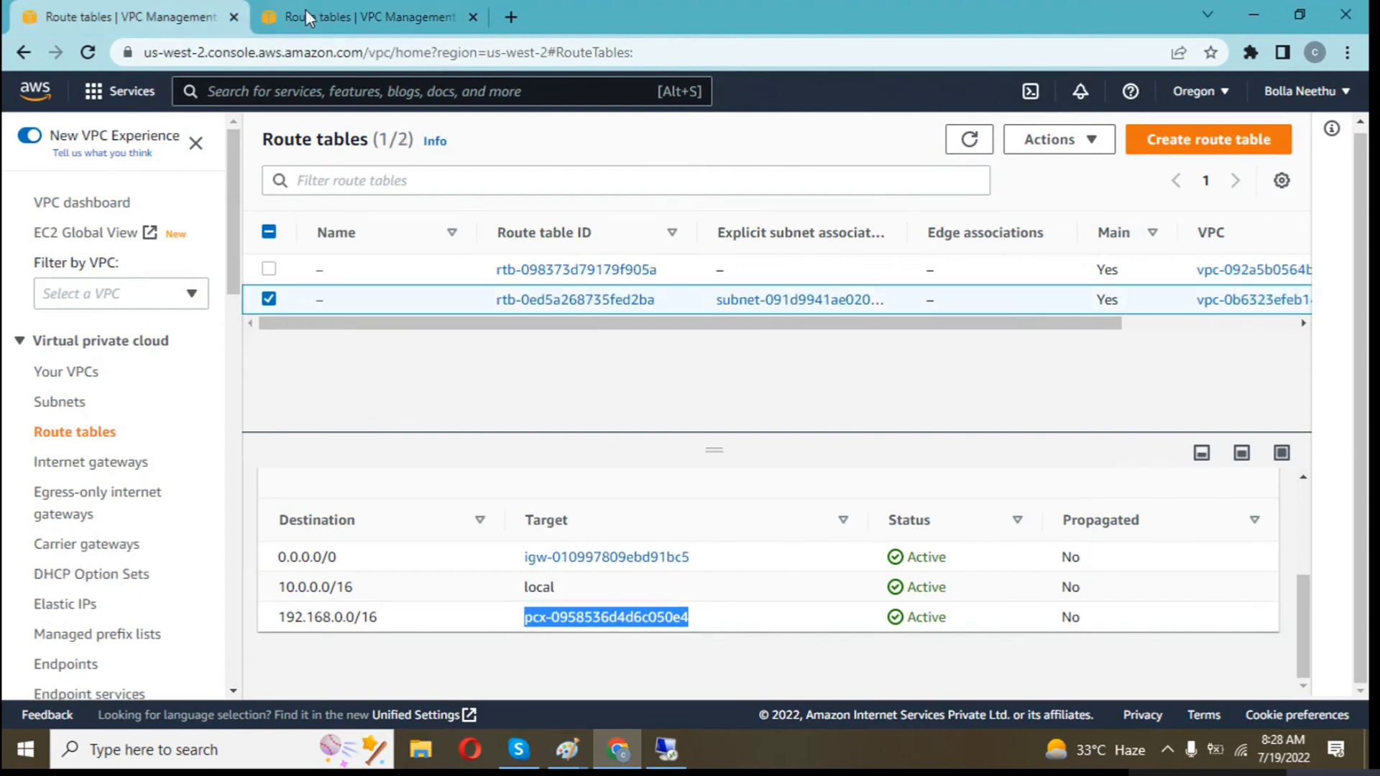
pyautogui.click(324, 16)
pyautogui.click(330, 92)
pyautogui.write('vpc')
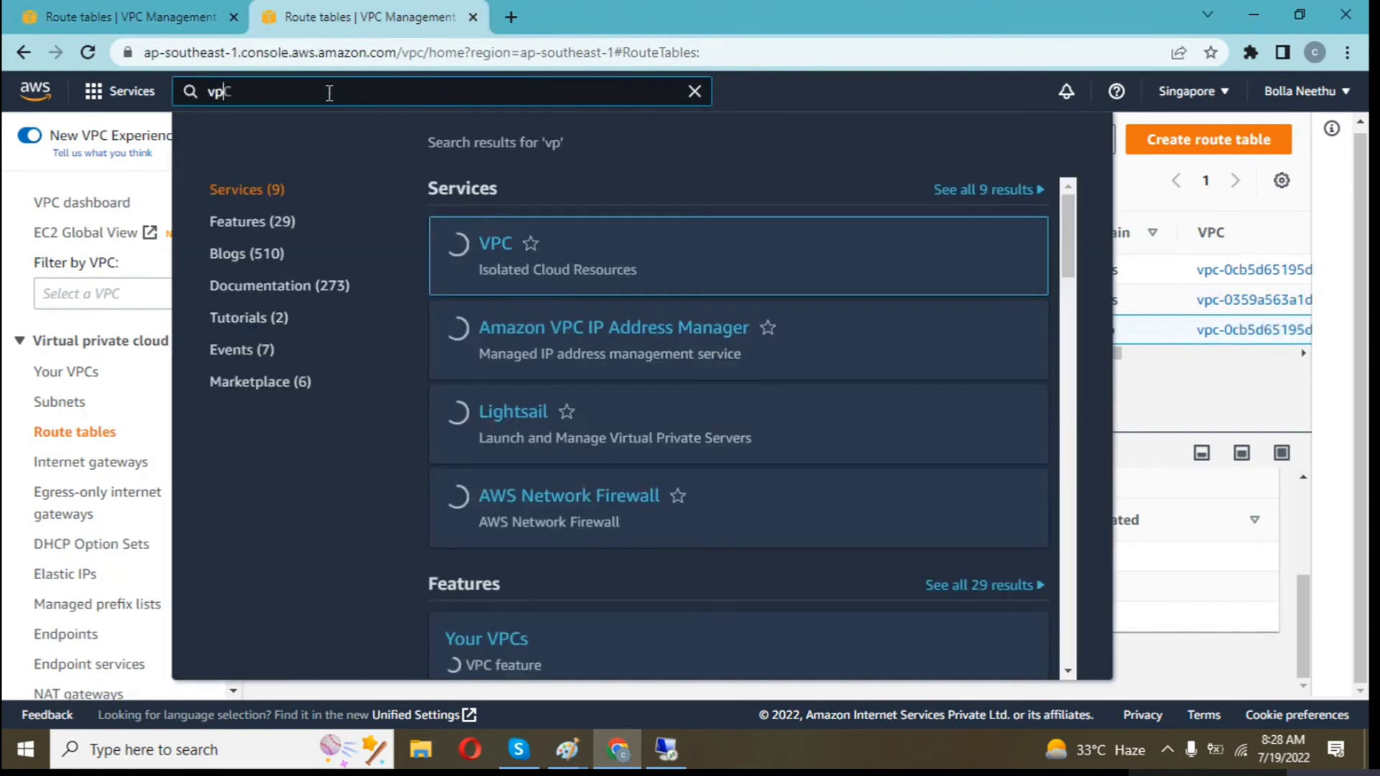
pyautogui.press('BackSpace')
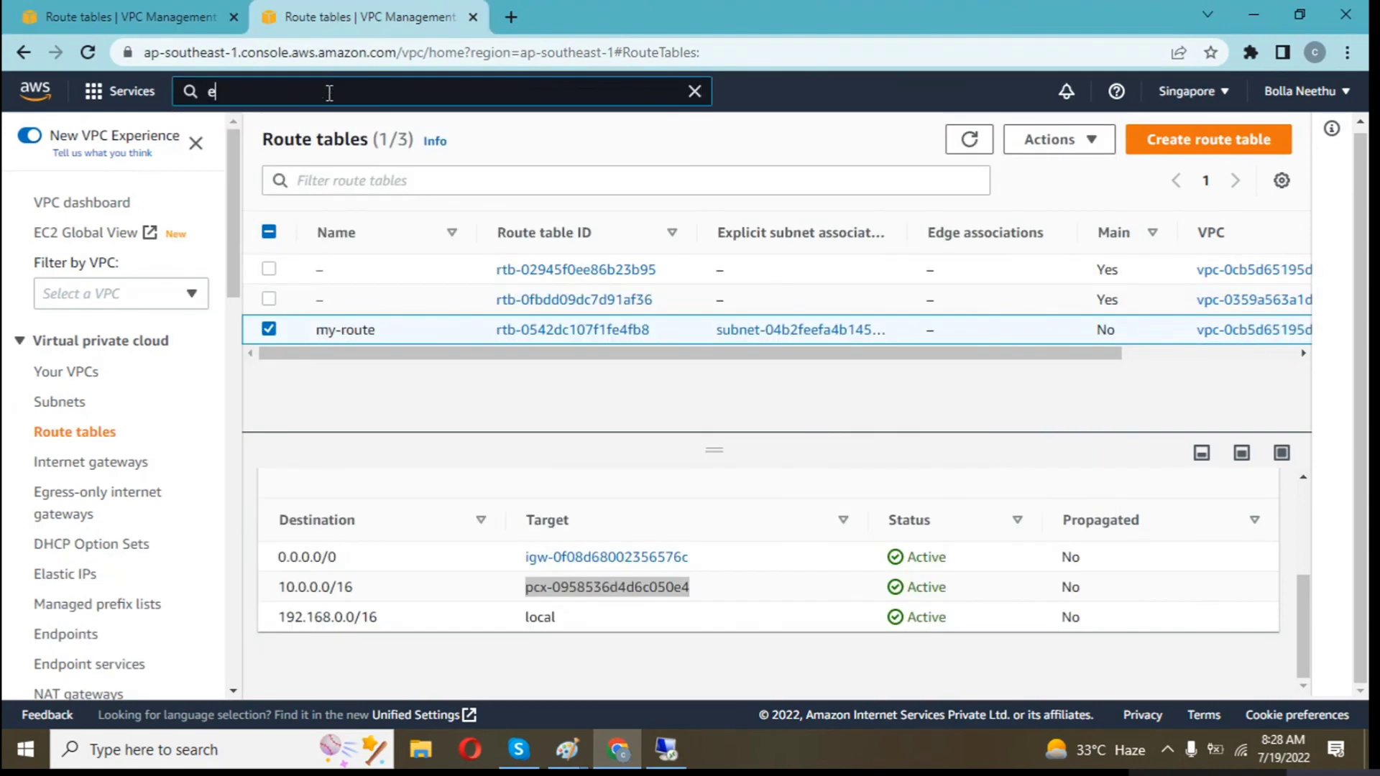
pyautogui.press('BackSpace')
pyautogui.write('ec2')
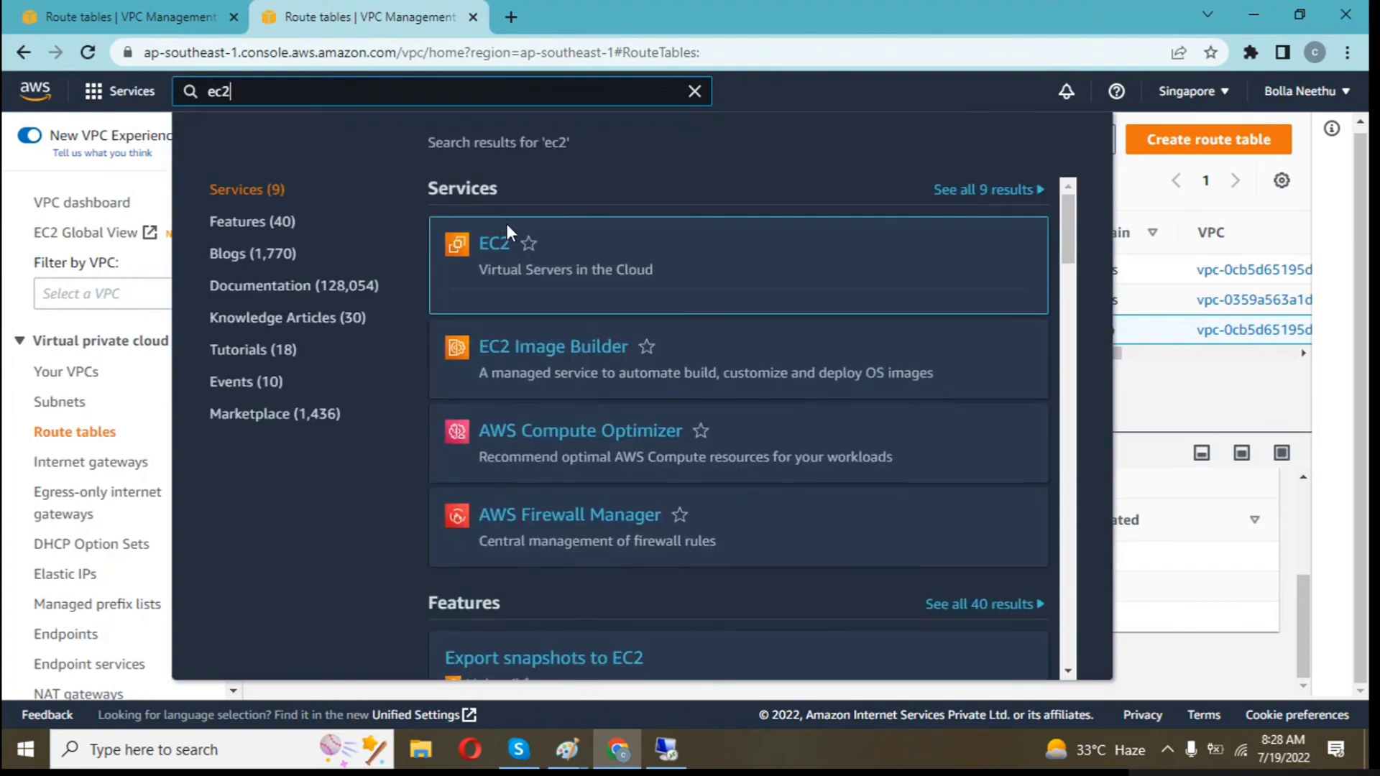
pyautogui.click(492, 244)
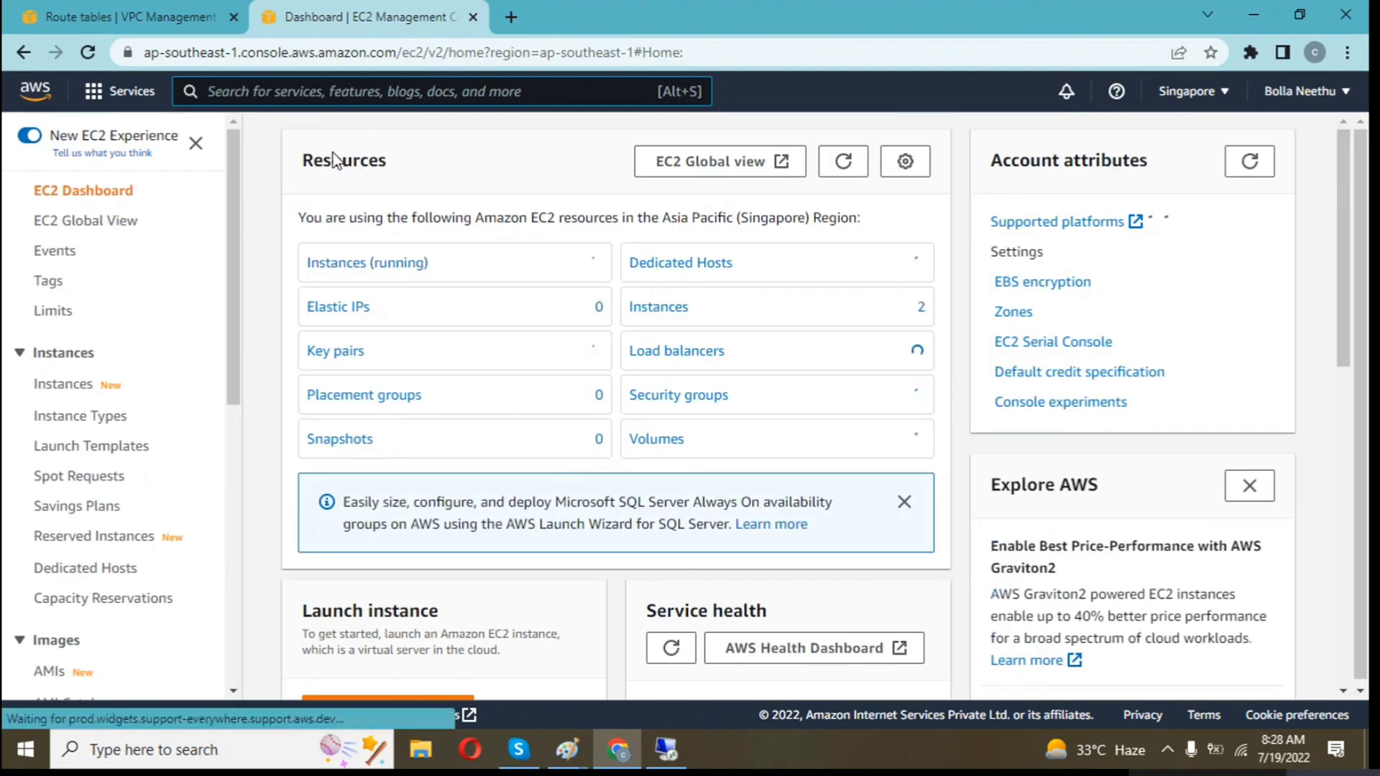
pyautogui.click(343, 264)
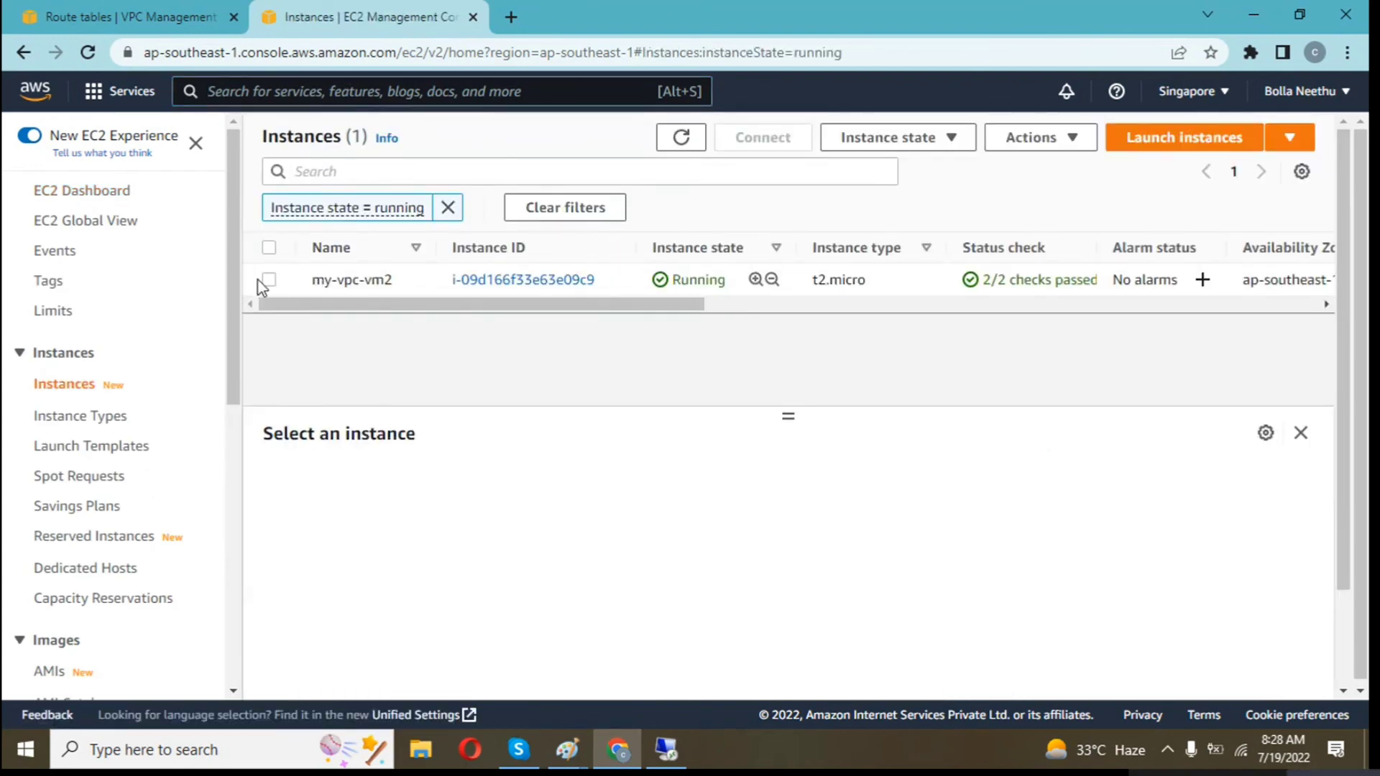
pyautogui.click(268, 280)
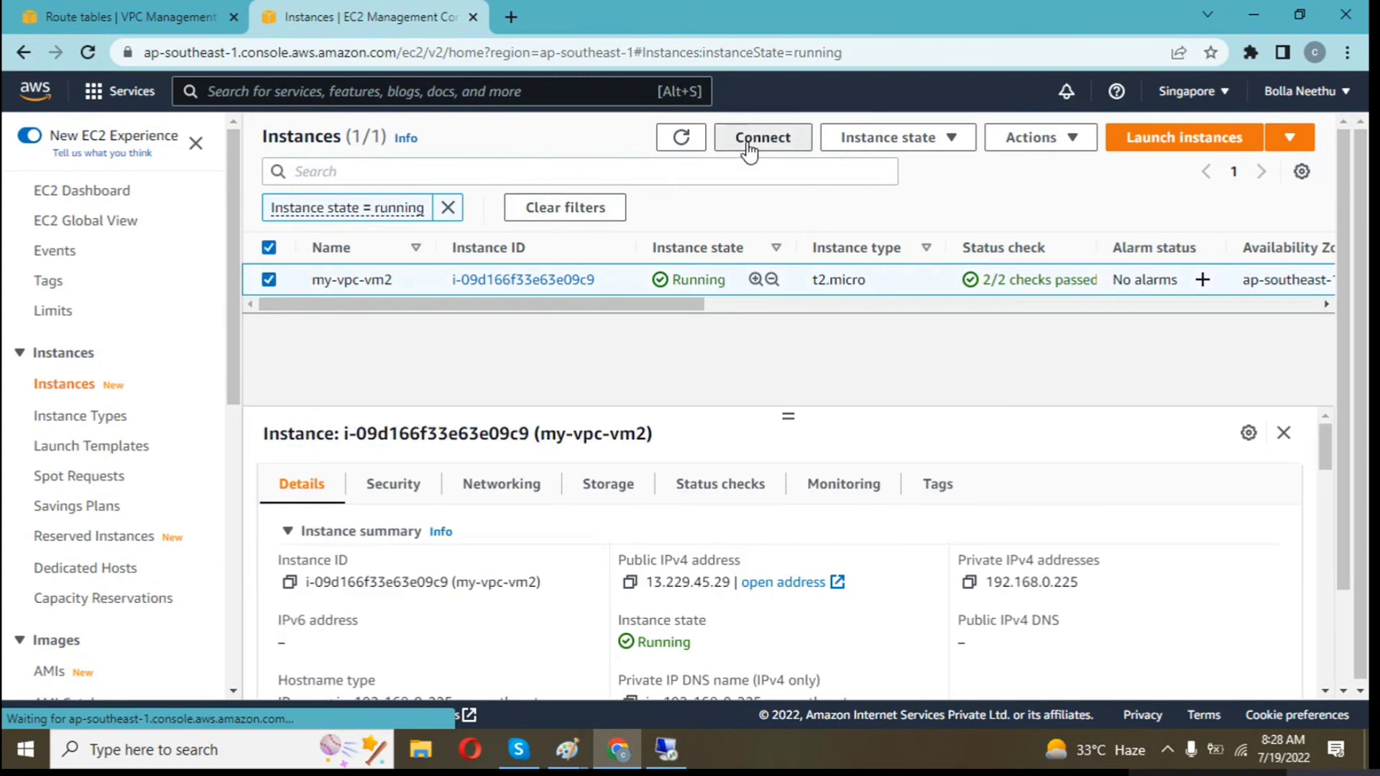
# Copy my-vpc-vm2's RDP user name from its connection details and enter Administrator in the 192.168.0.225 credentials prompt on VPC-VM1
pyautogui.scroll(-2, 387, 472)
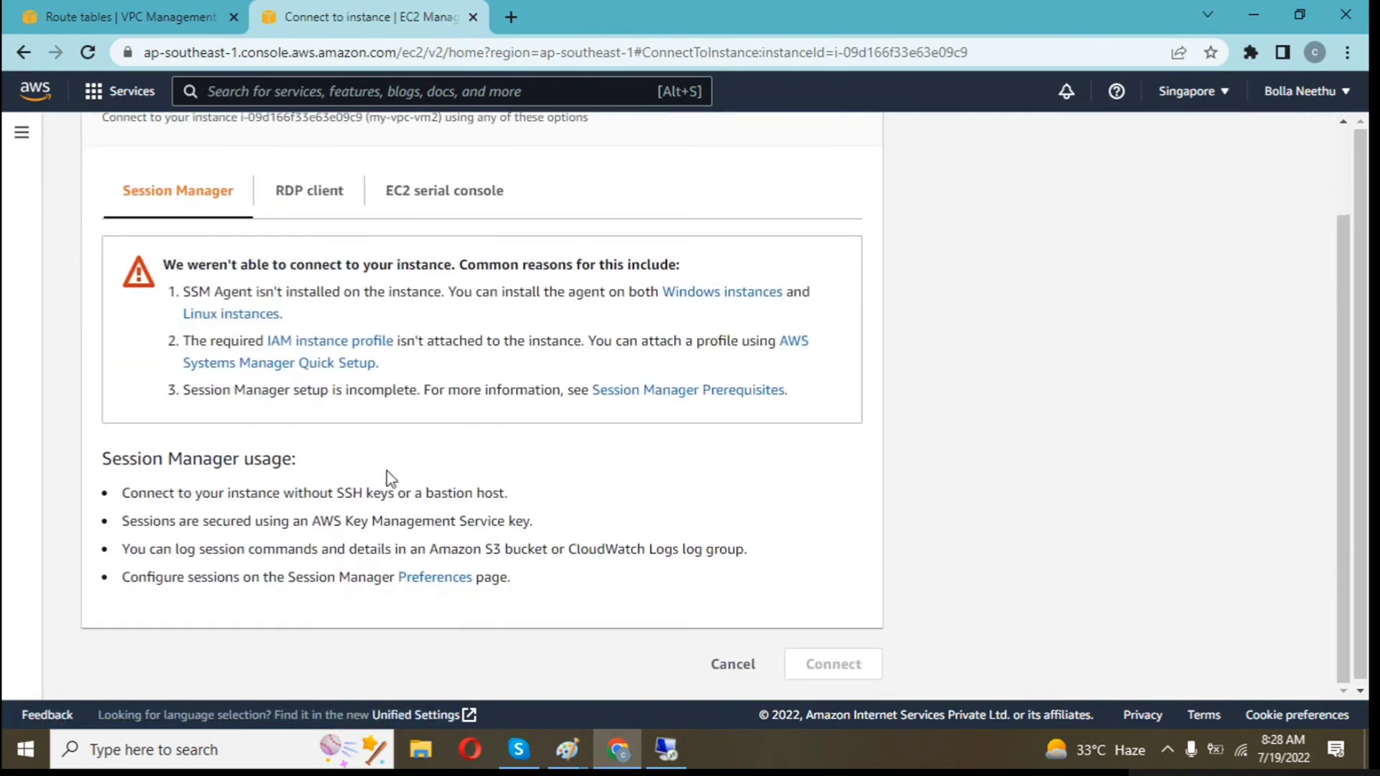
pyautogui.click(311, 188)
pyautogui.scroll(-4, 502, 450)
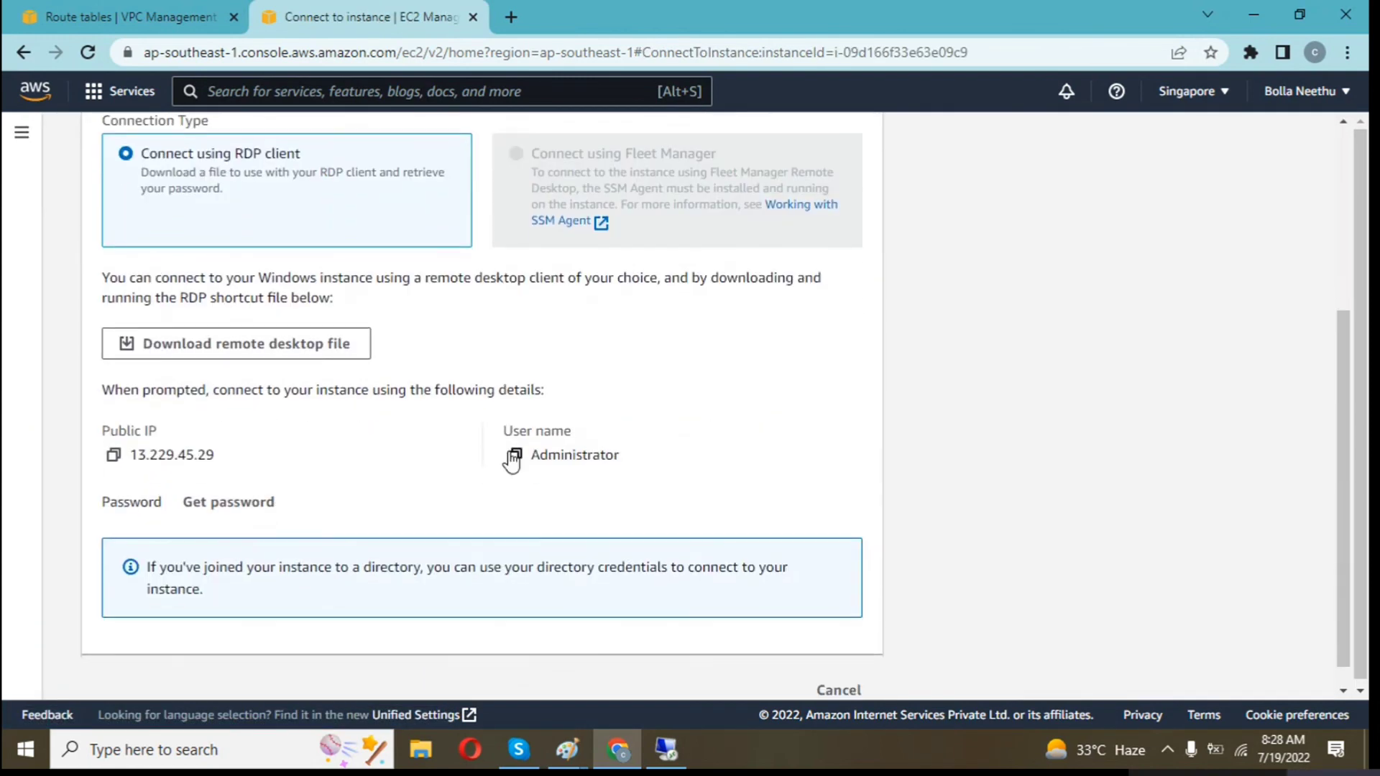
pyautogui.click(513, 456)
pyautogui.hotkey('alt', 'Tab')
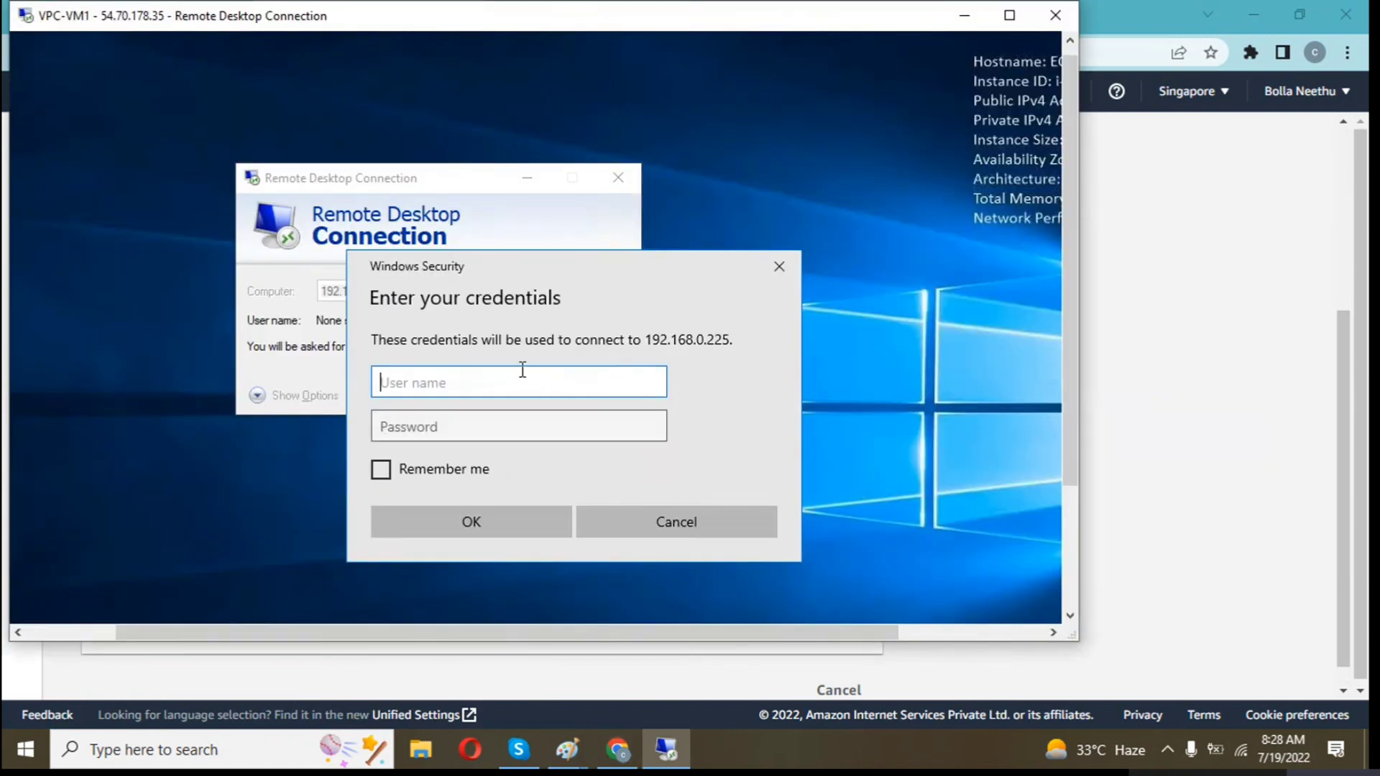
pyautogui.hotkey('ctrl', 'v')
pyautogui.click(447, 425)
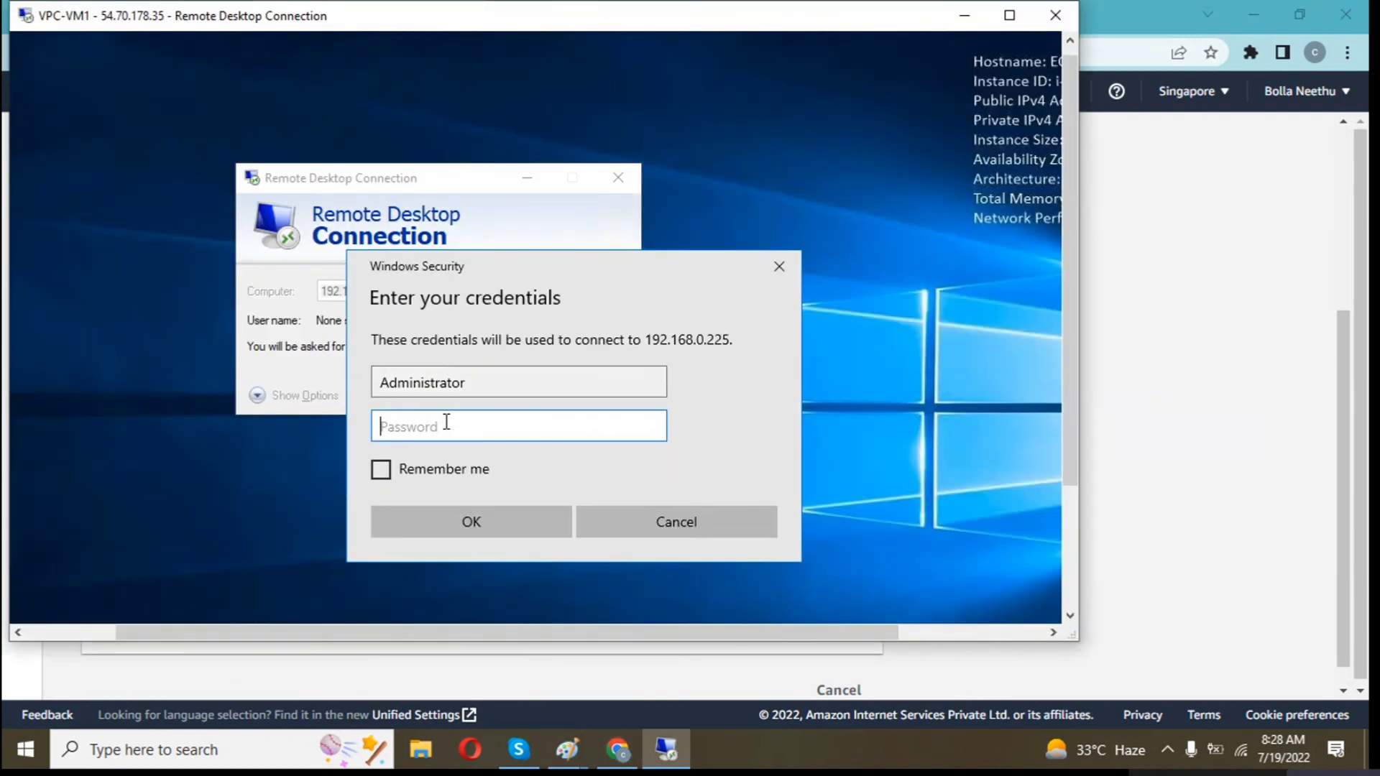
# Return to the Singapore console, decrypt my-vpc-vm2's Windows password with the windowsingapore key pair file, and copy the password
pyautogui.click(1194, 555)
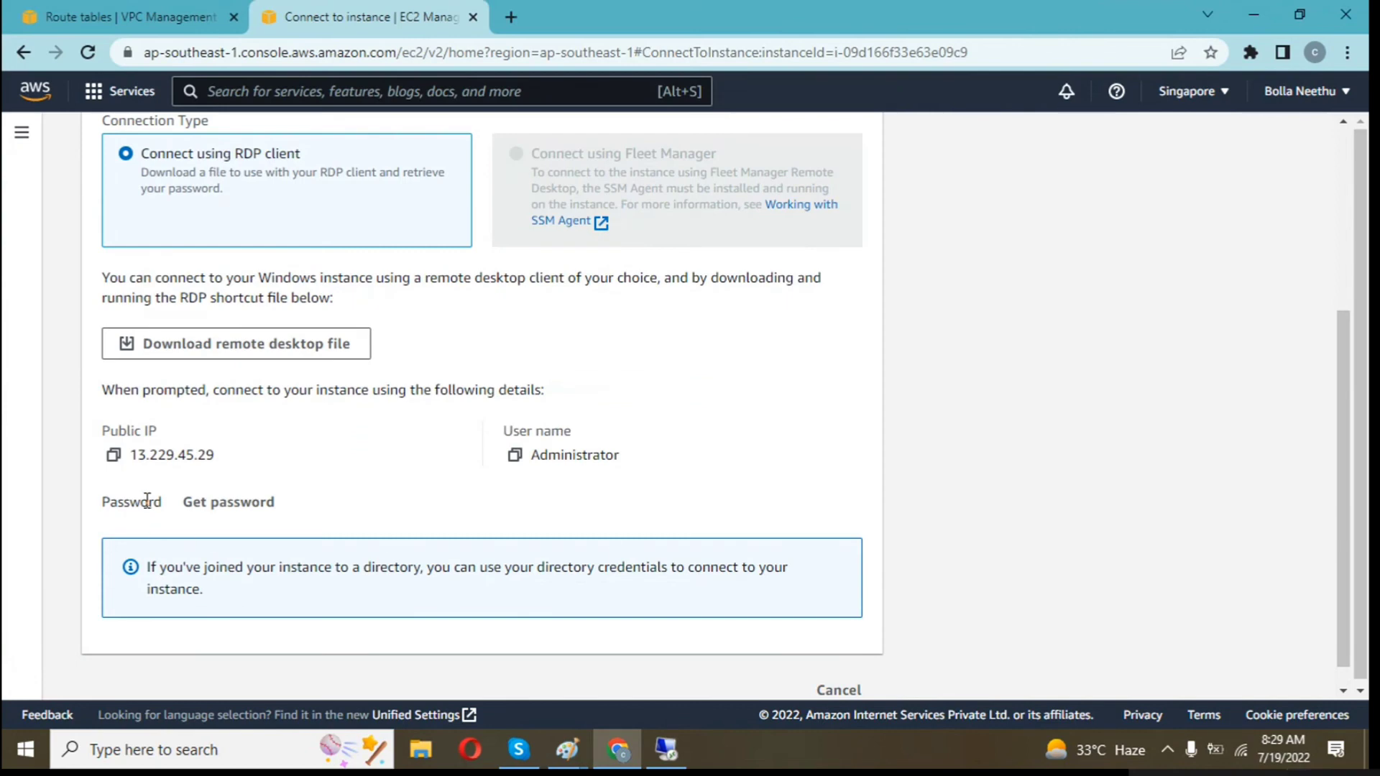
pyautogui.click(201, 507)
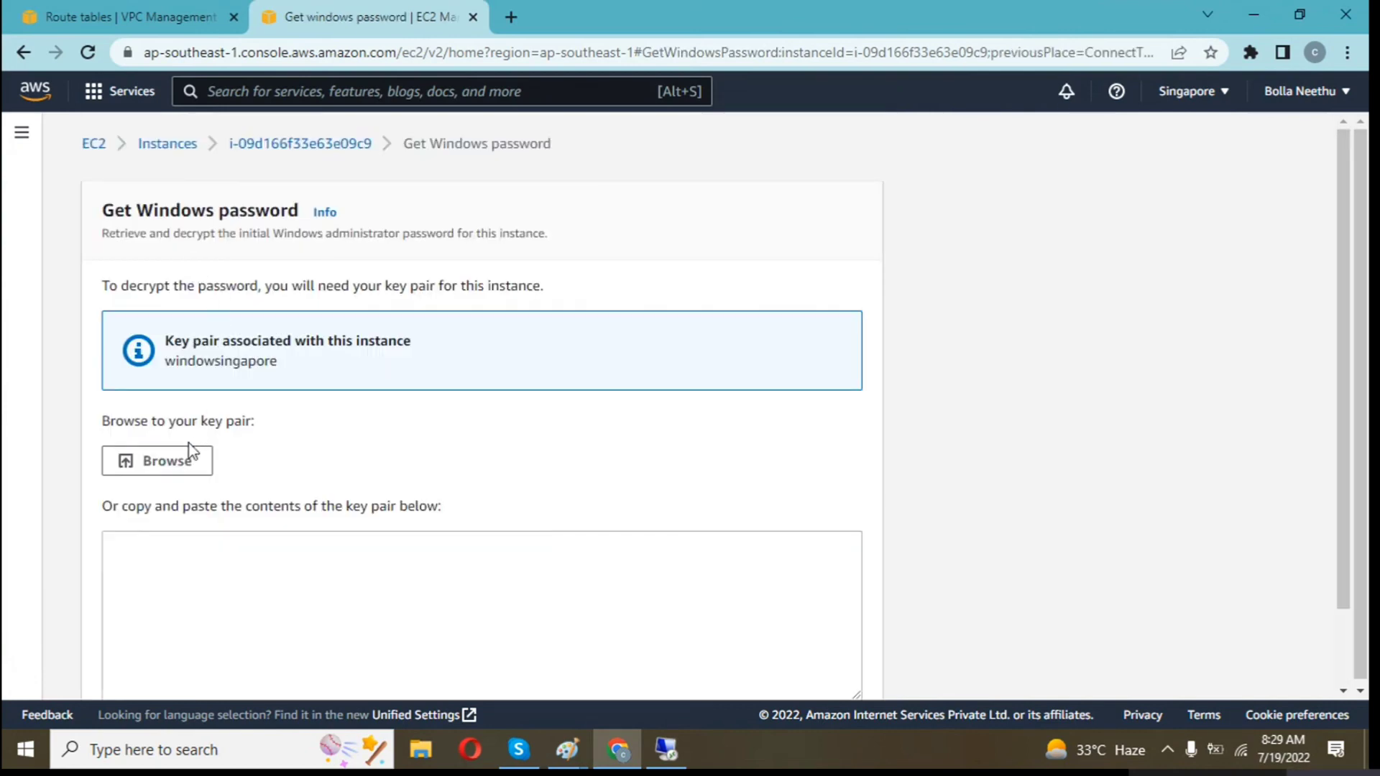
pyautogui.click(273, 221)
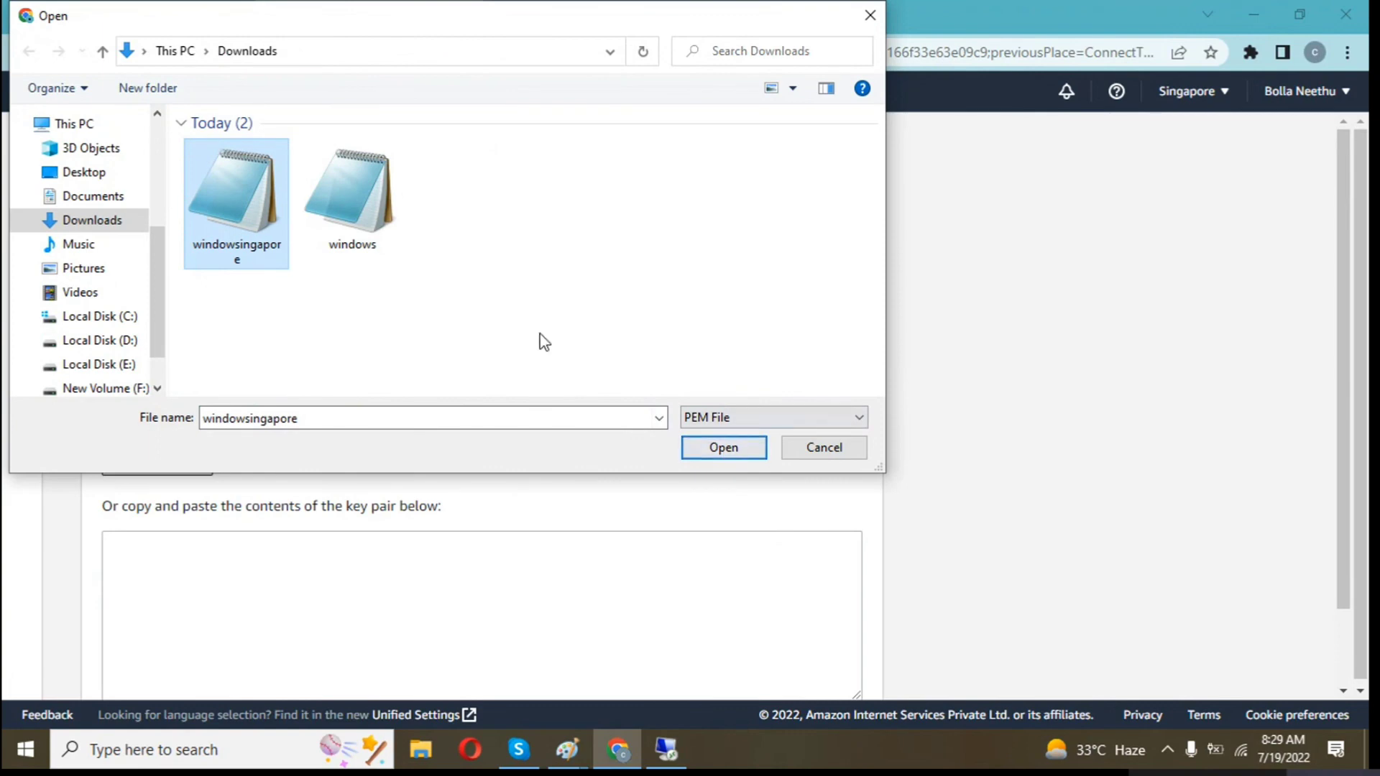
pyautogui.click(724, 447)
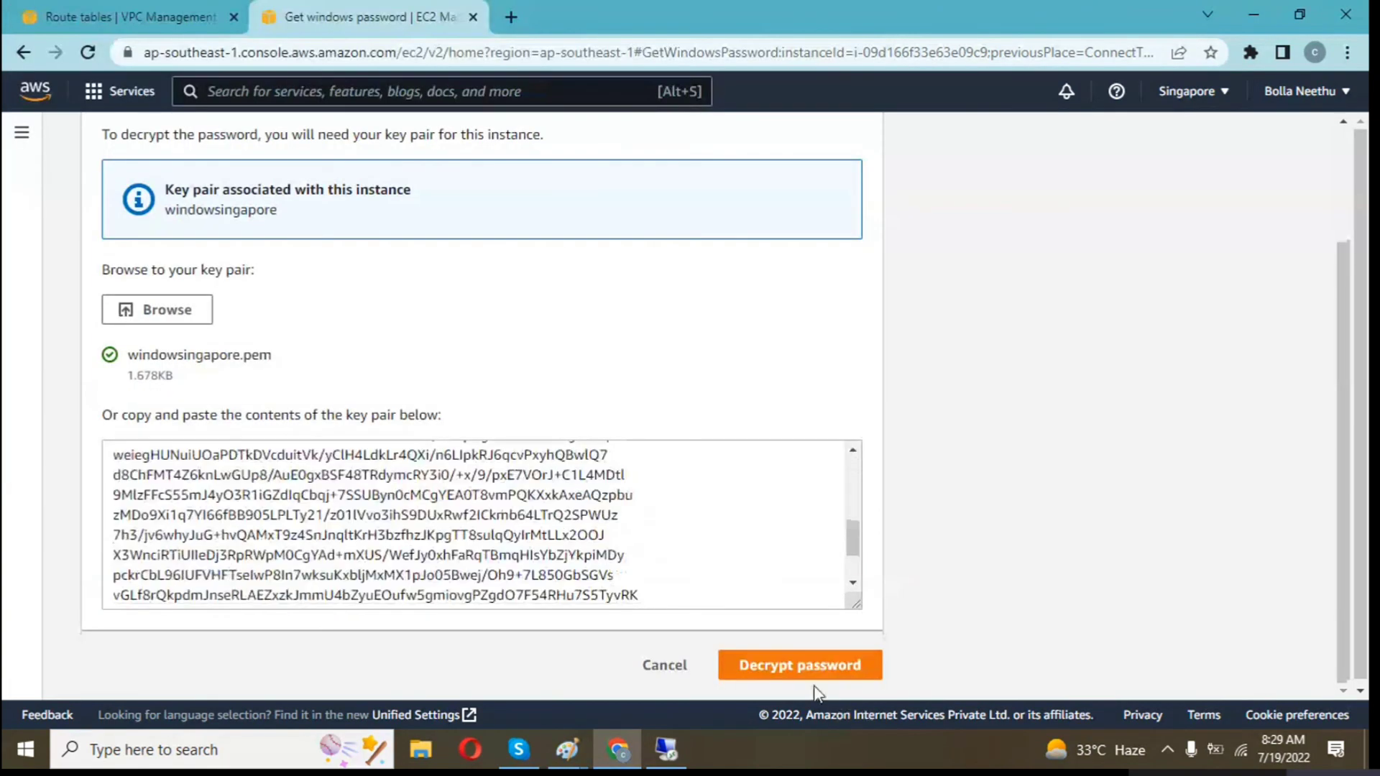
pyautogui.click(802, 669)
pyautogui.scroll(-5, 529, 555)
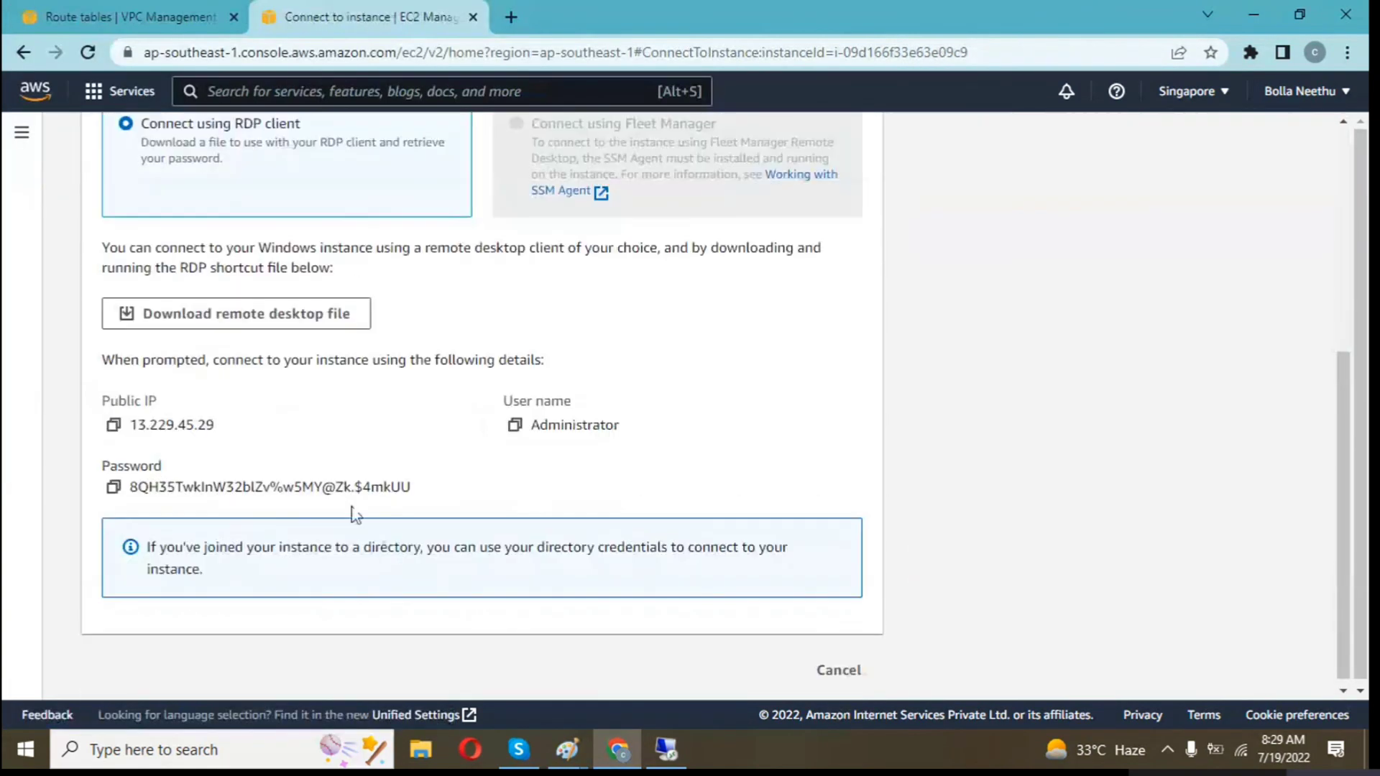
pyautogui.click(113, 489)
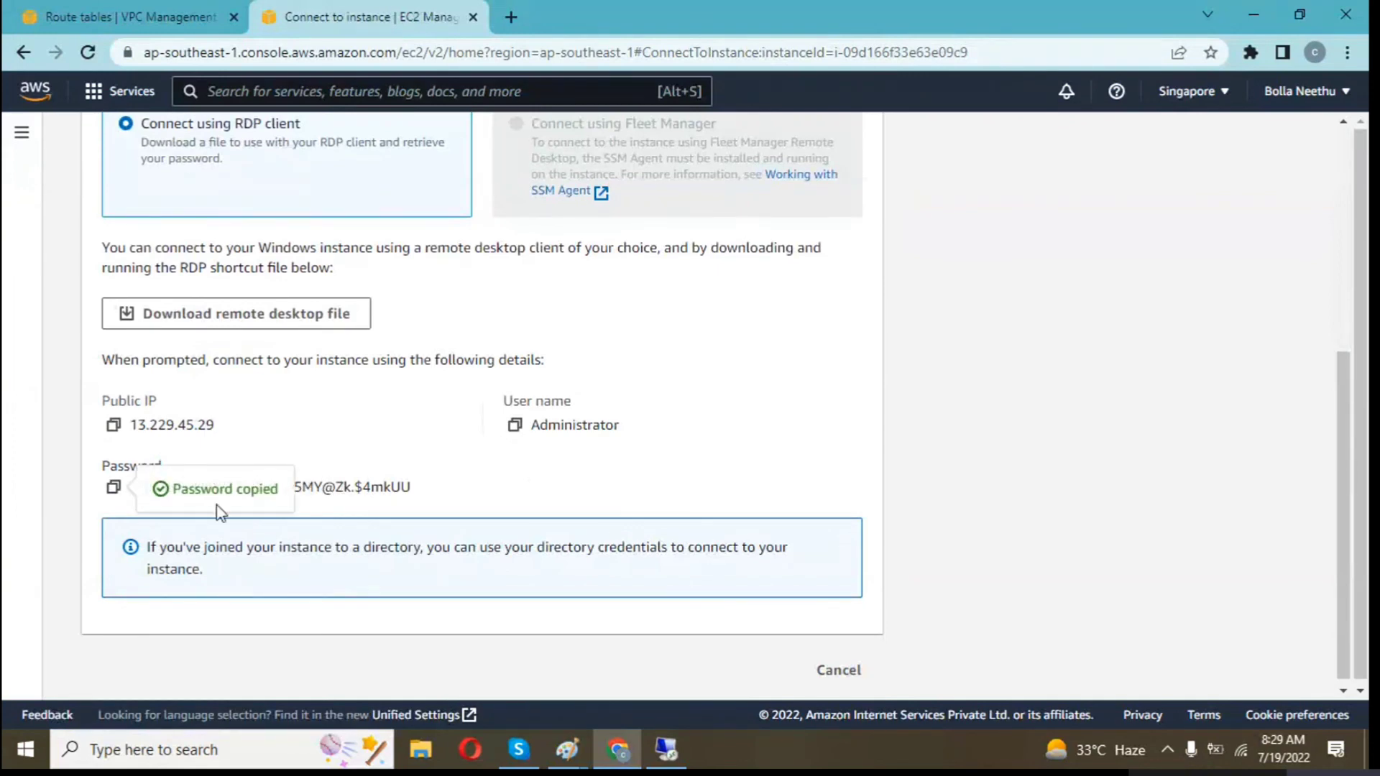
# Enter the copied account password in VPC-VM1's prompt for 192.168.0.225 and connect despite the certificate errors
pyautogui.hotkey('alt', 'Tab')
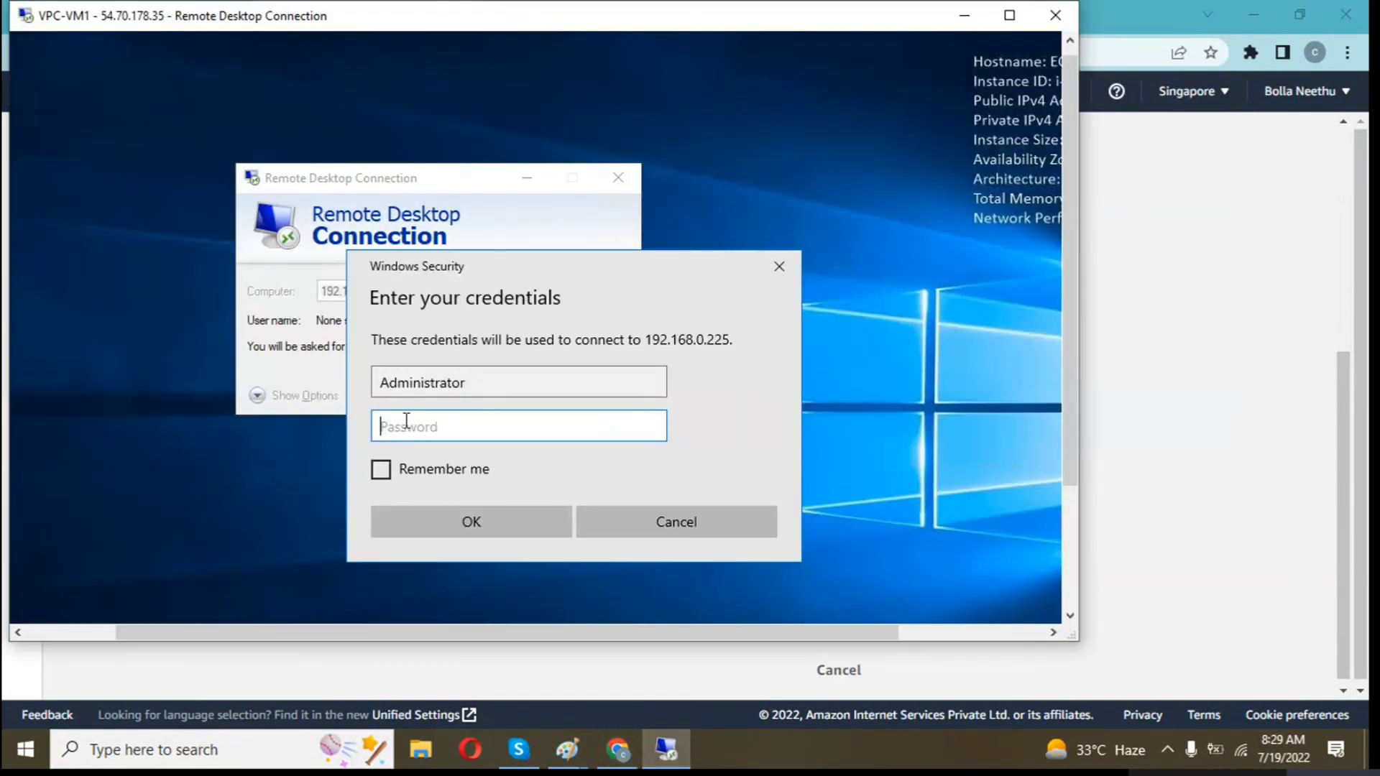
pyautogui.hotkey('ctrl', 'v')
pyautogui.click(456, 515)
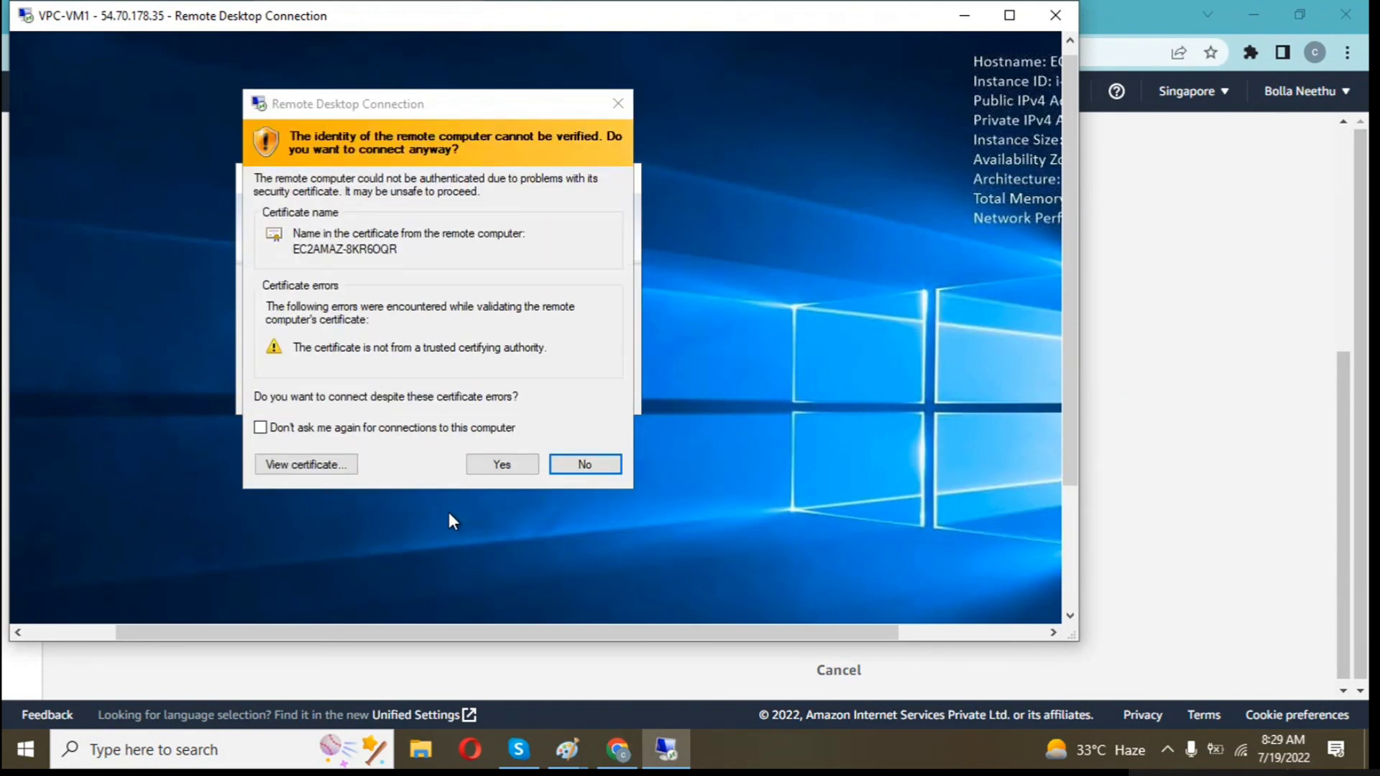
pyautogui.click(496, 466)
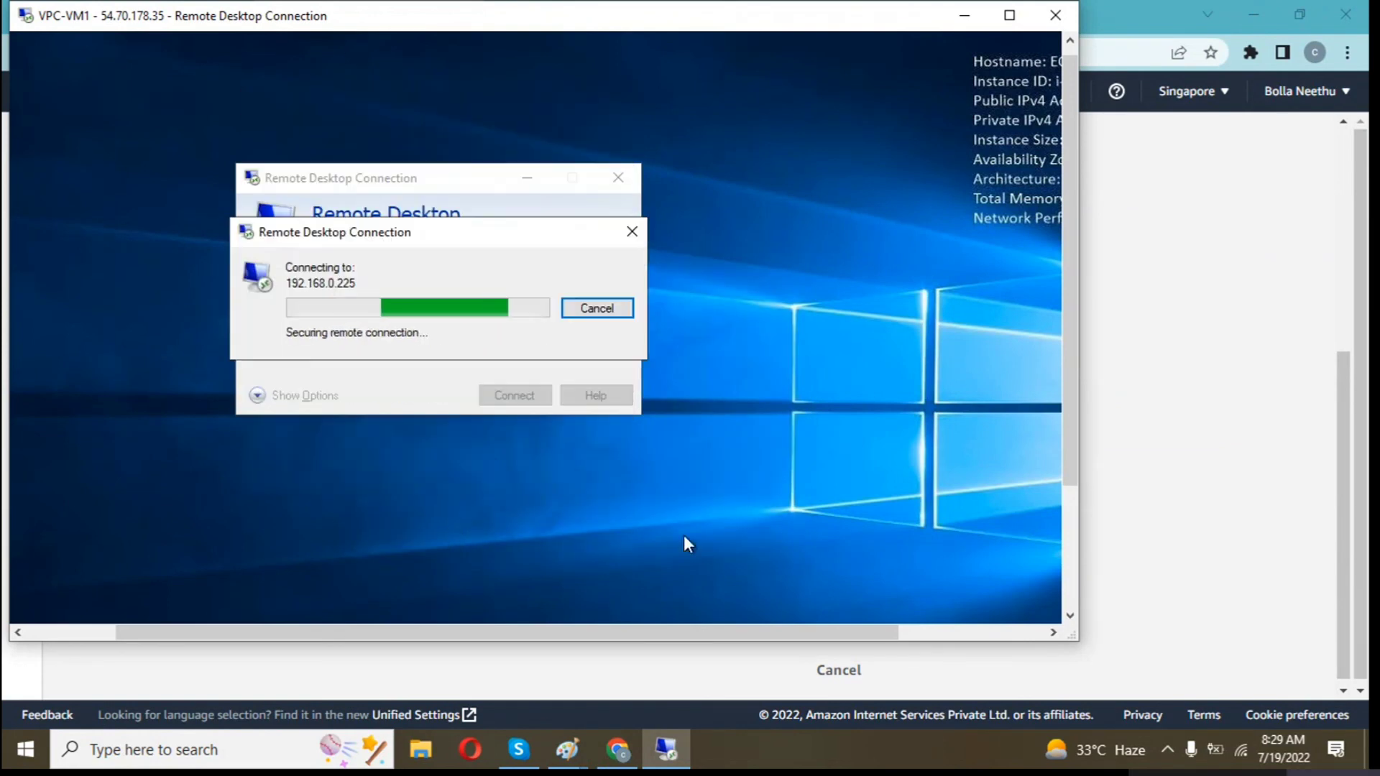
# Enlarge the VPC-VM1 window, take the 192.168.0.225 session out of full screen, and position it beside VPC-VM1's desktop details
pyautogui.moveTo(1069, 640); pyautogui.dragTo(1149, 681)
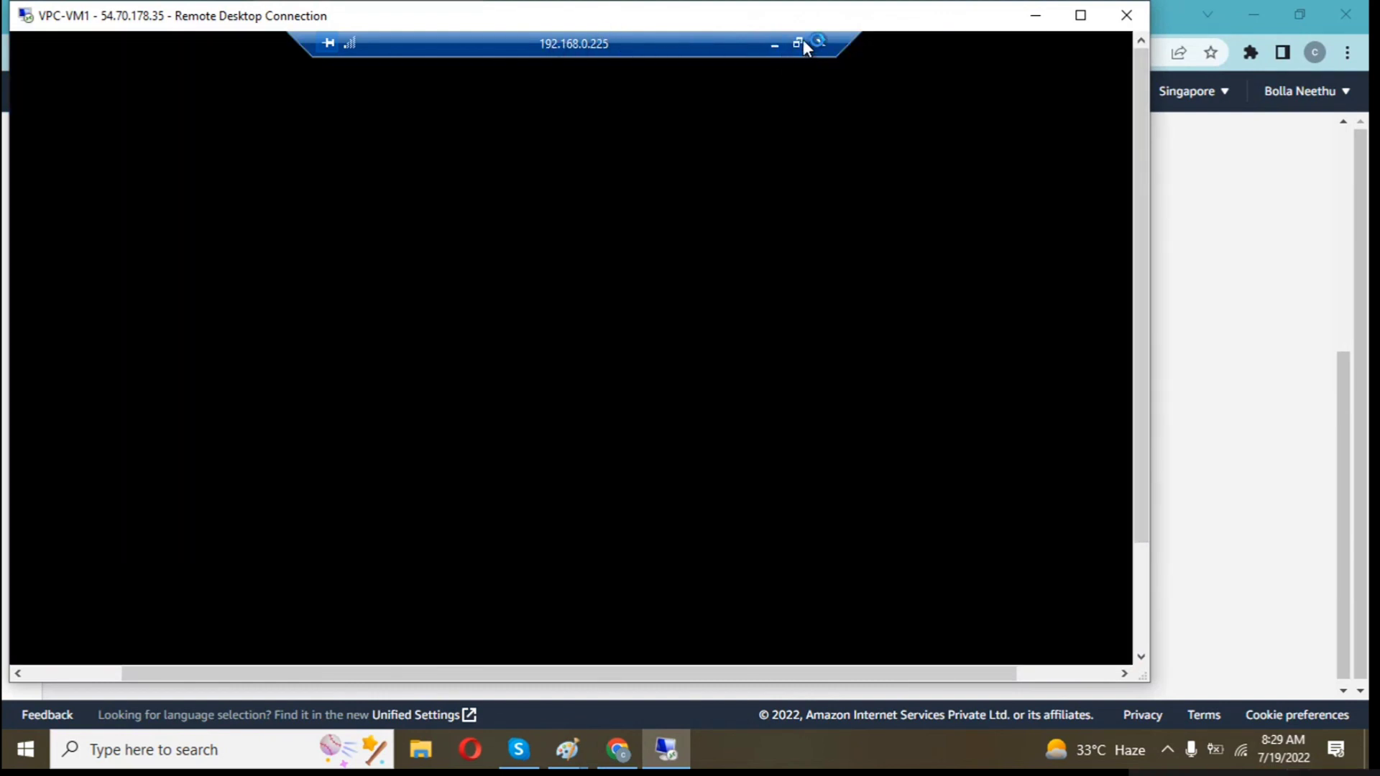
pyautogui.click(798, 43)
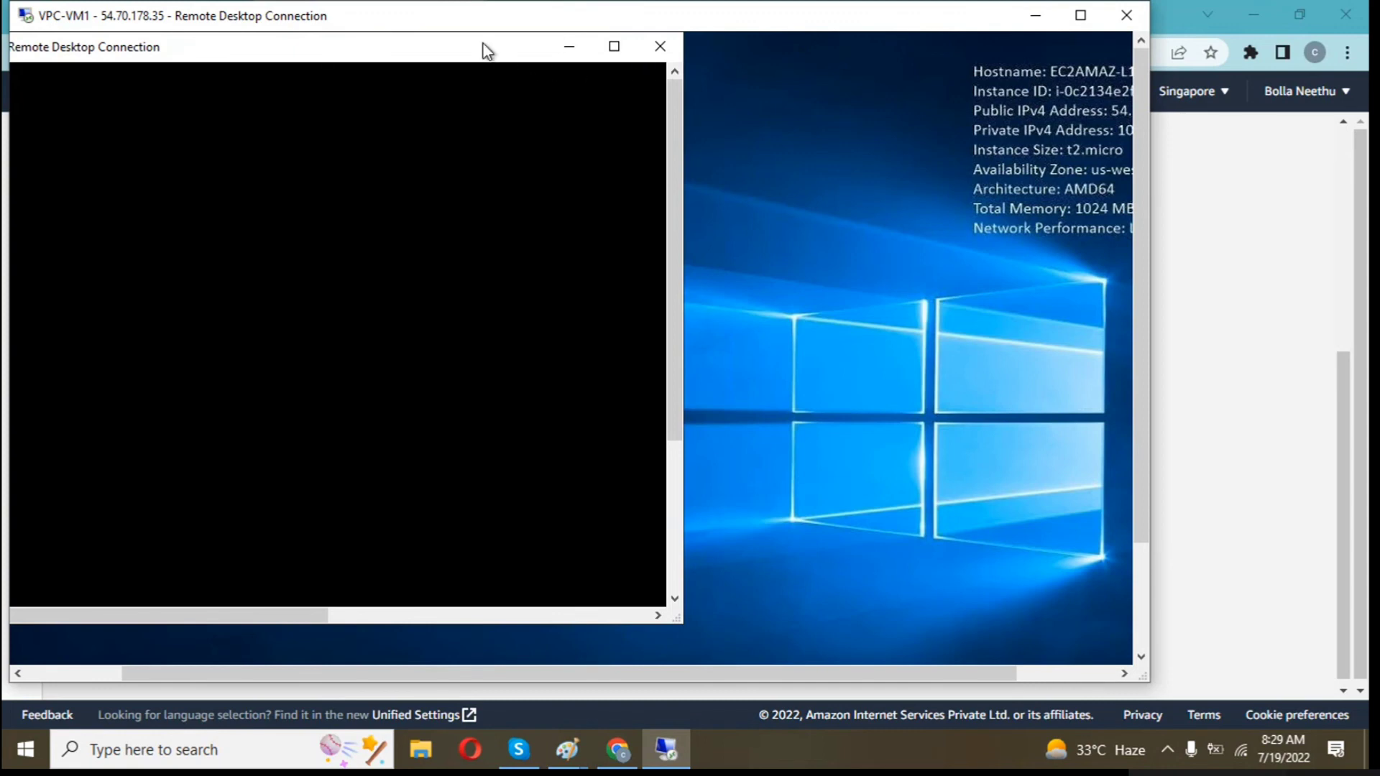
pyautogui.moveTo(660, 54); pyautogui.dragTo(796, 69)
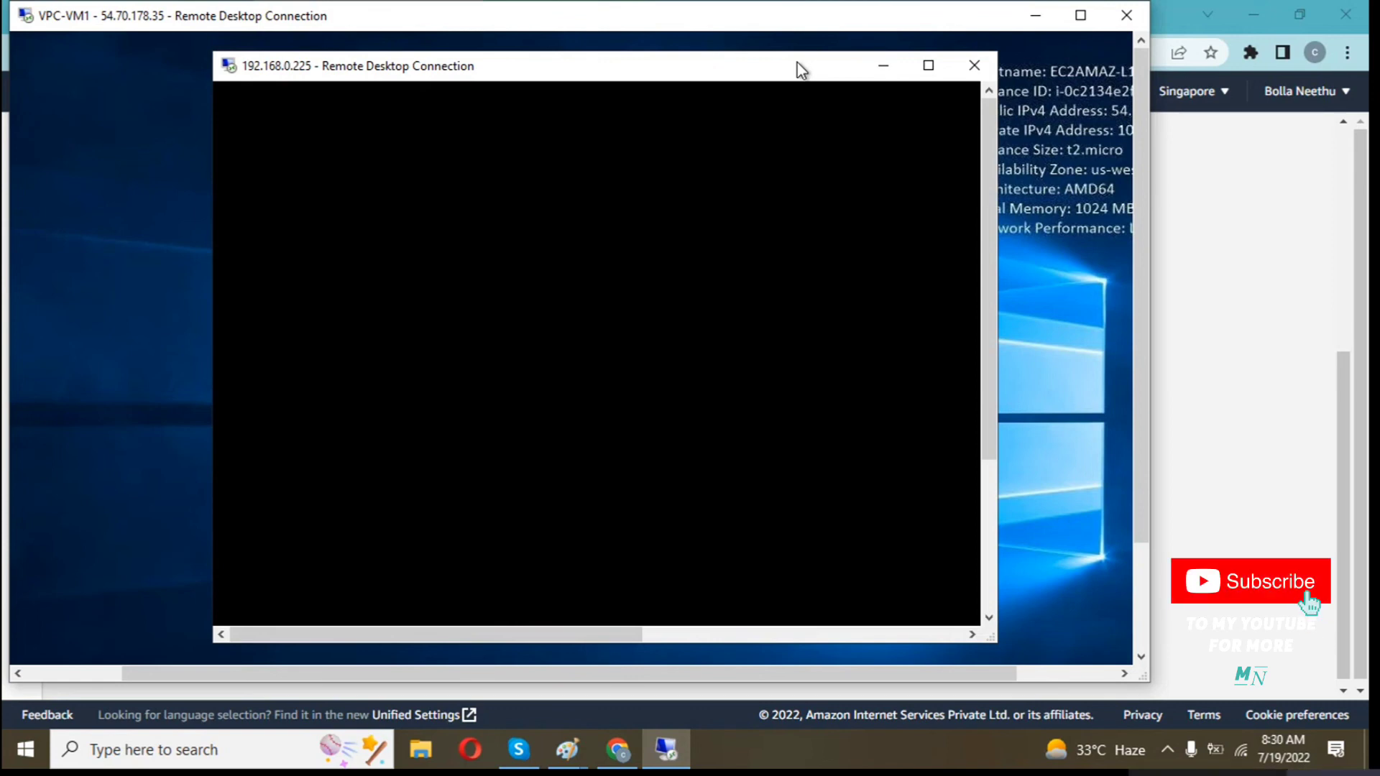
pyautogui.moveTo(797, 62); pyautogui.dragTo(782, 63)
pyautogui.moveTo(512, 752)
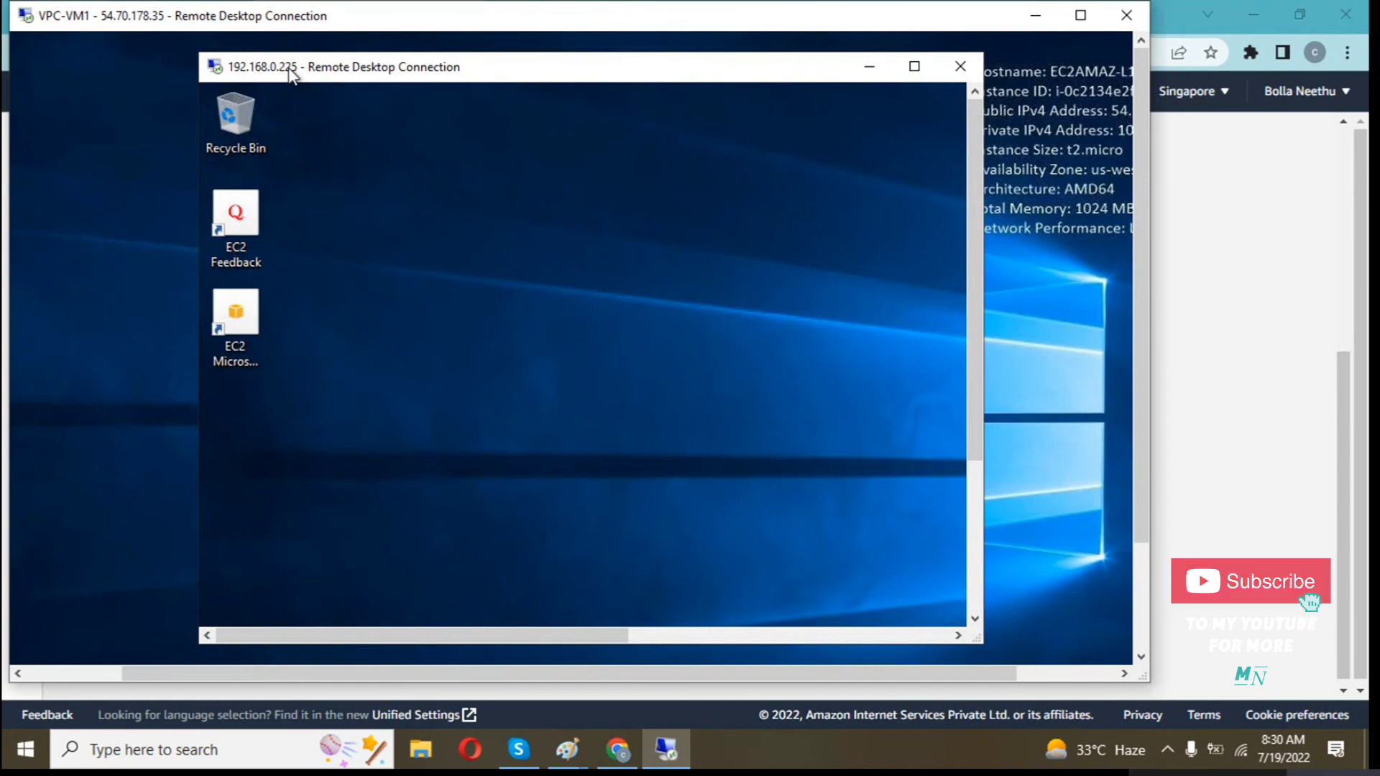
pyautogui.moveTo(289, 70); pyautogui.dragTo(179, 78)
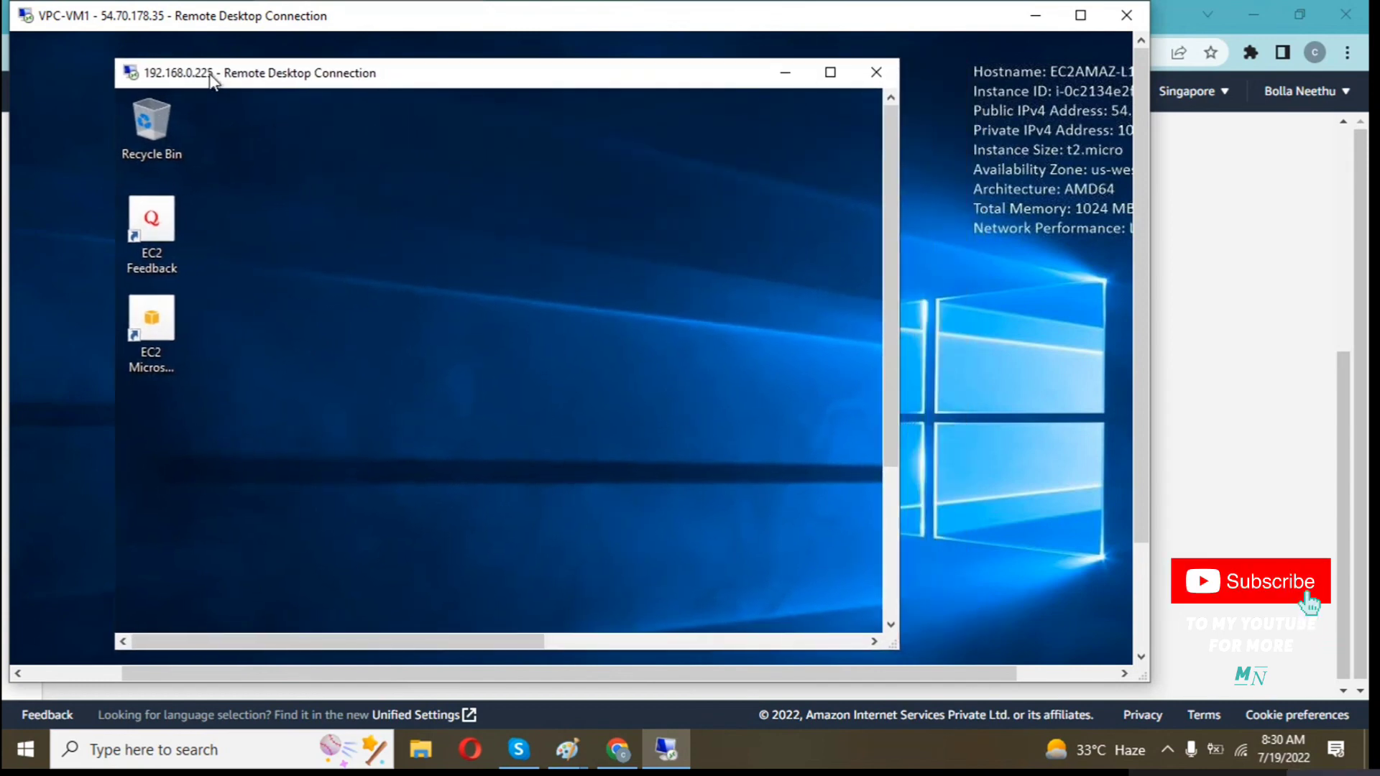
# Disconnect the 192.168.0.225 remote session and the VPC-VM1 remote session
pyautogui.click(873, 74)
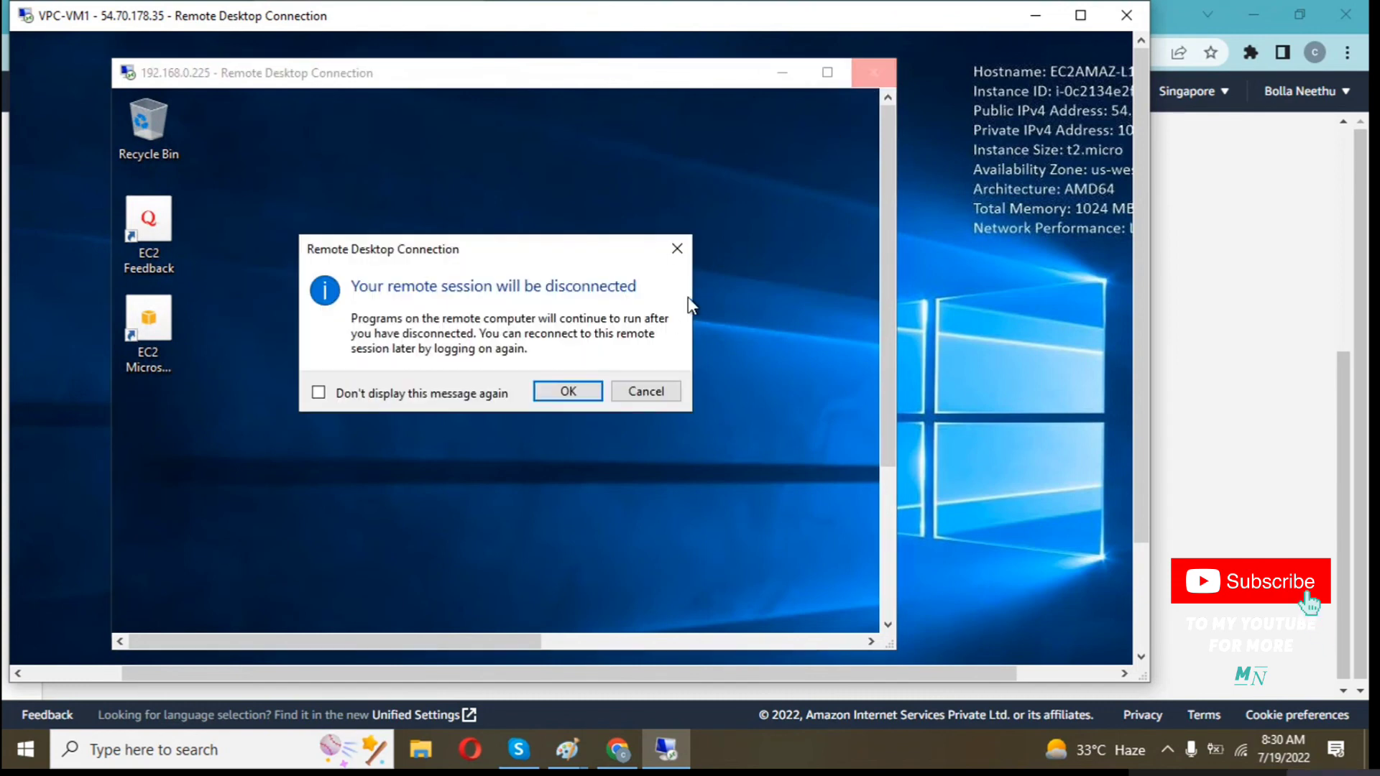
pyautogui.click(558, 395)
pyautogui.click(1143, 16)
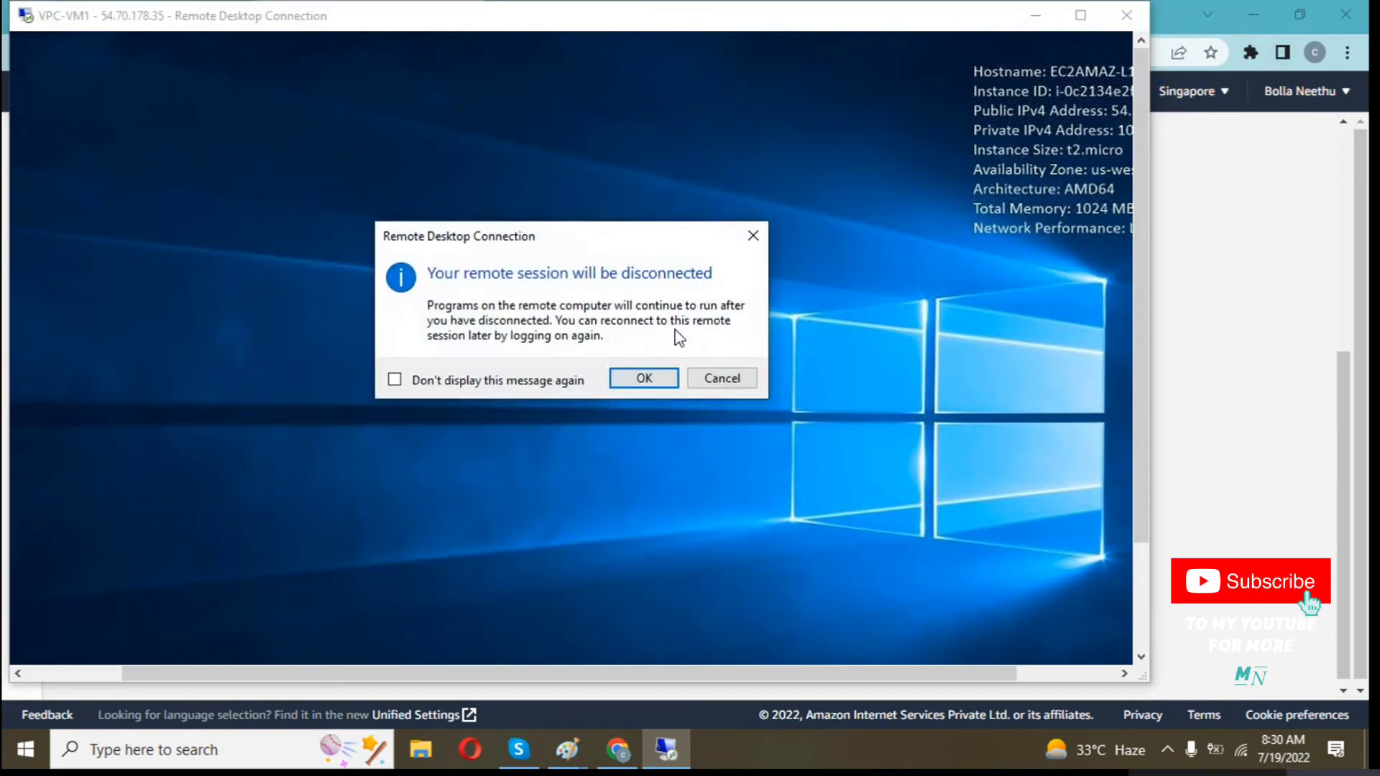
pyautogui.click(642, 378)
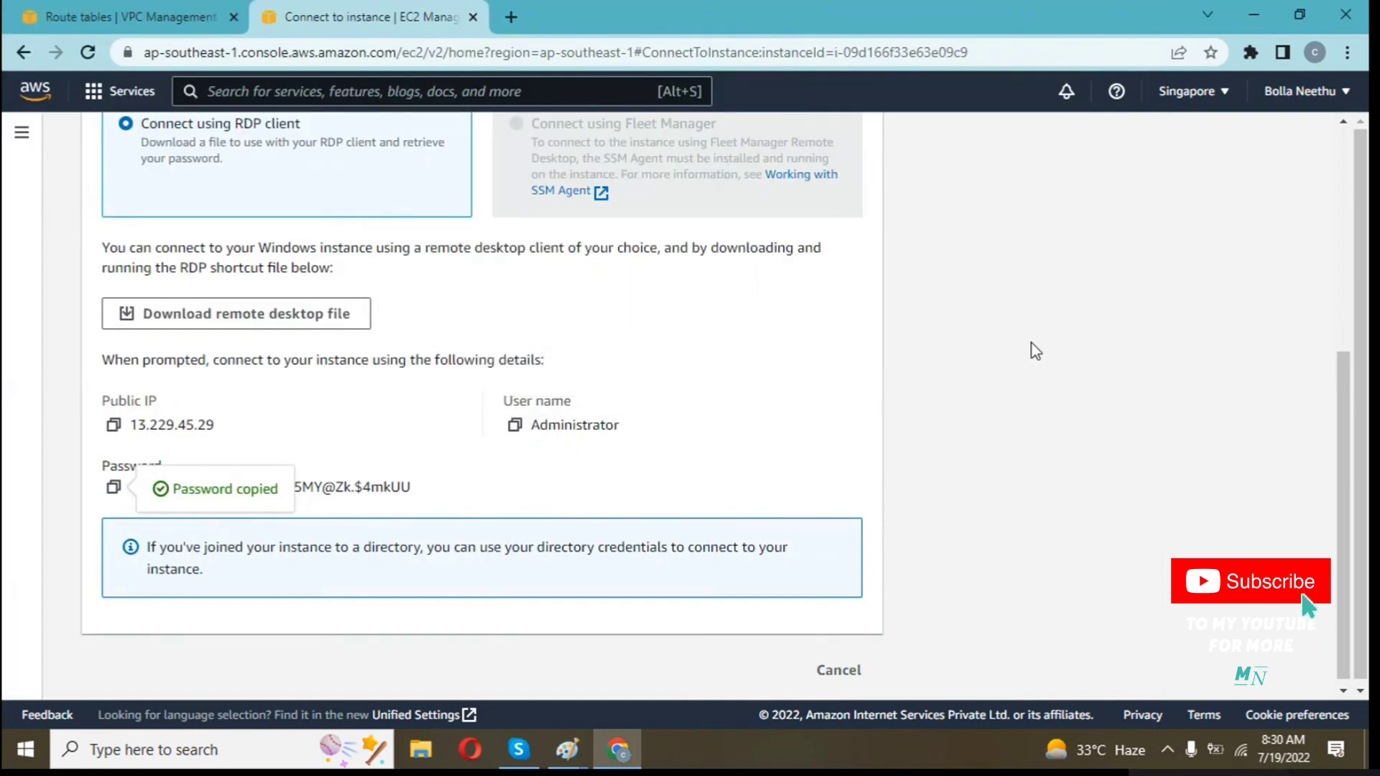
# Return to the Singapore EC2 instances list and terminate the my-vpc-vm2 instance
pyautogui.scroll(5, 1032, 343)
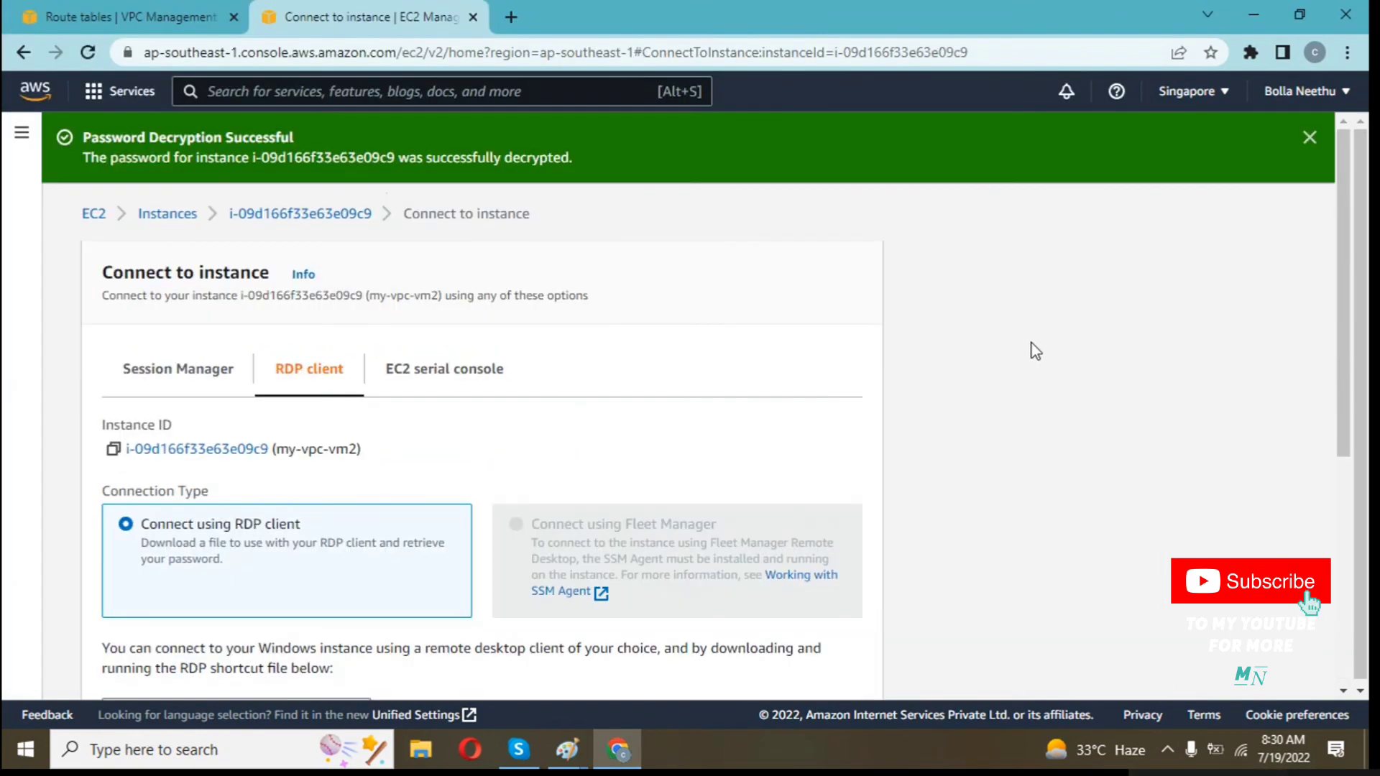
pyautogui.click(148, 214)
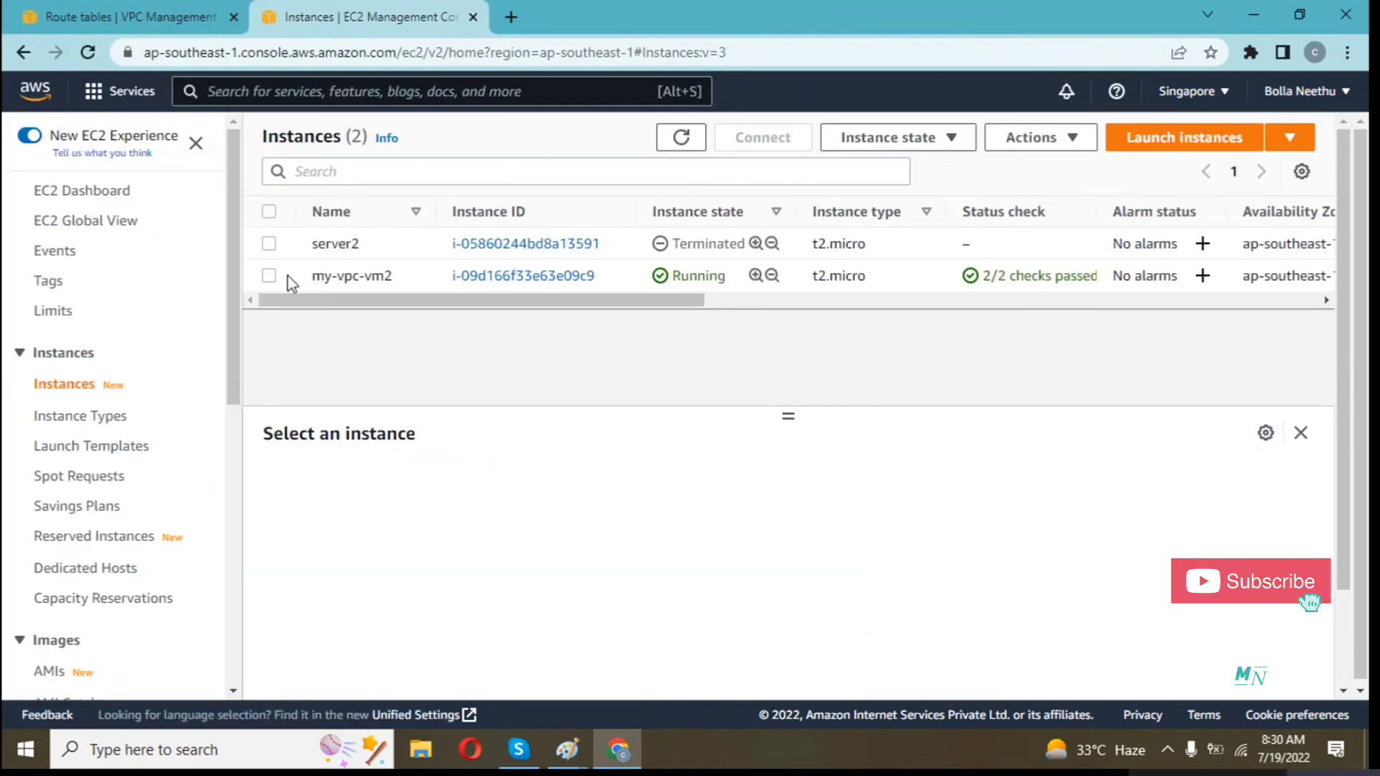
pyautogui.click(269, 277)
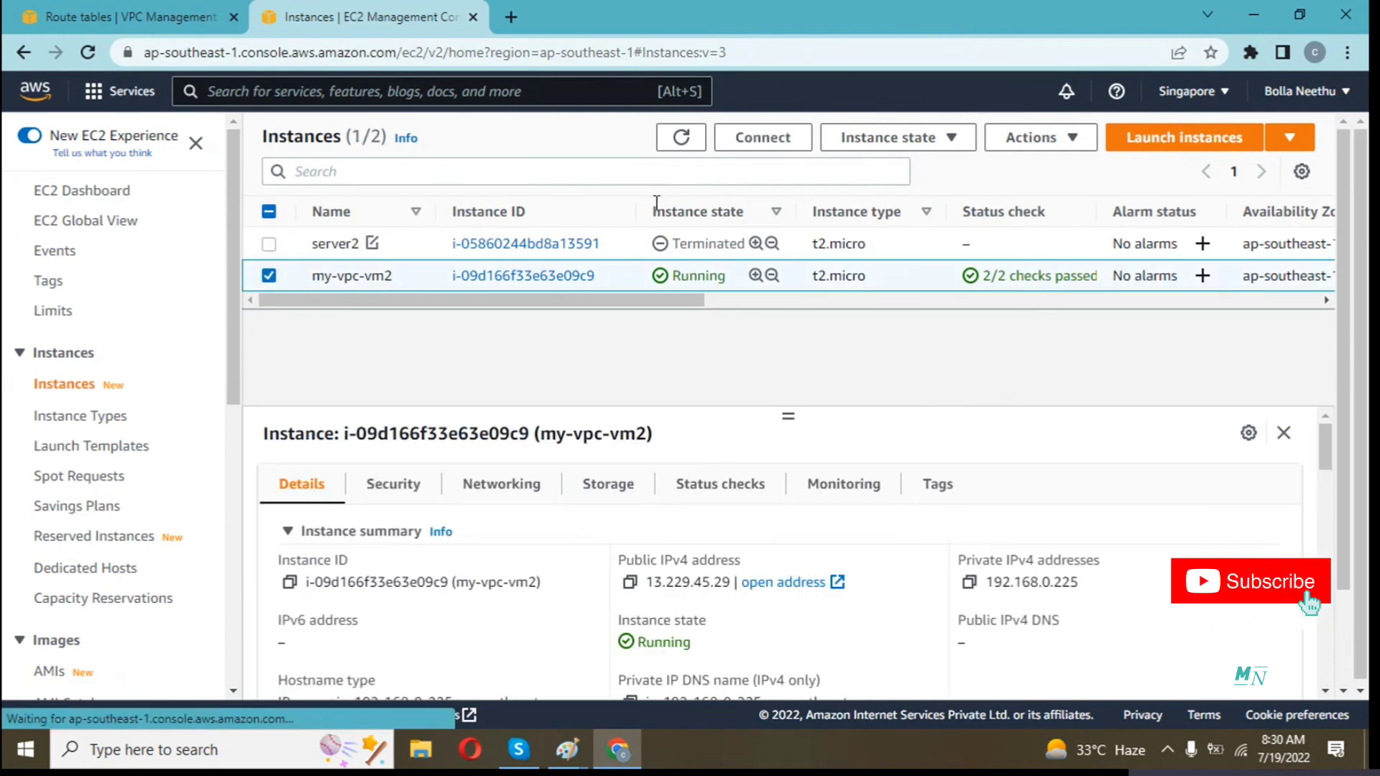
pyautogui.click(965, 137)
pyautogui.click(895, 290)
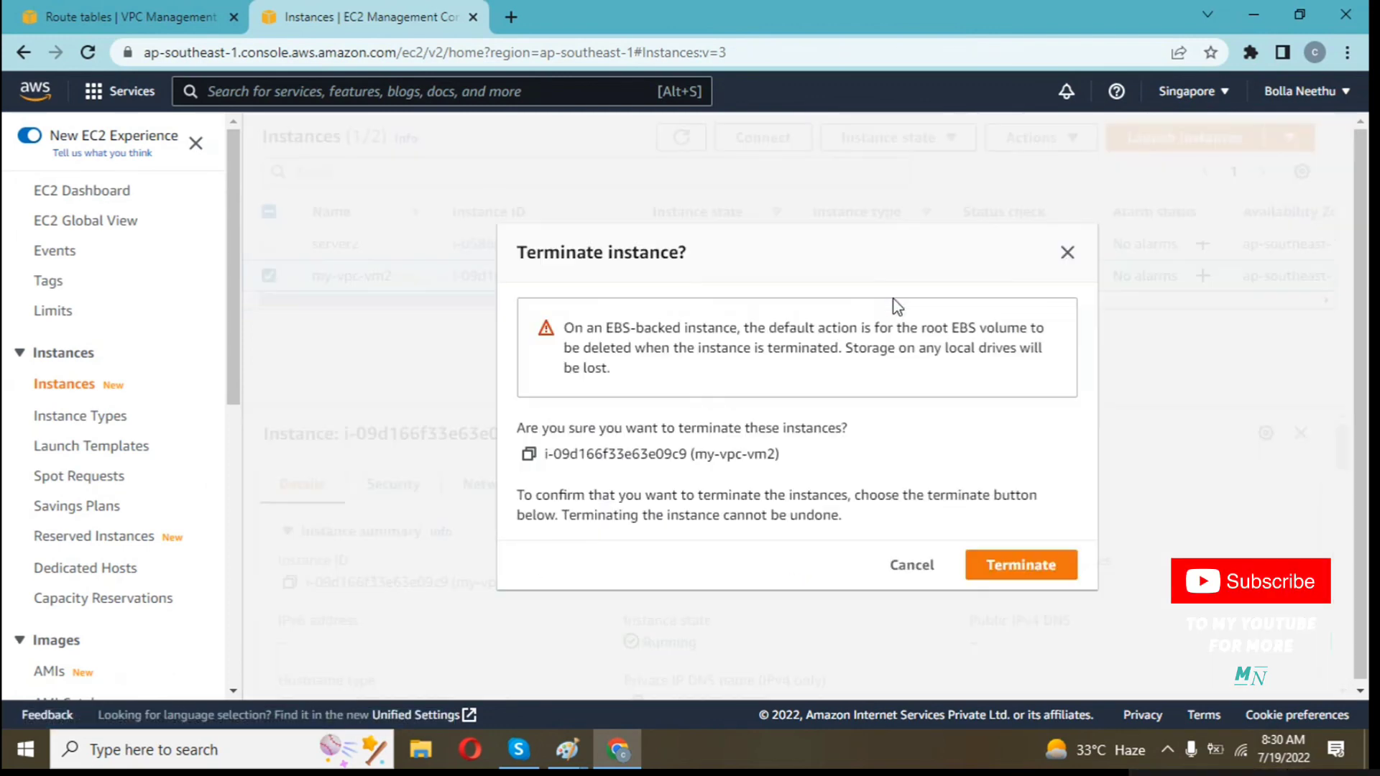
pyautogui.click(1003, 576)
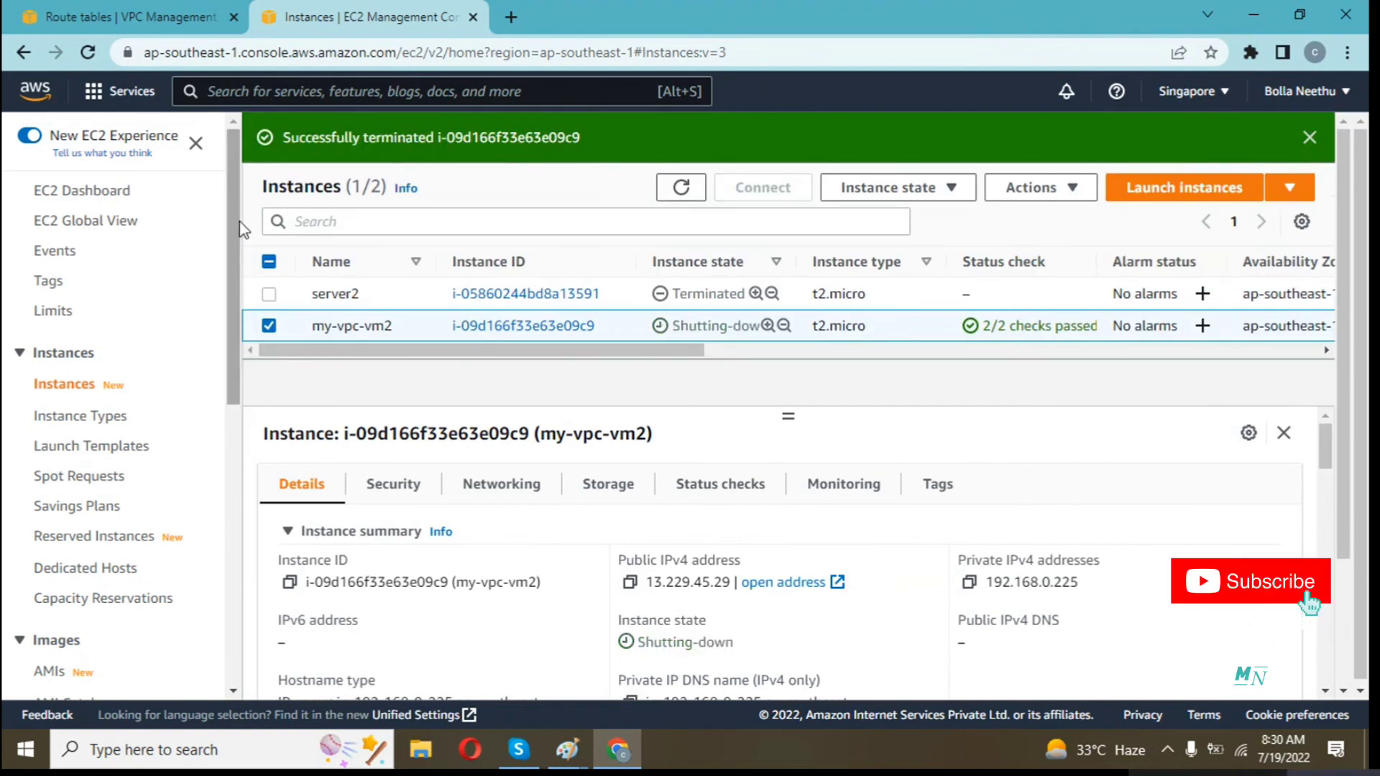
# Search the AWS services for vpc and open the VPC console in the Singapore region
pyautogui.moveTo(233, 235); pyautogui.dragTo(226, 310)
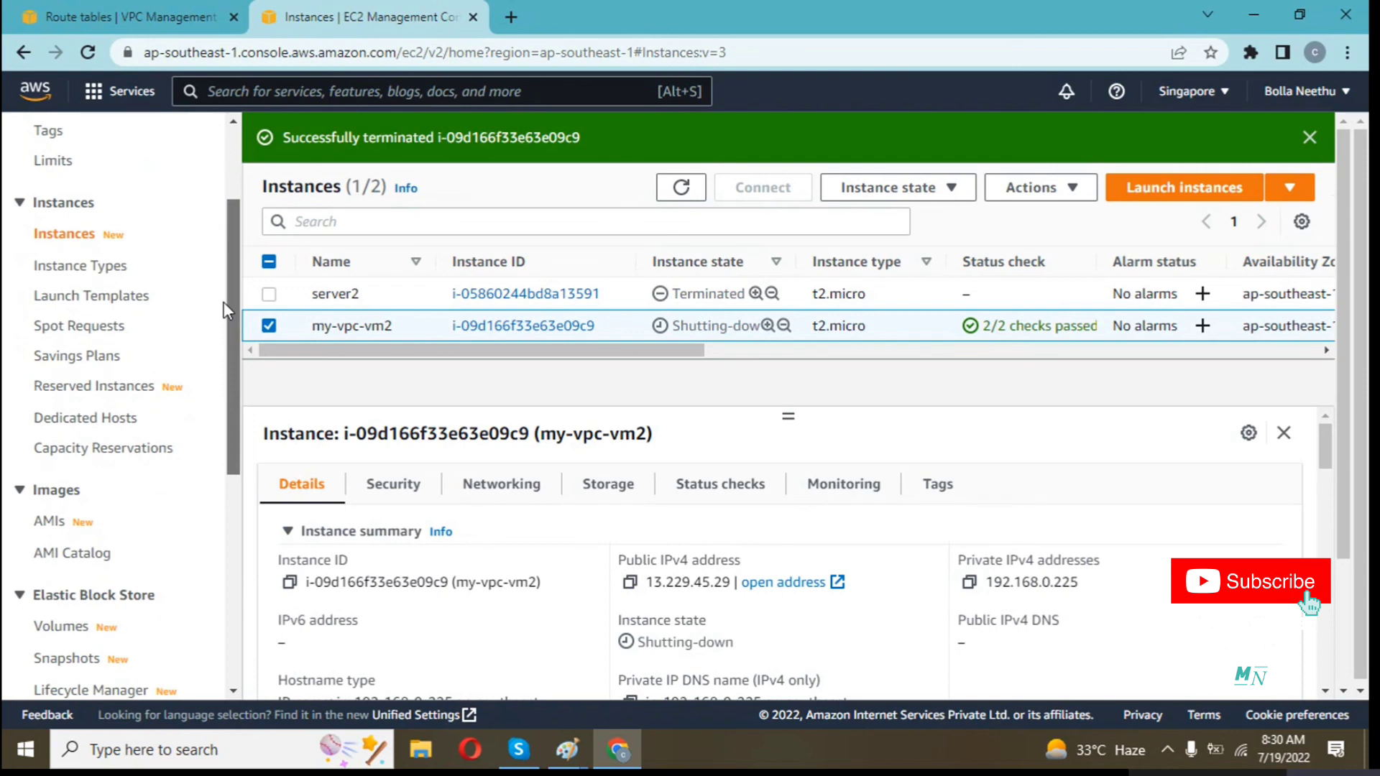
pyautogui.click(277, 97)
pyautogui.write('vpc')
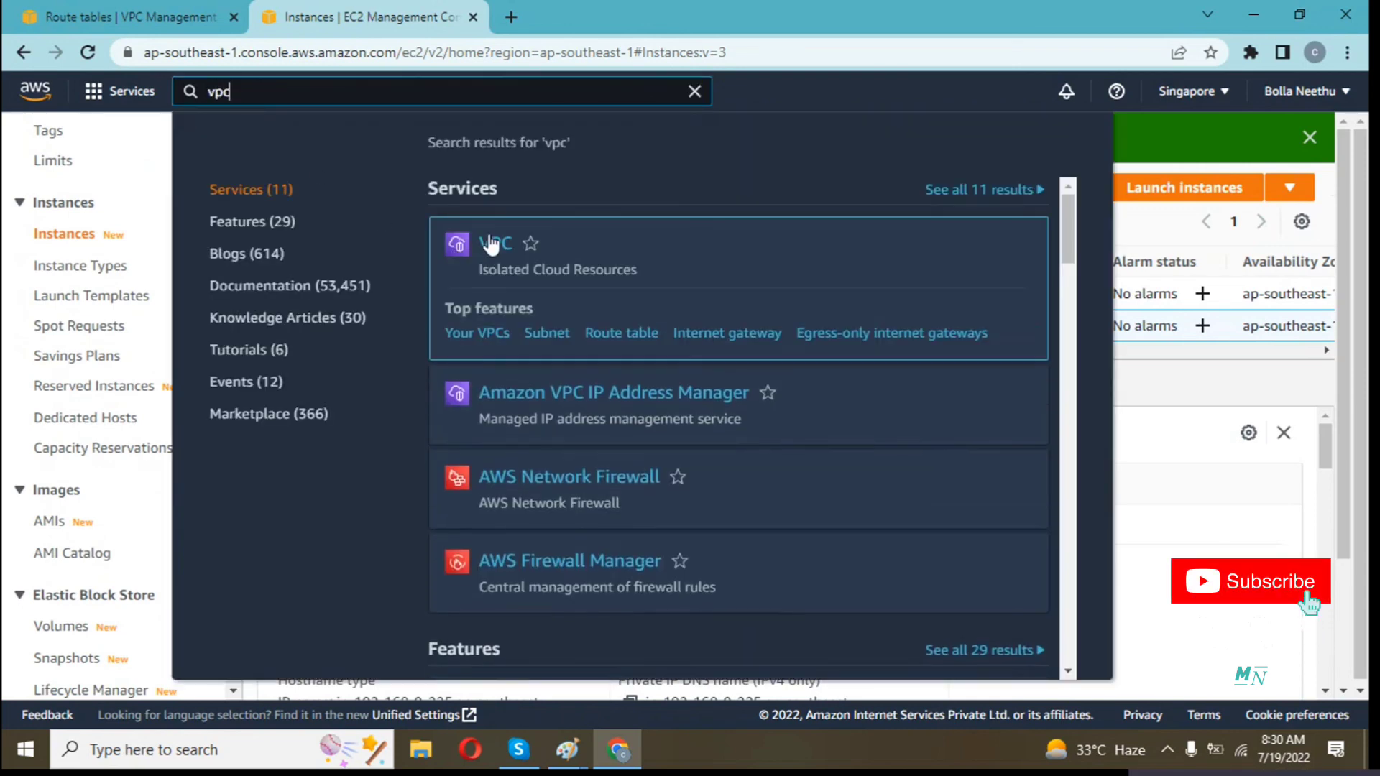
pyautogui.click(493, 242)
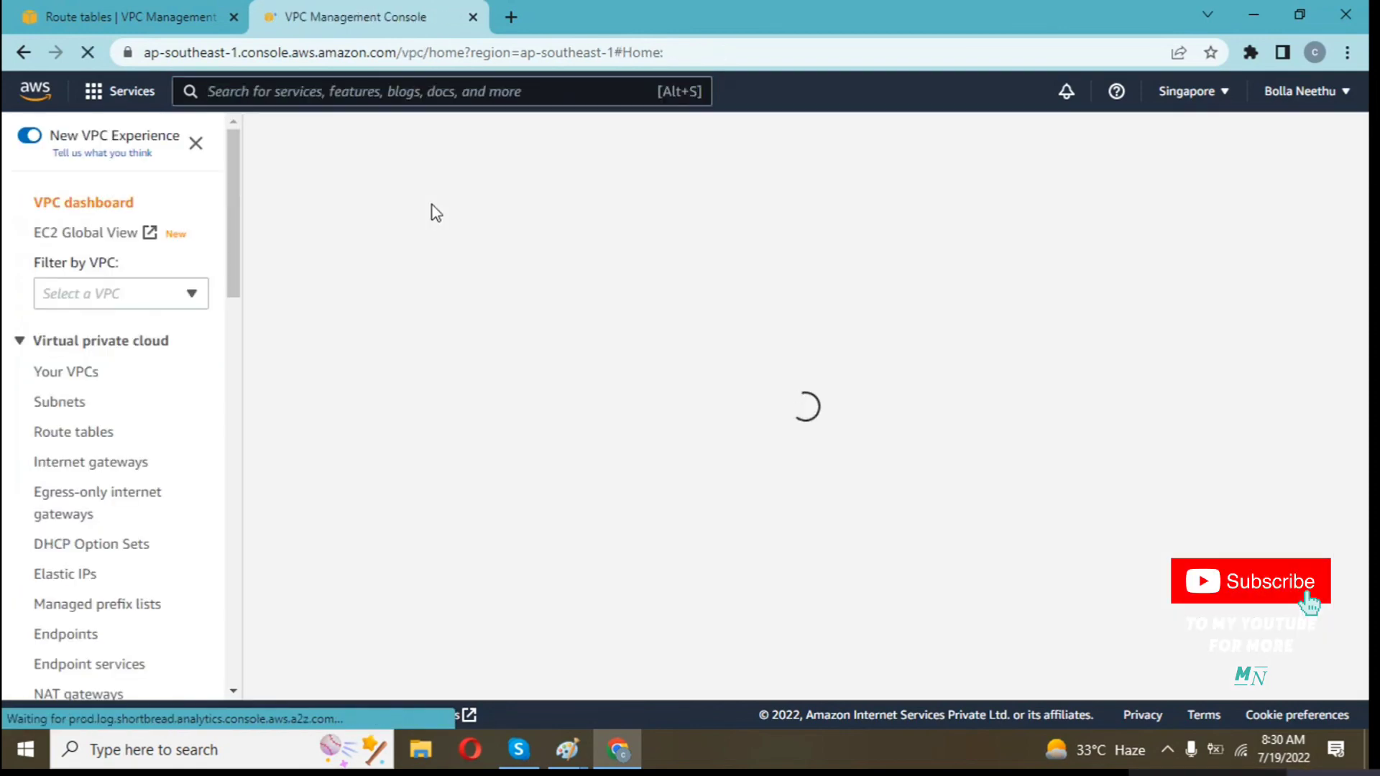